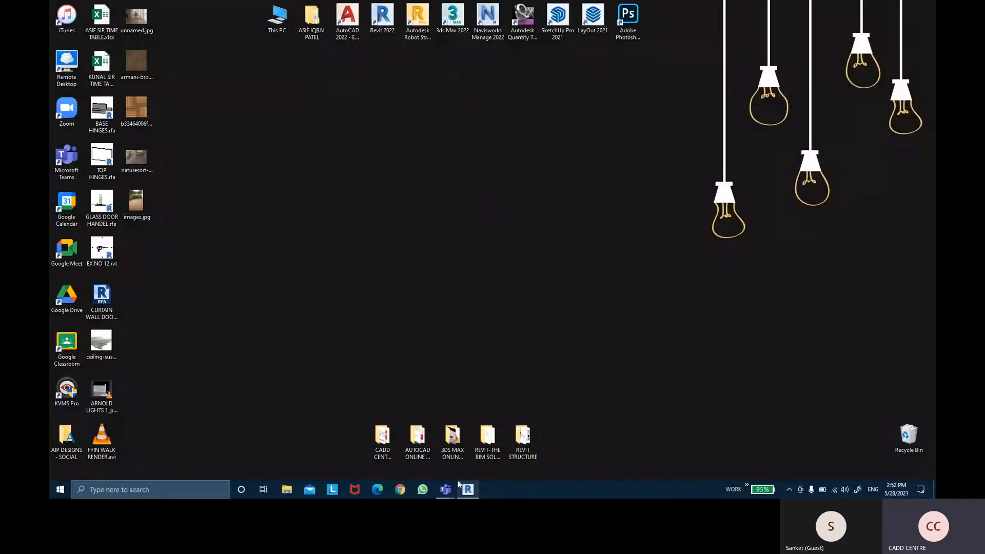
# - Switch to Revit, open the EX NO 12 model and show the curtain wall door area of the plan in thin lines
pyautogui.click(465, 490)
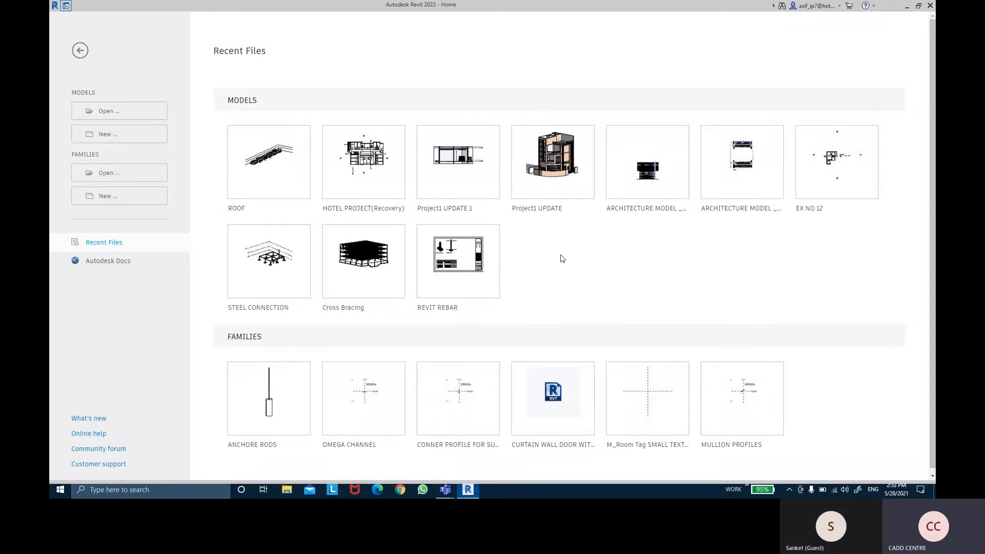
pyautogui.click(798, 214)
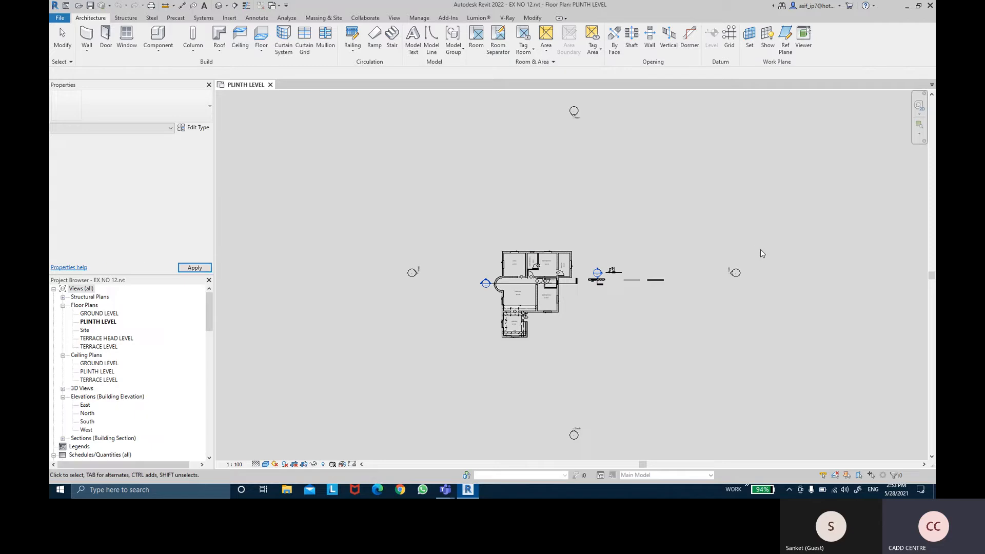
pyautogui.scroll(10, 640, 290)
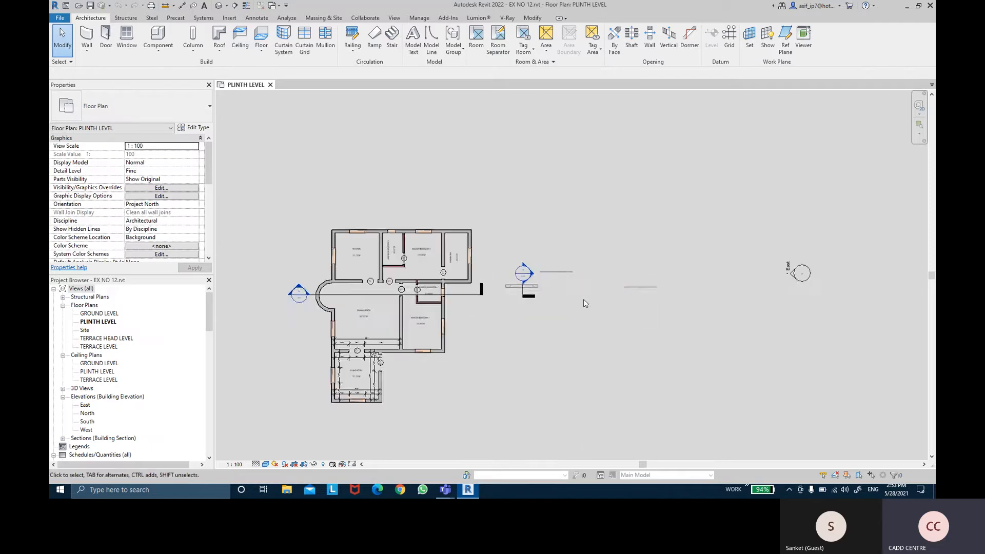
pyautogui.scroll(2, 560, 233)
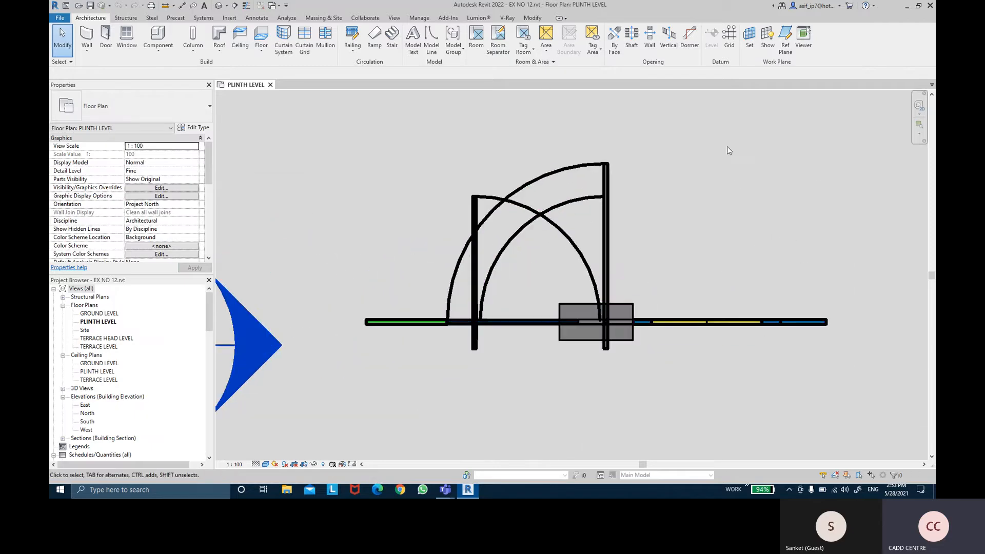
pyautogui.click(247, 6)
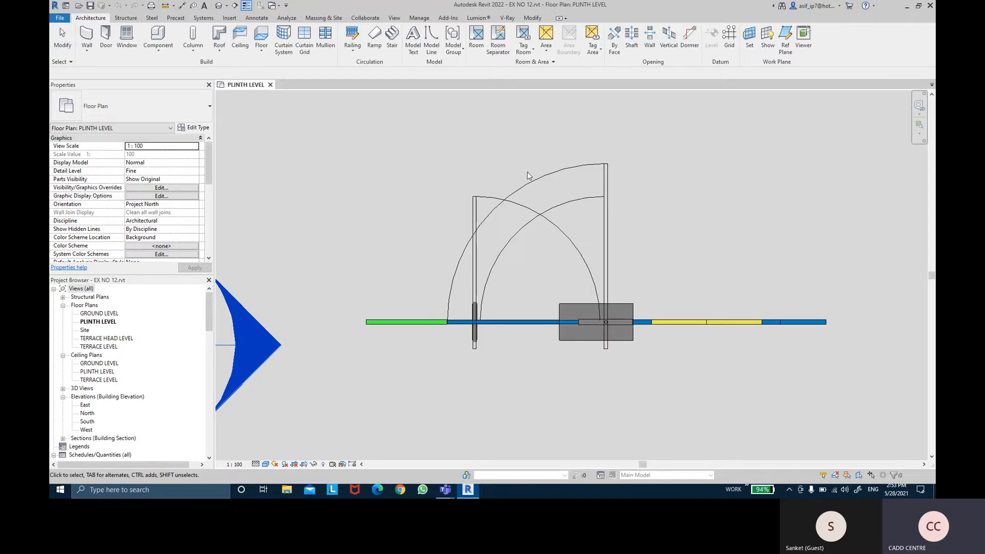
# - Open the curtain wall door's family for editing and show its Ref. Level floor plan
pyautogui.click(566, 206)
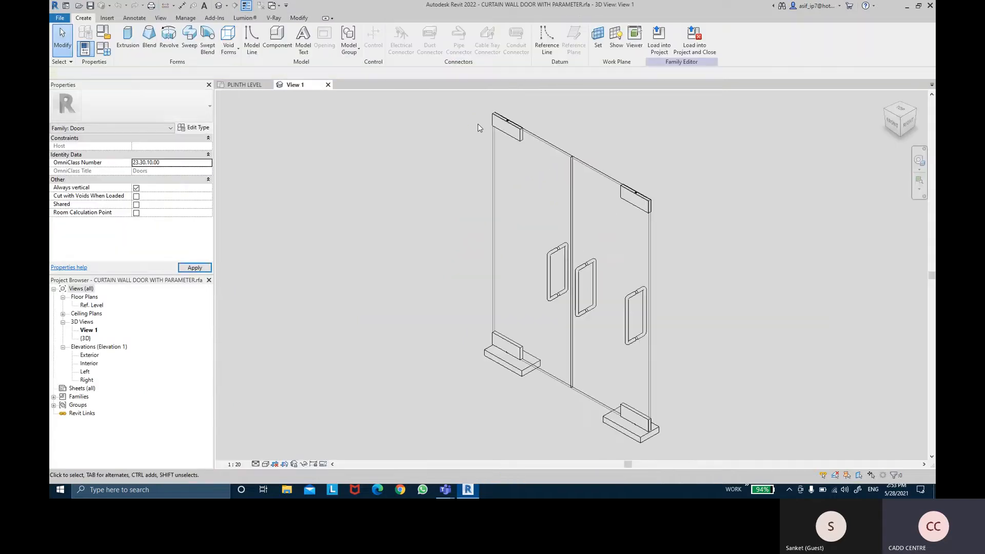
pyautogui.doubleClick(92, 306)
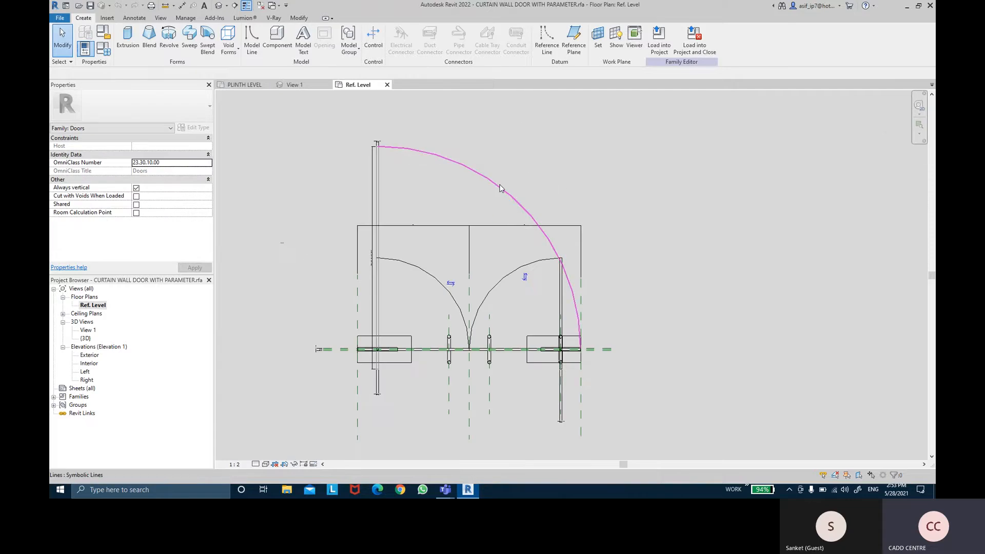
# - Delete the large single-panel swing arc and the symbolic lines of its open leaf at the left of the door
pyautogui.click(501, 187)
pyautogui.press('Delete')
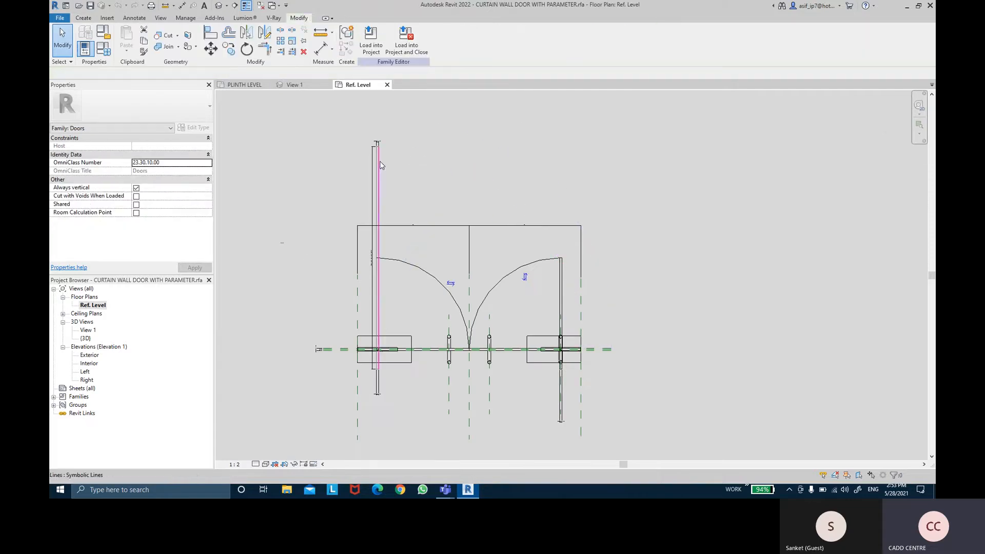
pyautogui.click(364, 139)
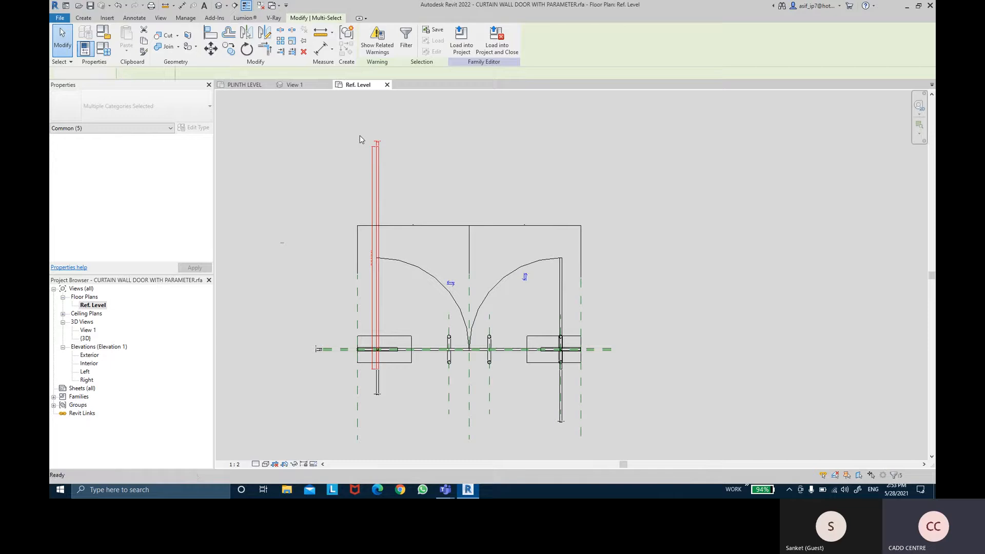
pyautogui.press('Delete')
# - Delete the left double-panel leaf's swing arc and open-leaf lines, including the small leftover line below the hinge
pyautogui.moveTo(583, 275); pyautogui.dragTo(604, 217, button='middle')
pyautogui.scroll(4, 587, 242)
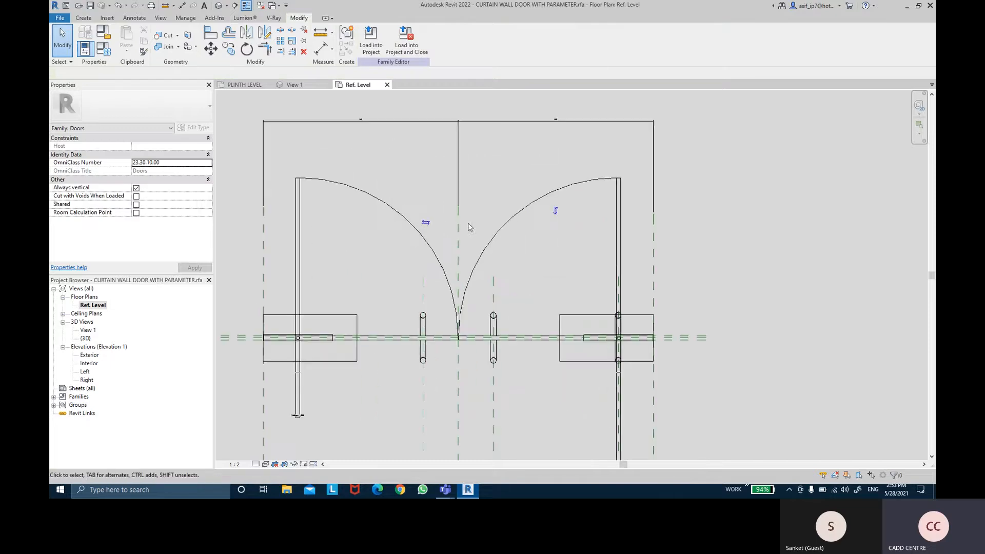
pyautogui.moveTo(400, 248); pyautogui.dragTo(455, 209, button='middle')
pyautogui.scroll(3, 397, 198)
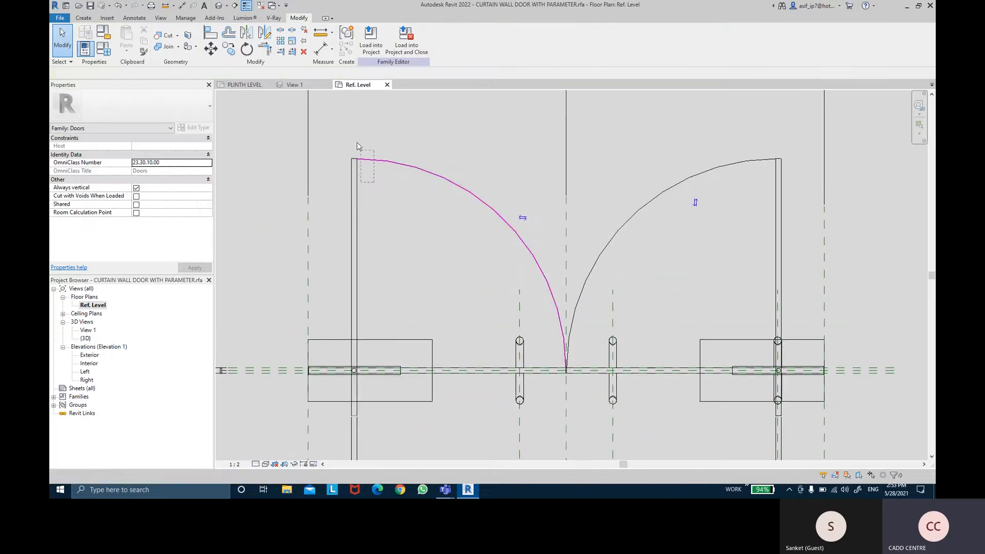
pyautogui.moveTo(374, 182); pyautogui.dragTo(348, 137)
pyautogui.press('Delete')
pyautogui.moveTo(413, 193); pyautogui.dragTo(409, 114, button='middle')
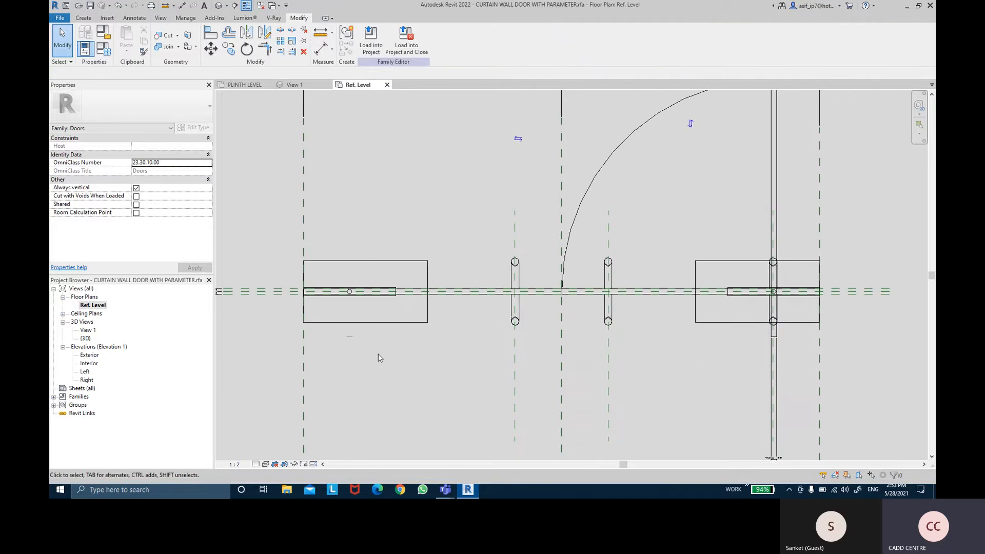
pyautogui.moveTo(376, 353); pyautogui.dragTo(343, 337)
# - Delete the right double-panel leaf's swing arc and open-leaf lines, including the short leftover line below the hinge
pyautogui.moveTo(648, 216); pyautogui.dragTo(522, 272, button='middle')
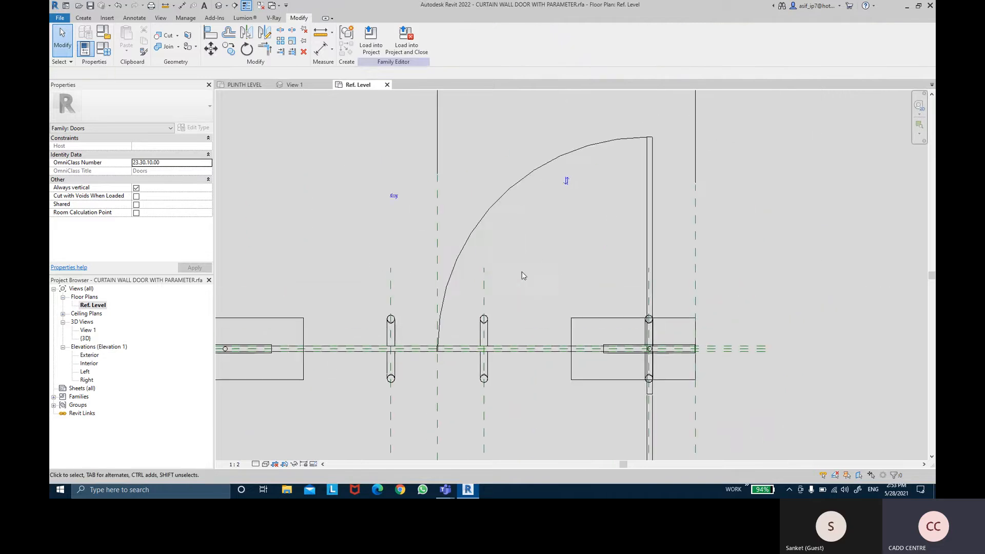
pyautogui.moveTo(664, 164); pyautogui.dragTo(631, 128)
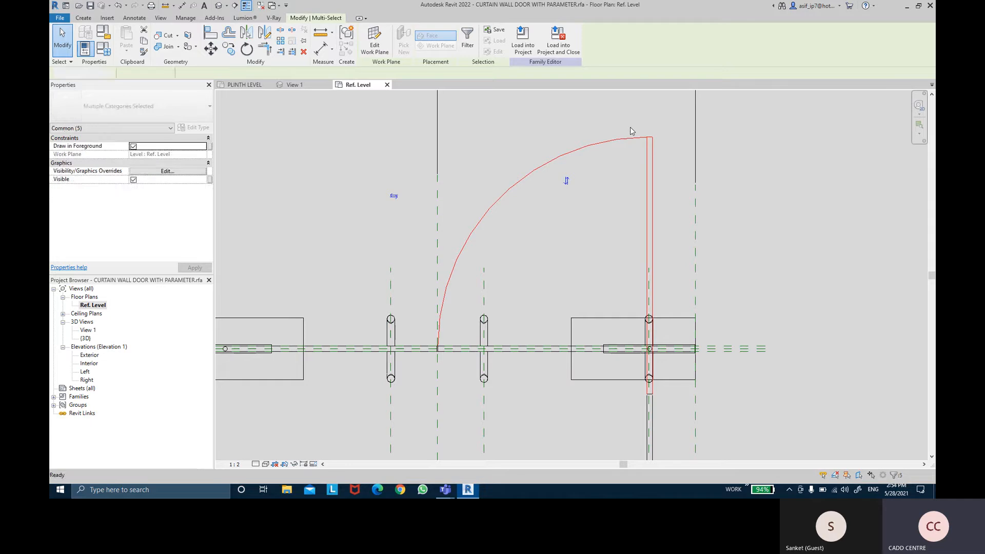
pyautogui.press('Delete')
pyautogui.moveTo(650, 283); pyautogui.dragTo(650, 232, button='middle')
pyautogui.scroll(3, 650, 326)
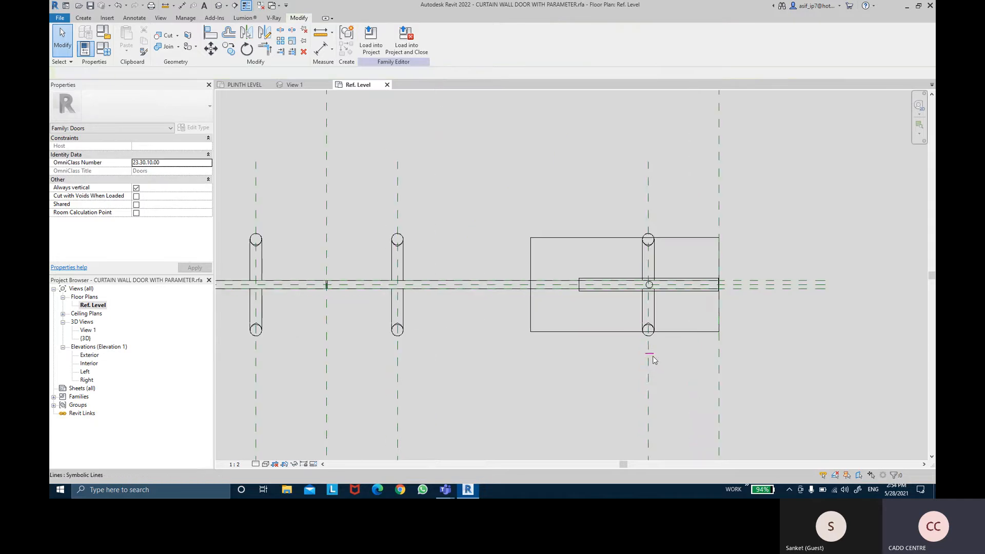
pyautogui.click(653, 354)
pyautogui.press('Delete')
pyautogui.moveTo(540, 382); pyautogui.dragTo(626, 351, button='middle')
pyautogui.scroll(-3, 640, 355)
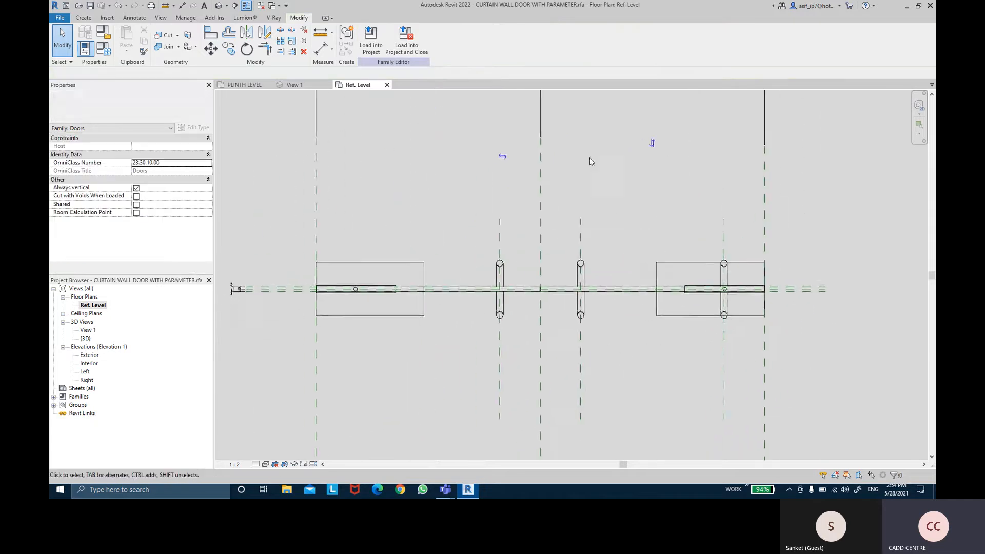
pyautogui.moveTo(589, 158); pyautogui.dragTo(594, 178, button='middle')
pyautogui.scroll(1, 372, 293)
pyautogui.moveTo(420, 268); pyautogui.dragTo(444, 267, button='middle')
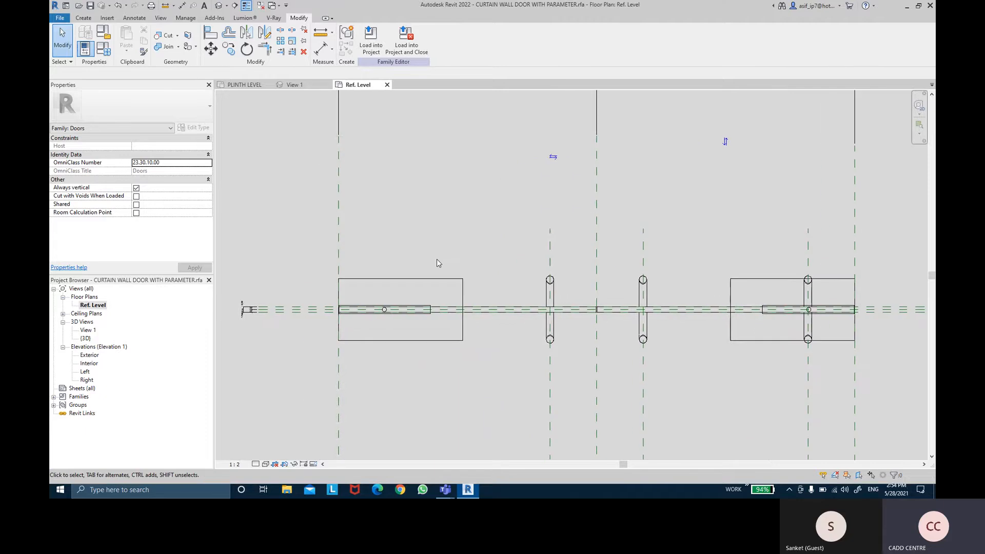
pyautogui.moveTo(442, 260); pyautogui.dragTo(420, 250, button='middle')
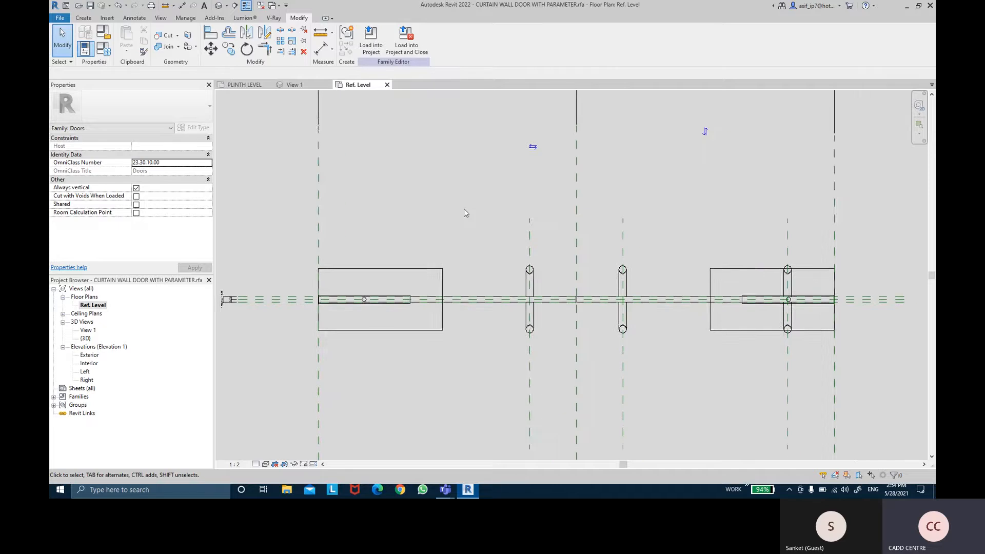
pyautogui.scroll(-1, 463, 208)
pyautogui.moveTo(550, 207)
pyautogui.mouseDown(button='middle')
pyautogui.moveTo(528, 217)
pyautogui.moveTo(551, 198)
pyautogui.mouseUp(button='middle')
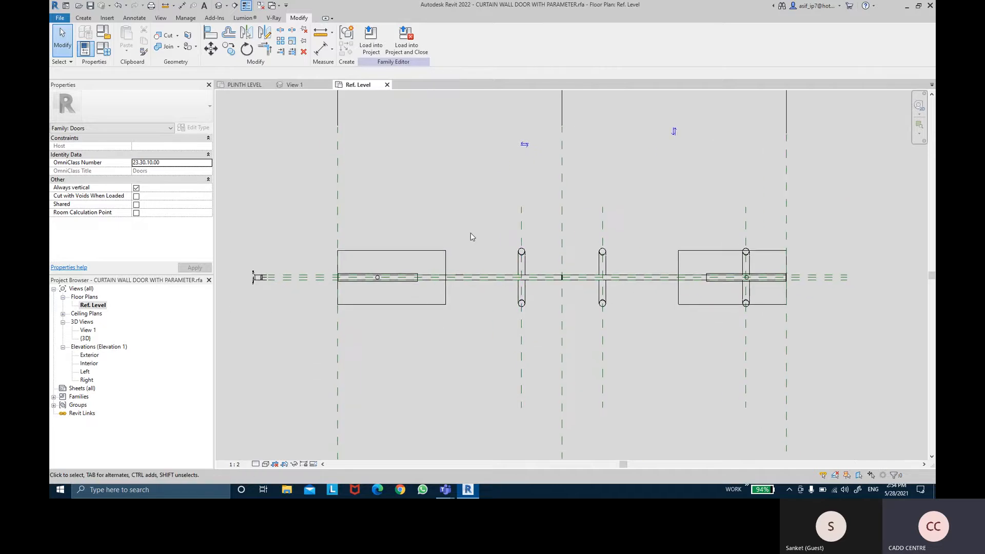
pyautogui.moveTo(478, 241); pyautogui.dragTo(486, 228, button='middle')
pyautogui.moveTo(484, 184); pyautogui.dragTo(469, 207, button='middle')
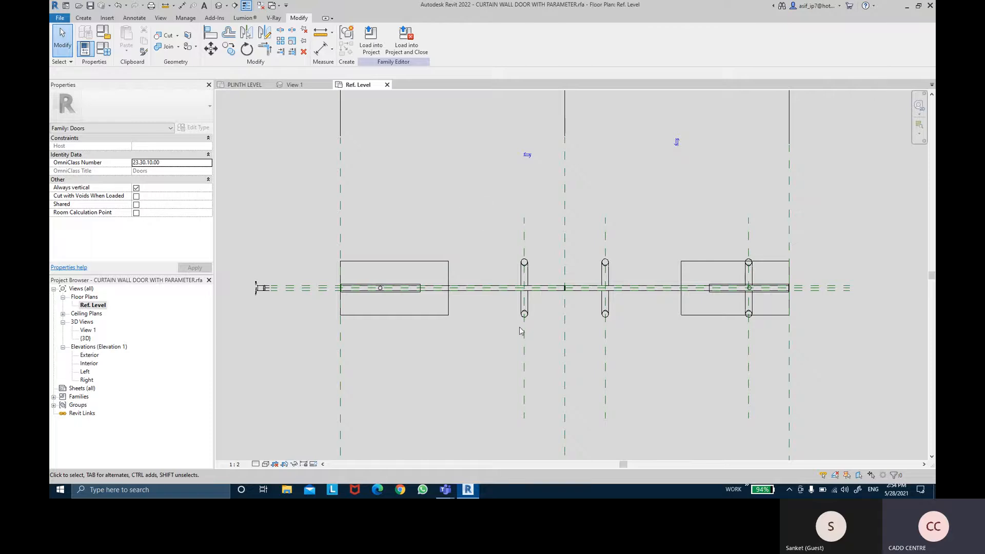
pyautogui.moveTo(499, 337); pyautogui.dragTo(510, 333, button='middle')
# - Open the left base hinge's nested family, inspect its geometry in 3D, and close it again
pyautogui.click(451, 317)
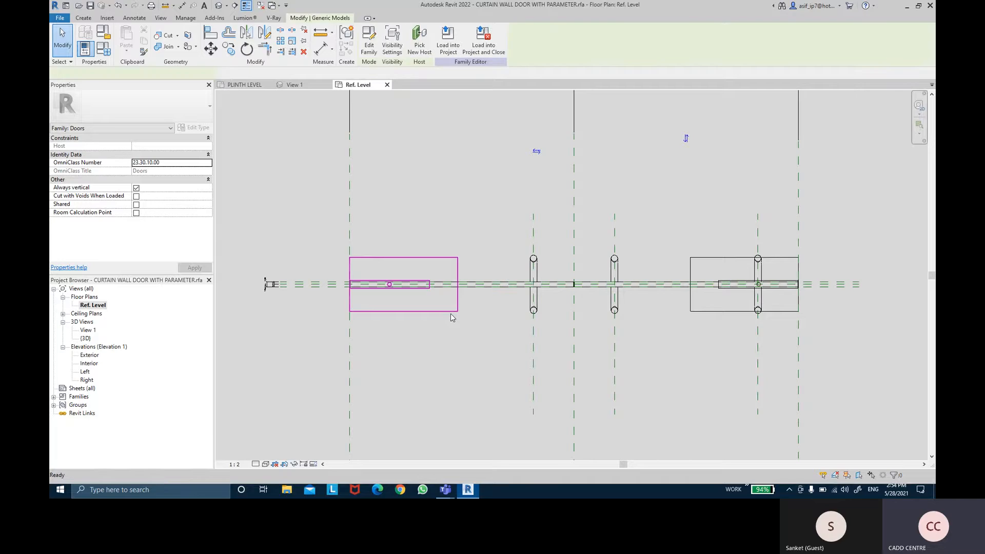
pyautogui.doubleClick(451, 314)
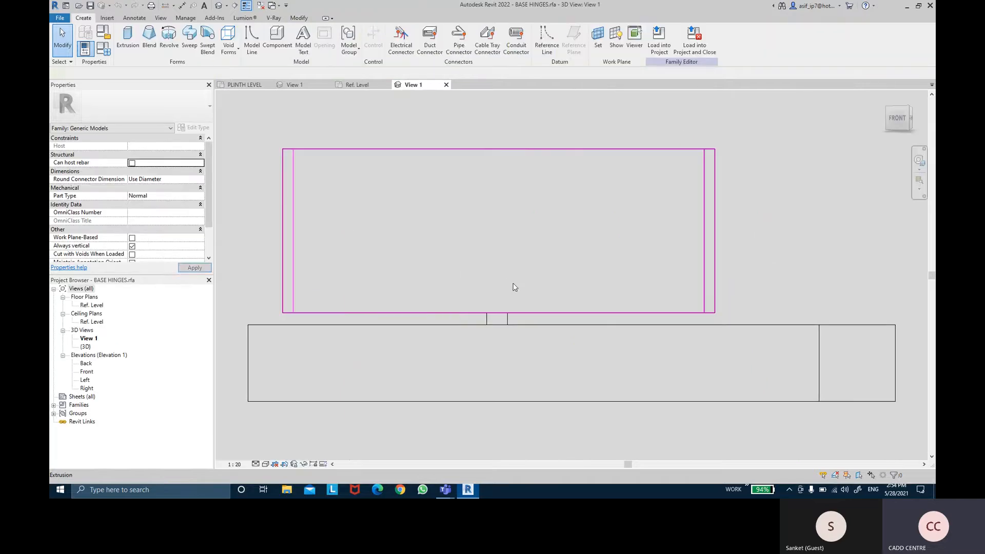
pyautogui.keyDown('shift'); pyautogui.moveTo(660, 150); pyautogui.dragTo(664, 285, button='middle'); pyautogui.keyUp('shift')
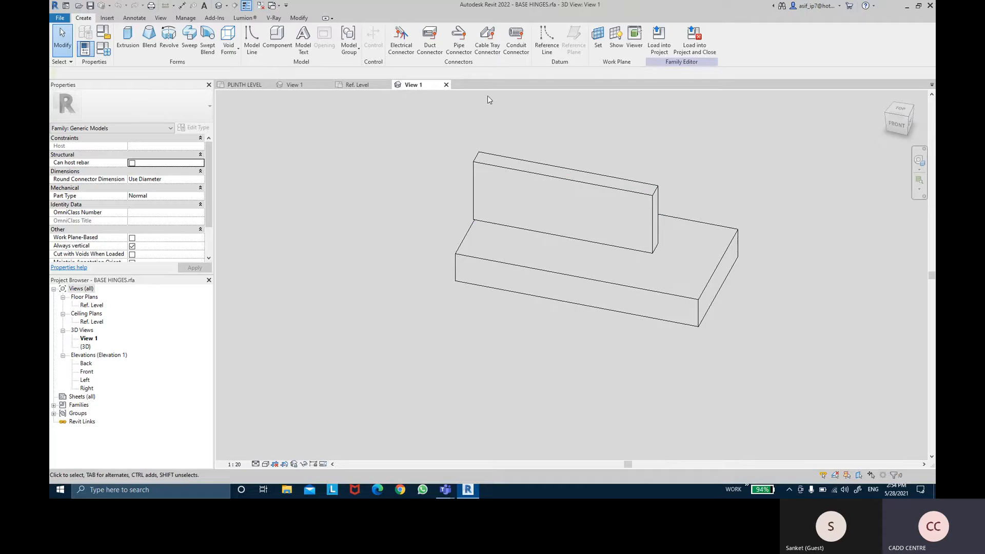
pyautogui.click(446, 84)
pyautogui.click(504, 249)
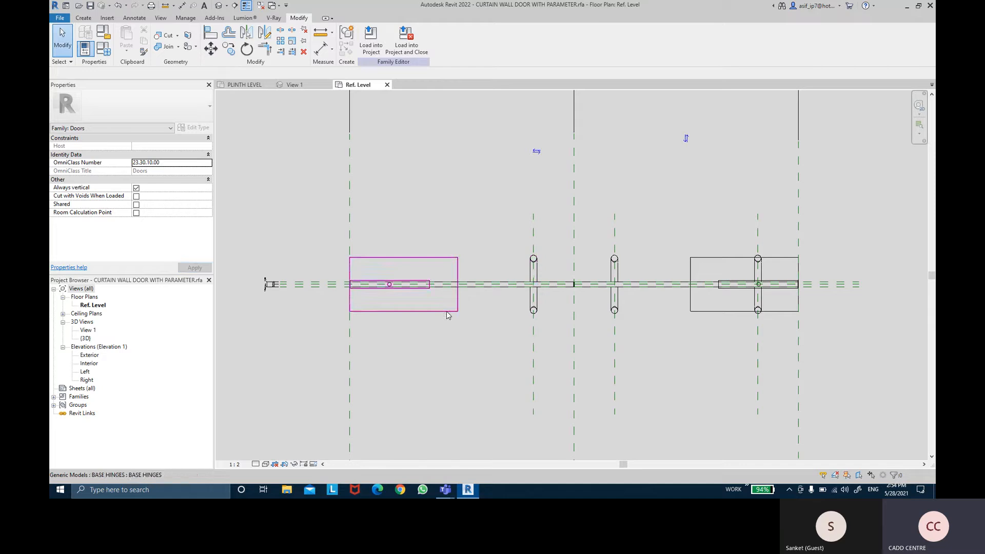
# - Check which family parameters control the visibility of the left and right base hinges
pyautogui.click(454, 311)
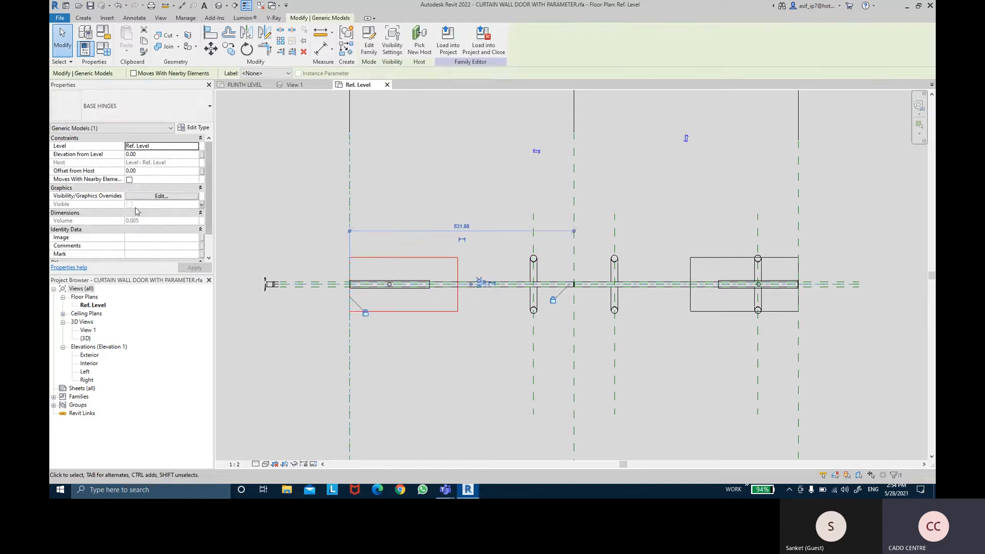
pyautogui.click(201, 204)
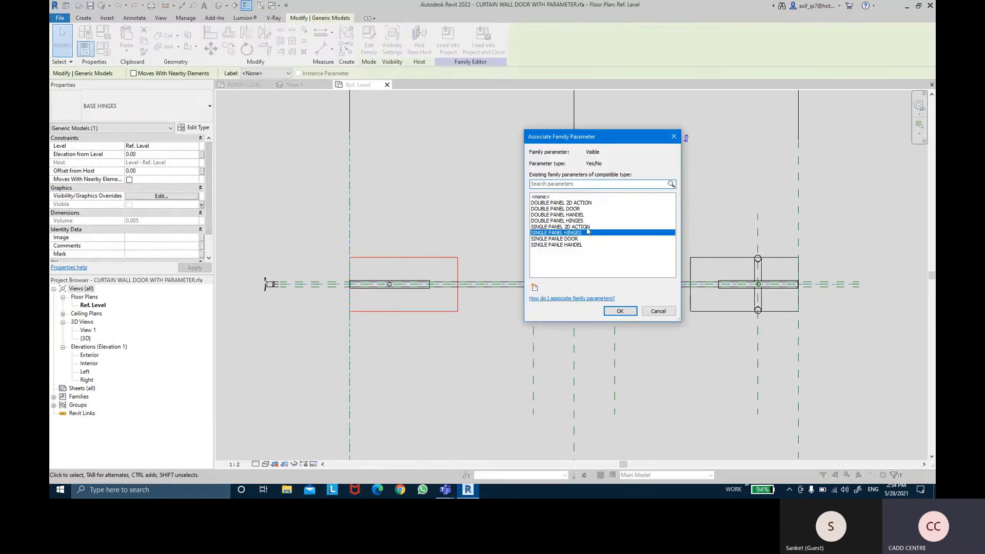
pyautogui.click(620, 311)
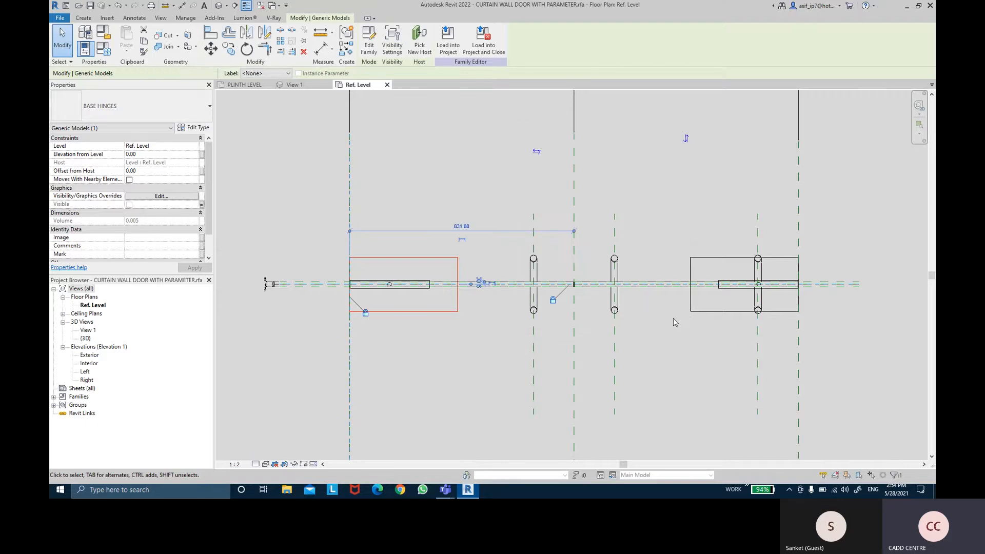
pyautogui.click(718, 308)
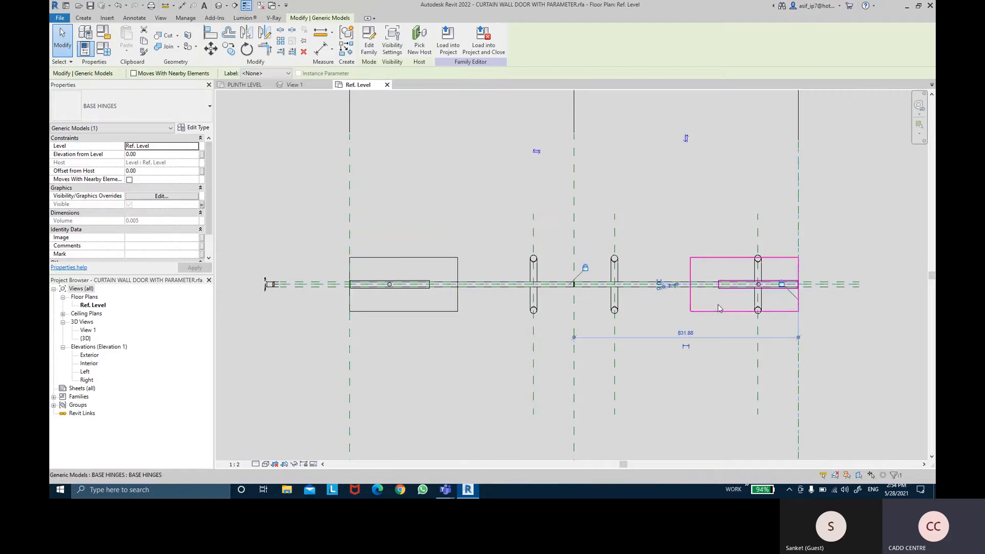
pyautogui.click(202, 205)
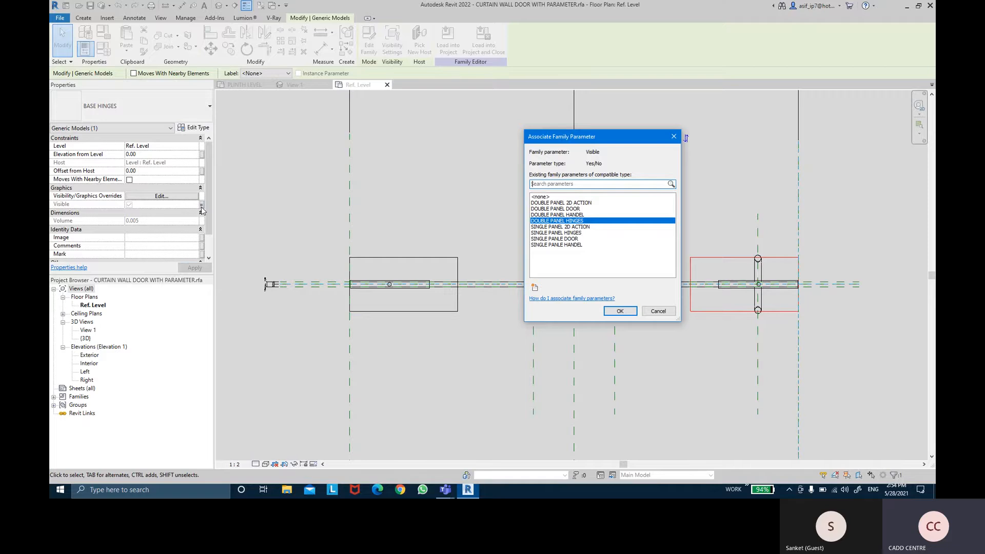
pyautogui.click(620, 310)
pyautogui.click(446, 344)
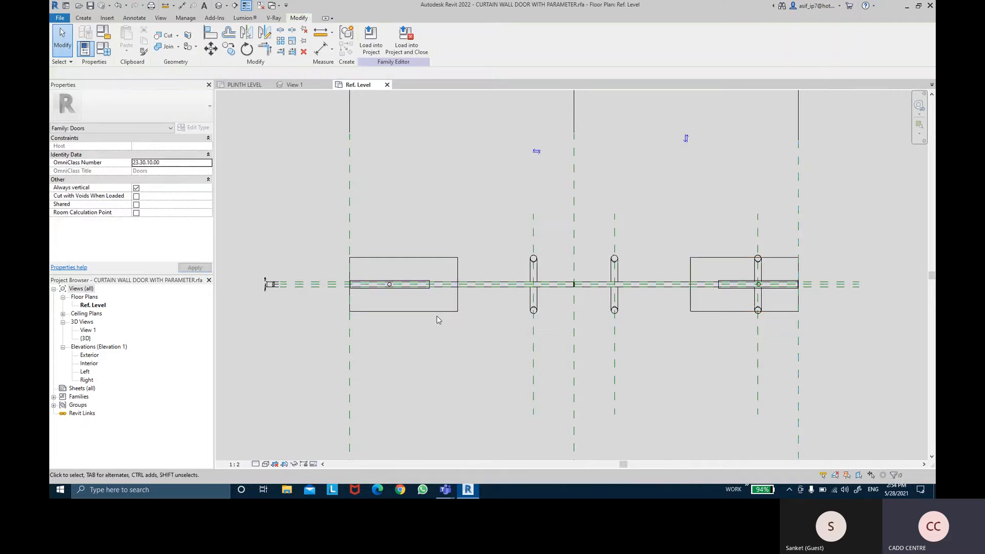
pyautogui.click(438, 319)
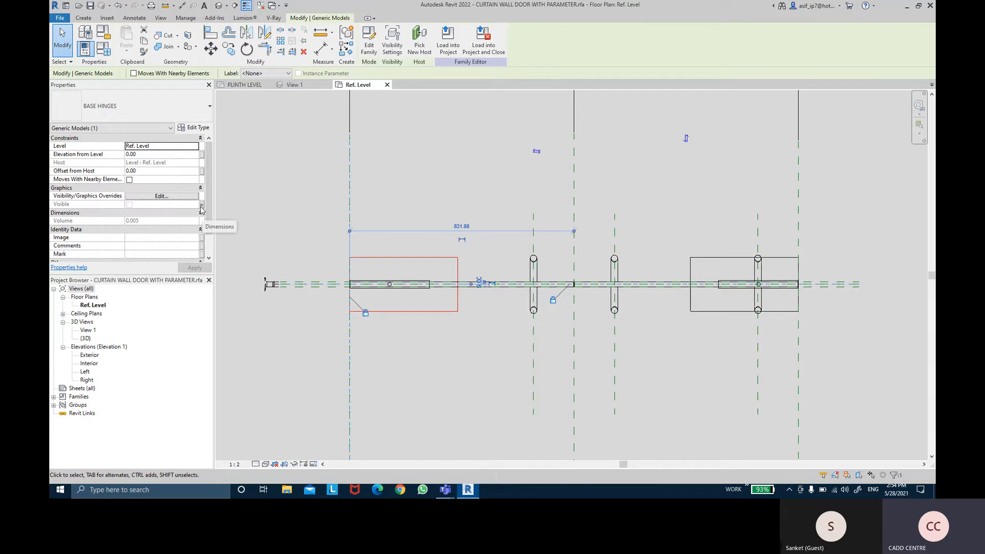
pyautogui.click(689, 354)
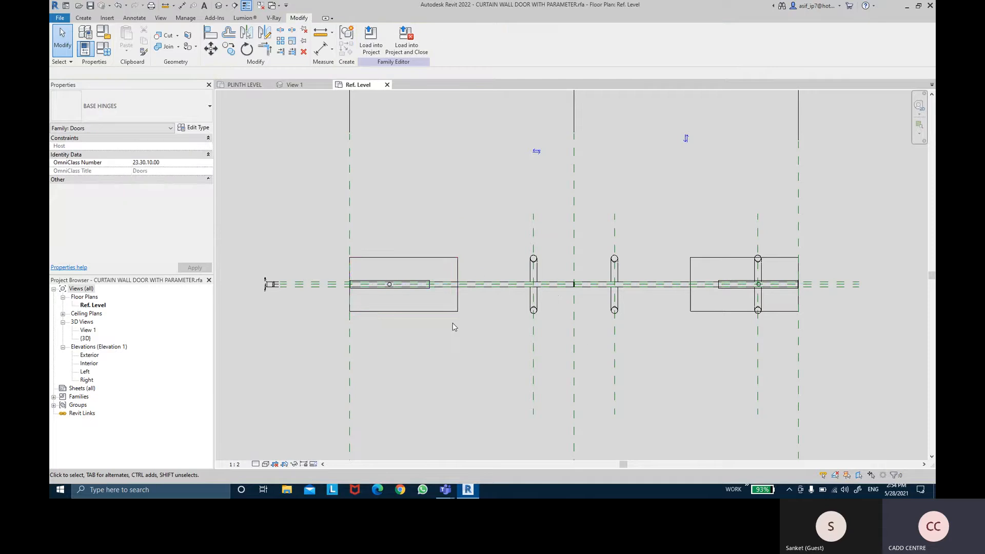
pyautogui.click(449, 312)
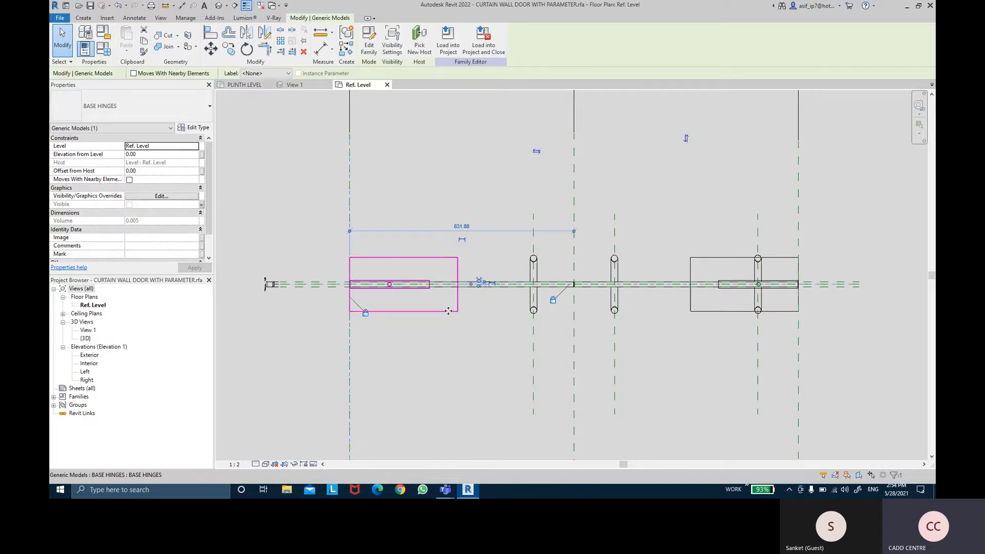
pyautogui.click(451, 195)
pyautogui.moveTo(457, 197); pyautogui.dragTo(466, 219, button='middle')
pyautogui.scroll(-2, 458, 188)
pyautogui.scroll(2, 462, 227)
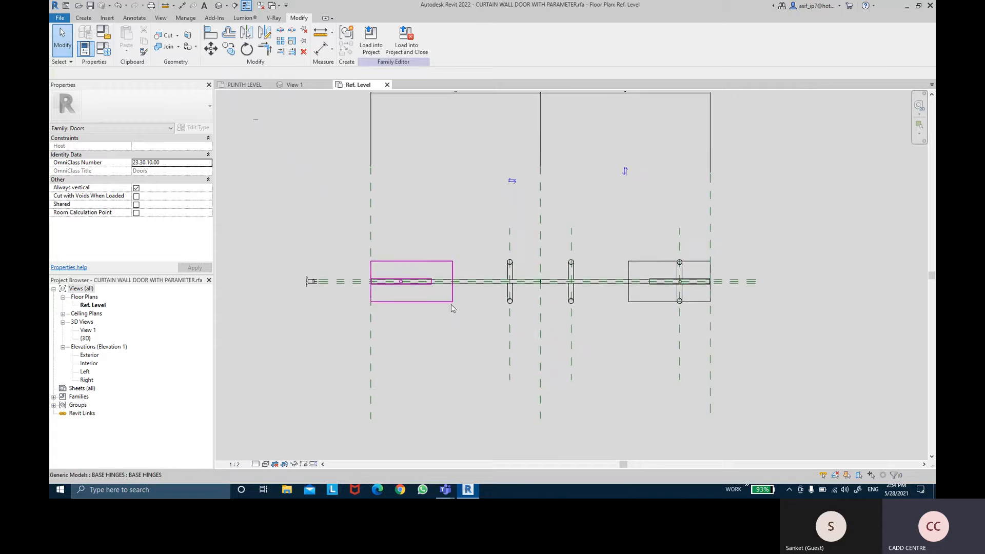
pyautogui.click(451, 304)
pyautogui.click(451, 249)
pyautogui.moveTo(444, 169); pyautogui.dragTo(450, 193, button='middle')
pyautogui.moveTo(721, 198); pyautogui.dragTo(713, 197, button='middle')
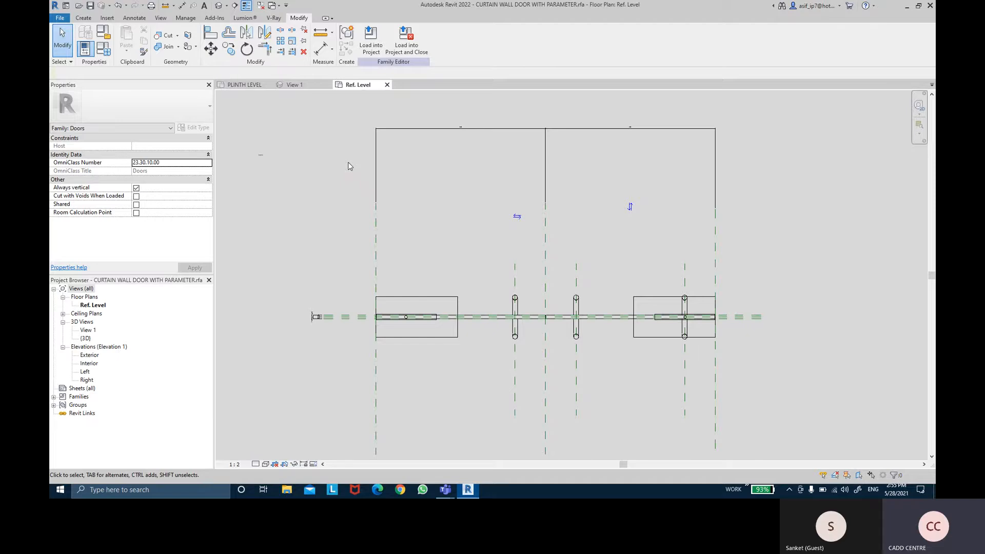
pyautogui.click(66, 19)
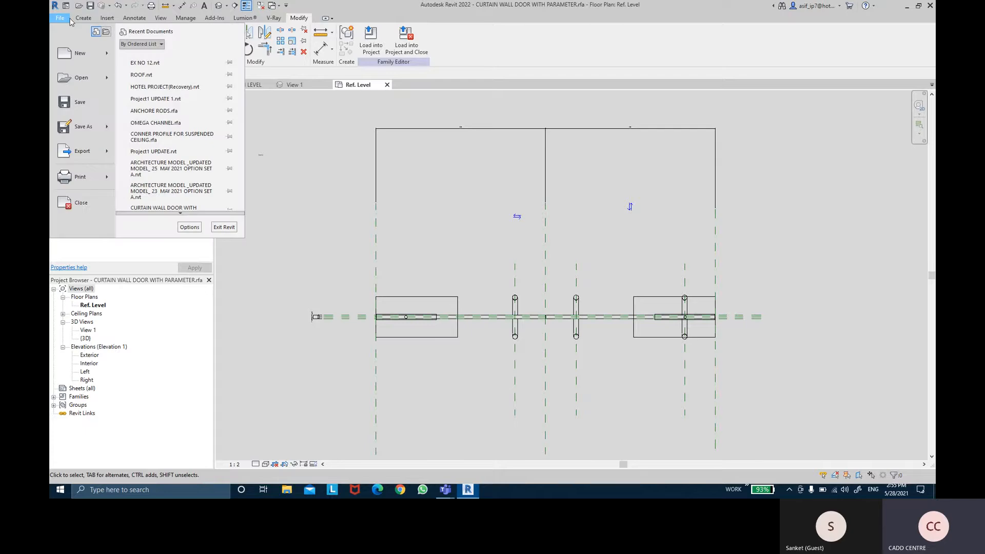
pyautogui.click(81, 78)
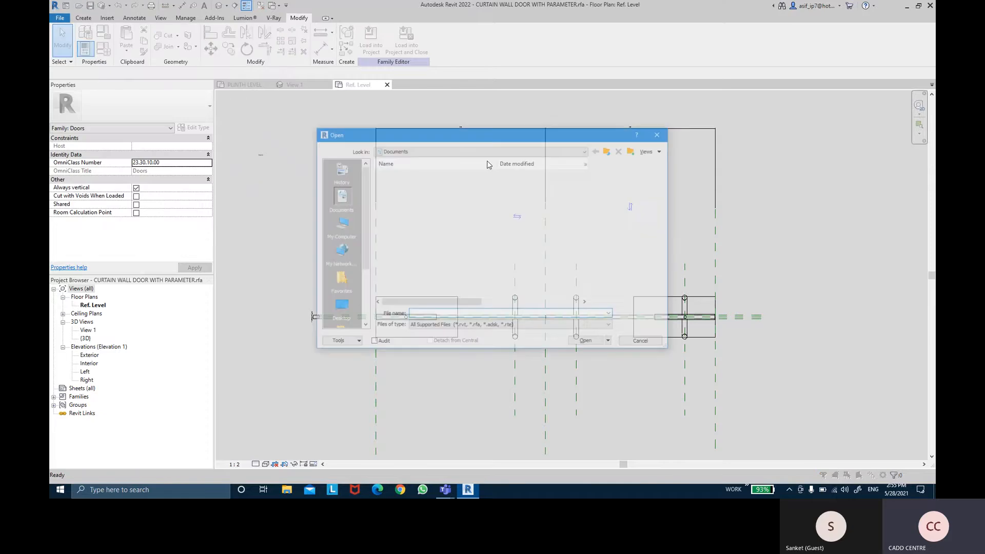
pyautogui.click(339, 308)
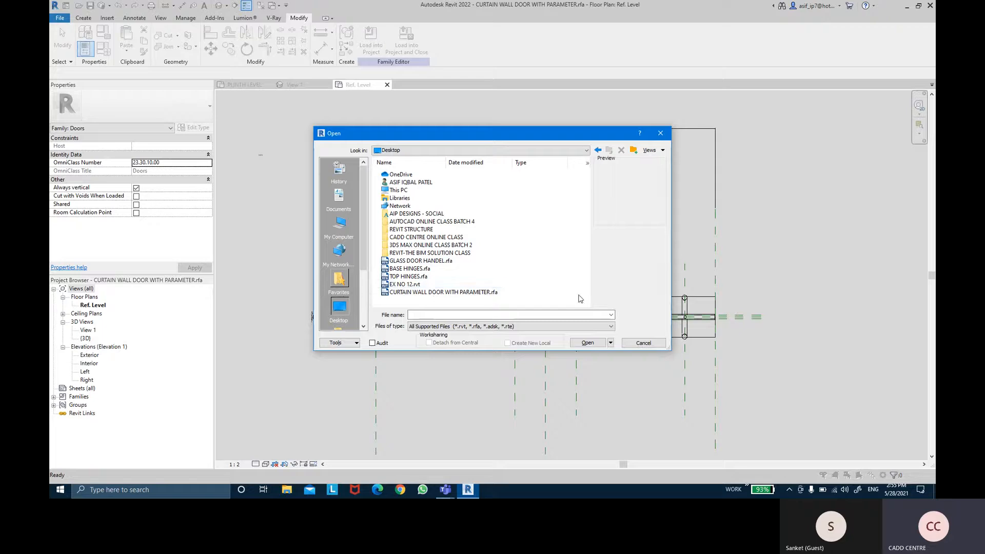
pyautogui.click(641, 343)
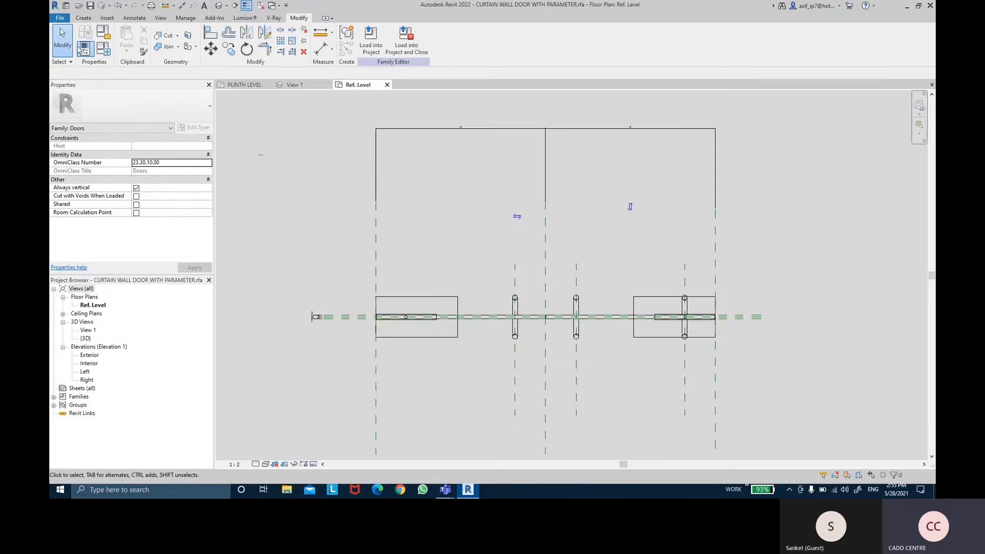
# - Create a new family from the English template Metric Door - Curtain Wall.rft
pyautogui.click(59, 20)
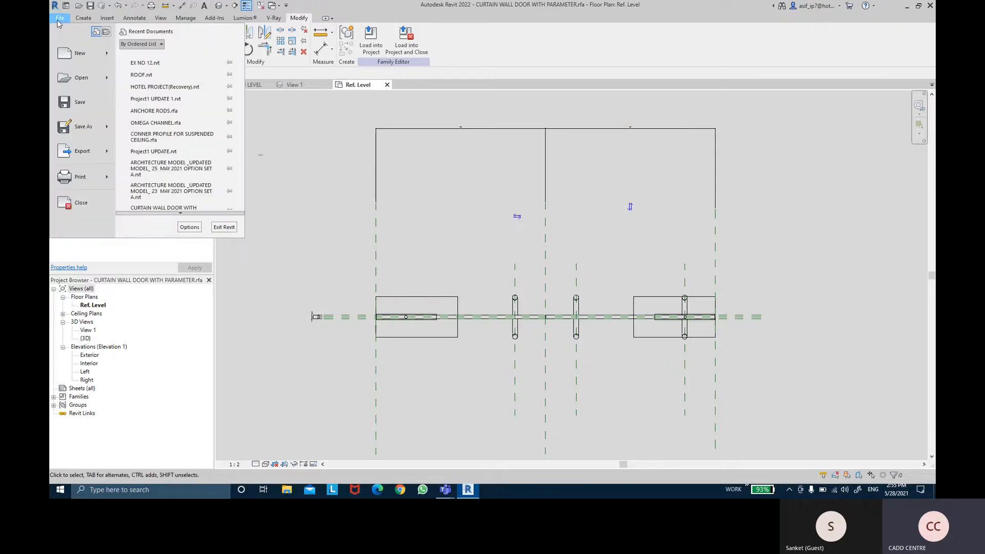
pyautogui.moveTo(82, 53)
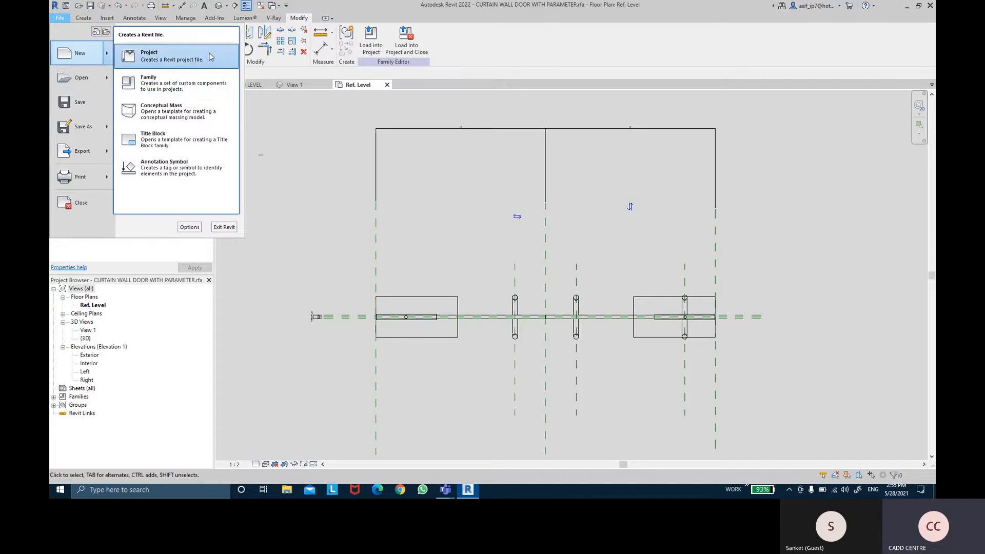
pyautogui.click(186, 93)
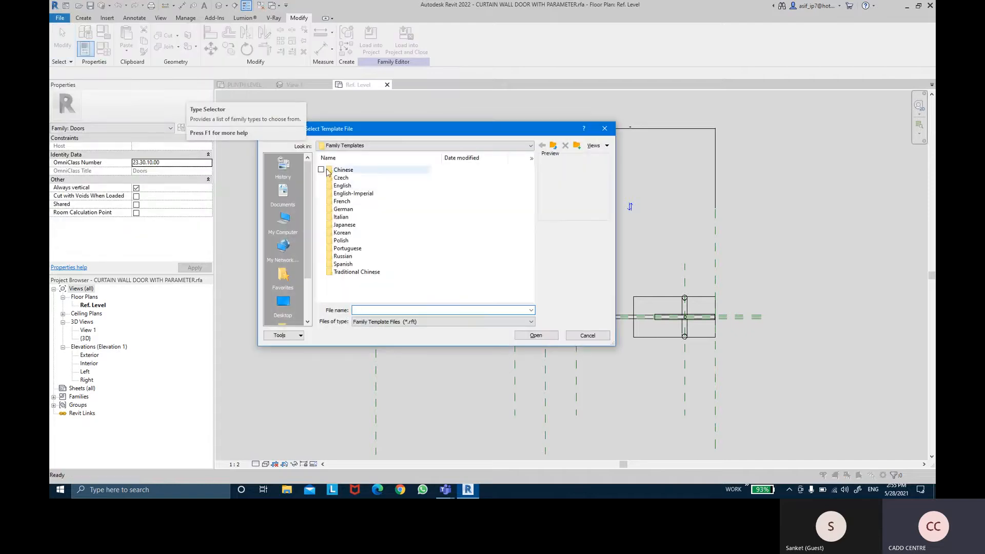
pyautogui.doubleClick(340, 186)
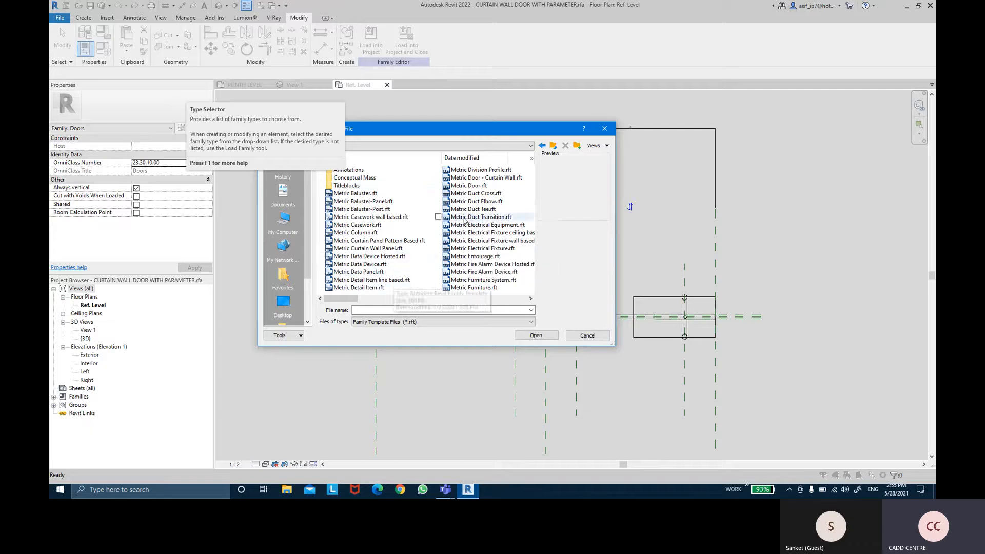
pyautogui.click(498, 177)
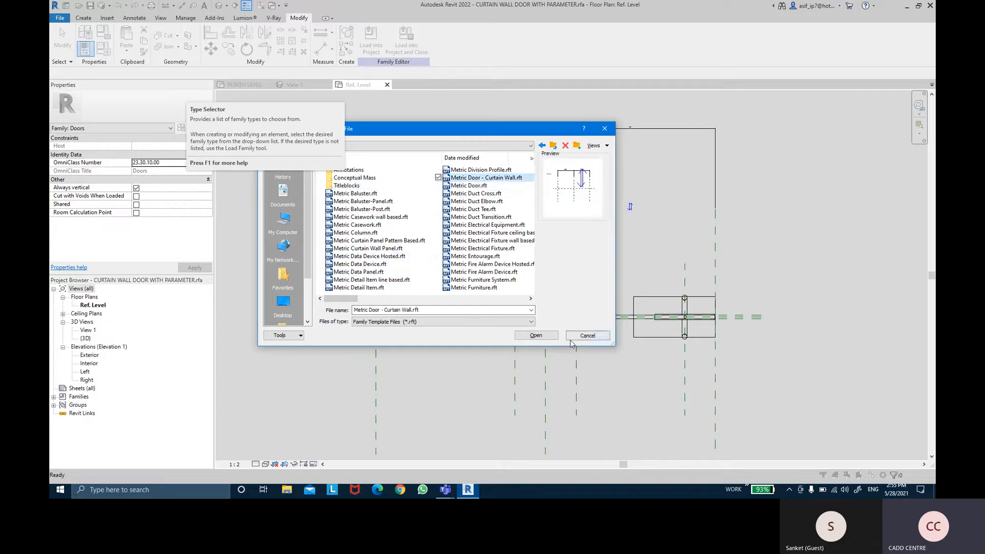
pyautogui.click(536, 335)
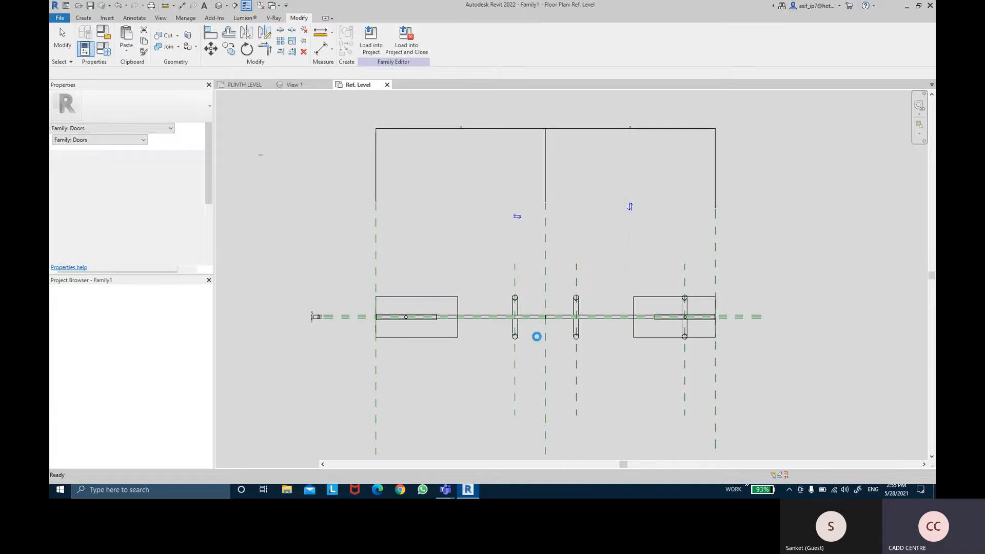
pyautogui.moveTo(519, 209); pyautogui.dragTo(521, 220, button='middle')
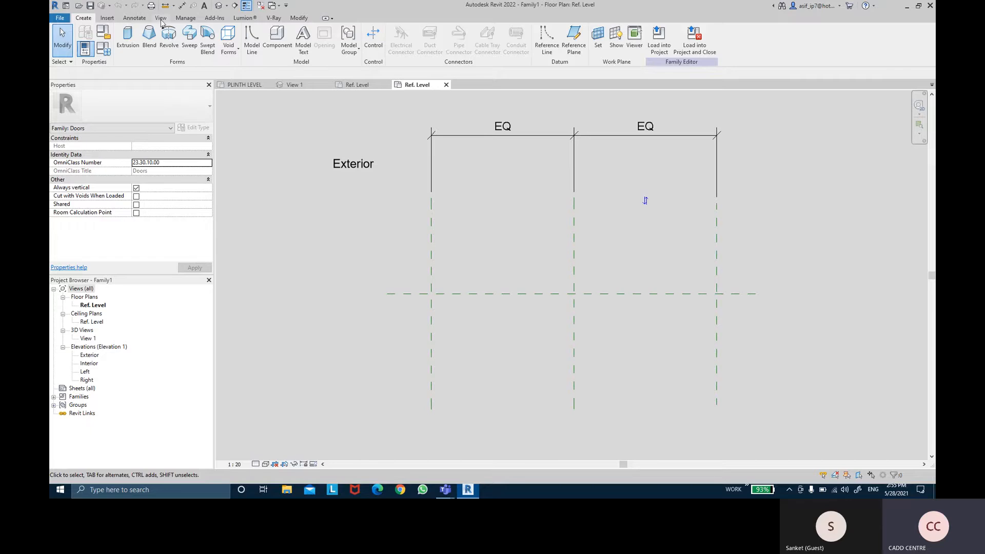
# - Draw a symbolic-line rectangle about 1661 by 150 mm between the outer reference planes, across the center plane, with a 1.50 offset
pyautogui.click(136, 19)
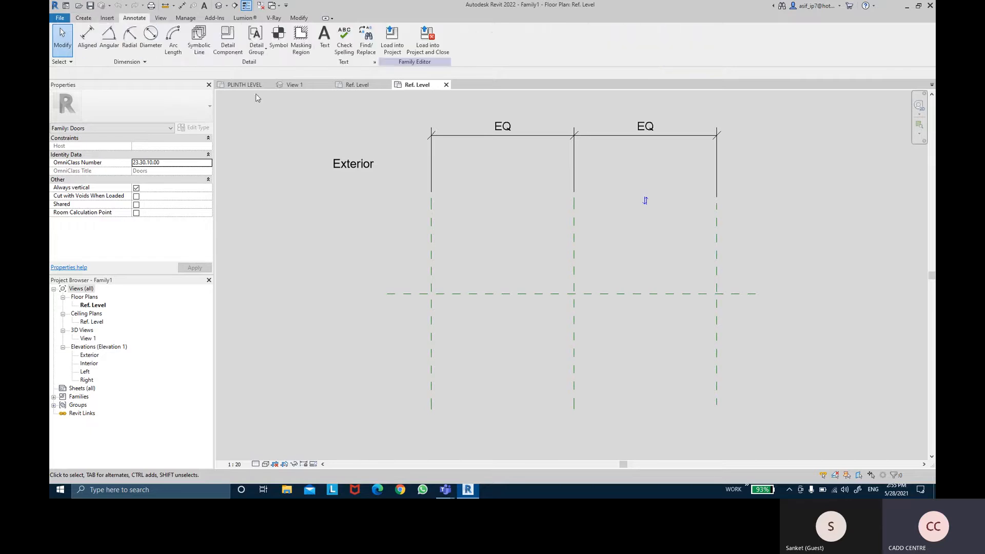
pyautogui.click(200, 41)
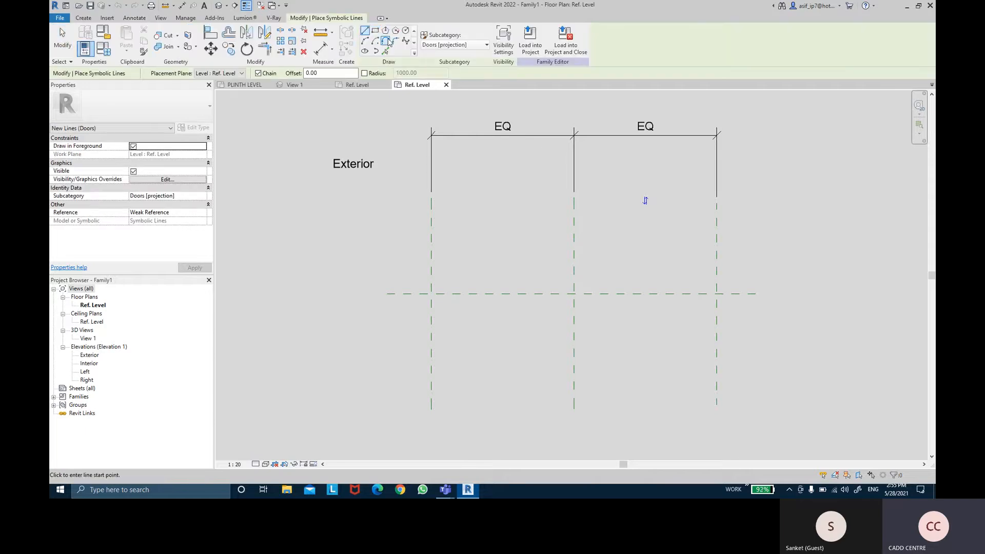
pyautogui.click(377, 31)
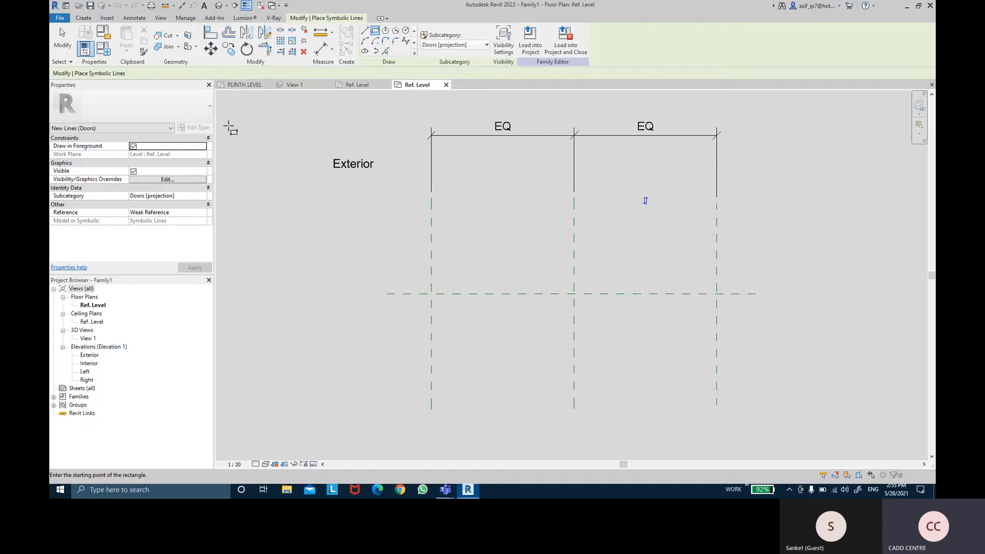
pyautogui.moveTo(331, 73); pyautogui.dragTo(300, 77)
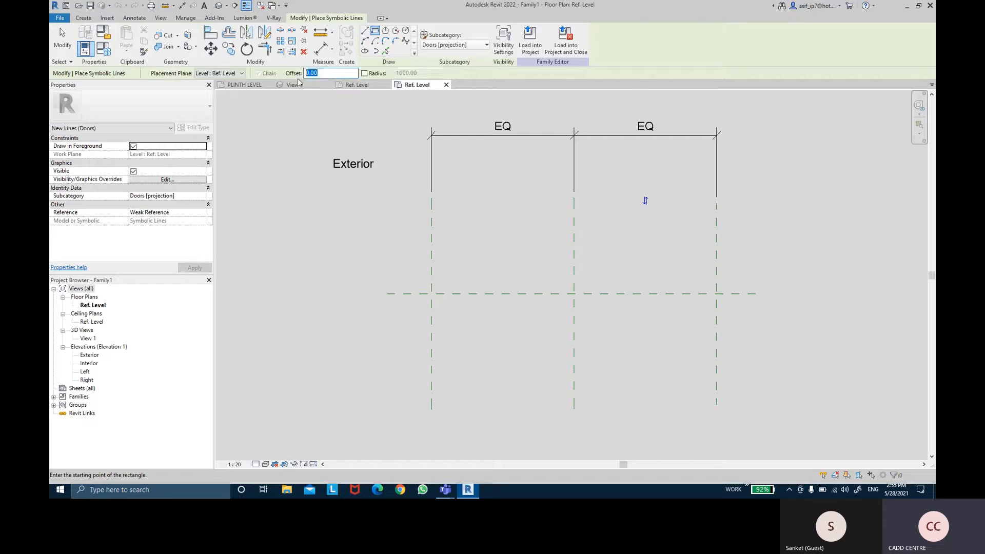
pyautogui.write('1.50')
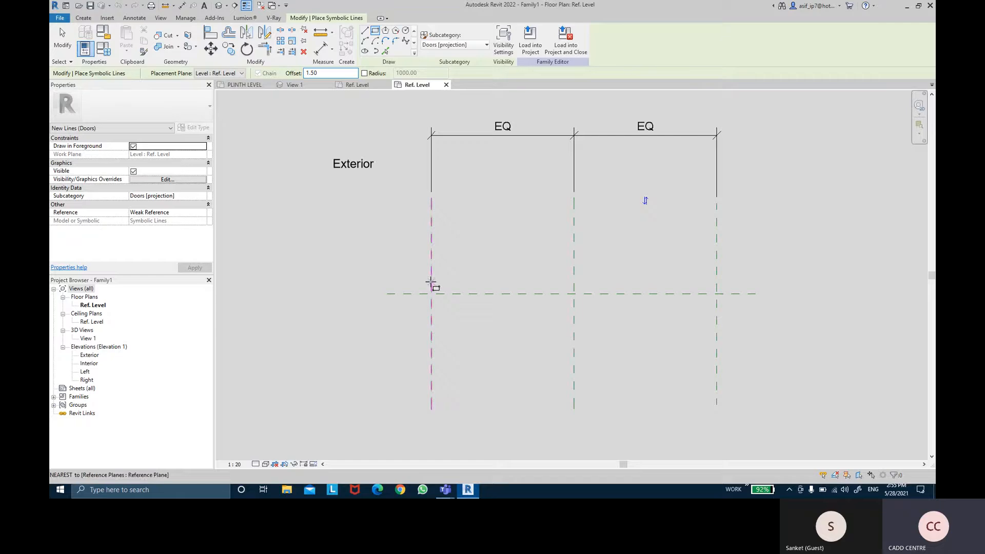
pyautogui.click(431, 283)
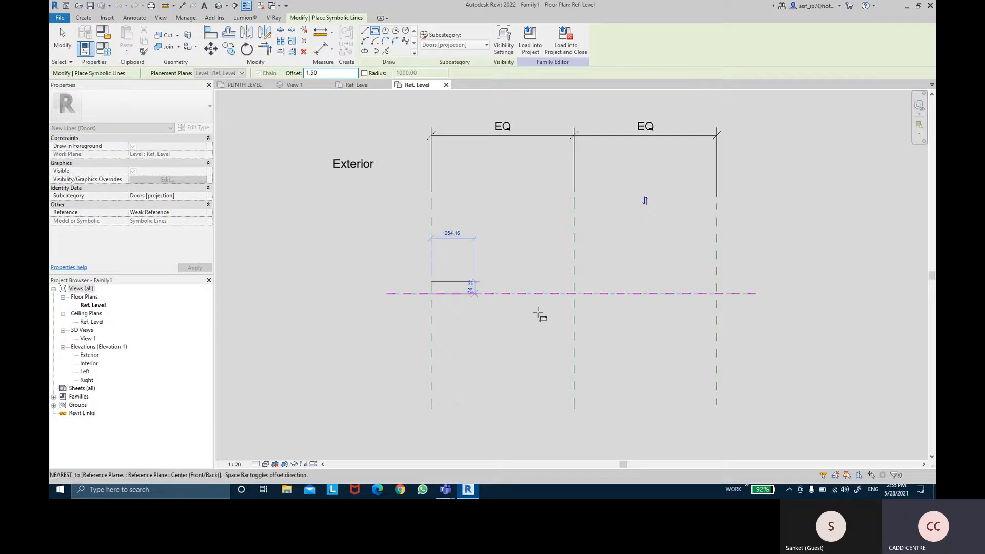
pyautogui.click(717, 307)
pyautogui.press('Escape')
pyautogui.press('Escape')
# - Dimension the rectangle's lower edge, center reference plane and upper edge in one string and set the segments equal
pyautogui.scroll(2, 714, 293)
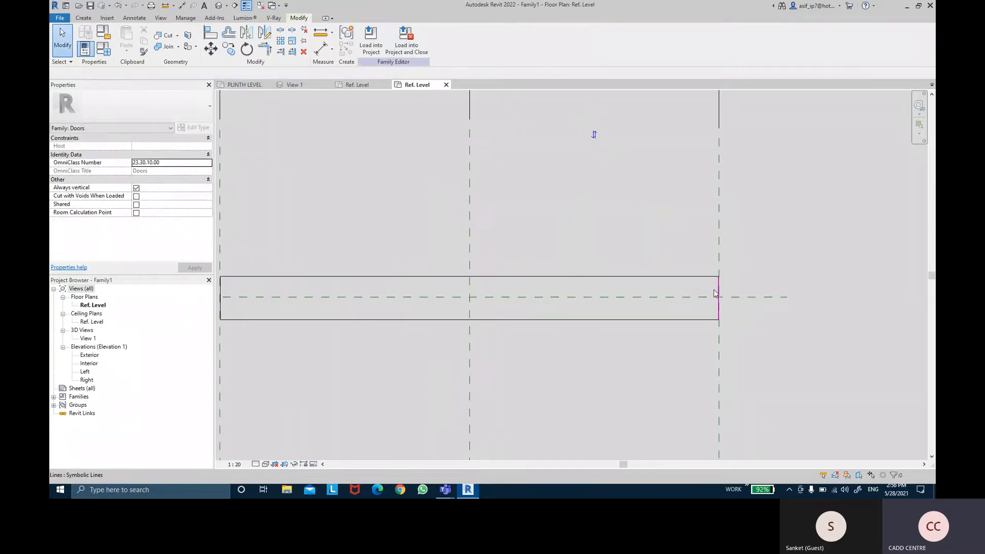
pyautogui.scroll(3, 714, 294)
pyautogui.click(321, 49)
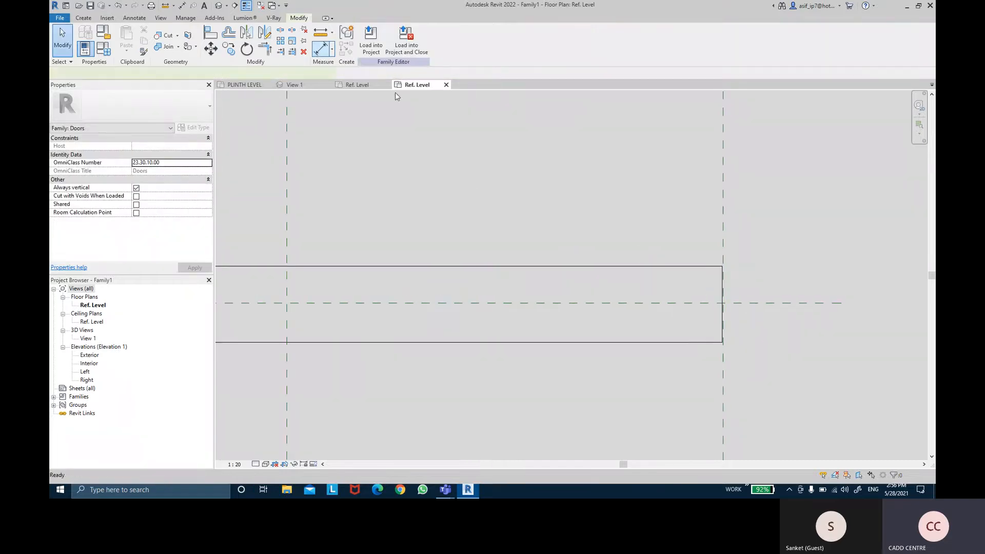
pyautogui.click(683, 342)
pyautogui.click(677, 303)
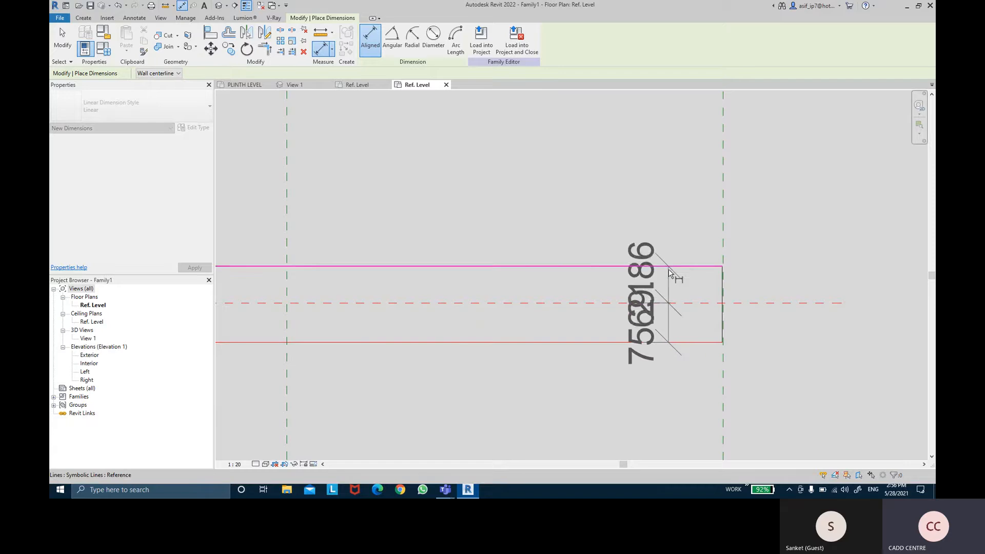
pyautogui.click(669, 268)
pyautogui.click(647, 213)
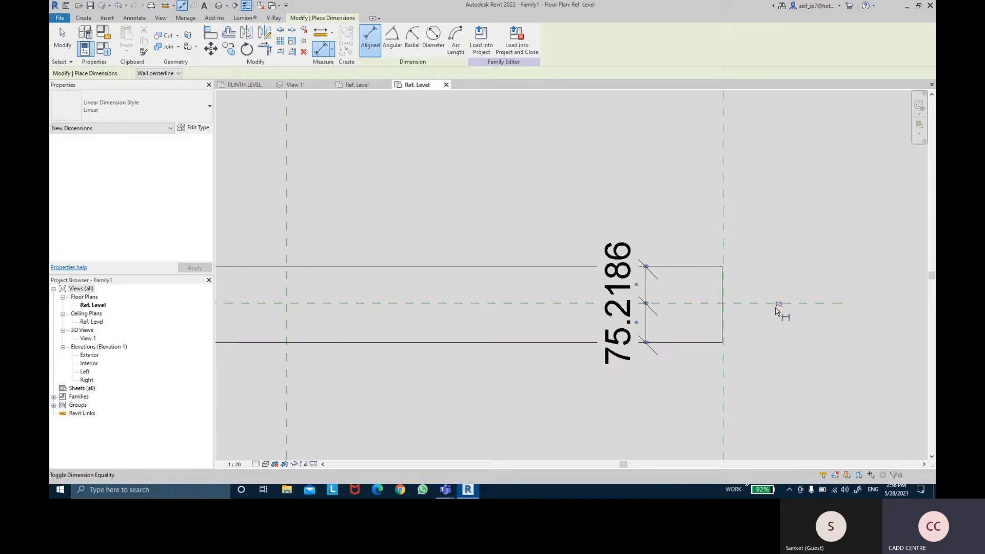
pyautogui.click(778, 306)
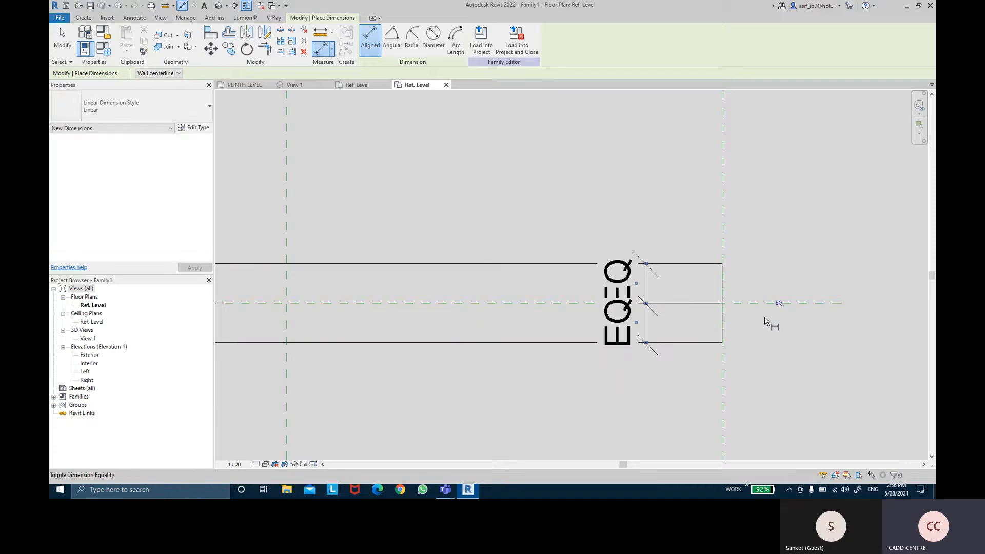
# - Dimension the rectangle's overall thickness and delete the equality dimension beside it
pyautogui.click(532, 265)
pyautogui.click(528, 214)
pyautogui.press('Escape')
pyautogui.press('Escape')
pyautogui.click(635, 291)
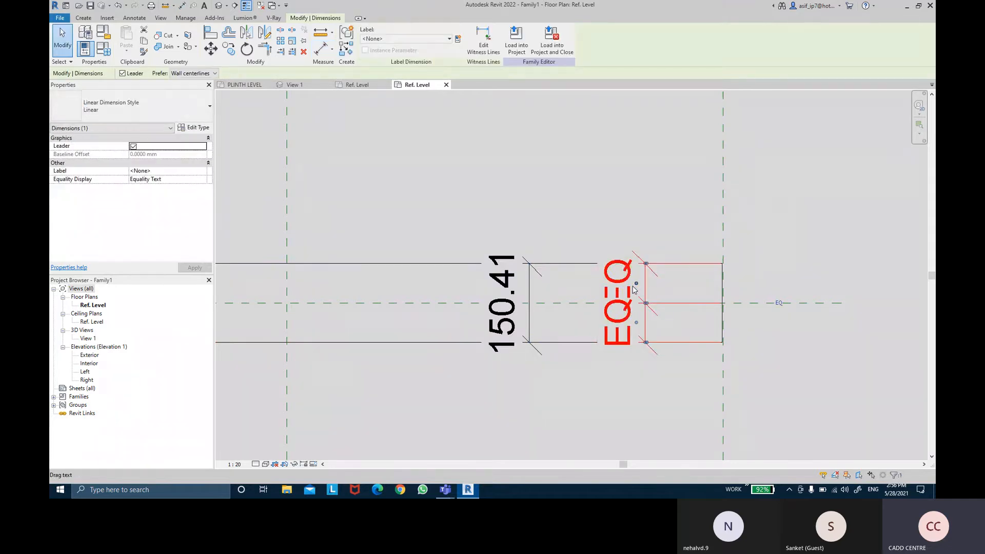
pyautogui.press('Delete')
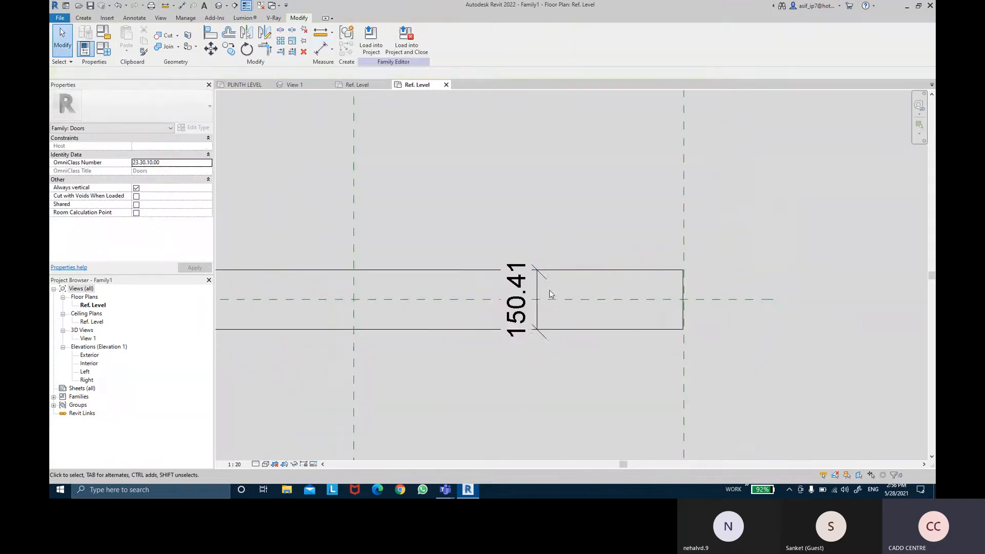
# - Move the thickness dimension beyond the rectangle's right end and label it with the existing Thickness parameter
pyautogui.click(532, 290)
pyautogui.moveTo(656, 298); pyautogui.dragTo(837, 281)
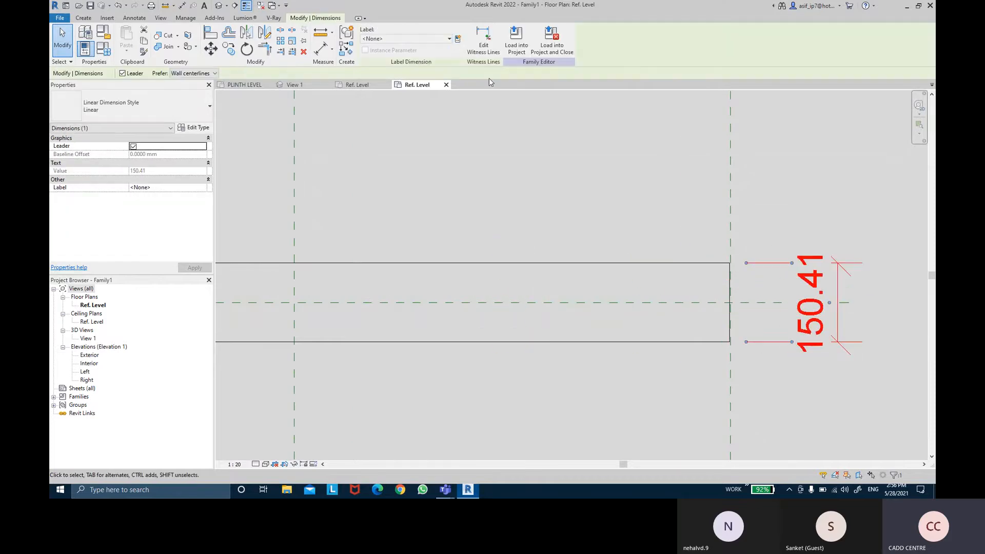
pyautogui.click(458, 39)
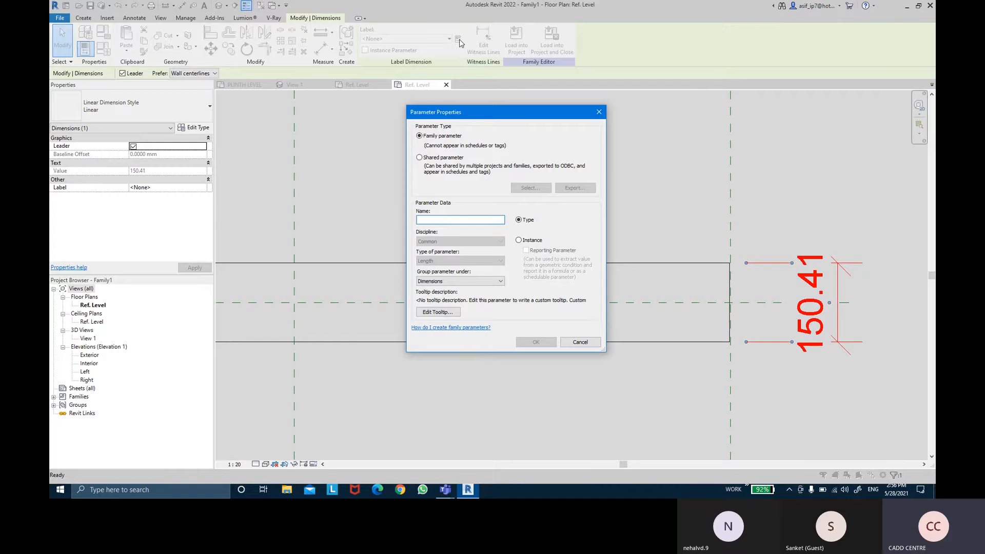
pyautogui.press('Escape')
pyautogui.click(449, 39)
pyautogui.click(423, 72)
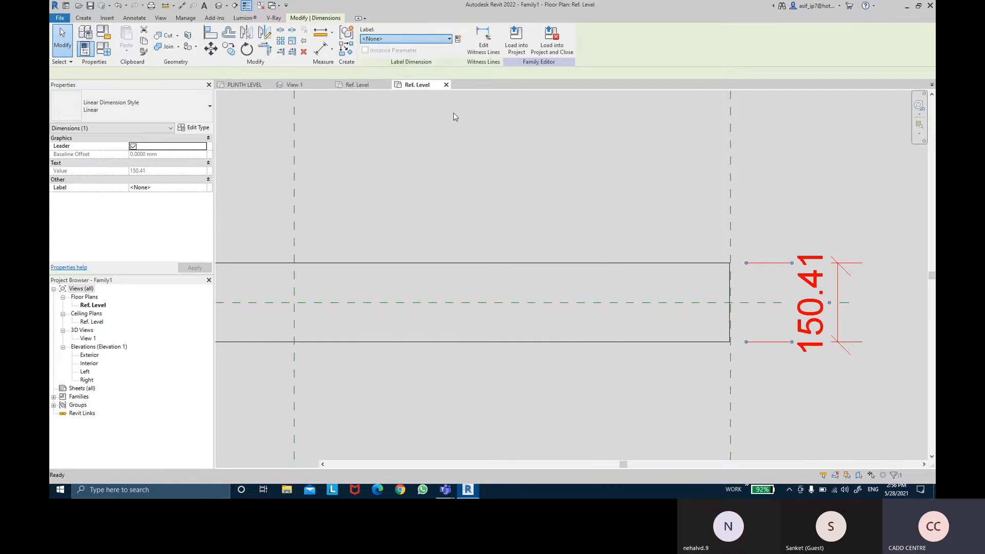
pyautogui.click(516, 223)
# - Dimension the rectangle's full length from its left end line to its right end line, placed above the rectangle
pyautogui.scroll(-2, 524, 244)
pyautogui.moveTo(525, 243); pyautogui.dragTo(599, 217, button='middle')
pyautogui.scroll(-1, 587, 220)
pyautogui.scroll(2, 446, 209)
pyautogui.scroll(-1, 515, 179)
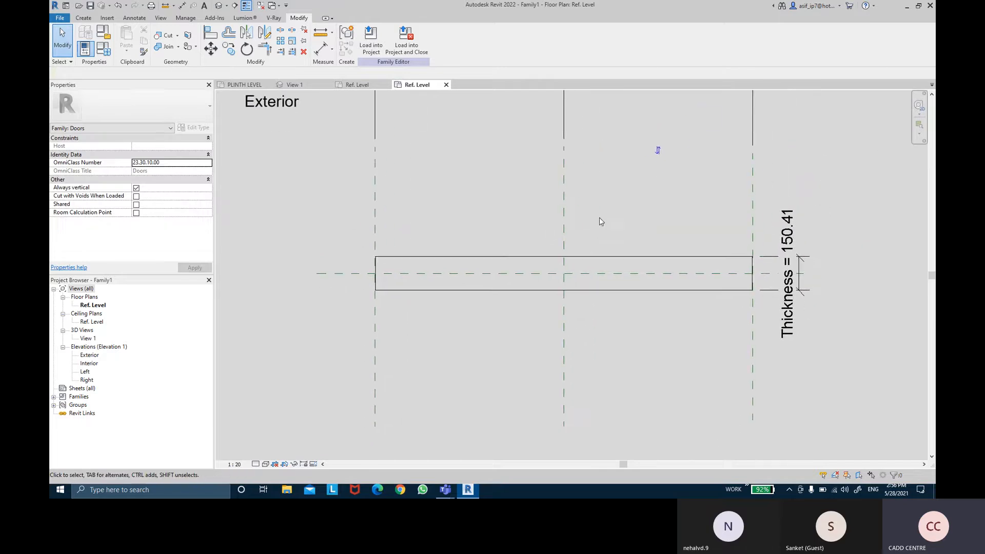
pyautogui.click(319, 50)
pyautogui.scroll(6, 368, 323)
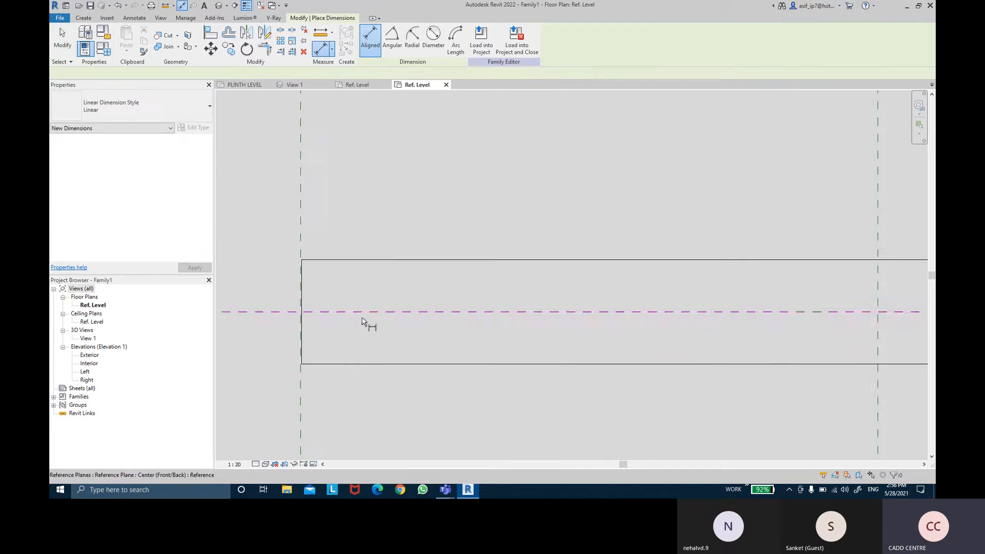
pyautogui.click(309, 303)
pyautogui.scroll(-6, 527, 300)
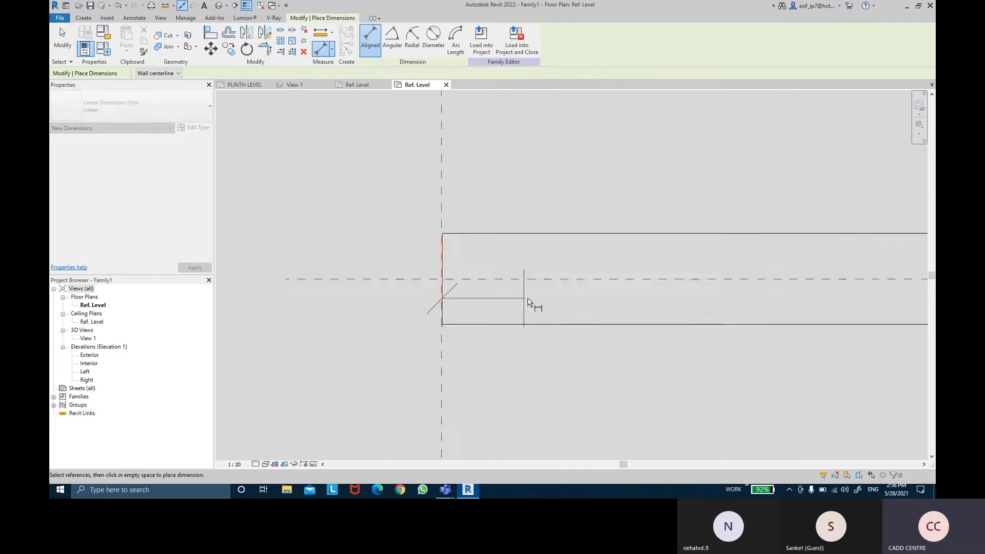
pyautogui.moveTo(648, 283); pyautogui.dragTo(425, 299, button='middle')
pyautogui.moveTo(602, 283); pyautogui.dragTo(609, 290, button='middle')
pyautogui.scroll(5, 683, 301)
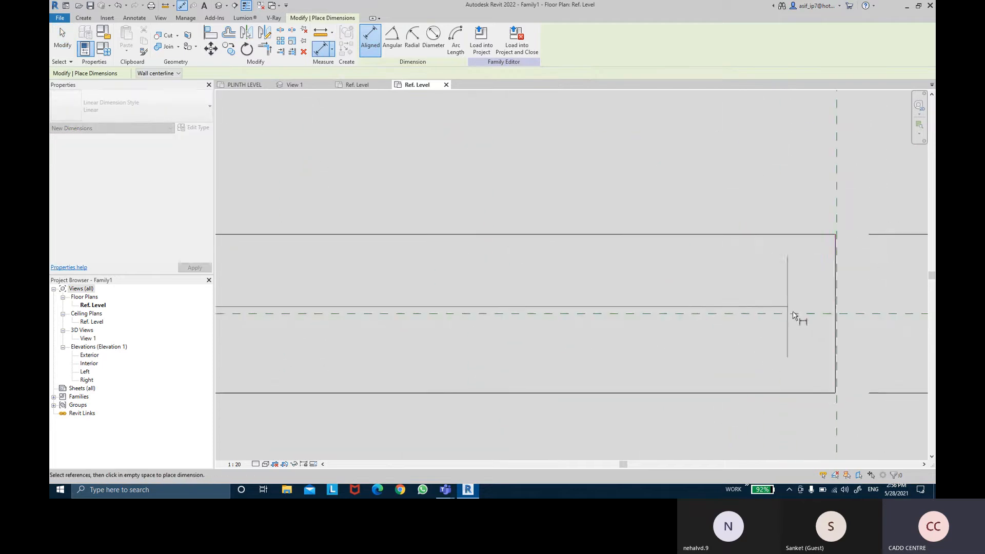
pyautogui.click(835, 331)
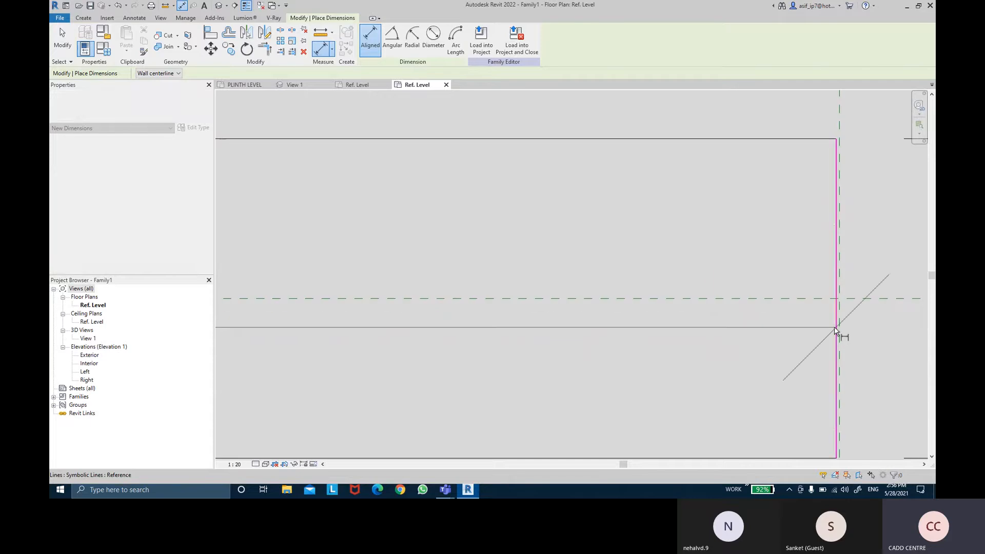
pyautogui.scroll(-4, 719, 253)
pyautogui.click(496, 202)
pyautogui.press('Escape')
pyautogui.press('Escape')
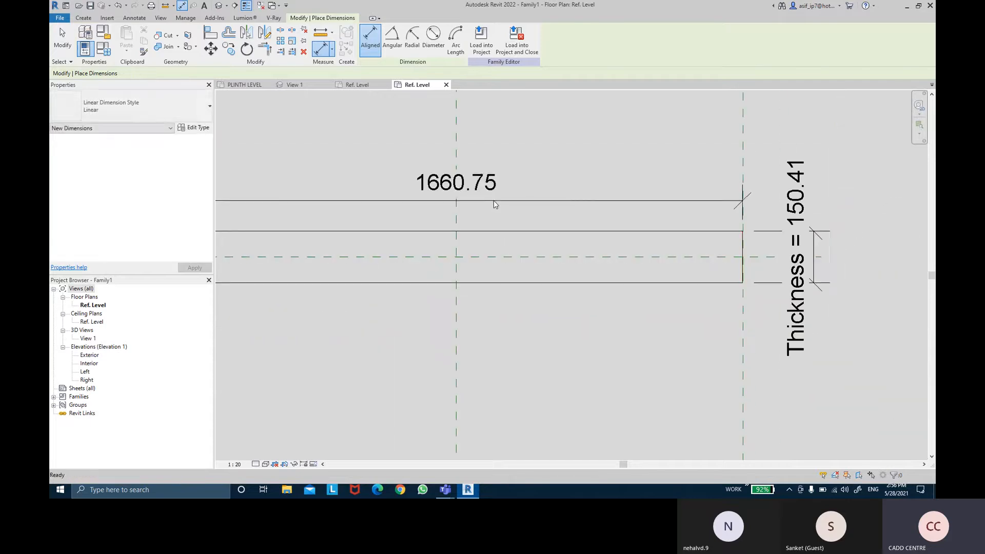
# - Label the rectangle's full-length dimension with a new family type parameter named 2D DOOR LENGTH SINGLE PANEL, grouped under Dimensions
pyautogui.moveTo(496, 202); pyautogui.dragTo(597, 218, button='middle')
pyautogui.click(635, 216)
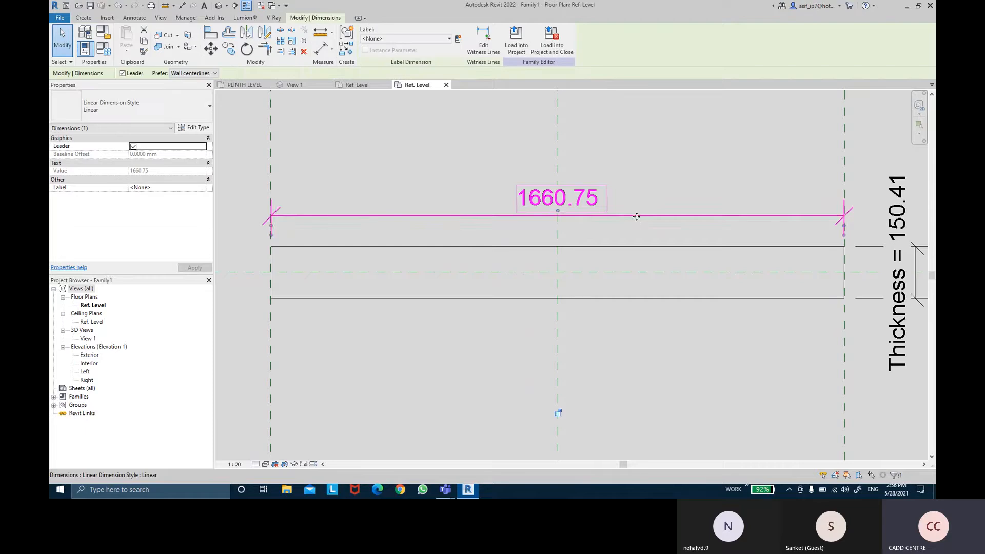
pyautogui.click(457, 39)
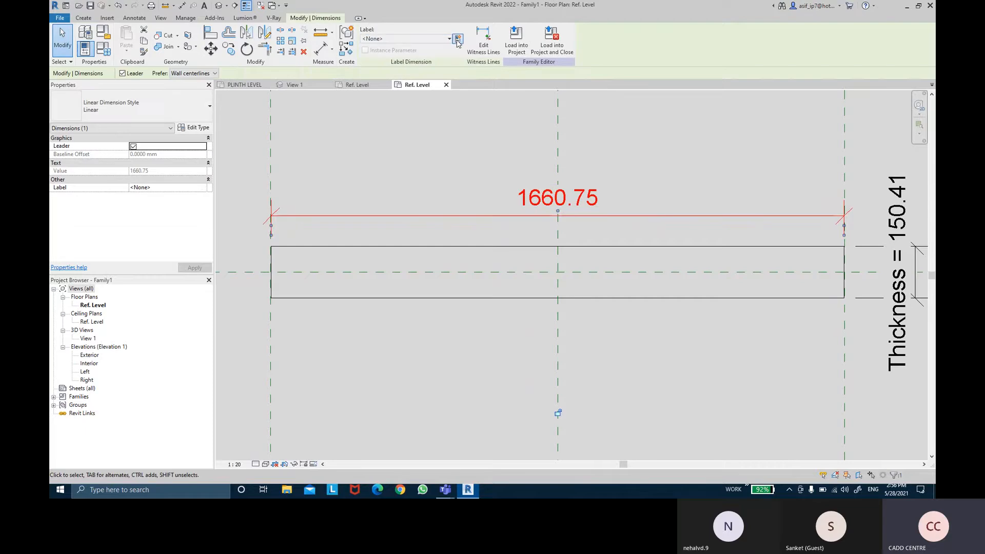
pyautogui.write('2d')
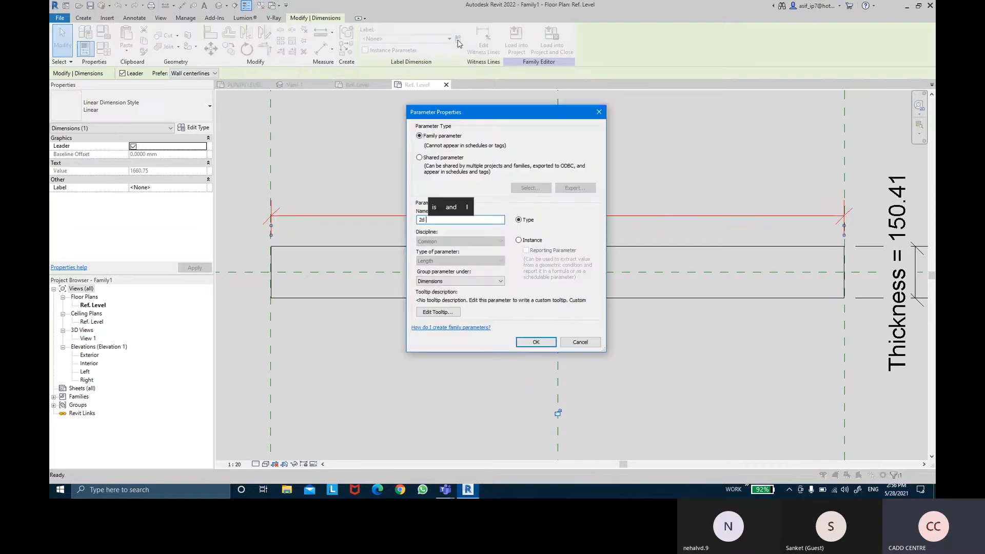
pyautogui.write('d')
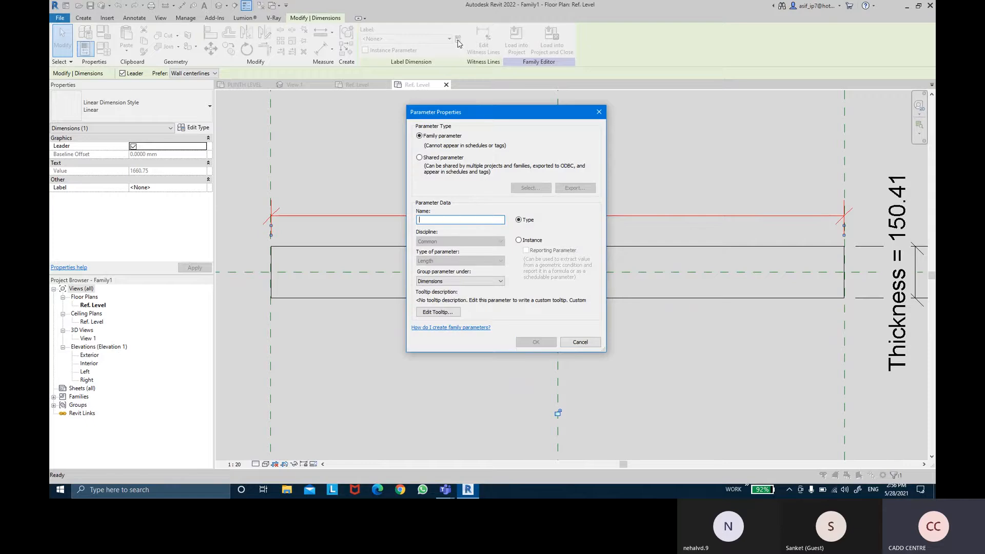
pyautogui.press('capslock')
pyautogui.write('D ')
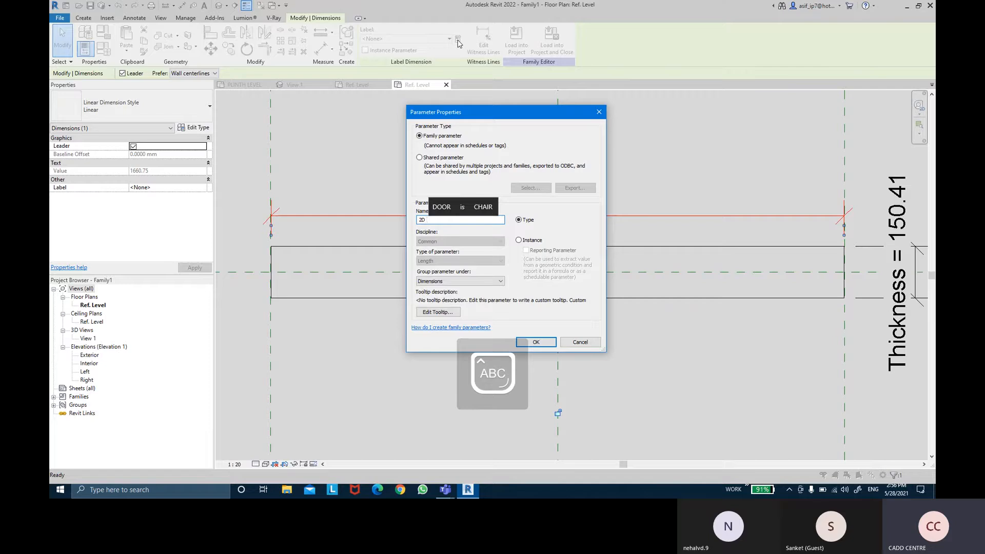
pyautogui.write('DOOR LEN')
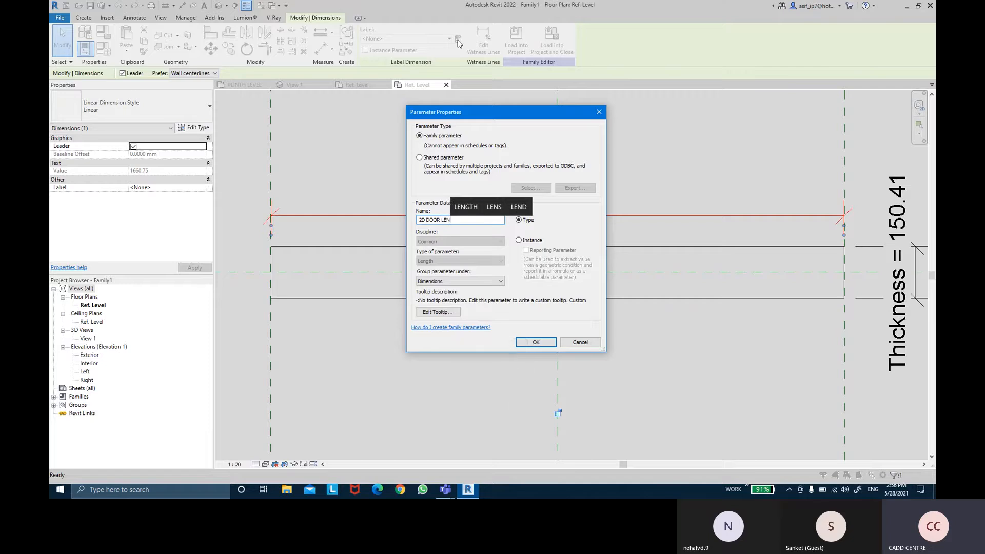
pyautogui.write('GTH SINGL')
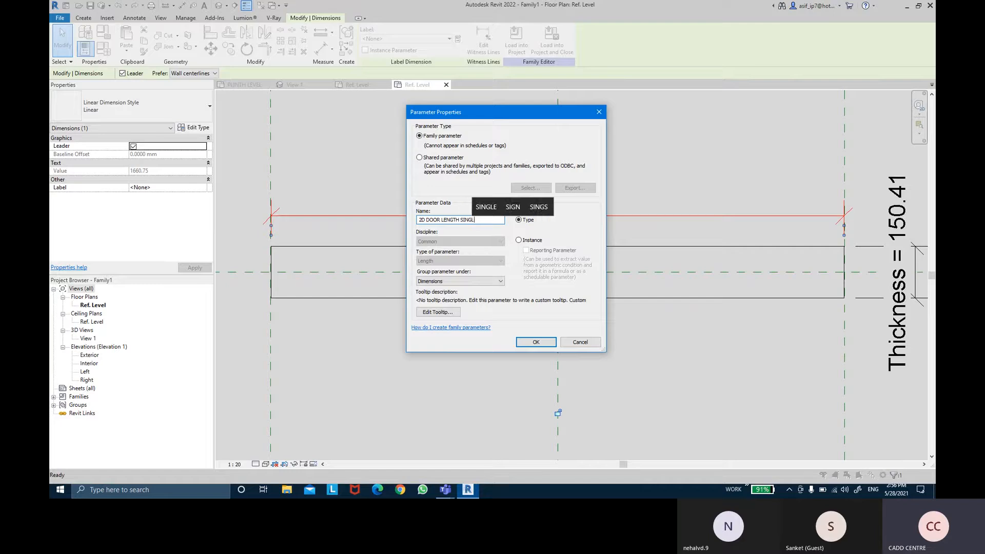
pyautogui.write('E PANEL')
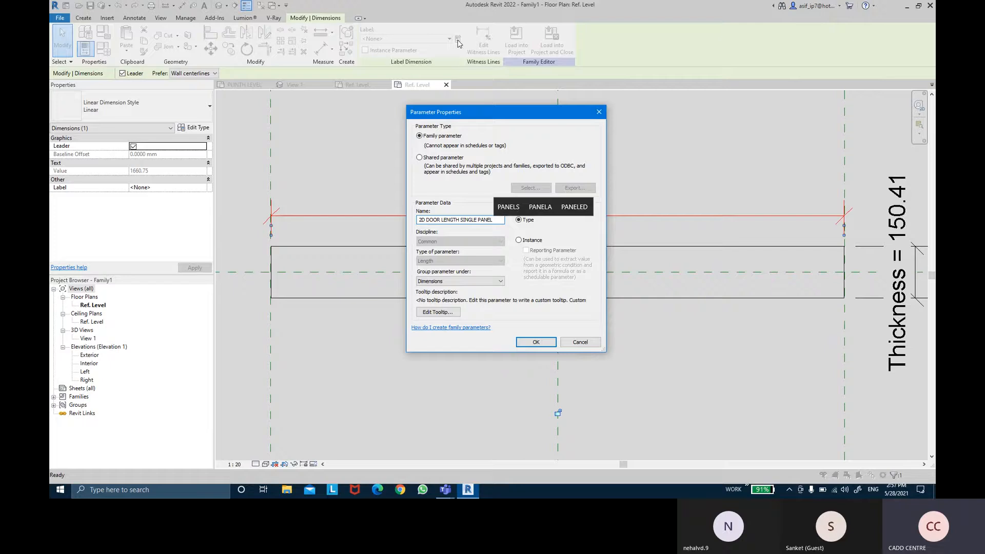
pyautogui.press('Return')
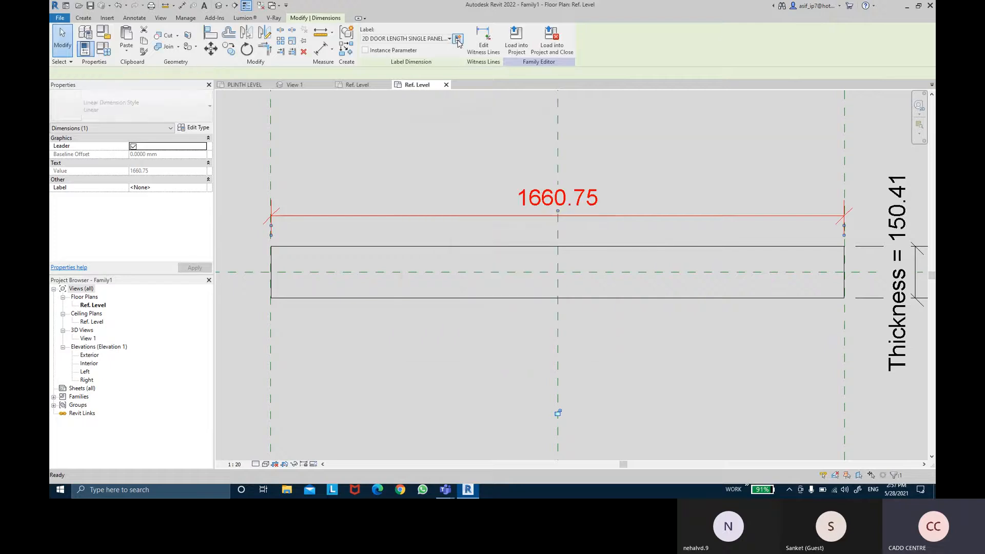
pyautogui.click(515, 163)
pyautogui.scroll(-1, 515, 163)
pyautogui.moveTo(513, 163); pyautogui.dragTo(506, 185, button='middle')
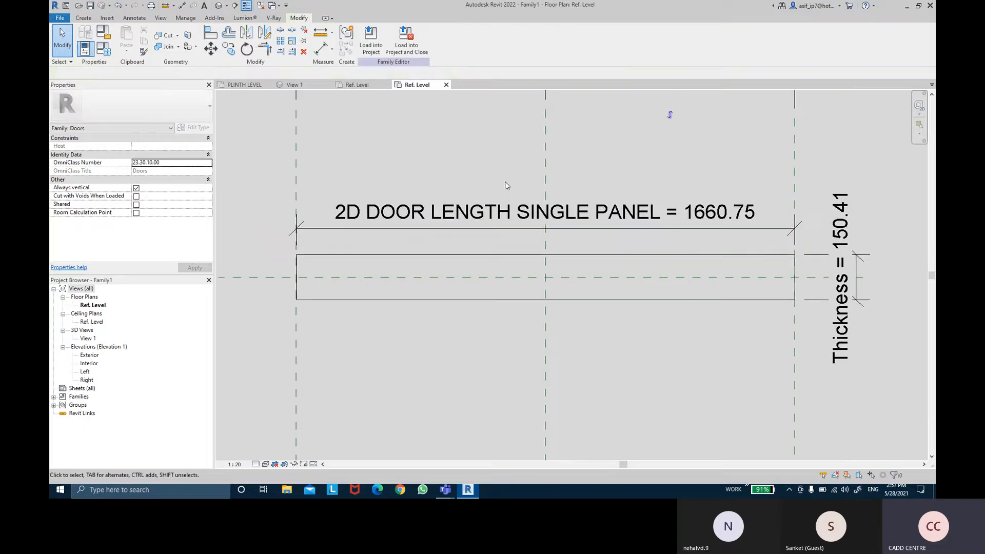
# - Save the family to the Desktop as 2D SWING ACTION
pyautogui.scroll(-1, 544, 187)
pyautogui.moveTo(585, 192)
pyautogui.mouseDown(button='middle')
pyautogui.moveTo(580, 211)
pyautogui.moveTo(583, 200)
pyautogui.mouseUp(button='middle')
pyautogui.scroll(-1, 577, 189)
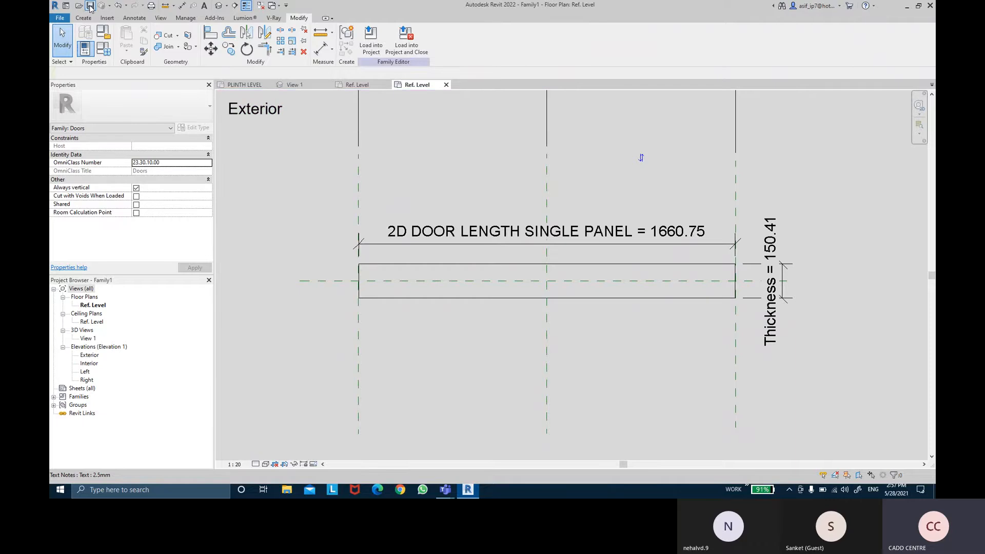
pyautogui.hotkey('ctrl', 's')
pyautogui.click(348, 313)
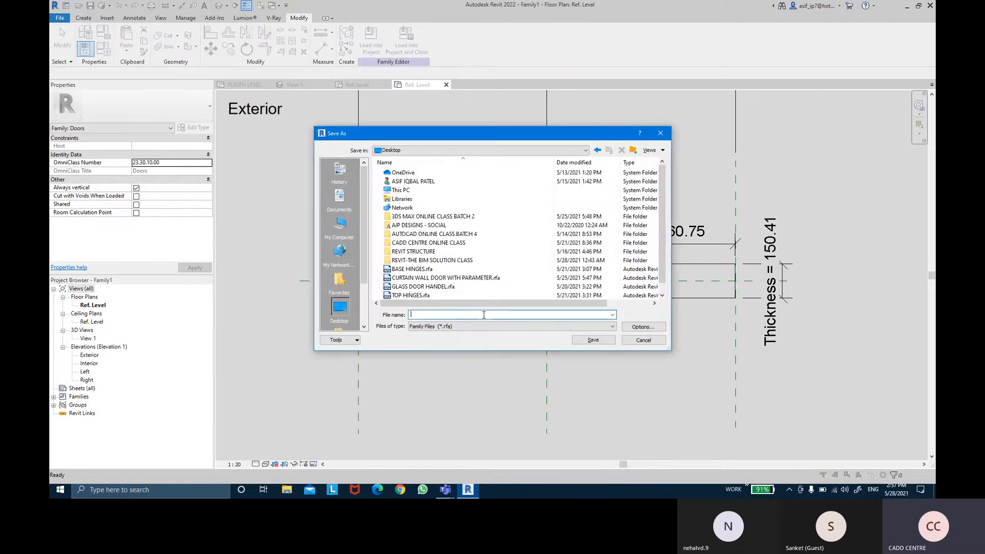
pyautogui.write('2D SWIN')
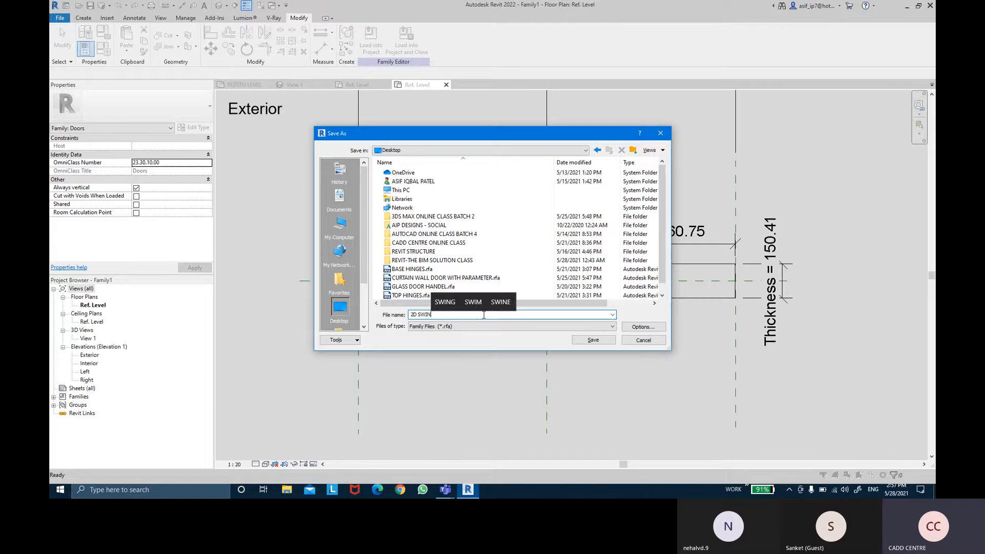
pyautogui.write('G ACTION')
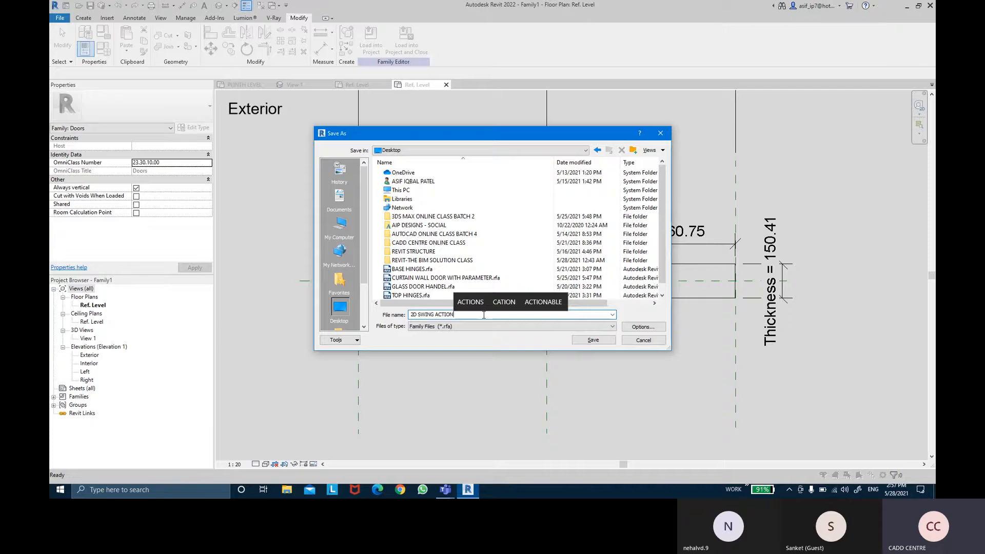
pyautogui.press('Return')
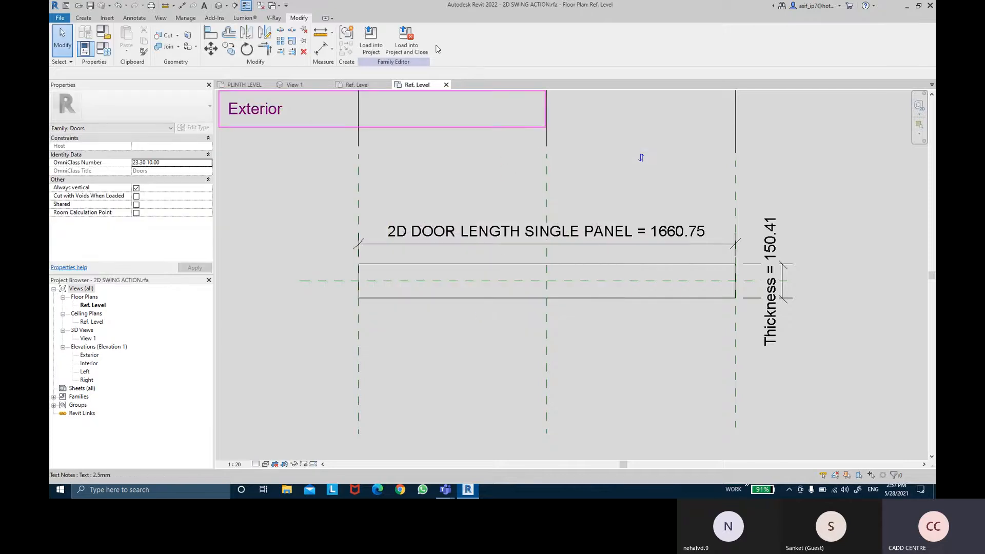
# - Try to load the 2D SWING ACTION family into CURTAIN WALL DOOR WITH PARAMETER.rfa and cancel the load
pyautogui.click(377, 50)
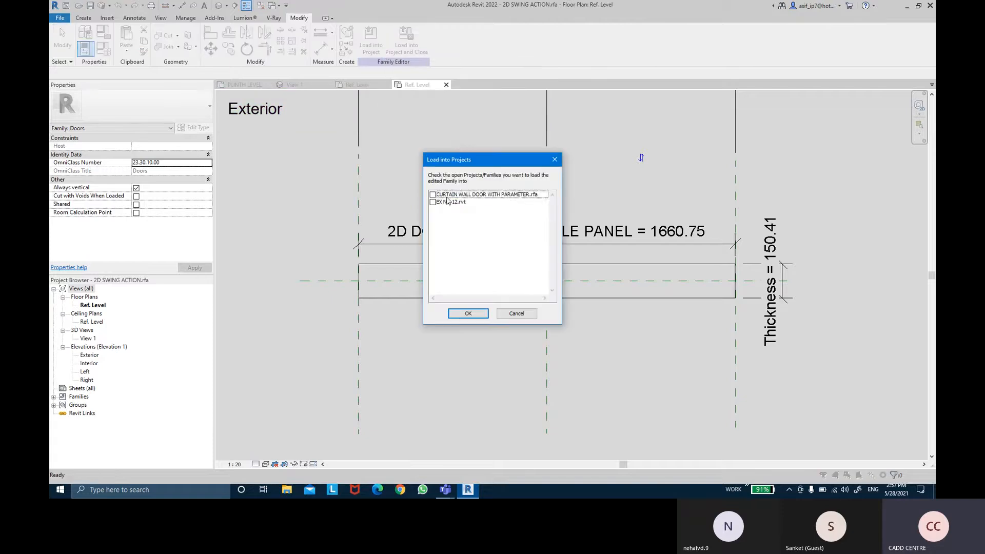
pyautogui.click(447, 197)
pyautogui.click(471, 318)
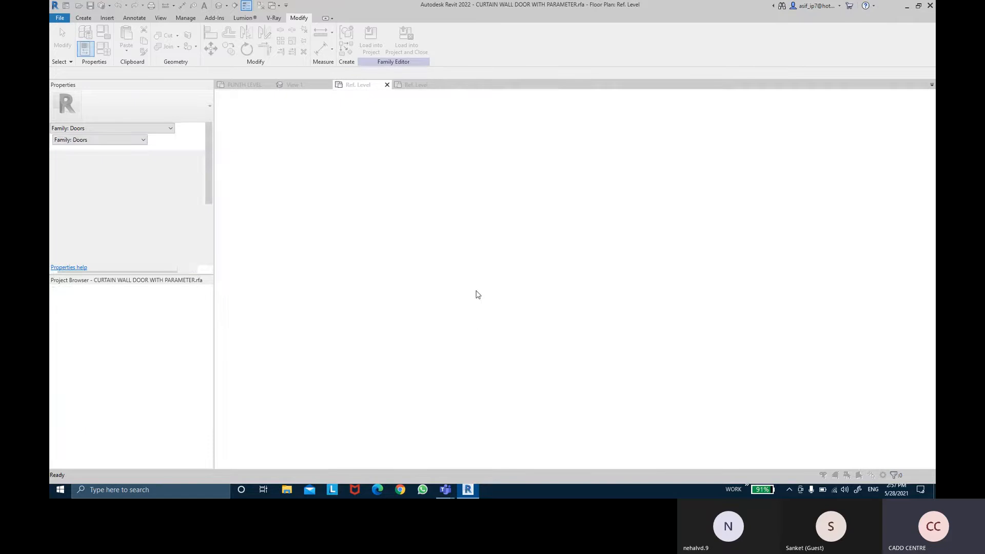
pyautogui.moveTo(401, 218); pyautogui.dragTo(459, 223)
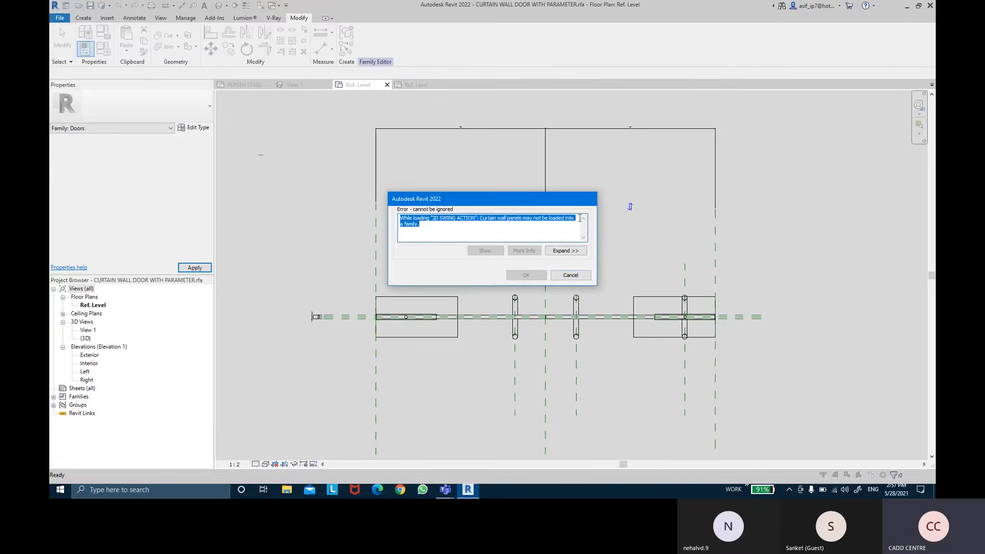
pyautogui.click(555, 275)
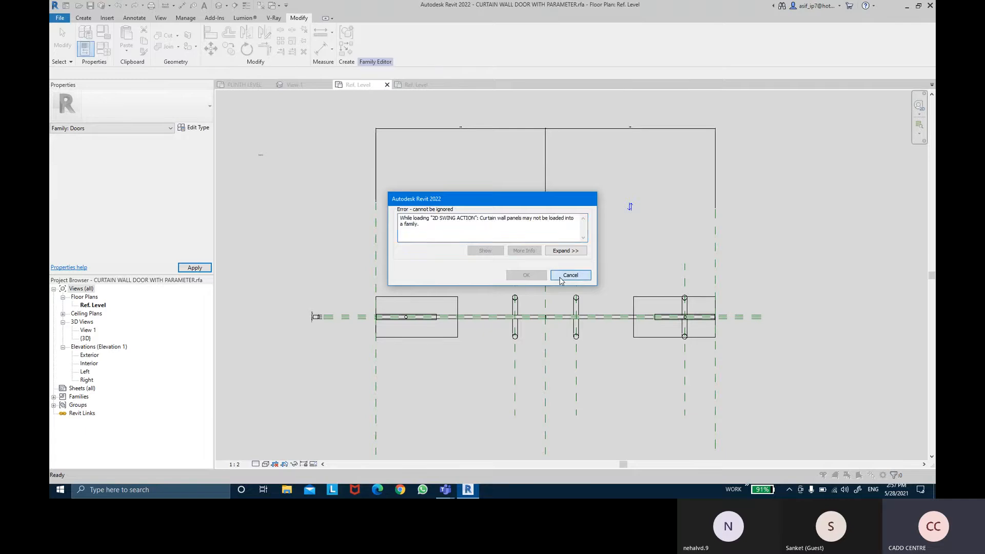
pyautogui.click(549, 262)
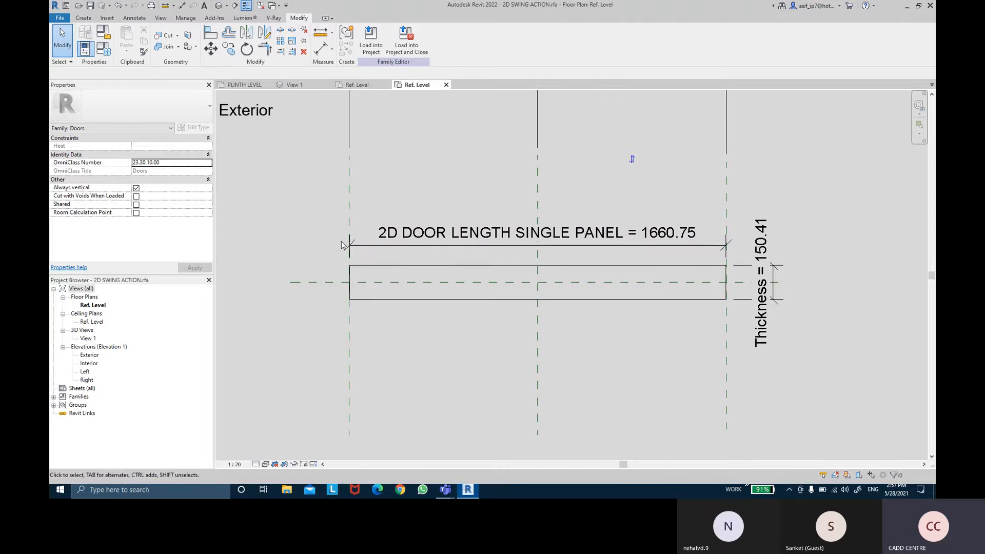
# - Sketch a rectangular masking region boundary over the door panel rectangle, from its upper left corner to its lower right corner
pyautogui.moveTo(468, 298); pyautogui.dragTo(467, 298, button='middle')
pyautogui.scroll(-4, 464, 296)
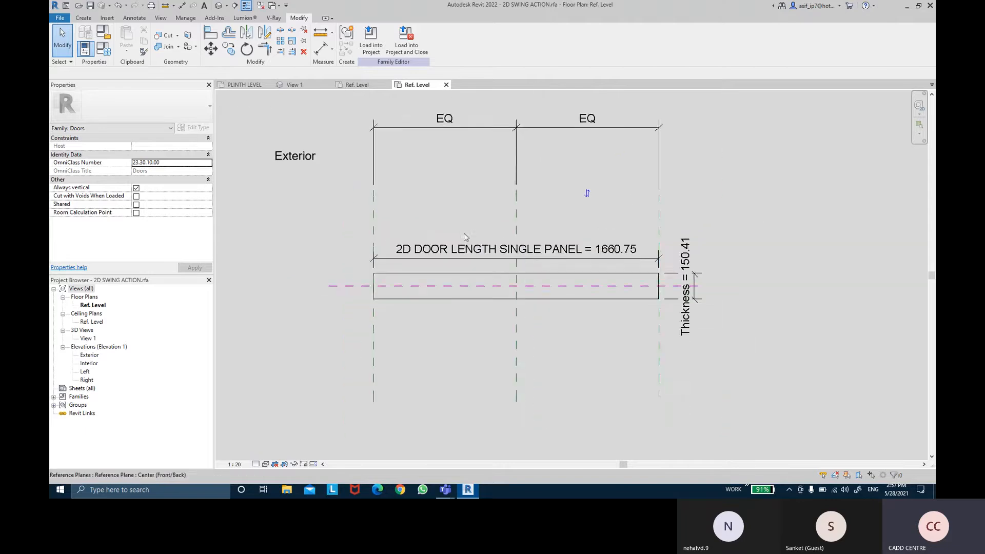
pyautogui.scroll(3, 428, 201)
pyautogui.click(142, 21)
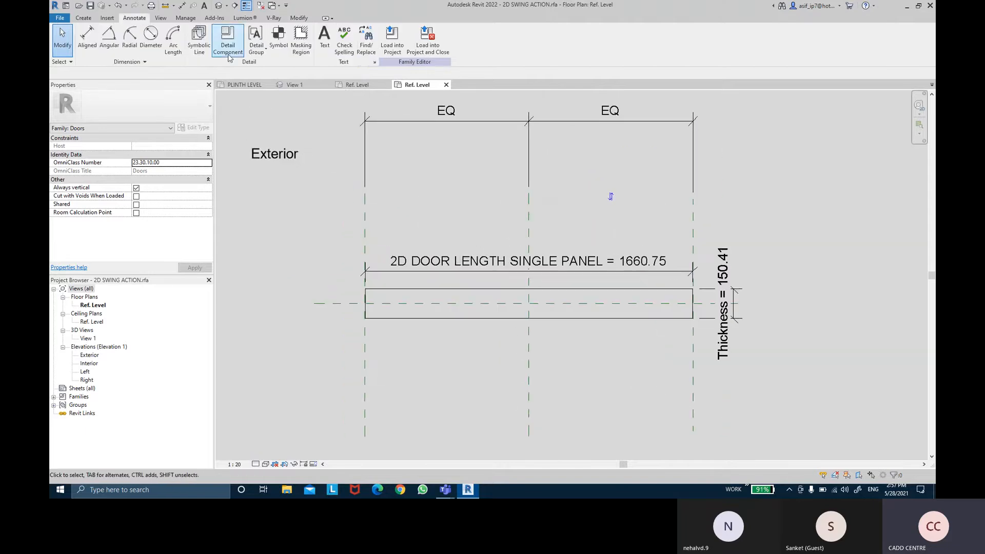
pyautogui.click(306, 52)
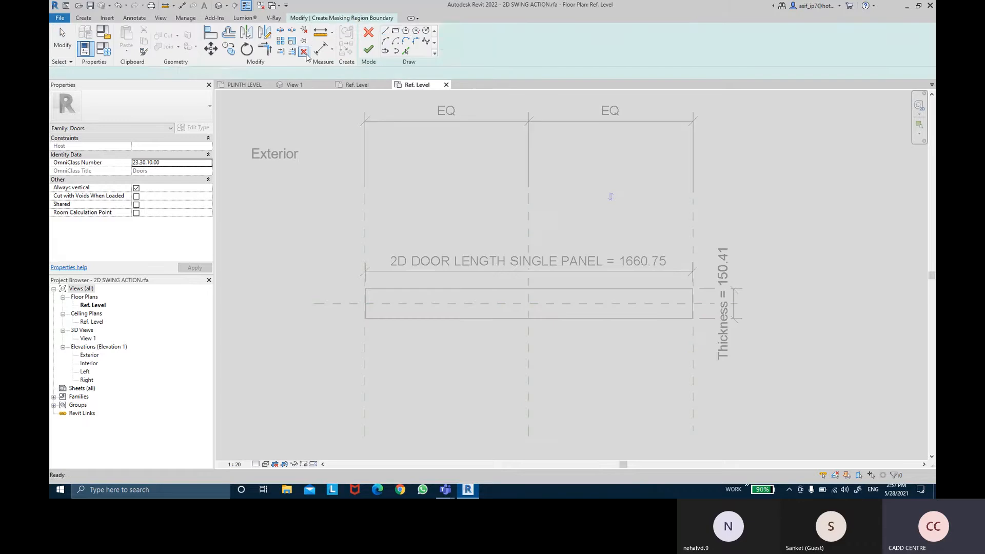
pyautogui.click(395, 31)
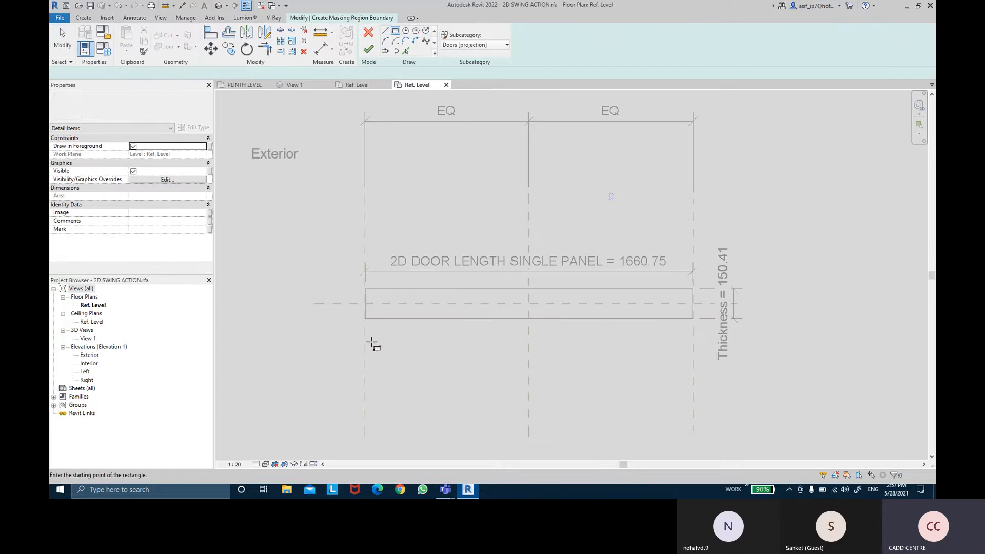
pyautogui.scroll(3, 374, 281)
pyautogui.click(356, 214)
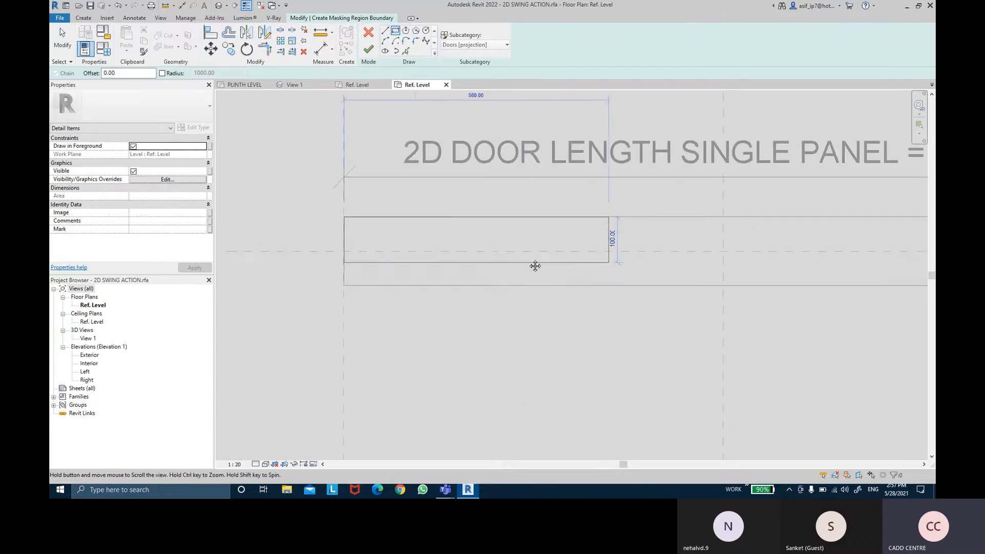
pyautogui.click(787, 266)
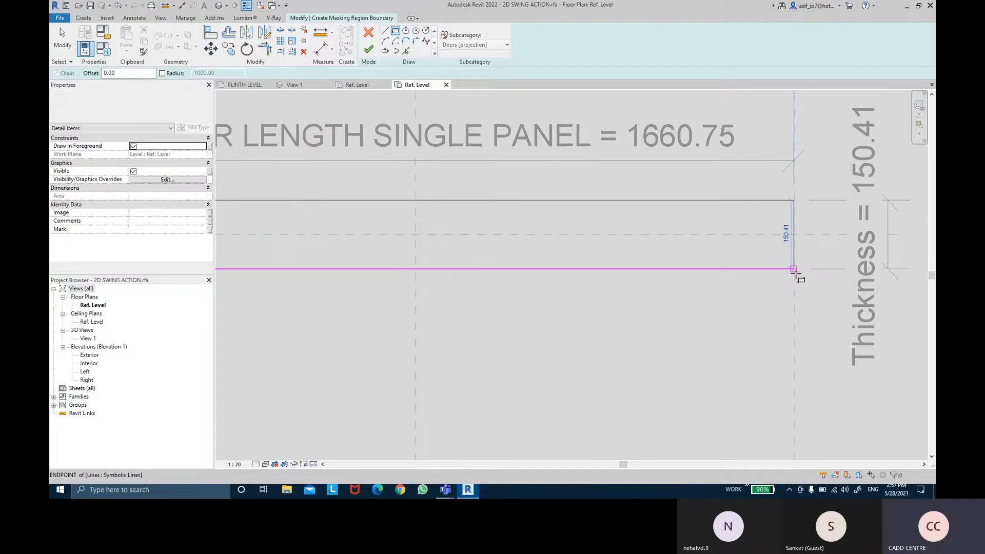
pyautogui.scroll(3, 790, 268)
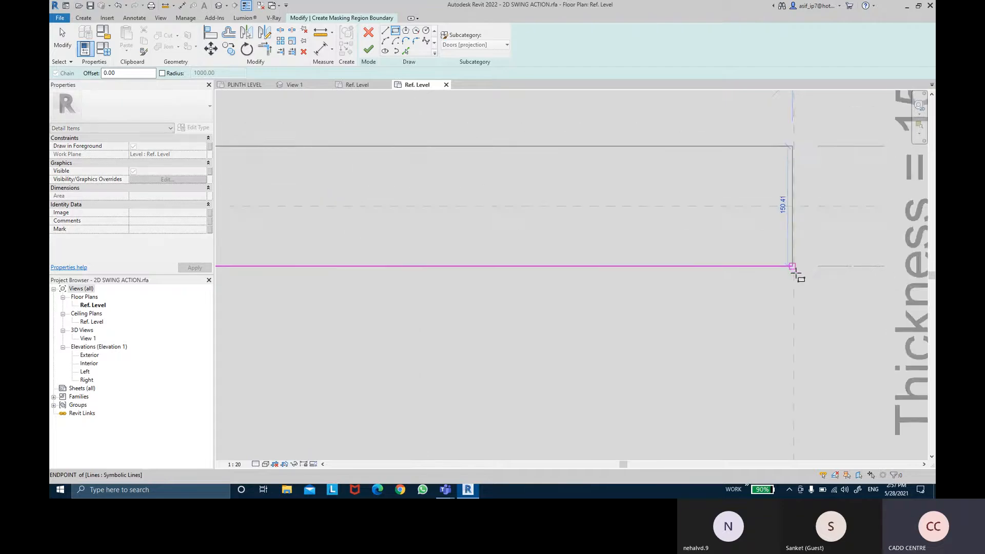
pyautogui.click(770, 248)
pyautogui.scroll(-5, 604, 282)
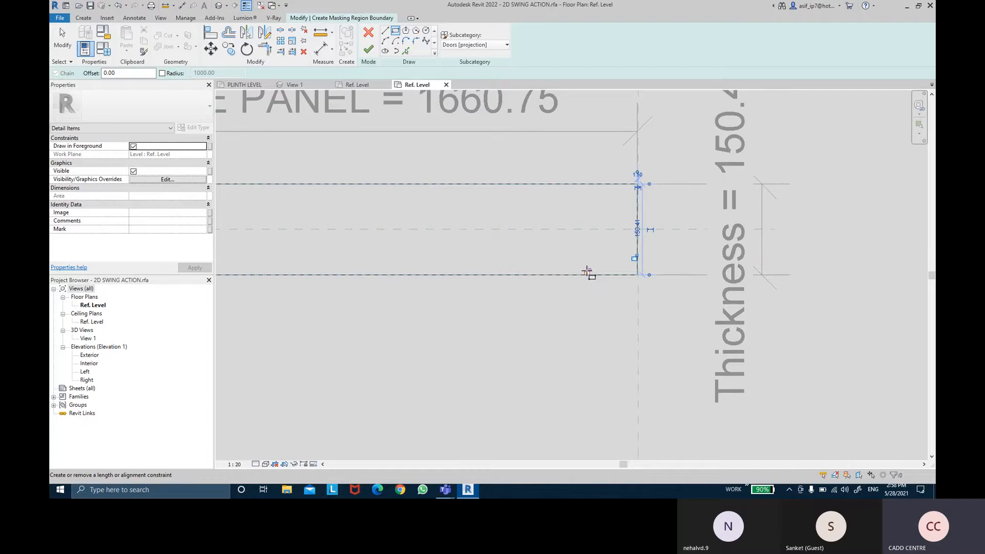
# - Lock all four sides of the masking region boundary to the panel's symbolic lines and finish the region
pyautogui.click(587, 271)
pyautogui.click(620, 214)
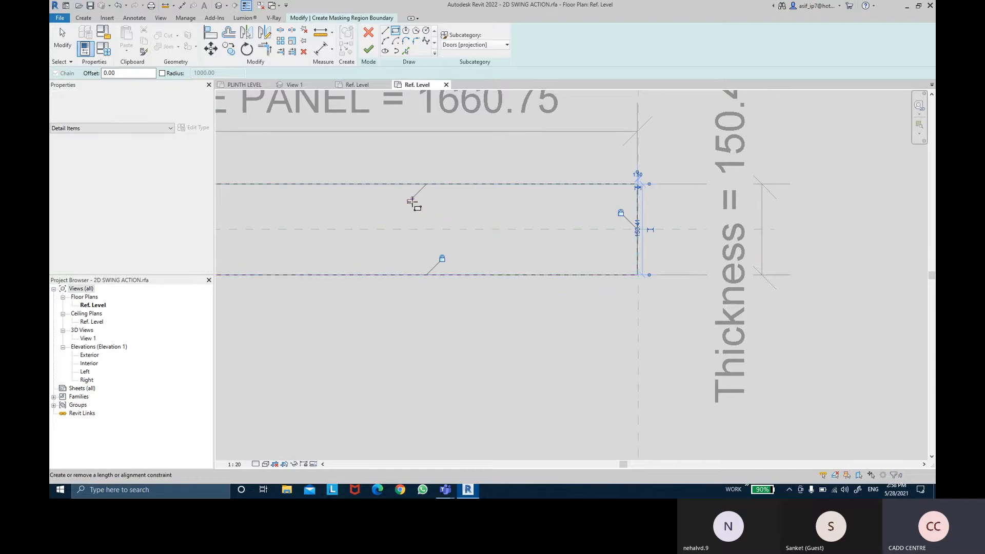
pyautogui.moveTo(341, 224); pyautogui.dragTo(789, 217, button='middle')
pyautogui.moveTo(422, 223); pyautogui.dragTo(746, 212, button='middle')
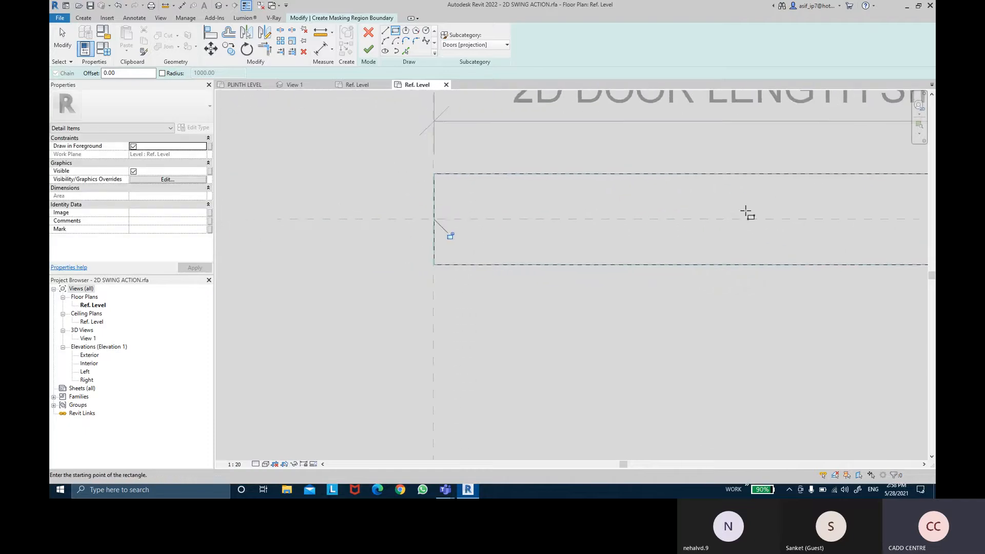
pyautogui.click(451, 236)
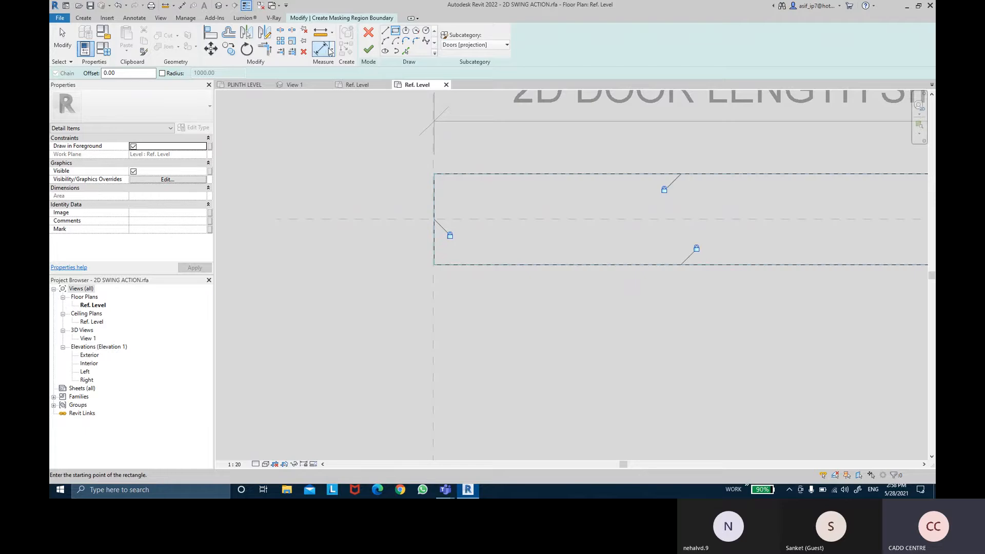
pyautogui.click(369, 49)
pyautogui.click(496, 169)
# - Try to load the 2D SWING ACTION family with its masking region into CURTAIN WALL DOOR WITH PARAMETER.rfa, then cancel the load
pyautogui.scroll(-3, 497, 171)
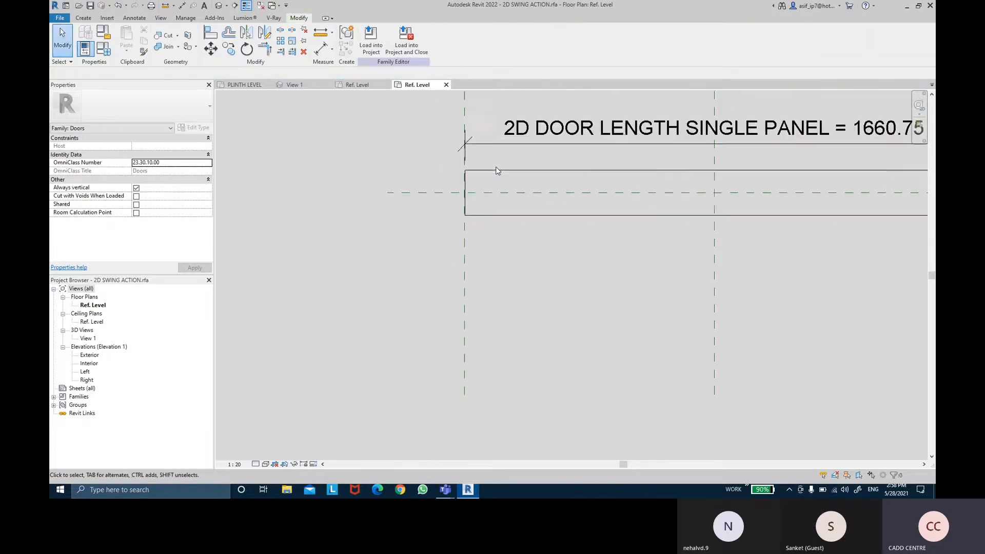
pyautogui.moveTo(514, 176); pyautogui.dragTo(367, 221, button='middle')
pyautogui.scroll(-1, 368, 221)
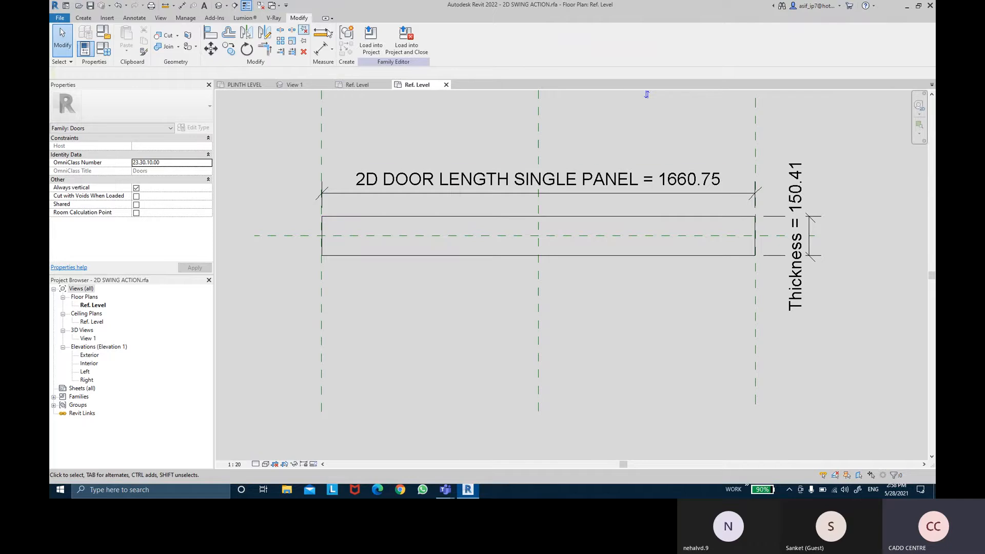
pyautogui.click(370, 38)
pyautogui.click(477, 316)
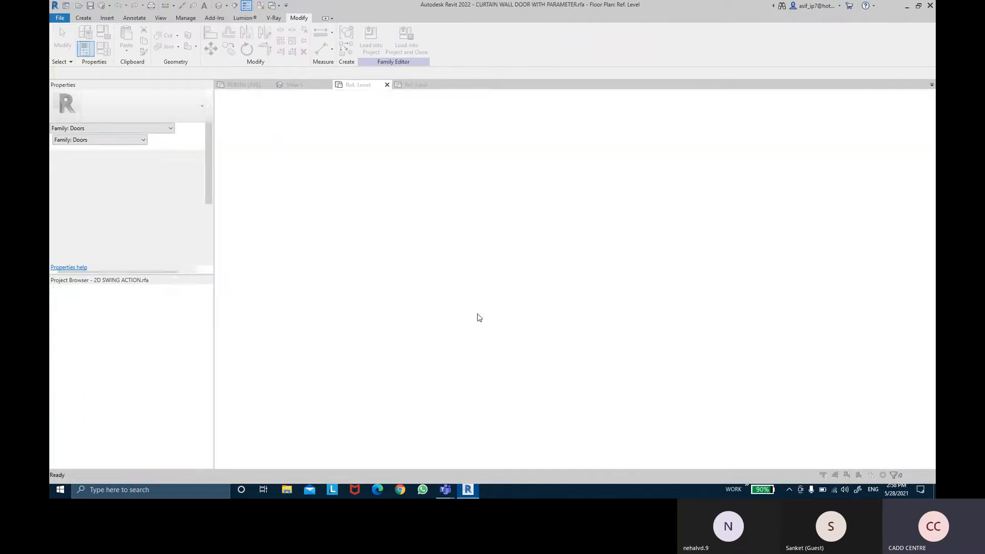
pyautogui.click(400, 221)
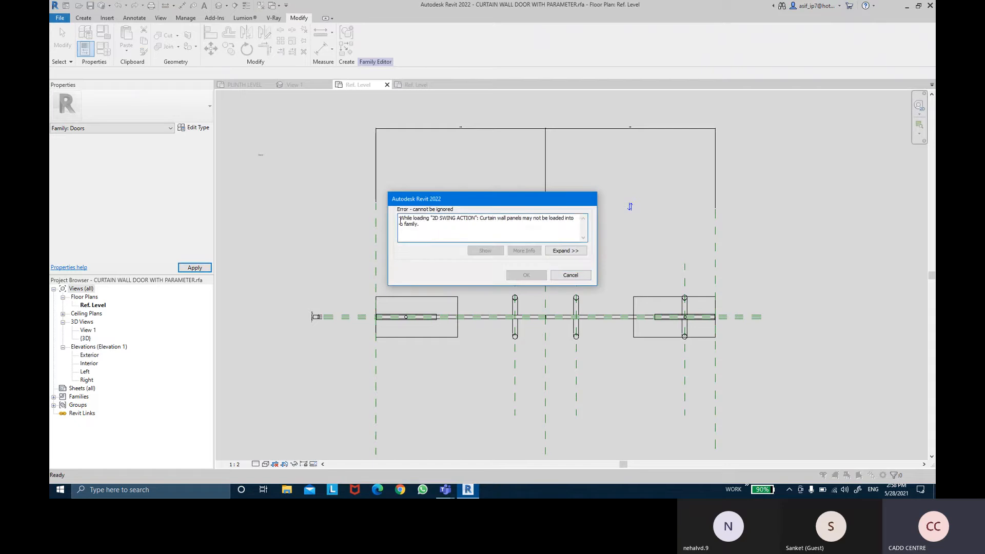
pyautogui.moveTo(574, 218); pyautogui.dragTo(487, 215)
pyautogui.moveTo(575, 218); pyautogui.dragTo(481, 212)
pyautogui.click(401, 226)
pyautogui.click(570, 275)
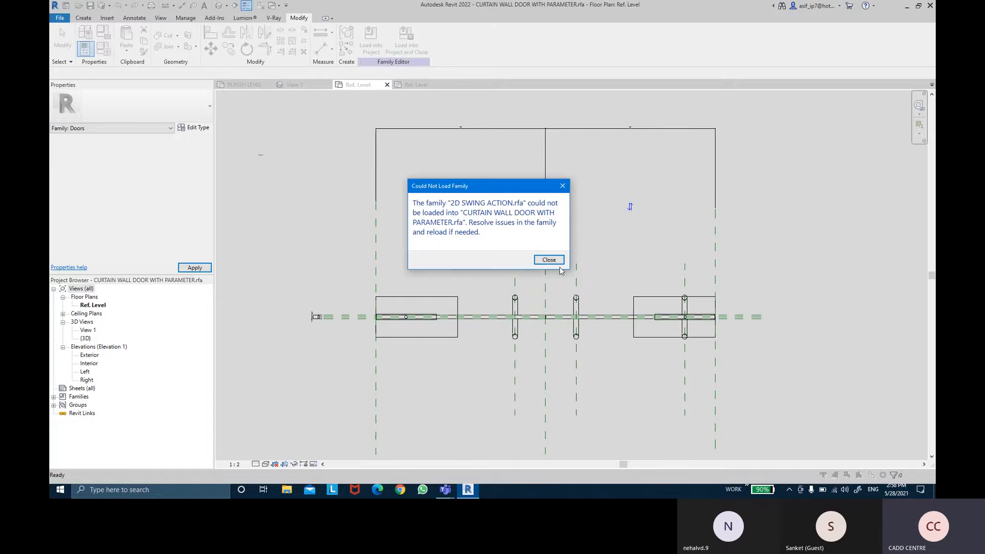
pyautogui.click(559, 263)
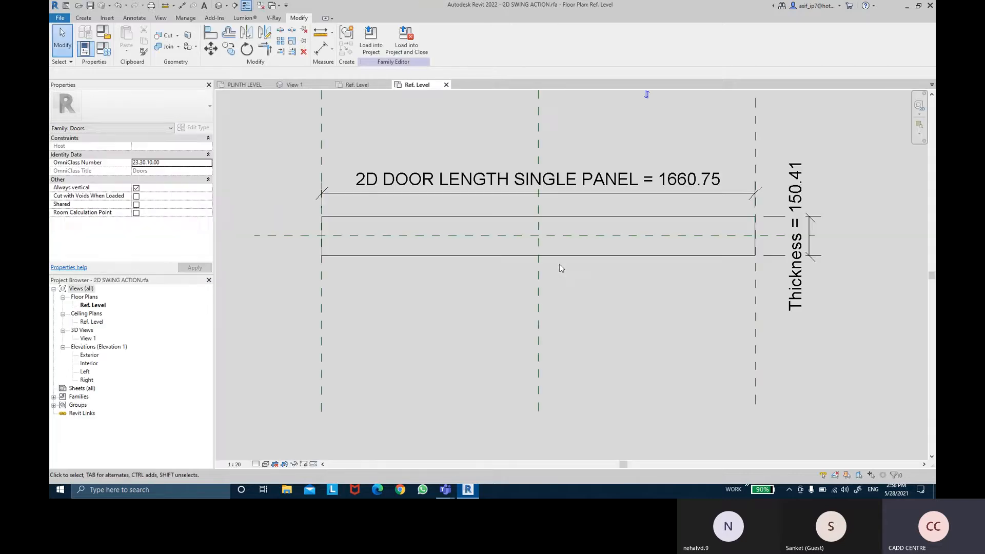
# - Check the family categories available for 2D SWING ACTION without changing them, and close the family without saving
pyautogui.click(103, 31)
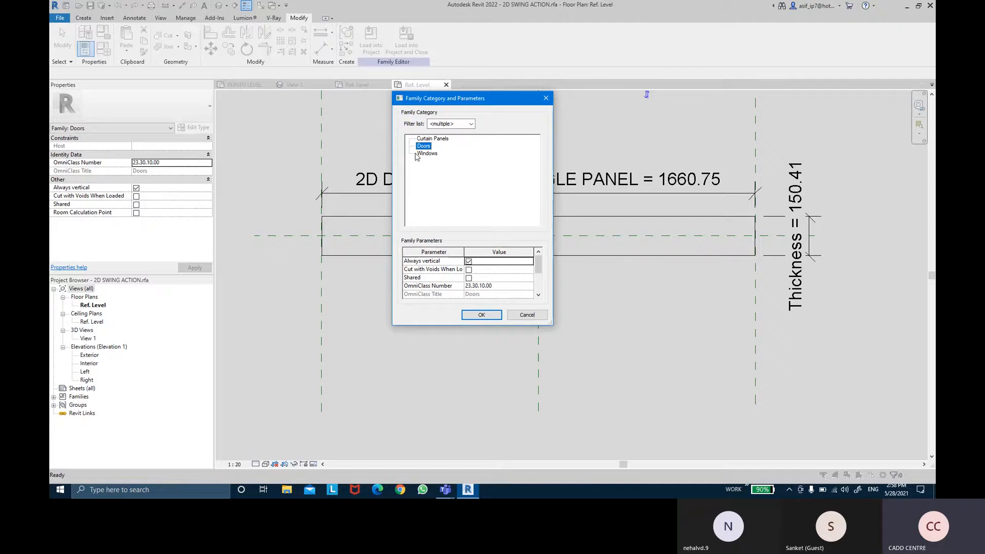
pyautogui.click(528, 315)
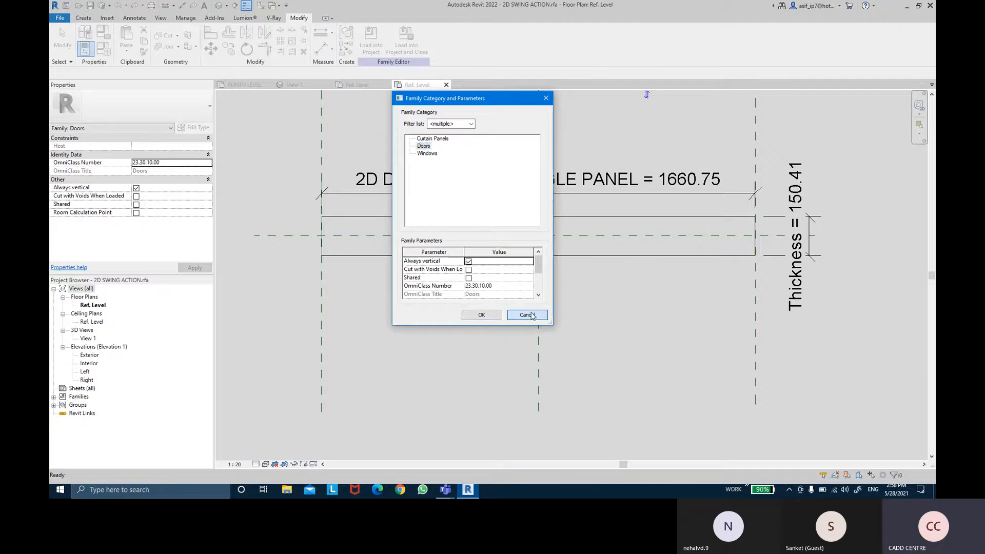
pyautogui.scroll(-2, 480, 196)
pyautogui.moveTo(477, 151)
pyautogui.mouseDown(button='middle')
pyautogui.moveTo(477, 220)
pyautogui.moveTo(501, 210)
pyautogui.mouseUp(button='middle')
pyautogui.scroll(-1, 497, 196)
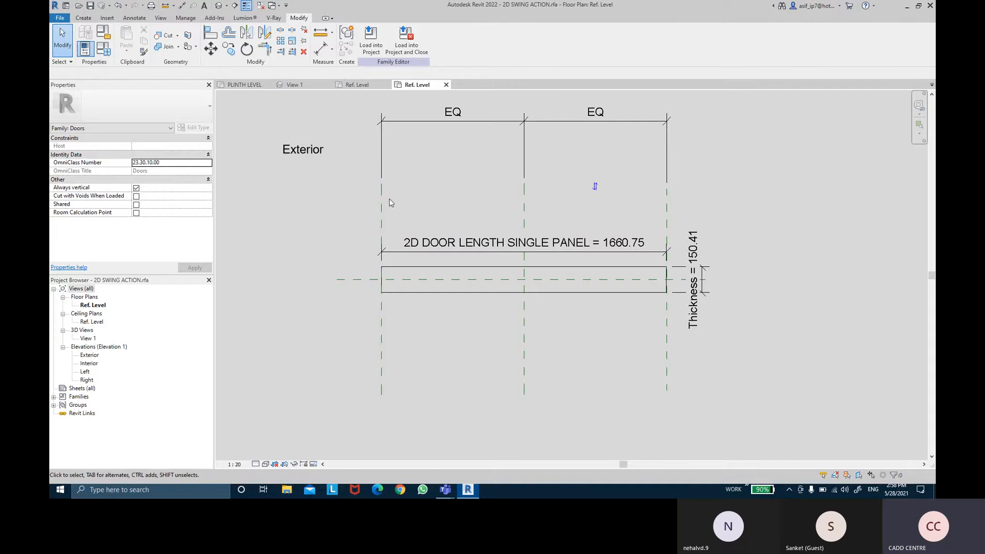
pyautogui.click(446, 85)
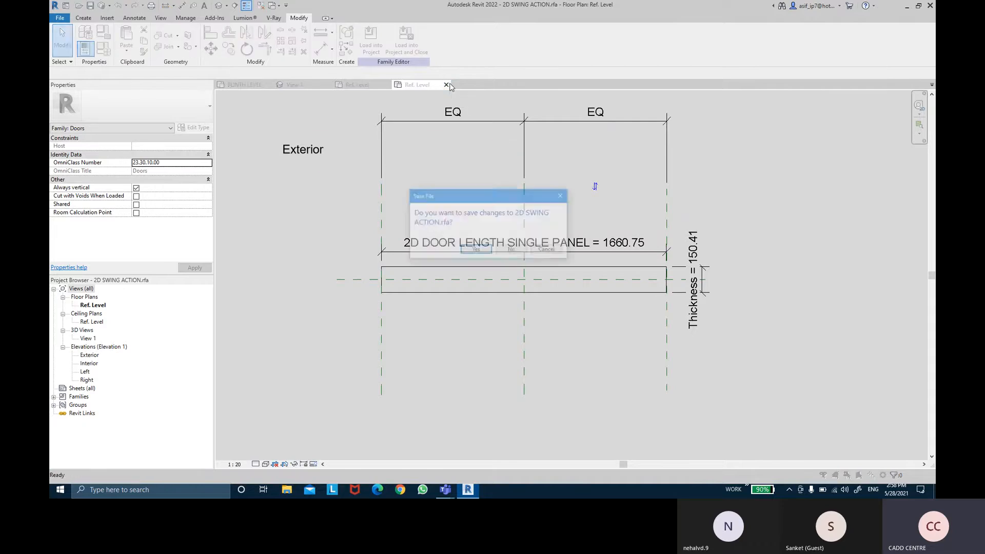
pyautogui.click(513, 248)
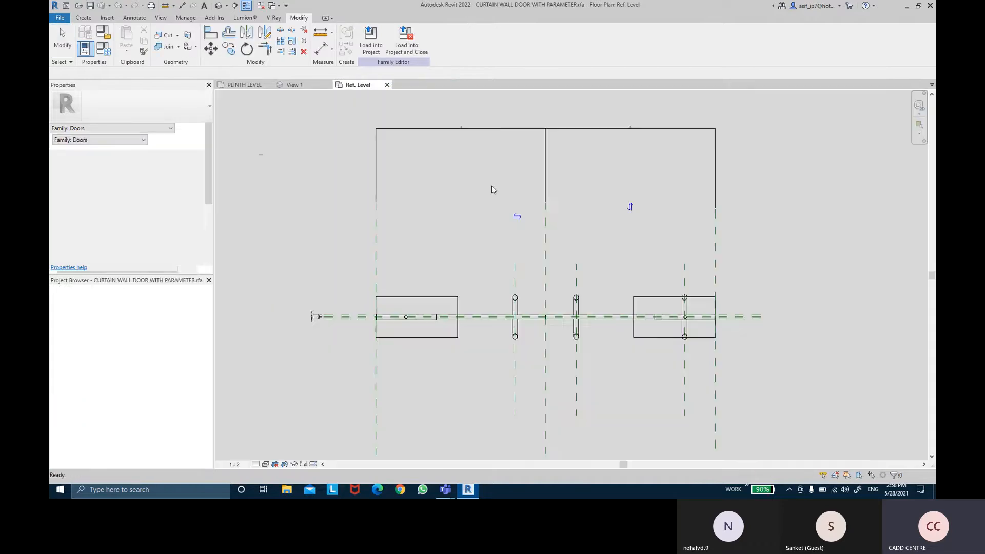
# - Create a new family from the Metric Detail Item.rft template in the English family templates folder
pyautogui.click(58, 18)
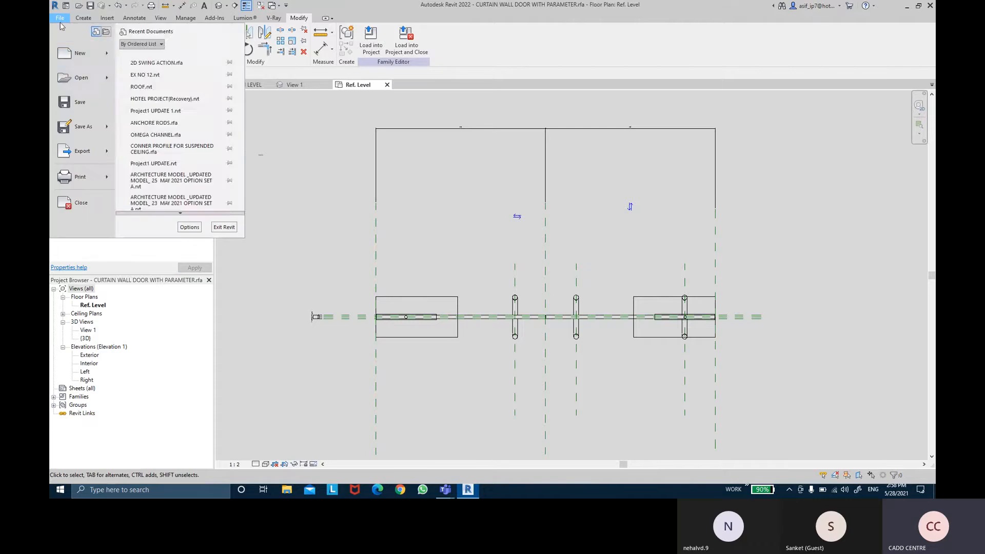
pyautogui.moveTo(99, 63)
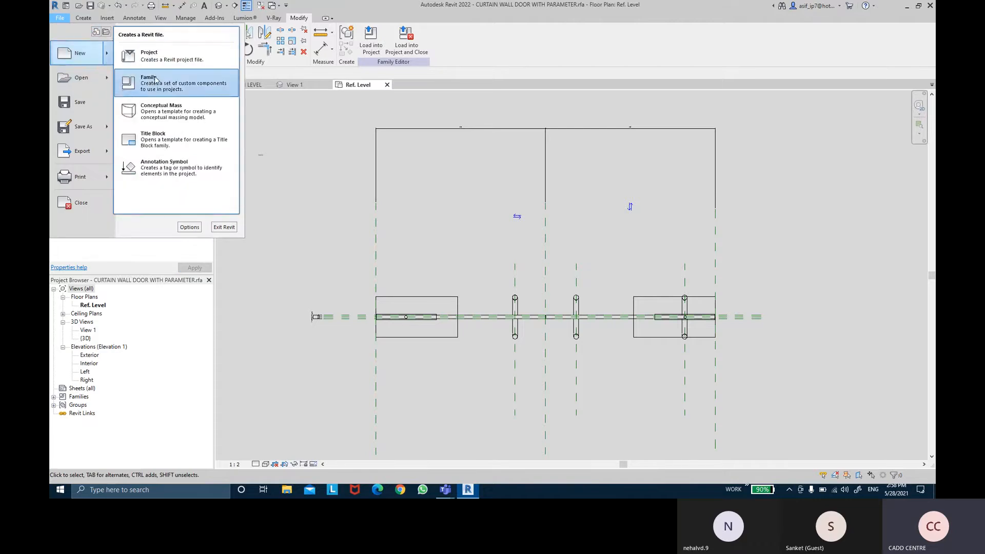
pyautogui.click(154, 80)
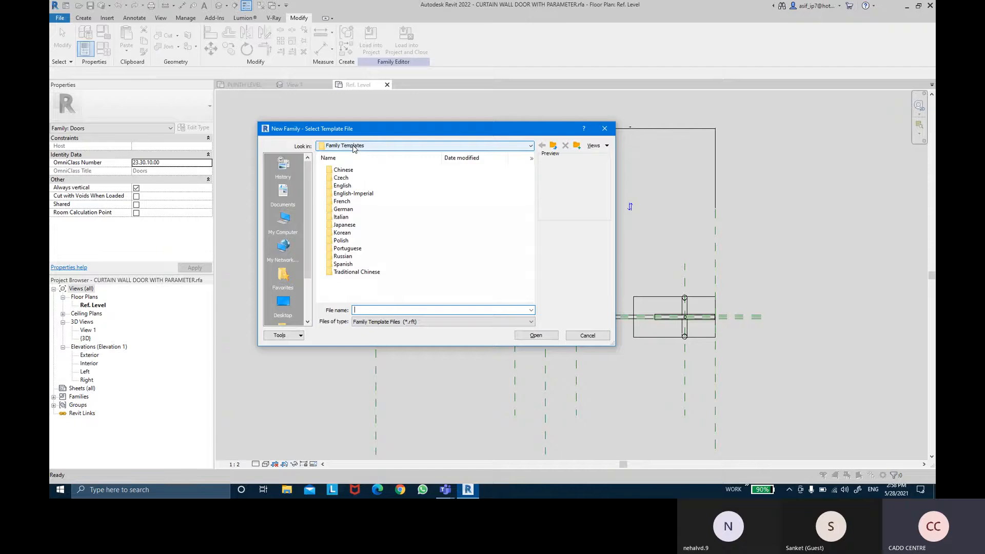
pyautogui.doubleClick(354, 185)
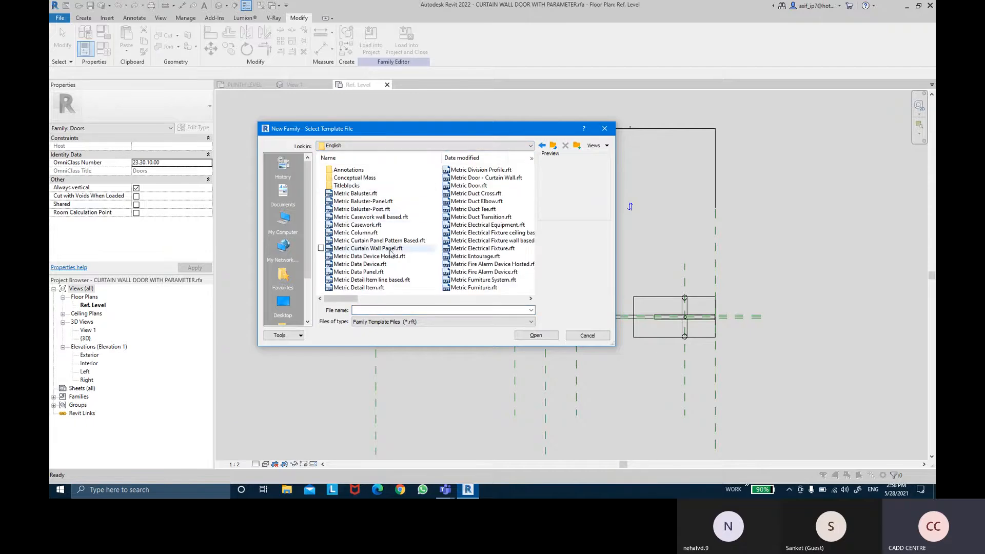
pyautogui.click(389, 287)
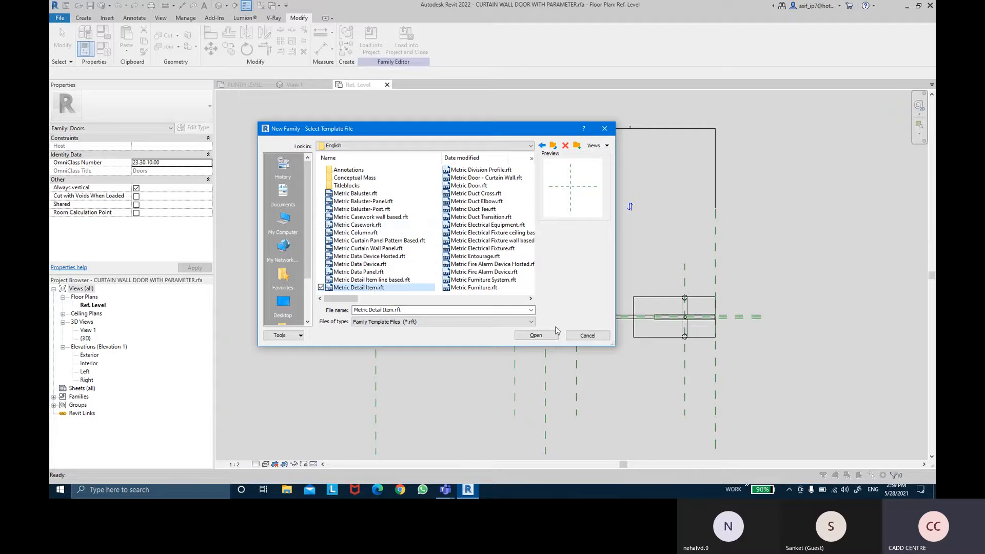
pyautogui.click(536, 336)
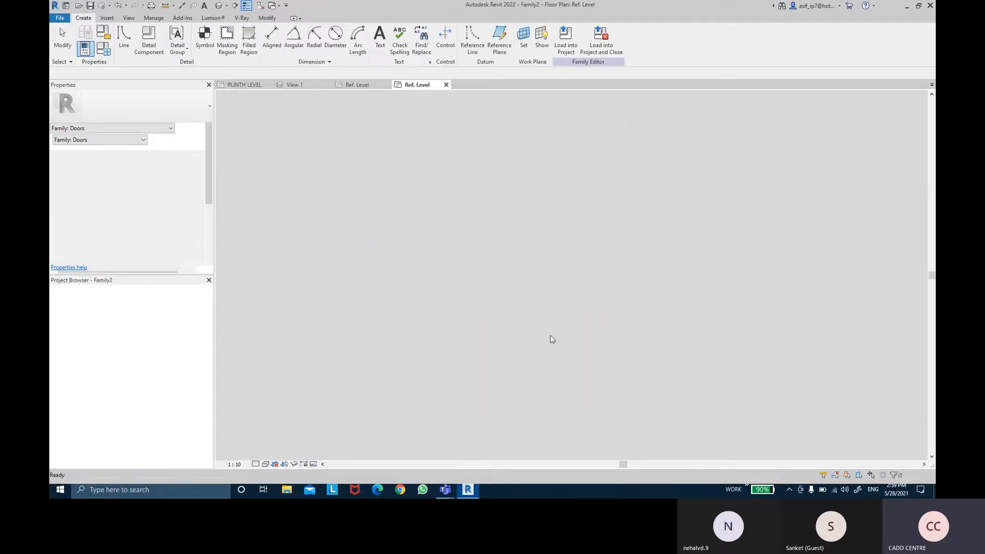
# - Draw two short vertical reference planes crossing the horizontal plane, one on each side of the vertical centre plane
pyautogui.moveTo(621, 295); pyautogui.dragTo(607, 293, button='middle')
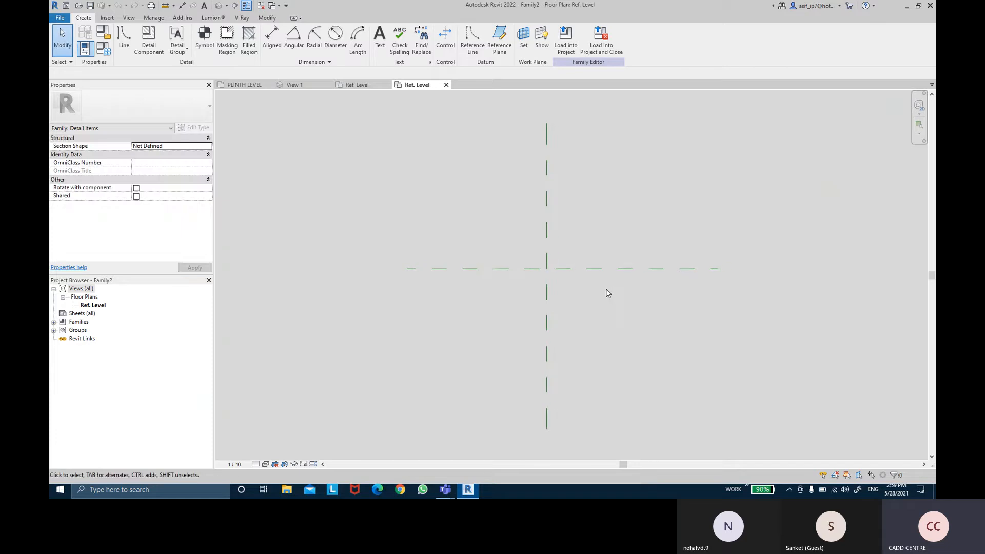
pyautogui.moveTo(608, 293); pyautogui.dragTo(622, 304, button='middle')
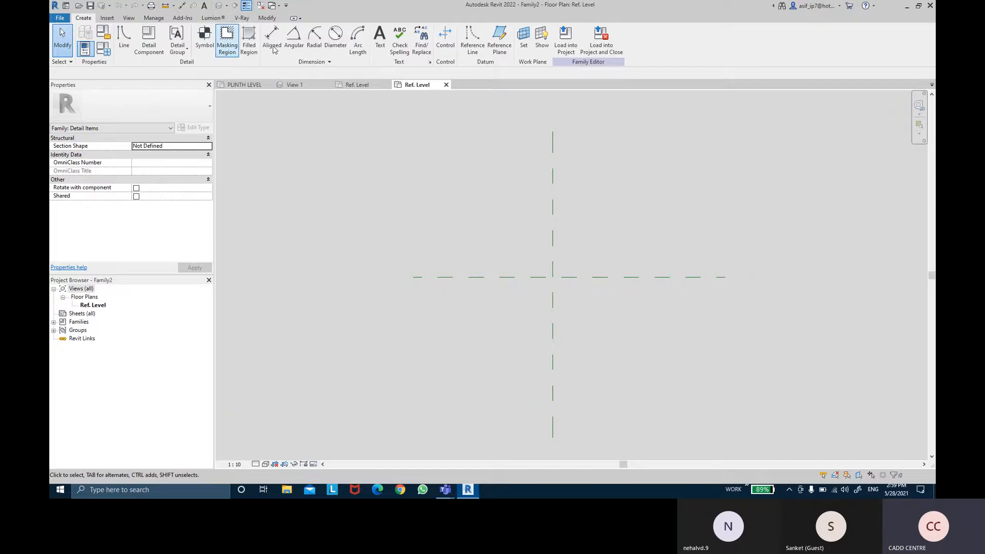
pyautogui.click(500, 40)
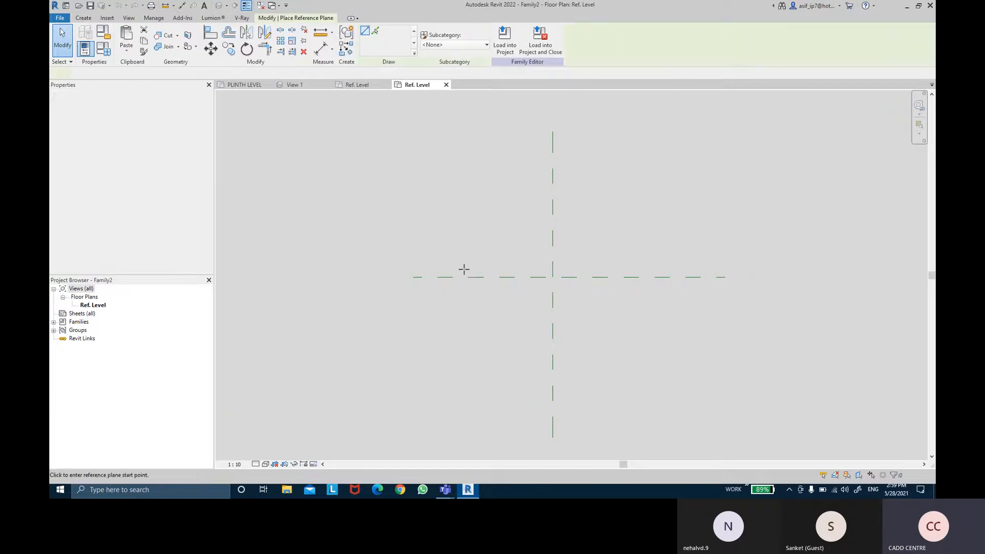
pyautogui.click(449, 250)
pyautogui.click(449, 310)
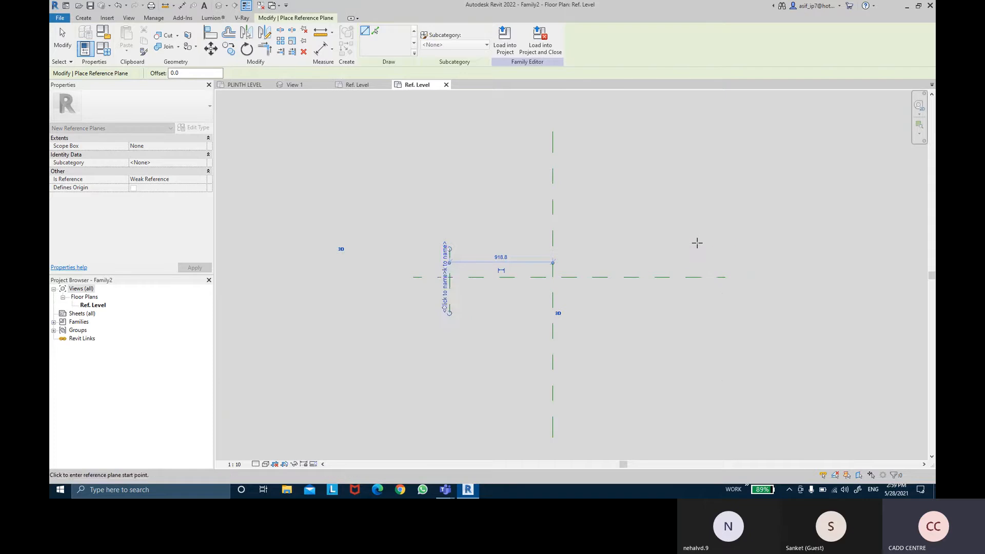
pyautogui.click(691, 250)
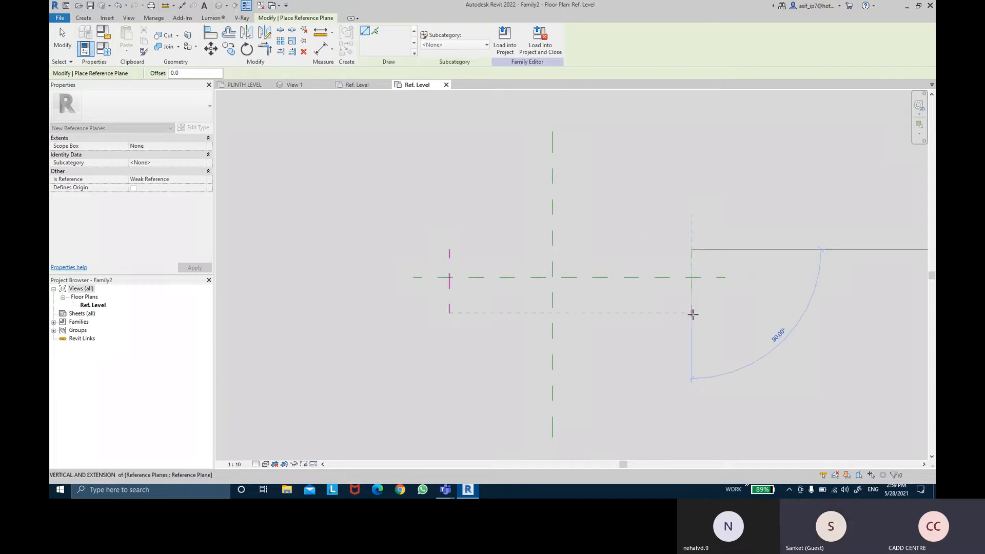
pyautogui.click(692, 313)
pyautogui.press('Escape')
pyautogui.press('Escape')
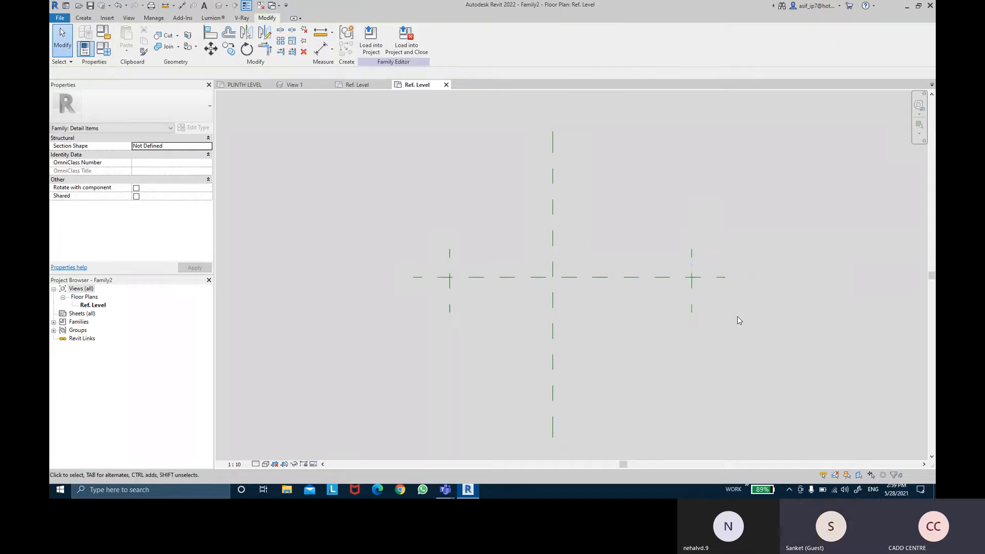
# - Locate the Metric Detail Item.rft template in the English family templates again and leave without creating another family
pyautogui.click(60, 18)
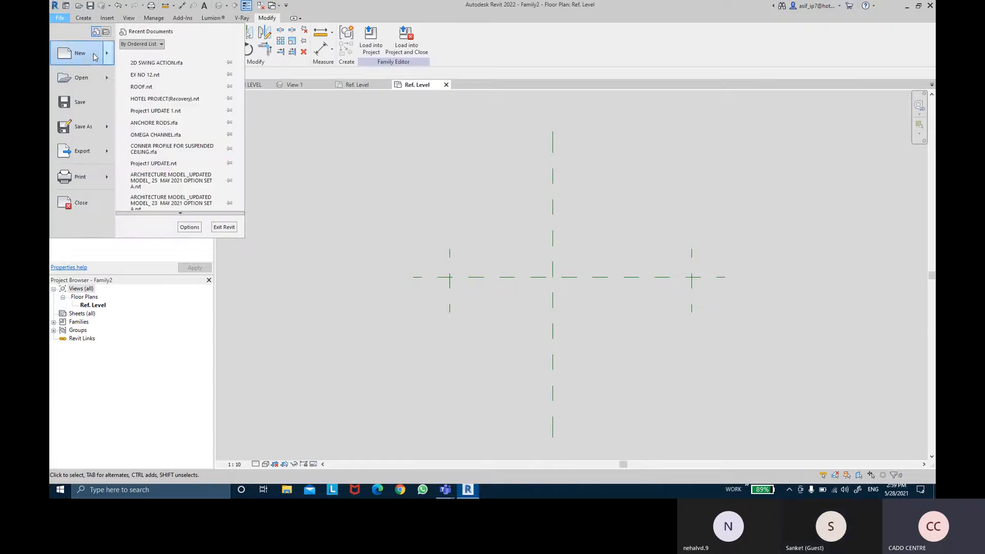
pyautogui.moveTo(95, 57)
pyautogui.click(190, 88)
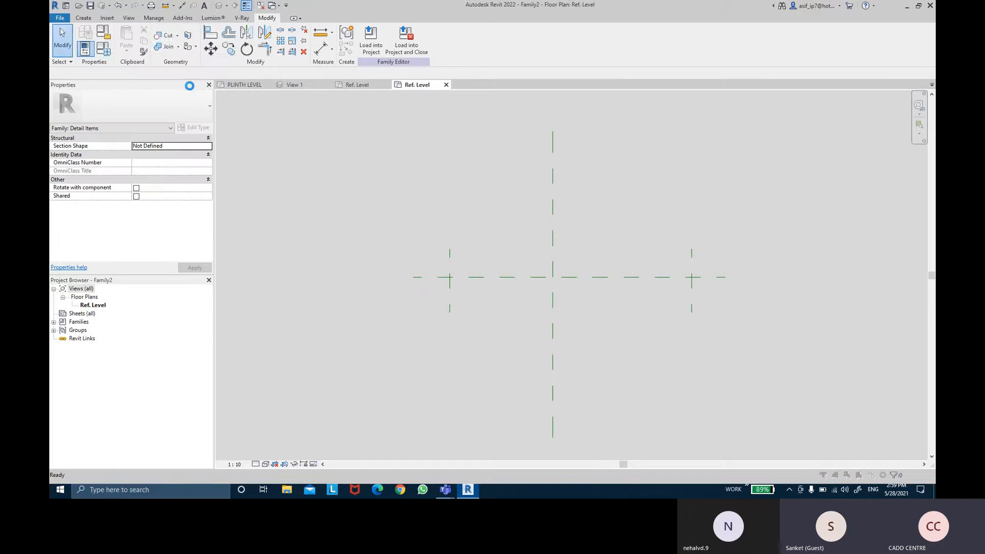
pyautogui.doubleClick(352, 188)
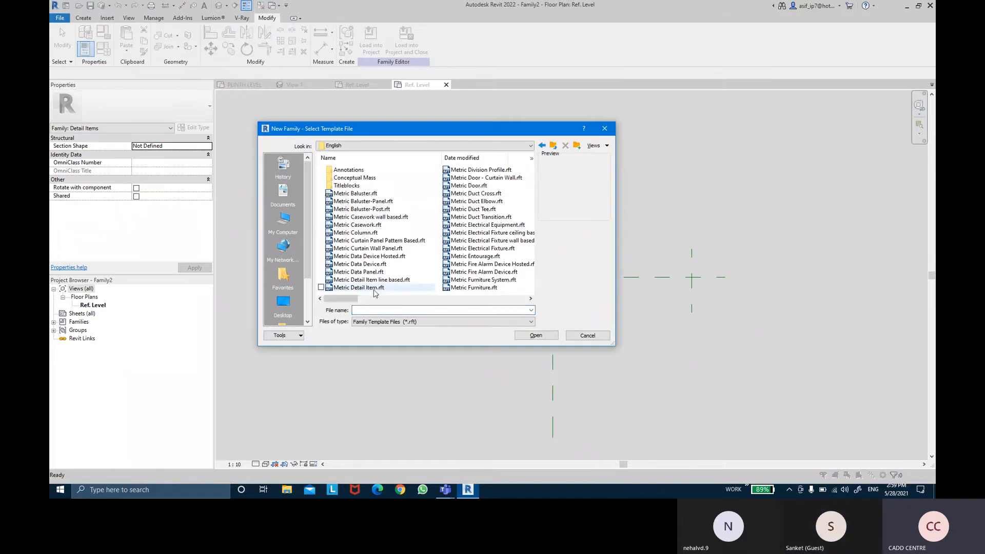
pyautogui.click(373, 289)
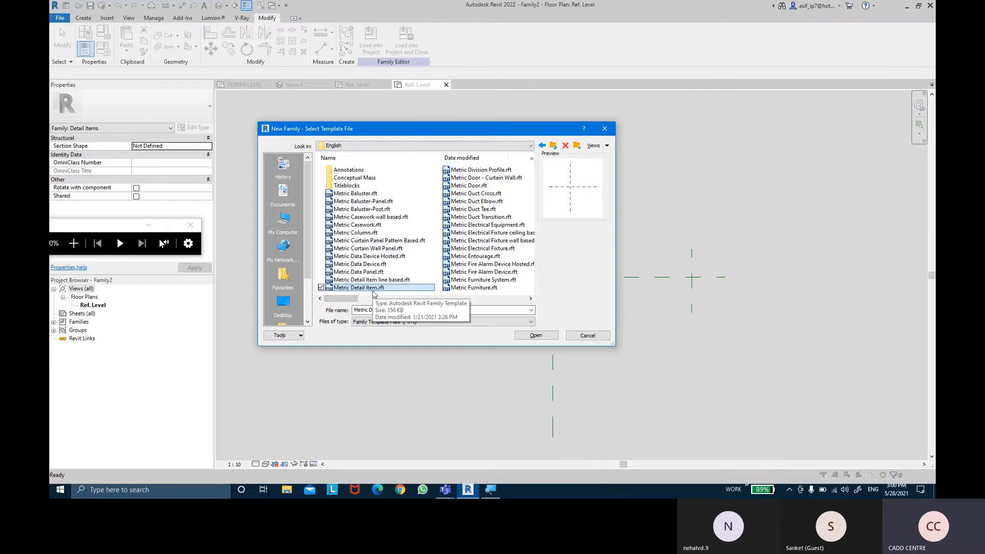
pyautogui.click(586, 336)
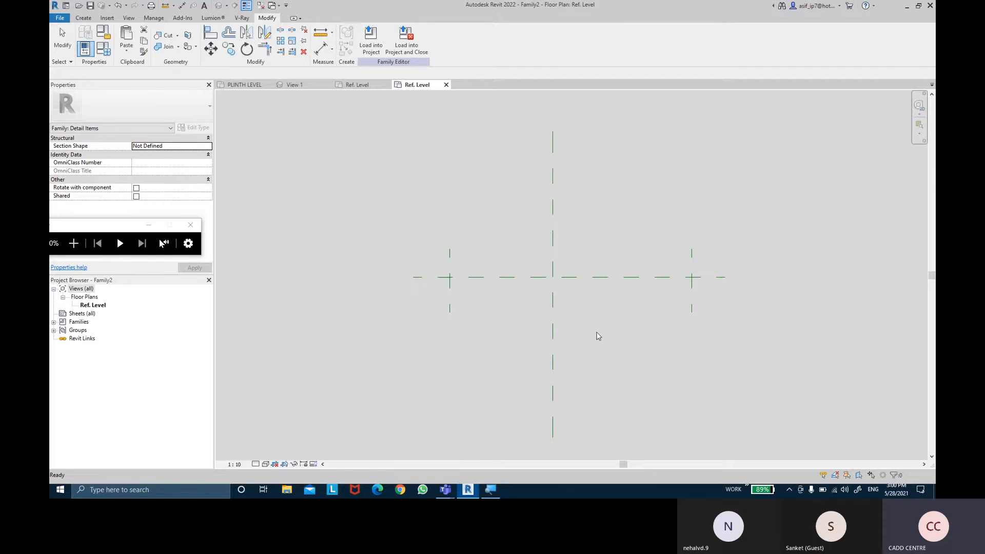
# - Draw a rectangle of detail lines with a 1.5 offset across the horizontal reference plane, spanning between the two short vertical planes
pyautogui.moveTo(606, 313); pyautogui.dragTo(610, 313, button='middle')
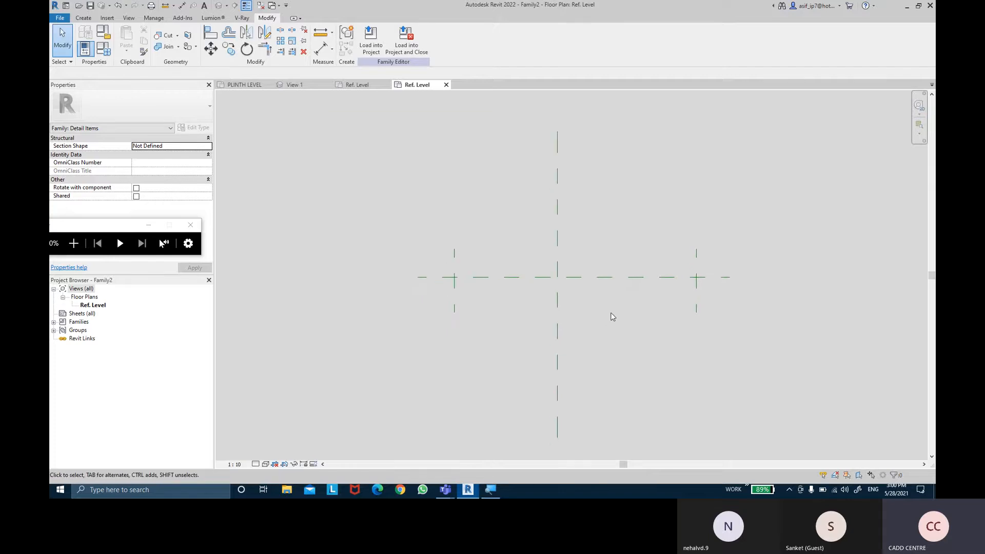
pyautogui.click(81, 19)
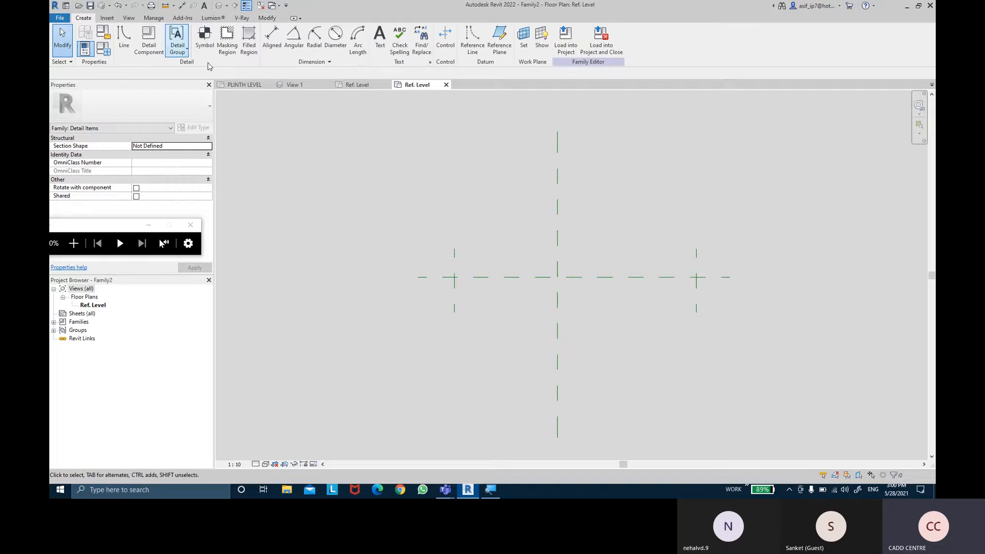
pyautogui.click(124, 51)
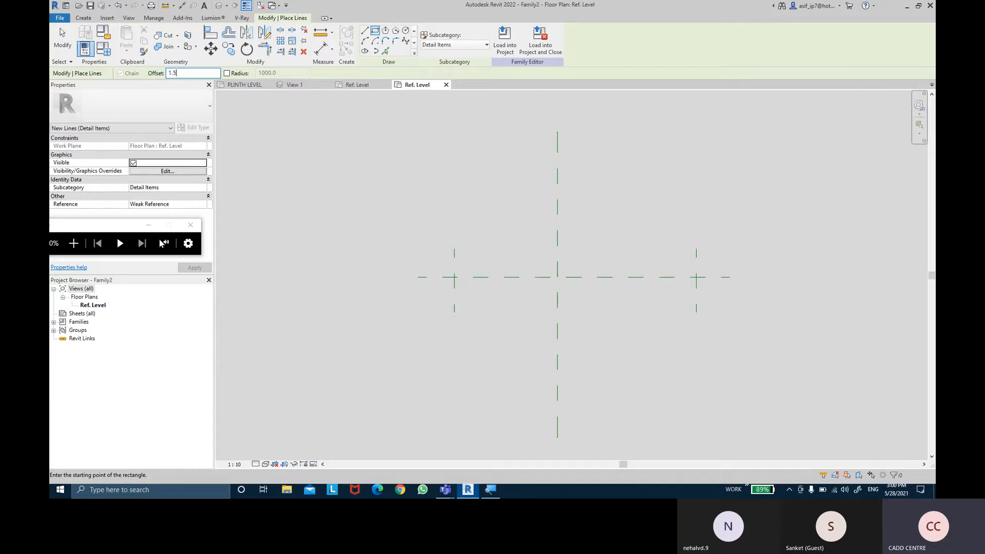
pyautogui.click(454, 267)
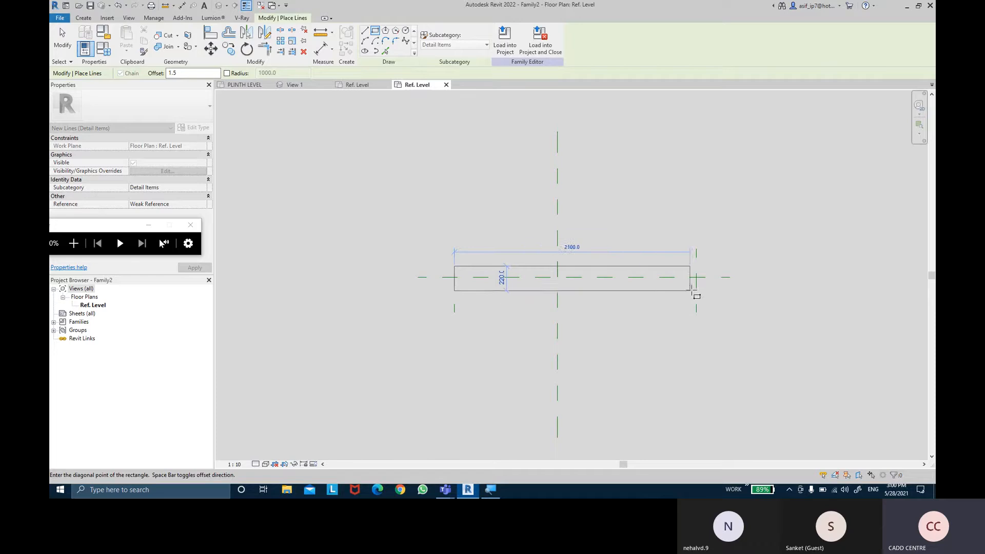
pyautogui.scroll(3, 697, 285)
pyautogui.scroll(4, 697, 291)
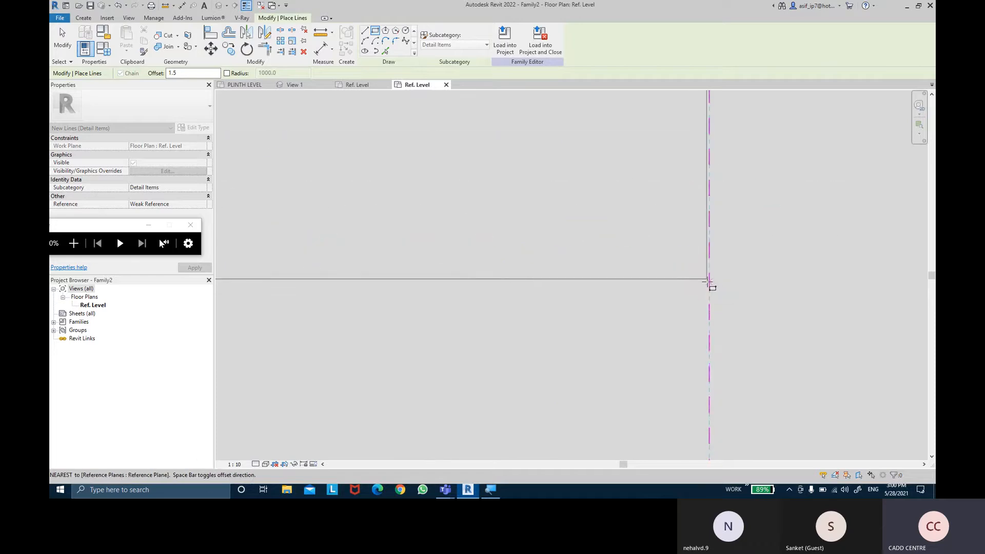
pyautogui.click(708, 281)
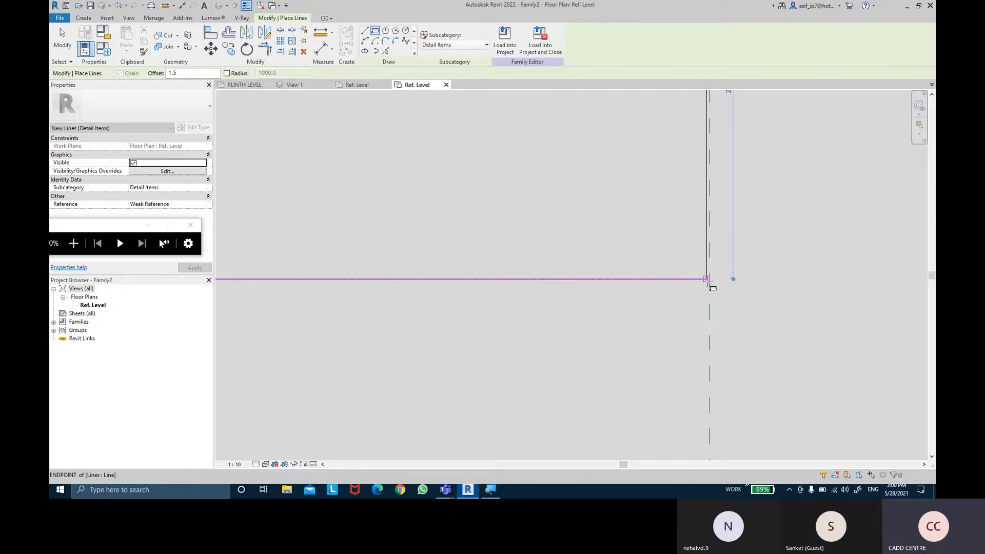
pyautogui.scroll(-5, 627, 336)
pyautogui.moveTo(563, 337); pyautogui.dragTo(770, 311, button='middle')
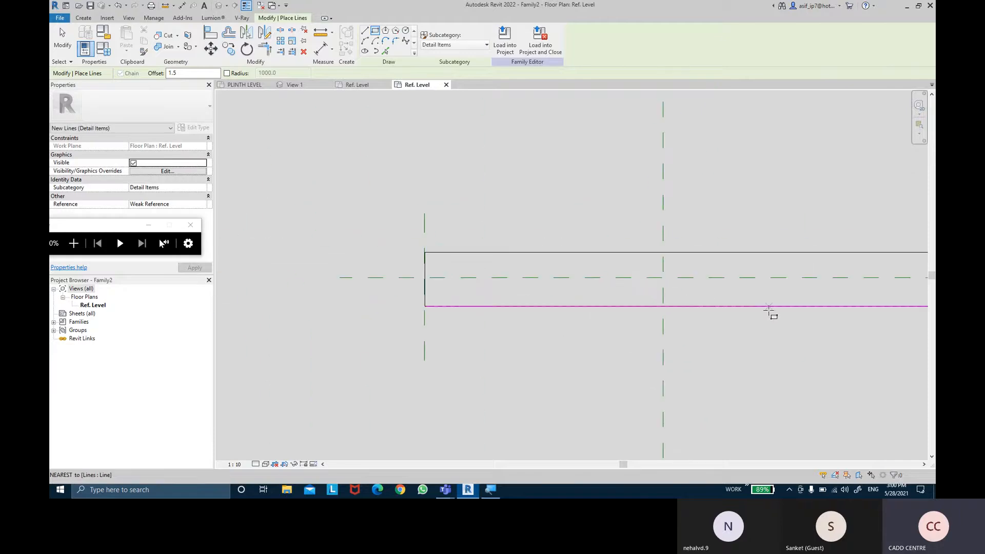
# - Dimension the rectangle's lower edge, horizontal reference plane and upper edge in one chain and set its segments equal
pyautogui.press('Escape')
pyautogui.press('Escape')
pyautogui.click(320, 50)
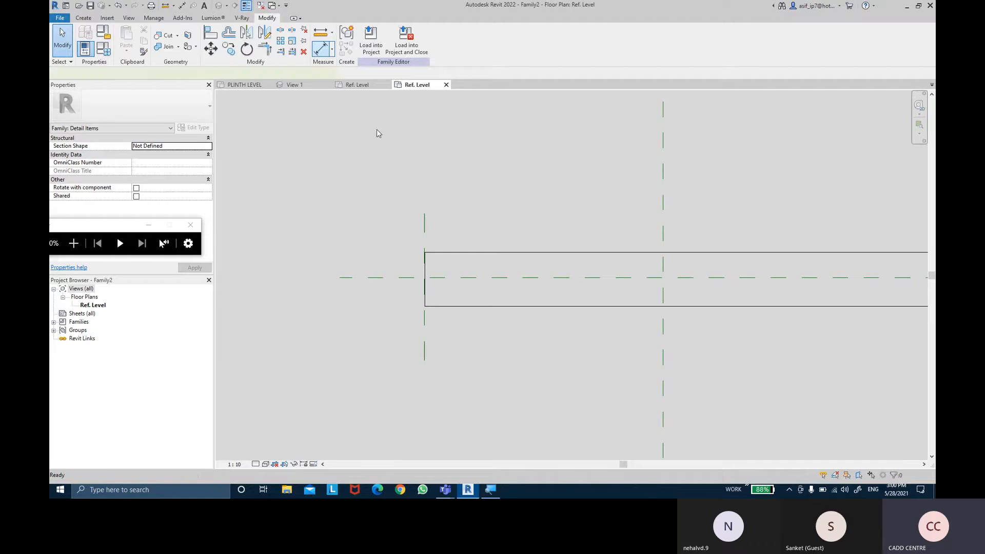
pyautogui.scroll(4, 480, 310)
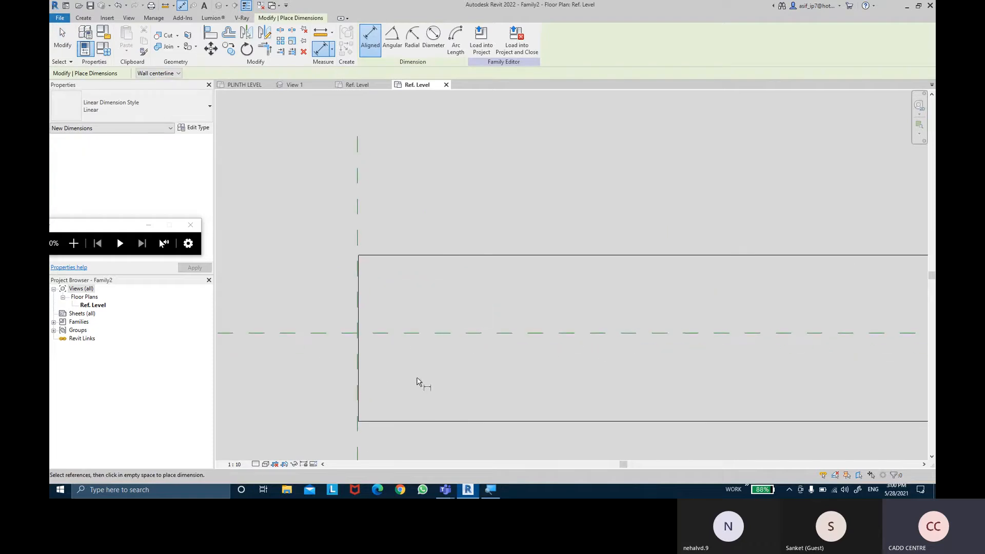
pyautogui.click(433, 421)
pyautogui.click(432, 333)
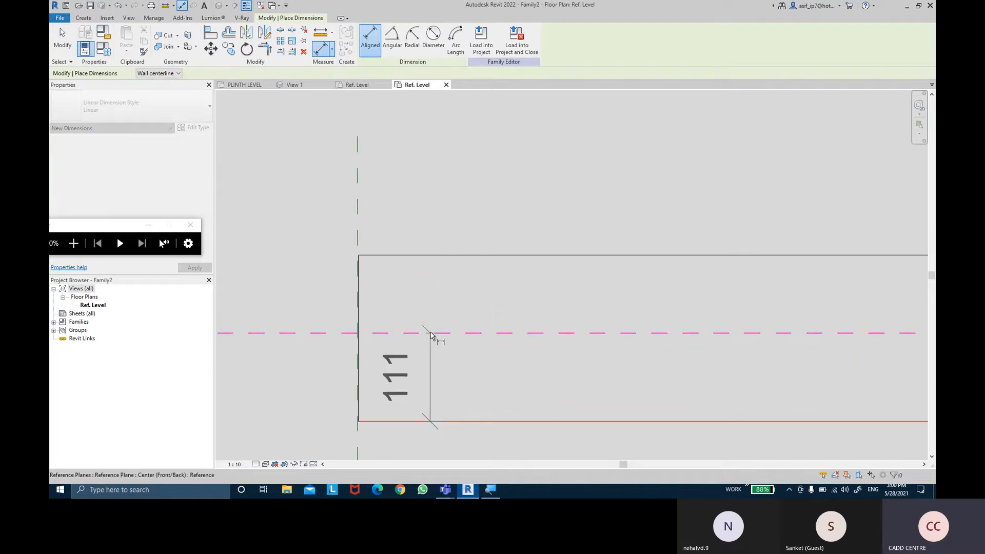
pyautogui.click(430, 256)
pyautogui.click(299, 287)
pyautogui.press('Escape')
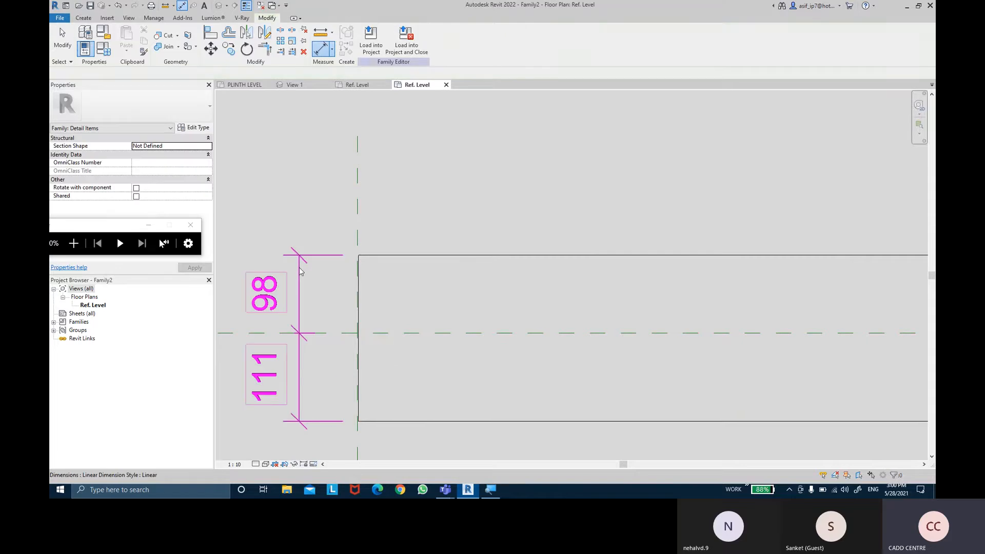
pyautogui.click(299, 272)
pyautogui.click(400, 334)
pyautogui.press('Escape')
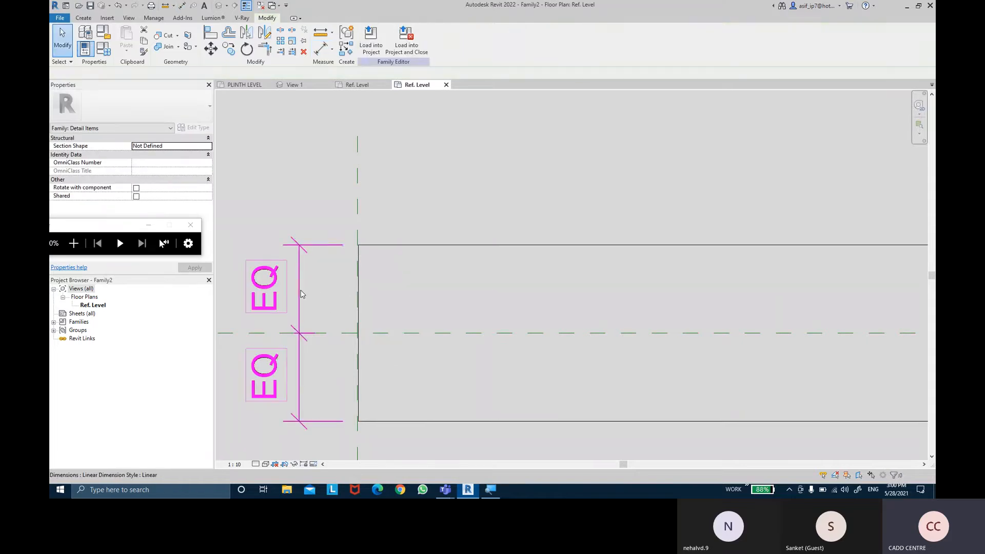
# - Delete the equality dimension and add an overall dimension between the rectangle's two long edges
pyautogui.click(300, 294)
pyautogui.press('Delete')
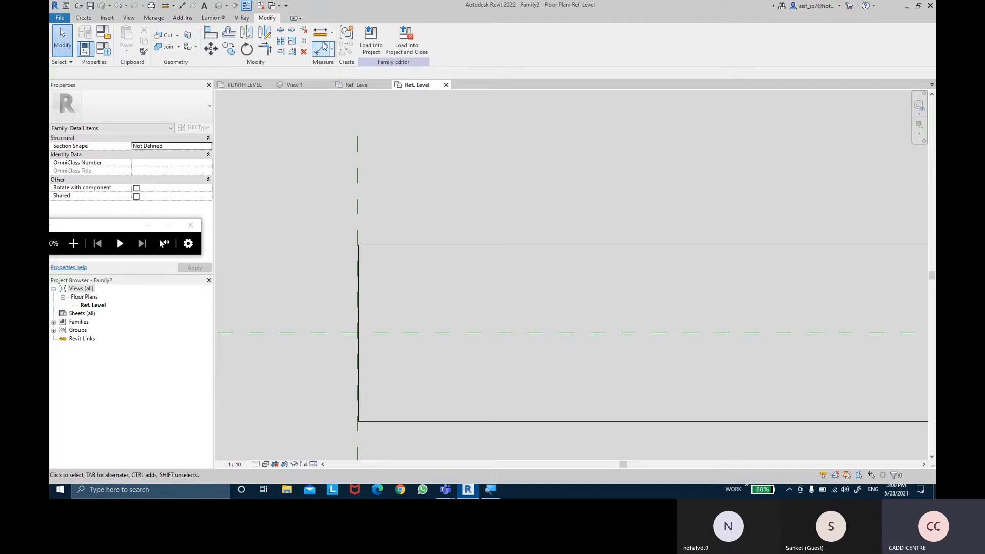
pyautogui.click(321, 48)
pyautogui.click(472, 425)
pyautogui.click(465, 246)
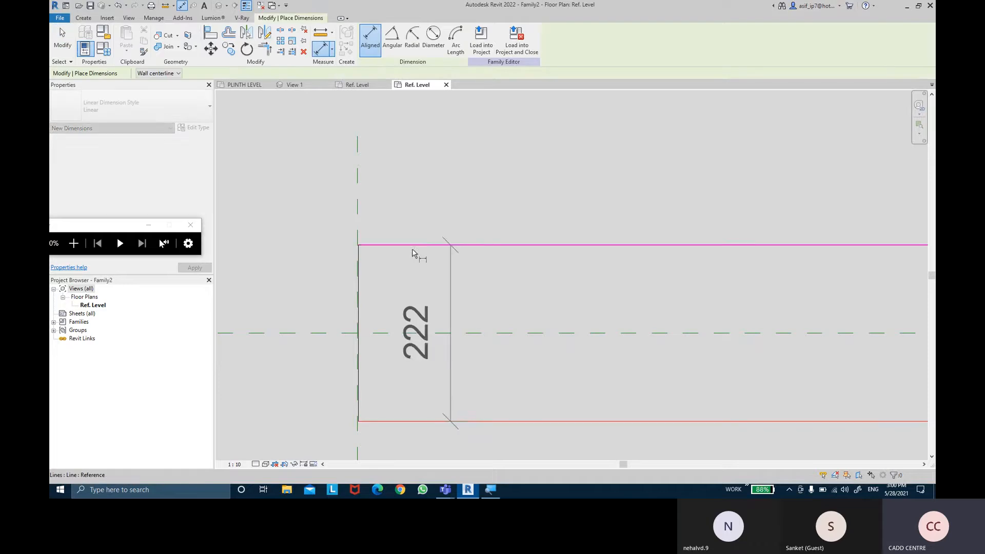
pyautogui.click(279, 252)
pyautogui.press('Escape')
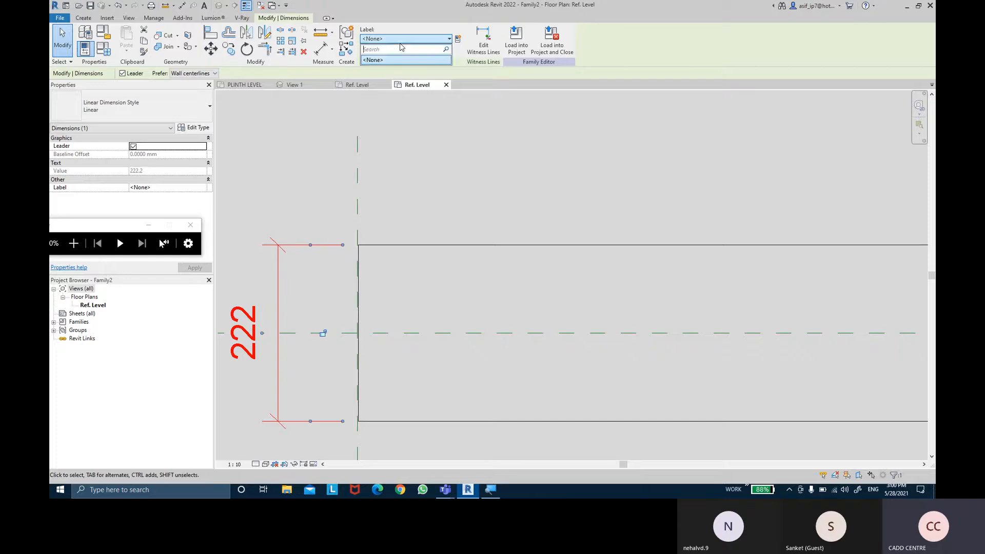
# - Label the dimension between the long edges with a new family type parameter named THICKNESS
pyautogui.click(458, 40)
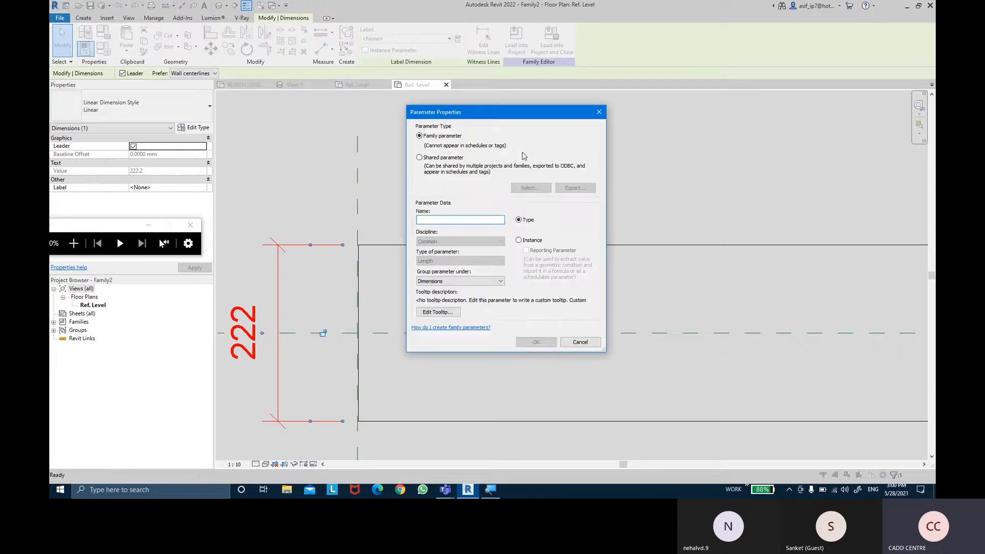
pyautogui.write('THICKNESS')
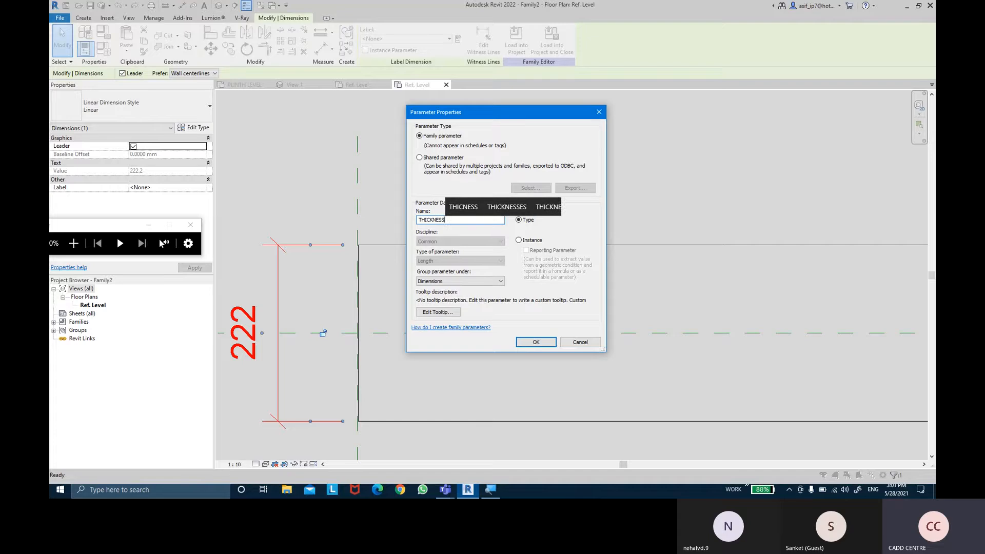
pyautogui.press('Return')
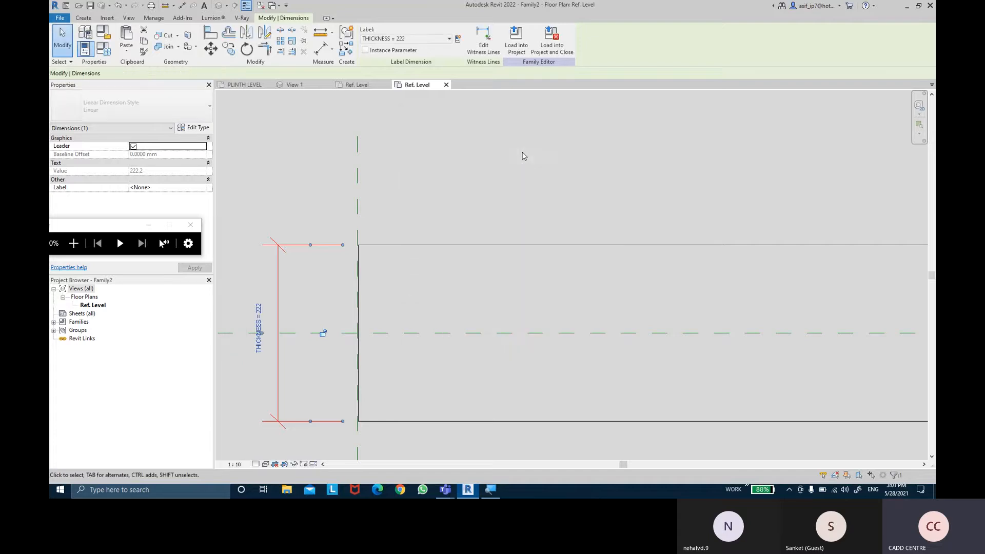
pyautogui.click(522, 154)
# - Add an aligned dimension between the rectangle's two short end lines, placed above the rectangle
pyautogui.scroll(-3, 525, 157)
pyautogui.moveTo(525, 133); pyautogui.dragTo(519, 136, button='middle')
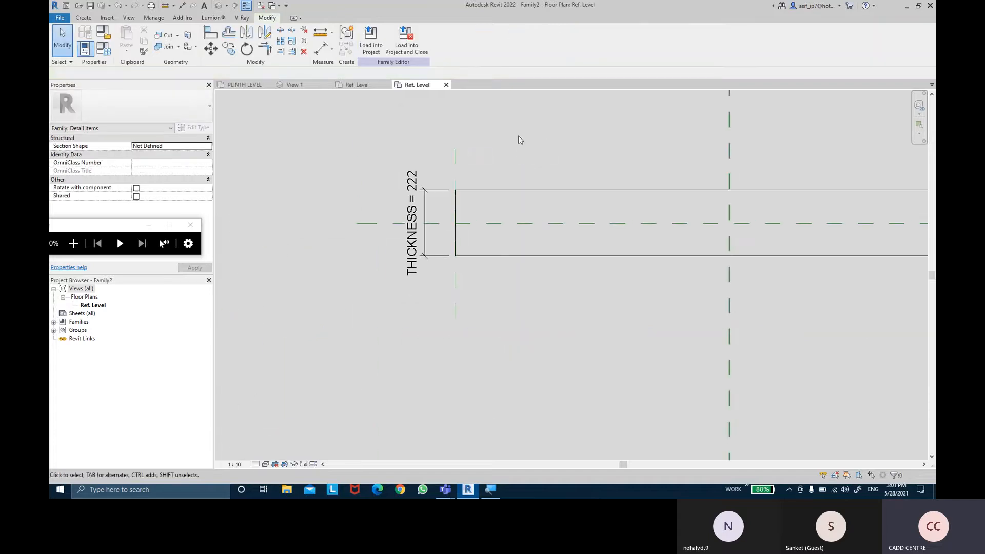
pyautogui.click(327, 53)
pyautogui.scroll(6, 461, 194)
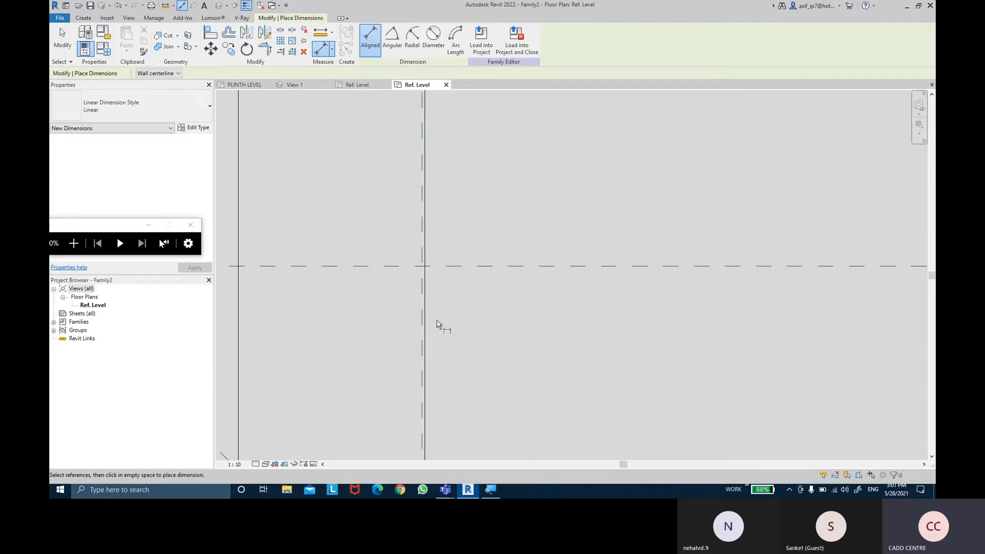
pyautogui.scroll(-6, 430, 325)
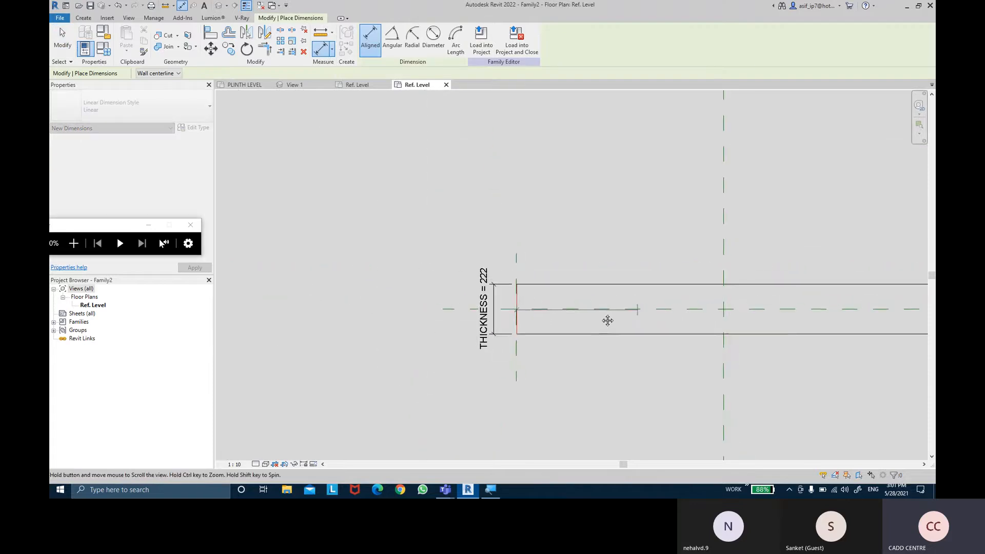
pyautogui.scroll(5, 694, 331)
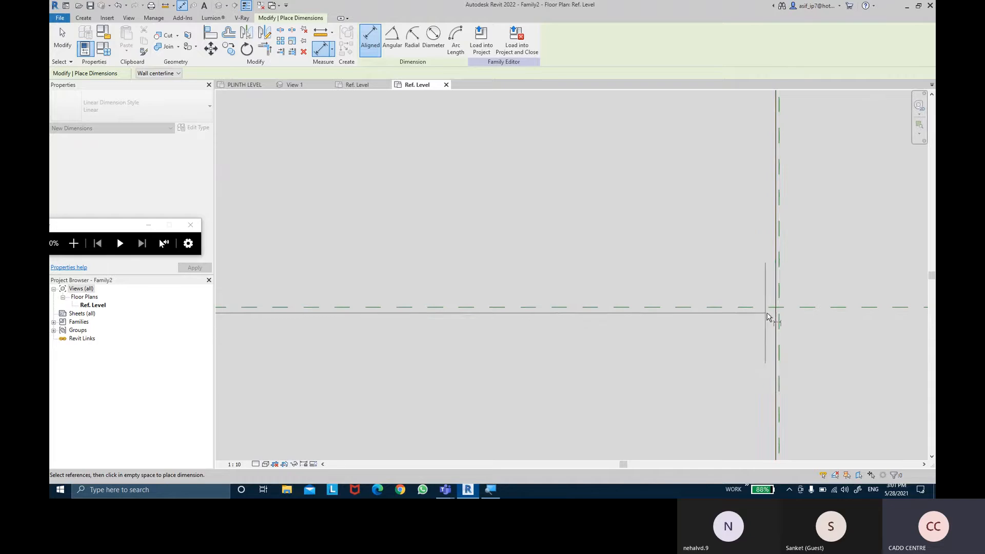
pyautogui.click(775, 319)
pyautogui.scroll(-5, 744, 304)
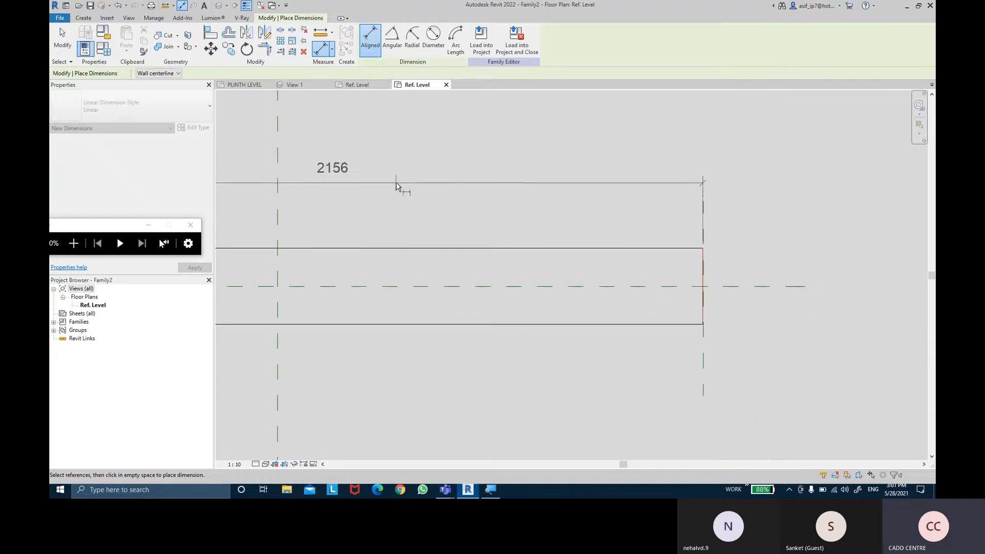
pyautogui.click(398, 184)
pyautogui.moveTo(372, 235); pyautogui.dragTo(616, 242, button='middle')
pyautogui.scroll(-2, 601, 242)
pyautogui.press('Escape')
pyautogui.press('Escape')
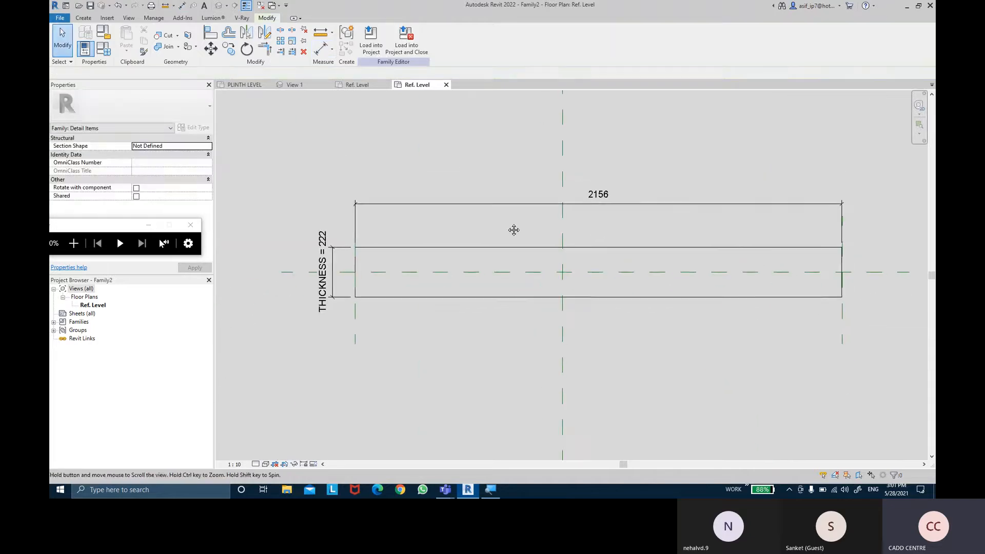
# - Label the overall length dimension with a new family type parameter named 2D DOOR LENGTH
pyautogui.click(500, 205)
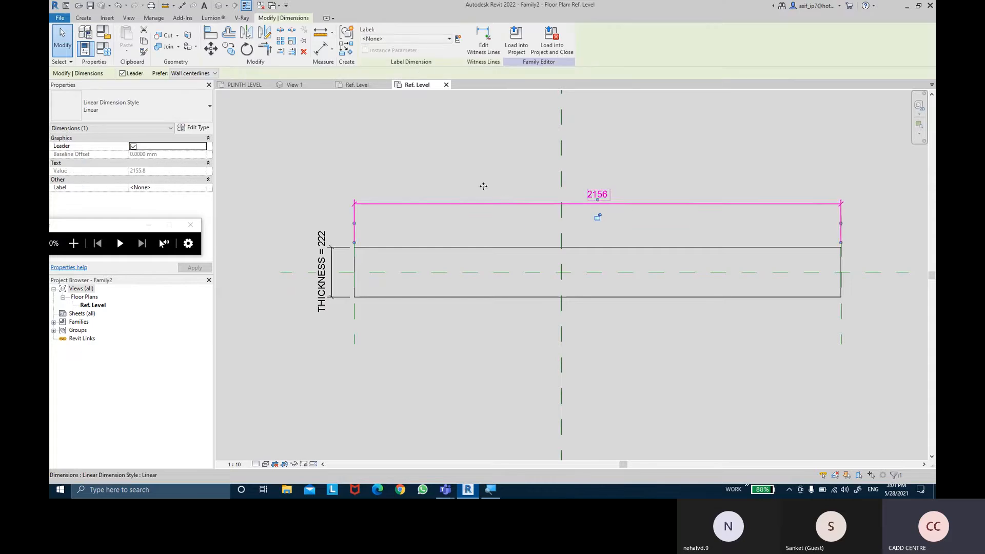
pyautogui.click(459, 40)
pyautogui.write('2D ')
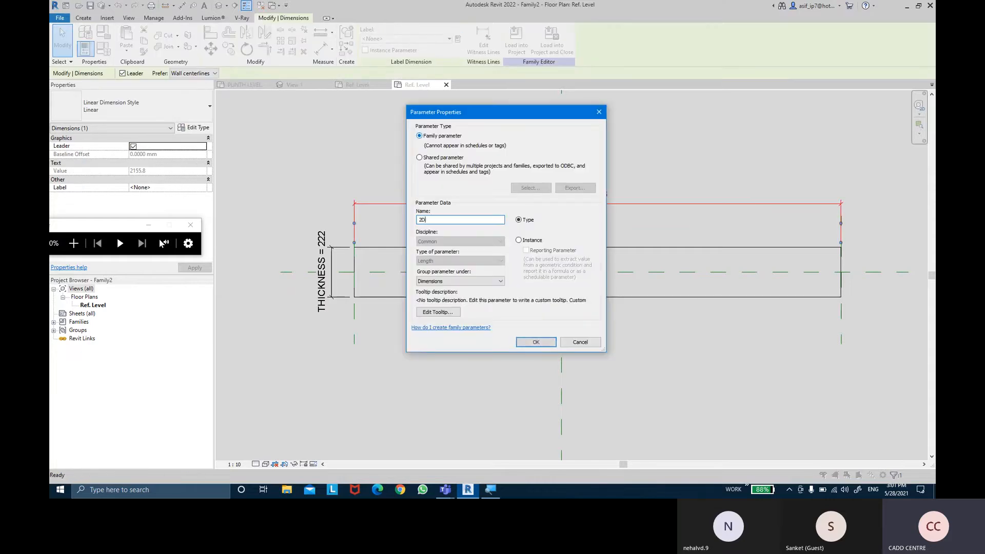
pyautogui.write('DOOR LEN')
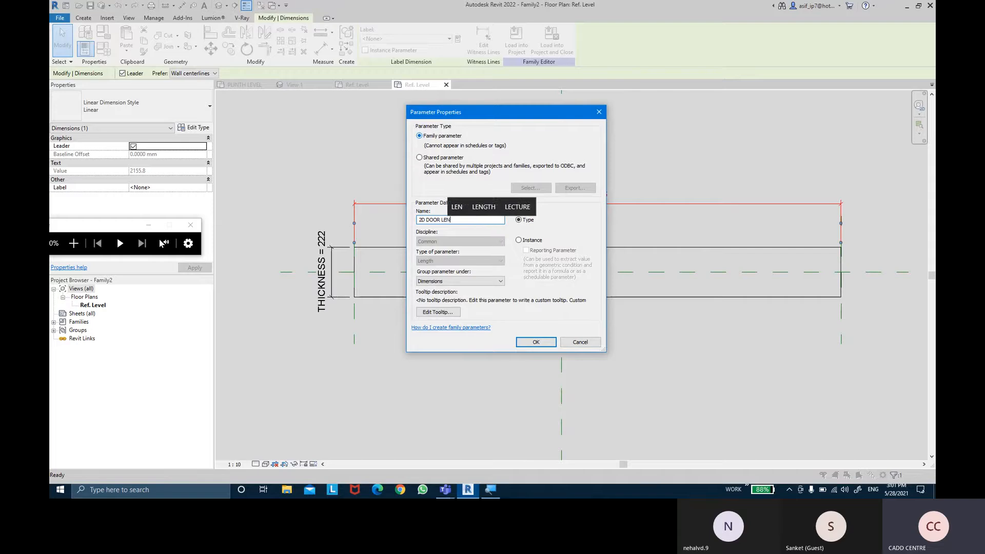
pyautogui.write('GHT')
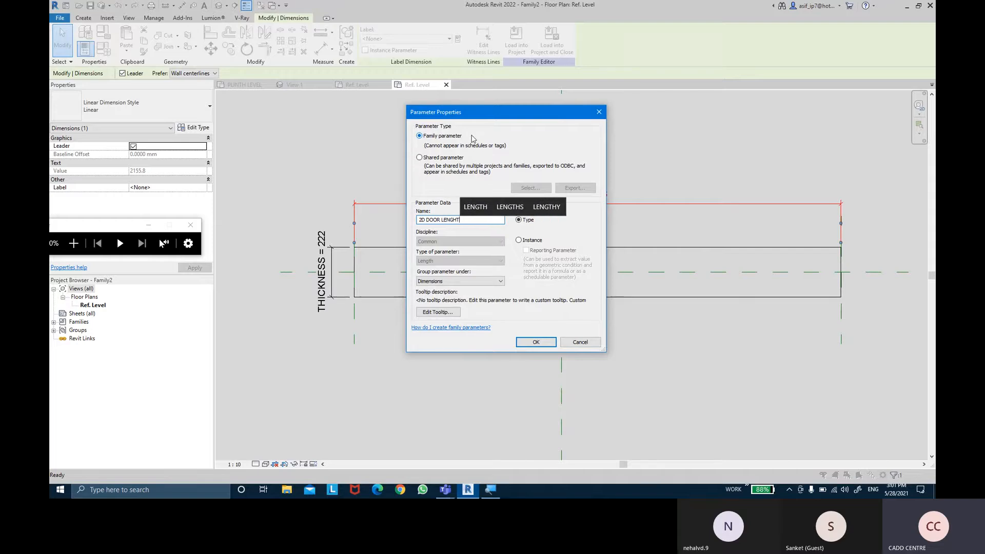
pyautogui.press('BackSpace')
pyautogui.press('BackSpace')
pyautogui.write('TH')
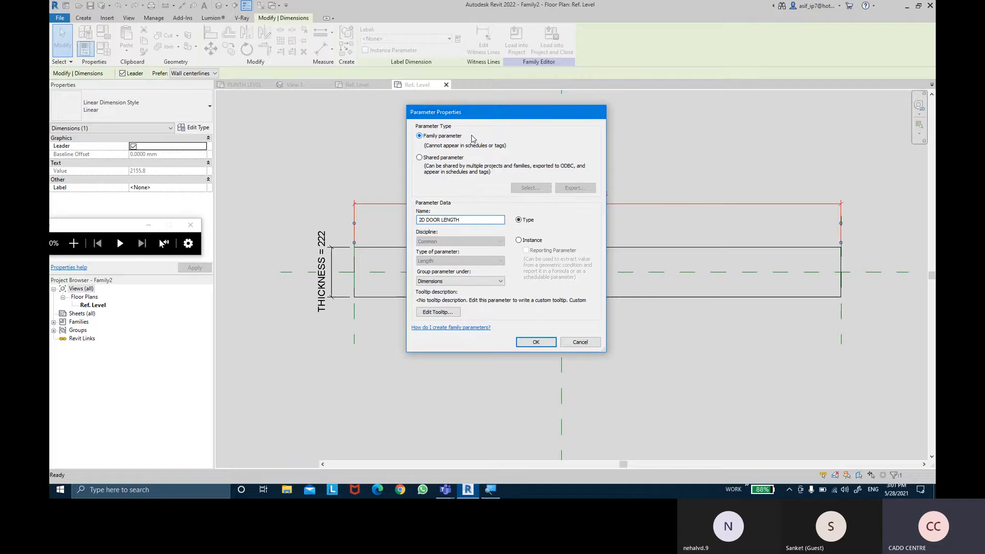
pyautogui.press('Return')
pyautogui.click(473, 140)
# - Save the family to the Desktop as 2D SWING ACTION SINGLE DOOR
pyautogui.moveTo(541, 209); pyautogui.dragTo(520, 216, button='middle')
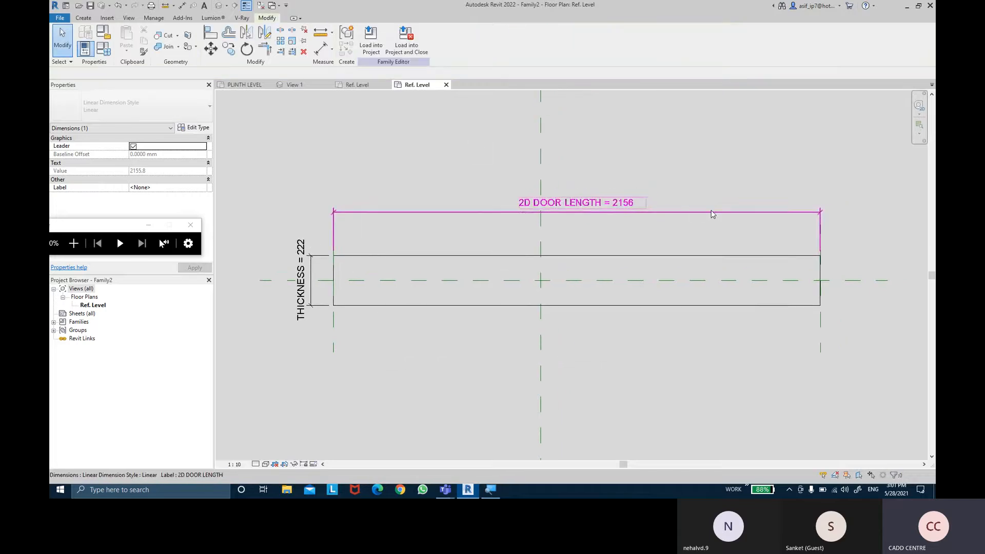
pyautogui.moveTo(710, 160); pyautogui.dragTo(704, 160, button='middle')
pyautogui.scroll(-2, 704, 160)
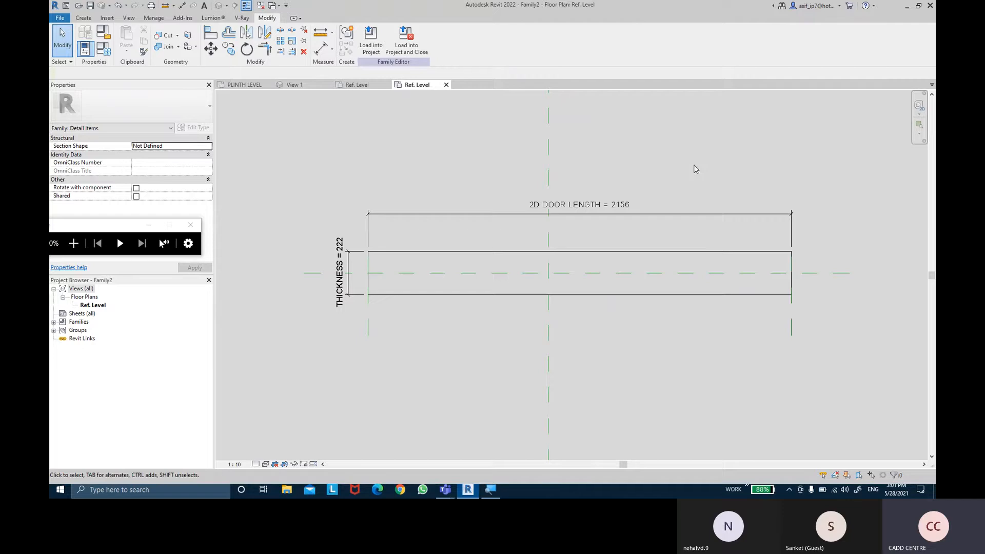
pyautogui.click(90, 8)
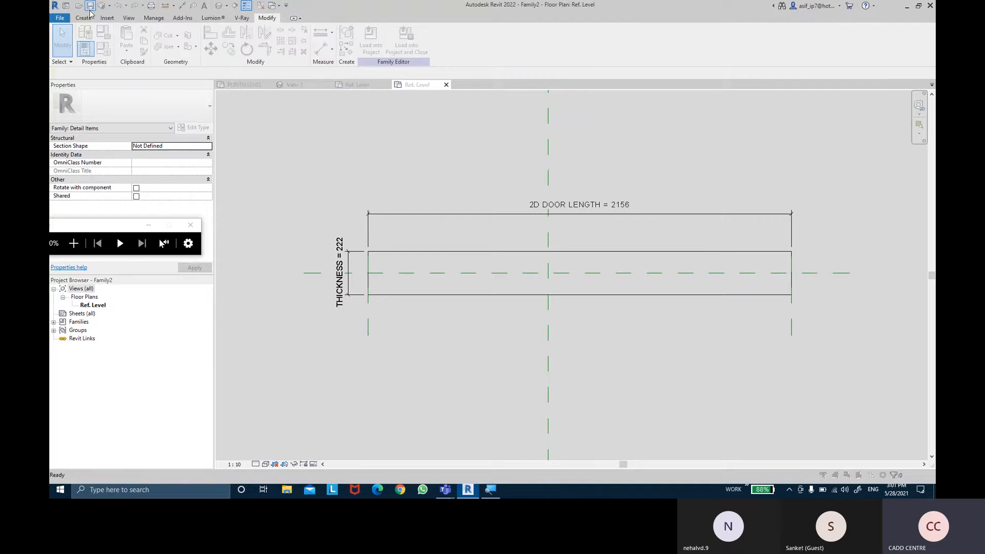
pyautogui.click(425, 268)
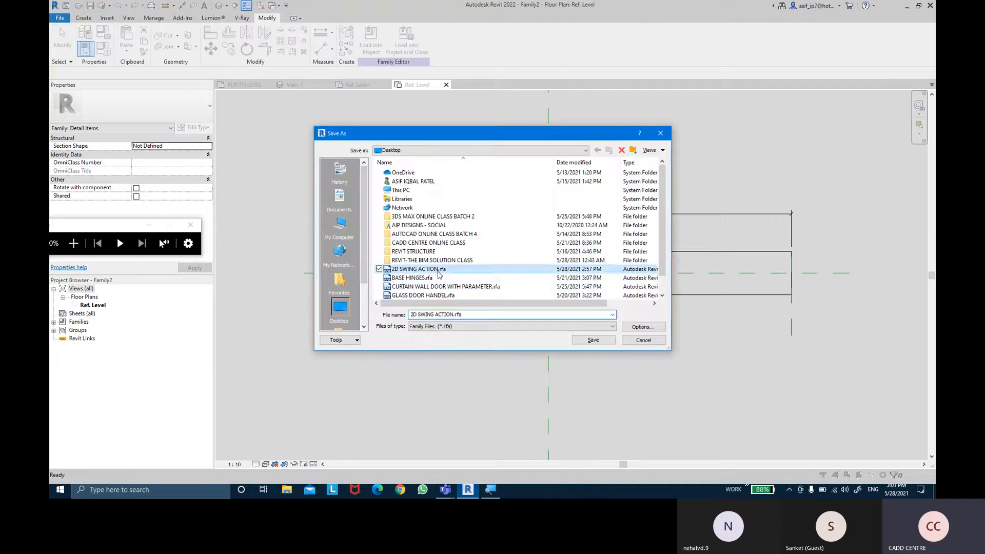
pyautogui.scroll(-1, 513, 280)
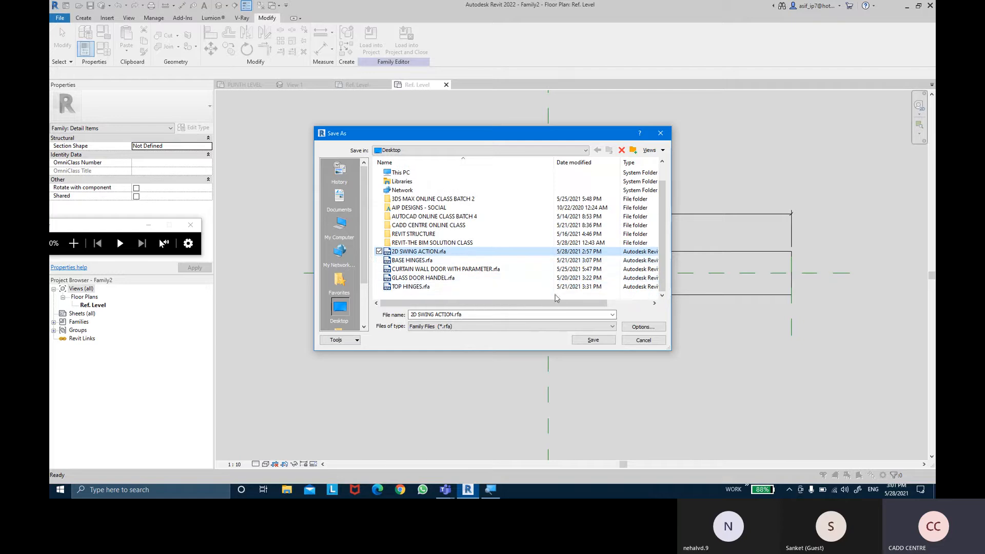
pyautogui.doubleClick(494, 315)
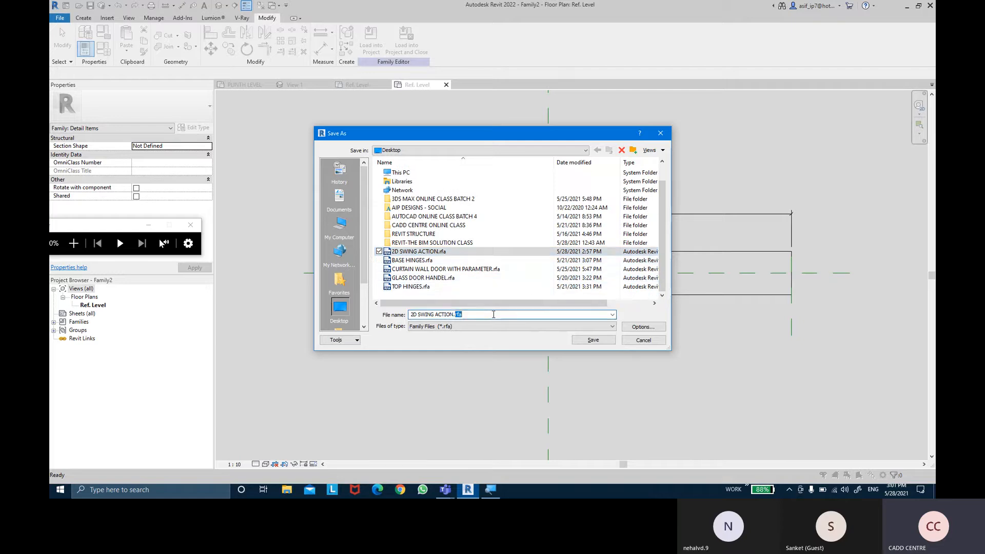
pyautogui.press('BackSpace')
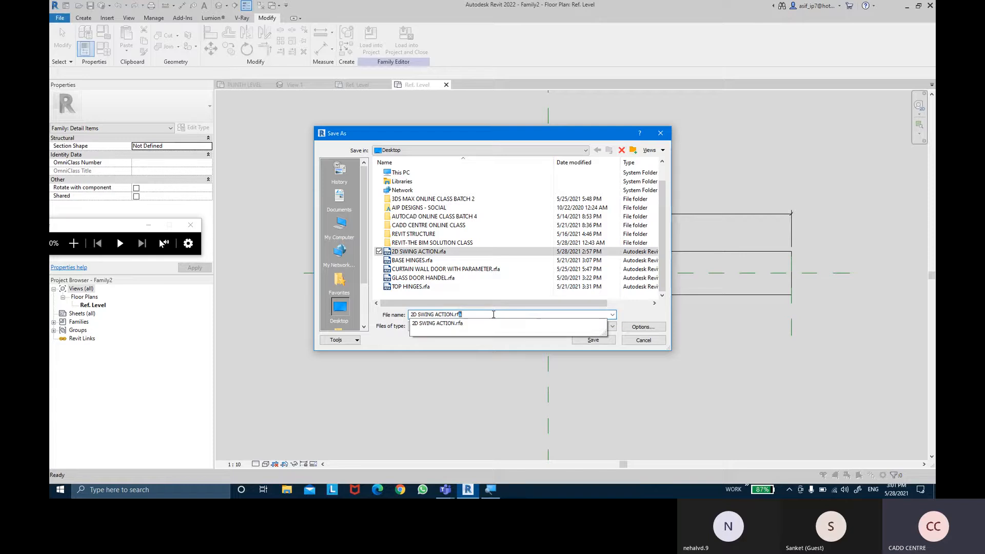
pyautogui.write('S')
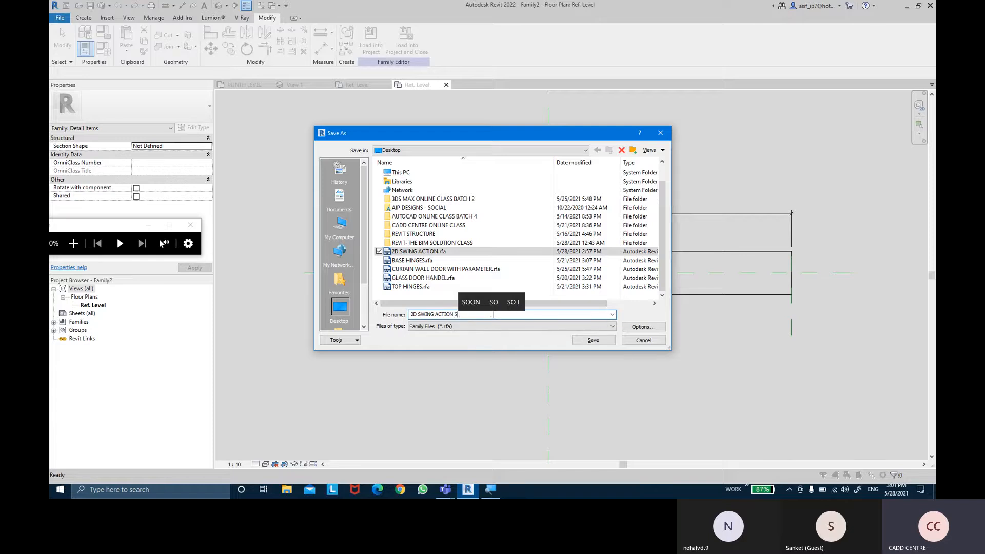
pyautogui.write('INGLE')
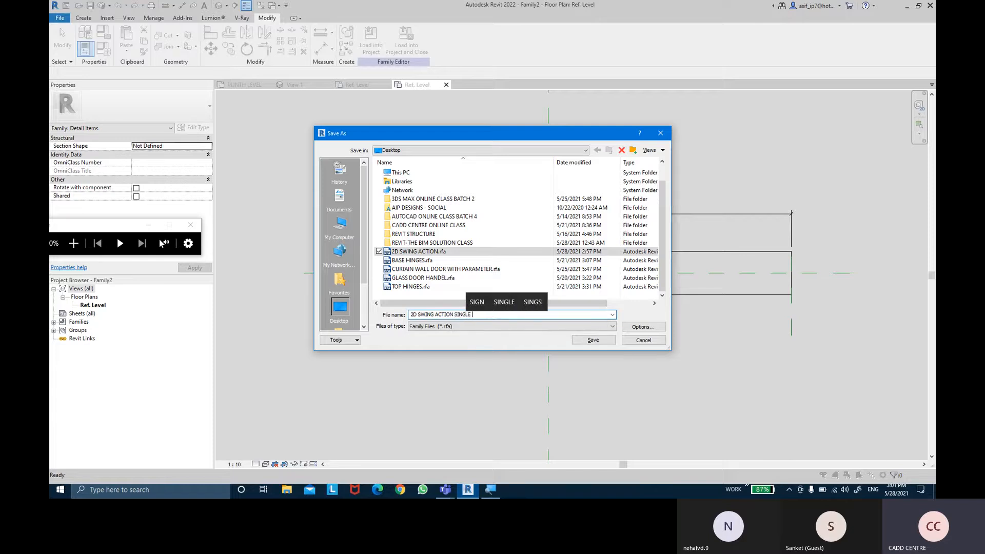
pyautogui.write(' DOOR')
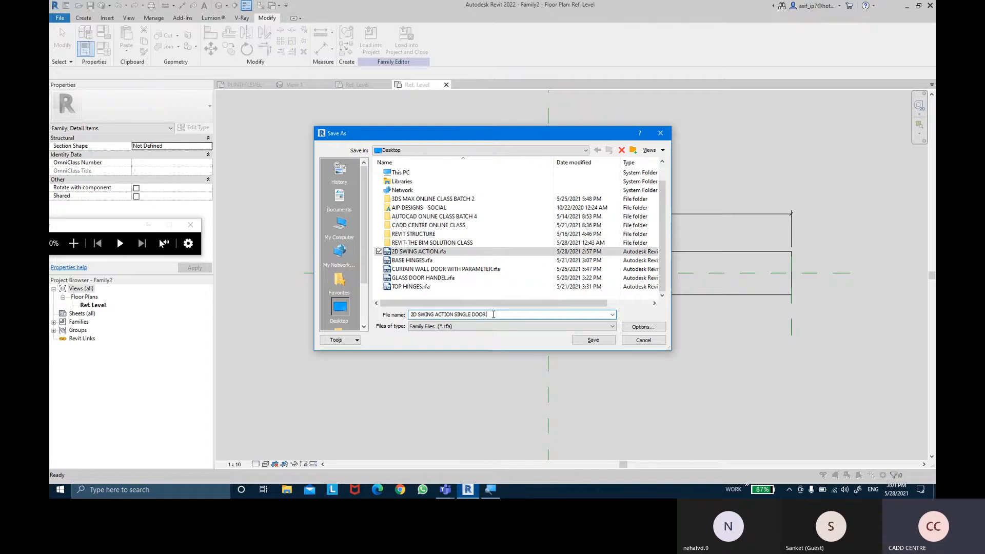
pyautogui.press('Return')
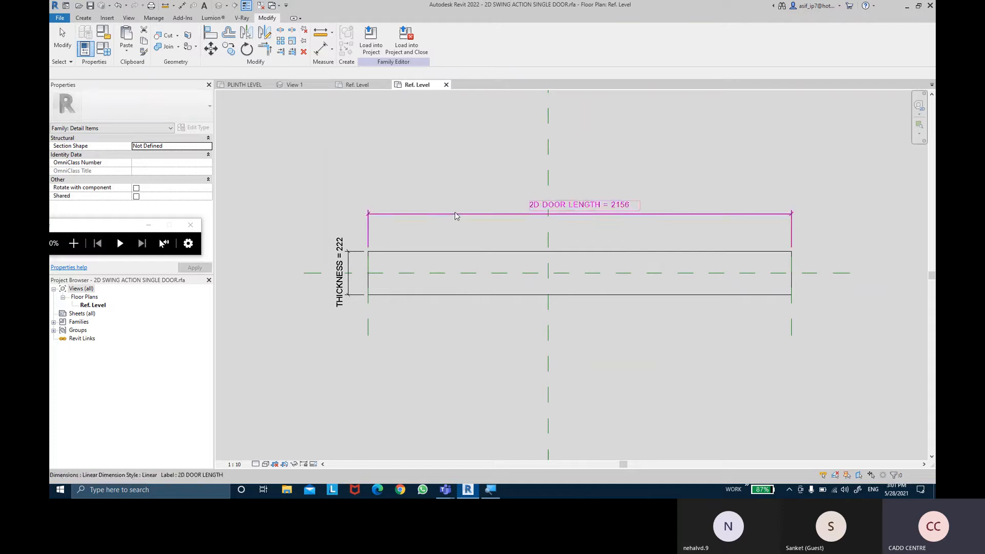
# - Rename the 2D DOOR LENGTH family parameter as 2D DOOR LENGTH SINGLE PANEL
pyautogui.click(103, 54)
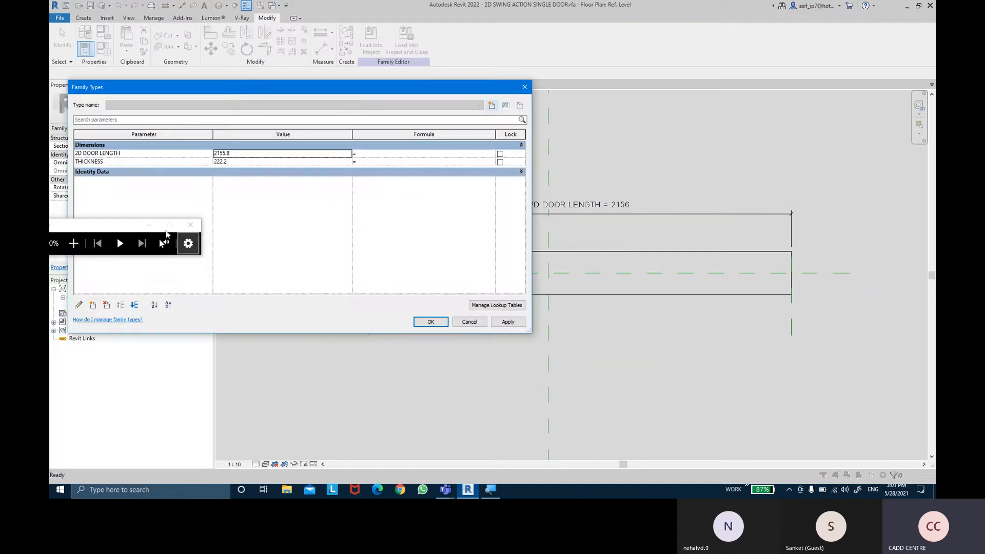
pyautogui.click(118, 153)
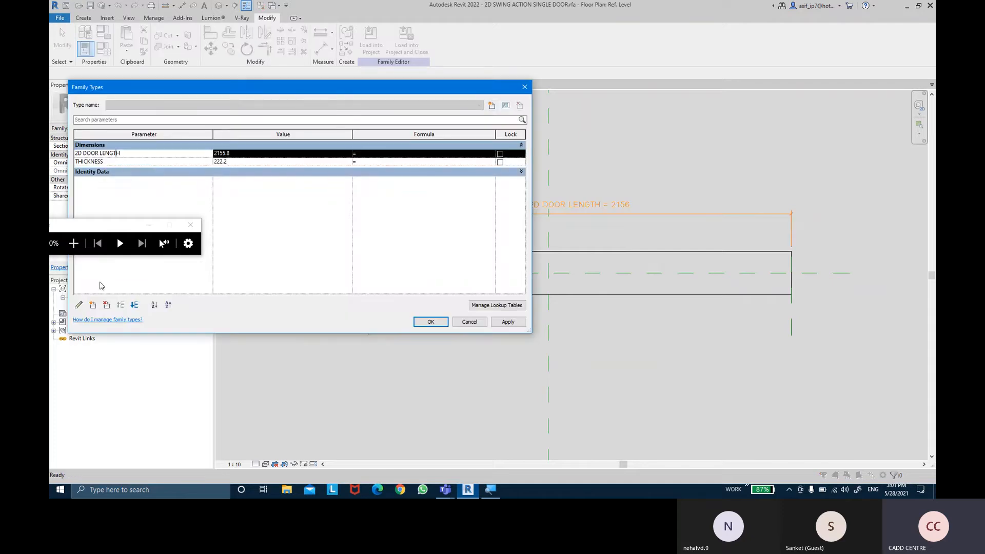
pyautogui.click(92, 304)
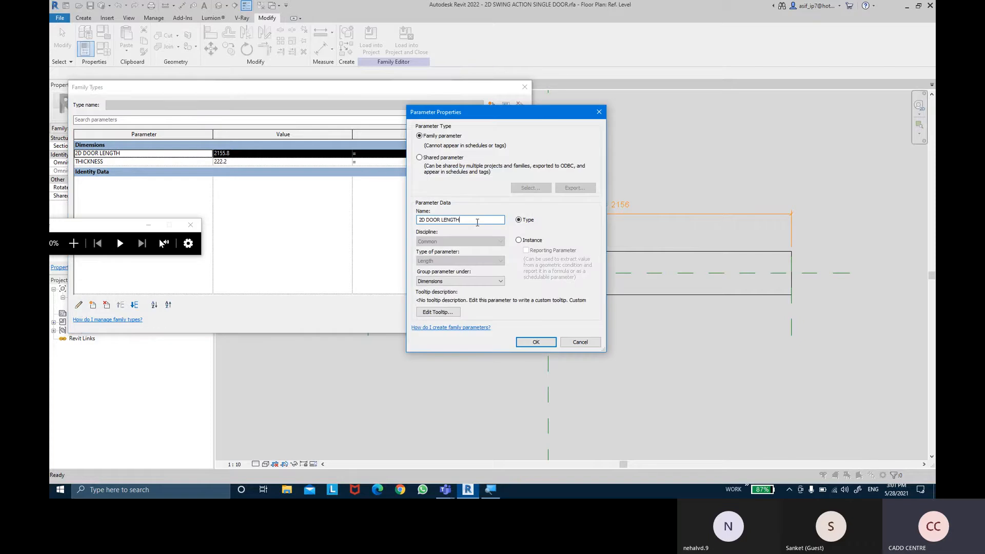
pyautogui.write('SING')
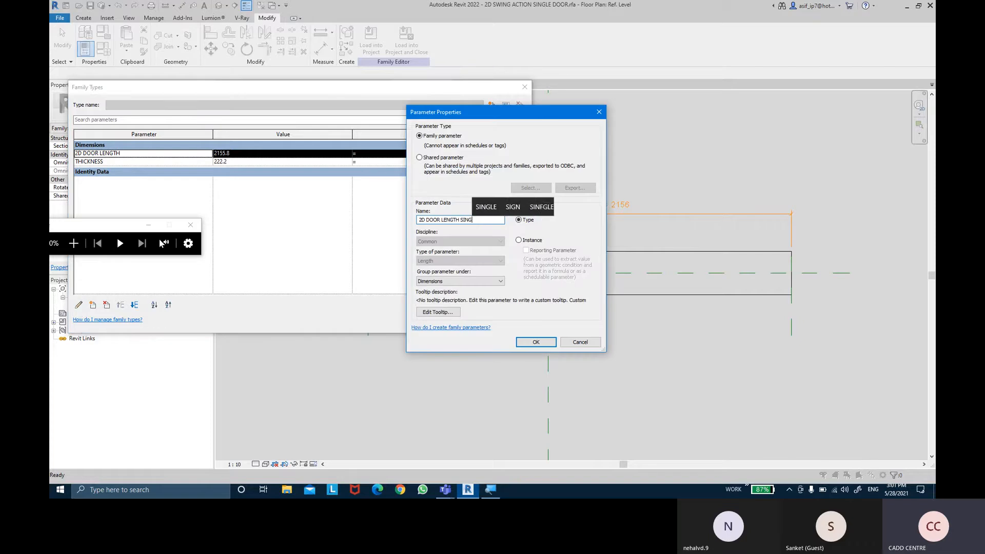
pyautogui.write('LE DOOR')
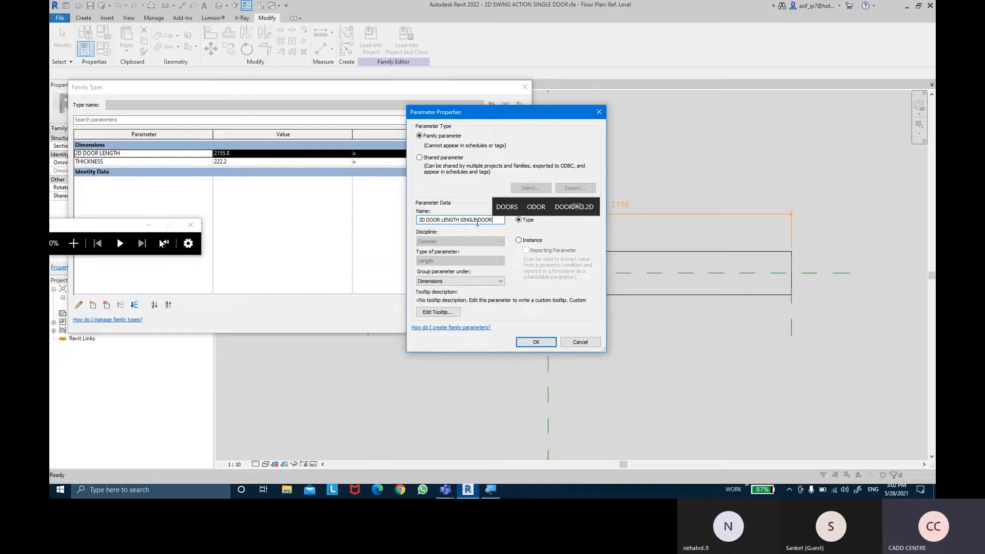
pyautogui.press('BackSpace')
pyautogui.press('BackSpace')
pyautogui.press('BackSpace')
pyautogui.press('BackSpace')
pyautogui.press('BackSpace')
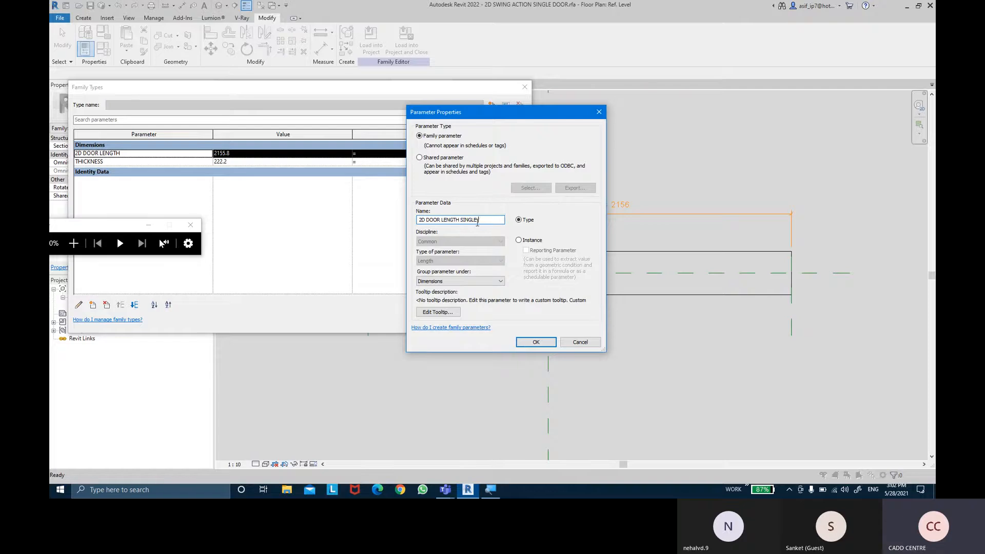
pyautogui.write('PANEL')
pyautogui.press('Return')
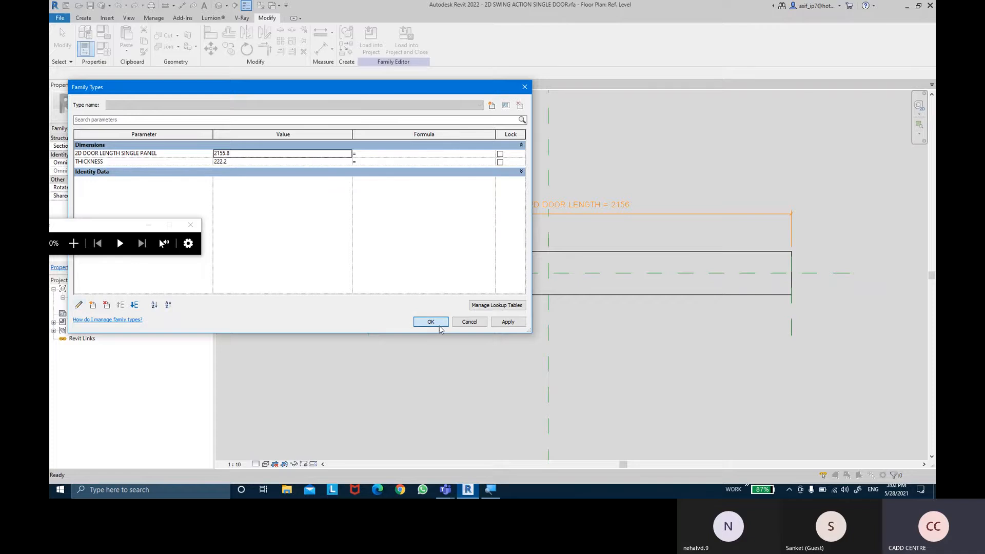
pyautogui.click(439, 326)
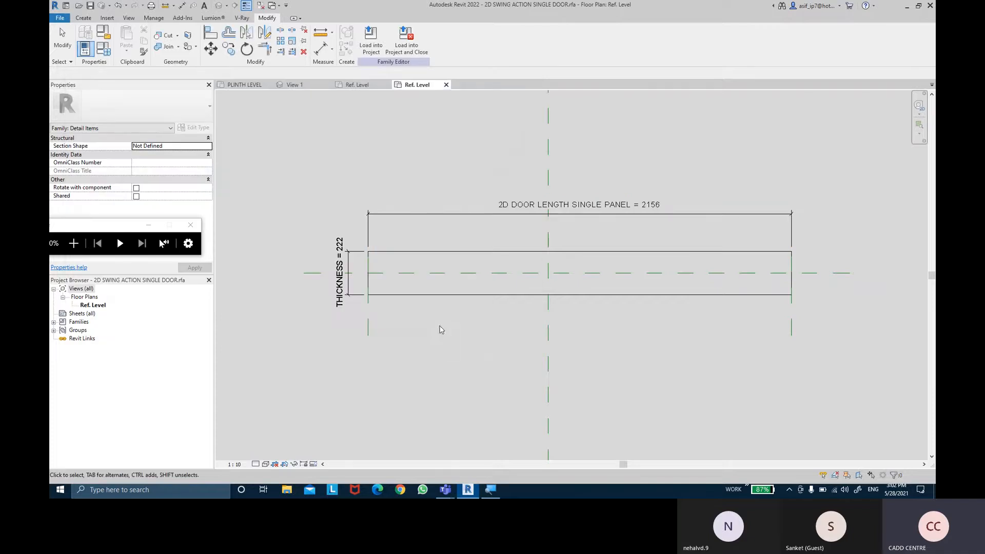
# - Load the detail item into CURTAIN WALL DOOR WITH PARAMETER.rfa and place one instance in the empty area beside the door plan
pyautogui.click(370, 41)
pyautogui.click(444, 196)
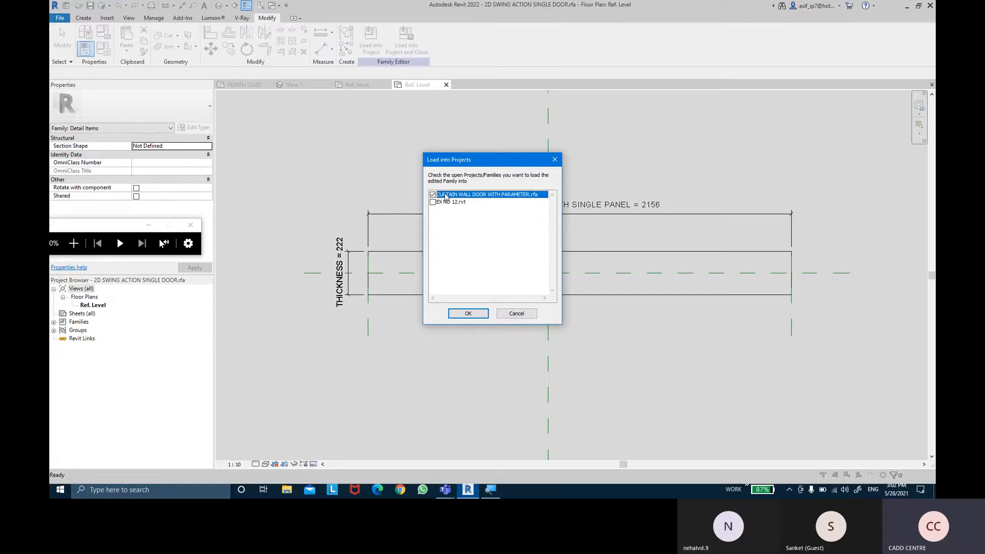
pyautogui.click(468, 312)
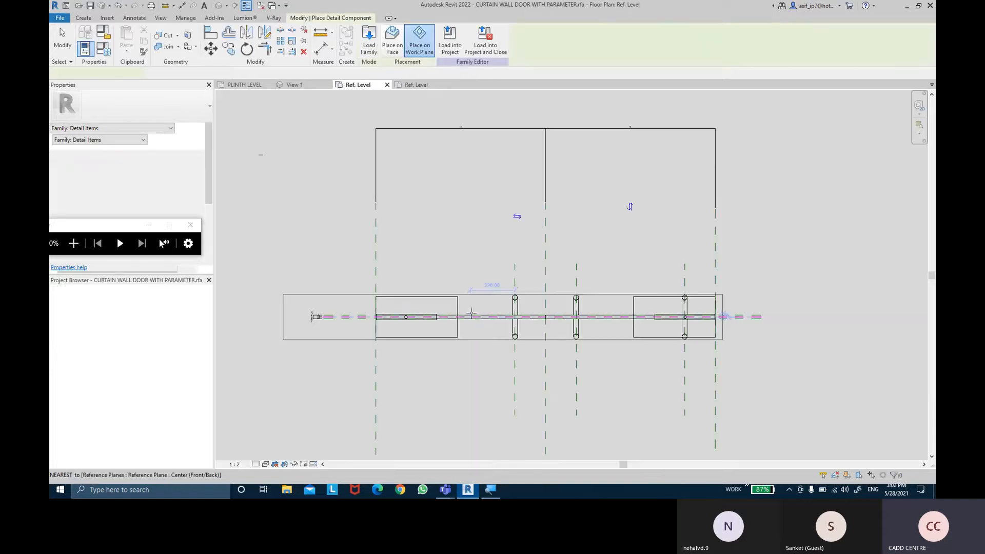
pyautogui.scroll(-1, 503, 240)
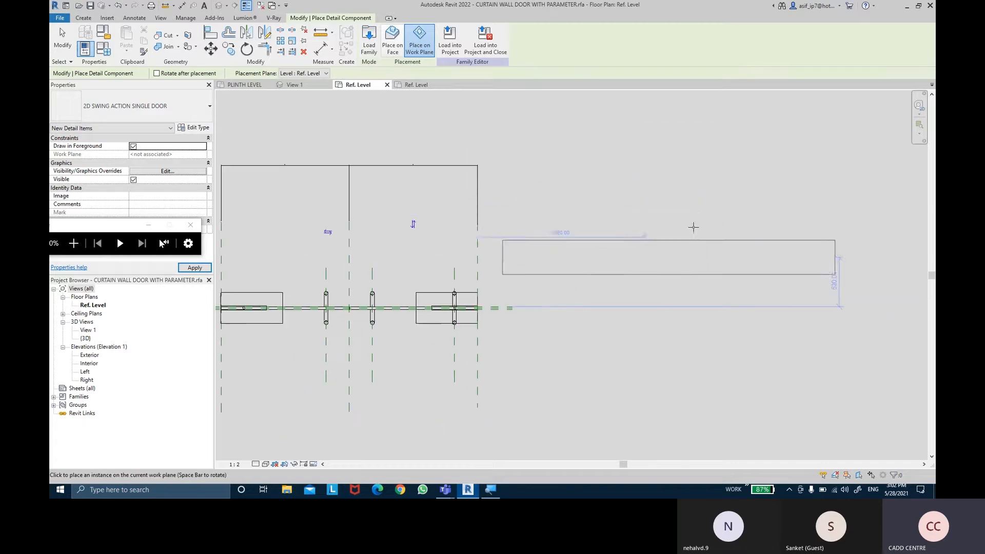
pyautogui.click(649, 223)
pyautogui.press('Escape')
pyautogui.press('Escape')
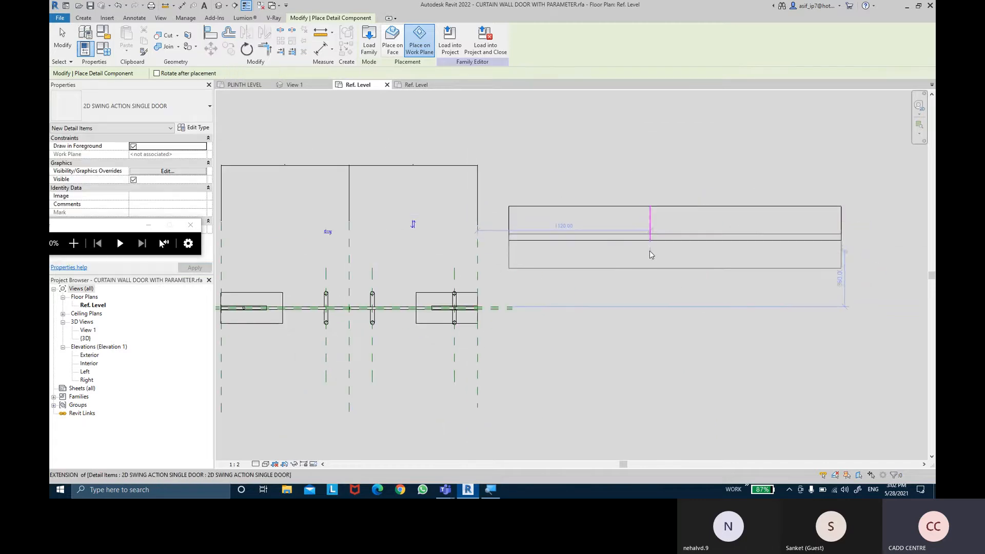
# - Associate the placed detail item's THICKNESS type parameter with the door family's Thickness parameter
pyautogui.click(625, 247)
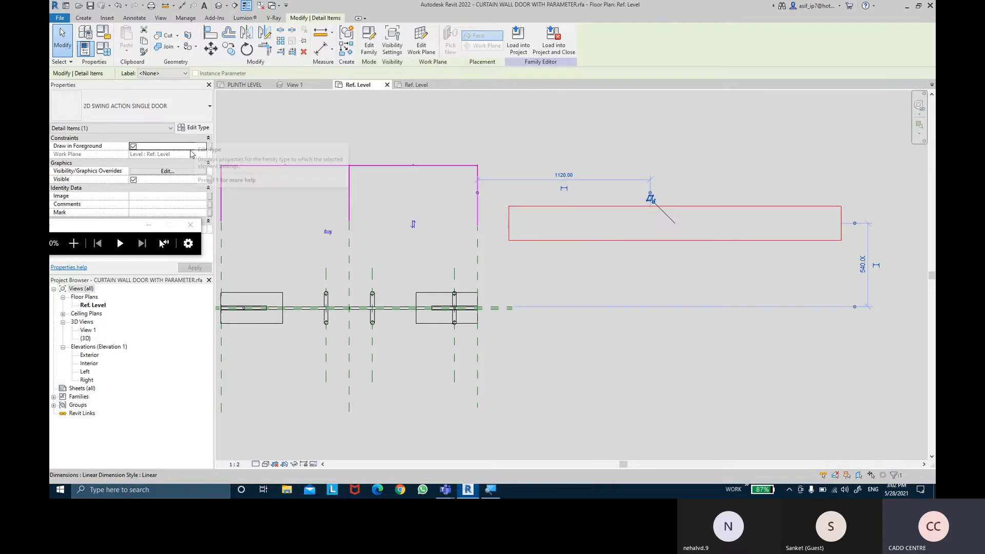
pyautogui.click(191, 127)
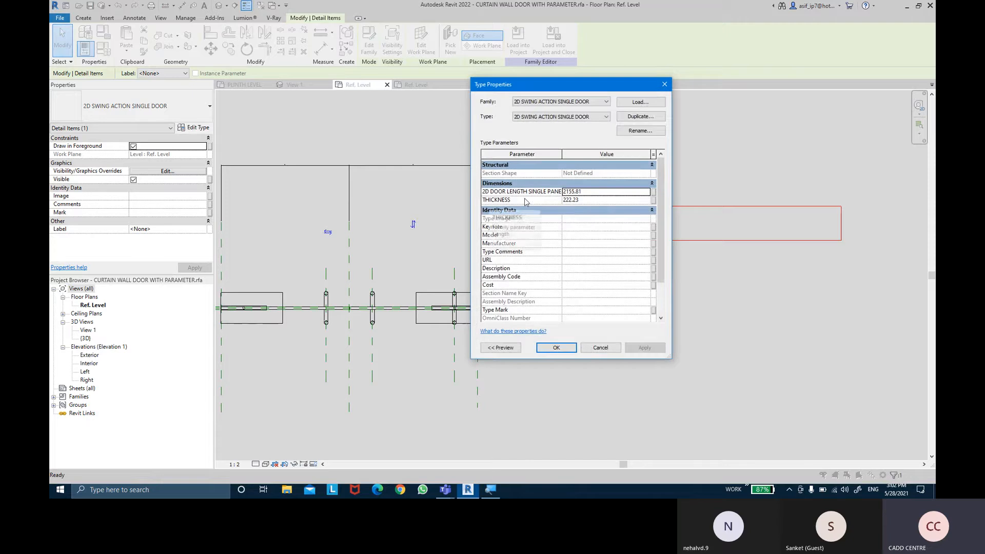
pyautogui.click(653, 200)
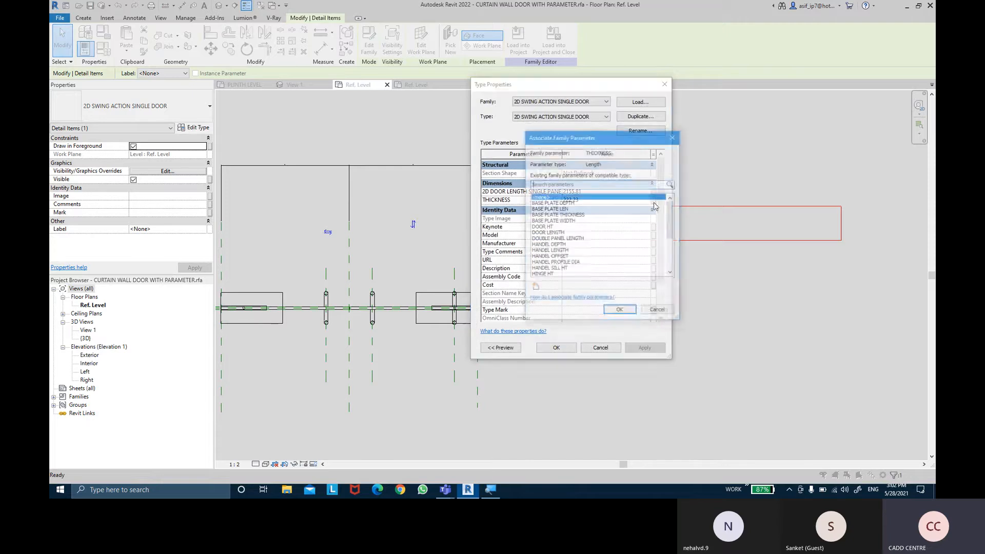
pyautogui.scroll(-5, 554, 242)
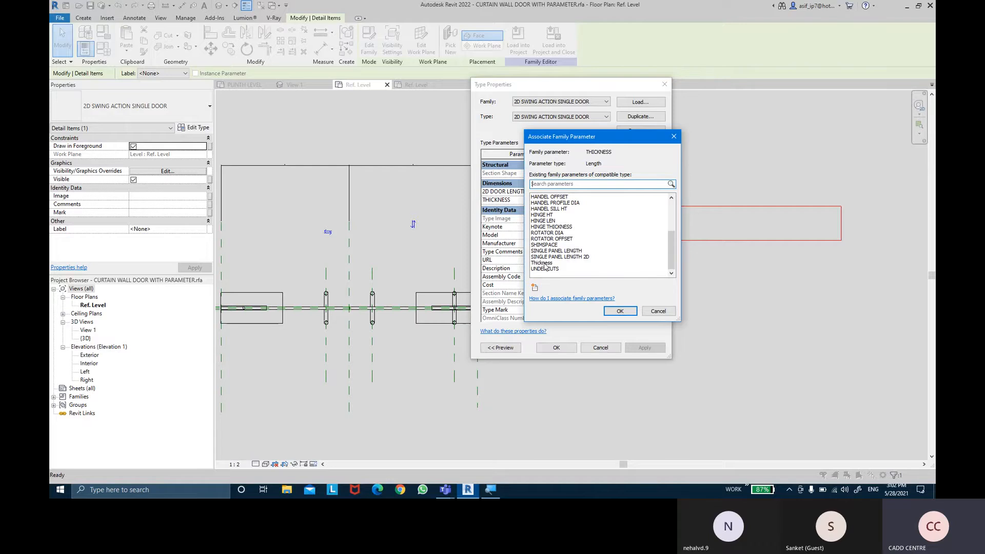
pyautogui.click(543, 262)
pyautogui.click(620, 311)
pyautogui.click(556, 347)
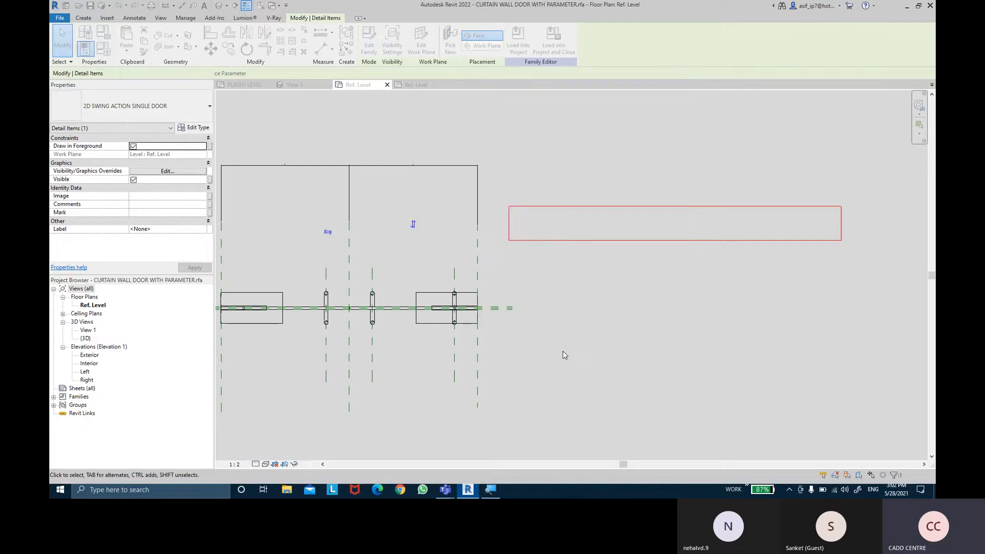
pyautogui.click(589, 267)
# - Associate the detail item's 2D DOOR LENGTH SINGLE PANEL type parameter with the door family's SINGLE PANEL LENGTH 2D parameter
pyautogui.moveTo(589, 266); pyautogui.dragTo(606, 252, button='middle')
pyautogui.scroll(-1, 598, 257)
pyautogui.scroll(1, 601, 251)
pyautogui.moveTo(464, 287); pyautogui.dragTo(504, 265, button='middle')
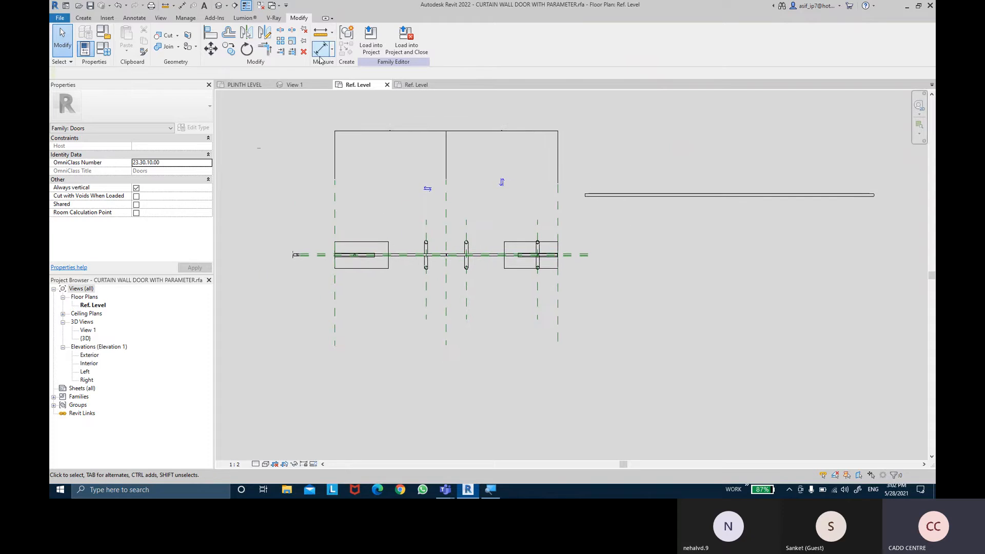
pyautogui.click(721, 195)
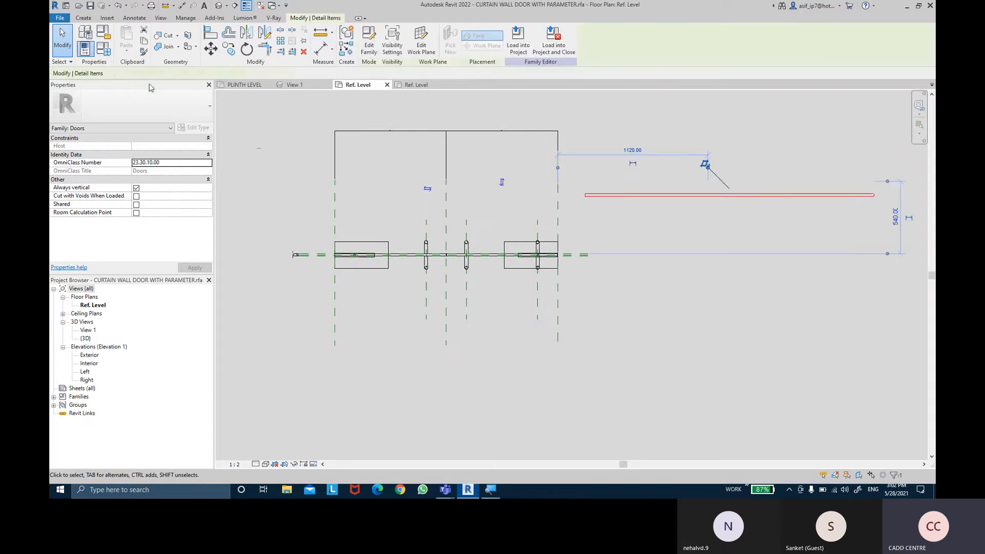
pyautogui.click(194, 127)
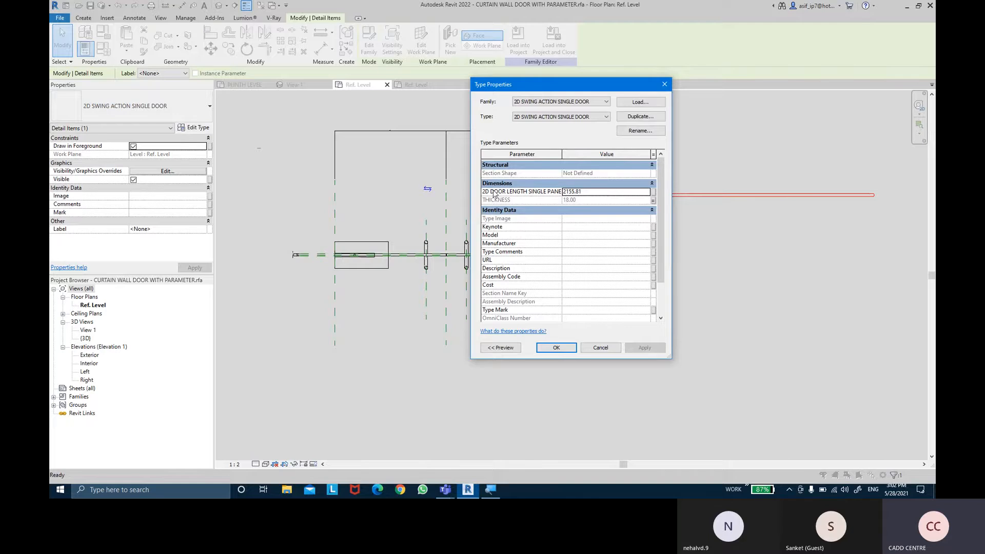
pyautogui.click(654, 193)
pyautogui.scroll(-3, 565, 240)
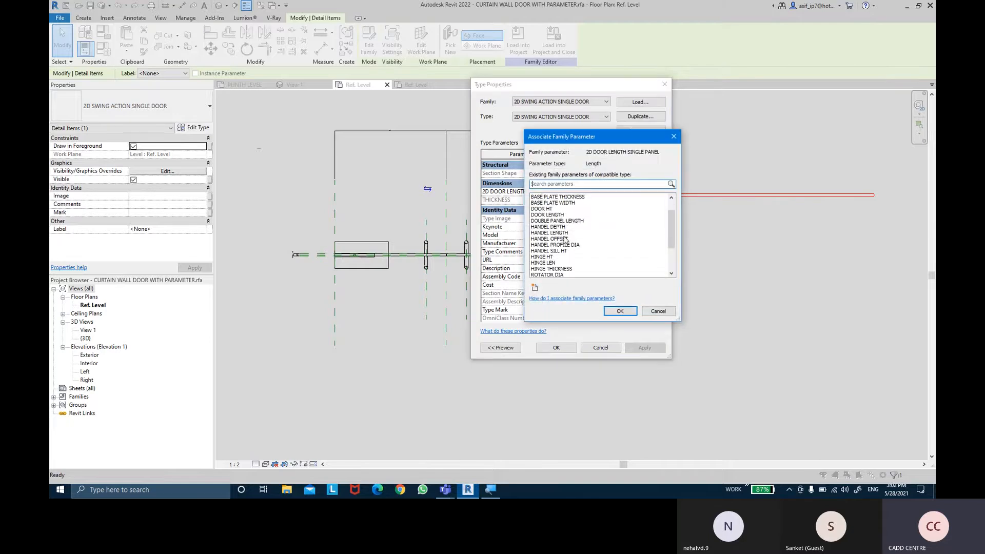
pyautogui.scroll(3, 564, 241)
pyautogui.scroll(-3, 564, 240)
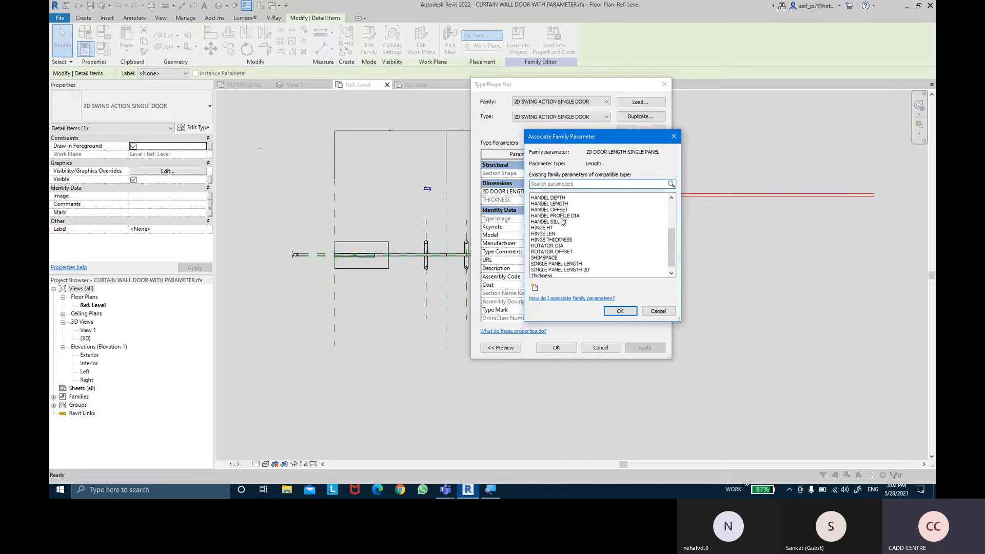
pyautogui.scroll(-1, 564, 233)
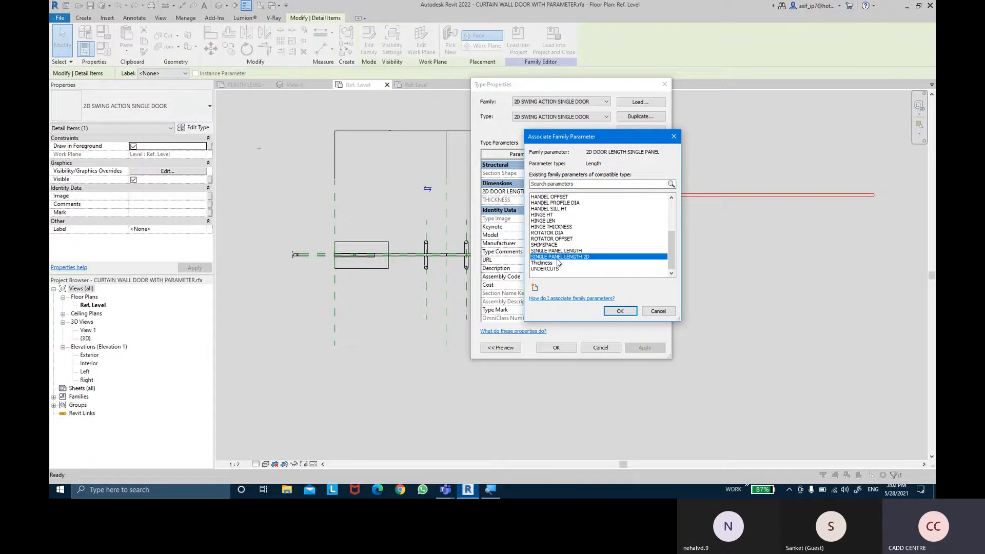
pyautogui.click(631, 314)
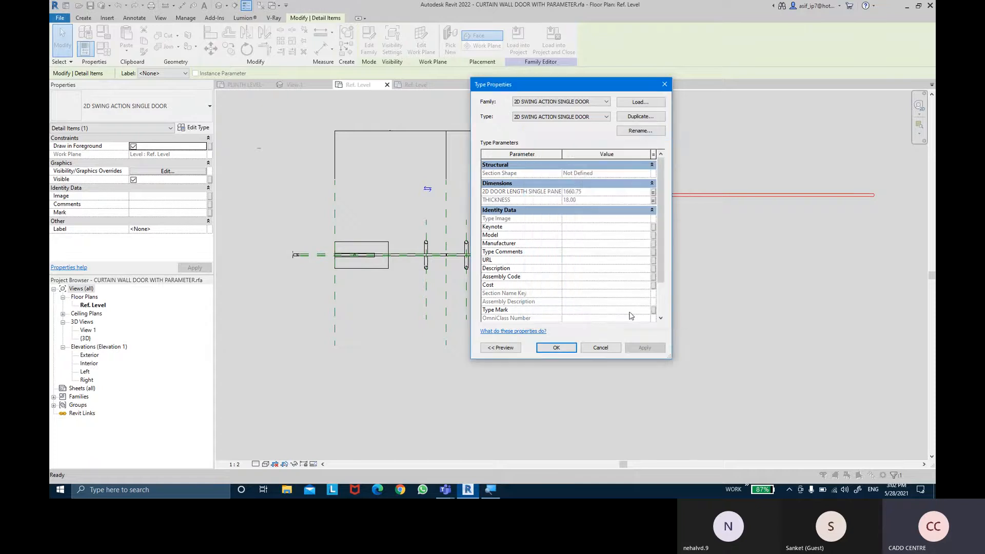
pyautogui.click(644, 348)
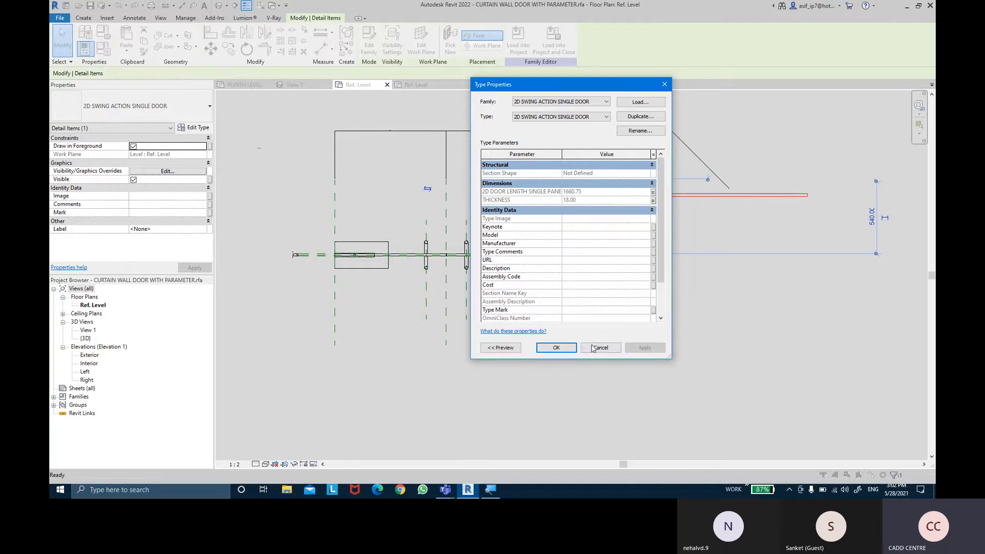
pyautogui.click(556, 348)
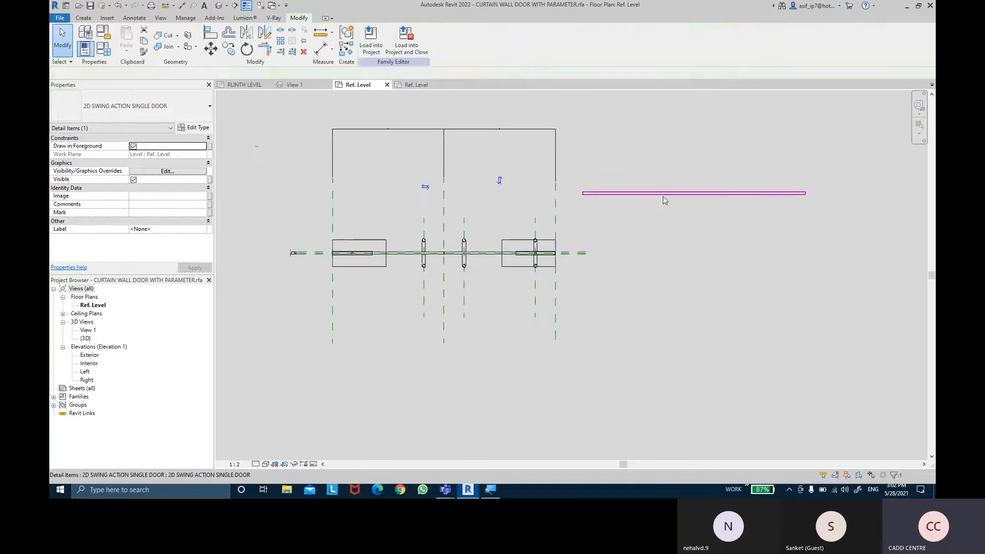
pyautogui.press('Escape')
# - Add an aligned dimension between the outer ends of the two glass panels, placed just above the door plan
pyautogui.click(321, 49)
pyautogui.scroll(7, 308, 226)
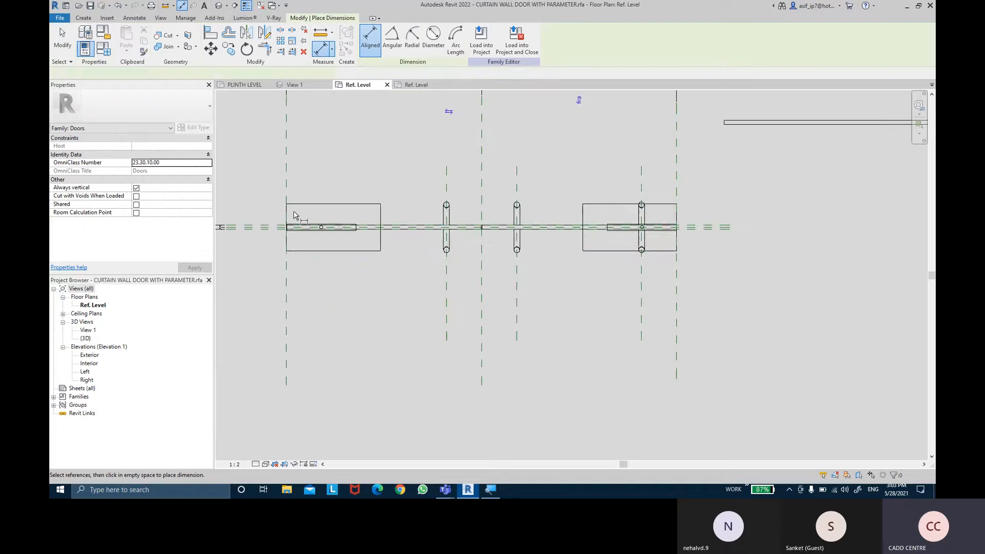
pyautogui.scroll(3, 283, 271)
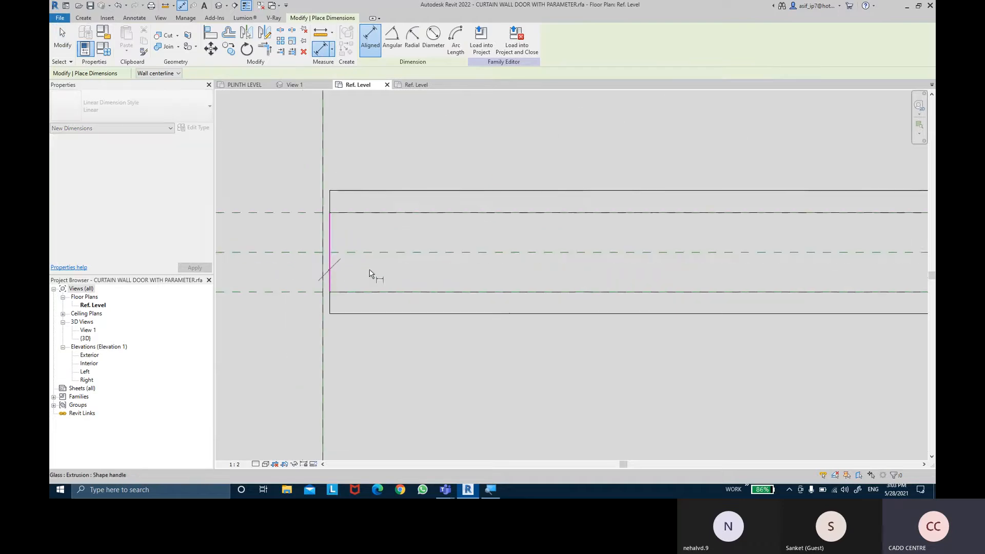
pyautogui.moveTo(374, 275); pyautogui.dragTo(399, 253, button='middle')
pyautogui.scroll(1, 785, 266)
pyautogui.moveTo(787, 270); pyautogui.dragTo(307, 266, button='middle')
pyautogui.moveTo(729, 249); pyautogui.dragTo(238, 200, button='middle')
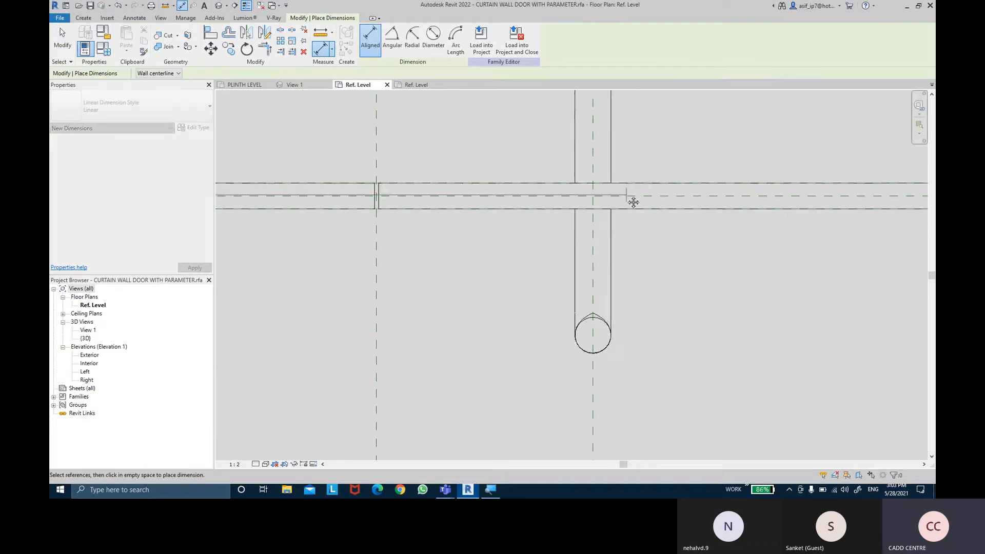
pyautogui.moveTo(633, 202); pyautogui.dragTo(236, 251, button='middle')
pyautogui.moveTo(823, 237); pyautogui.dragTo(290, 237, button='middle')
pyautogui.scroll(6, 639, 249)
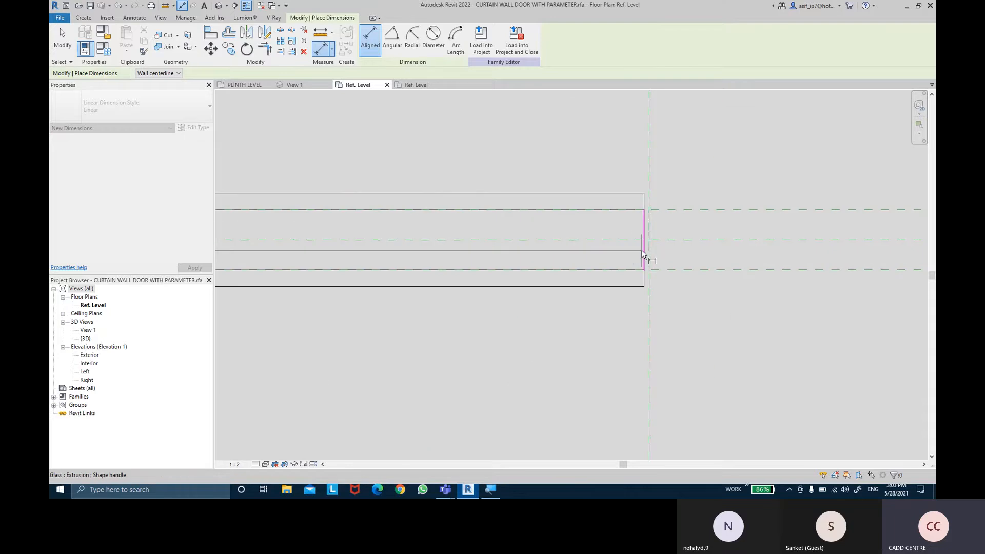
pyautogui.click(644, 252)
pyautogui.scroll(-7, 644, 252)
pyautogui.moveTo(520, 206); pyautogui.dragTo(932, 214, button='middle')
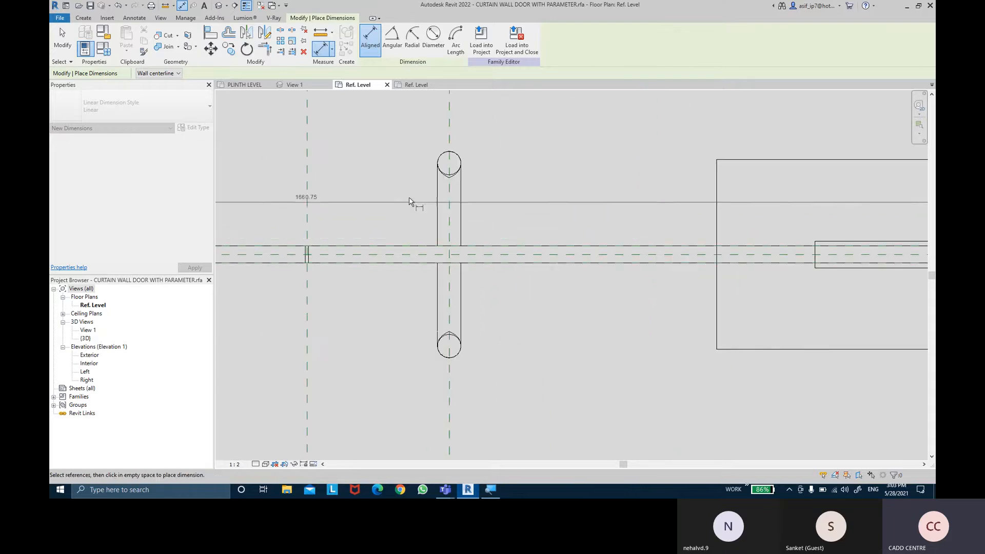
pyautogui.click(358, 197)
pyautogui.scroll(2, 303, 195)
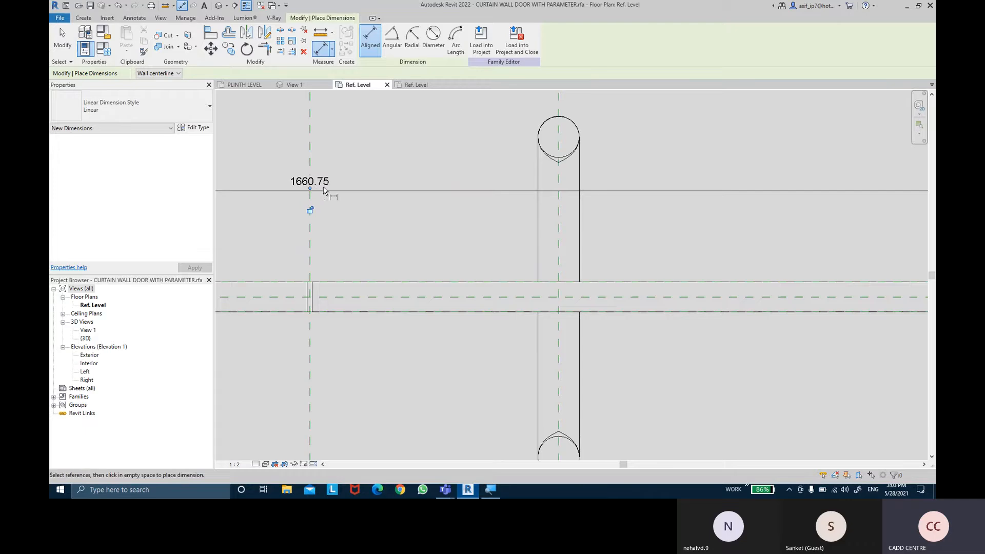
# - Add an aligned dimension along the detail item between its two short end edges, placed just above it
pyautogui.scroll(-7, 325, 189)
pyautogui.moveTo(520, 218); pyautogui.dragTo(358, 323, button='middle')
pyautogui.scroll(5, 420, 210)
pyautogui.click(397, 198)
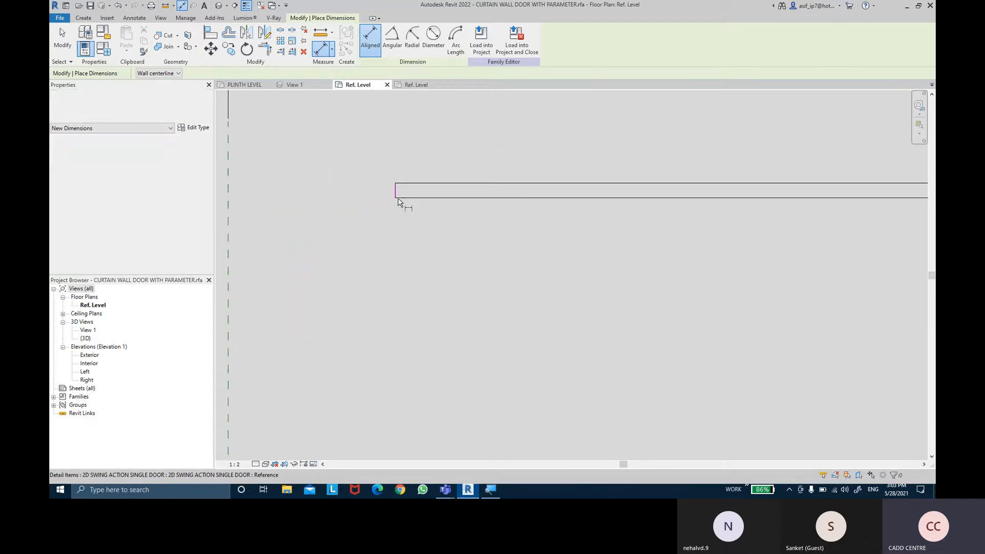
pyautogui.scroll(-5, 398, 195)
pyautogui.scroll(5, 719, 259)
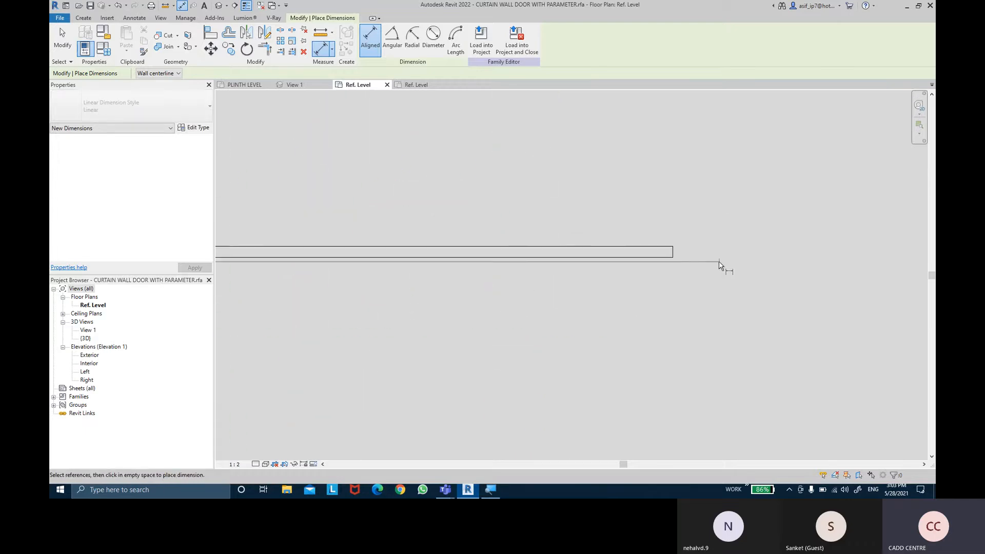
pyautogui.scroll(3, 719, 262)
pyautogui.click(638, 244)
pyautogui.scroll(-4, 559, 191)
pyautogui.moveTo(500, 198); pyautogui.dragTo(846, 204, button='middle')
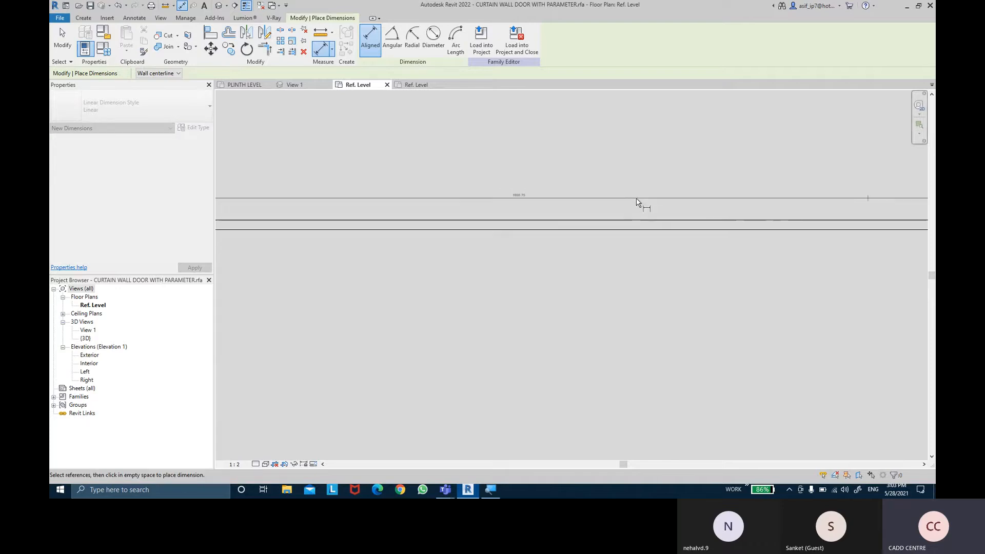
pyautogui.click(519, 202)
pyautogui.scroll(3, 519, 203)
pyautogui.scroll(-2, 501, 189)
pyautogui.press('Escape')
pyautogui.press('Escape')
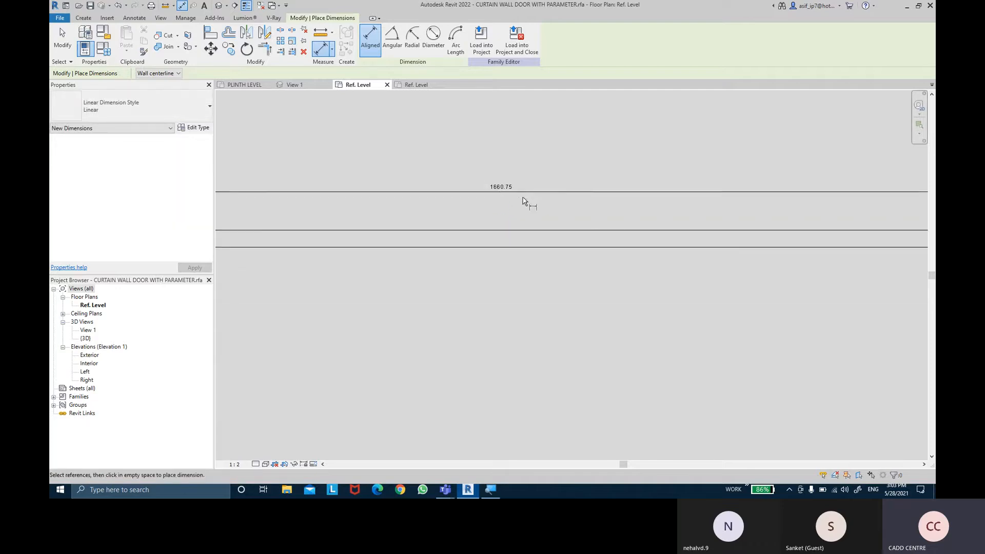
# - Delete the aligned dimension placed above the detail item
pyautogui.click(565, 195)
pyautogui.press('Delete')
pyautogui.scroll(-3, 565, 195)
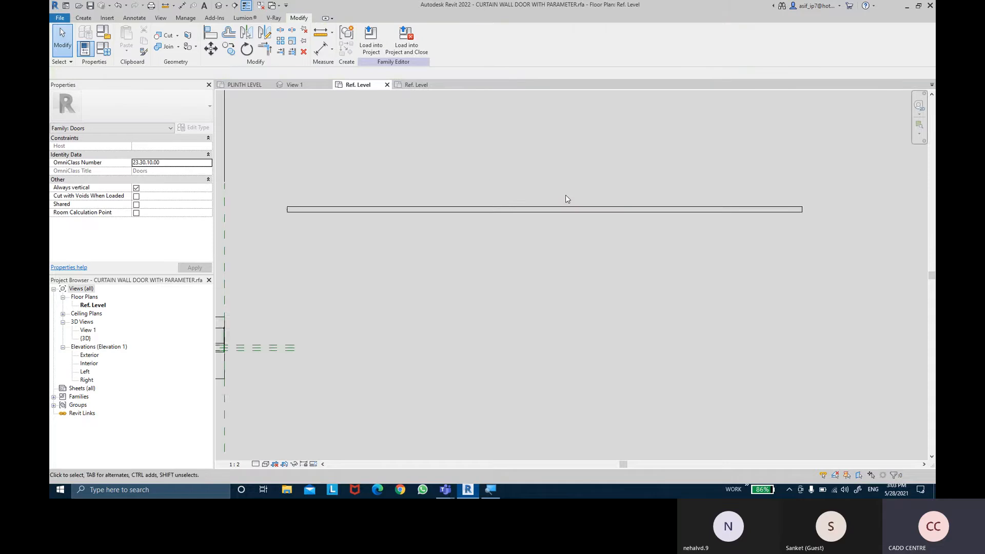
# - Align the detail item's Center (Front/Back) reference with the door's Center (Front/Back) reference plane
pyautogui.moveTo(393, 290); pyautogui.dragTo(672, 262, button='middle')
pyautogui.click(638, 190)
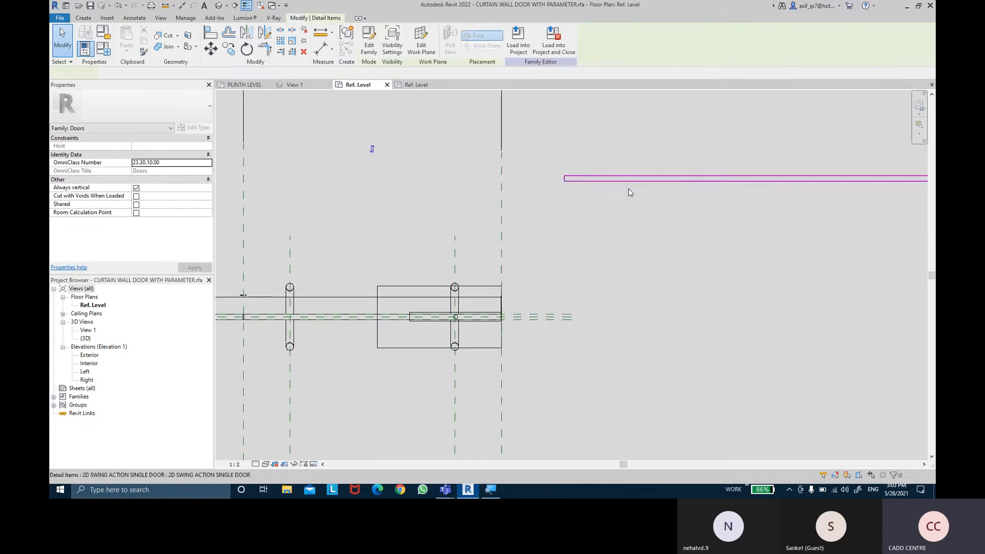
pyautogui.scroll(-3, 575, 236)
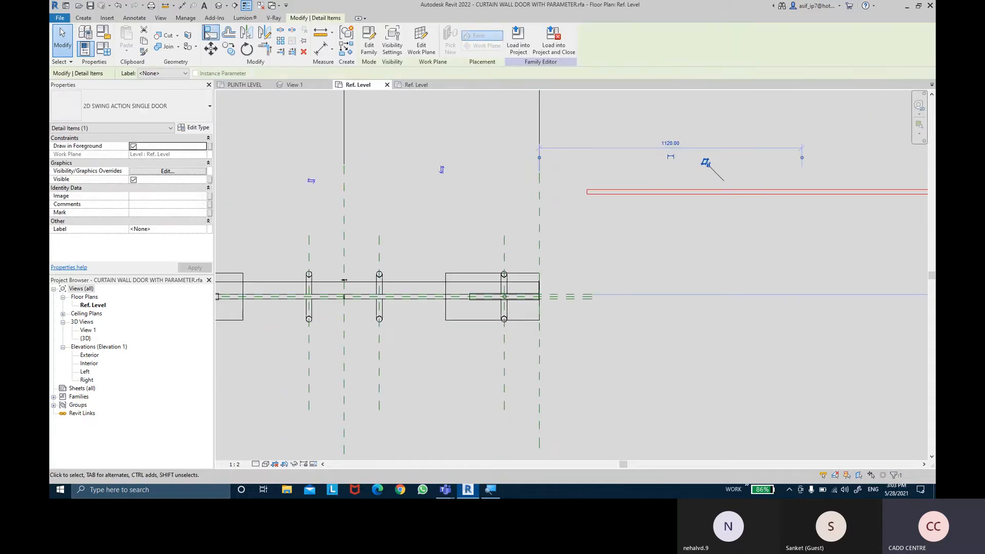
pyautogui.press('Escape')
pyautogui.scroll(4, 582, 301)
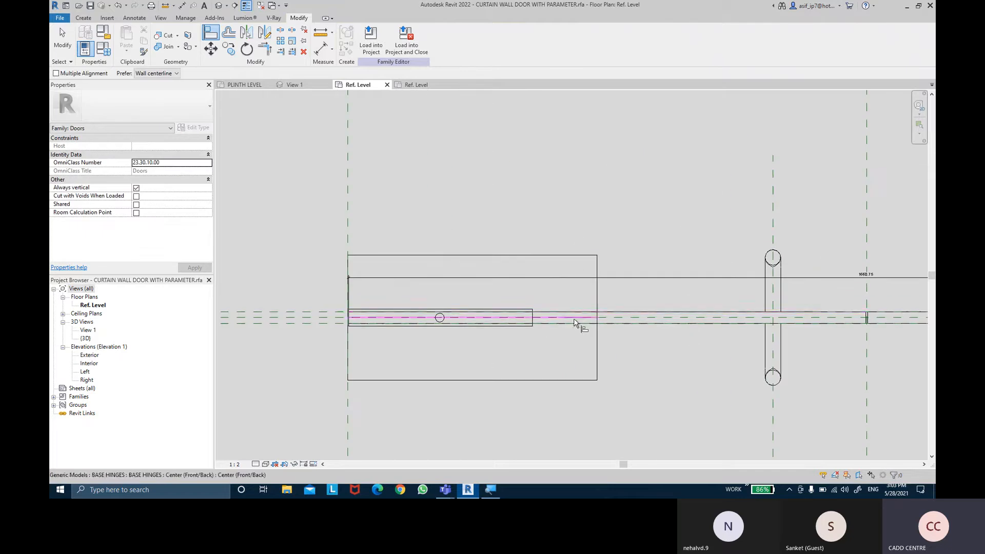
pyautogui.scroll(2, 623, 319)
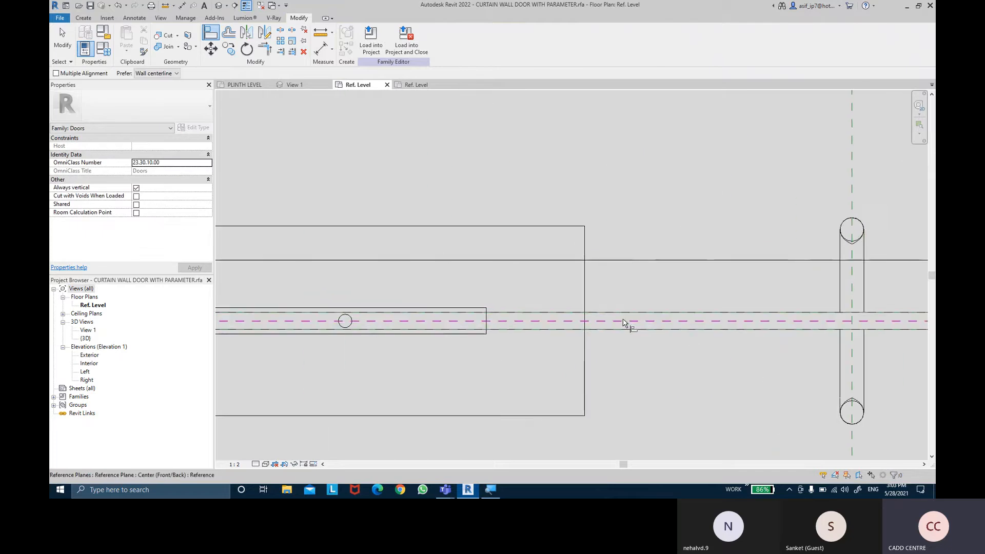
pyautogui.click(623, 321)
pyautogui.scroll(-5, 652, 226)
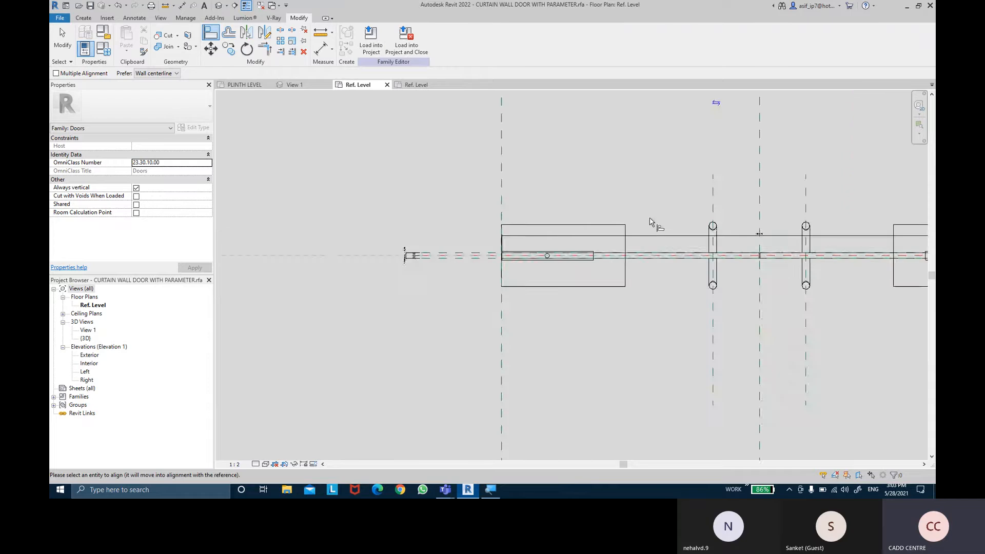
pyautogui.scroll(5, 431, 268)
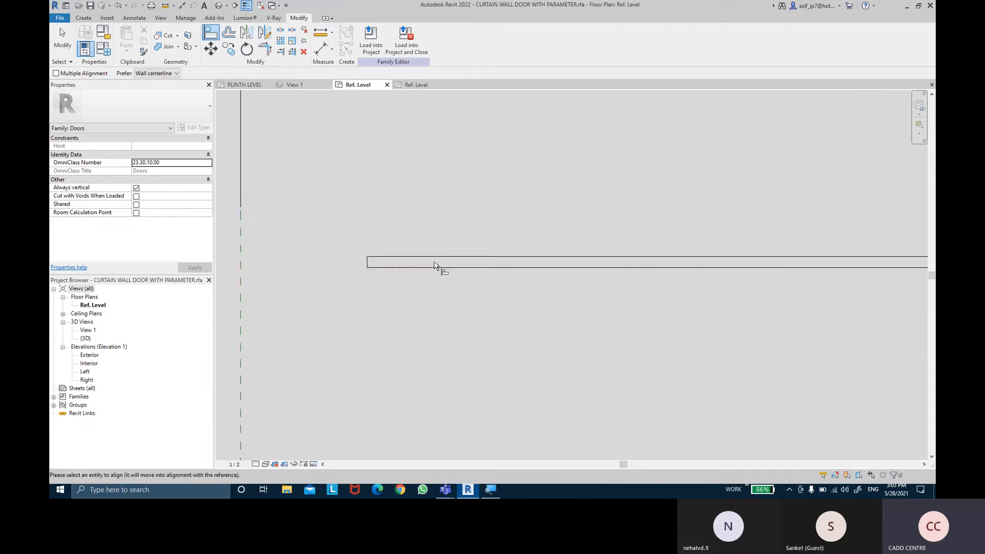
pyautogui.scroll(3, 376, 267)
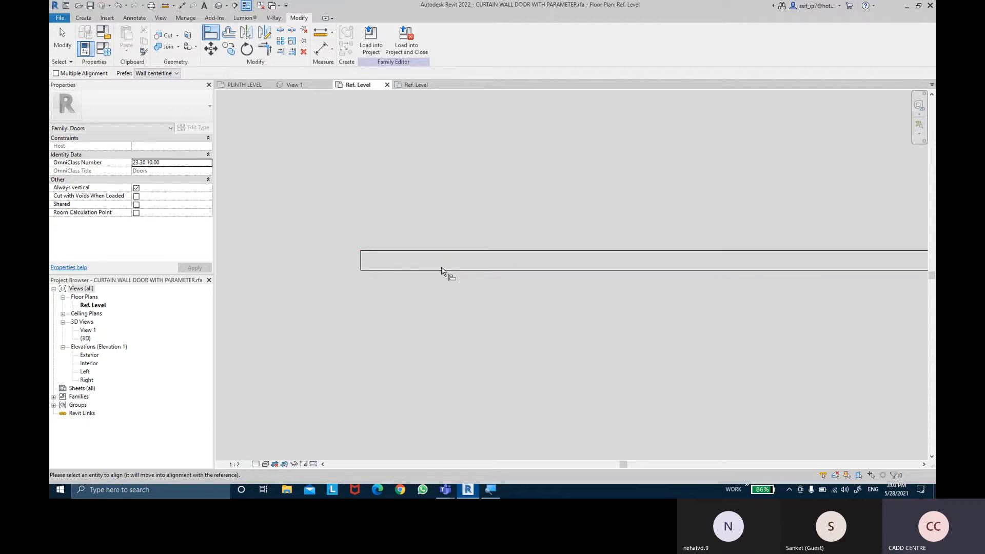
pyautogui.scroll(-1, 457, 265)
pyautogui.scroll(-3, 456, 265)
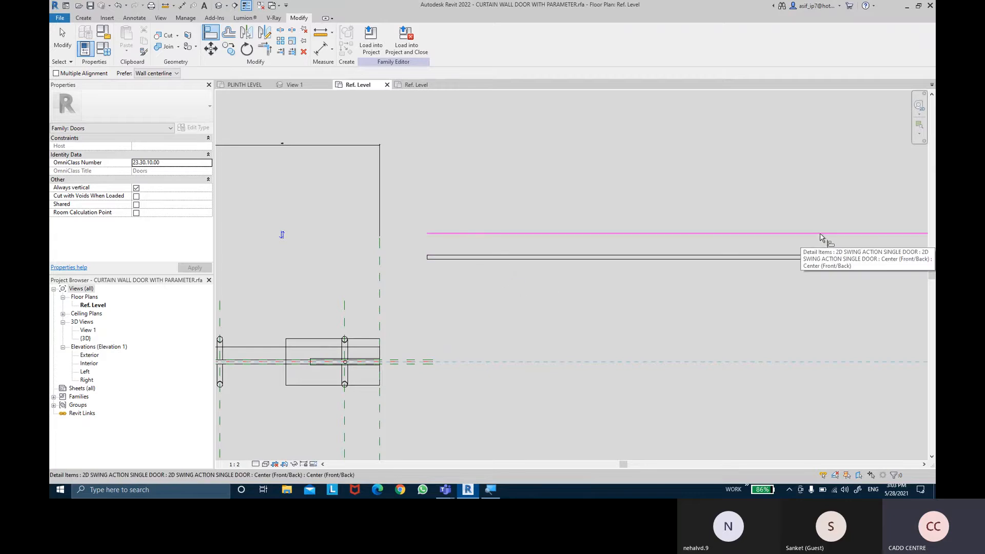
pyautogui.click(820, 238)
pyautogui.scroll(3, 429, 397)
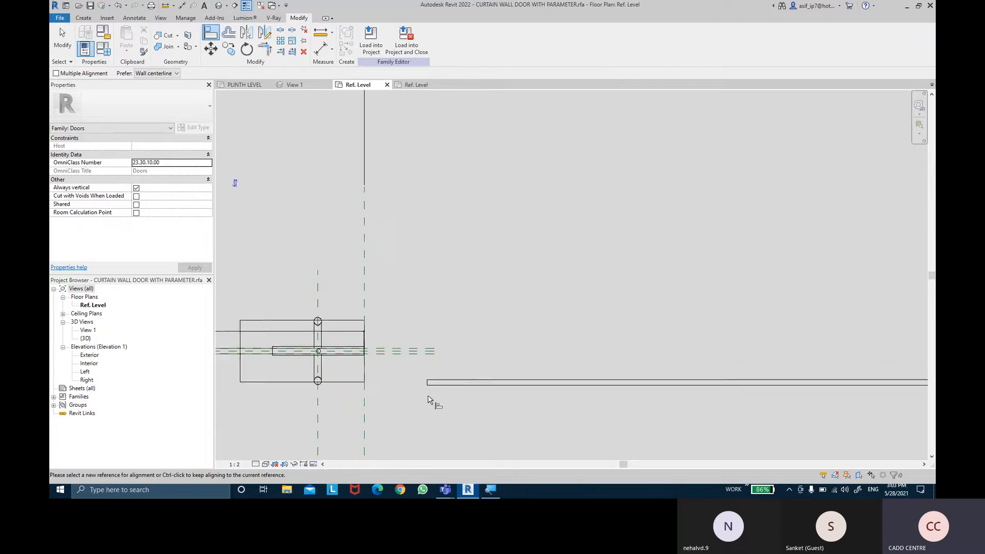
pyautogui.moveTo(452, 393); pyautogui.dragTo(509, 368, button='middle')
pyautogui.press('Escape')
pyautogui.press('Escape')
# - Move the detail item from its upper-left corner onto the upper outer endpoint of the left glass panel
pyautogui.click(210, 49)
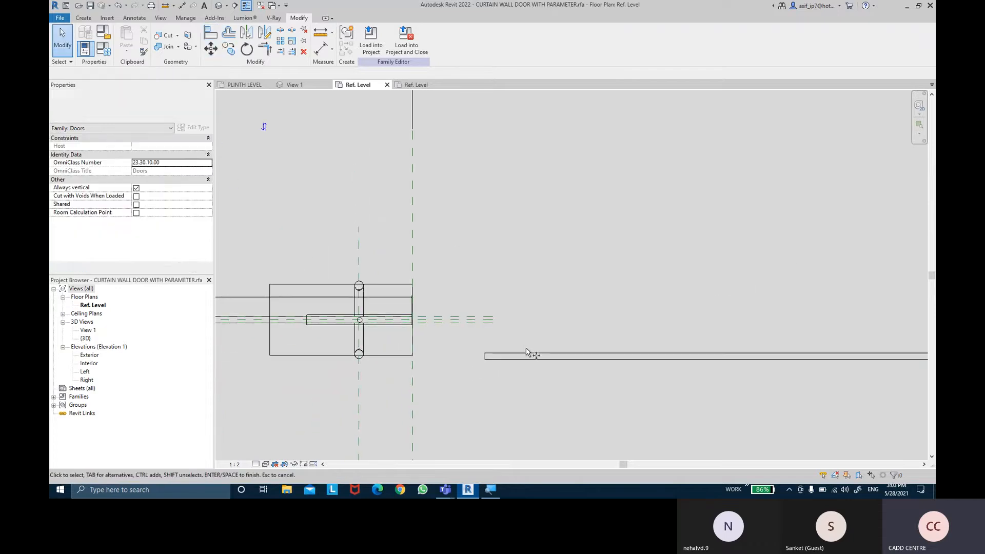
pyautogui.scroll(3, 429, 356)
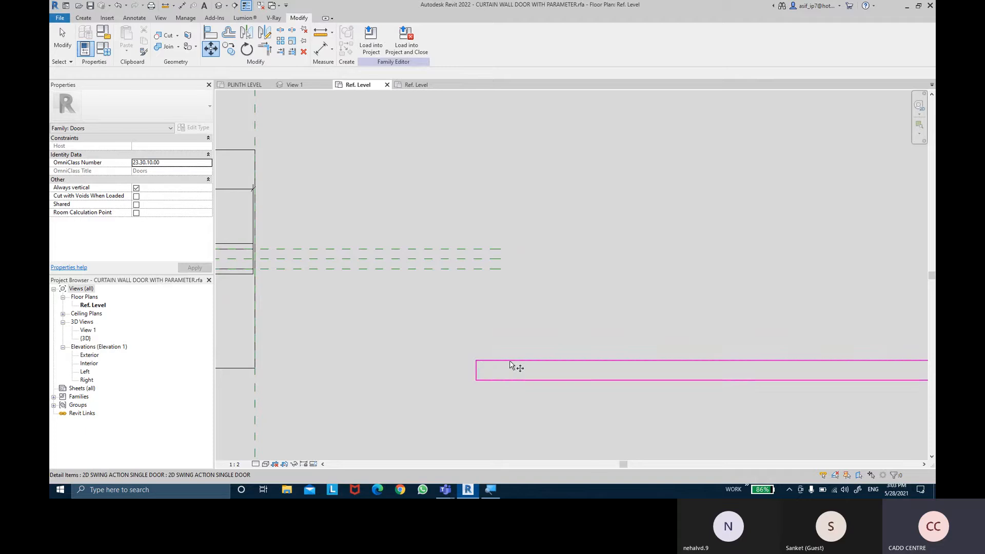
pyautogui.click(477, 362)
pyautogui.click(476, 361)
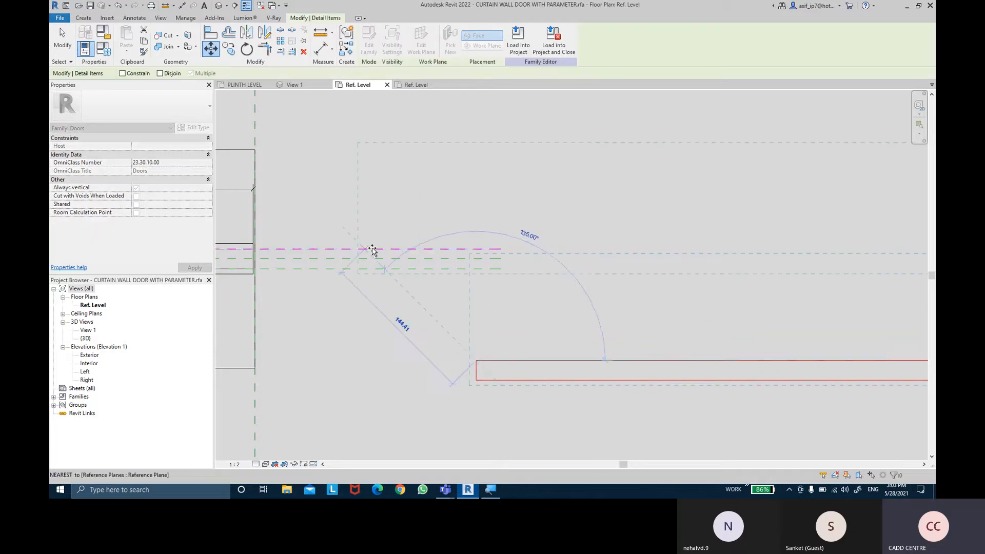
pyautogui.scroll(-3, 349, 255)
pyautogui.moveTo(349, 257); pyautogui.dragTo(744, 289, button='middle')
pyautogui.moveTo(331, 279); pyautogui.dragTo(892, 288, button='middle')
pyautogui.scroll(5, 493, 276)
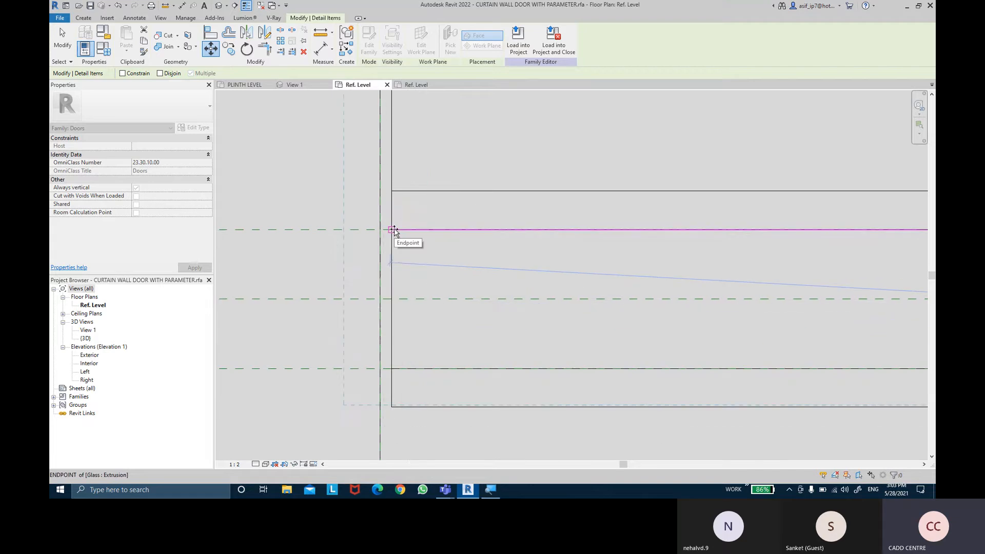
pyautogui.click(440, 272)
pyautogui.scroll(-4, 474, 294)
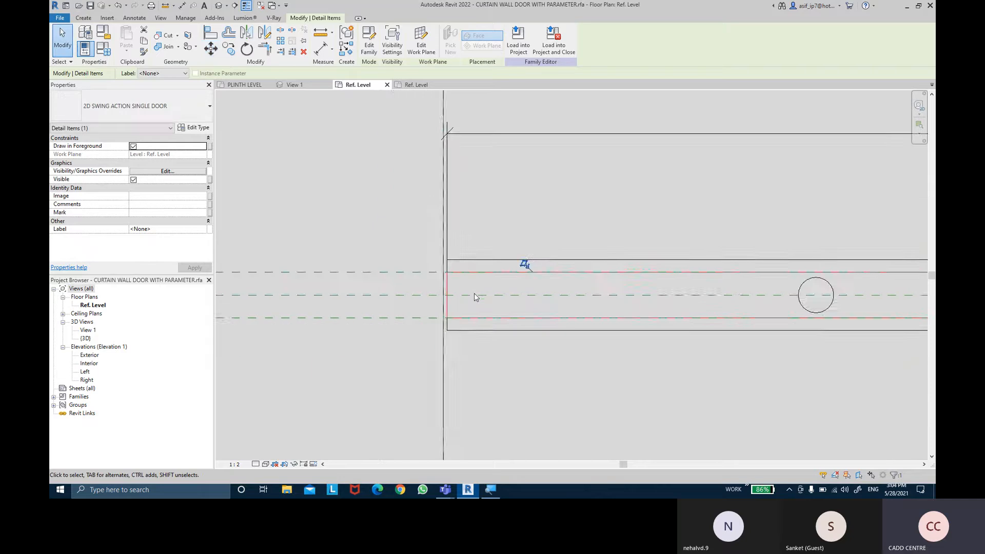
# - Rotate the detail item 90° counterclockwise about the midpoint of the left top hinge, so it points upward from the door
pyautogui.moveTo(638, 280); pyautogui.dragTo(476, 291, button='middle')
pyautogui.scroll(-3, 475, 290)
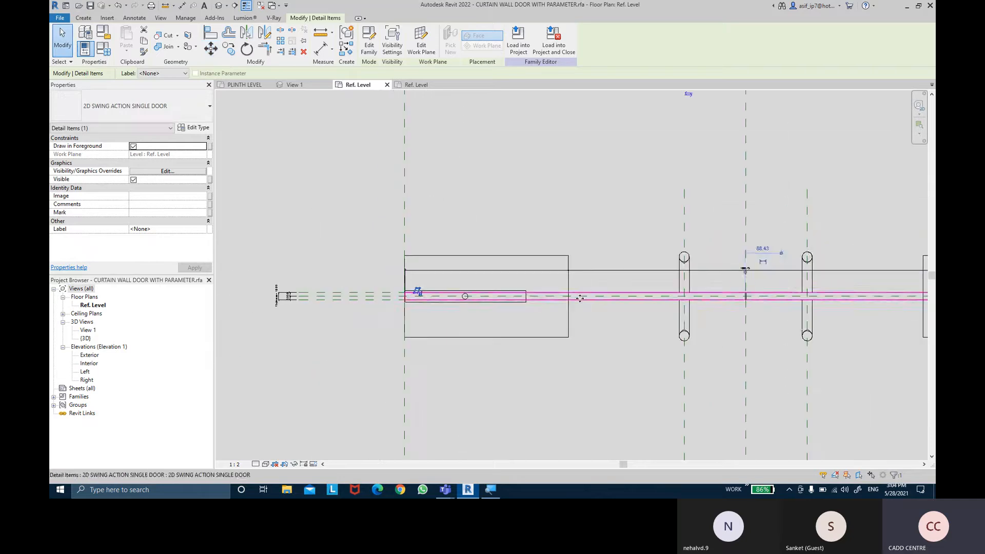
pyautogui.click(626, 306)
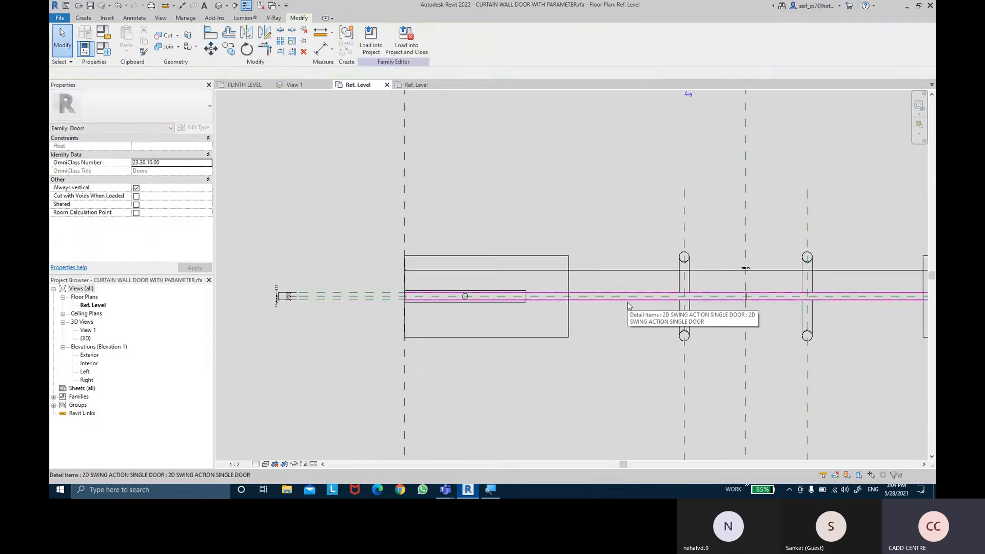
pyautogui.click(628, 305)
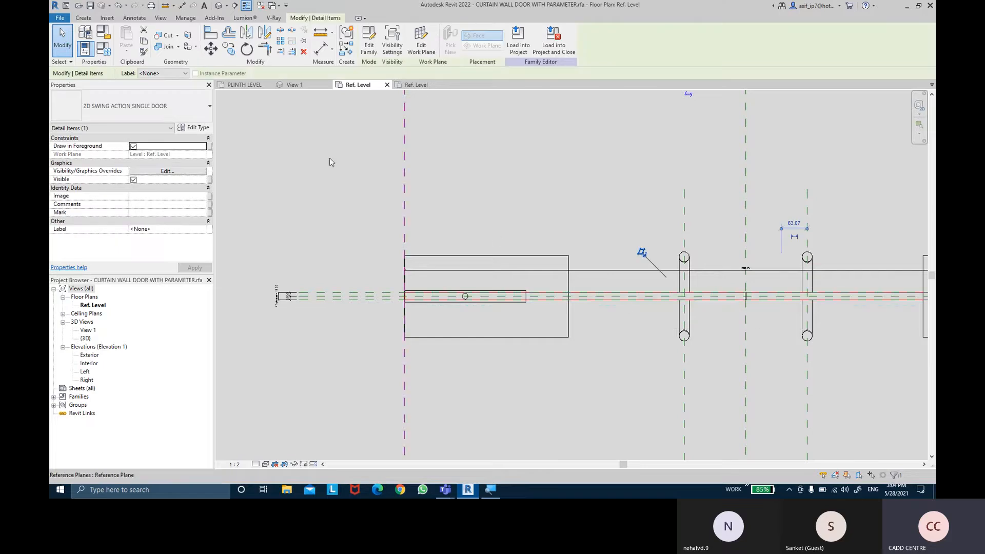
pyautogui.click(247, 52)
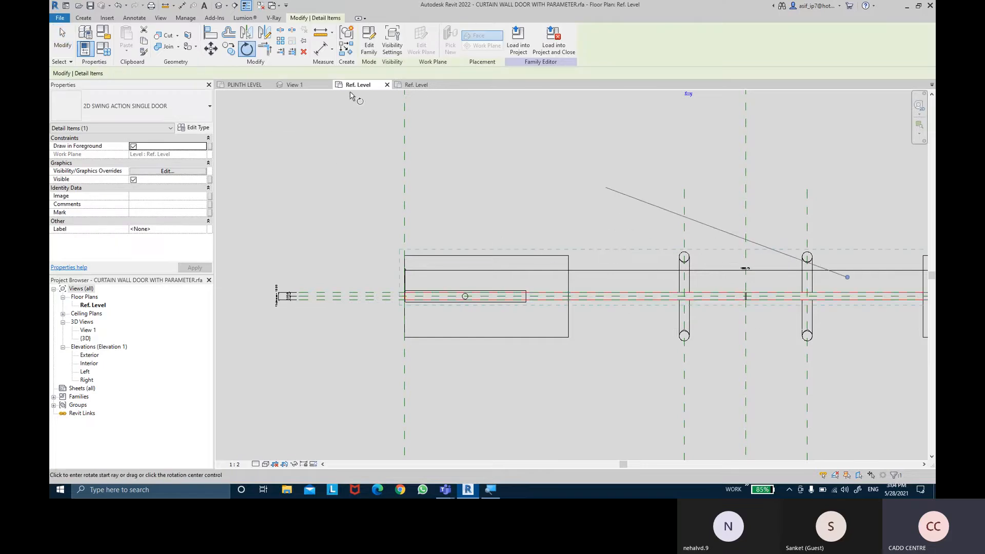
pyautogui.scroll(5, 459, 318)
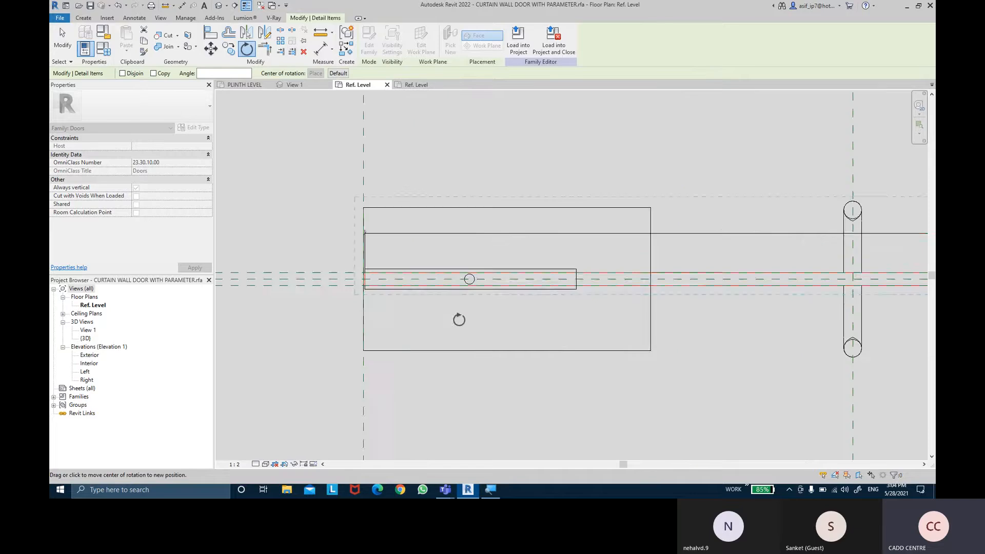
pyautogui.click(465, 296)
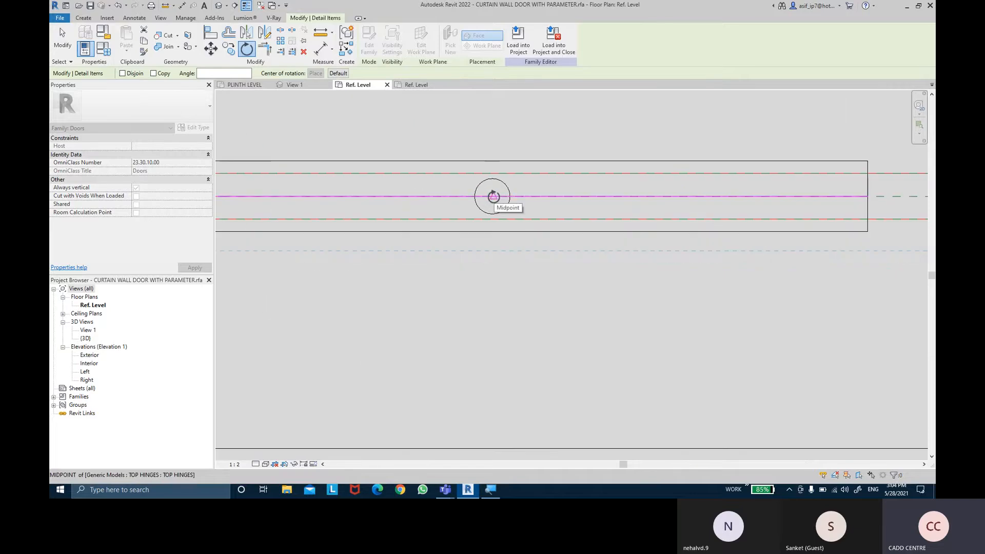
pyautogui.click(492, 197)
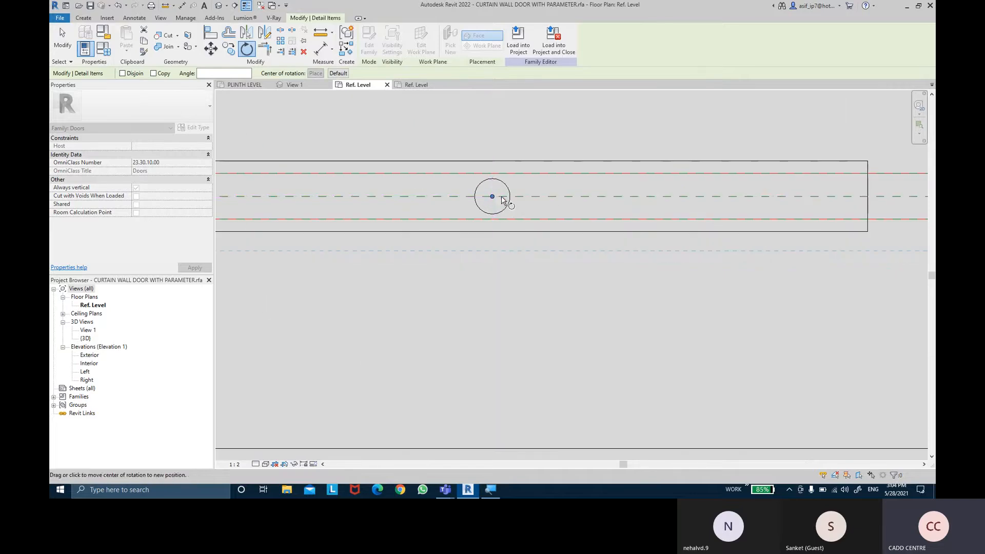
pyautogui.click(573, 204)
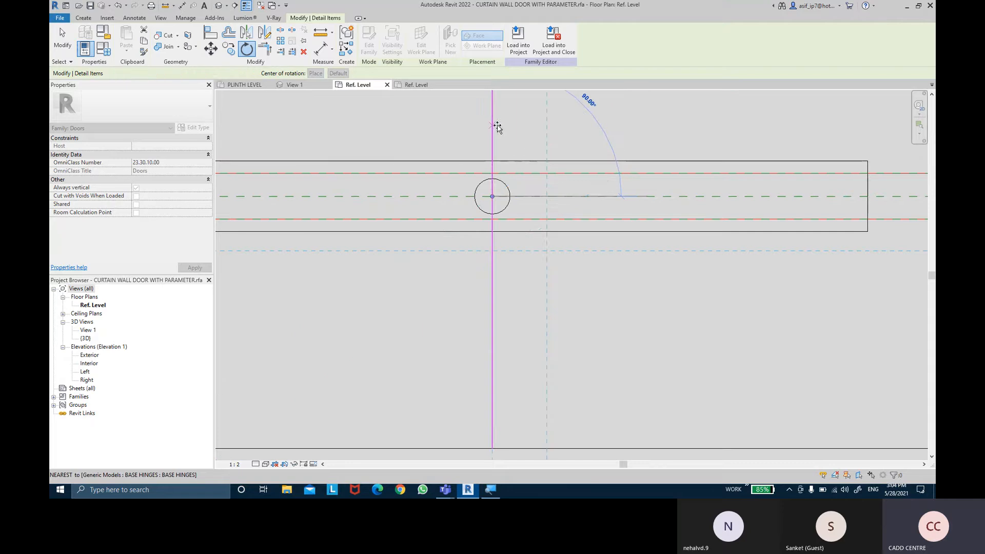
pyautogui.click(497, 126)
pyautogui.scroll(-5, 459, 234)
pyautogui.press('Escape')
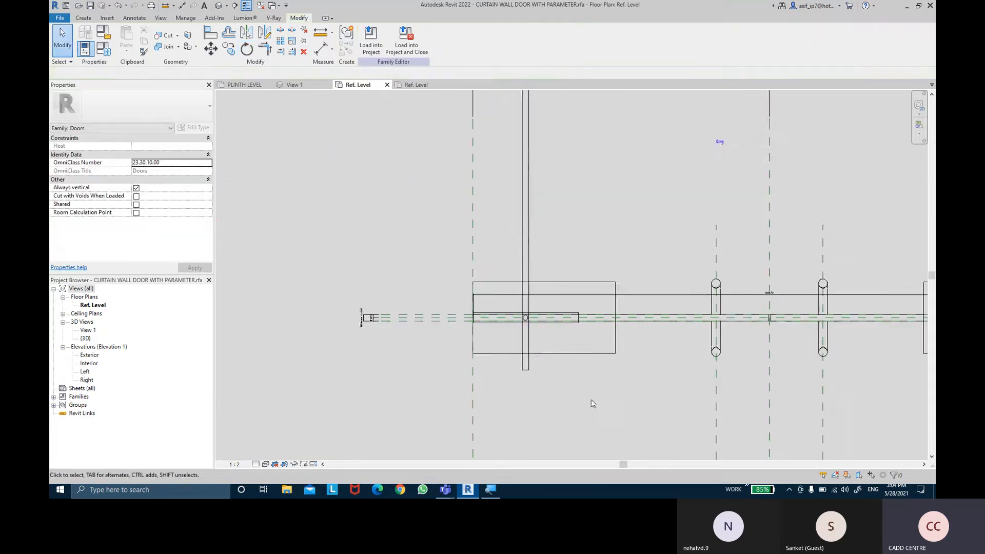
# - Align the rotated detail item's Center (Front/Back) reference with the vertical reference plane at the door's left end
pyautogui.scroll(-5, 591, 399)
pyautogui.moveTo(605, 198); pyautogui.dragTo(560, 160, button='middle')
pyautogui.scroll(2, 559, 206)
pyautogui.moveTo(560, 314)
pyautogui.mouseDown(button='middle')
pyautogui.moveTo(550, 274)
pyautogui.moveTo(555, 309)
pyautogui.mouseUp(button='middle')
pyautogui.click(210, 33)
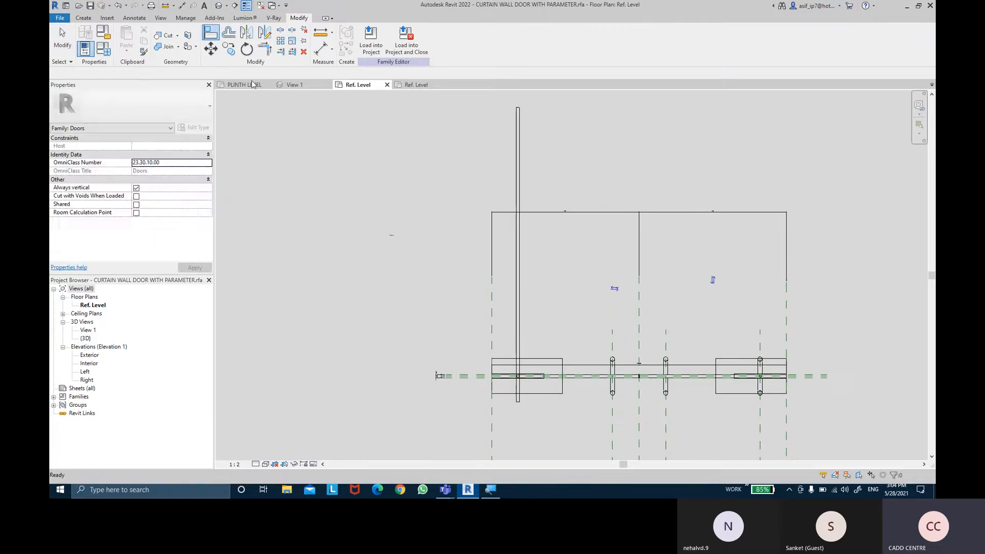
pyautogui.click(490, 322)
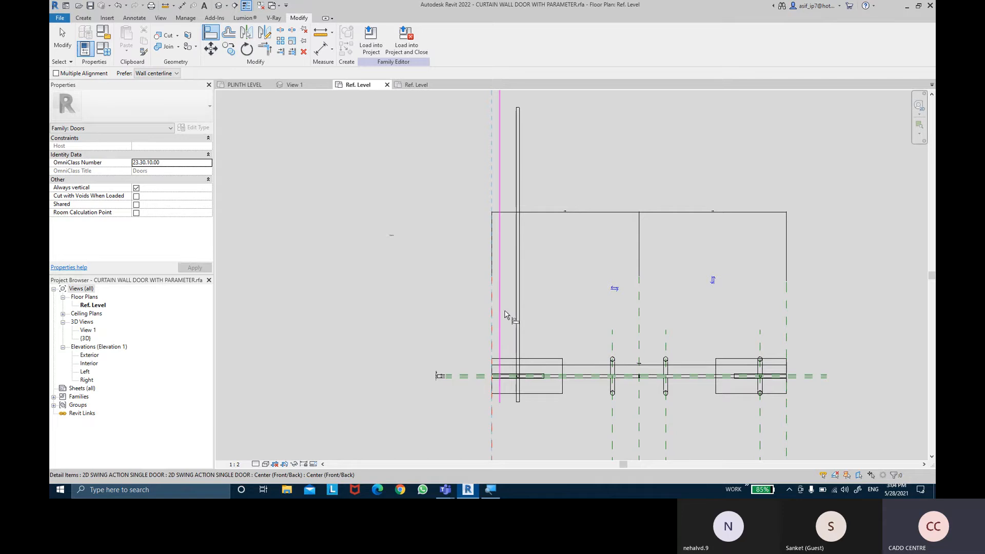
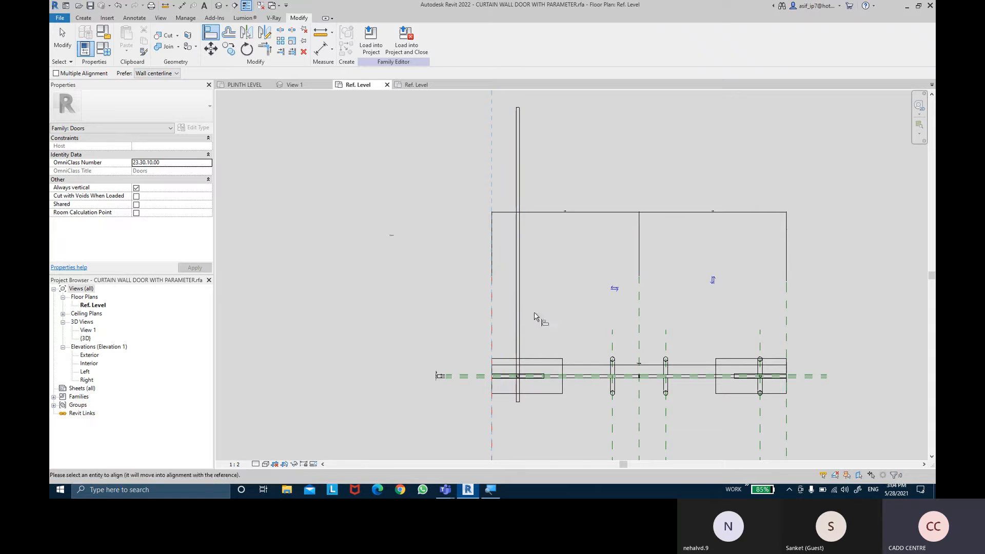
# - Place an aligned dimension between the vertical reference plane at the door's left end and the swing panel's left edge
pyautogui.press('Escape')
pyautogui.moveTo(535, 315); pyautogui.dragTo(507, 293, button='middle')
pyautogui.click(321, 50)
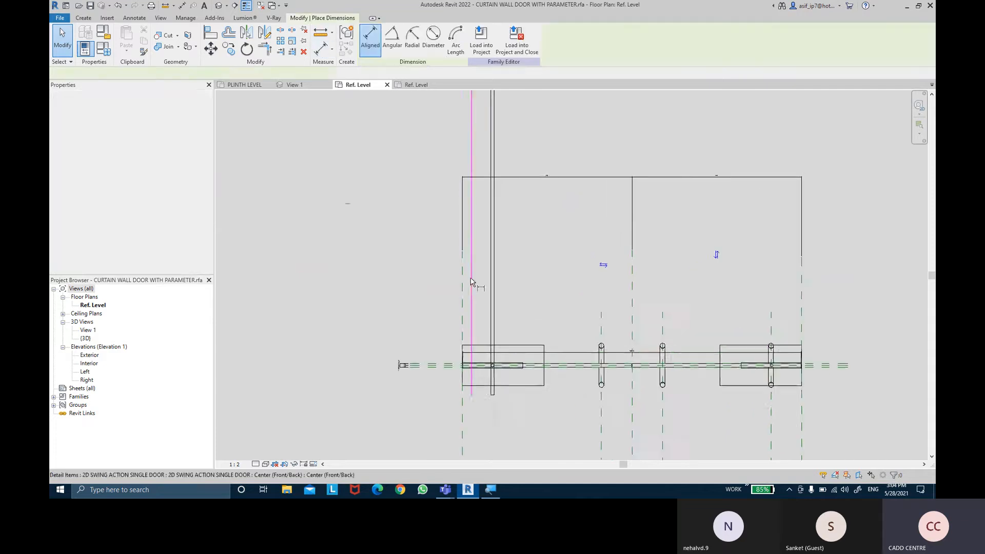
pyautogui.scroll(3, 482, 318)
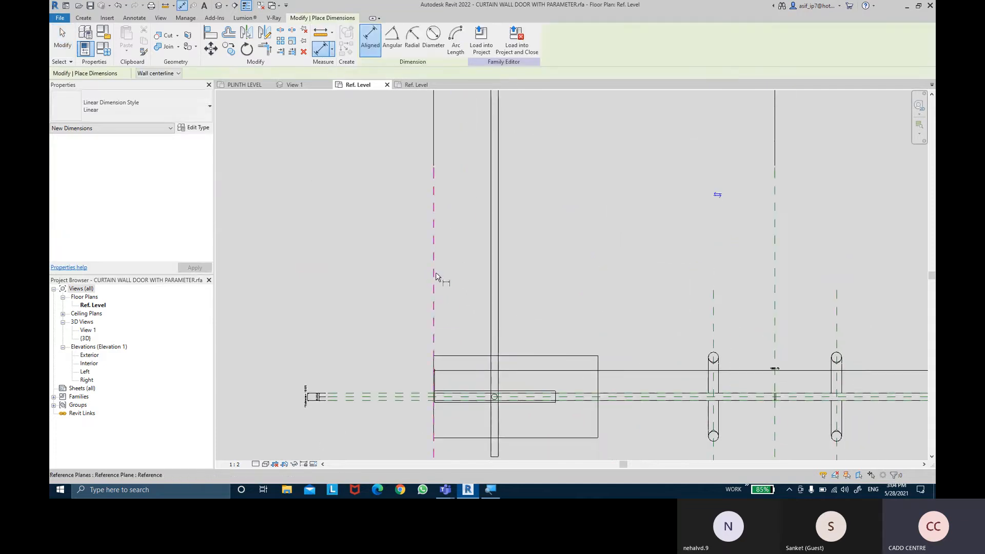
pyautogui.click(435, 276)
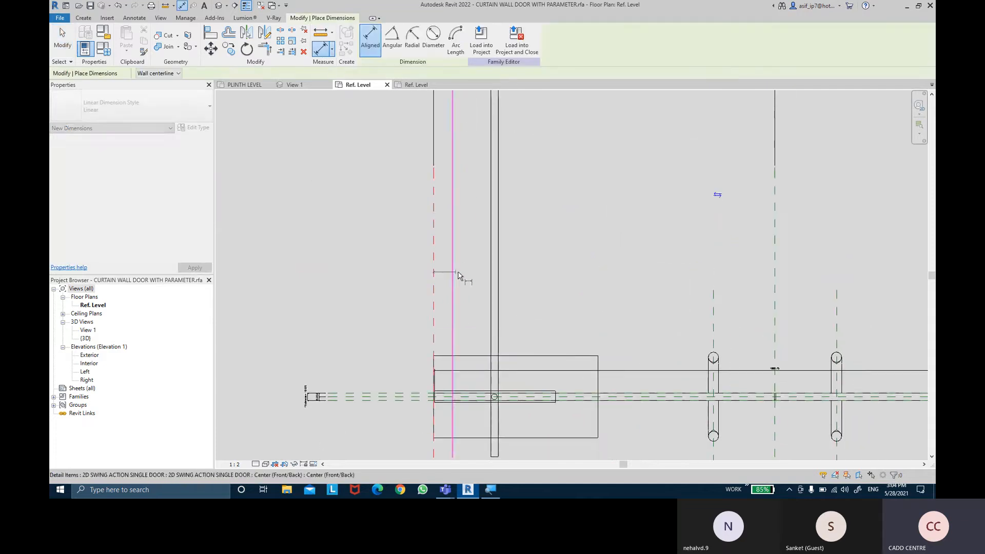
pyautogui.click(490, 277)
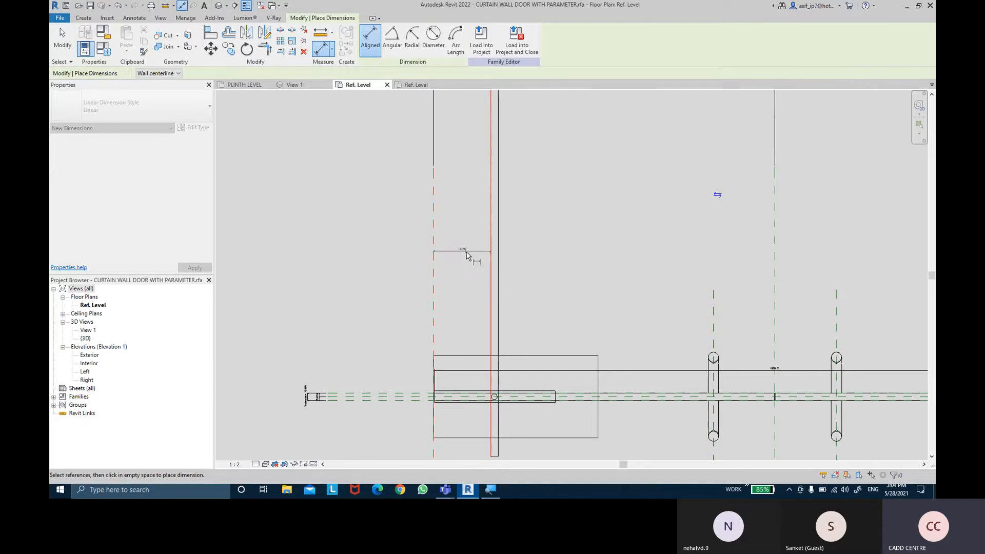
pyautogui.click(469, 264)
pyautogui.scroll(2, 469, 273)
pyautogui.press('Escape')
pyautogui.press('Escape')
pyautogui.scroll(-2, 467, 275)
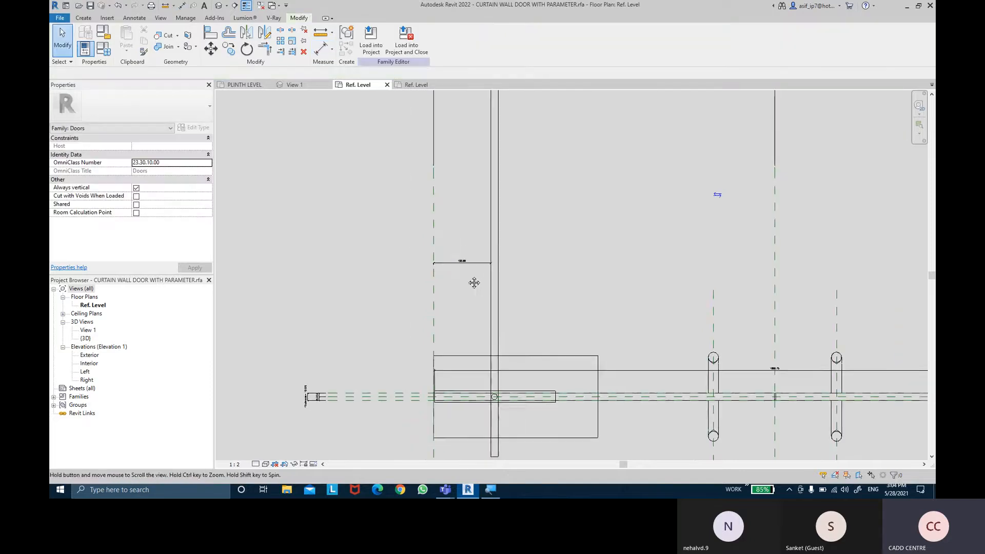
# - Label the dimension between the left reference plane and the swing panel with the ROTATOR OFFSET parameter
pyautogui.scroll(2, 474, 282)
pyautogui.click(470, 245)
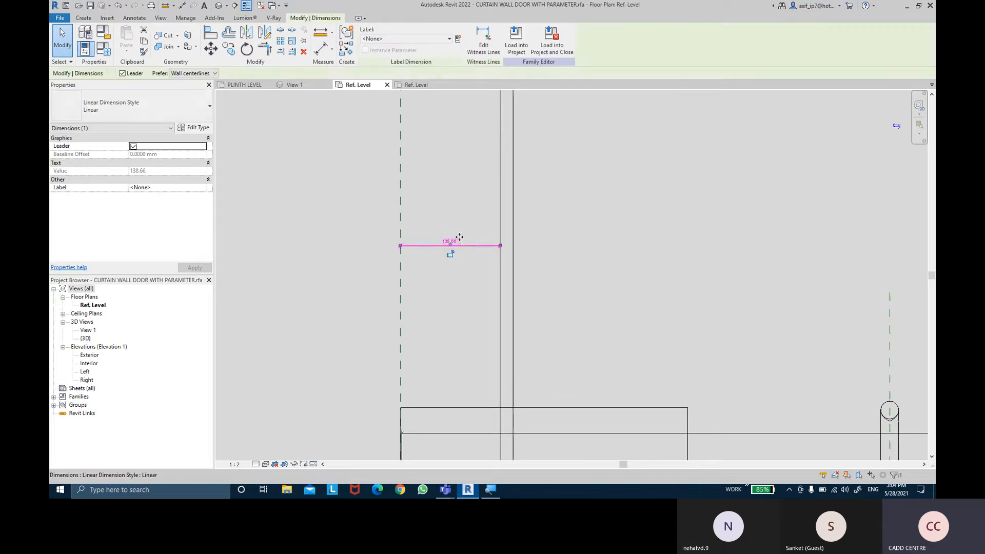
pyautogui.click(390, 38)
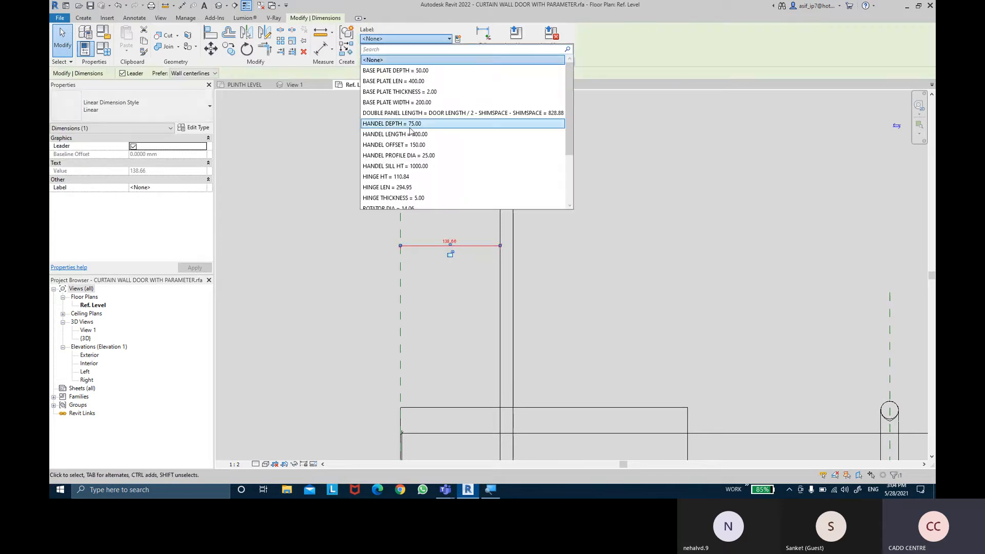
pyautogui.scroll(-3, 410, 132)
pyautogui.scroll(1, 411, 132)
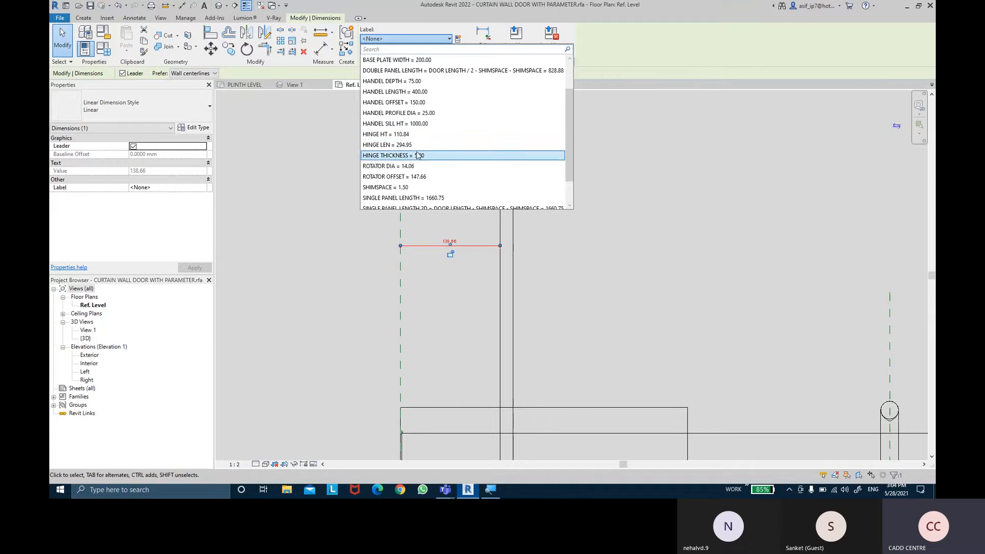
pyautogui.click(425, 179)
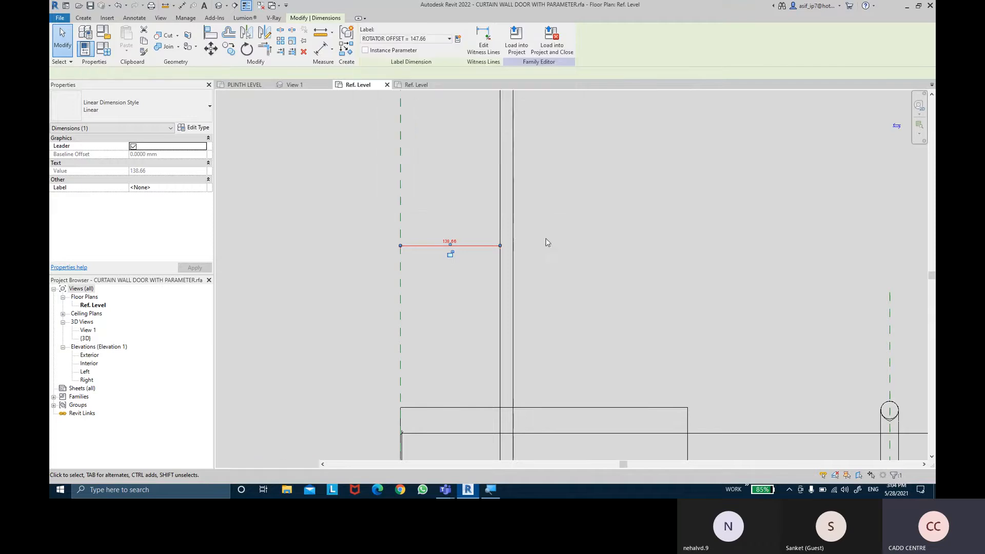
pyautogui.click(570, 247)
pyautogui.scroll(-1, 572, 248)
pyautogui.moveTo(578, 252); pyautogui.dragTo(575, 239, button='middle')
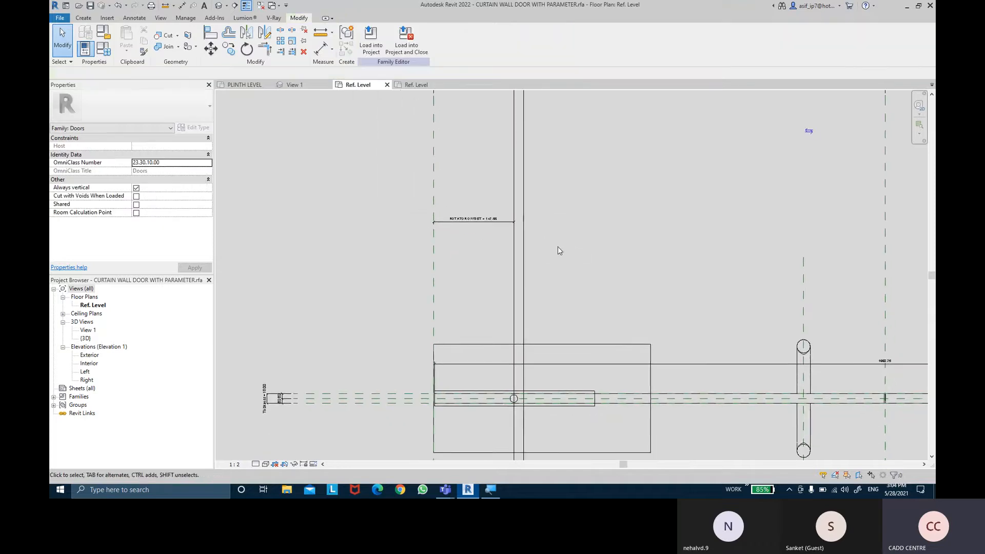
# - Check which family parameter the TOP HINGES type's ROTATOR OFFSET is associated with
pyautogui.scroll(3, 513, 331)
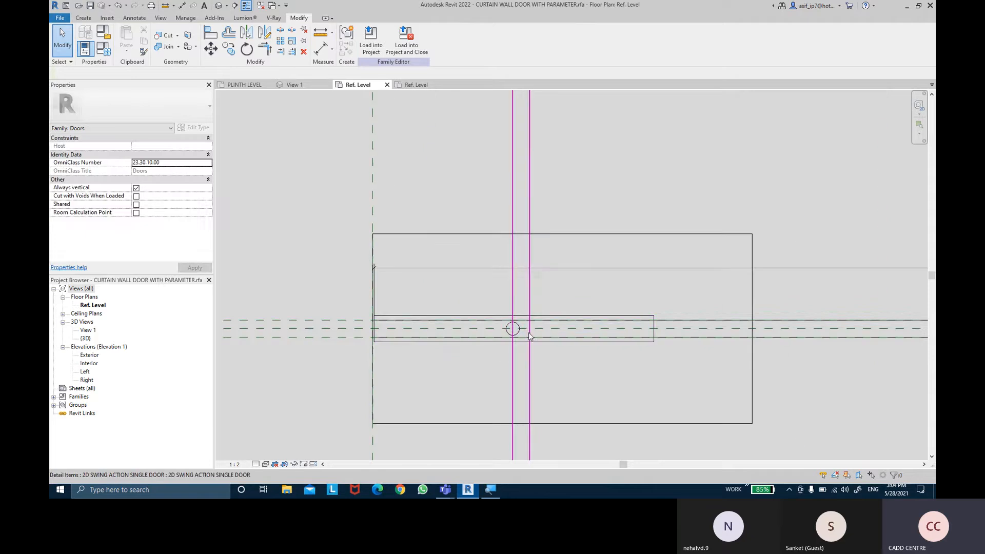
pyautogui.click(562, 339)
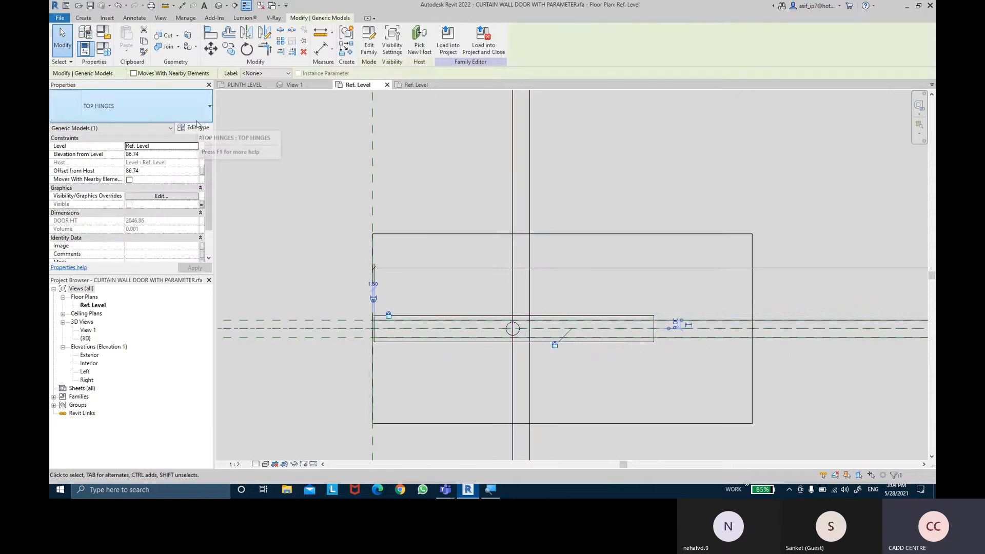
pyautogui.click(197, 126)
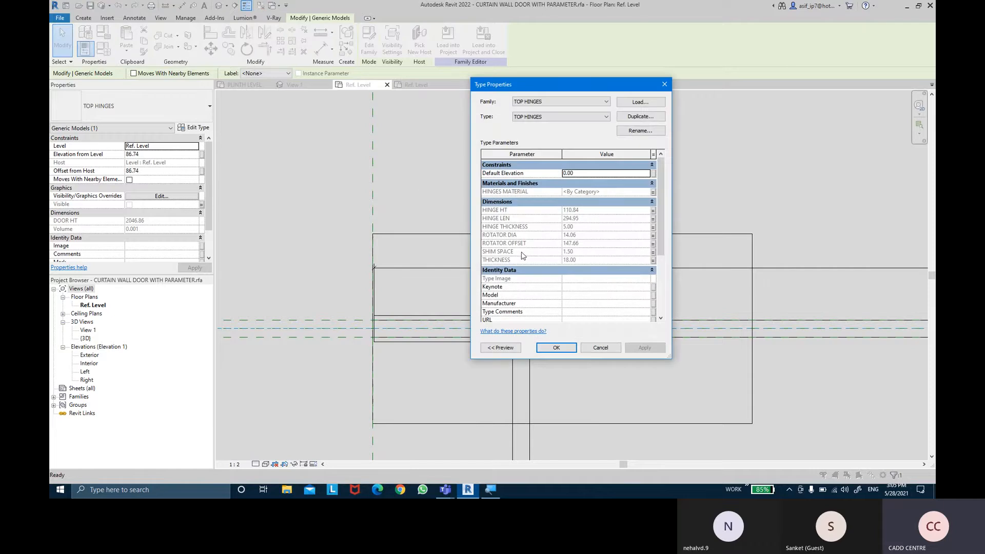
pyautogui.click(654, 244)
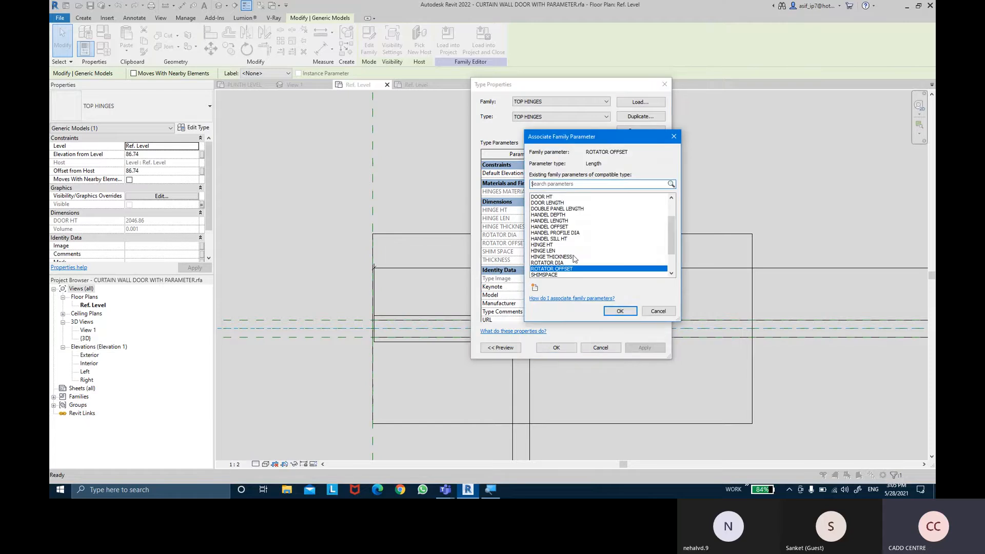
pyautogui.click(620, 311)
pyautogui.click(557, 347)
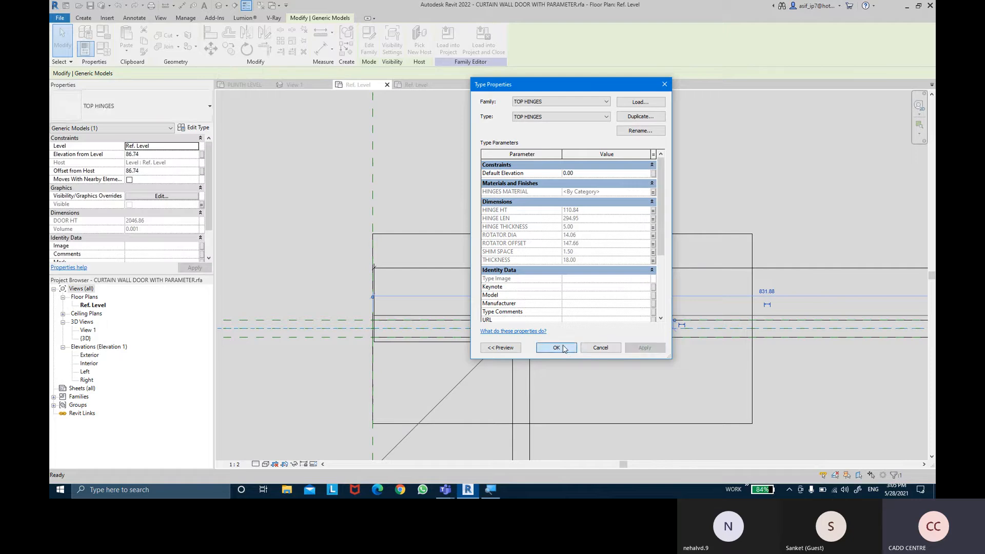
# - Undo the ROTATOR OFFSET labelling of the swing panel's dimension
pyautogui.scroll(-3, 617, 239)
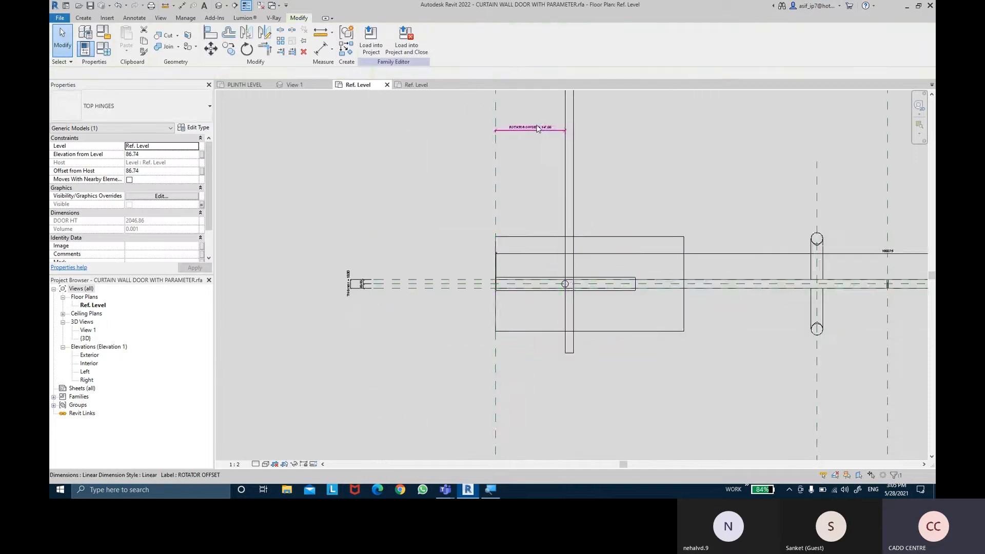
pyautogui.scroll(4, 562, 137)
pyautogui.press('Escape')
pyautogui.scroll(-4, 563, 137)
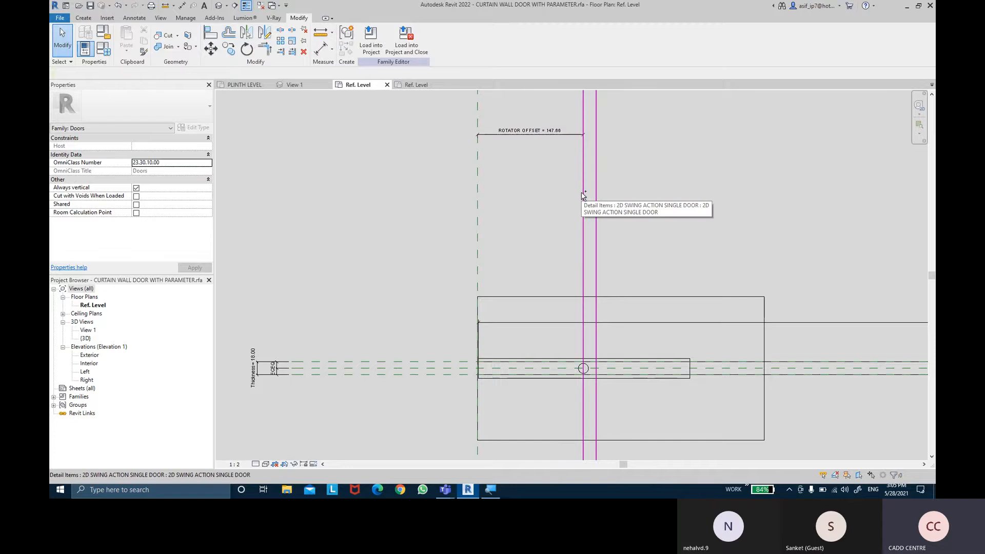
pyautogui.scroll(2, 574, 213)
pyautogui.scroll(-2, 574, 216)
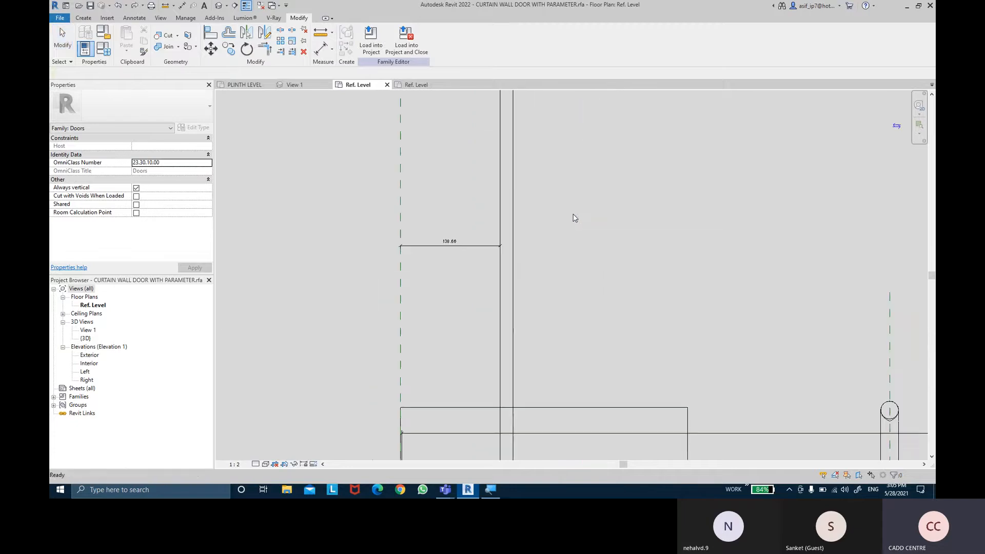
pyautogui.scroll(-1, 545, 262)
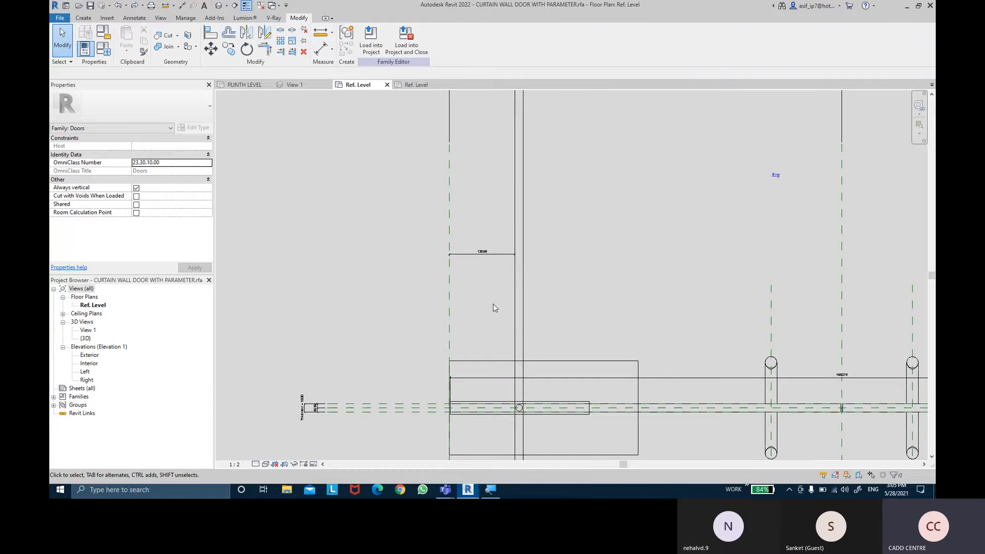
# - Inspect the unlabelled dimension between the left reference plane and the swing panel, including its length constraint option
pyautogui.click(494, 255)
pyautogui.scroll(1, 496, 287)
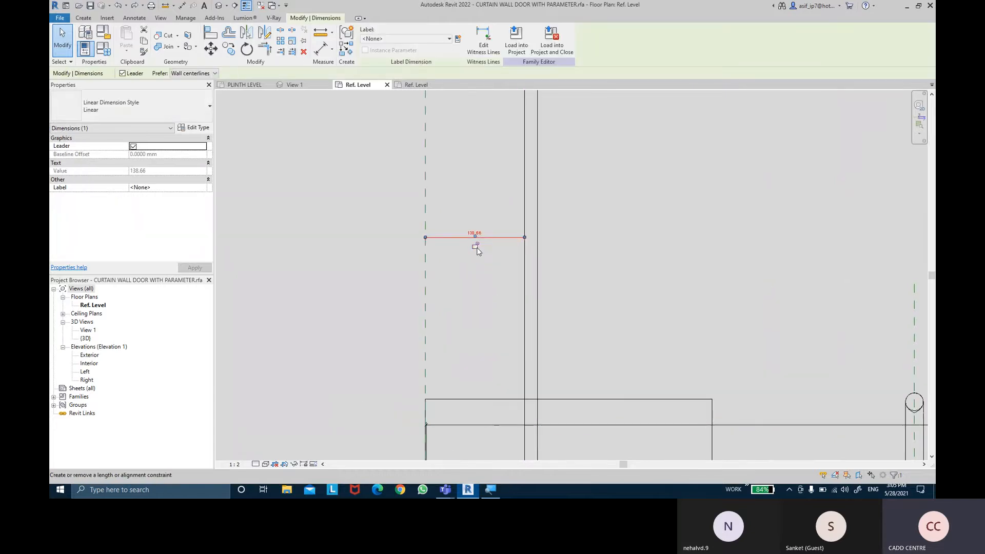
pyautogui.scroll(-1, 481, 251)
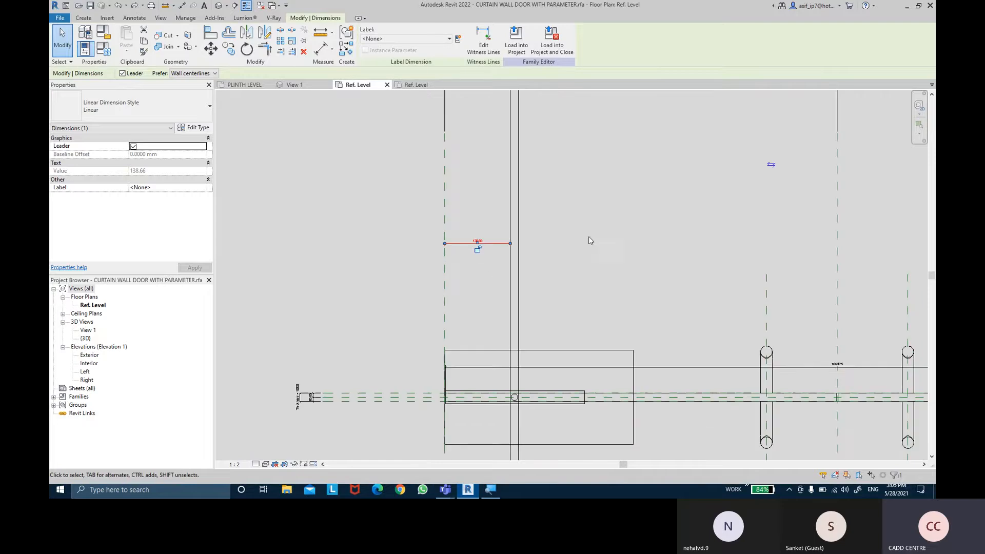
pyautogui.click(589, 235)
pyautogui.moveTo(588, 228); pyautogui.dragTo(550, 198, button='middle')
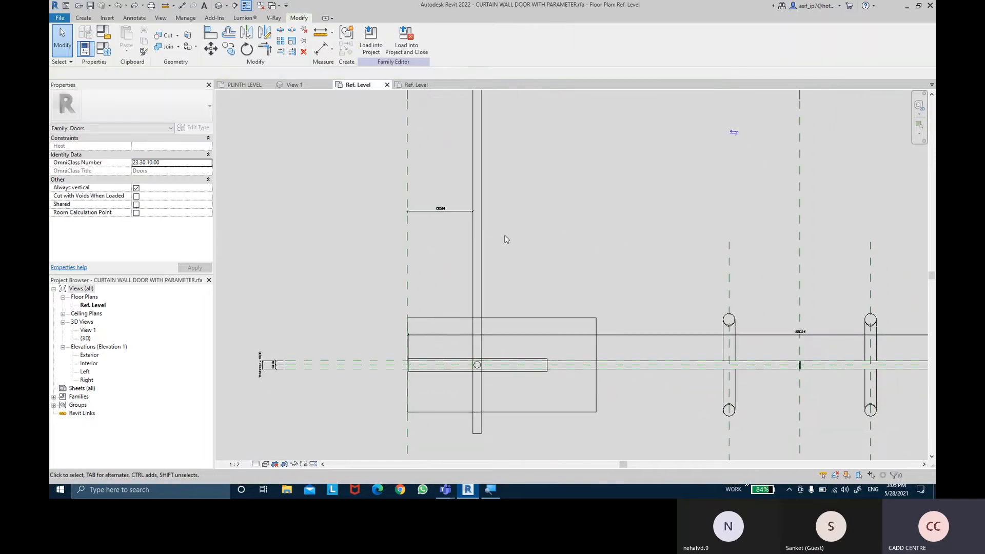
pyautogui.click(444, 212)
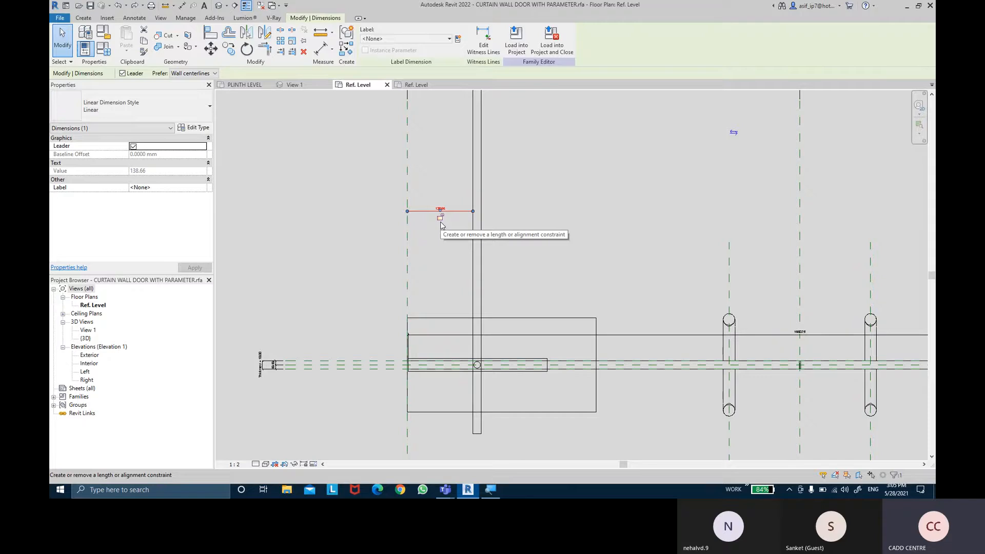
pyautogui.click(515, 232)
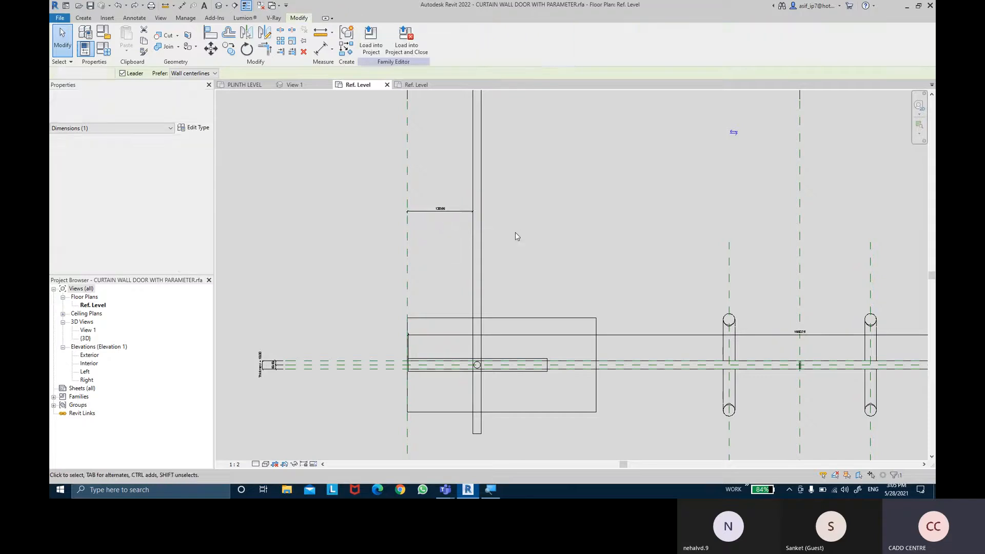
# - Examine how the open swing panel lines up with the left top hinge's rotator circle and the rest of the door plan
pyautogui.scroll(2, 458, 406)
pyautogui.scroll(1, 478, 365)
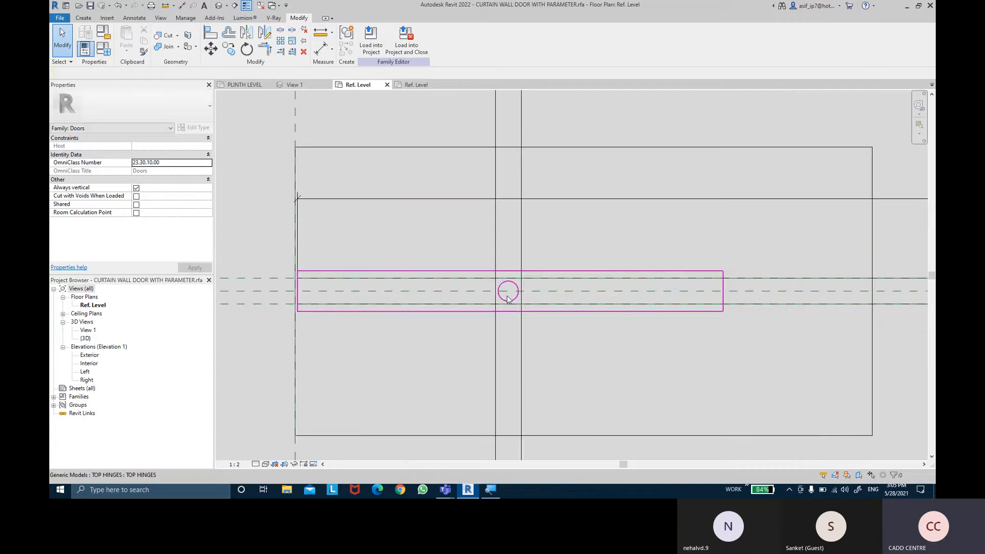
pyautogui.scroll(-5, 508, 294)
pyautogui.moveTo(538, 208); pyautogui.dragTo(475, 250, button='middle')
pyautogui.moveTo(486, 212)
pyautogui.mouseDown(button='middle')
pyautogui.moveTo(488, 226)
pyautogui.moveTo(501, 226)
pyautogui.mouseUp(button='middle')
pyautogui.scroll(1, 490, 223)
pyautogui.scroll(-2, 490, 220)
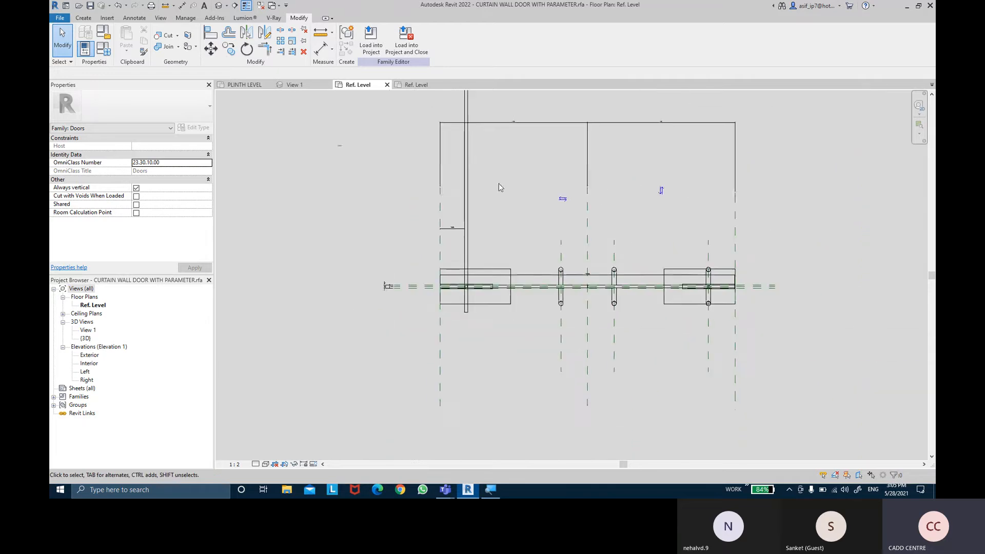
pyautogui.moveTo(499, 183); pyautogui.dragTo(518, 246, button='middle')
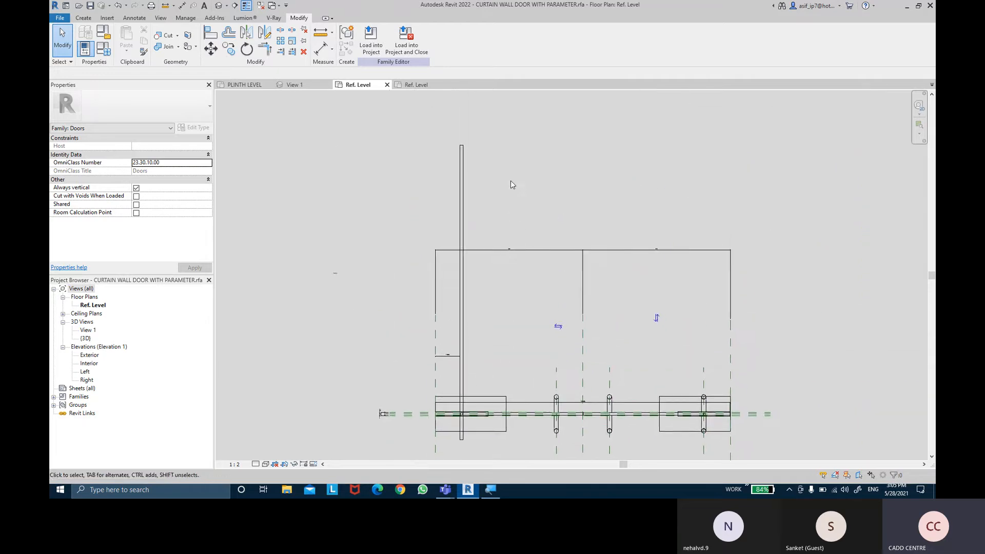
pyautogui.moveTo(510, 198); pyautogui.dragTo(529, 199, button='middle')
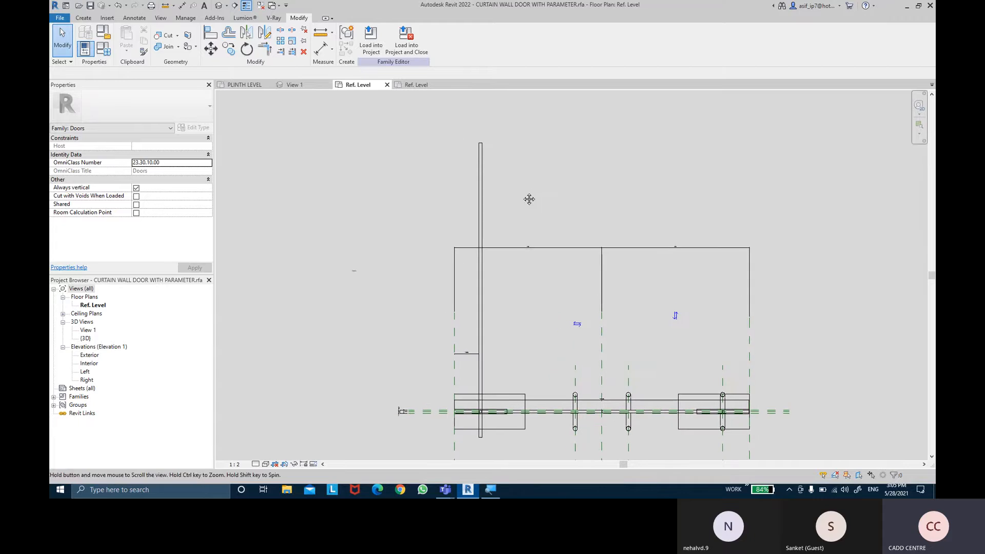
pyautogui.click(333, 51)
pyautogui.click(335, 52)
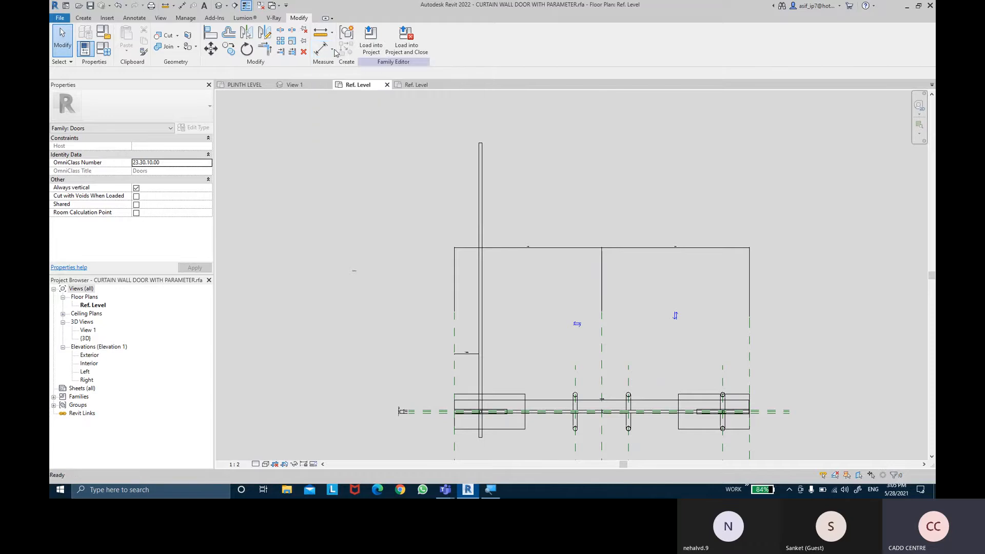
pyautogui.scroll(-1, 346, 186)
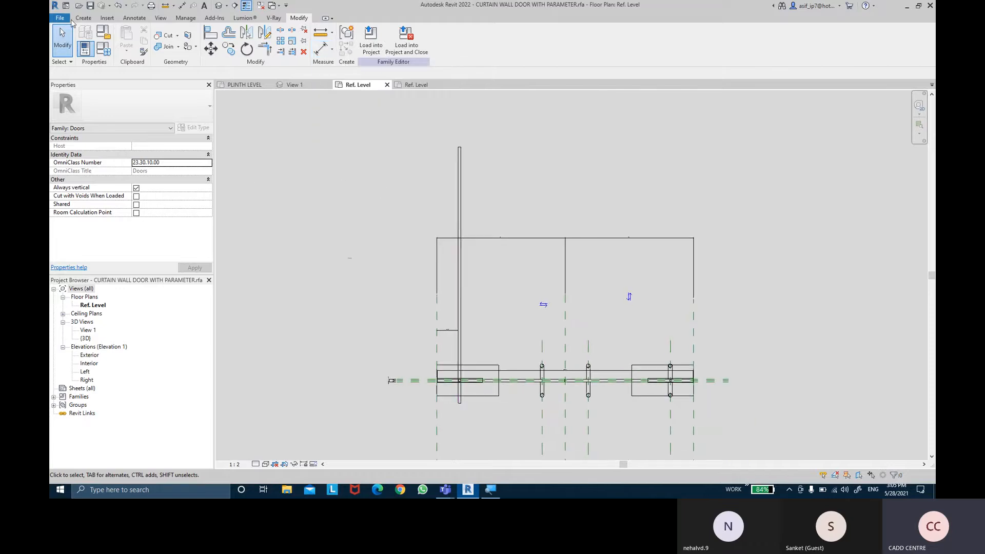
# - Draw a symbolic swing arc from the far end of the open swing panel to the right end corner of the glass
pyautogui.click(132, 19)
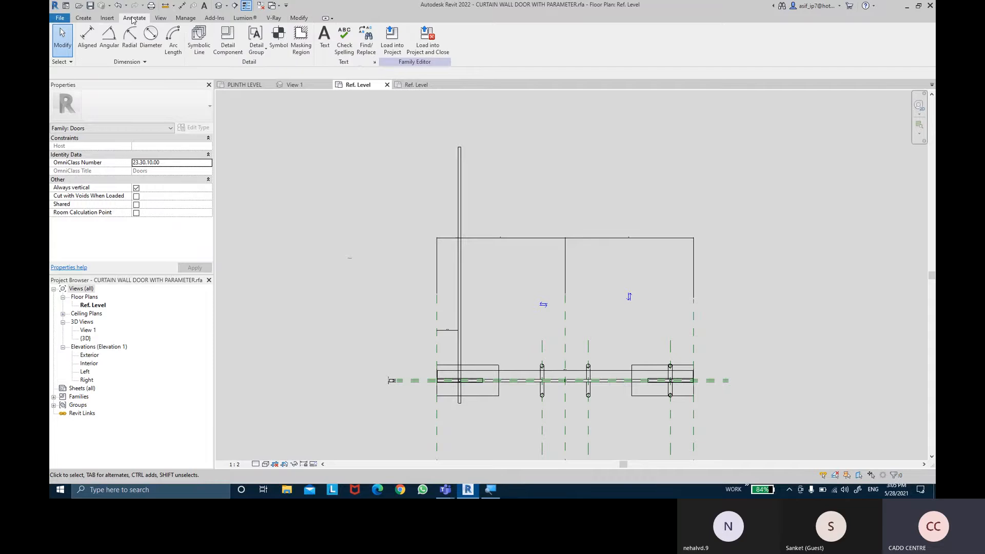
pyautogui.click(204, 56)
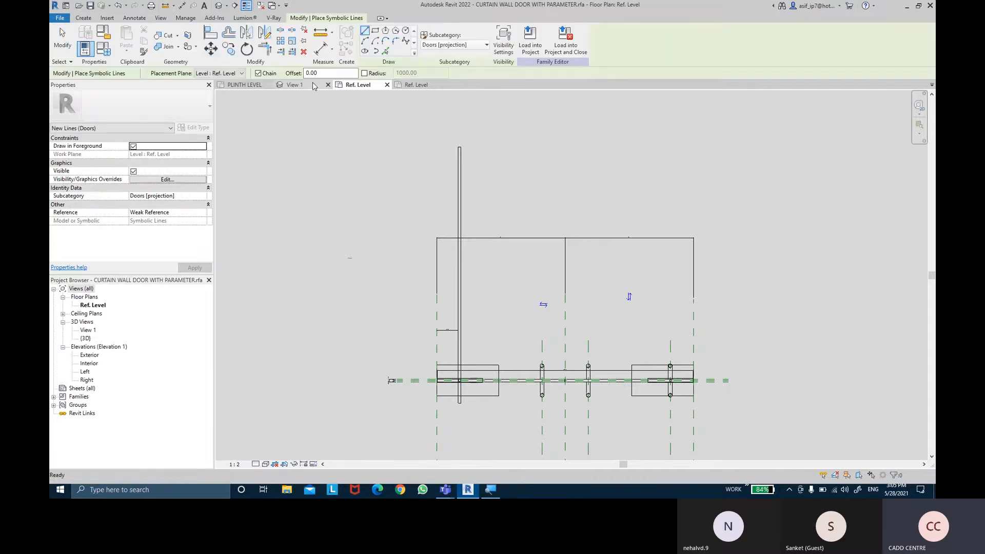
pyautogui.click(364, 41)
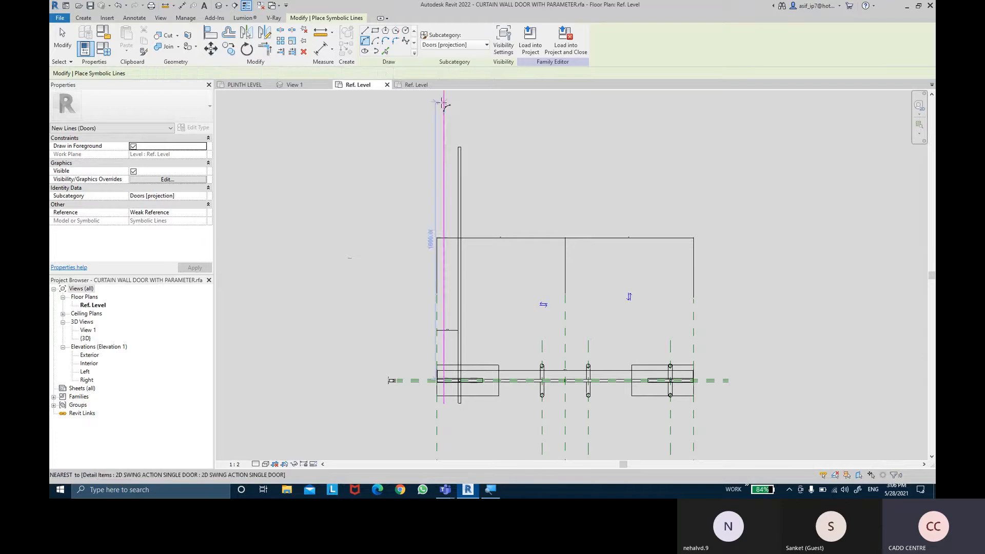
pyautogui.scroll(2, 444, 106)
pyautogui.scroll(1, 492, 146)
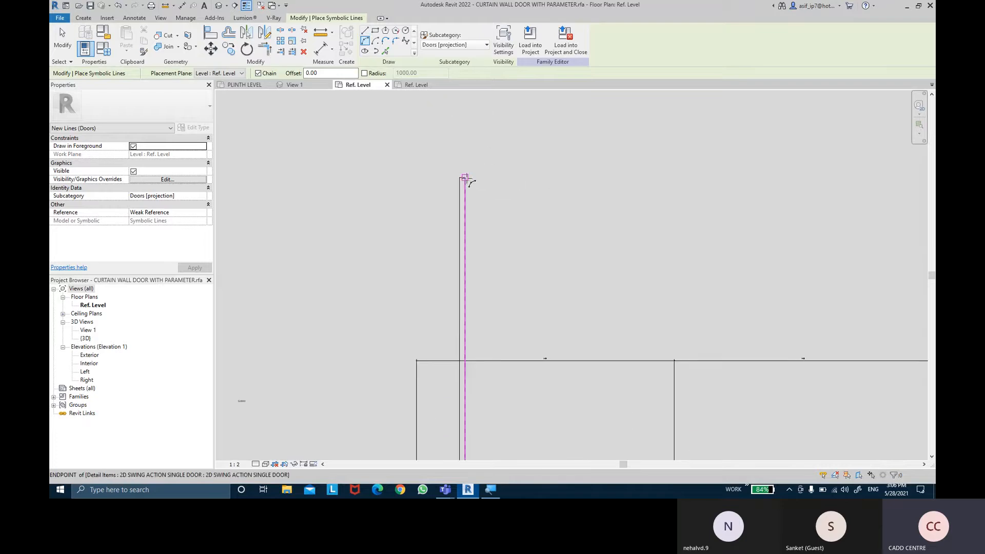
pyautogui.moveTo(666, 350); pyautogui.dragTo(438, 151, button='middle')
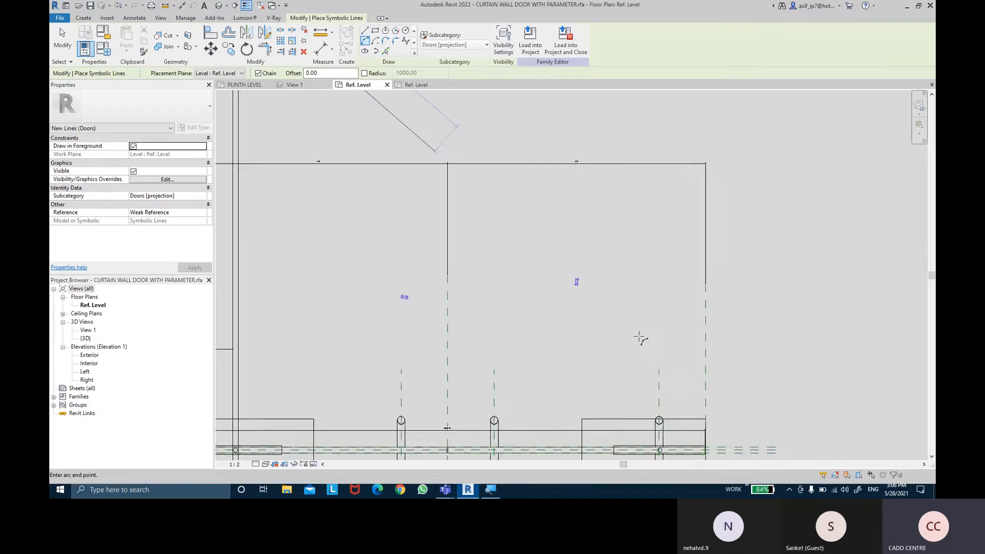
pyautogui.moveTo(639, 339); pyautogui.dragTo(599, 238, button='middle')
pyautogui.scroll(6, 688, 346)
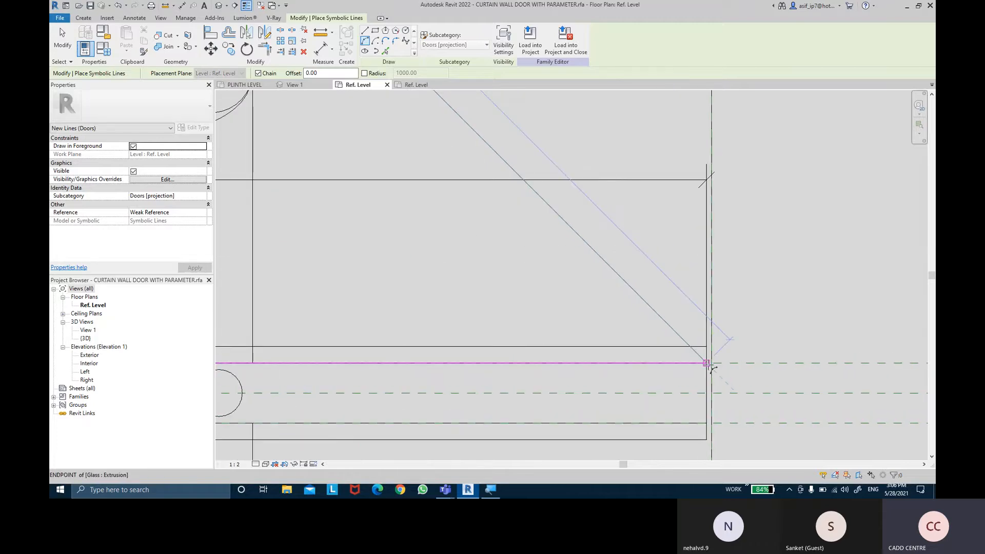
pyautogui.click(708, 364)
pyautogui.scroll(-5, 667, 236)
pyautogui.click(625, 149)
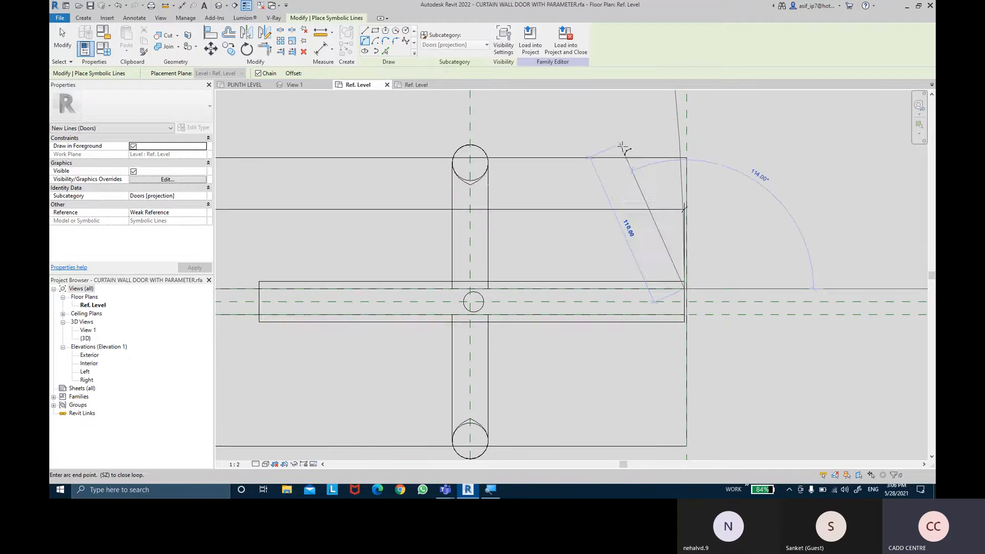
pyautogui.moveTo(625, 149); pyautogui.dragTo(627, 332, button='middle')
pyautogui.scroll(-2, 627, 331)
pyautogui.press('Escape')
pyautogui.press('Escape')
pyautogui.scroll(-5, 549, 259)
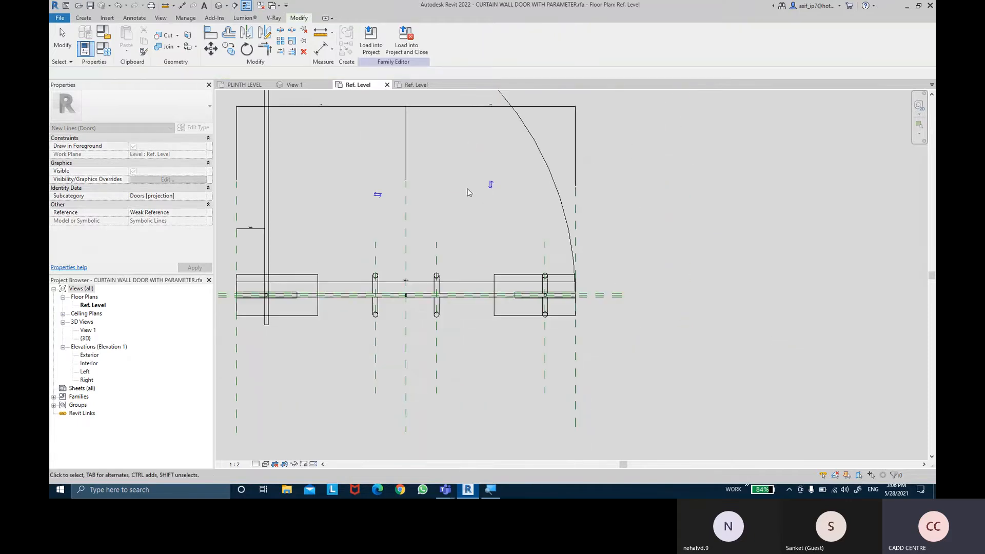
# - Associate the Visible property of the swing panel and its arc with the SINGLE PANEL 2D ACTION parameter
pyautogui.moveTo(475, 198); pyautogui.dragTo(511, 325, button='middle')
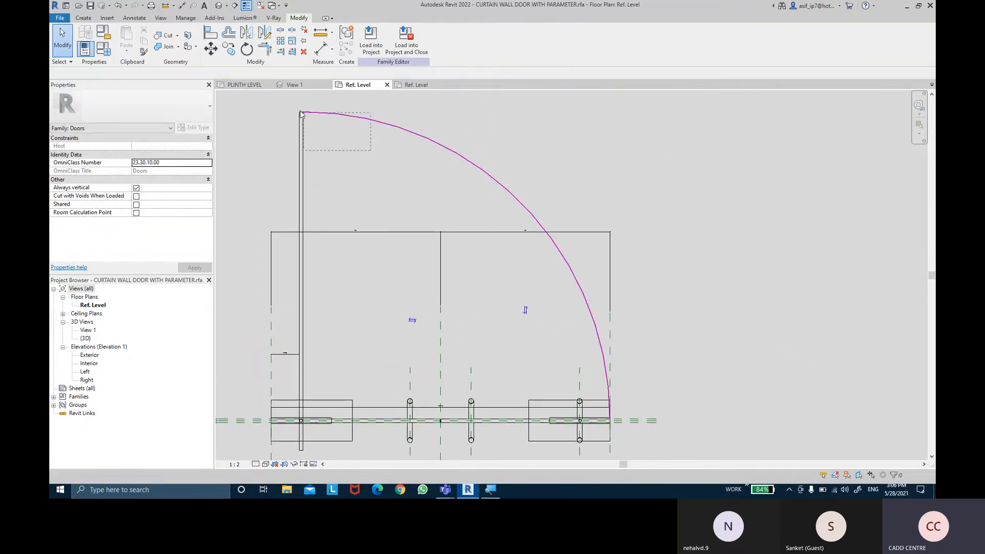
pyautogui.moveTo(301, 114); pyautogui.dragTo(300, 114)
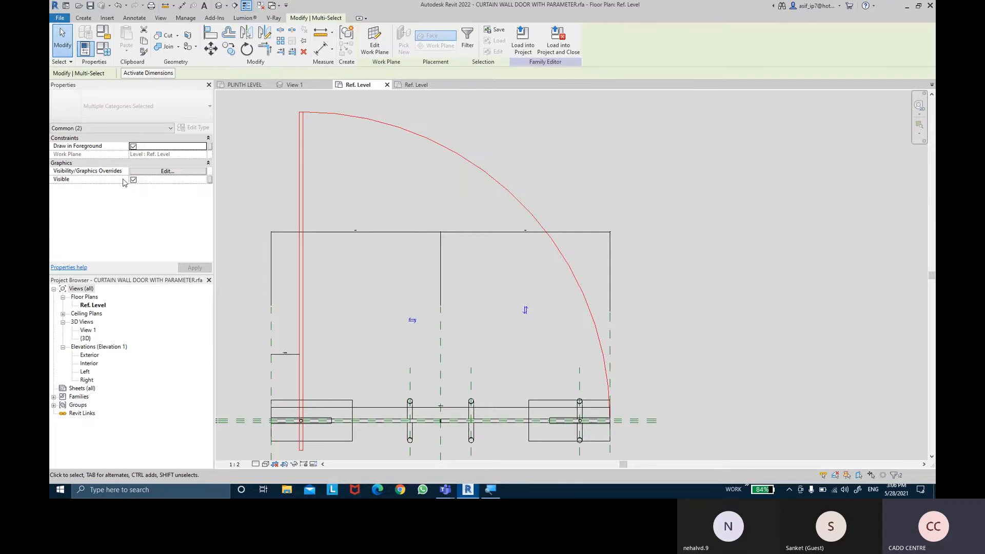
pyautogui.click(209, 180)
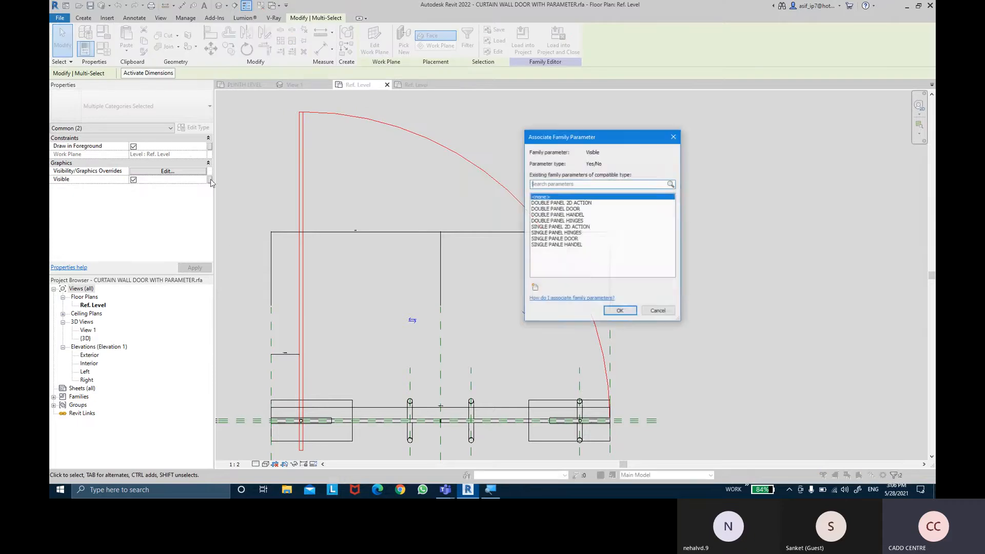
pyautogui.click(587, 227)
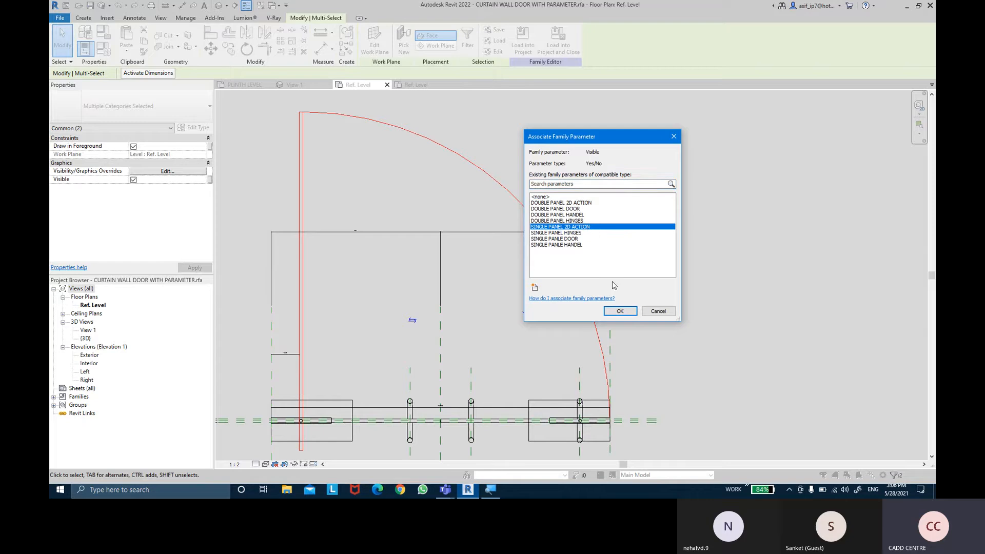
pyautogui.click(621, 311)
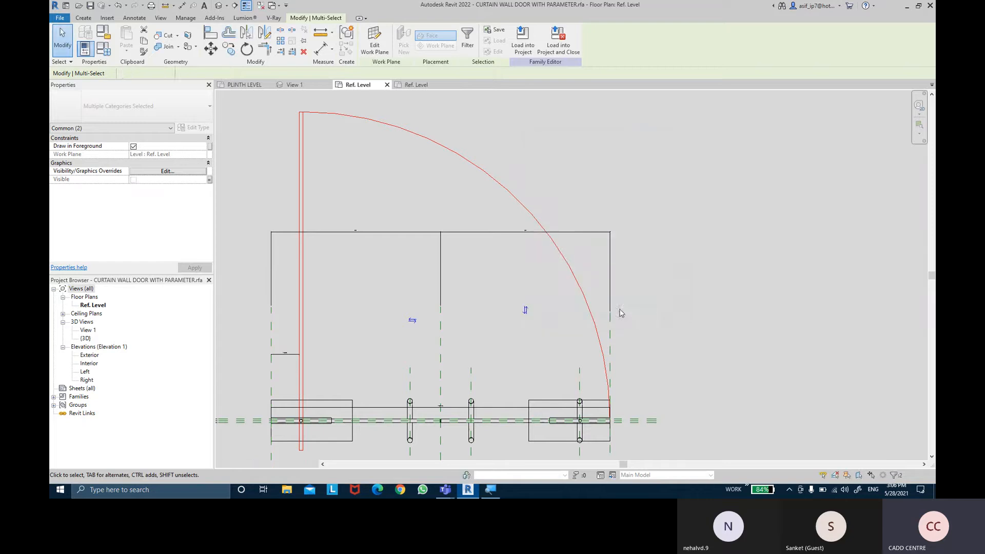
pyautogui.click(654, 274)
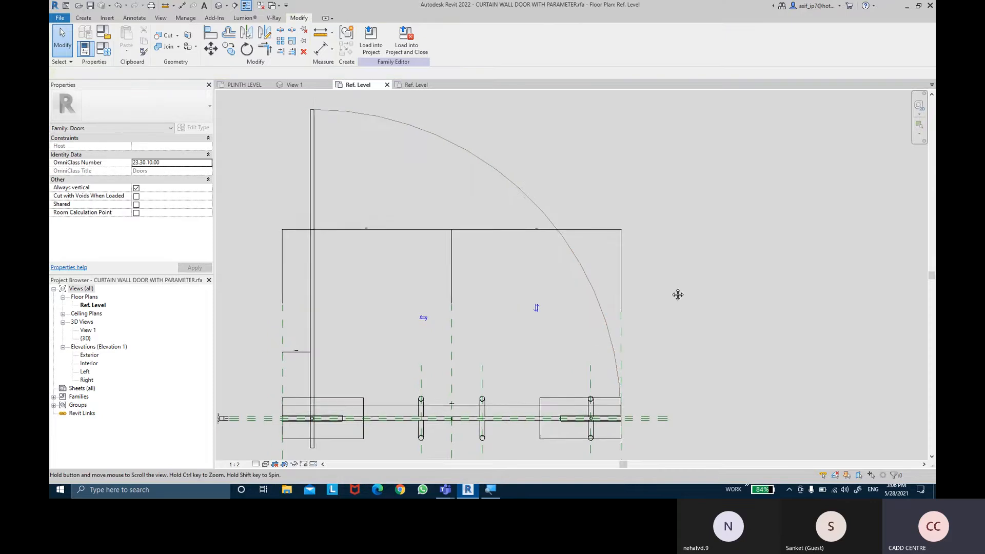
pyautogui.scroll(-3, 662, 285)
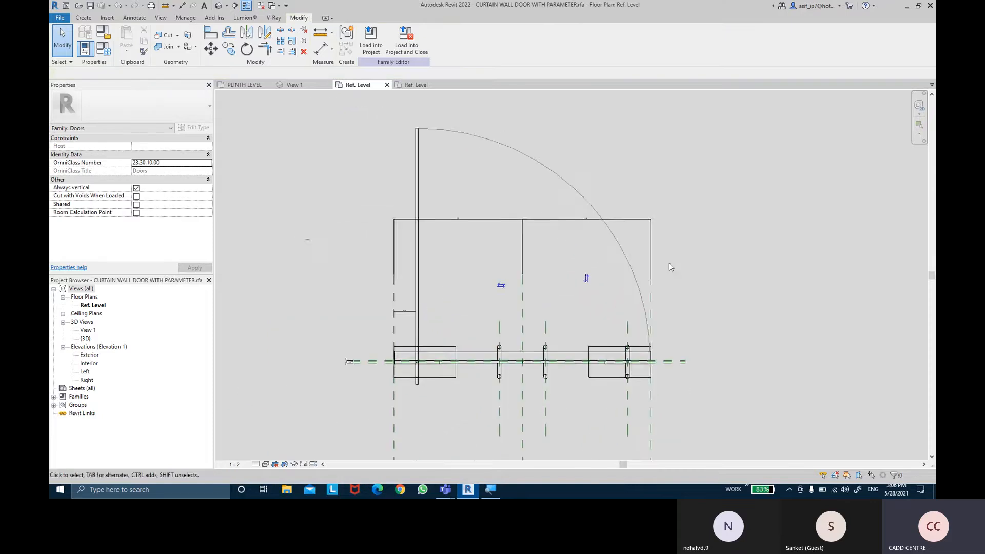
pyautogui.scroll(2, 520, 389)
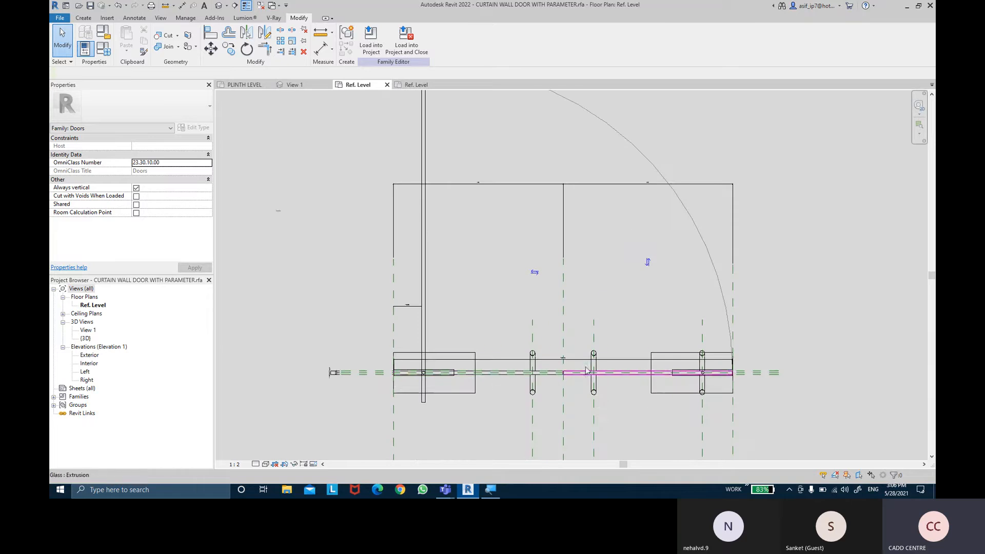
# - Create a new family from the English Metric Detail Item.rft template
pyautogui.click(60, 19)
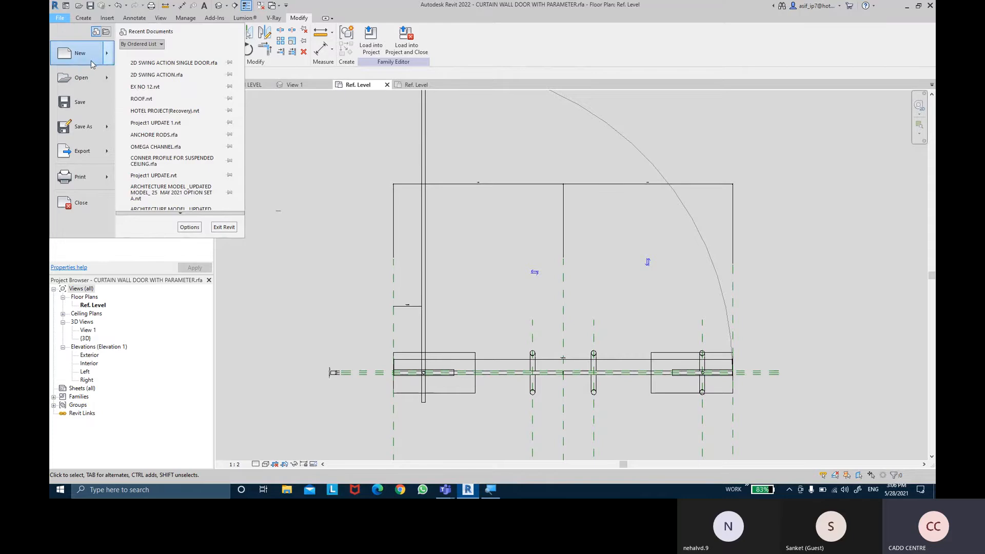
pyautogui.moveTo(92, 63)
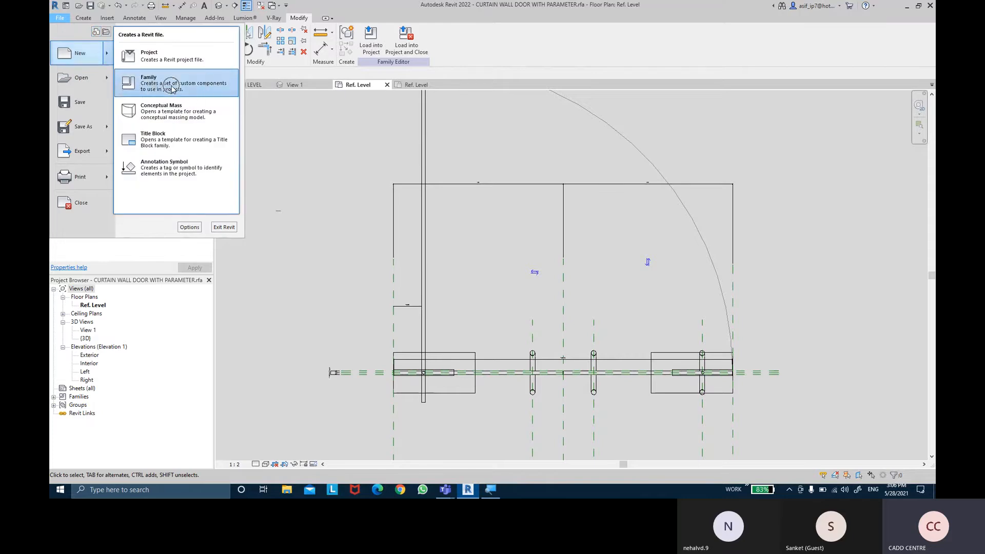
pyautogui.click(171, 87)
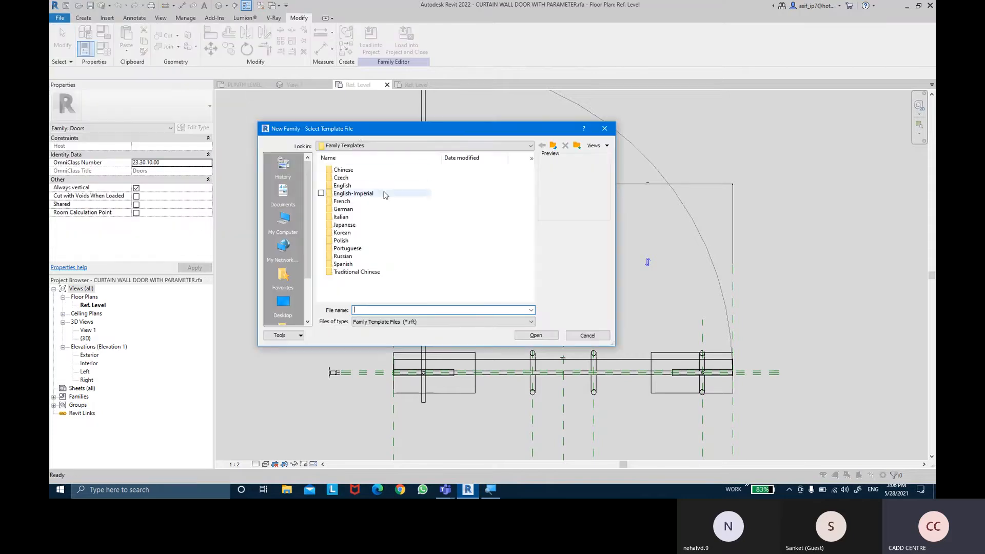
pyautogui.doubleClick(343, 186)
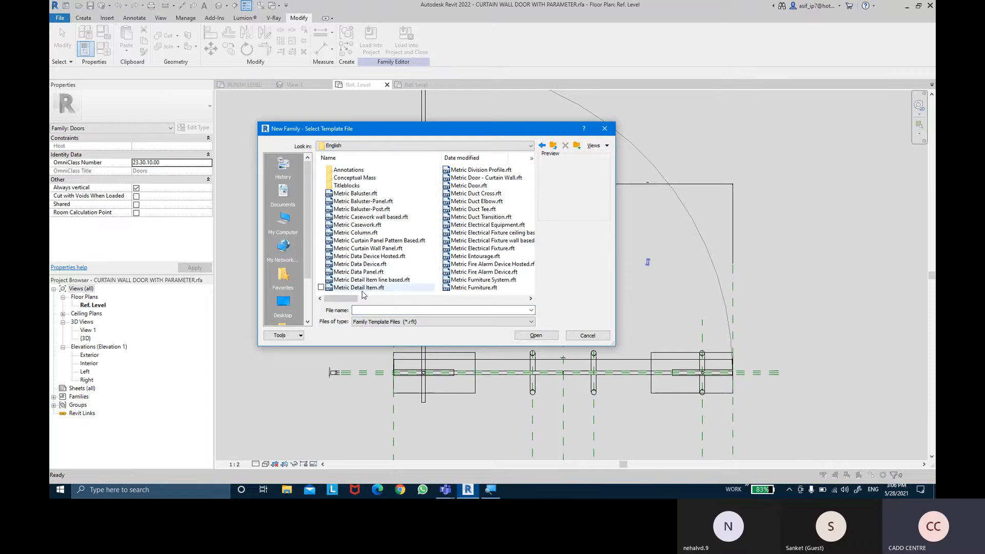
pyautogui.click(360, 288)
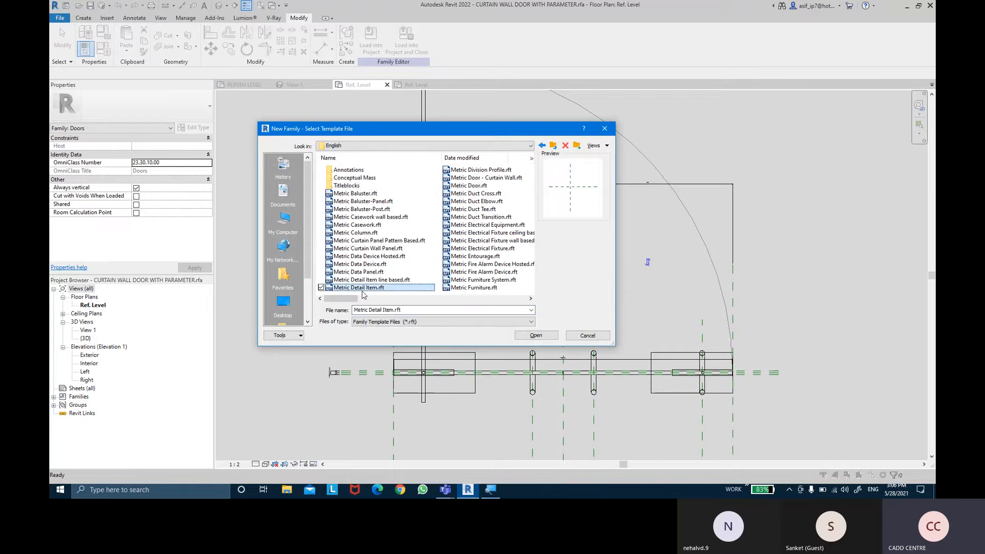
pyautogui.click(523, 334)
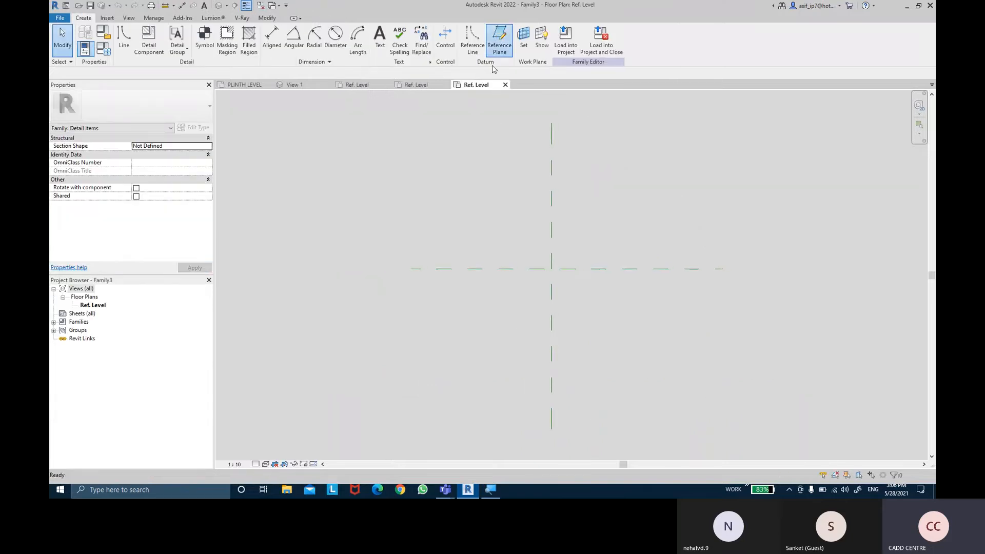
# - Draw two short vertical reference planes crossing the horizontal centre plane, one on each side of the vertical centre plane
pyautogui.click(499, 42)
pyautogui.click(434, 226)
pyautogui.click(434, 317)
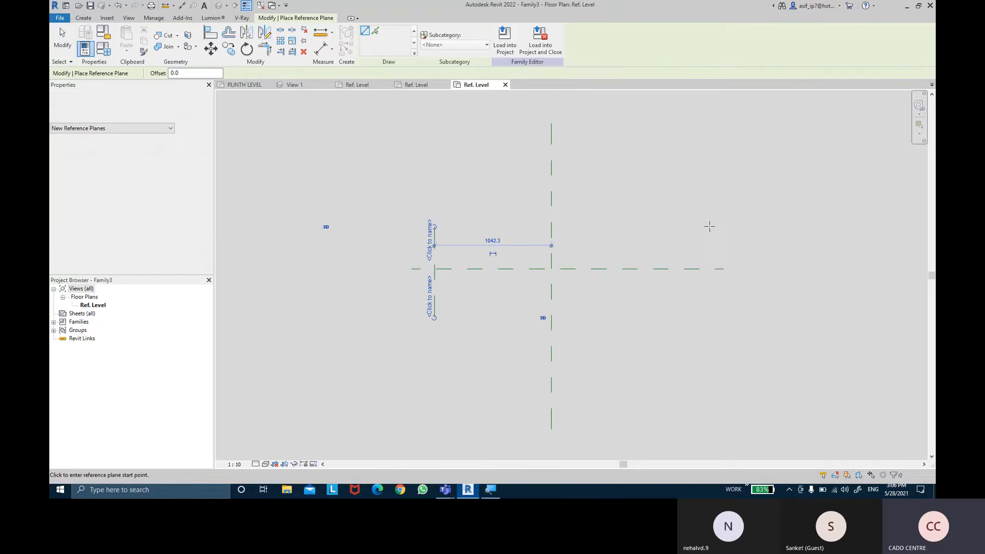
pyautogui.click(711, 227)
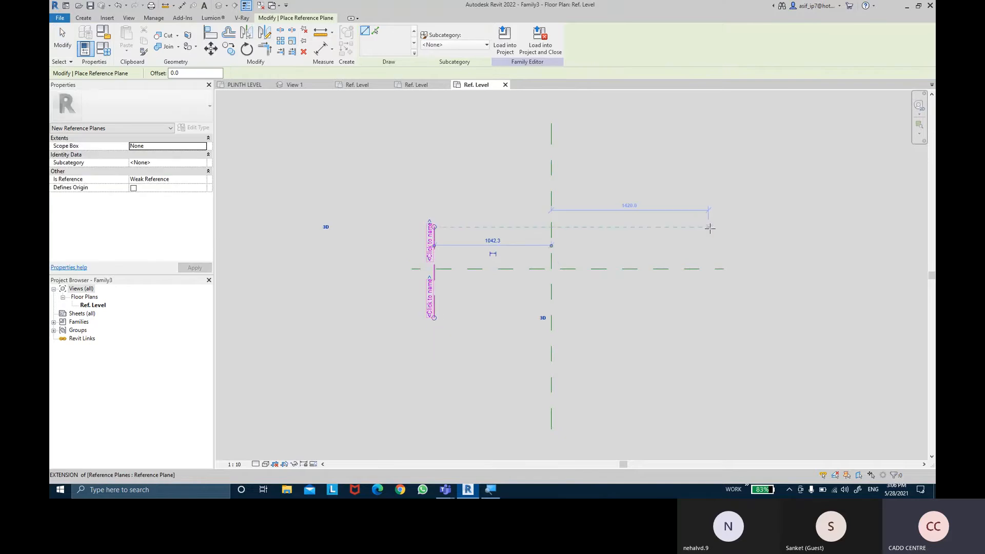
pyautogui.click(710, 309)
pyautogui.press('Escape')
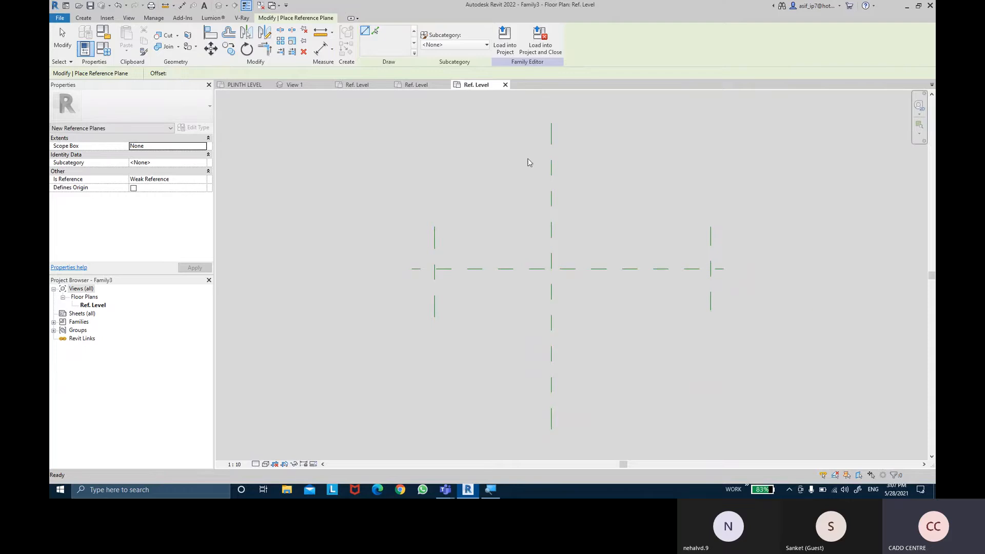
pyautogui.press('Escape')
# - Space the outer reference planes equally about the vertical centre plane with an aligned EQ dimension, and delete that dimension
pyautogui.press('d')
pyautogui.press('i')
pyautogui.click(434, 235)
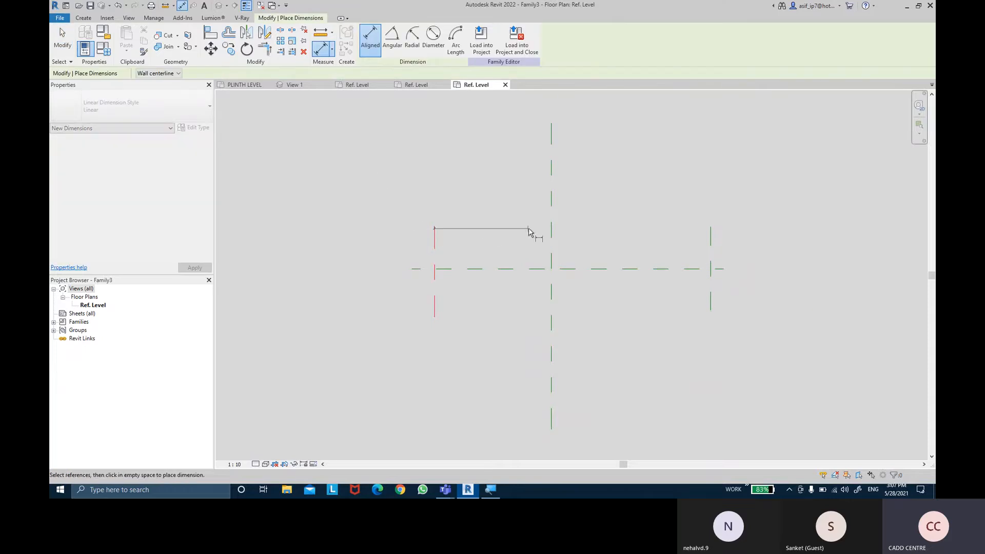
pyautogui.click(551, 233)
pyautogui.click(711, 233)
pyautogui.click(641, 208)
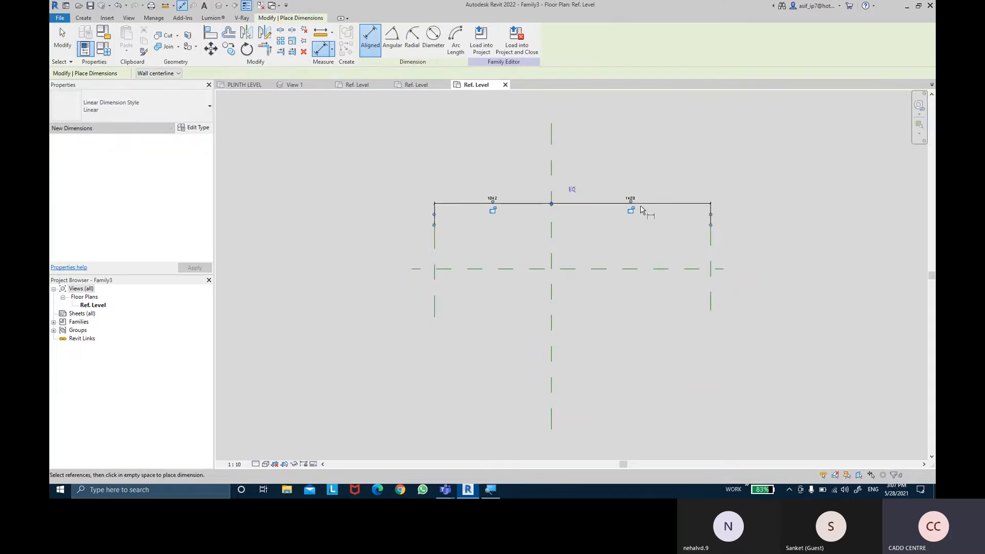
pyautogui.click(572, 189)
pyautogui.press('Escape')
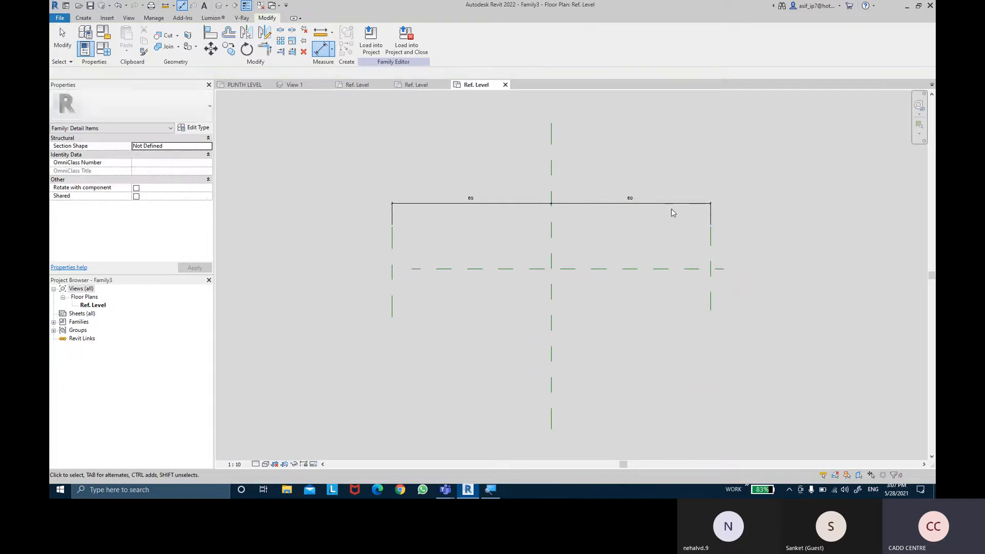
pyautogui.press('Escape')
pyautogui.click(672, 205)
pyautogui.press('Delete')
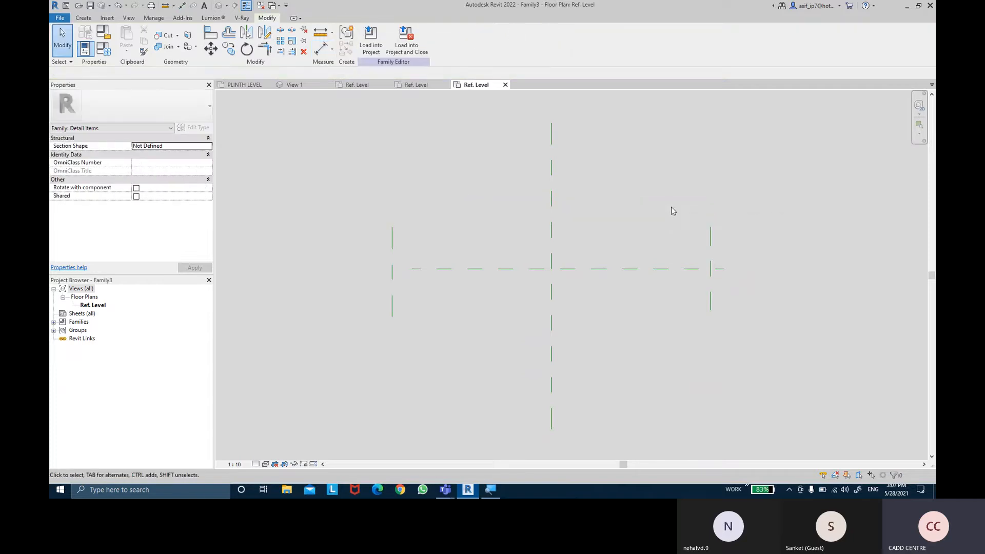
# - Extend the left end of the Center (Front/Back) reference plane beyond the left vertical reference plane
pyautogui.click(463, 271)
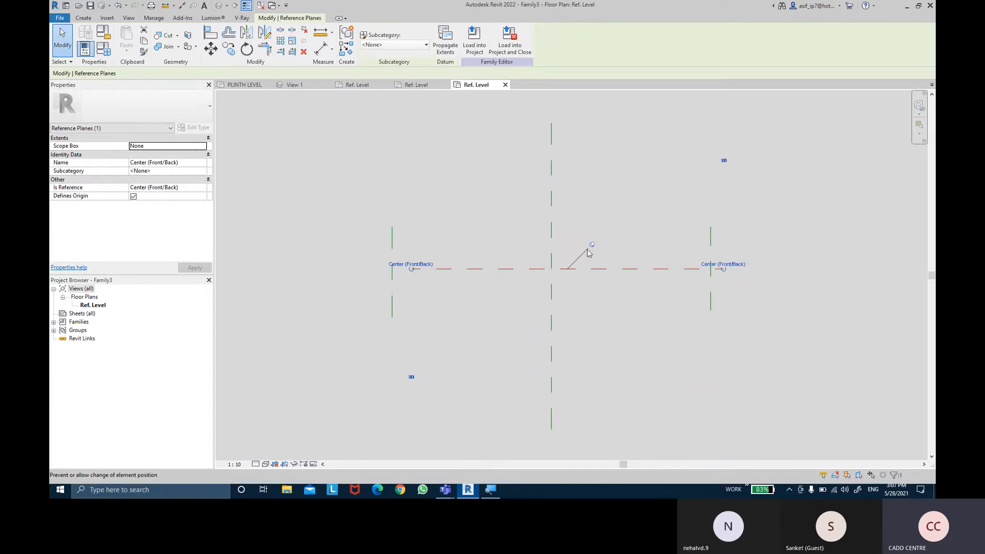
pyautogui.moveTo(412, 269); pyautogui.dragTo(359, 268)
pyautogui.click(606, 210)
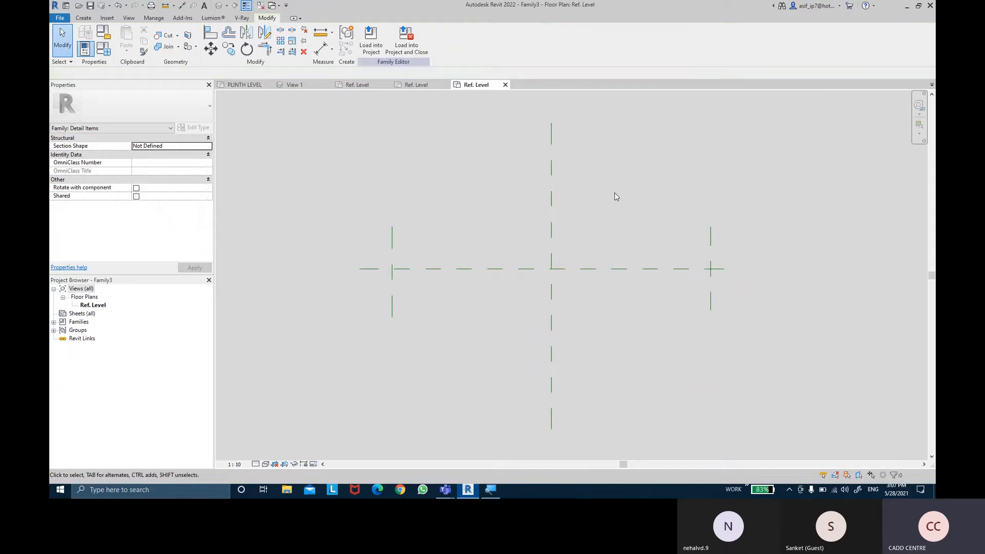
# - Draw a rectangle about 1417 by 148 mm with a 1.5 offset from the left reference plane to the vertical centre plane, straddling the horizontal centre plane
pyautogui.moveTo(757, 229)
pyautogui.mouseDown(button='middle')
pyautogui.moveTo(750, 221)
pyautogui.moveTo(774, 232)
pyautogui.mouseUp(button='middle')
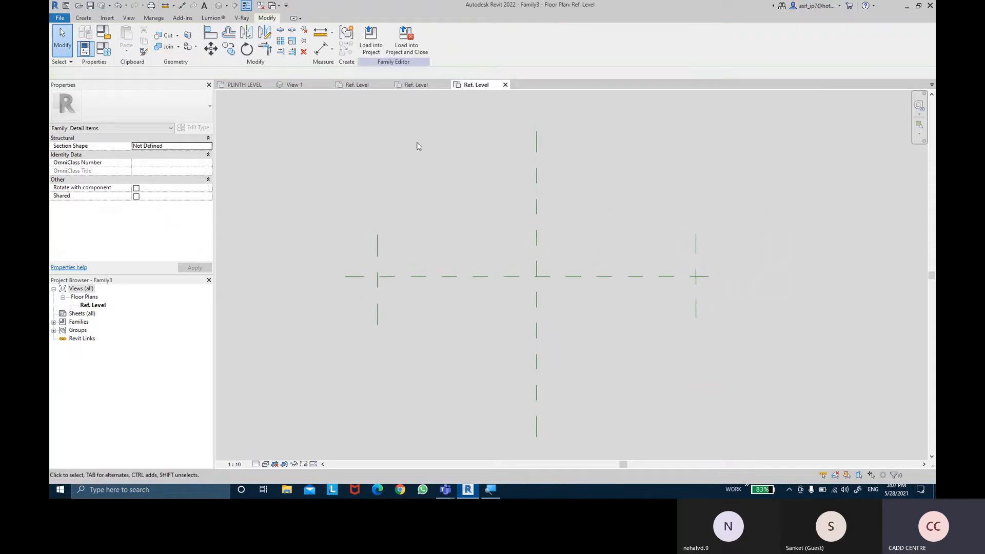
pyautogui.click(82, 18)
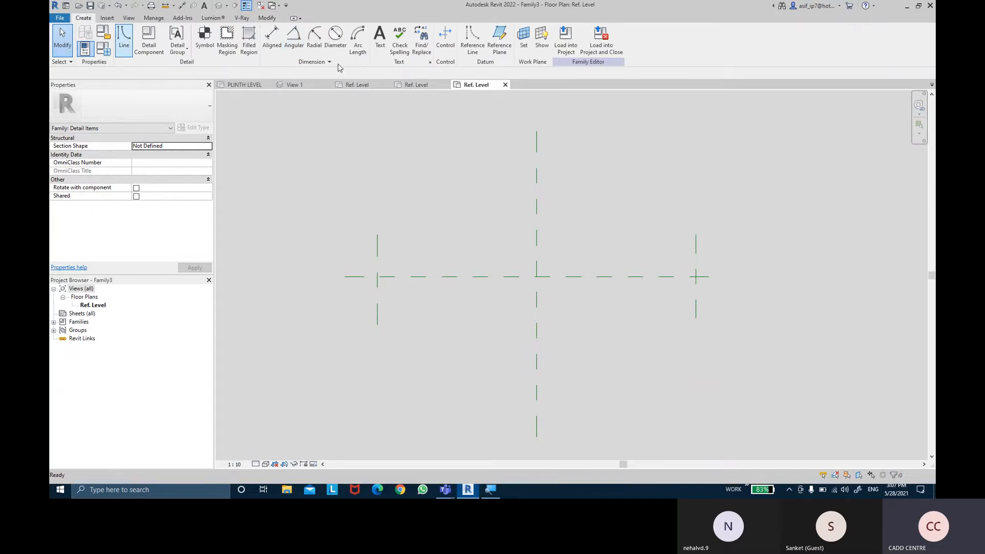
pyautogui.click(376, 32)
pyautogui.scroll(2, 396, 267)
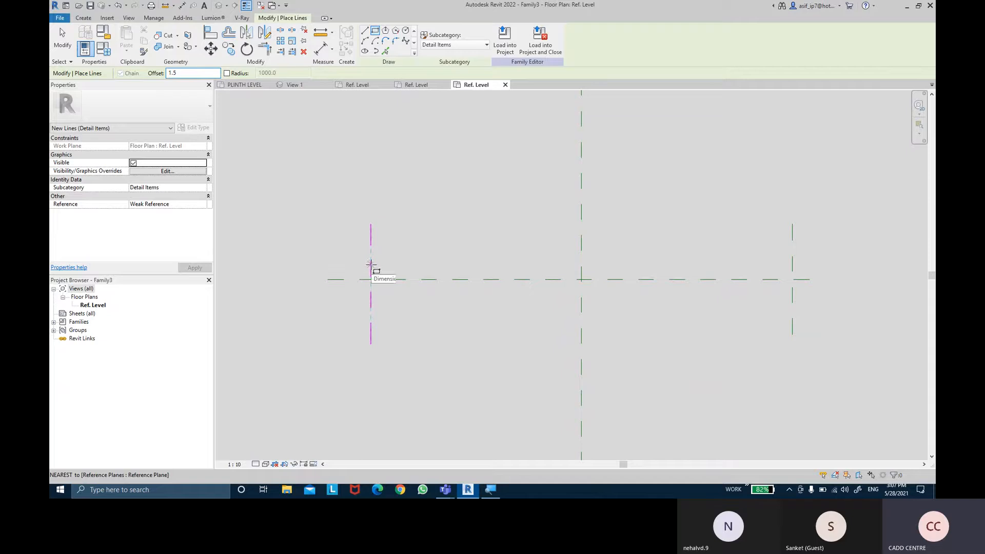
pyautogui.scroll(2, 371, 267)
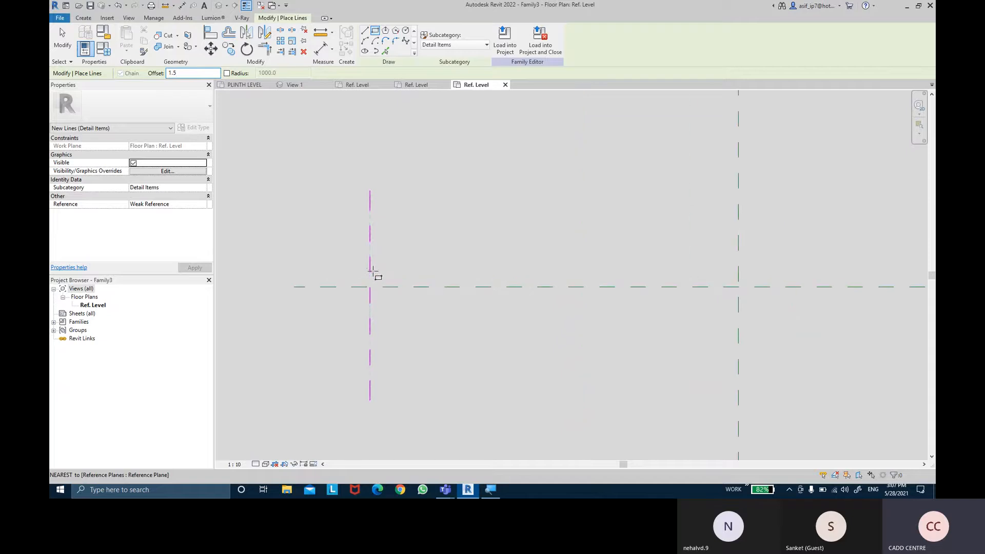
pyautogui.click(370, 272)
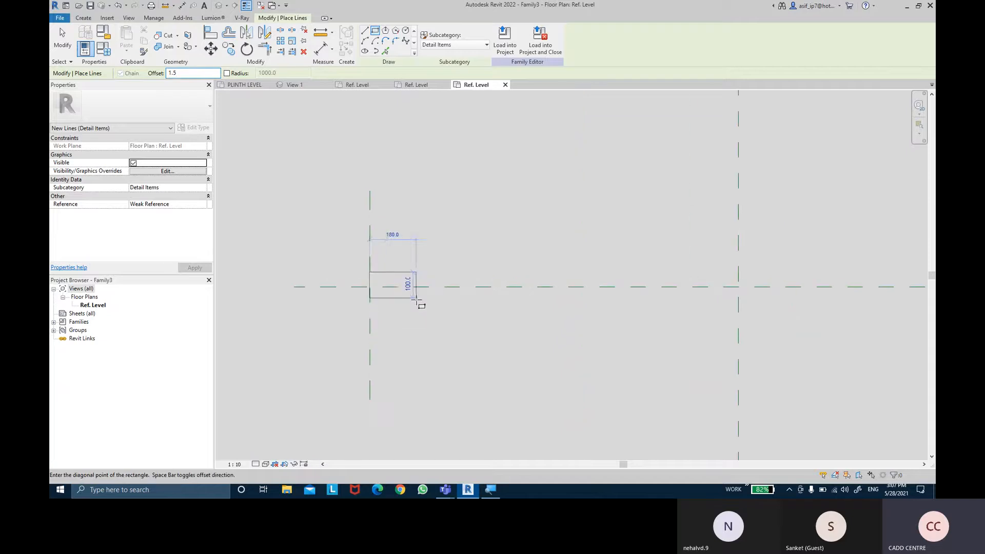
pyautogui.click(738, 312)
pyautogui.press('Escape')
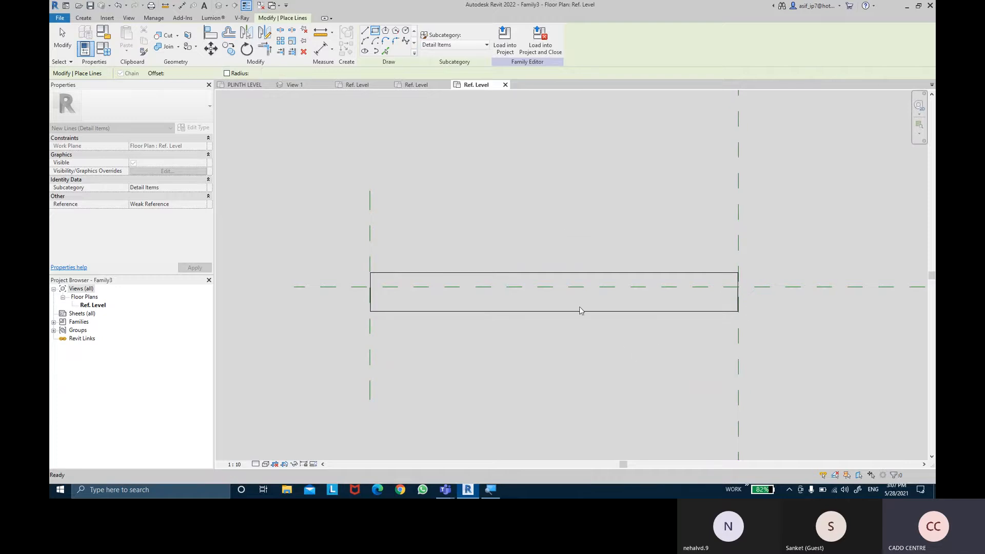
pyautogui.press('Escape')
# - Centre the rectangle's long edges about the horizontal centre plane with an aligned EQ dimension, and delete that dimension
pyautogui.click(320, 49)
pyautogui.scroll(1, 465, 293)
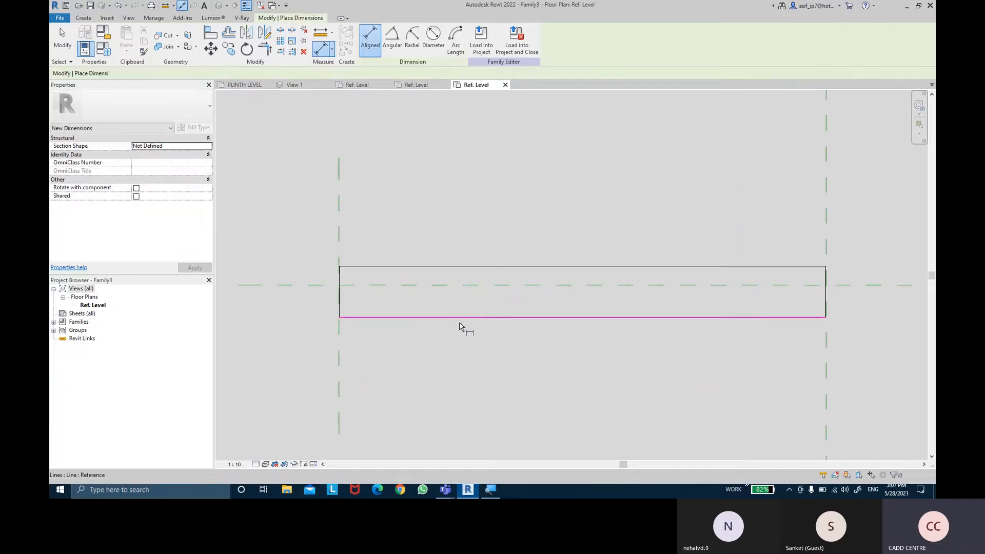
pyautogui.click(460, 317)
pyautogui.click(460, 285)
pyautogui.click(460, 267)
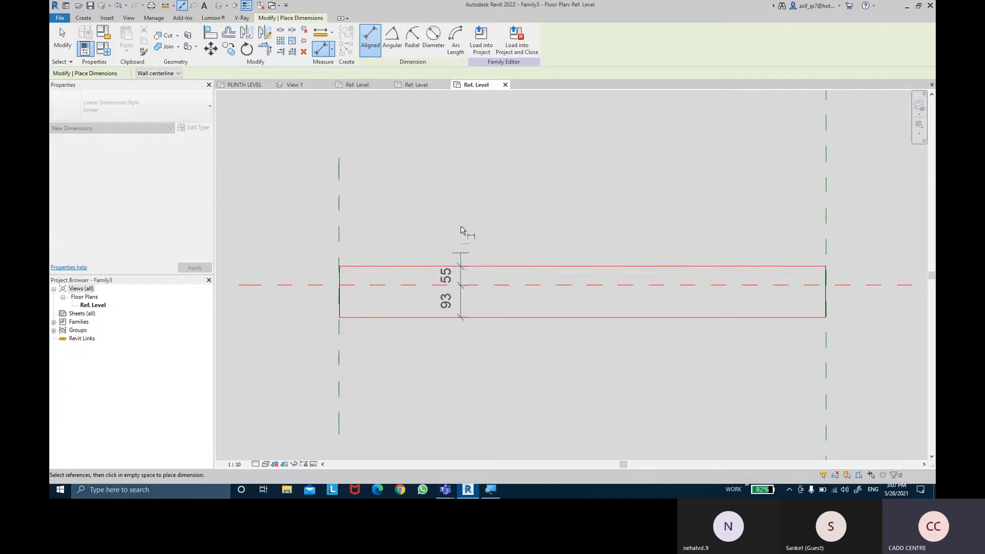
pyautogui.click(464, 234)
pyautogui.click(505, 285)
pyautogui.press('Escape')
pyautogui.press('Escape')
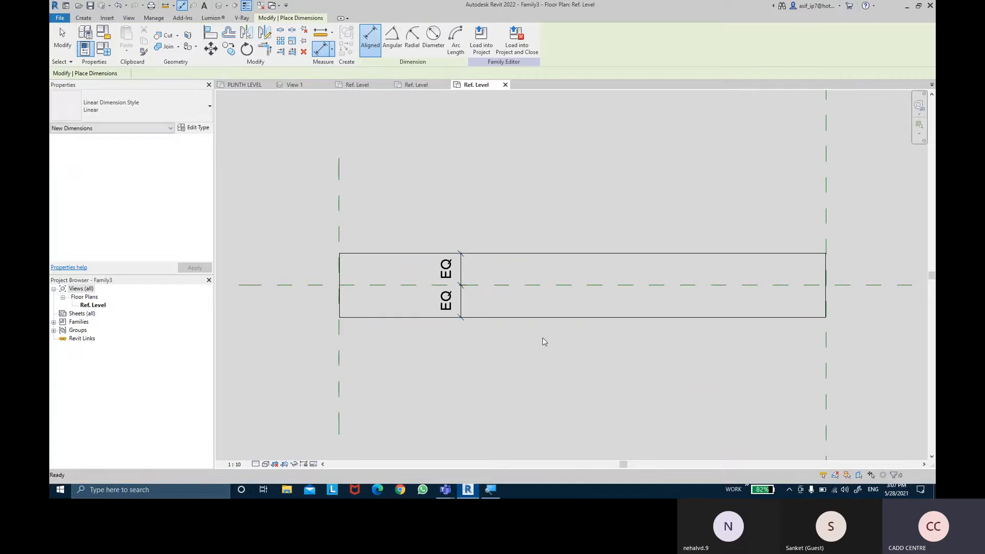
pyautogui.click(464, 308)
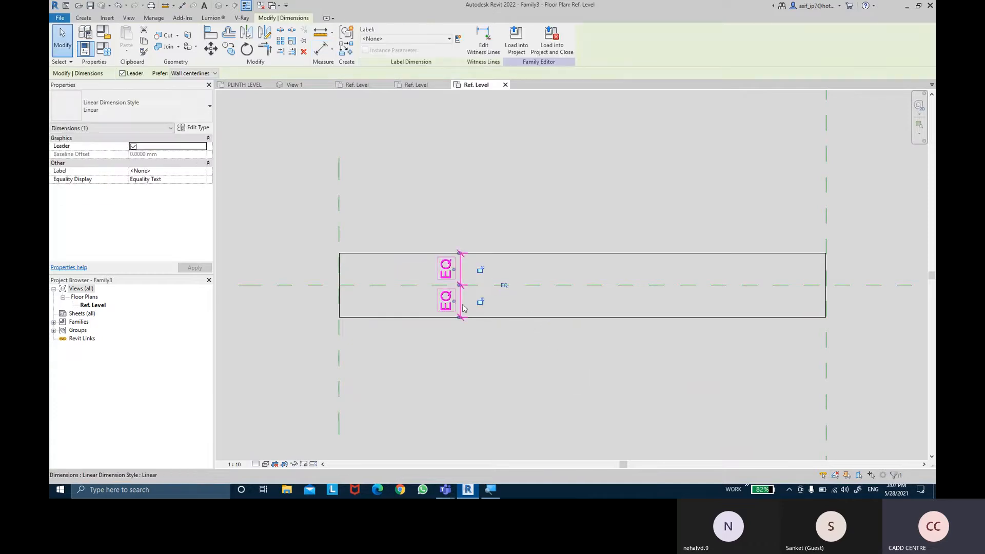
pyautogui.press('Delete')
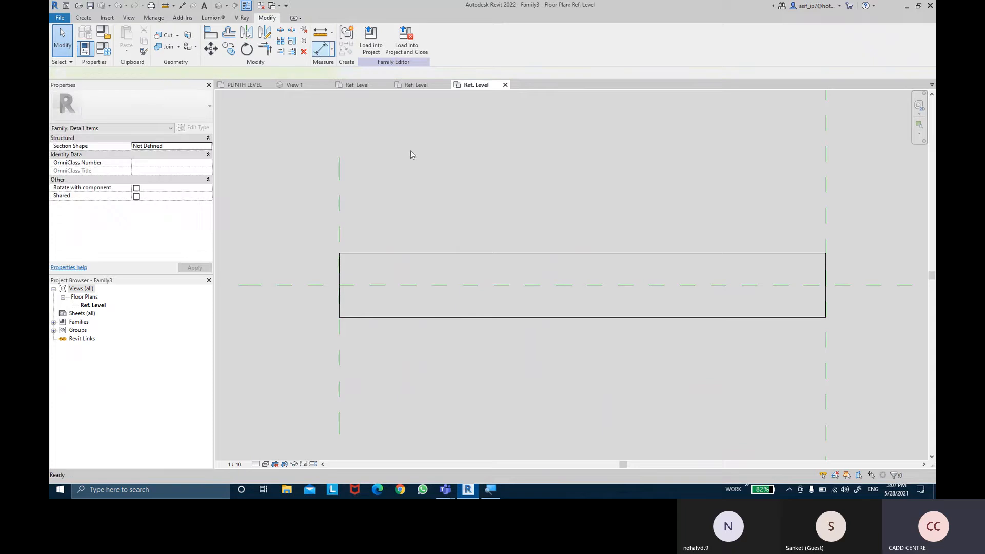
# - Dimension between the rectangle's two long edges and move the dimension outside its left end
pyautogui.press('d')
pyautogui.press('i')
pyautogui.click(513, 317)
pyautogui.click(510, 253)
pyautogui.click(510, 200)
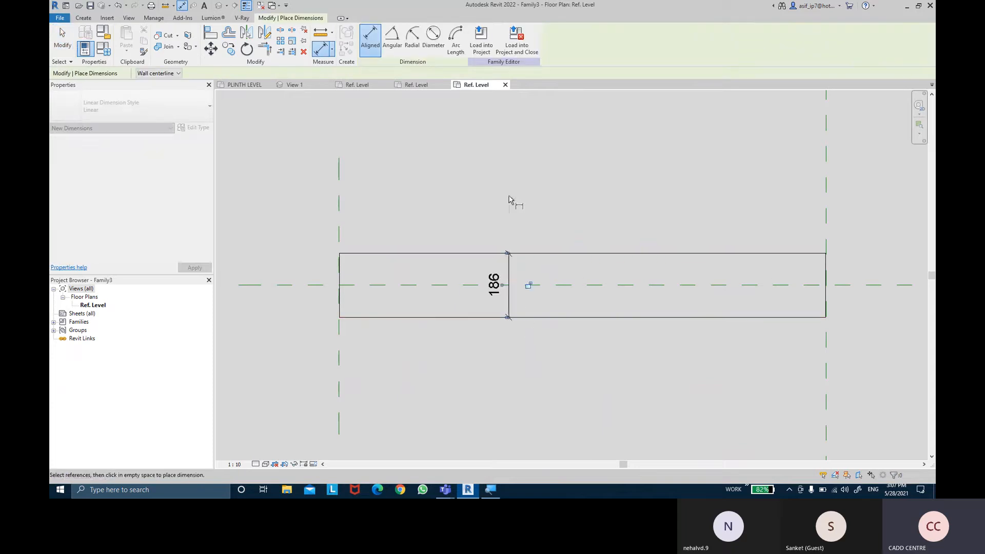
pyautogui.press('Escape')
pyautogui.press('Escape')
pyautogui.click(509, 269)
pyautogui.moveTo(509, 267); pyautogui.dragTo(285, 262)
pyautogui.click(261, 209)
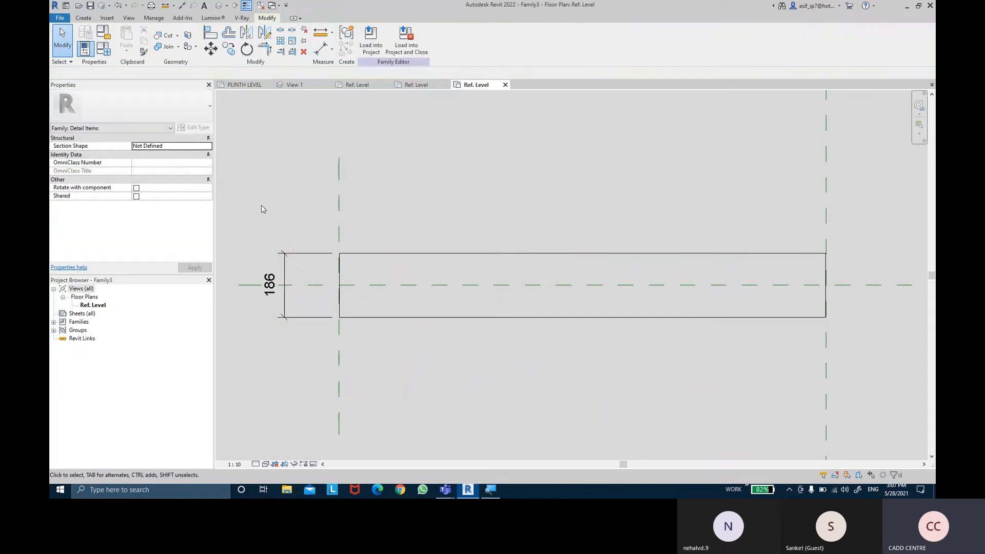
# - Label the dimension between the long edges with a new type parameter named THICKNESS
pyautogui.click(299, 254)
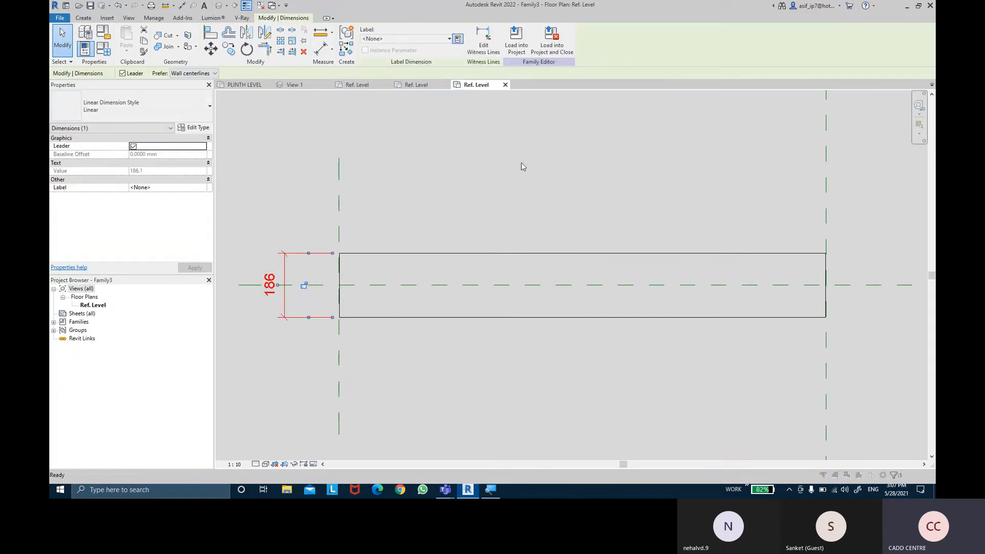
pyautogui.write('THICKNESS')
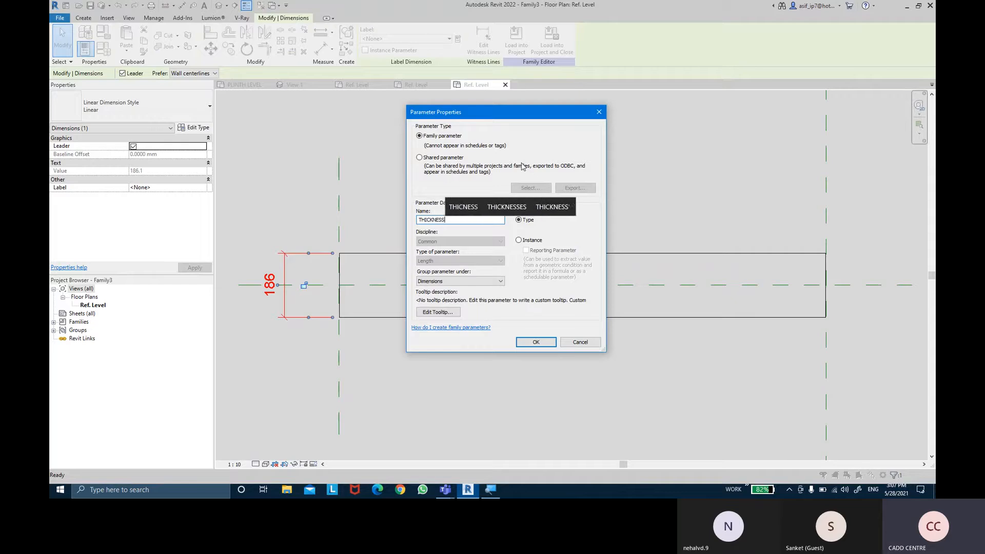
pyautogui.press('Return')
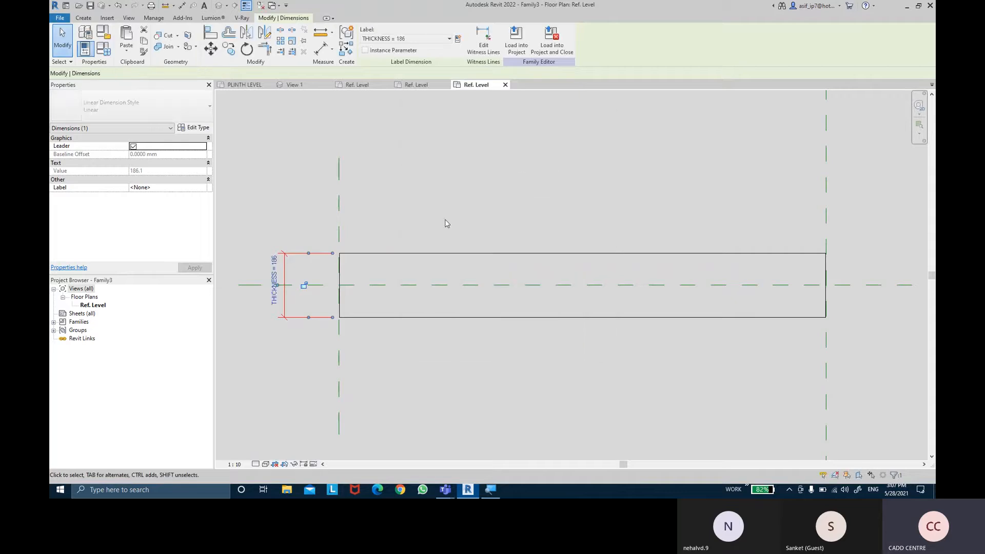
pyautogui.click(446, 221)
# - Dimension the rectangle's length between its two short end lines, placing the dimension above it
pyautogui.scroll(-1, 456, 252)
pyautogui.scroll(-2, 485, 200)
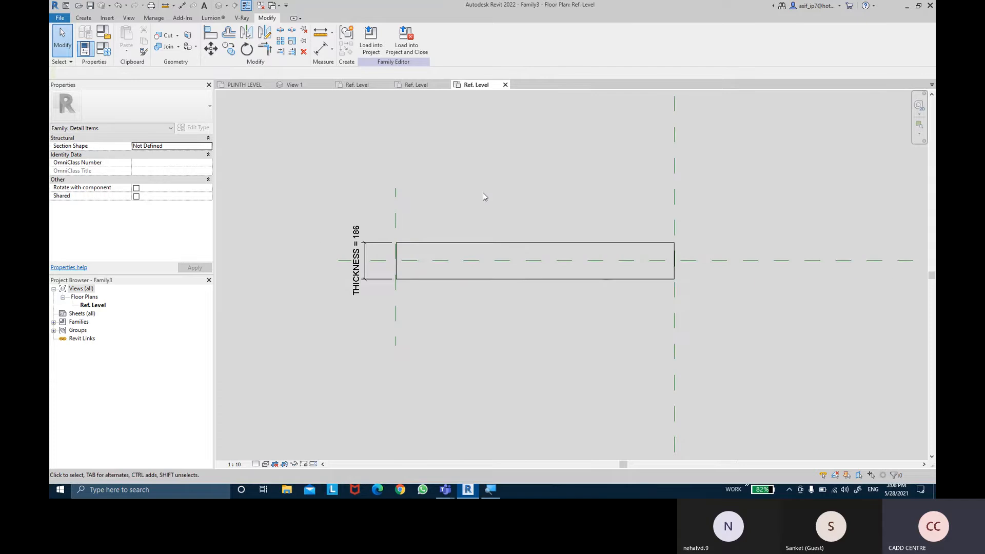
pyautogui.moveTo(482, 192); pyautogui.dragTo(472, 184, button='middle')
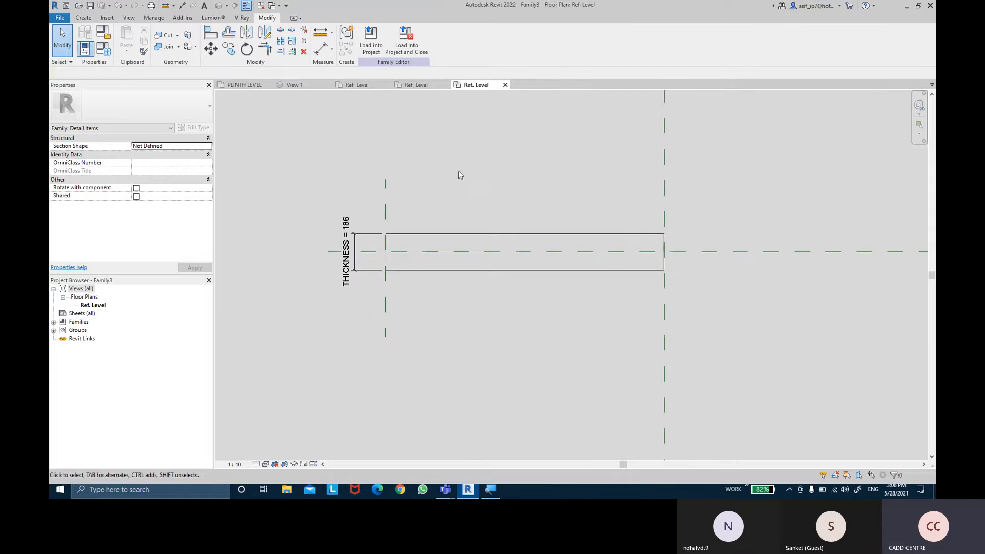
pyautogui.press('d')
pyautogui.press('i')
pyautogui.scroll(3, 405, 265)
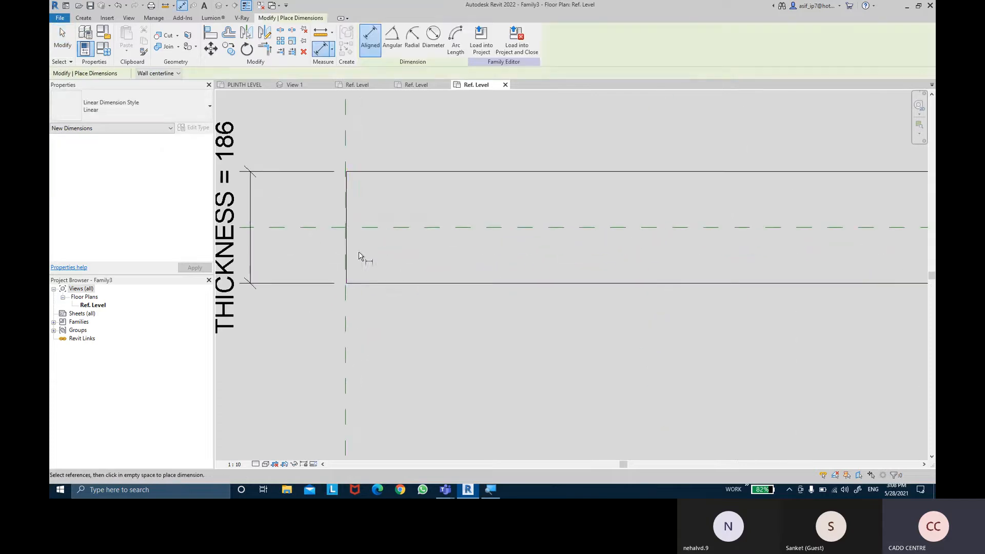
pyautogui.click(350, 252)
pyautogui.scroll(-2, 606, 240)
pyautogui.moveTo(707, 240); pyautogui.dragTo(562, 234, button='middle')
pyautogui.scroll(1, 759, 238)
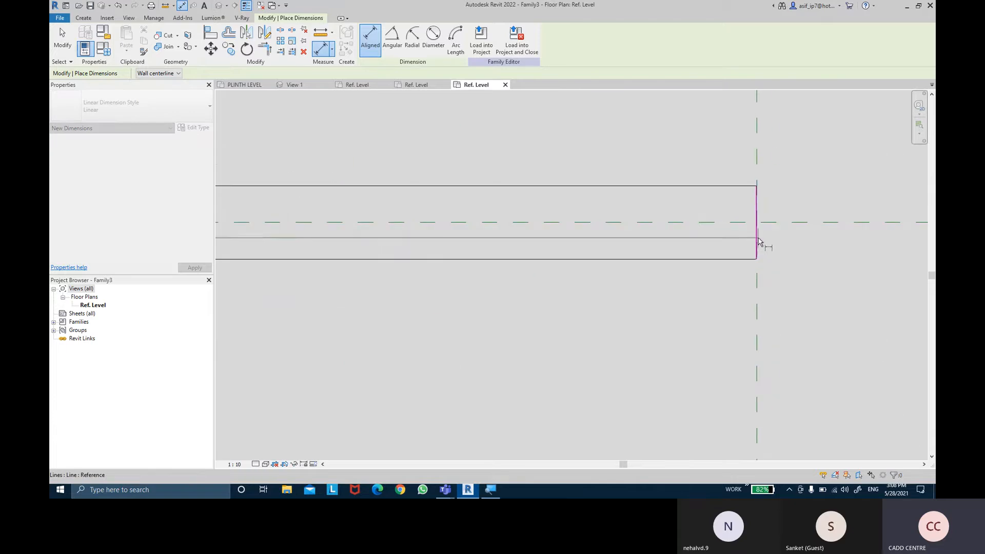
pyautogui.click(757, 239)
pyautogui.click(682, 154)
pyautogui.moveTo(557, 195); pyautogui.dragTo(681, 213, button='middle')
pyautogui.scroll(-1, 681, 213)
pyautogui.press('Escape')
pyautogui.press('Escape')
# - Label the rectangle's length dimension with a new type parameter named 2D DOOR LENGTH 1
pyautogui.click(676, 188)
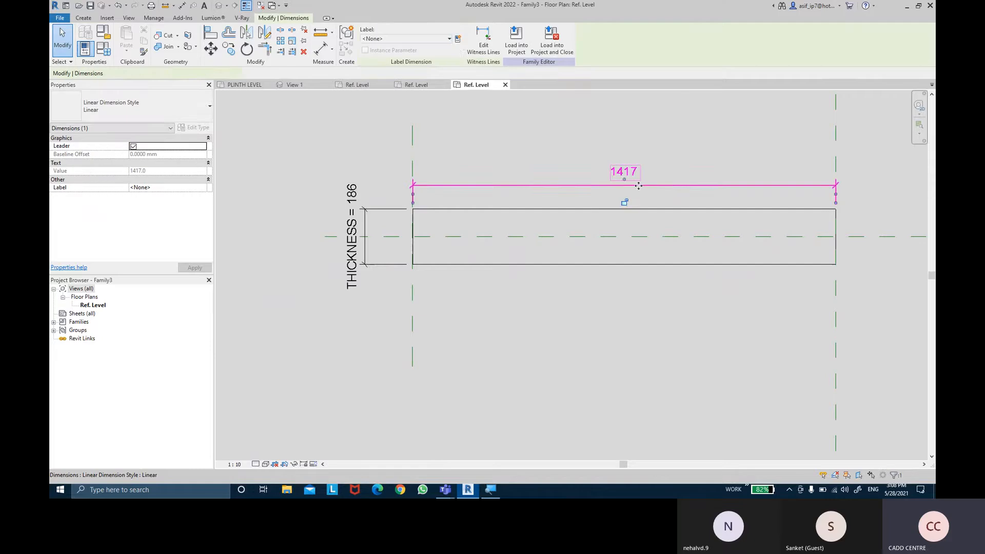
pyautogui.click(458, 39)
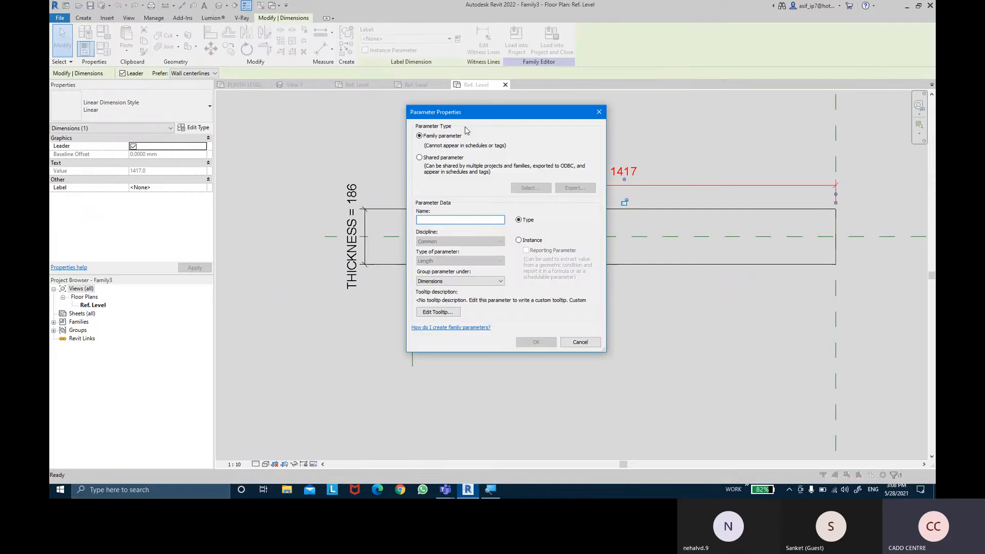
pyautogui.write('2D DOOR LENGTH 1')
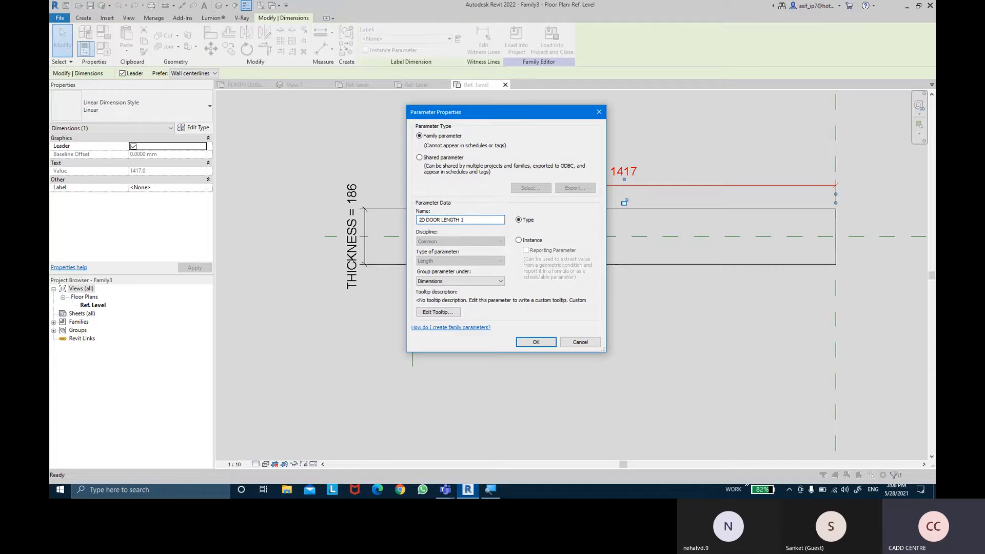
pyautogui.click(535, 342)
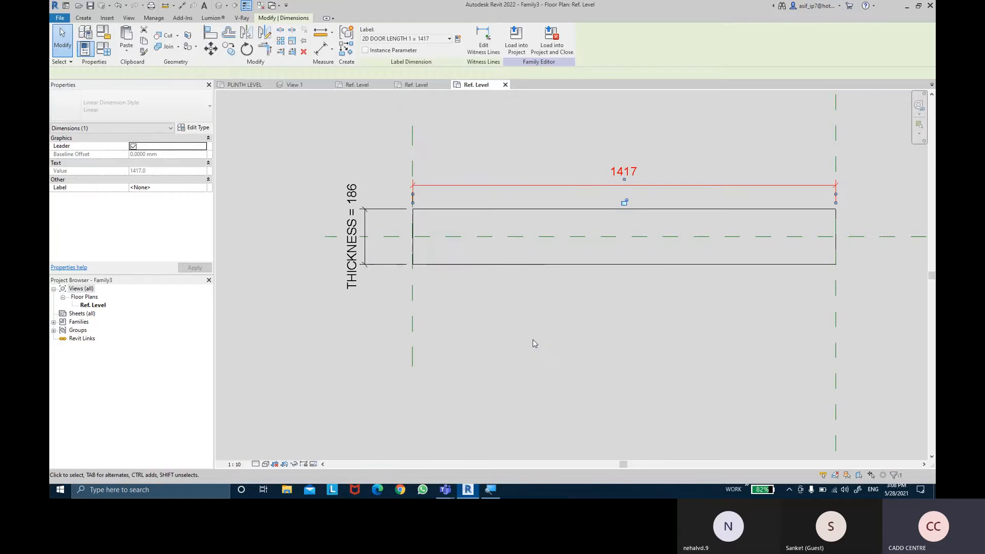
pyautogui.click(533, 340)
# - Mirror a copy of the rectangle about the vertical centre plane by drawing the mirror axis along that plane
pyautogui.scroll(-2, 533, 340)
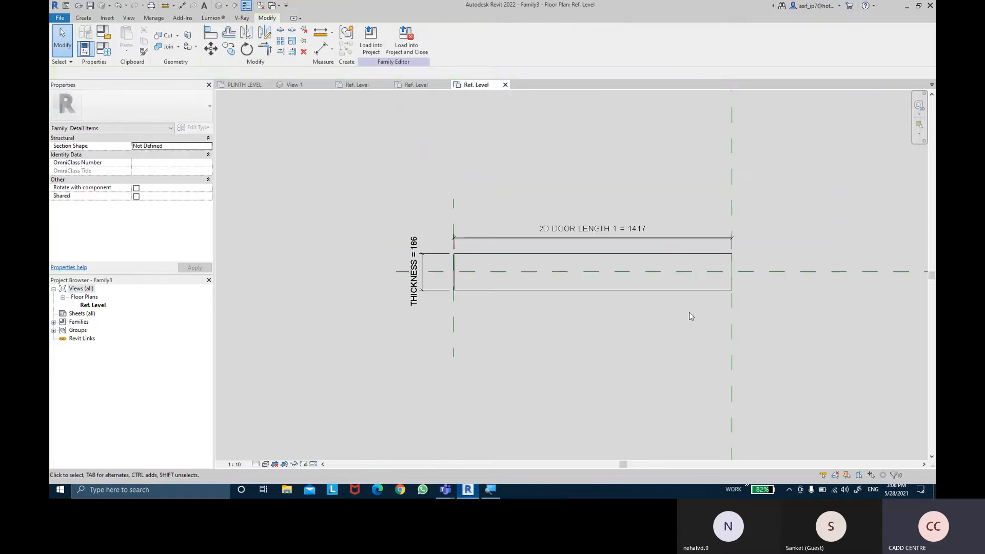
pyautogui.moveTo(689, 312); pyautogui.dragTo(633, 318, button='middle')
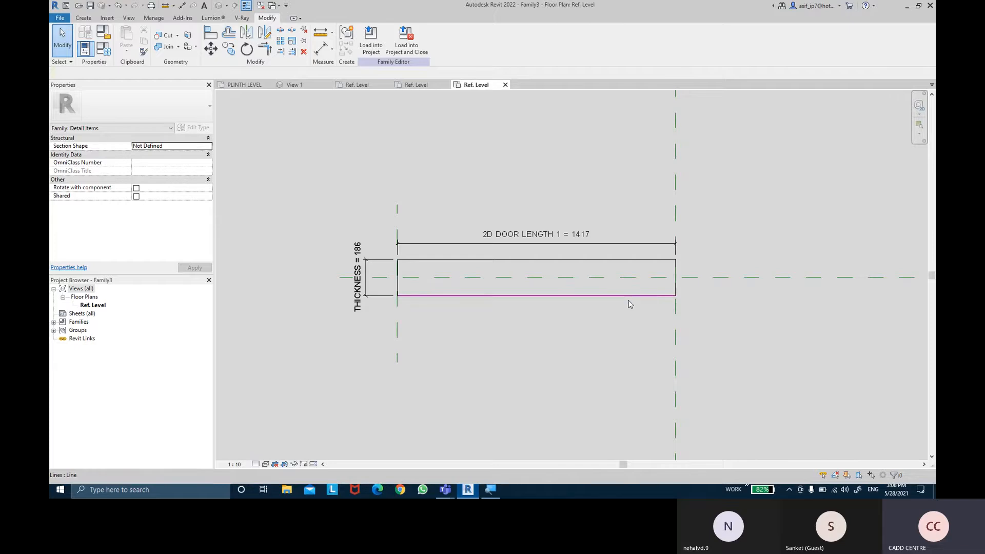
pyautogui.click(630, 304)
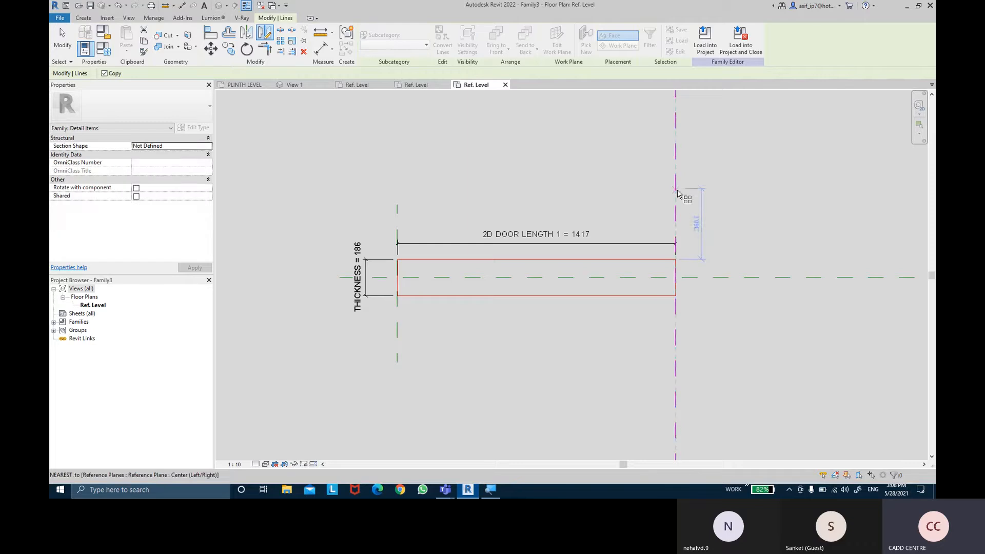
pyautogui.click(676, 189)
pyautogui.click(678, 343)
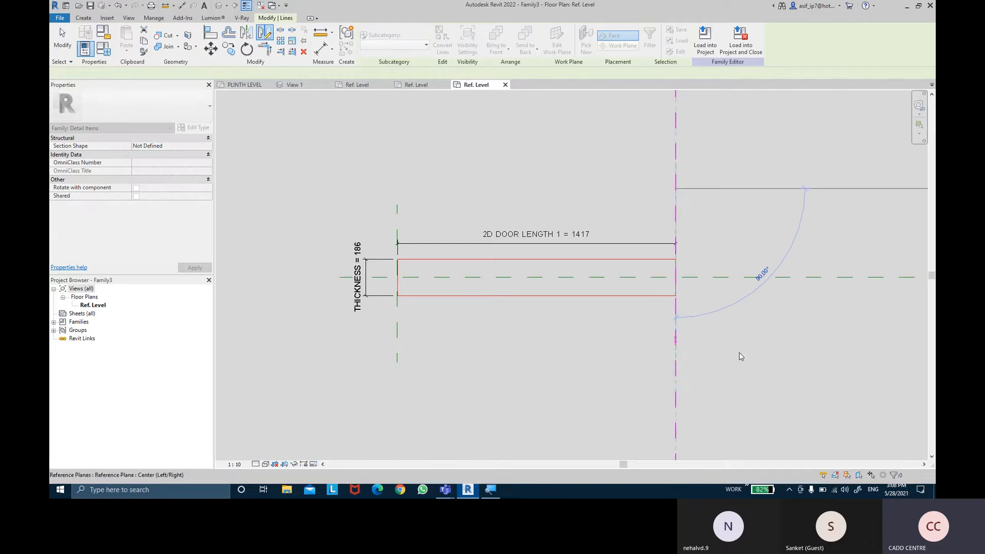
pyautogui.moveTo(737, 357); pyautogui.dragTo(503, 352, button='middle')
pyautogui.press('Escape')
# - Dimension between the mirrored rectangle's long edges beyond its right end and label the dimension with the existing THICKNESS parameter
pyautogui.press('d')
pyautogui.press('i')
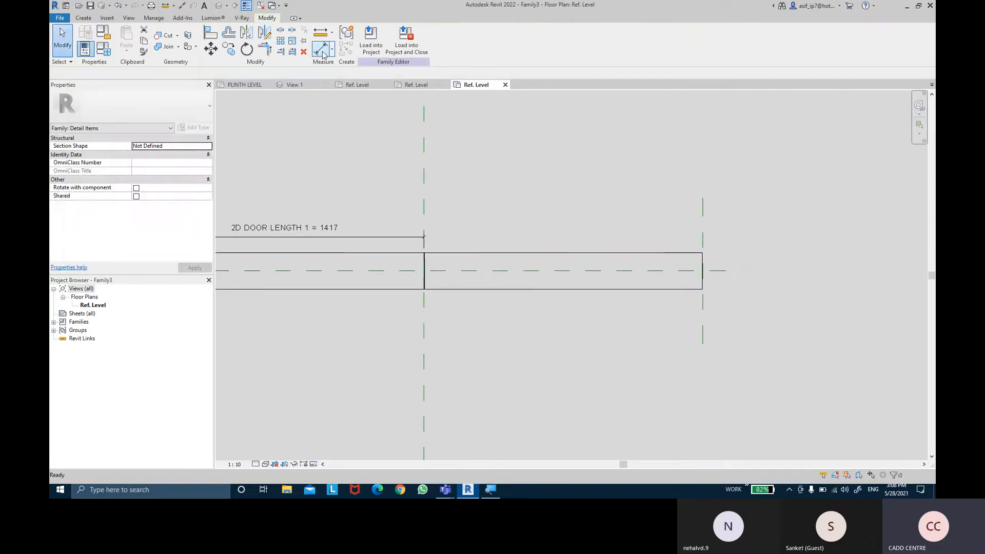
pyautogui.click(671, 290)
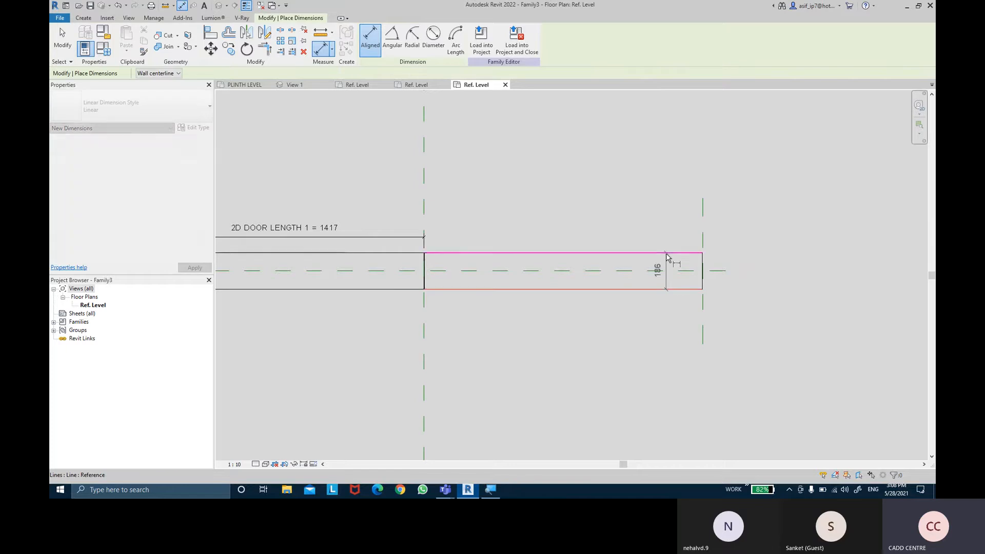
pyautogui.click(667, 253)
pyautogui.click(755, 260)
pyautogui.press('Escape')
pyautogui.click(749, 267)
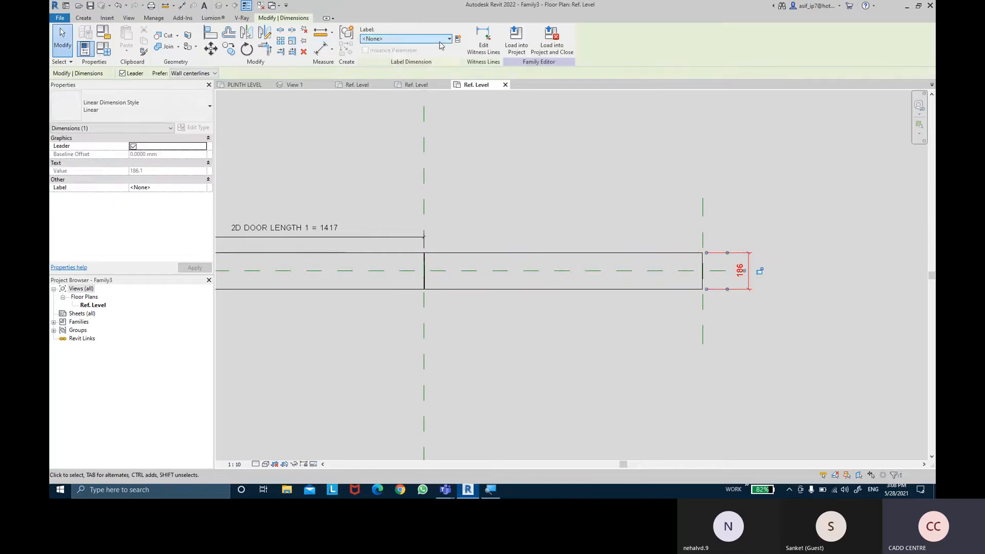
pyautogui.click(449, 39)
pyautogui.click(428, 81)
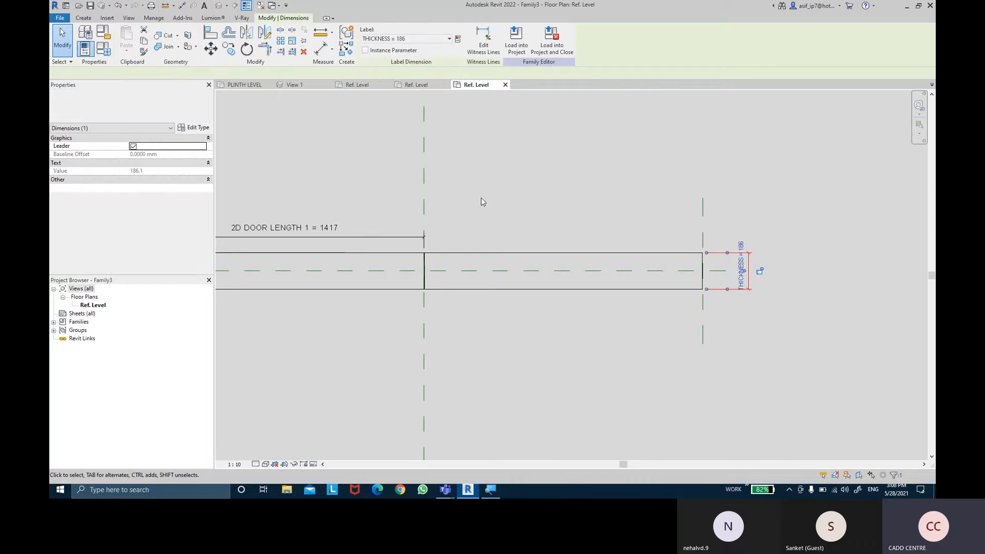
pyautogui.click(409, 121)
# - Dimension the mirrored rectangle's length between its two short end lines, placing the dimension above it
pyautogui.click(324, 51)
pyautogui.scroll(5, 685, 307)
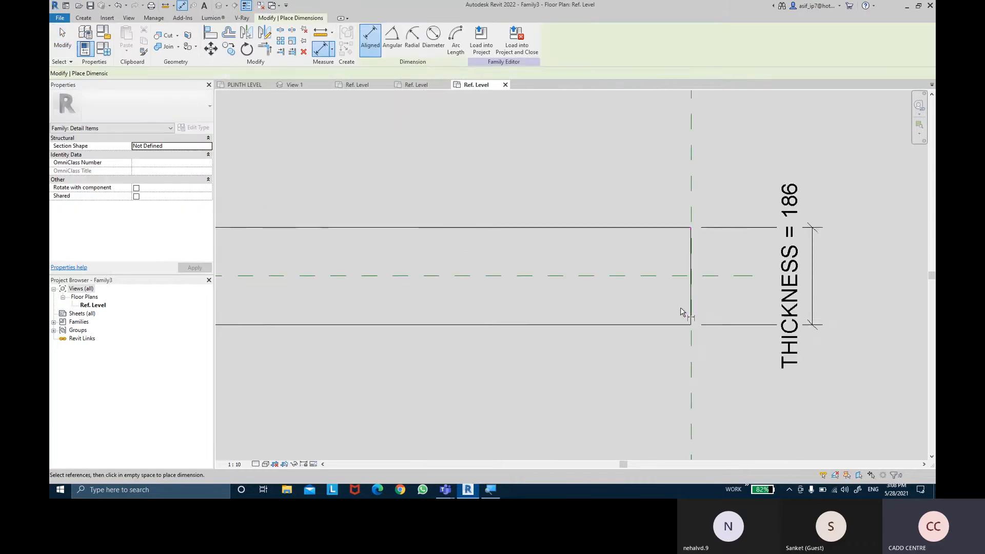
pyautogui.click(694, 308)
pyautogui.moveTo(428, 279); pyautogui.dragTo(866, 277, button='middle')
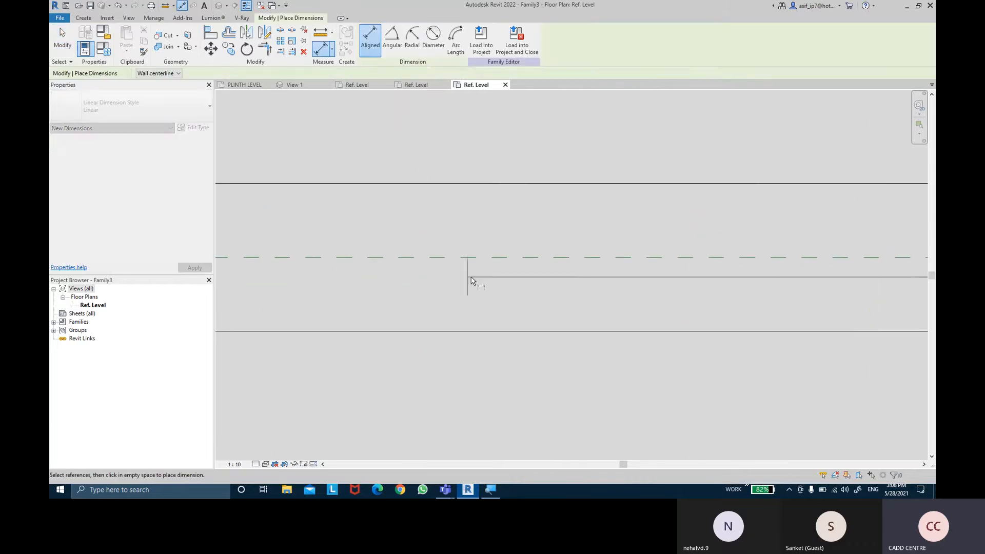
pyautogui.moveTo(467, 277); pyautogui.dragTo(821, 275, button='middle')
pyautogui.scroll(2, 513, 300)
pyautogui.scroll(1, 377, 297)
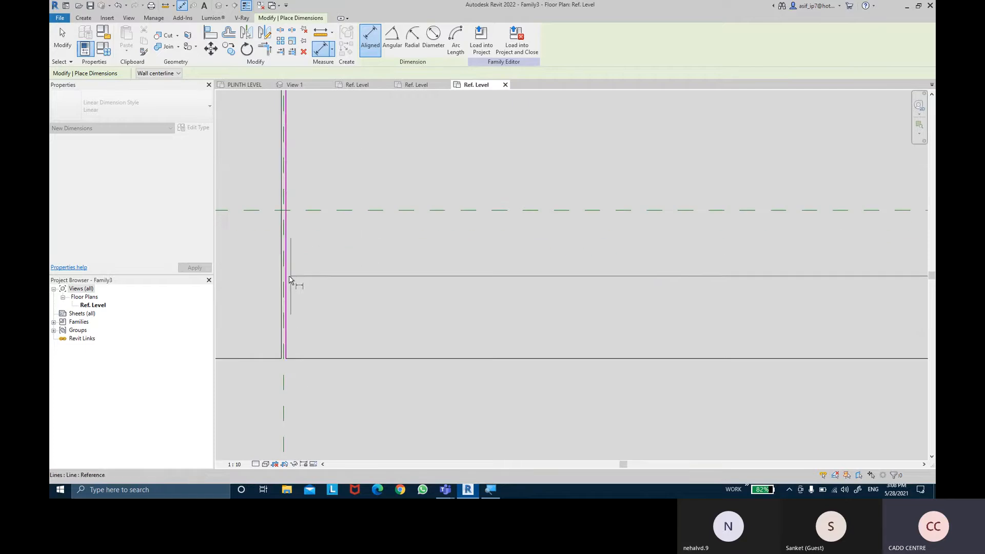
pyautogui.click(289, 278)
pyautogui.scroll(-3, 441, 121)
pyautogui.moveTo(442, 121); pyautogui.dragTo(477, 218, button='middle')
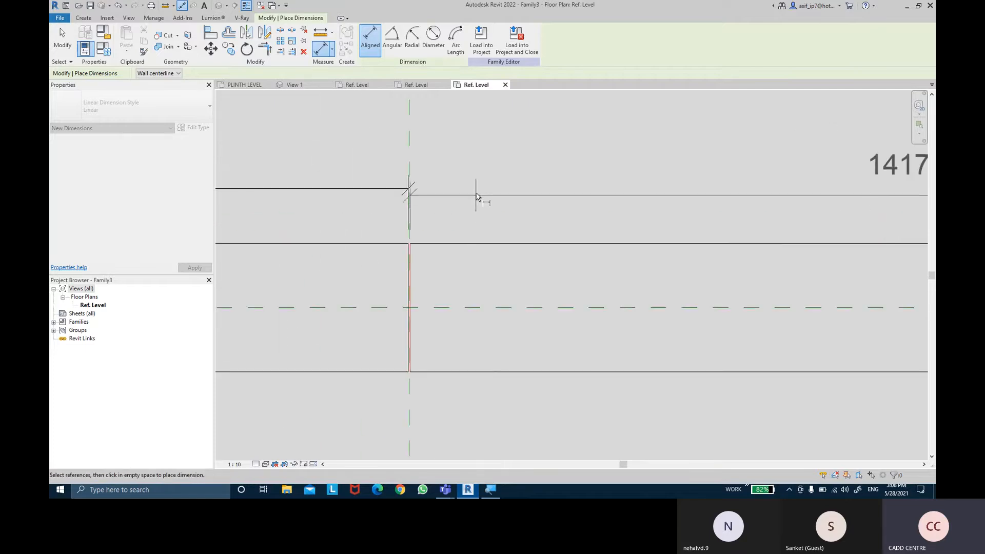
pyautogui.click(478, 198)
pyautogui.press('Escape')
pyautogui.press('Escape')
pyautogui.scroll(-3, 559, 202)
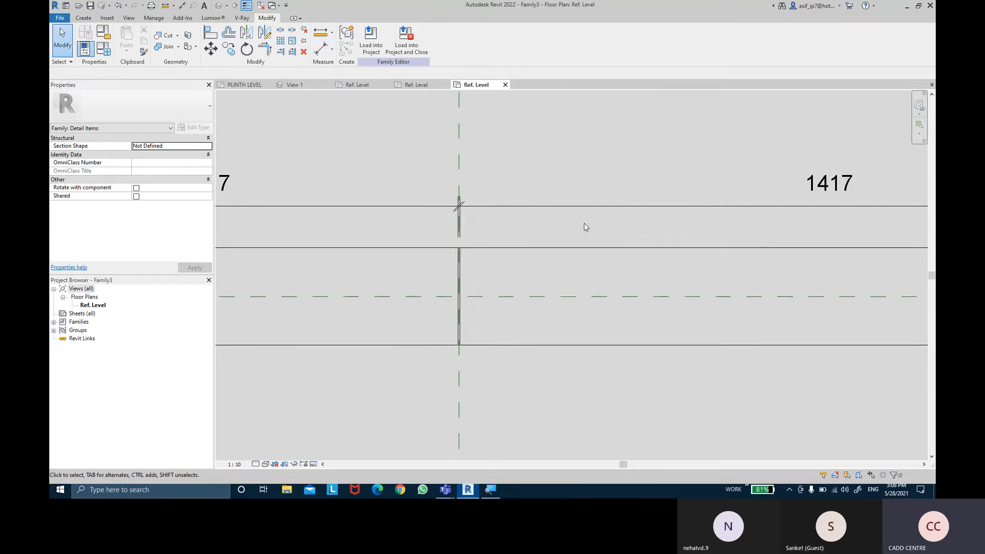
pyautogui.scroll(-1, 594, 234)
# - Label the mirrored rectangle's length dimension with a new type parameter named 2D DOOR LENTH 2
pyautogui.click(595, 221)
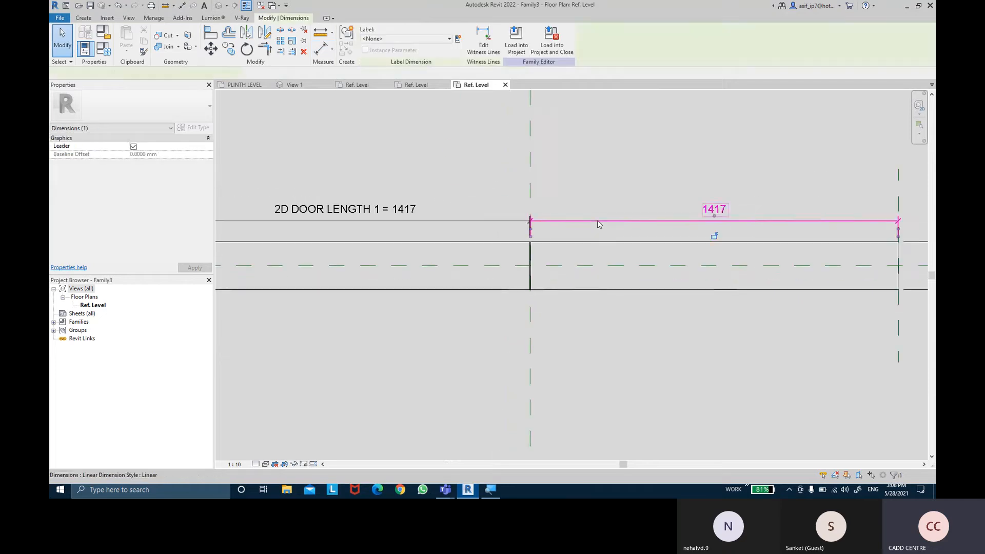
pyautogui.click(458, 39)
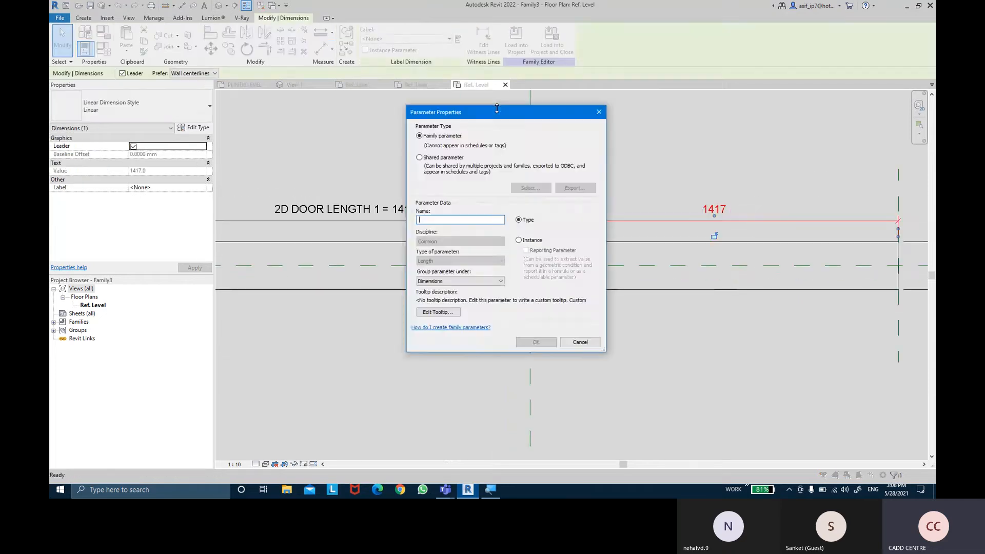
pyautogui.write('2D DOOR L')
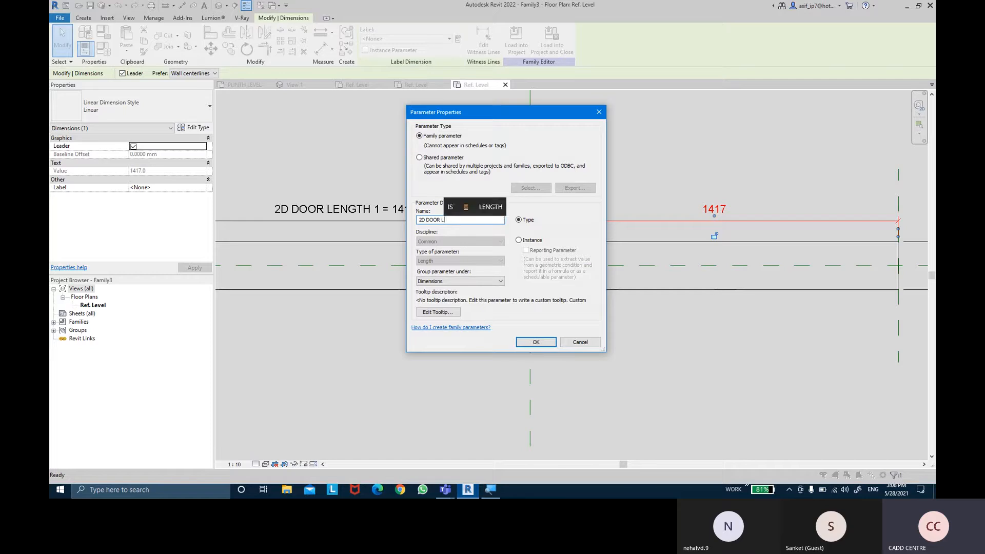
pyautogui.write('ENT')
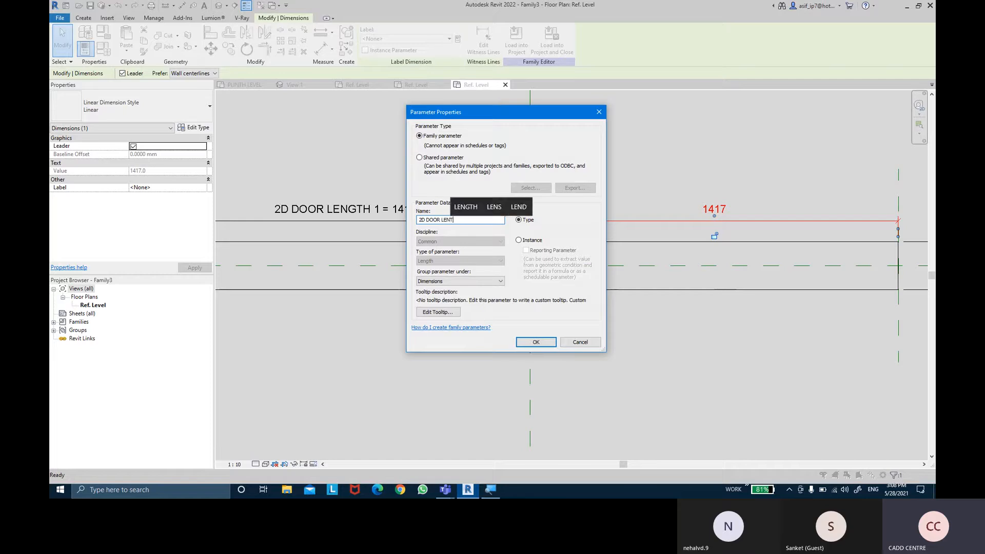
pyautogui.write('H 2')
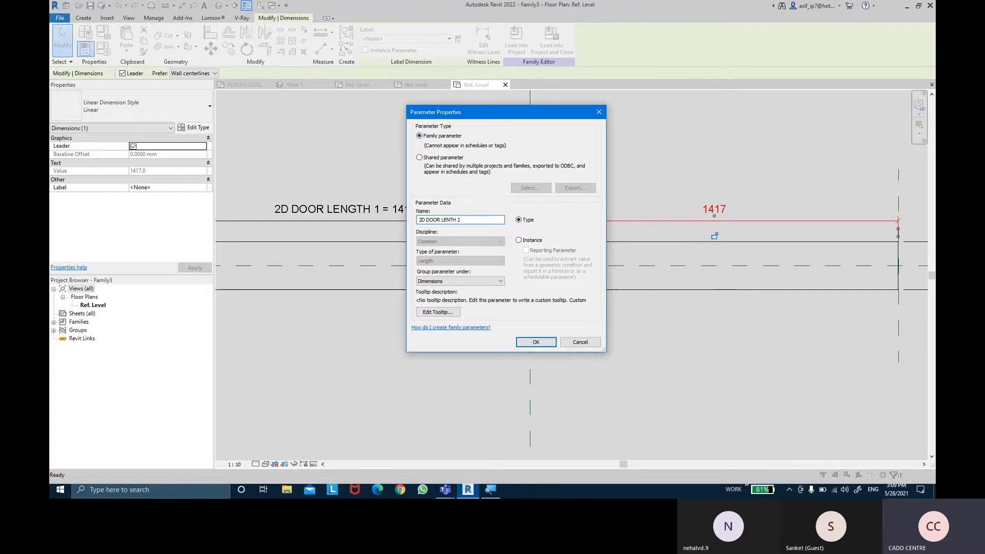
pyautogui.press('Return')
pyautogui.scroll(-3, 636, 371)
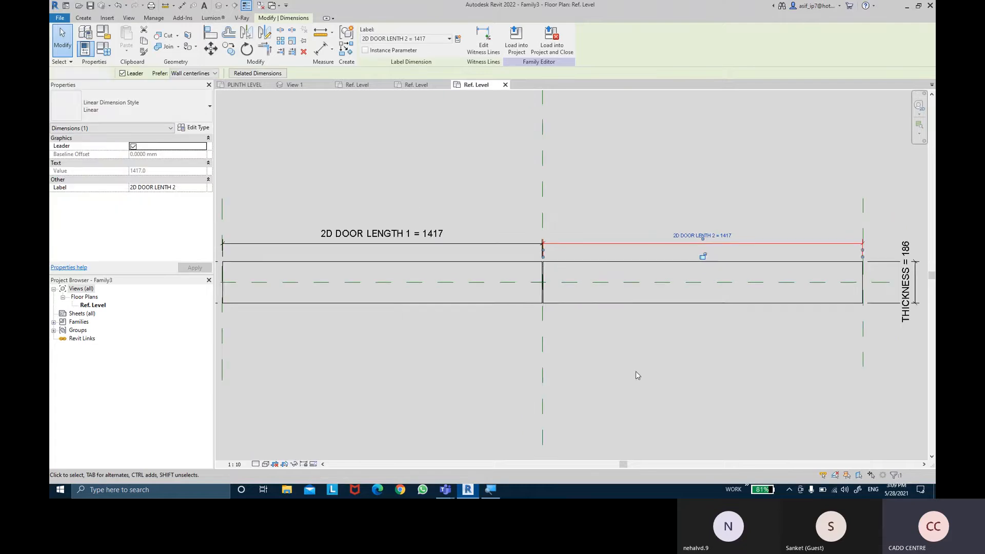
pyautogui.click(635, 371)
pyautogui.moveTo(635, 371)
pyautogui.mouseDown(button='middle')
pyautogui.moveTo(653, 374)
pyautogui.moveTo(645, 374)
pyautogui.mouseUp(button='middle')
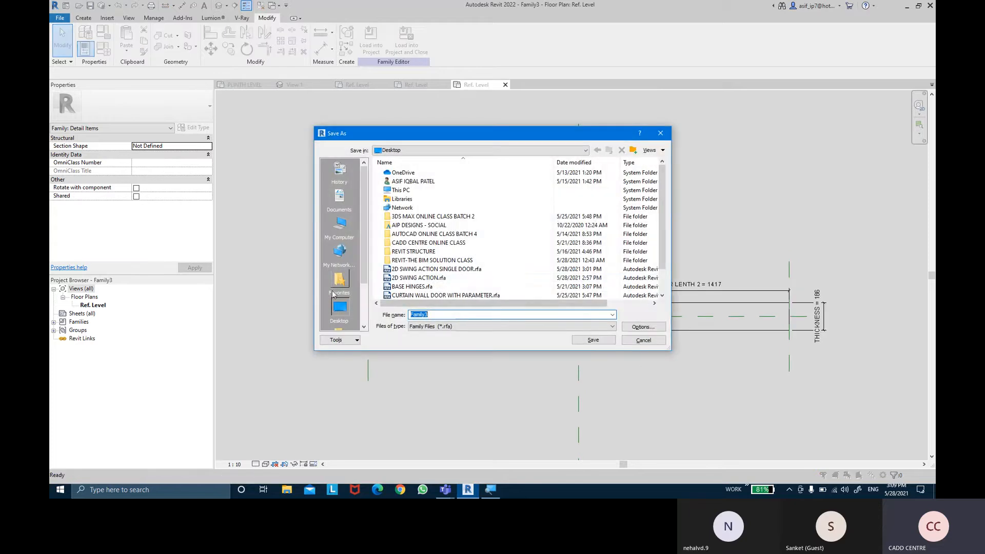
# - Save the family to the Desktop as 2D SWING ACTION DOUBLE DOOR DOOR.rfa
pyautogui.click(413, 271)
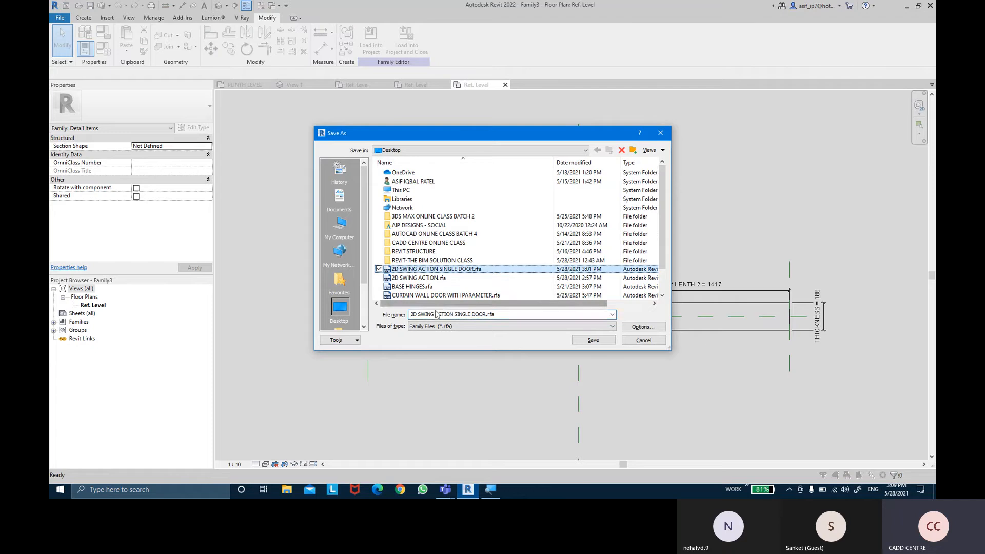
pyautogui.doubleClick(468, 315)
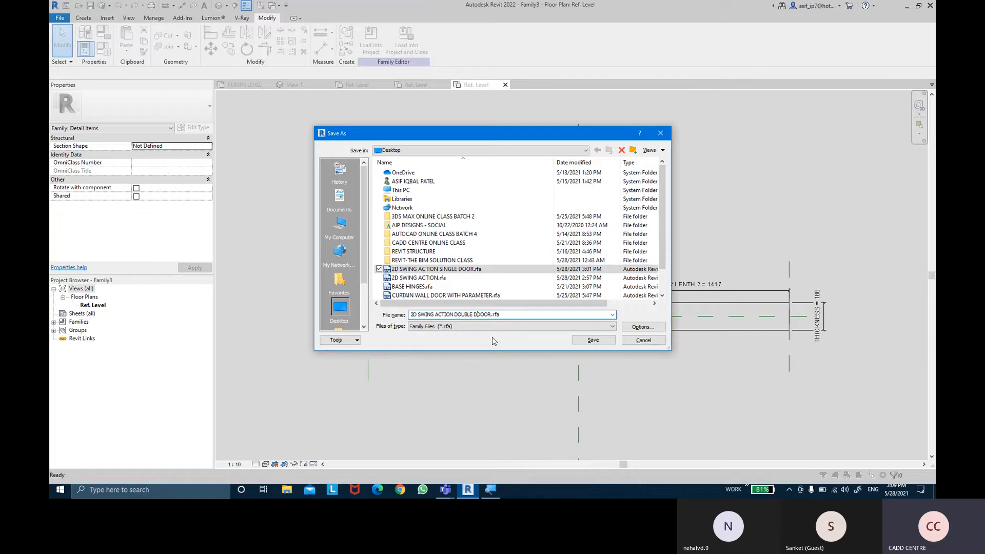
pyautogui.write('DOUBLE DOOR')
pyautogui.press('Return')
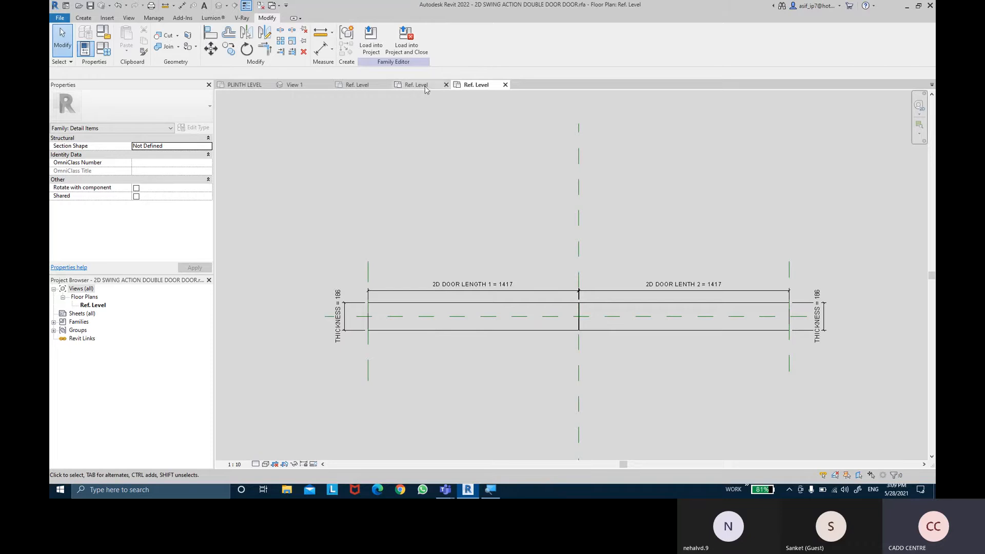
# - Close the 2D SWING ACTION SINGLE DOOR family without saving, close View 1, and return to the double door family
pyautogui.click(446, 86)
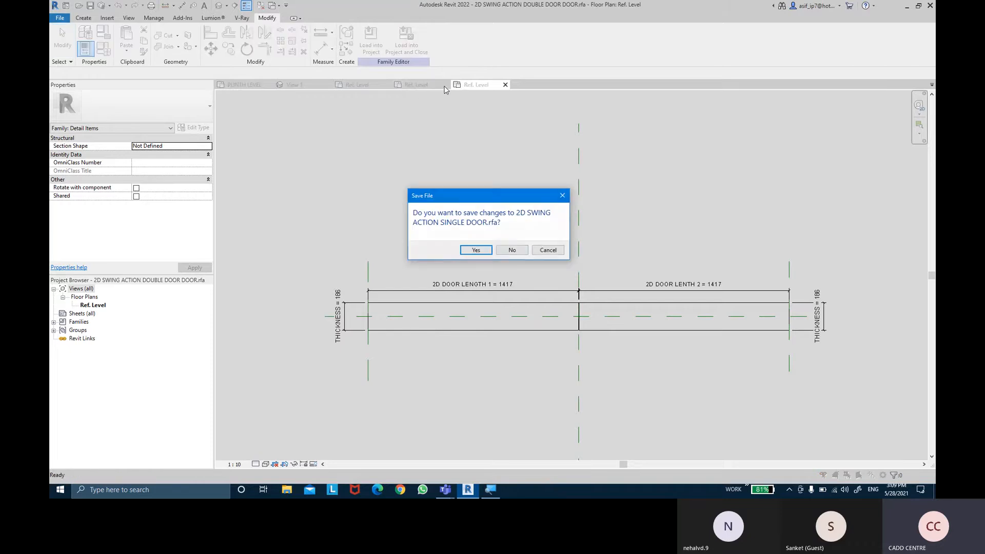
pyautogui.click(506, 251)
pyautogui.click(378, 86)
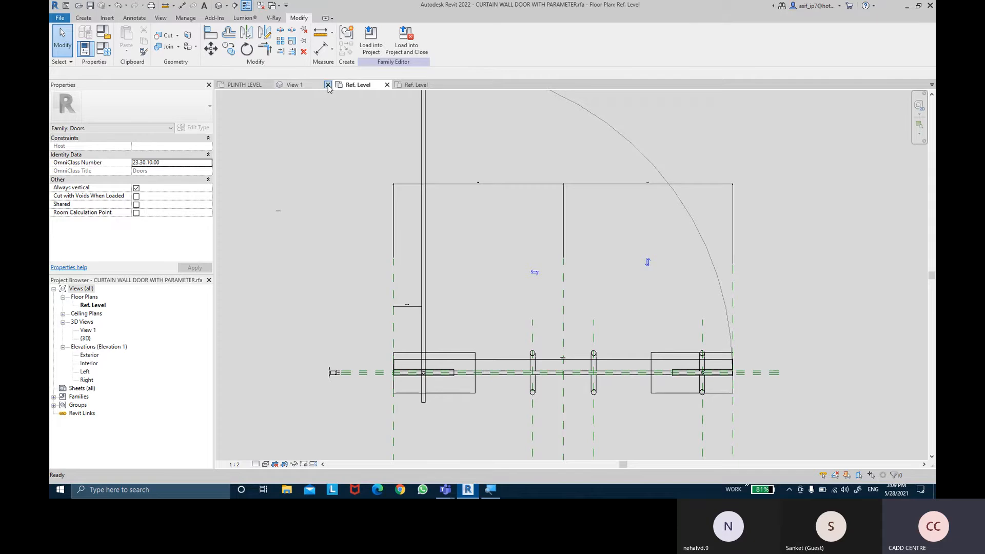
pyautogui.click(328, 85)
pyautogui.click(354, 85)
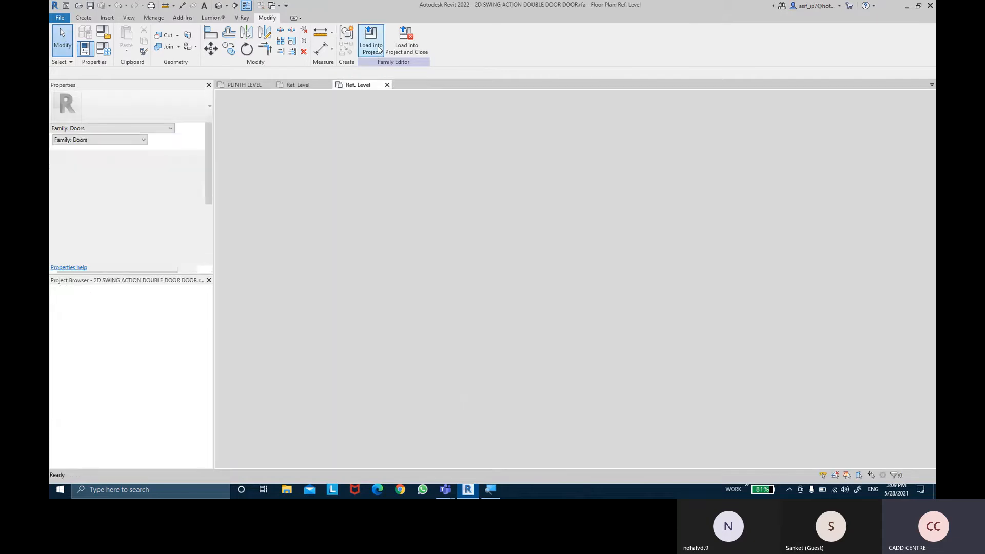
# - Load the double door family into CURTAIN WALL DOOR WITH PARAMETER.rfa only and place one instance to the right of the door plan
pyautogui.click(378, 50)
pyautogui.click(464, 195)
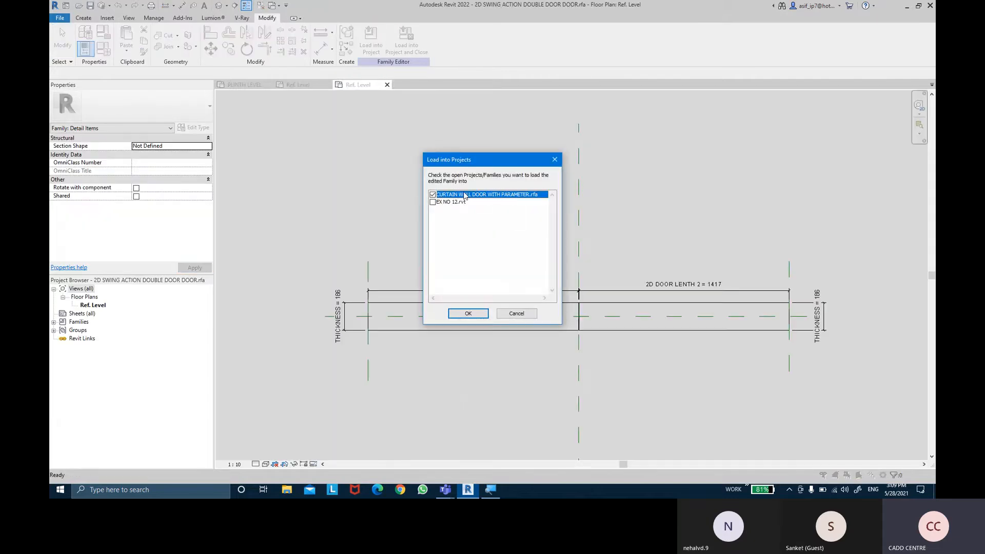
pyautogui.click(469, 313)
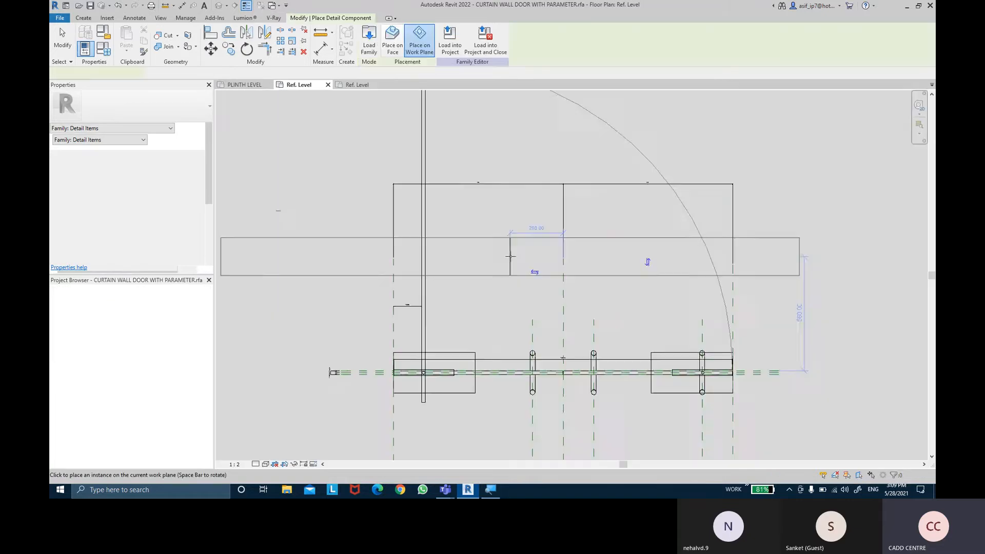
pyautogui.scroll(-4, 511, 257)
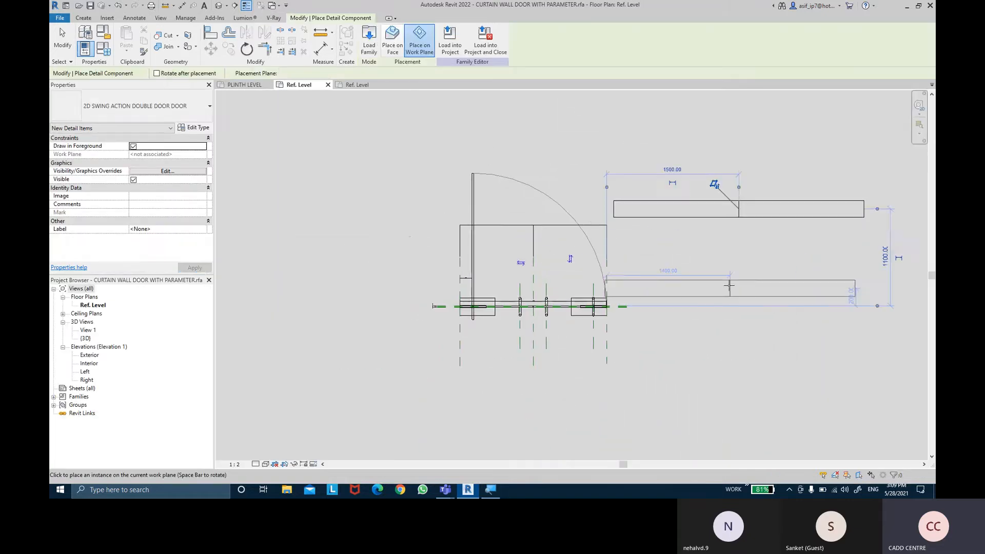
pyautogui.press('Escape')
# - Associate the placed double door item's THICKNESS type parameter with the door family's Thickness parameter
pyautogui.click(722, 218)
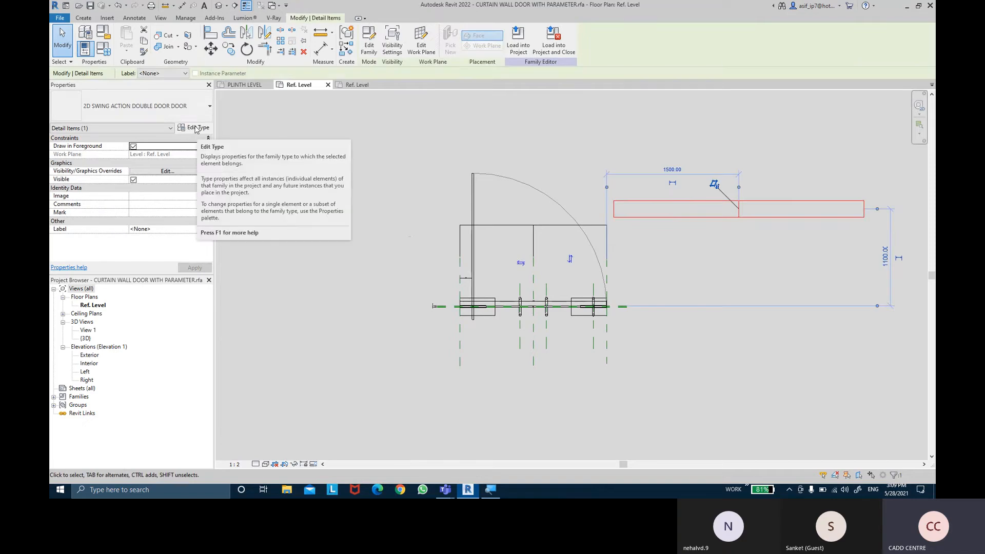
pyautogui.click(195, 129)
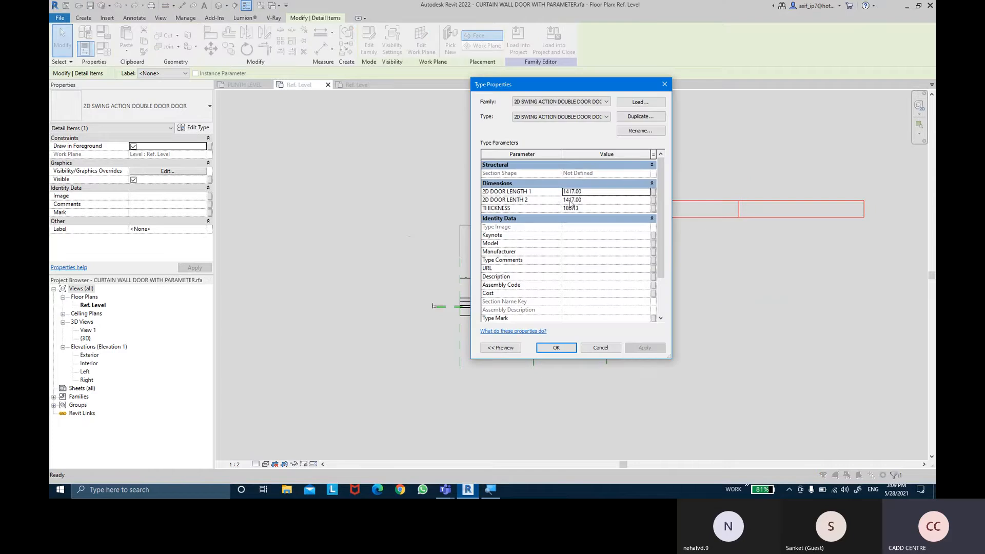
pyautogui.click(655, 208)
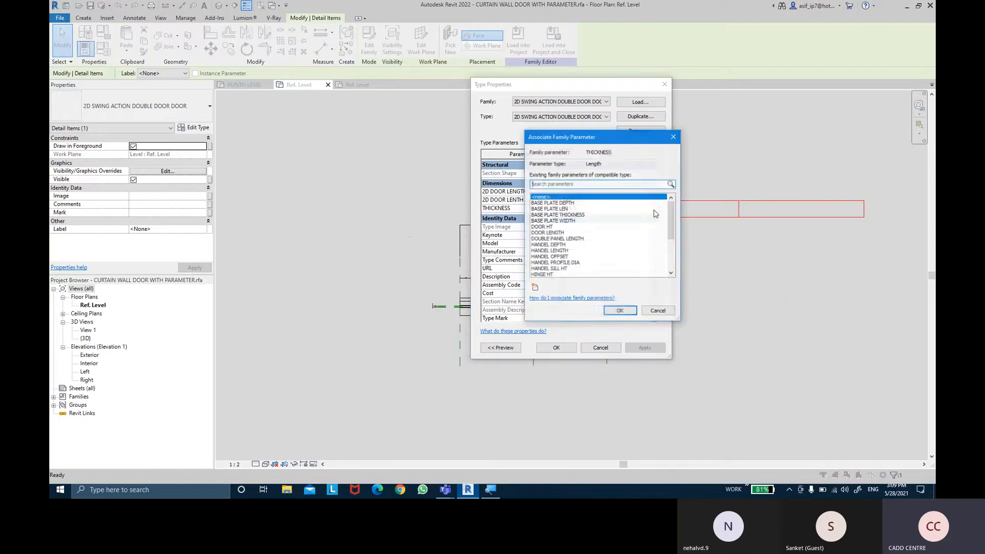
pyautogui.scroll(-4, 569, 241)
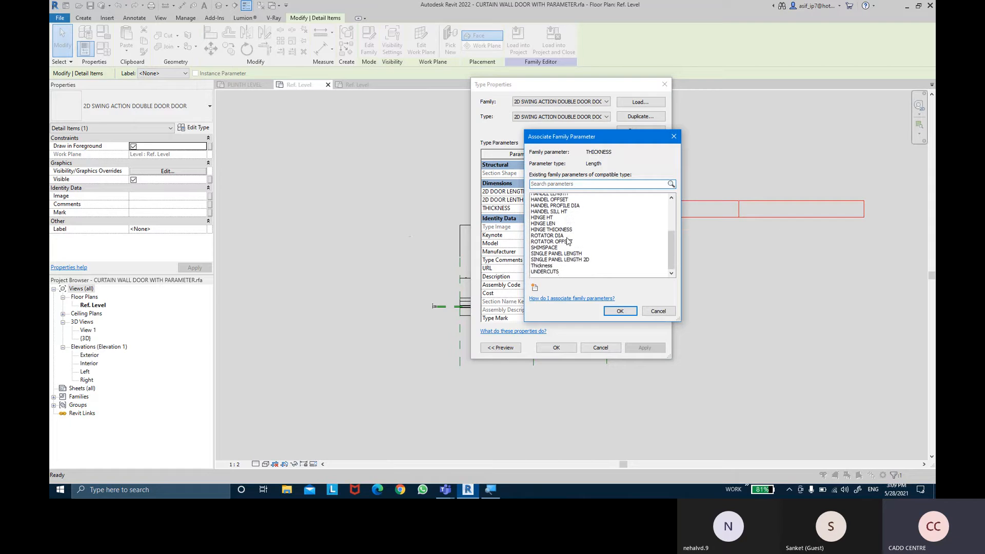
pyautogui.click(547, 263)
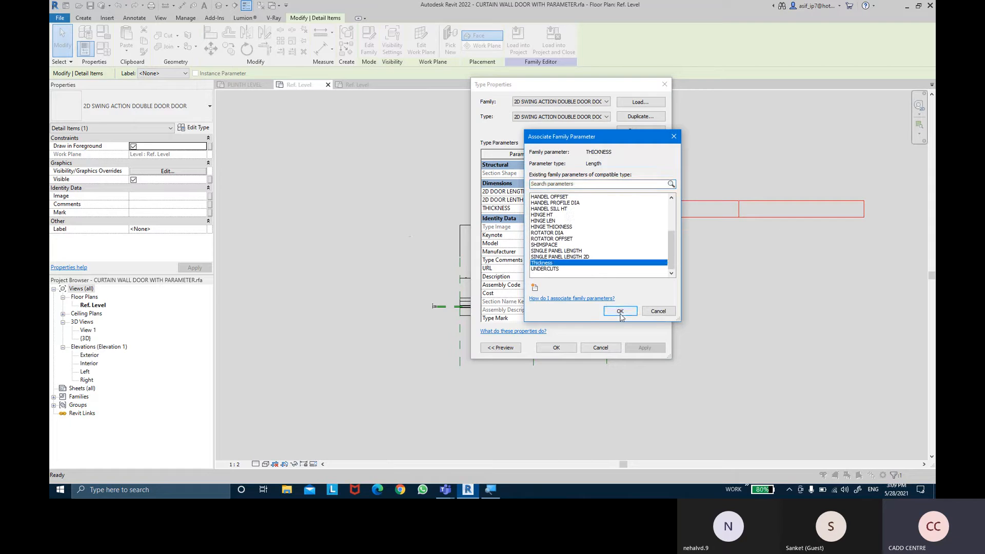
pyautogui.click(620, 312)
pyautogui.click(641, 350)
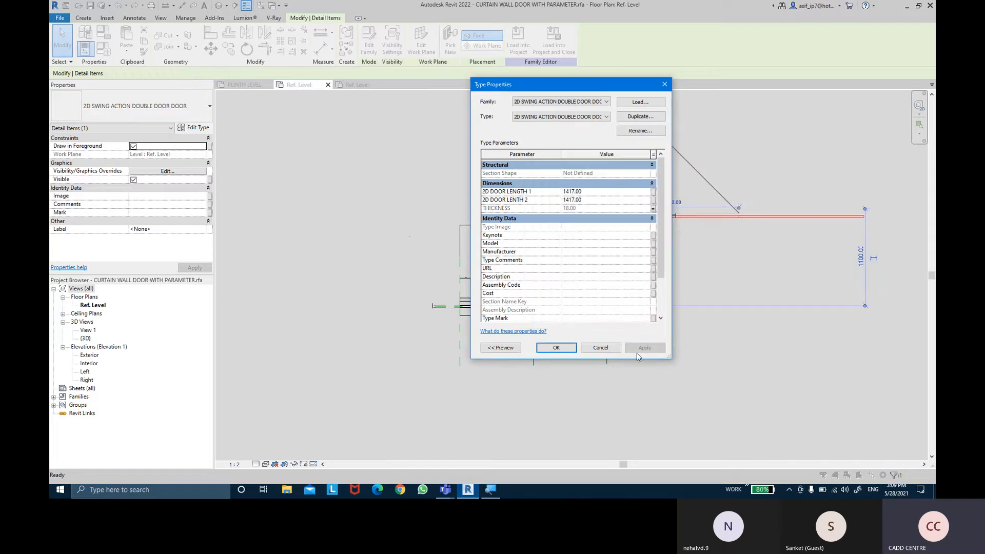
pyautogui.click(555, 347)
pyautogui.scroll(4, 703, 272)
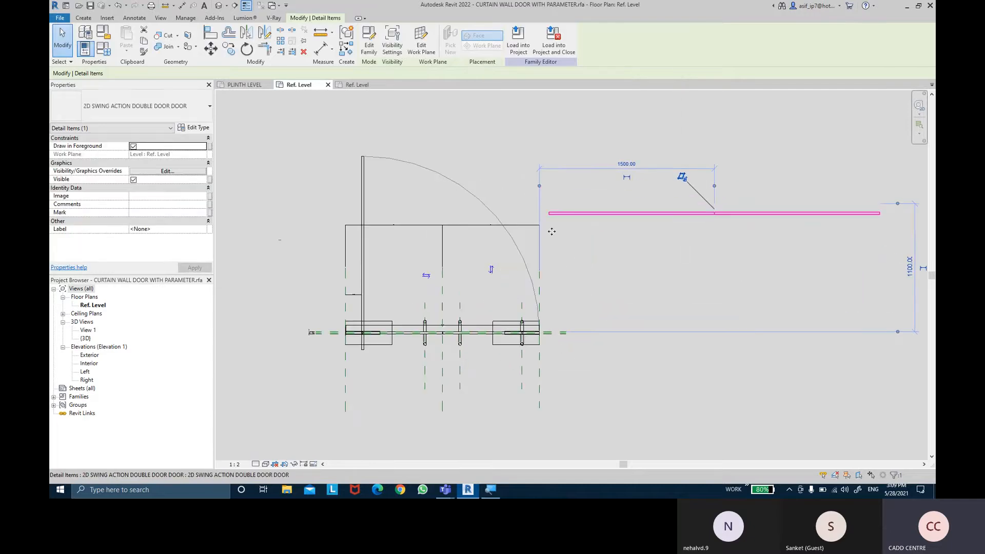
pyautogui.click(632, 190)
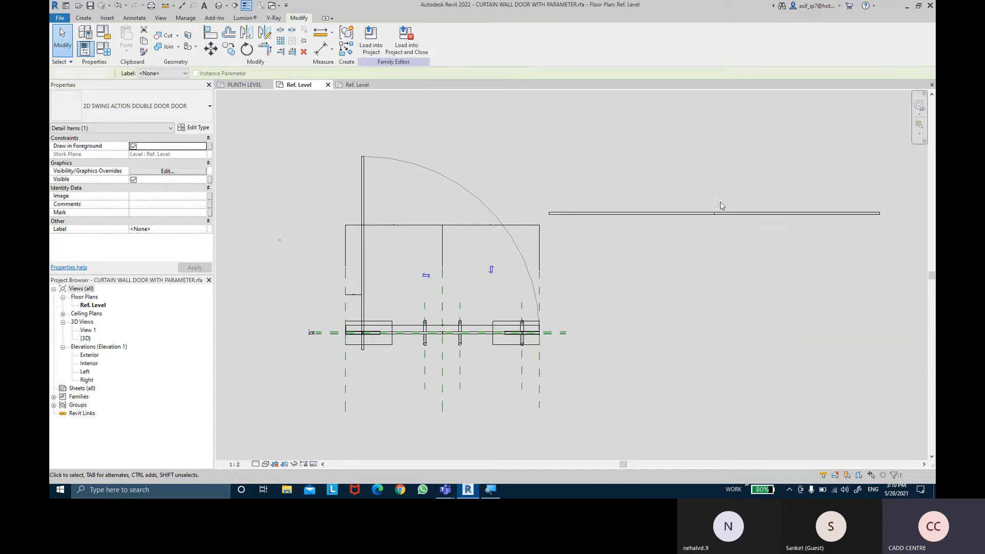
pyautogui.moveTo(722, 220); pyautogui.dragTo(715, 223, button='middle')
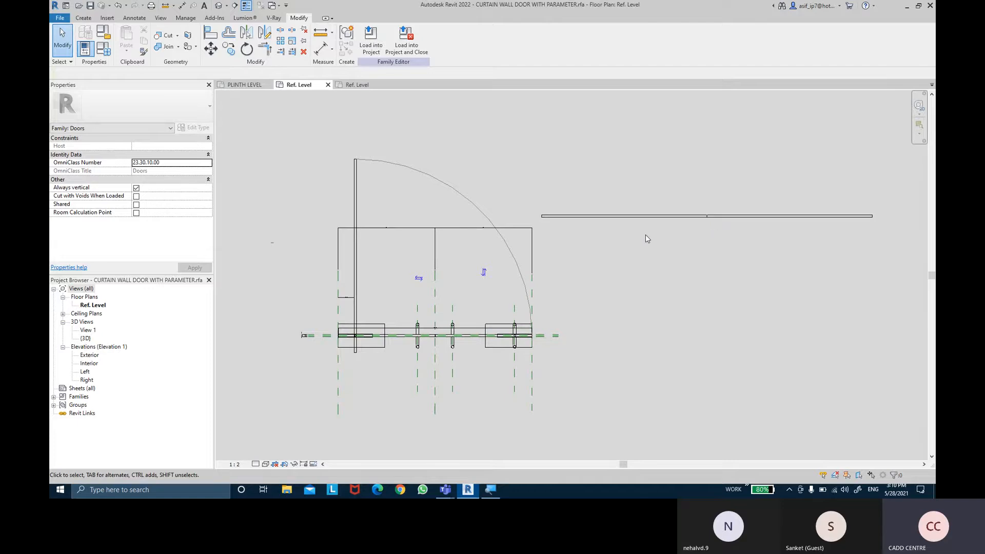
# - In the double door detail family, delete the right panel's length and thickness dimensions
pyautogui.click(351, 85)
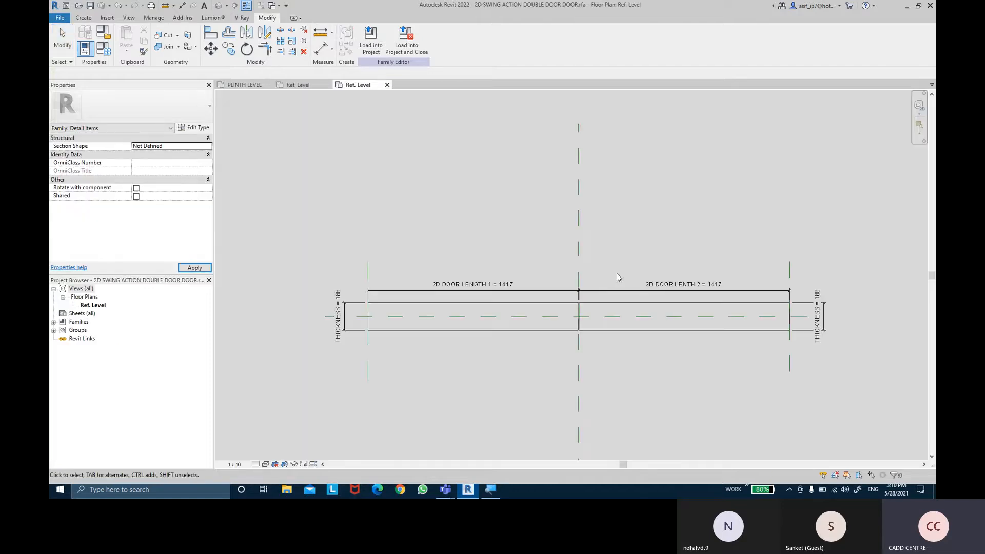
pyautogui.scroll(2, 674, 315)
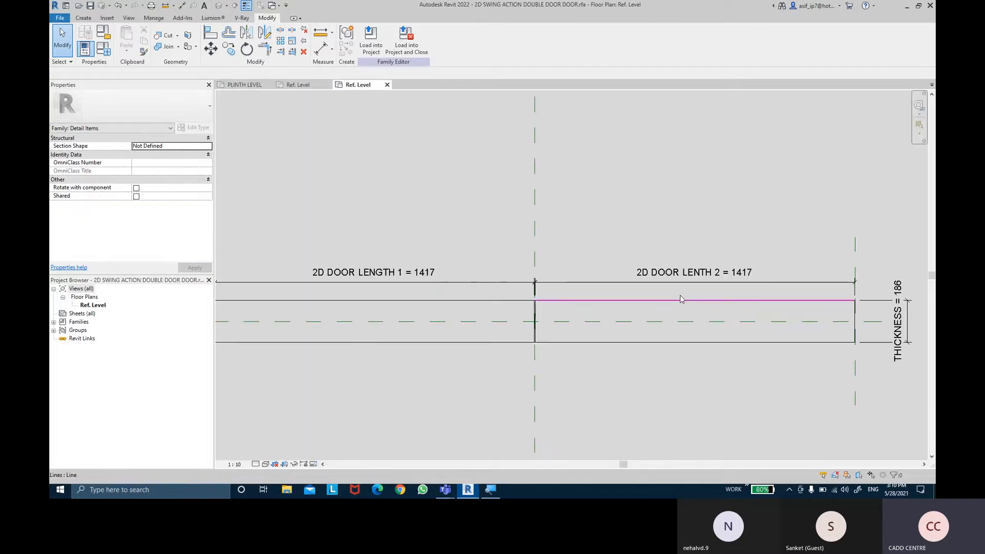
pyautogui.click(663, 250)
pyautogui.press('Delete')
pyautogui.moveTo(869, 323); pyautogui.dragTo(706, 305, button='middle')
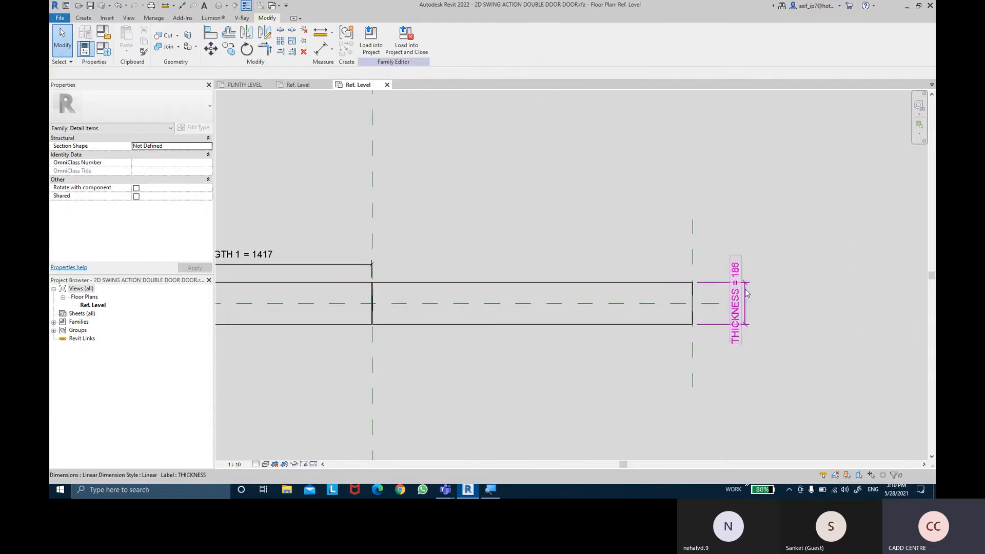
# - Delete the chain of lines forming the right panel's rectangle in the double door detail family
pyautogui.click(655, 282)
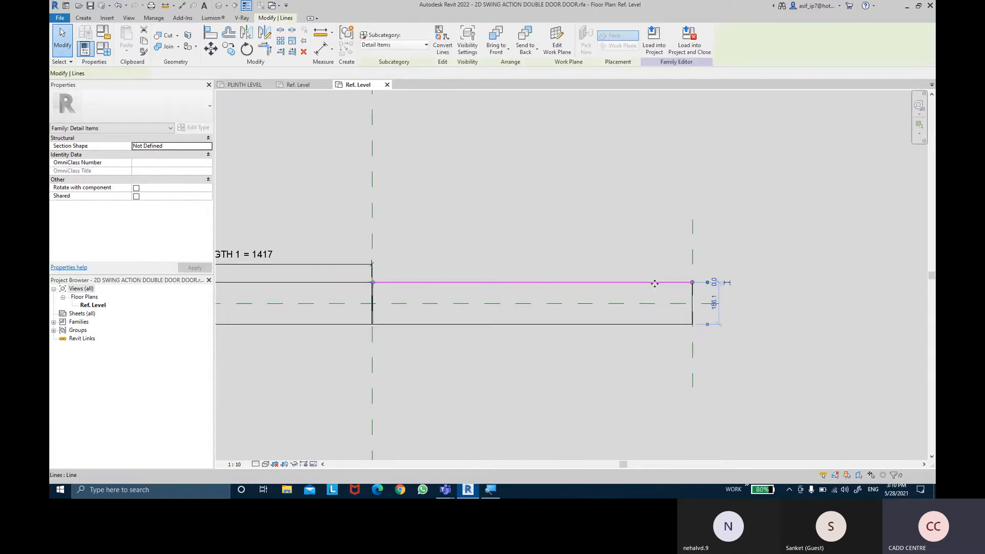
pyautogui.press('Tab')
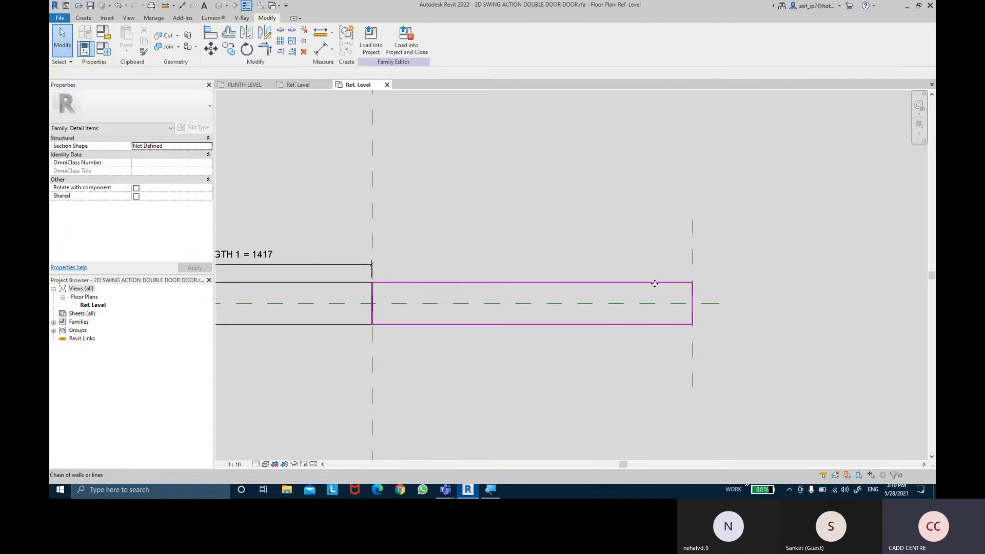
pyautogui.click(655, 284)
pyautogui.press('Delete')
pyautogui.scroll(-1, 598, 245)
pyautogui.moveTo(479, 251); pyautogui.dragTo(639, 243, button='middle')
pyautogui.scroll(-1, 639, 243)
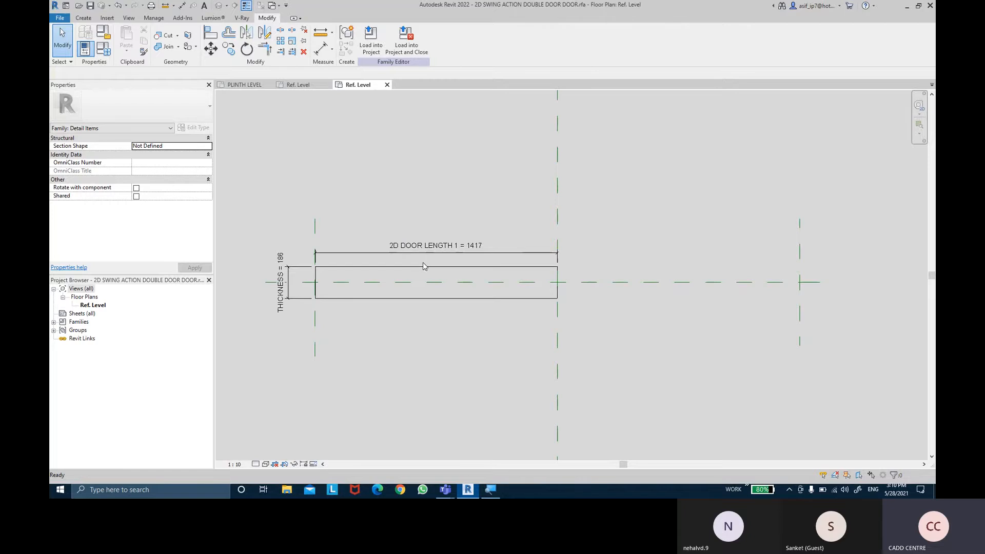
# - Reload the edited double door family into CURTAIN WALL DOOR WITH PARAMETER.rfa only
pyautogui.click(371, 40)
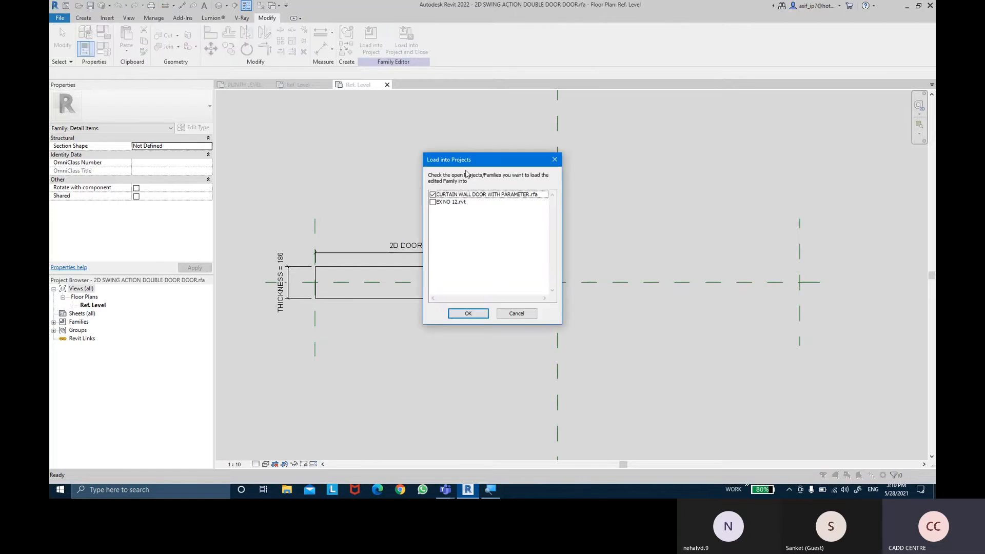
pyautogui.click(468, 314)
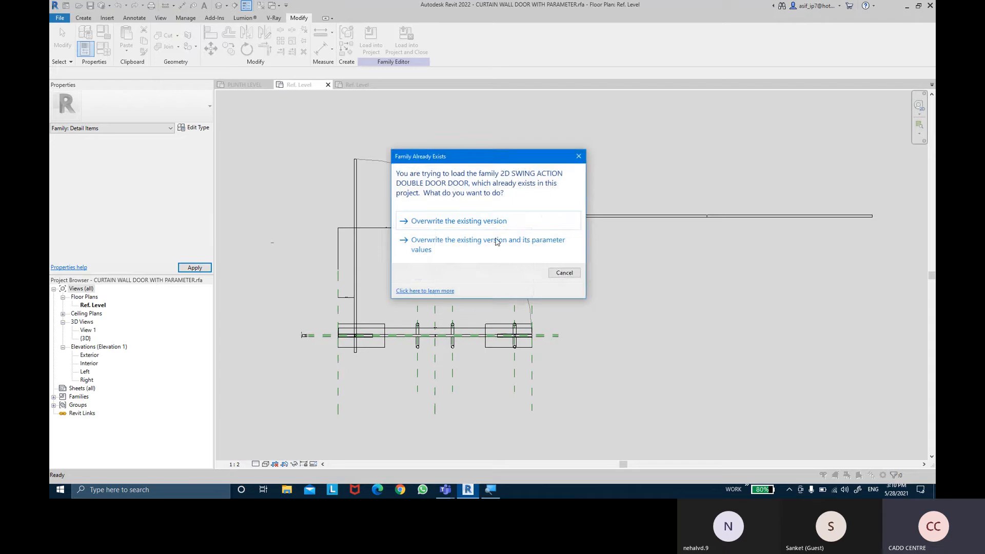
pyautogui.click(497, 241)
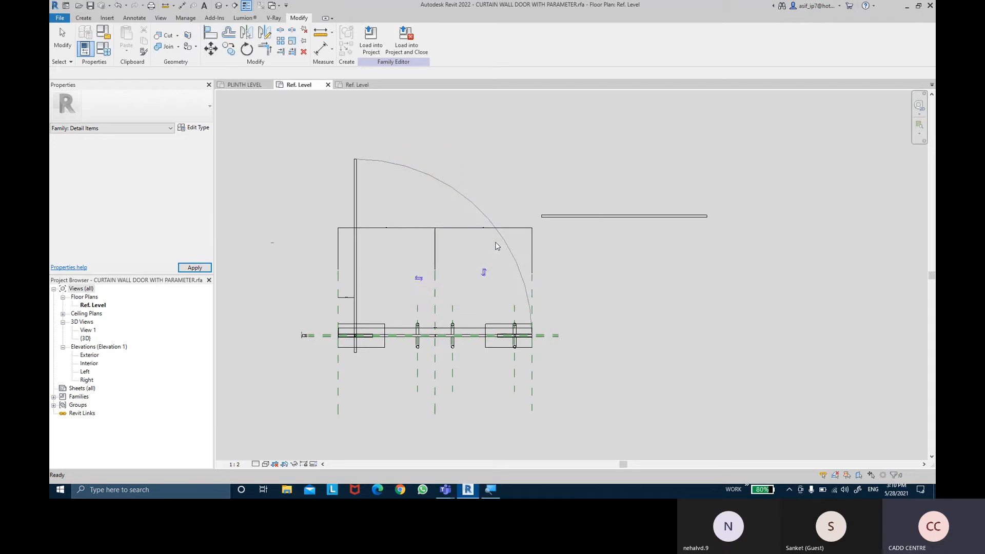
# - Open the parameter association for the placed double door item's 2D DOOR LENGTH 1 and look through the compatible family parameters
pyautogui.click(627, 217)
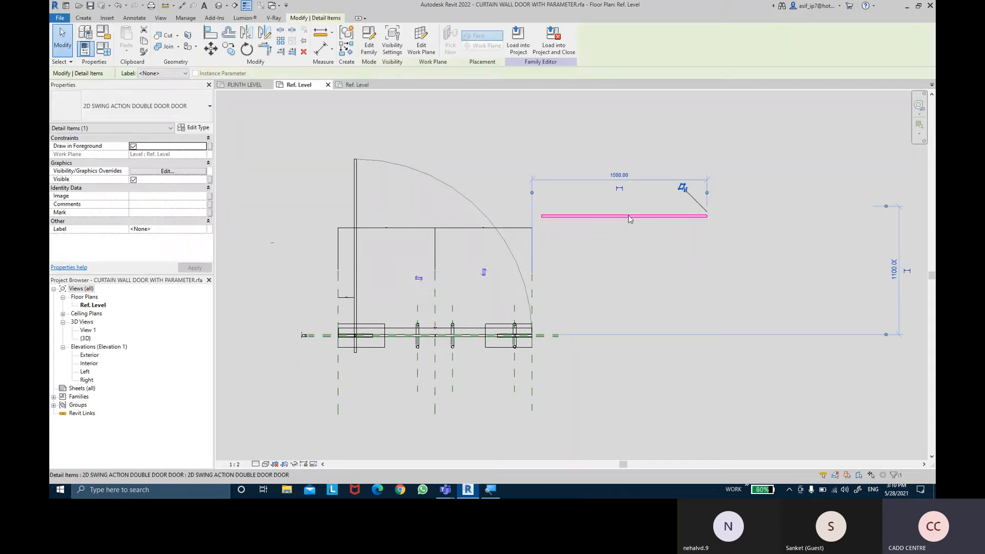
pyautogui.click(195, 128)
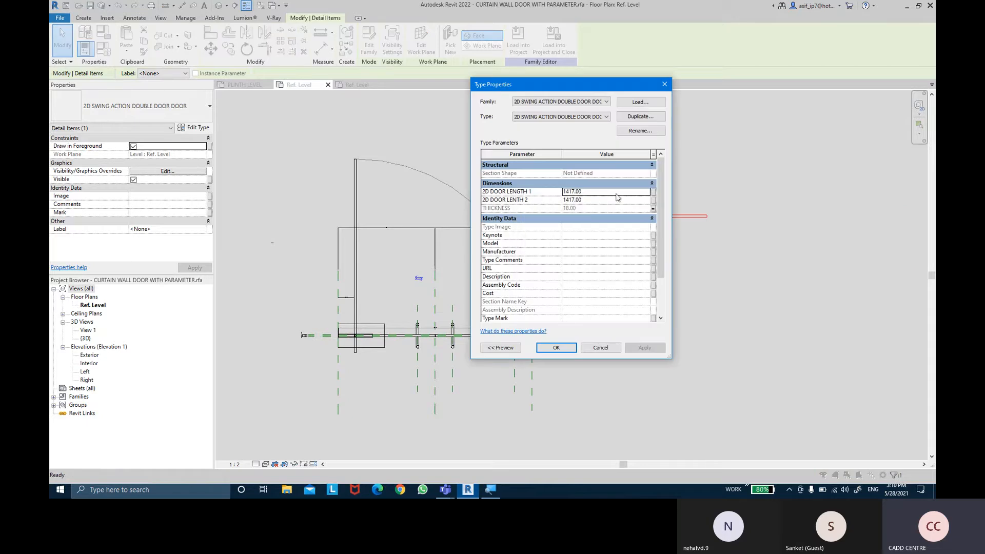
pyautogui.click(654, 192)
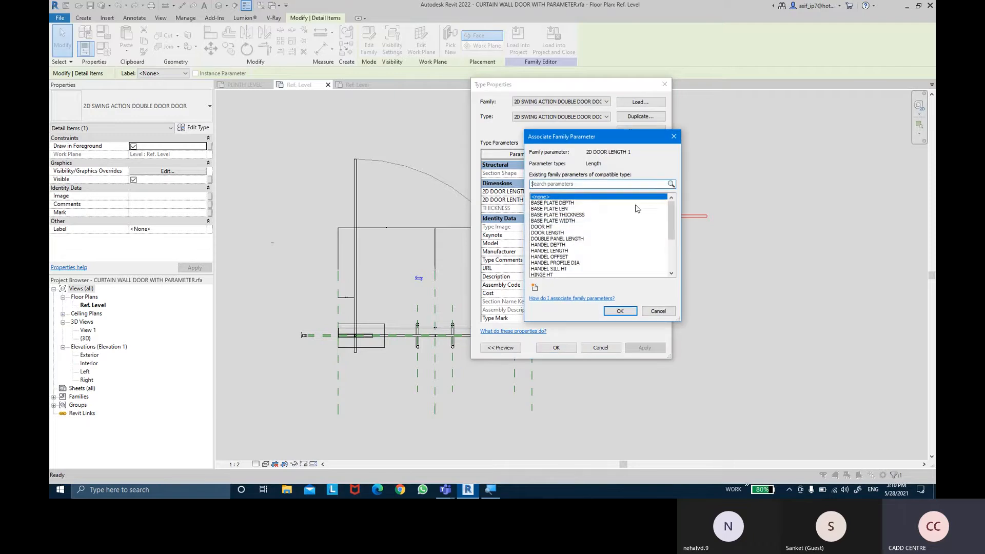
pyautogui.scroll(-5, 563, 233)
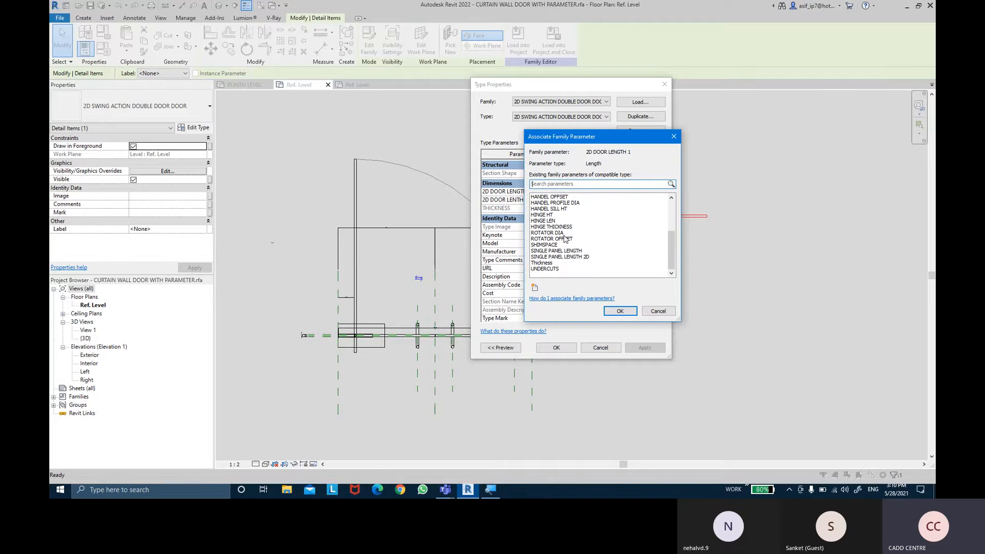
pyautogui.scroll(5, 565, 239)
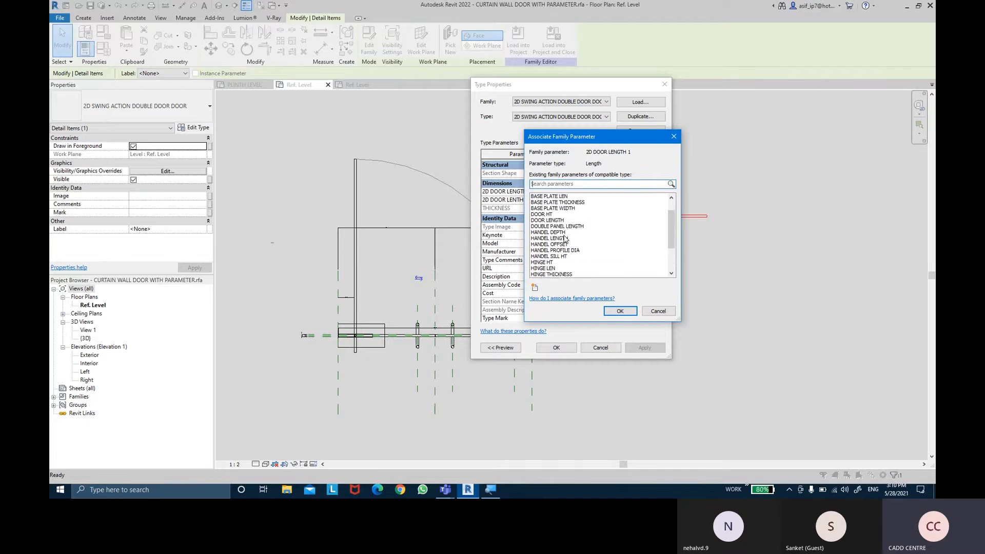
pyautogui.scroll(-3, 565, 239)
pyautogui.scroll(4, 565, 239)
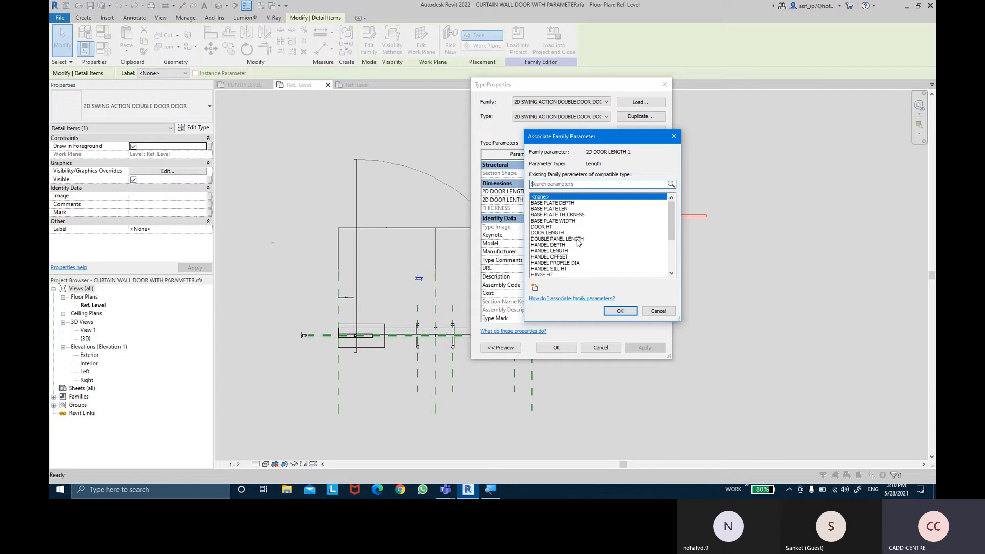
# - Create a type parameter named 2D DOOR LENGHT 1, associate it with the item's 2D DOOR LENGTH 1, and apply the type properties
pyautogui.click(534, 288)
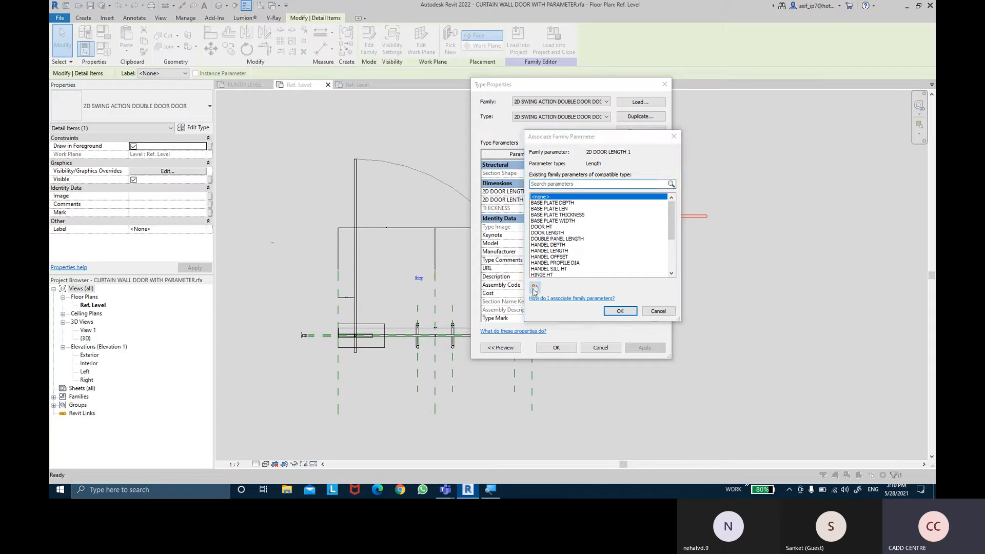
pyautogui.write('2D')
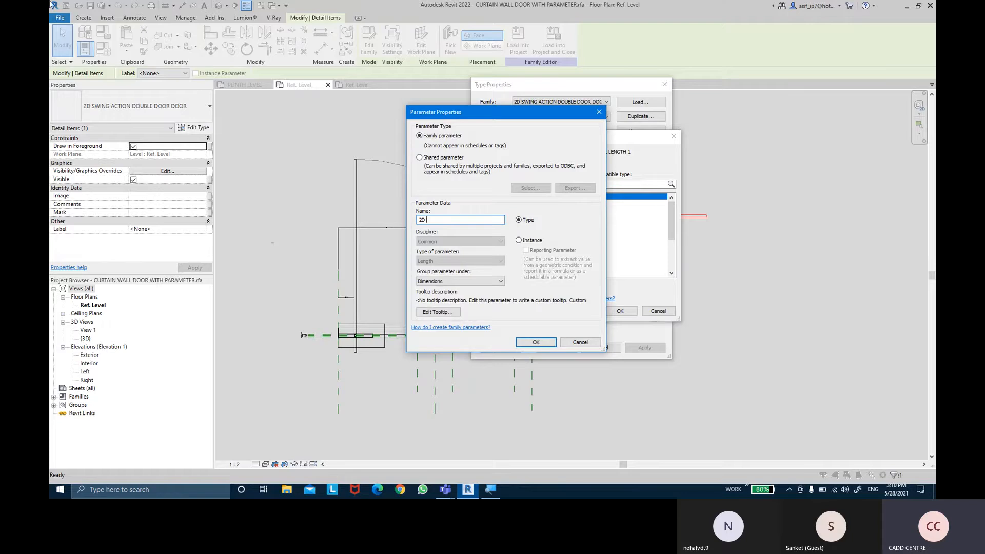
pyautogui.write(' DOOR LEN')
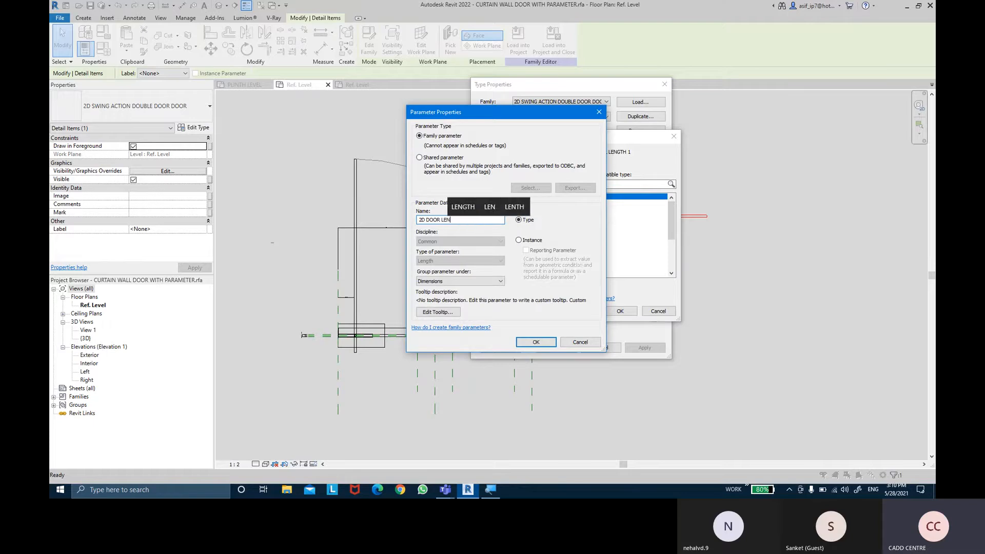
pyautogui.write('GHT 1')
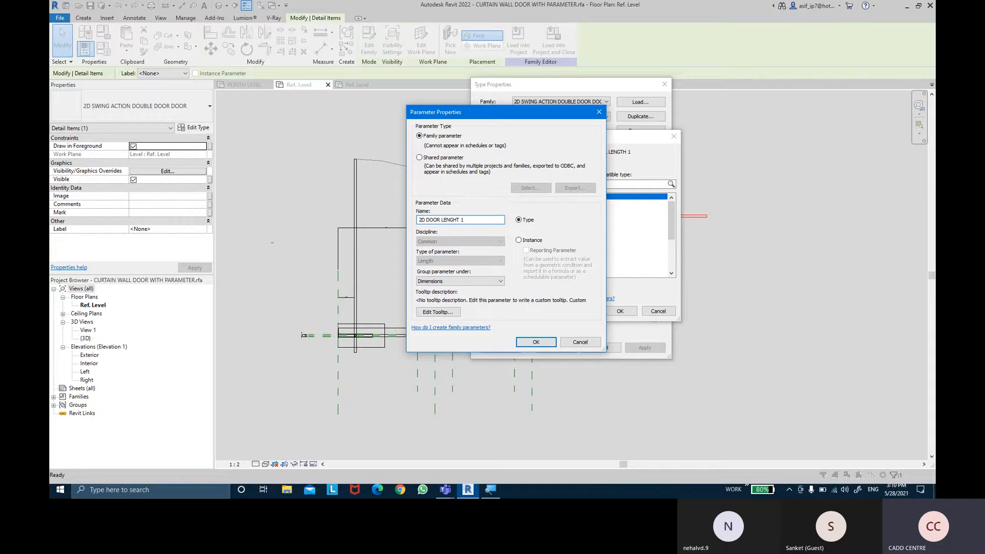
pyautogui.press('Return')
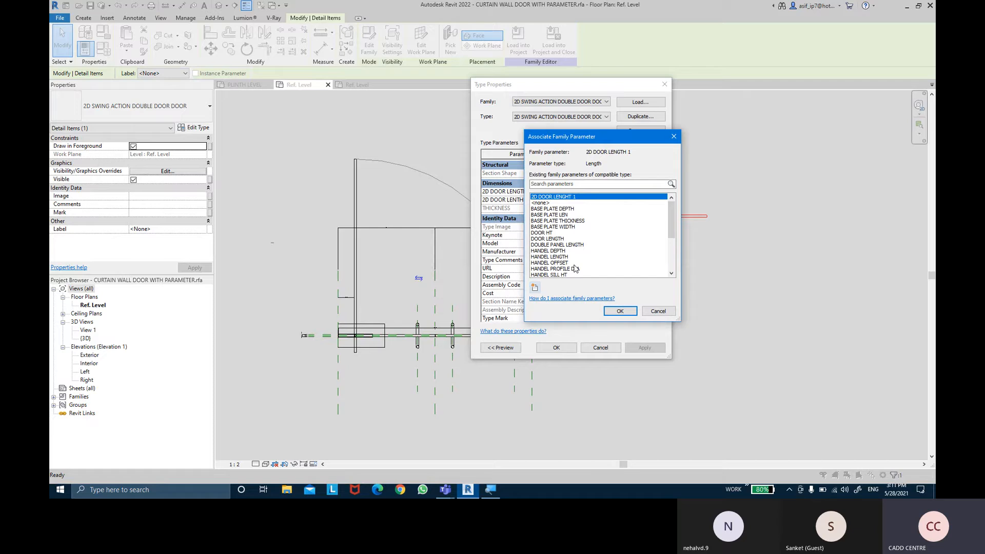
pyautogui.click(616, 313)
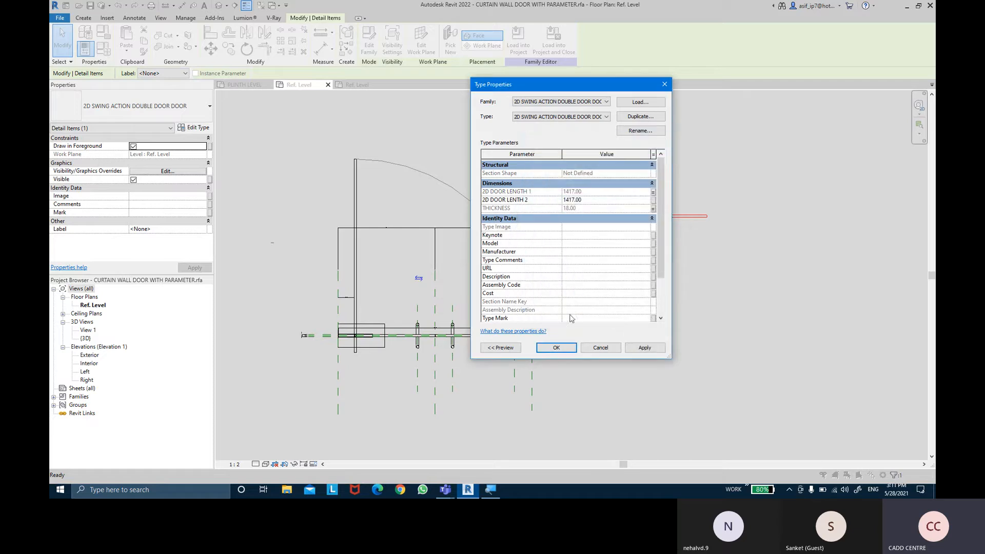
pyautogui.click(641, 348)
pyautogui.click(556, 347)
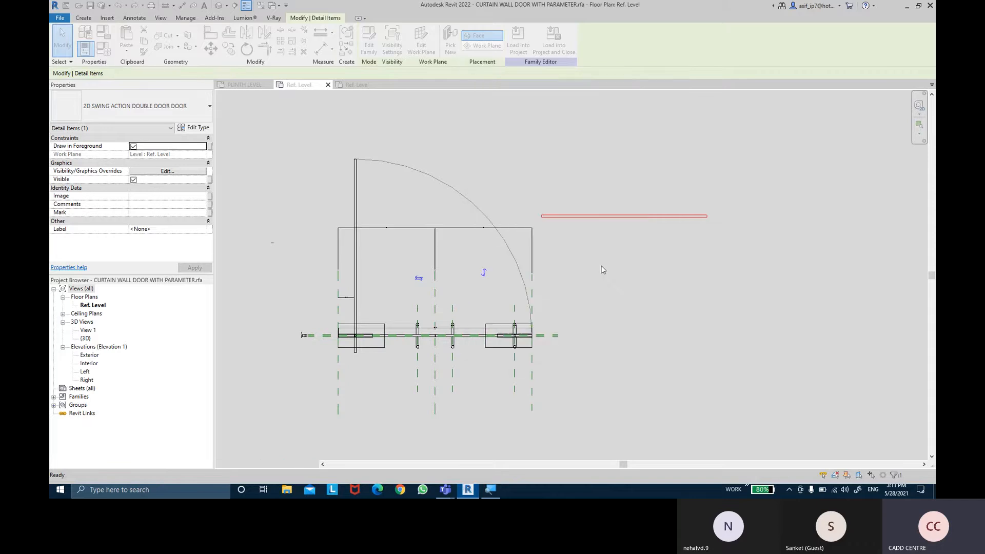
# - In the door family's types, enter the formula DOOR LENGTH/2 for 2D DOOR LENGHT 1
pyautogui.click(103, 49)
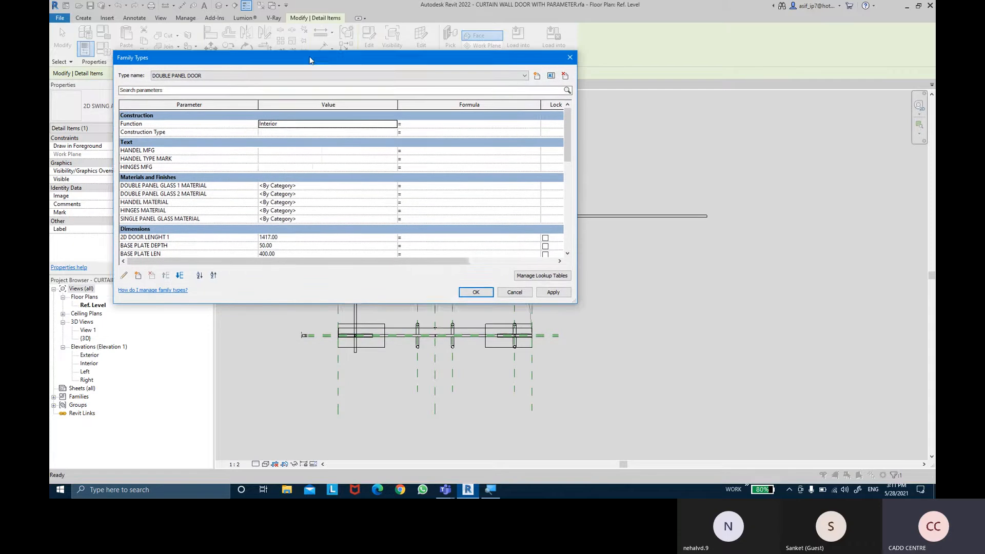
pyautogui.click(188, 225)
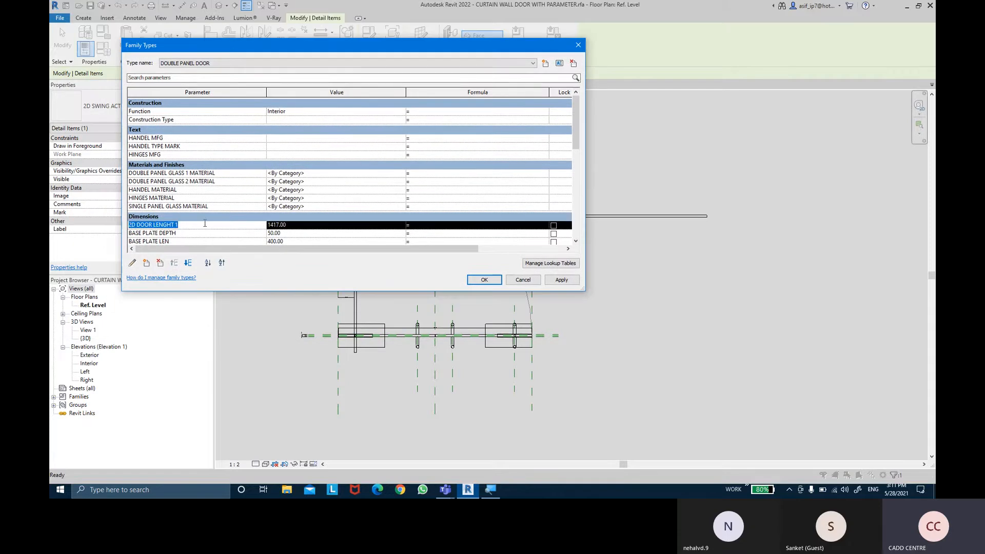
pyautogui.scroll(-3, 411, 218)
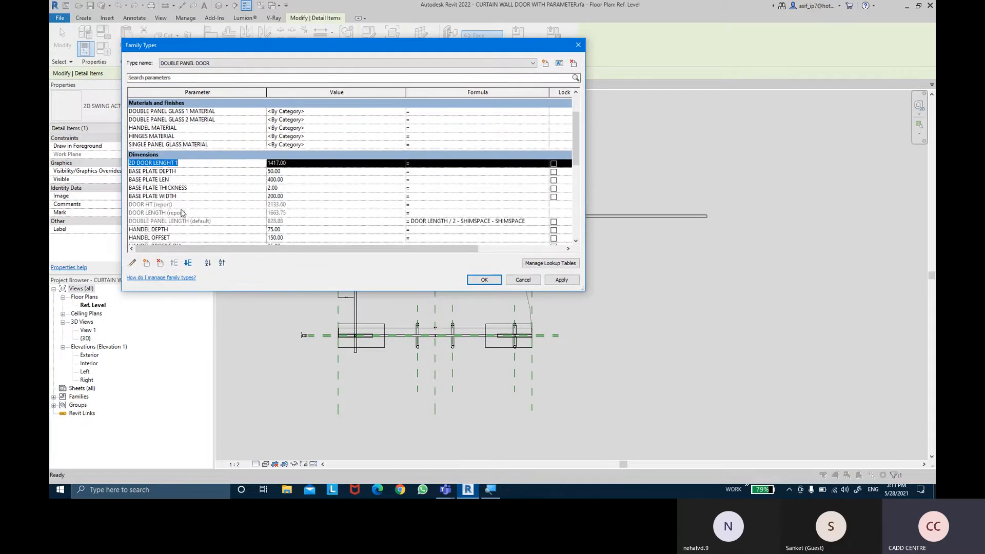
pyautogui.click(165, 213)
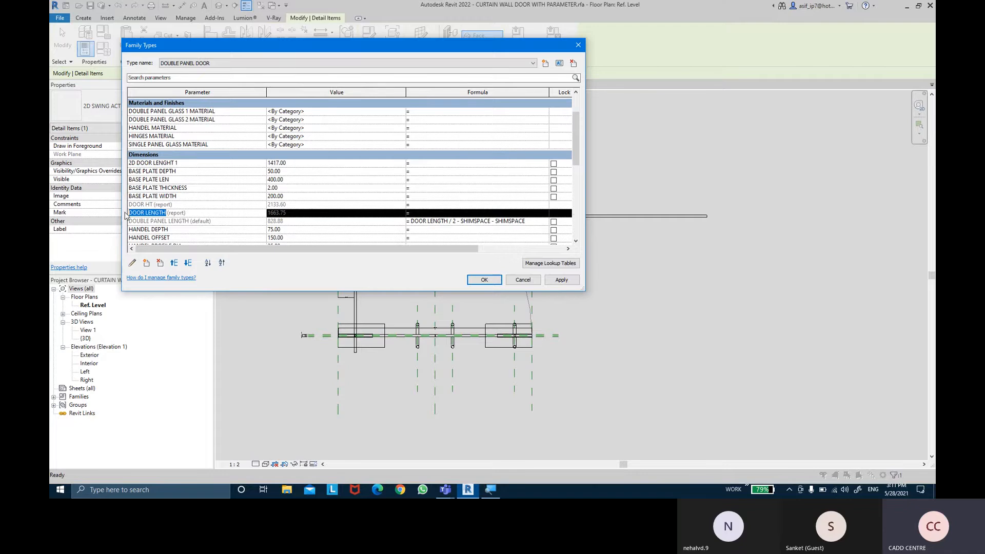
pyautogui.click(454, 163)
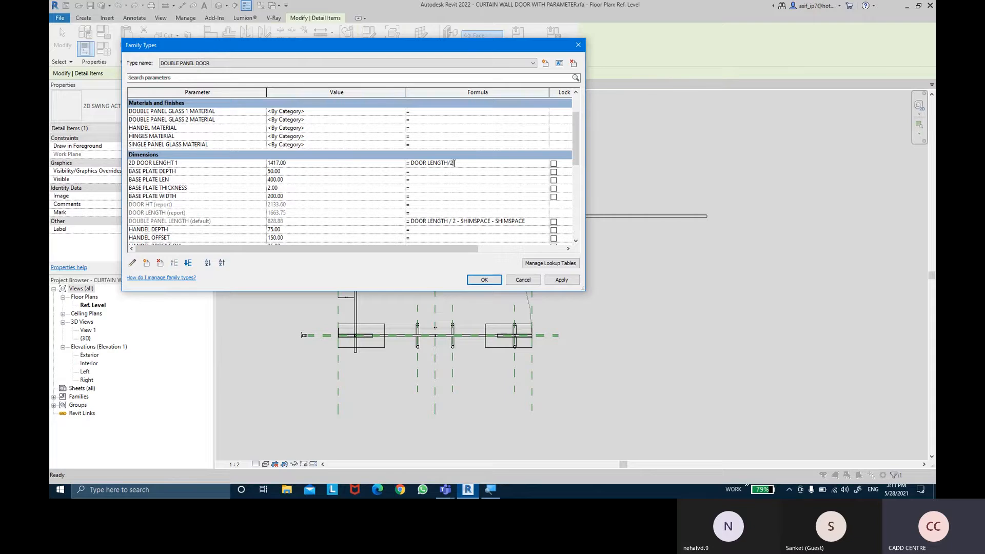
# - Extend the 2D DOOR LENGHT 1 formula to DOOR LENGTH / 2 - SHIMSPACE - SHIMSPACE and try to apply it
pyautogui.scroll(-5, 186, 183)
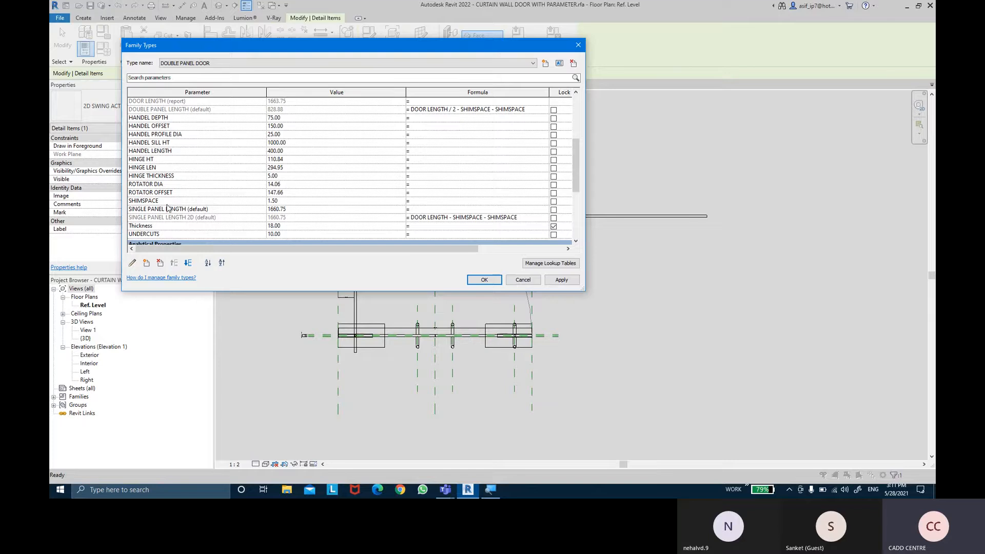
pyautogui.click(167, 201)
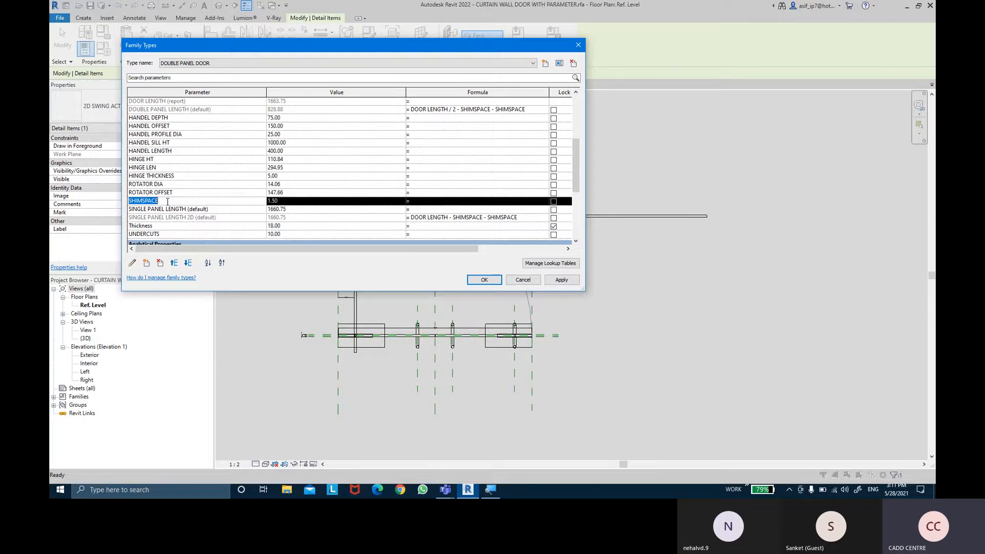
pyautogui.scroll(5, 358, 149)
pyautogui.click(486, 188)
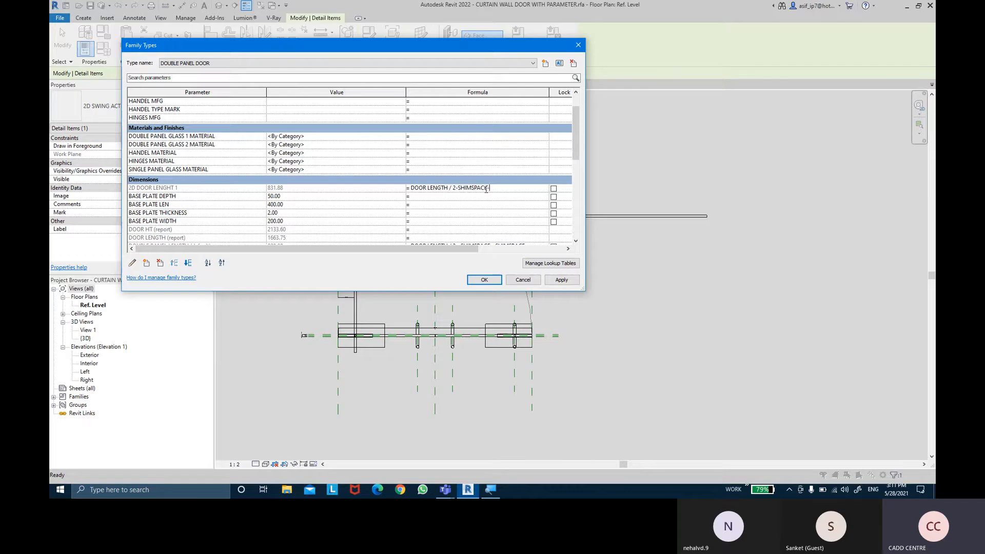
pyautogui.press('Tab')
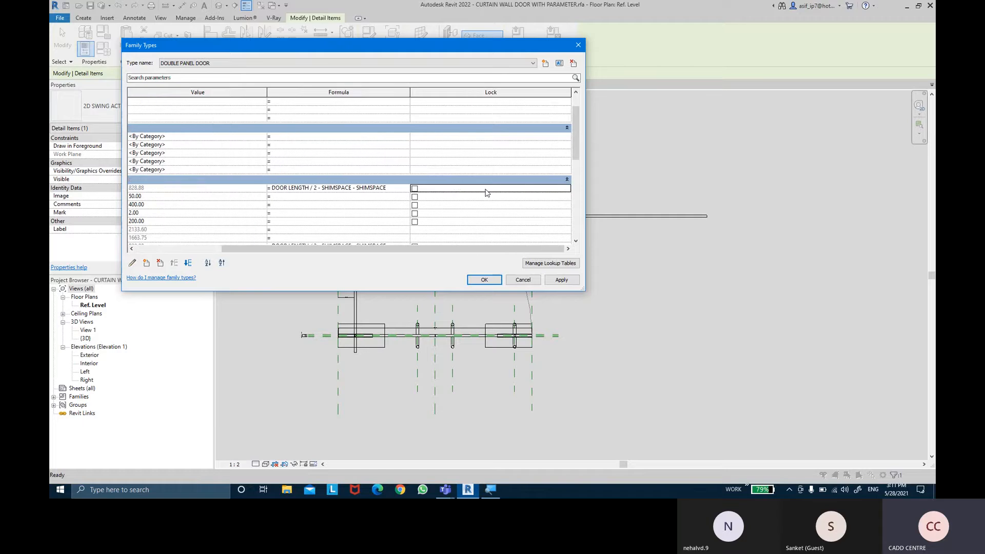
pyautogui.moveTo(464, 249); pyautogui.dragTo(378, 250)
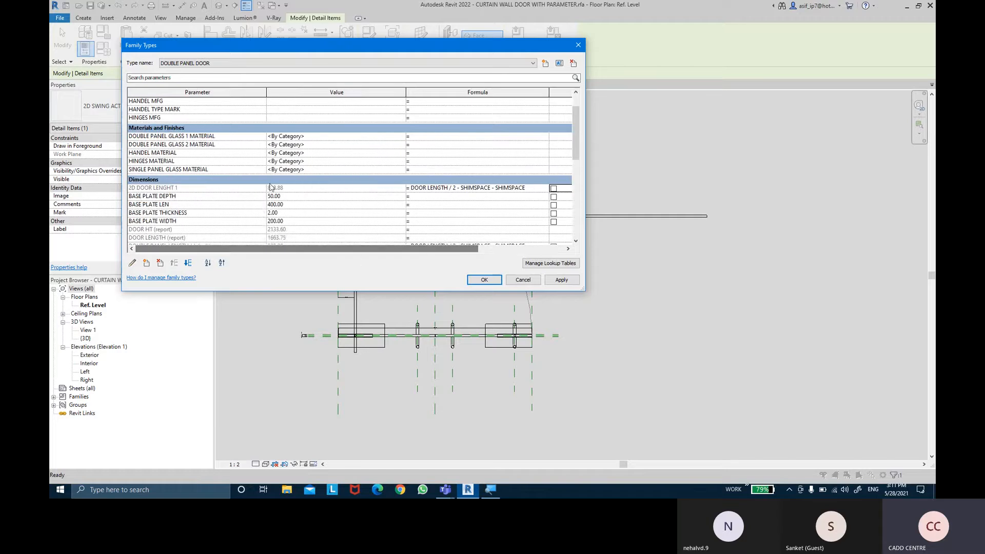
pyautogui.click(561, 280)
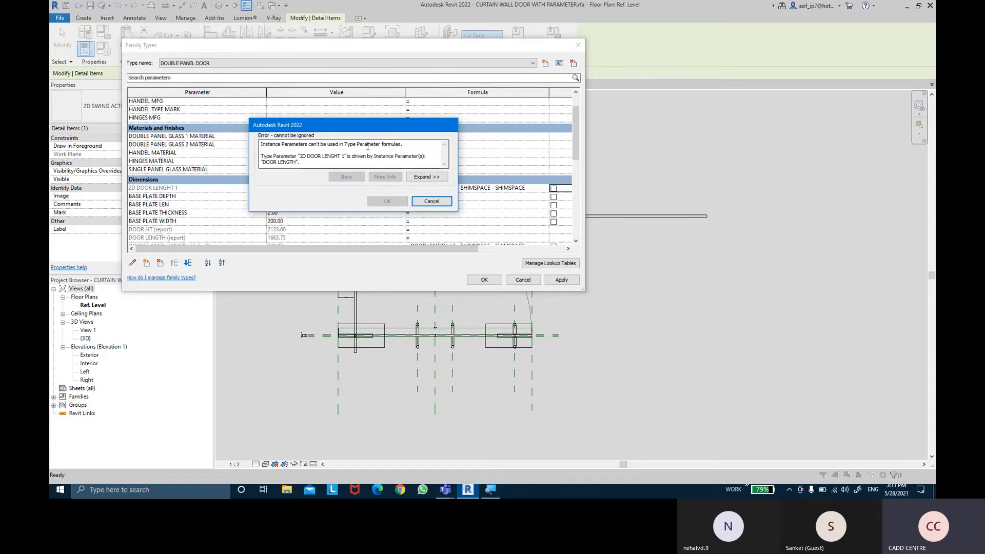
pyautogui.click(431, 201)
# - Change 2D DOOR LENGHT 1 to an instance parameter and apply the family type changes
pyautogui.click(209, 191)
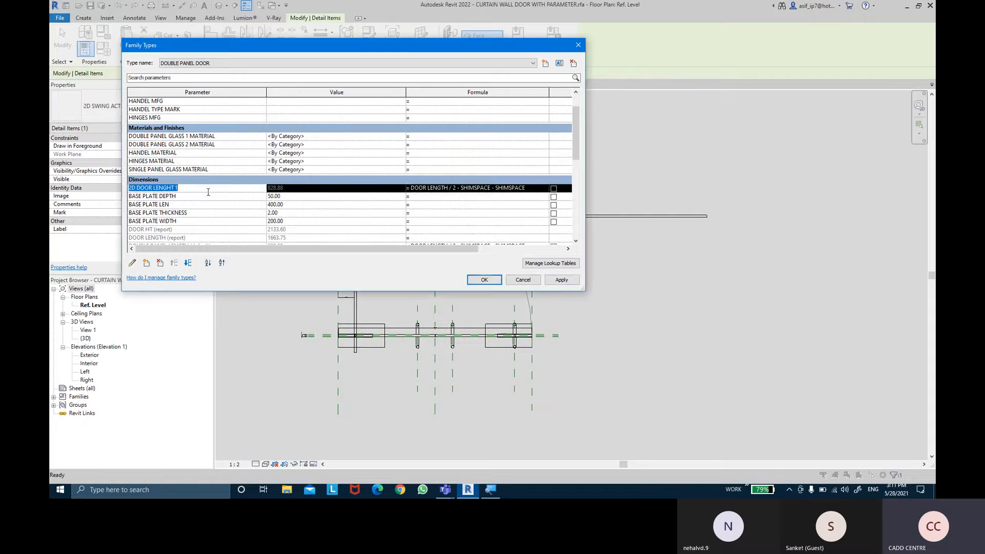
pyautogui.click(132, 264)
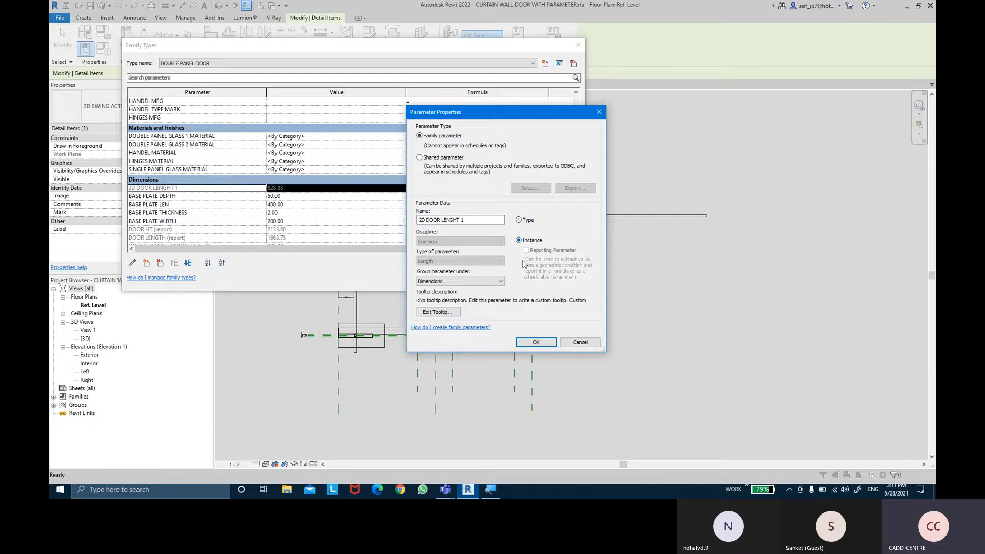
pyautogui.click(536, 342)
pyautogui.click(559, 282)
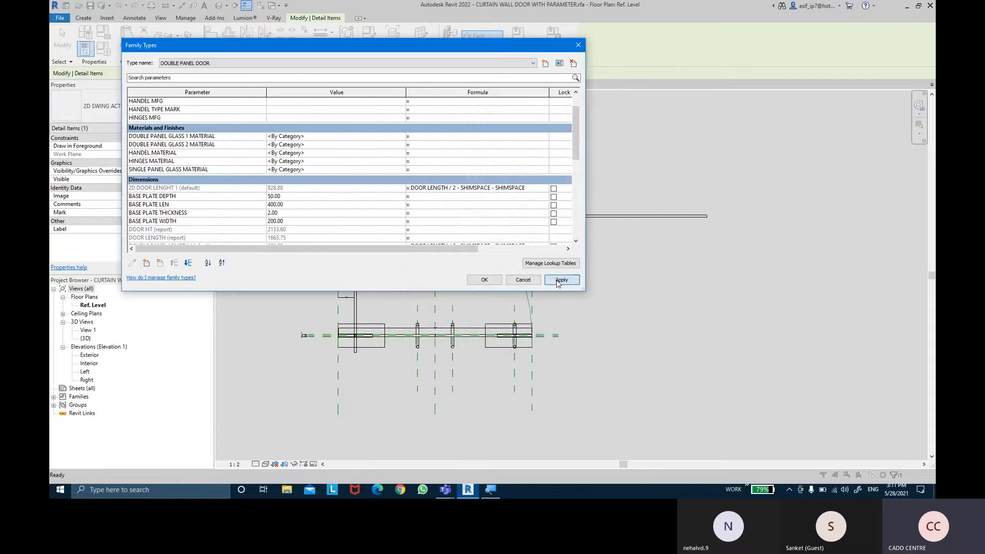
pyautogui.click(484, 280)
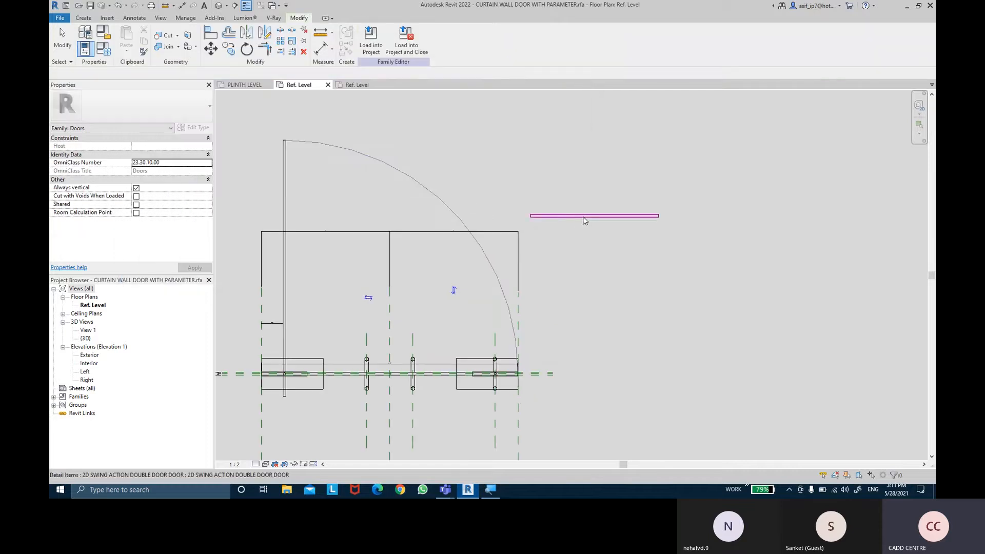
# - Add an aligned dimension along the left glass panel, from its outer edge to its inner edge at the door's centre
pyautogui.click(319, 48)
pyautogui.scroll(5, 220, 385)
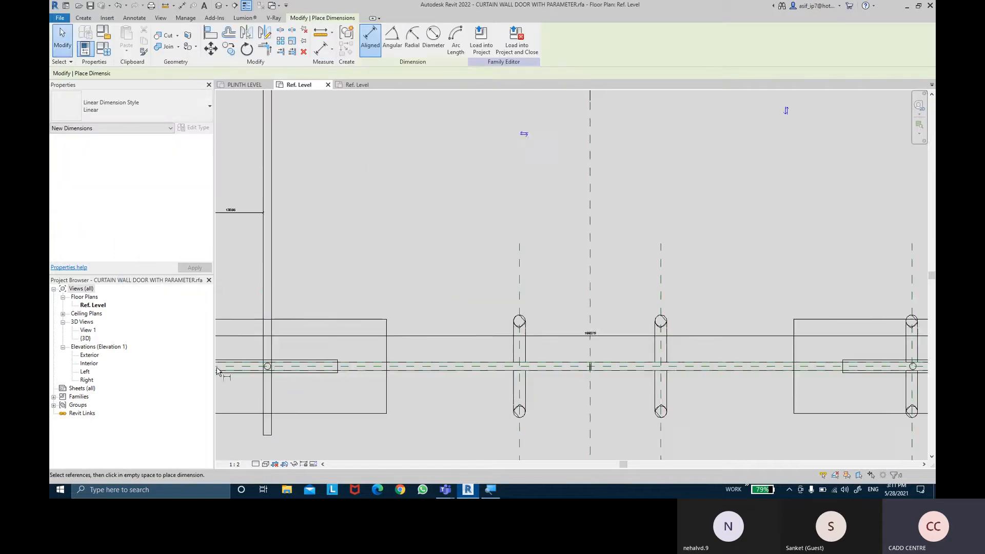
pyautogui.scroll(4, 388, 328)
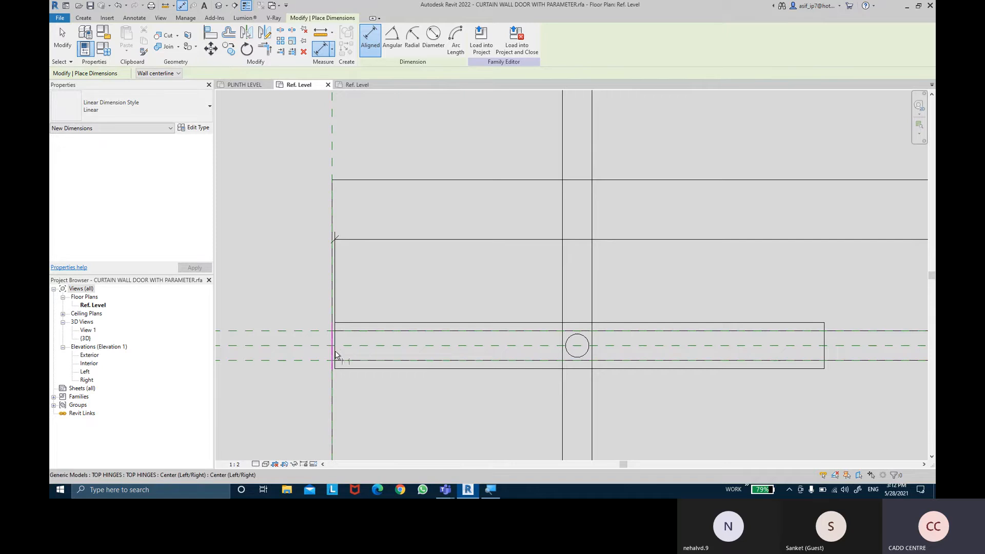
pyautogui.click(338, 352)
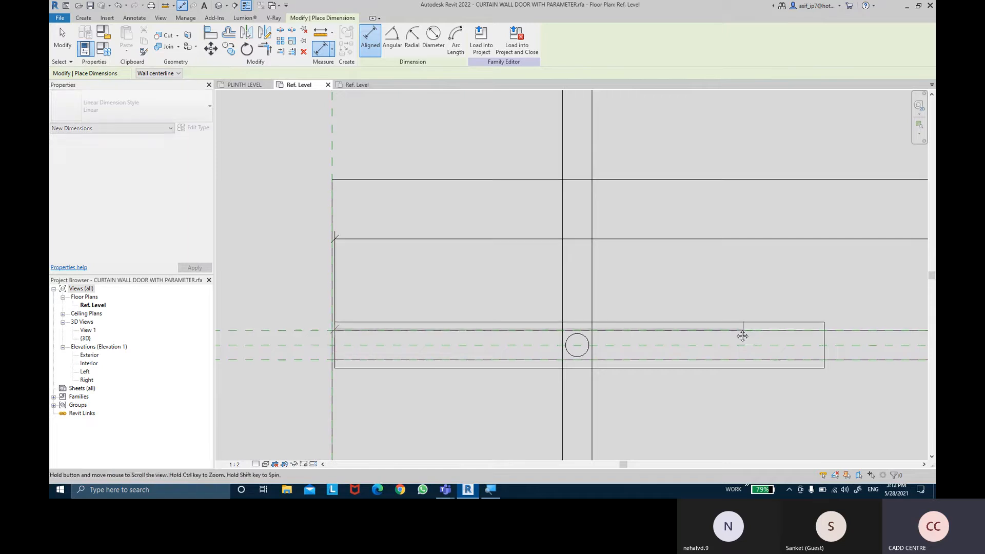
pyautogui.moveTo(743, 336); pyautogui.dragTo(363, 281, button='middle')
pyautogui.moveTo(801, 273); pyautogui.dragTo(441, 265, button='middle')
pyautogui.moveTo(742, 275); pyautogui.dragTo(350, 269, button='middle')
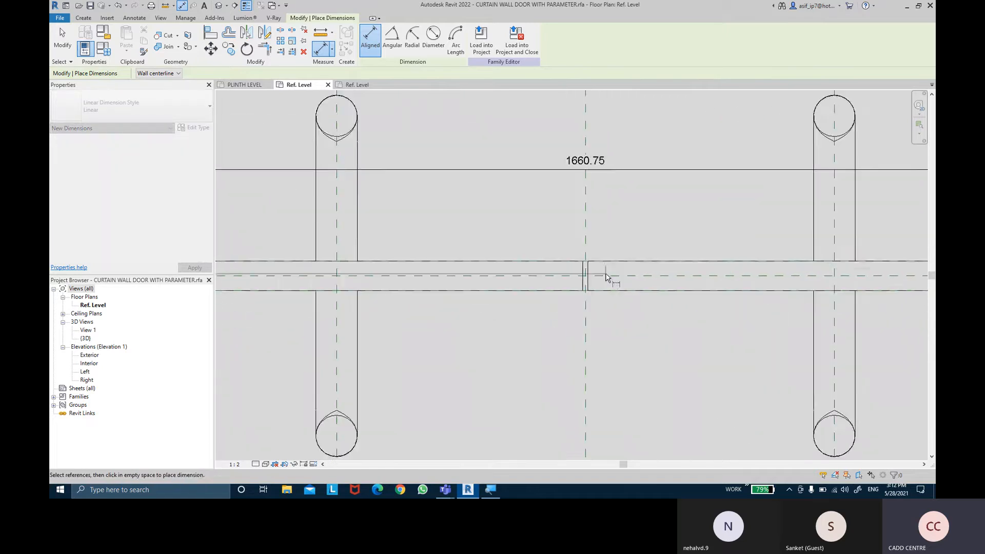
pyautogui.scroll(2, 585, 282)
pyautogui.click(579, 281)
pyautogui.scroll(-3, 547, 241)
pyautogui.moveTo(443, 207); pyautogui.dragTo(723, 235, button='middle')
pyautogui.click(538, 244)
pyautogui.scroll(3, 439, 243)
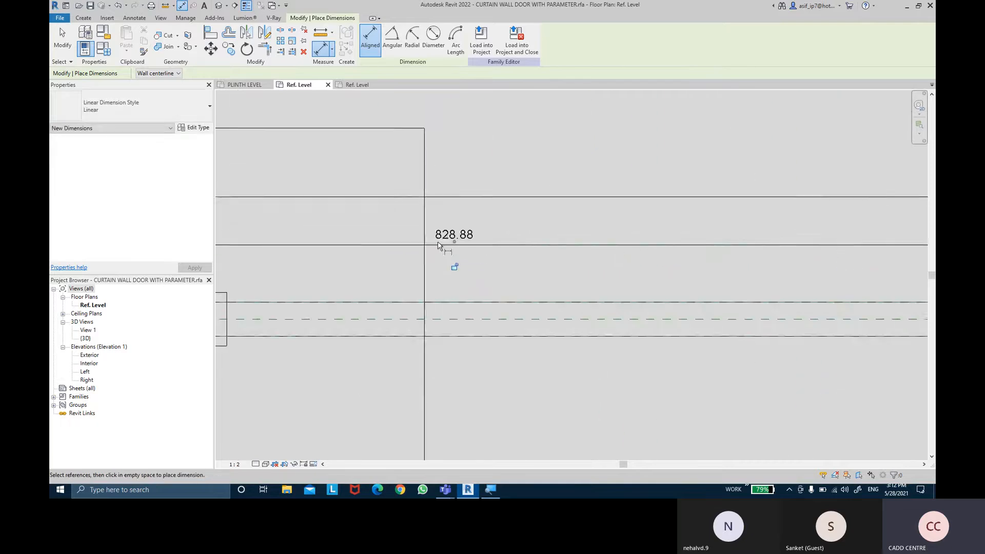
# - Dimension the length of the detached 2D double door detail item to check it, and delete that dimension
pyautogui.scroll(-6, 439, 243)
pyautogui.moveTo(657, 202); pyautogui.dragTo(414, 305, button='middle')
pyautogui.scroll(-1, 413, 305)
pyautogui.moveTo(719, 198); pyautogui.dragTo(626, 340, button='middle')
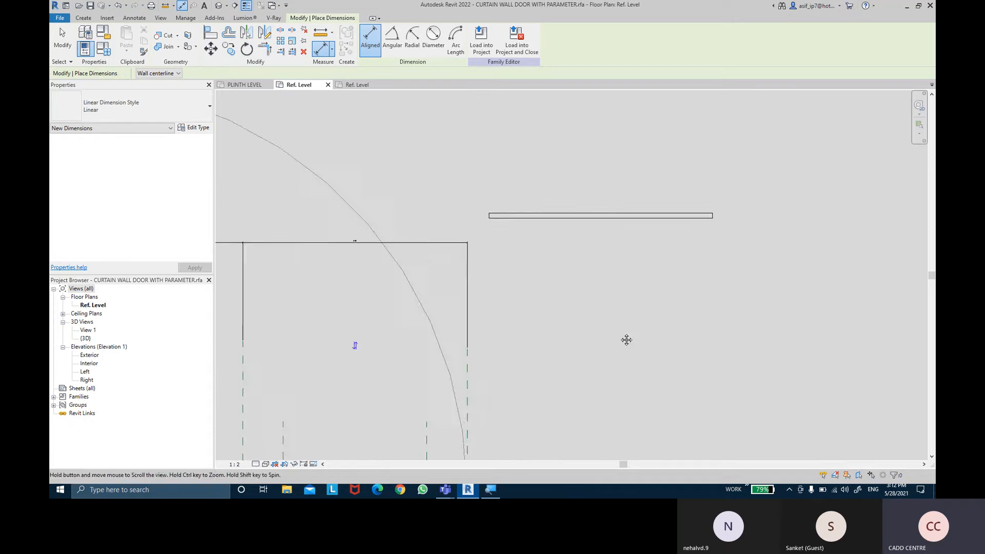
pyautogui.scroll(4, 479, 206)
pyautogui.click(510, 237)
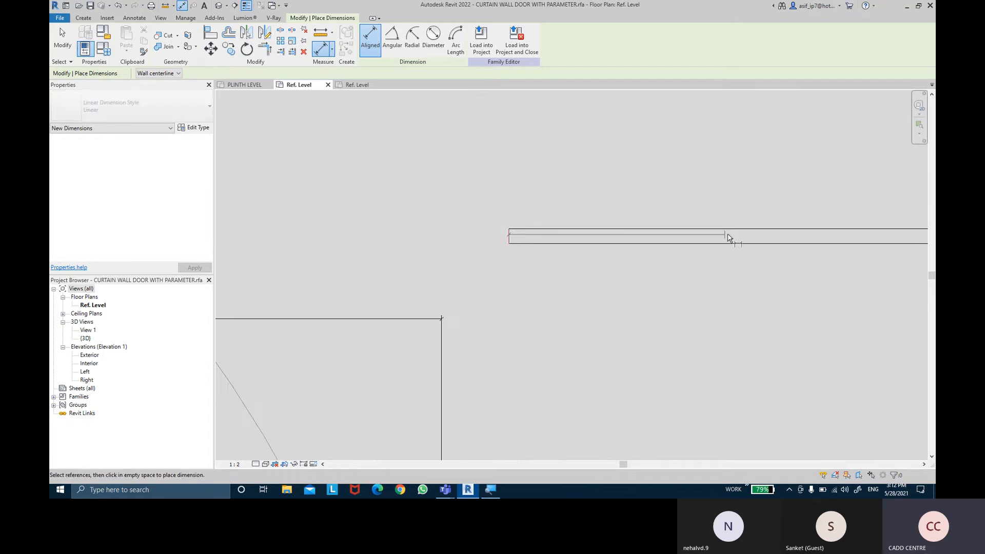
pyautogui.moveTo(730, 236); pyautogui.dragTo(374, 215, button='middle')
pyautogui.click(830, 219)
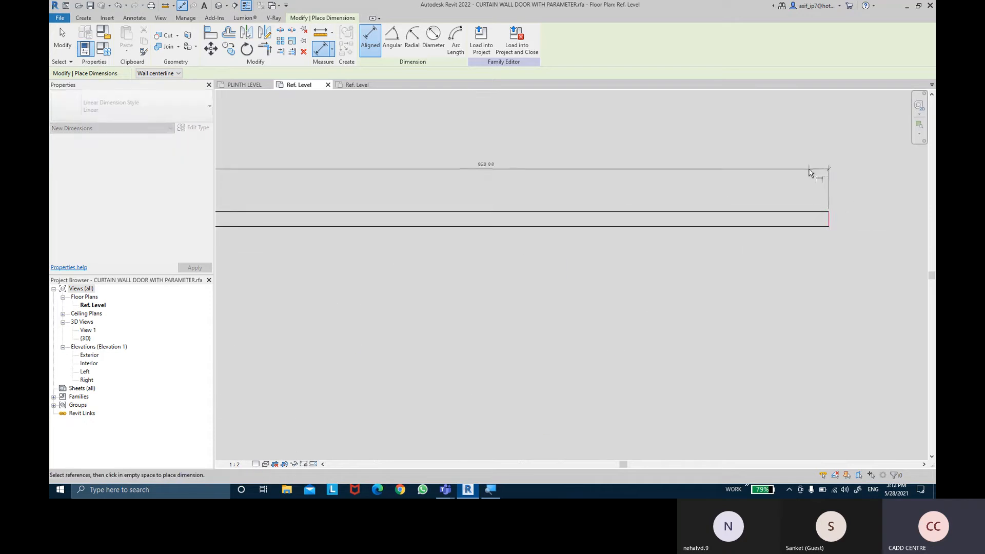
pyautogui.click(528, 176)
pyautogui.scroll(2, 524, 170)
pyautogui.scroll(-3, 524, 170)
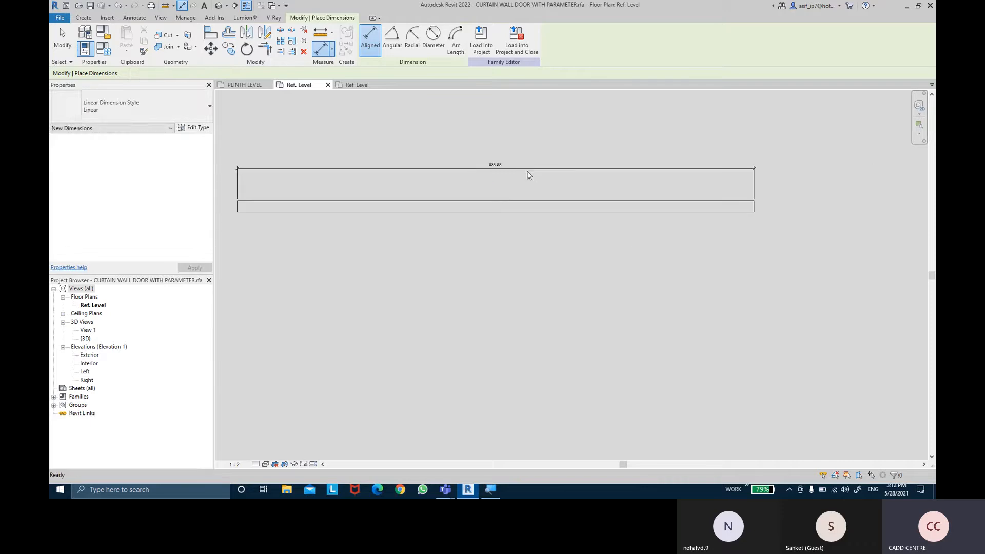
pyautogui.press('Escape')
pyautogui.press('Escape')
pyautogui.click(531, 169)
pyautogui.press('Delete')
# - Move the 2D double door detail item by its lower-left corner onto the left glass panel's lower-left endpoint
pyautogui.moveTo(523, 203); pyautogui.dragTo(660, 206, button='middle')
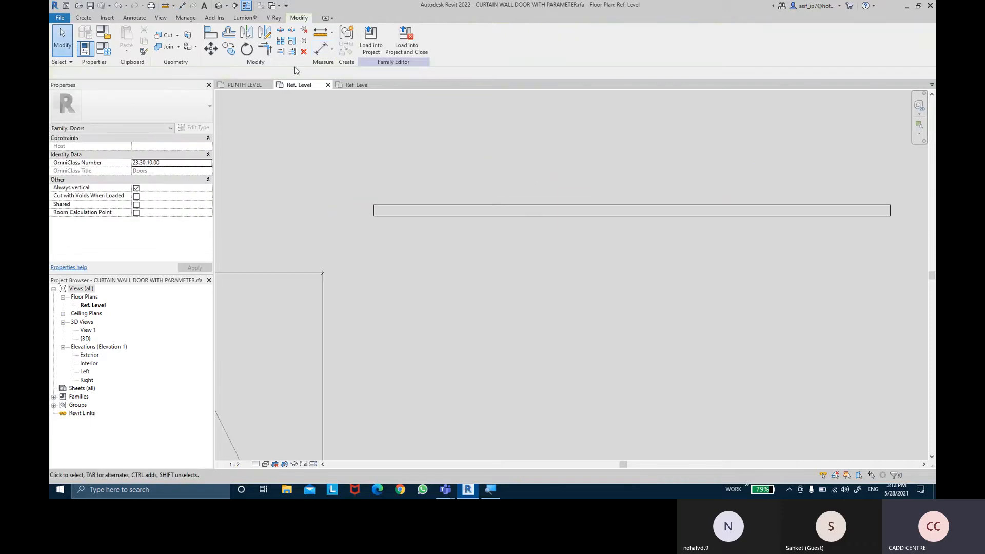
pyautogui.click(211, 49)
pyautogui.click(393, 208)
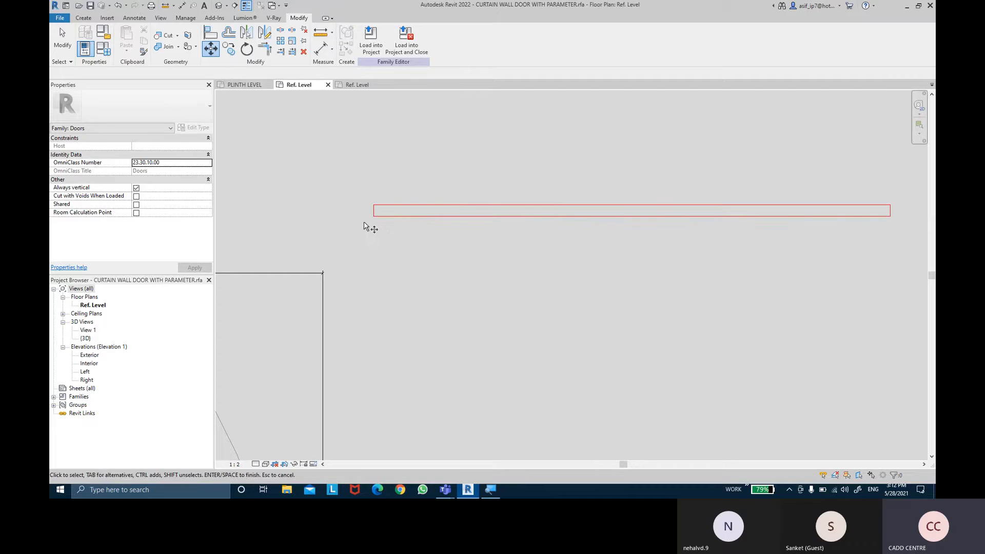
pyautogui.press('Return')
pyautogui.click(374, 217)
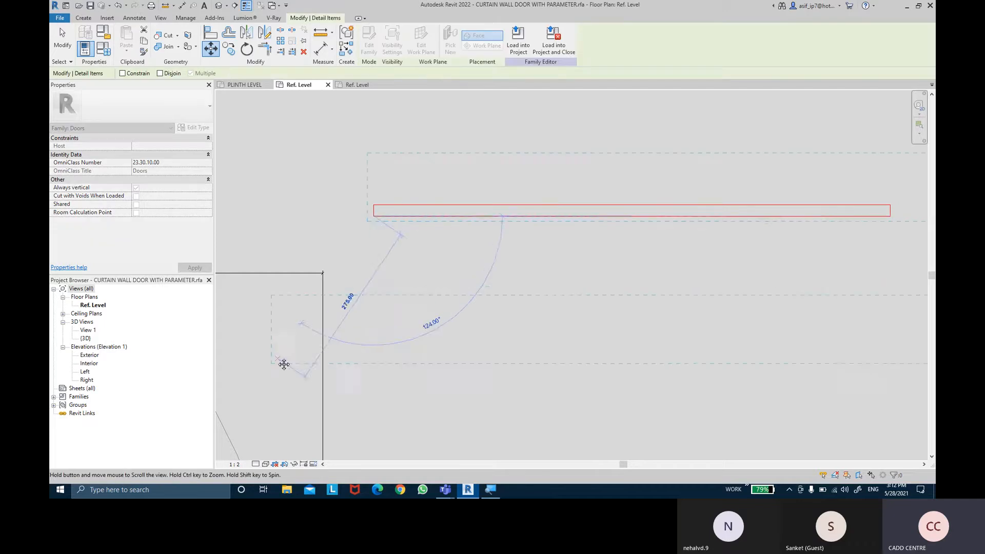
pyautogui.scroll(5, 596, 291)
pyautogui.scroll(-4, 727, 216)
pyautogui.scroll(6, 360, 384)
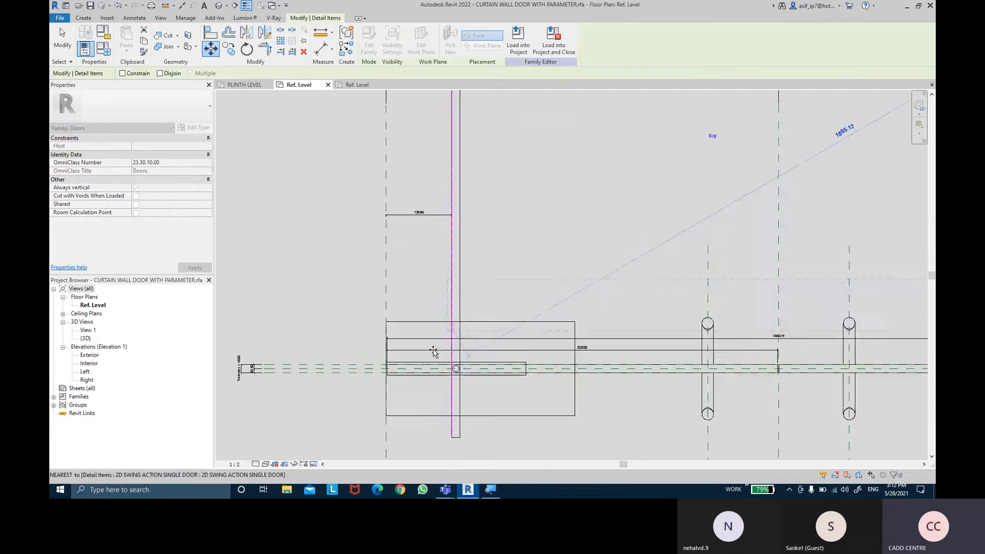
pyautogui.scroll(1, 373, 371)
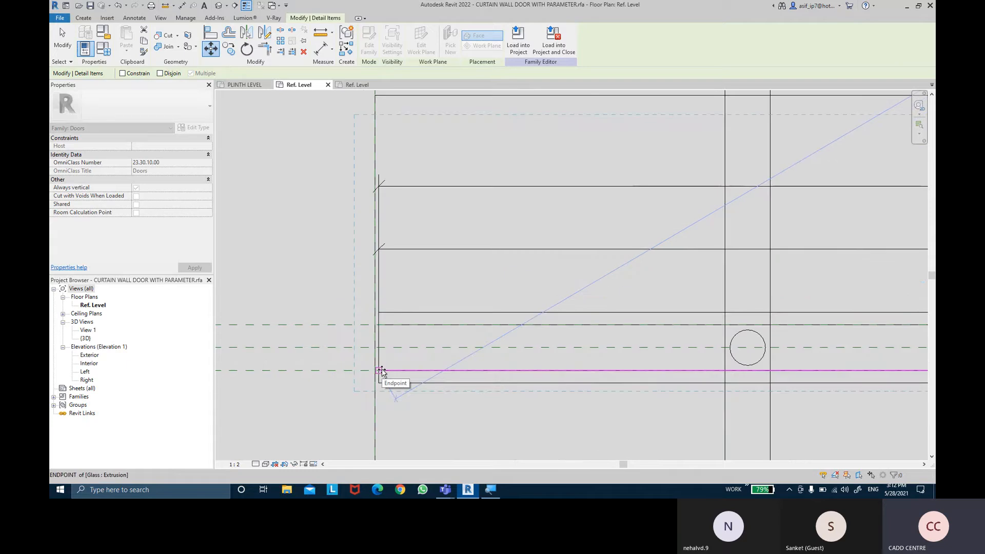
pyautogui.click(380, 371)
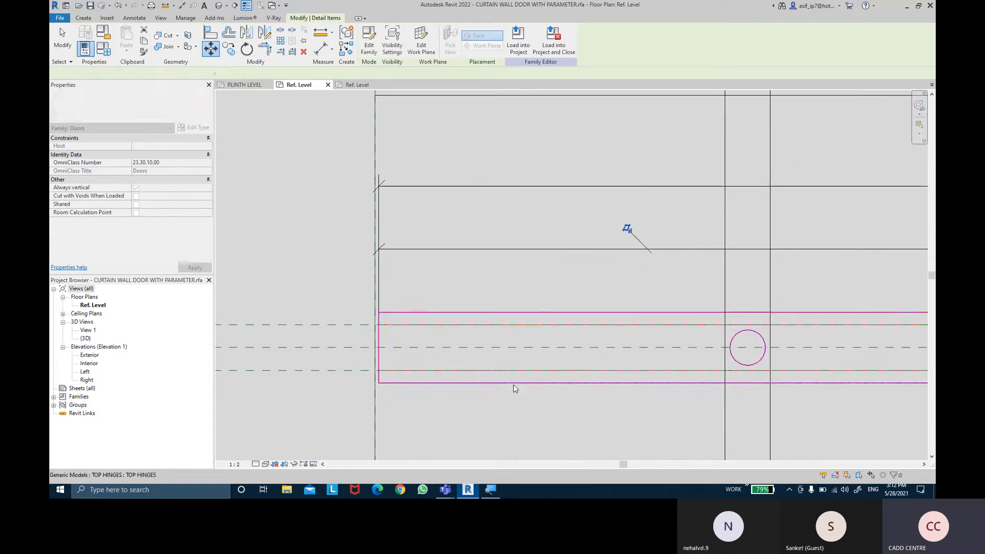
pyautogui.press('Escape')
pyautogui.scroll(-2, 536, 380)
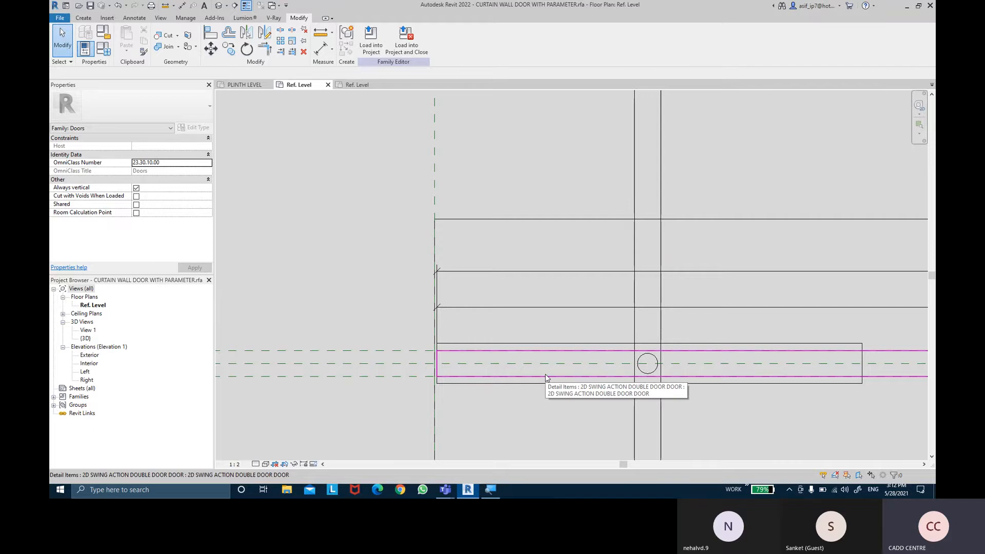
# - Rotate the 2D double door detail item 90° to the open position about the centre of the left hinge circle
pyautogui.click(546, 378)
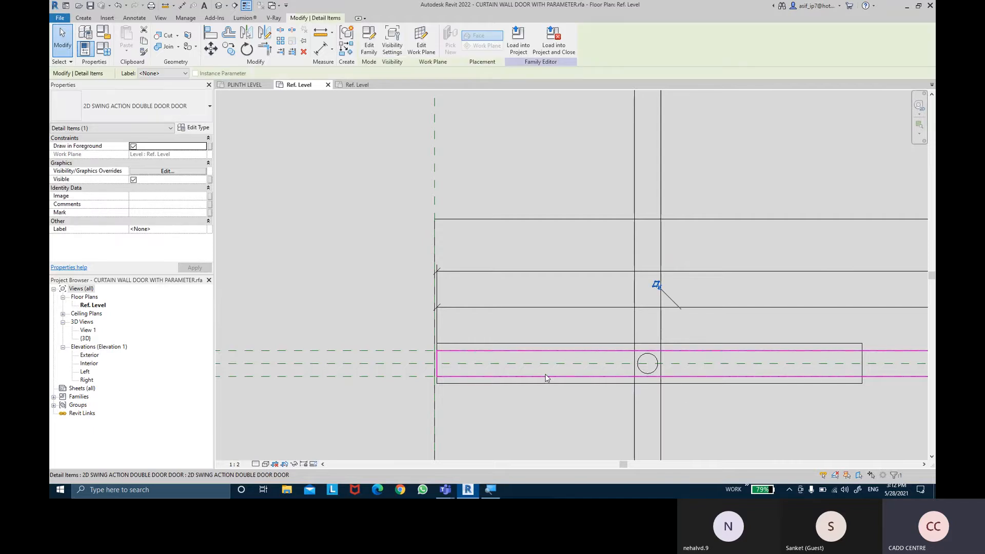
pyautogui.scroll(-5, 641, 316)
pyautogui.moveTo(749, 252); pyautogui.dragTo(659, 237, button='middle')
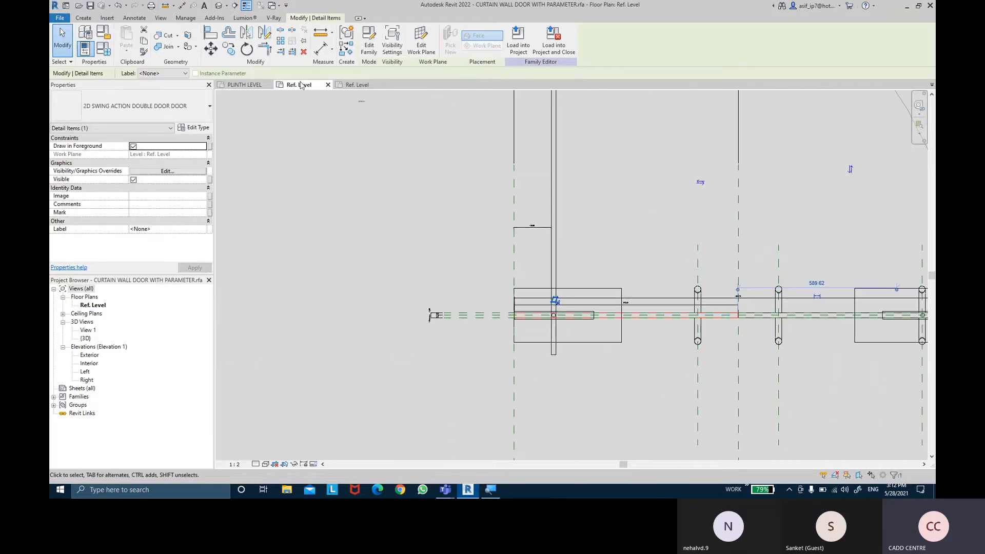
pyautogui.click(246, 49)
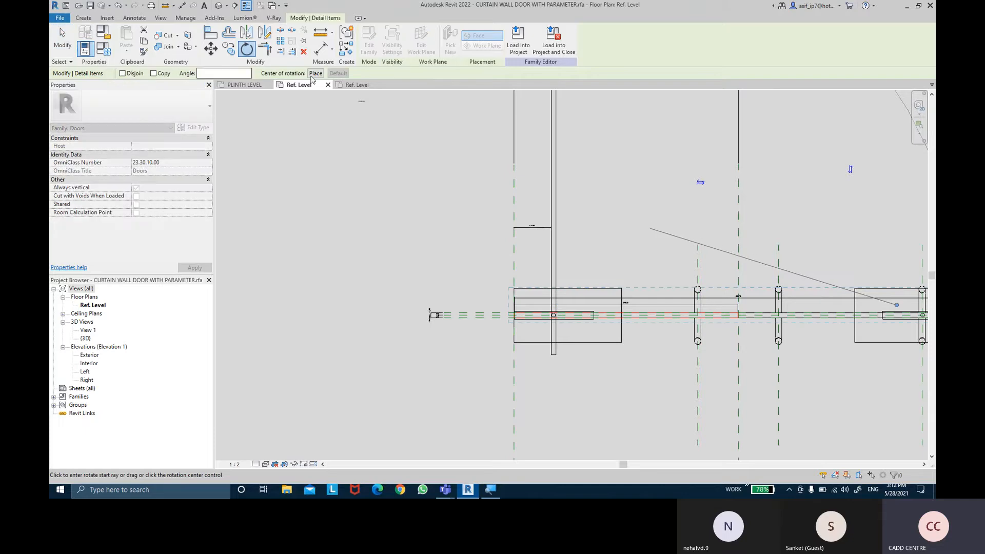
pyautogui.click(315, 73)
pyautogui.scroll(5, 554, 315)
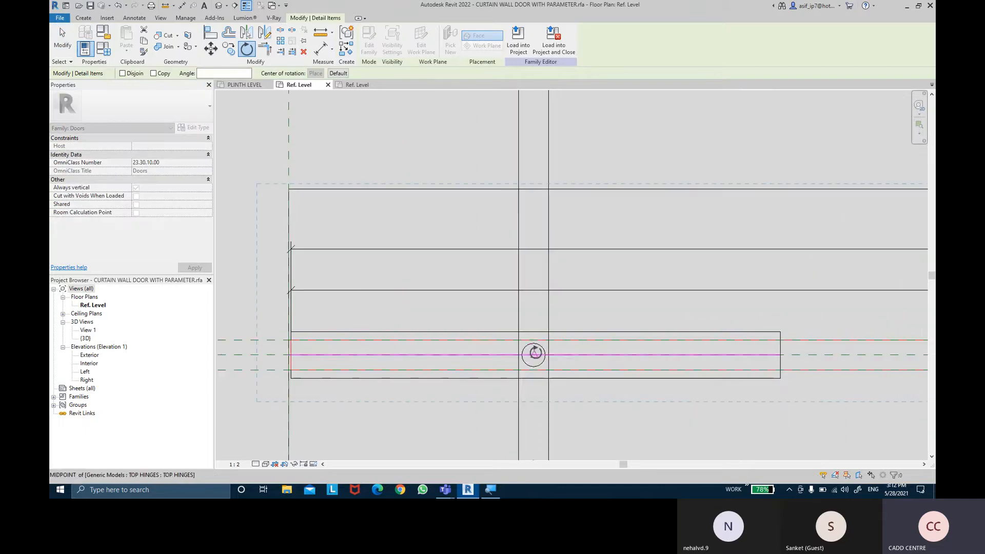
pyautogui.click(534, 354)
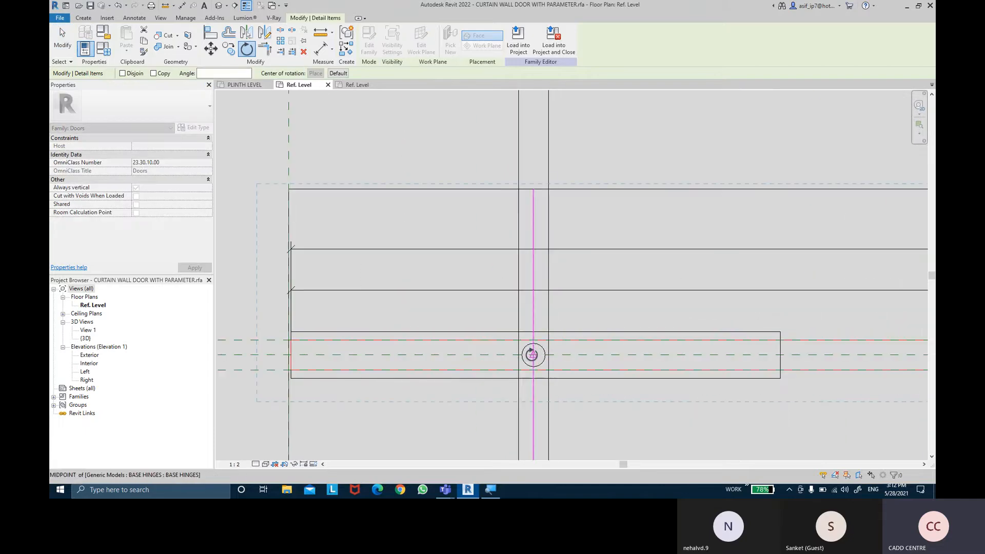
pyautogui.click(568, 356)
pyautogui.click(533, 191)
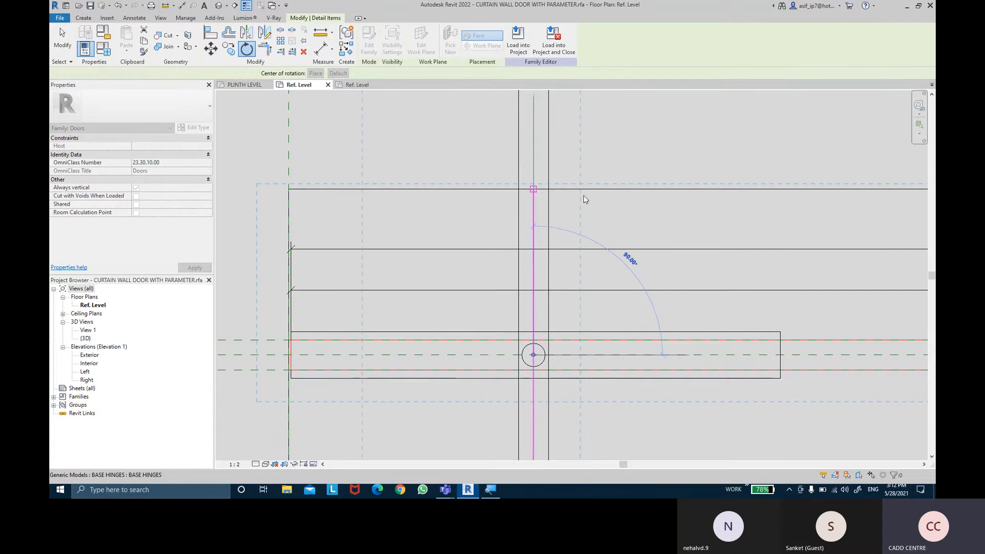
pyautogui.scroll(-4, 589, 191)
pyautogui.moveTo(585, 238); pyautogui.dragTo(496, 444, button='middle')
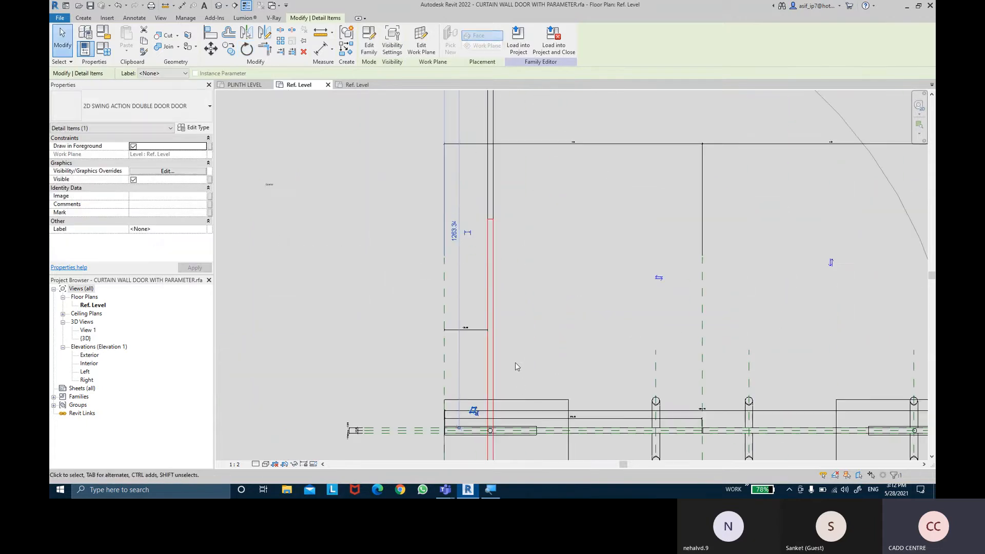
pyautogui.click(508, 250)
pyautogui.scroll(-2, 516, 254)
pyautogui.moveTo(537, 261)
pyautogui.mouseDown(button='middle')
pyautogui.moveTo(527, 265)
pyautogui.moveTo(538, 259)
pyautogui.mouseUp(button='middle')
pyautogui.moveTo(551, 217); pyautogui.dragTo(543, 219, button='middle')
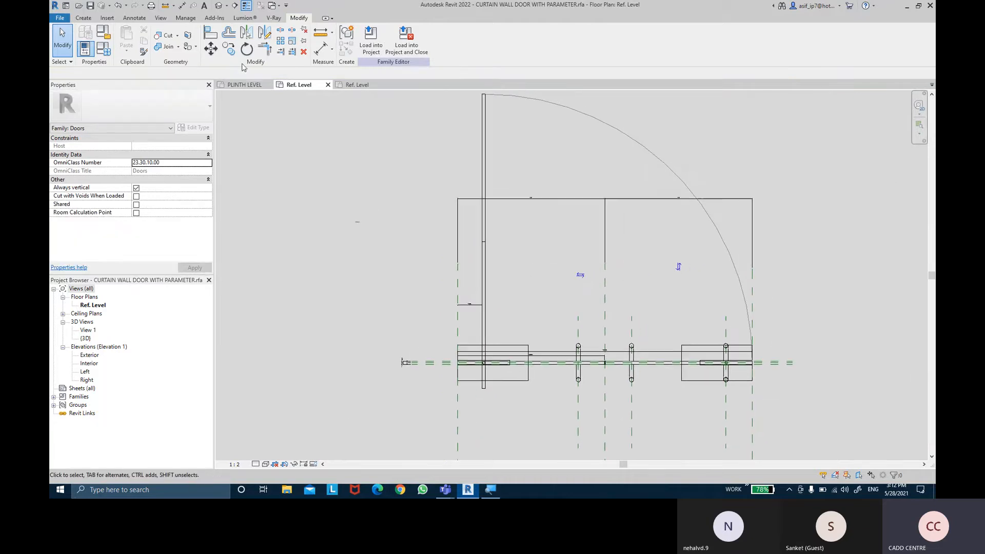
# - Draw a symbolic-line swing arc from the open panel's upper right corner to the left glass panel's inner upper endpoint
pyautogui.click(83, 17)
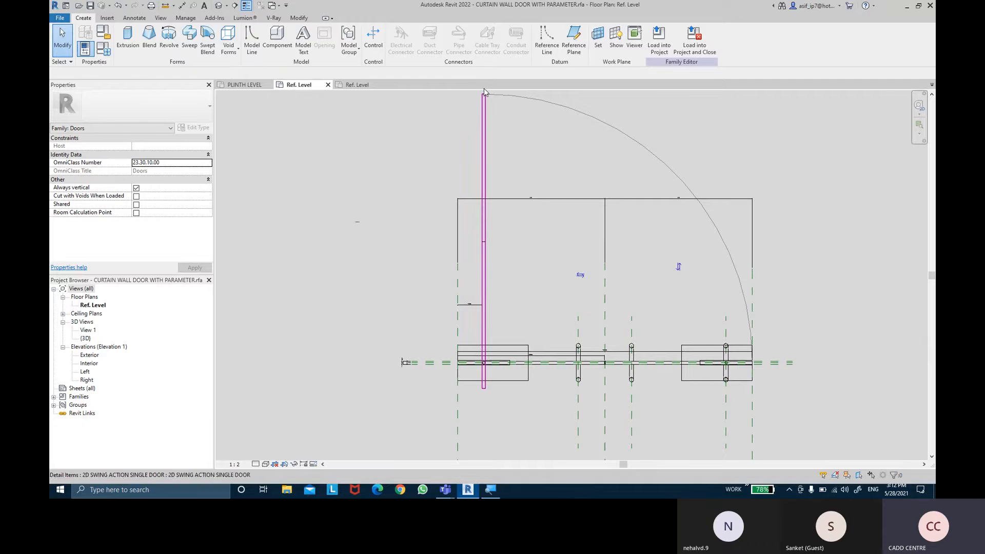
pyautogui.moveTo(390, 185); pyautogui.dragTo(378, 208, button='middle')
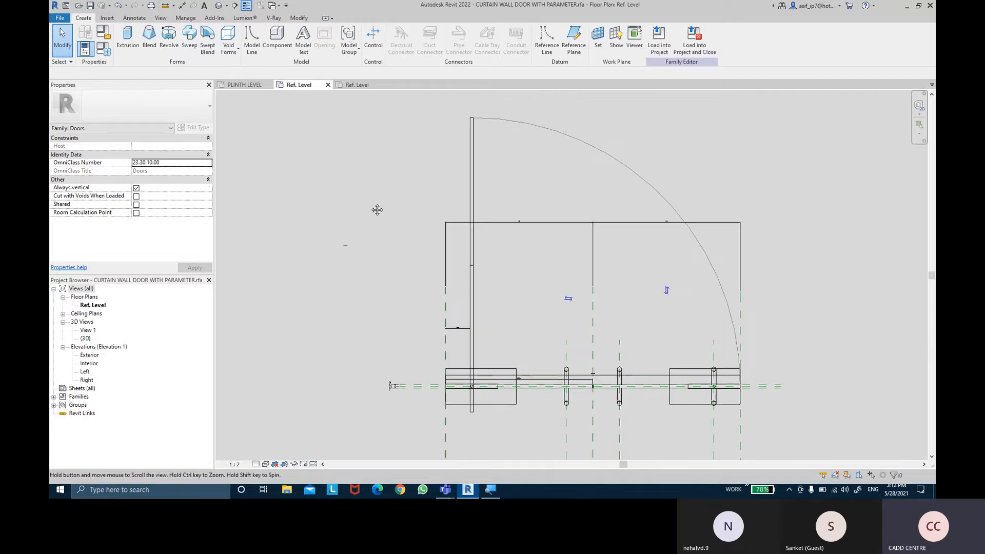
pyautogui.click(135, 19)
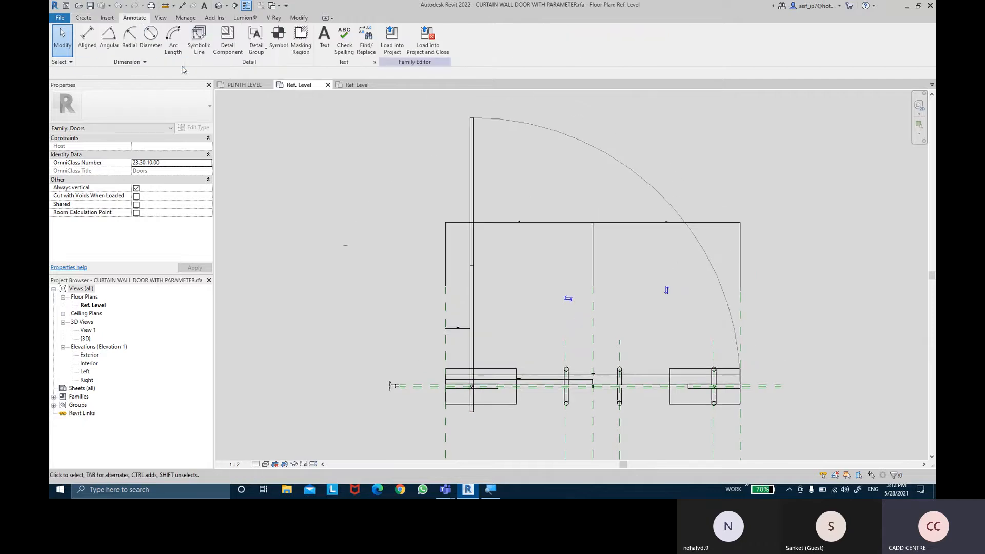
pyautogui.click(200, 49)
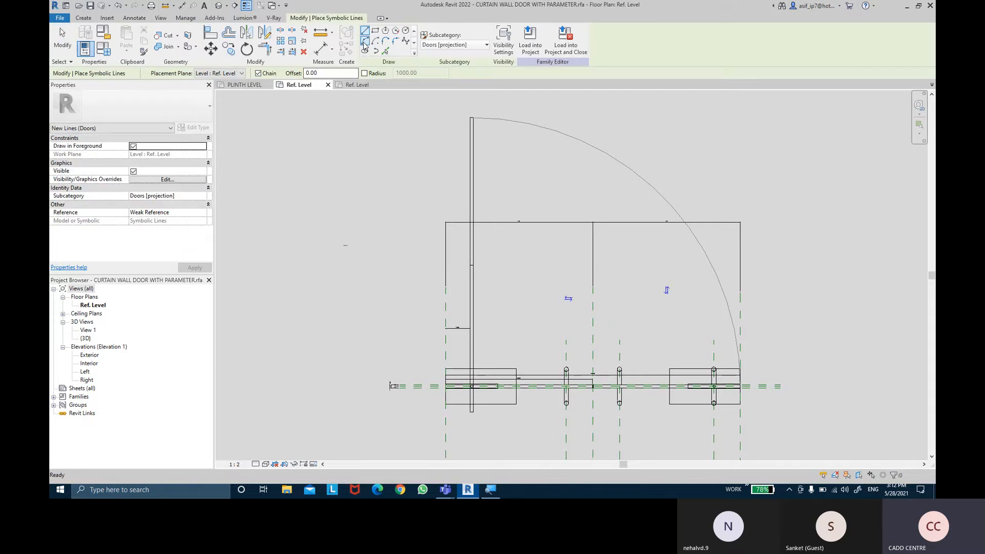
pyautogui.click(365, 42)
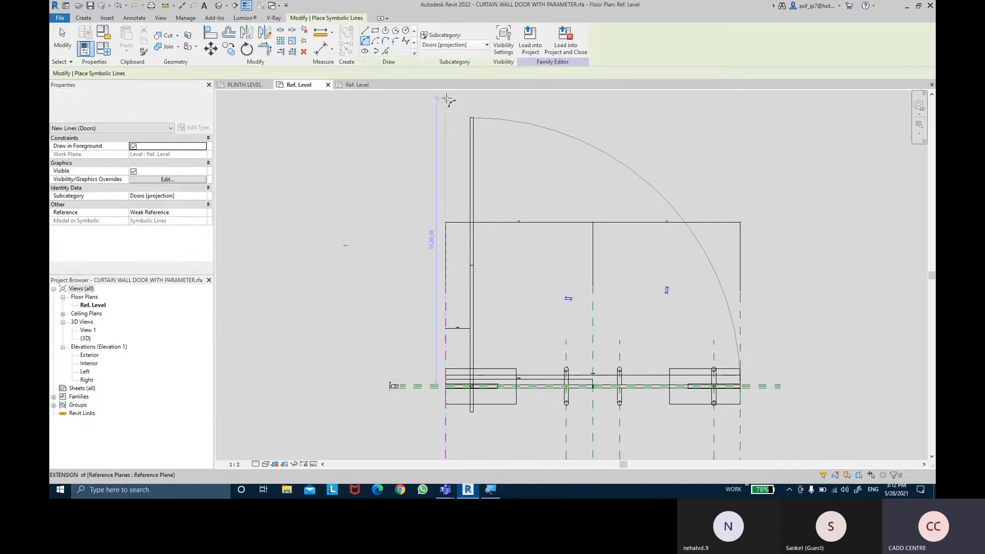
pyautogui.scroll(4, 480, 247)
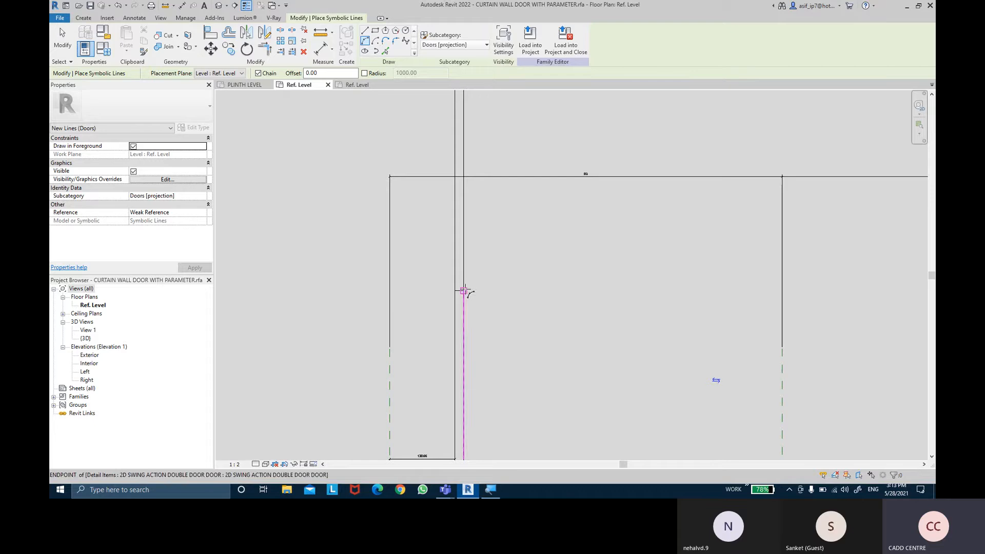
pyautogui.click(464, 290)
pyautogui.moveTo(551, 351); pyautogui.dragTo(371, 77, button='middle')
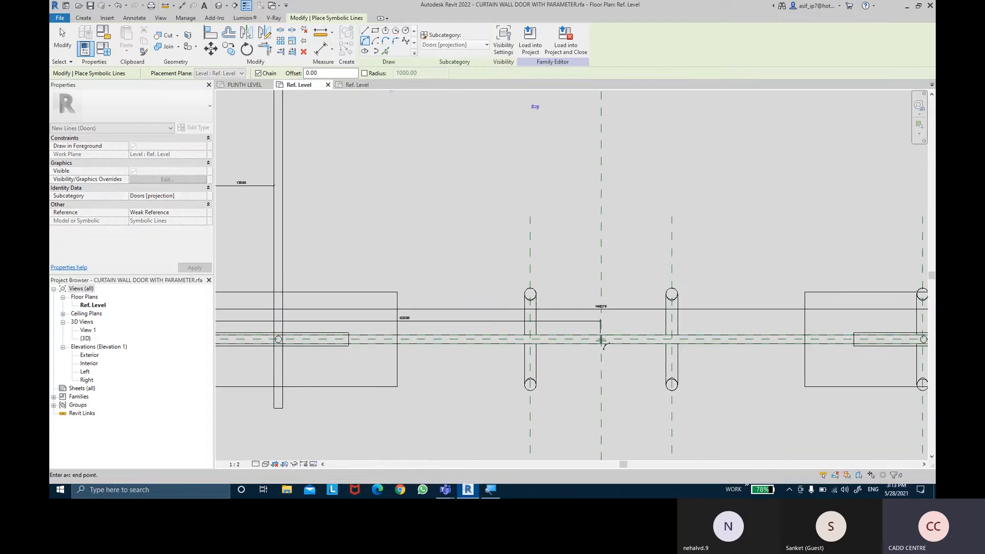
pyautogui.scroll(5, 602, 340)
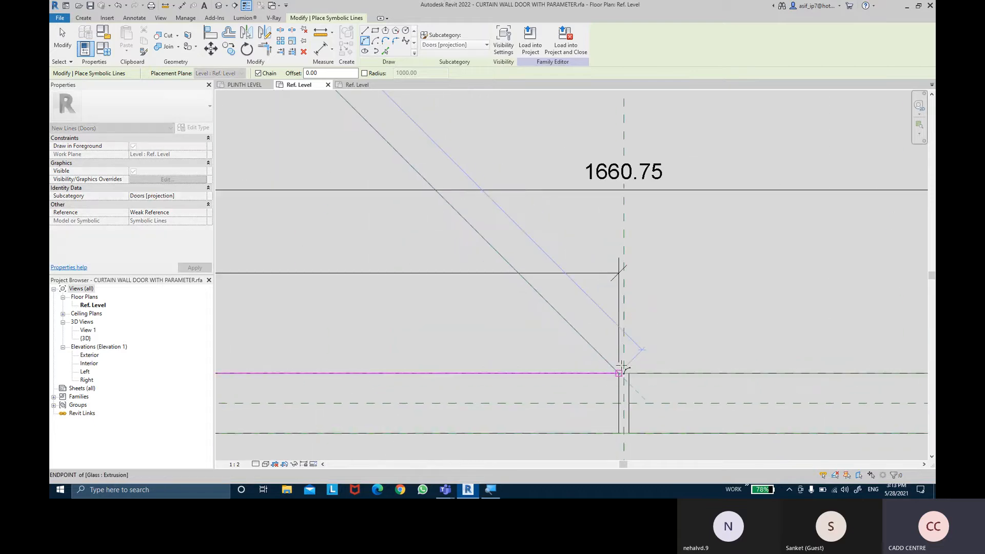
pyautogui.scroll(-3, 619, 376)
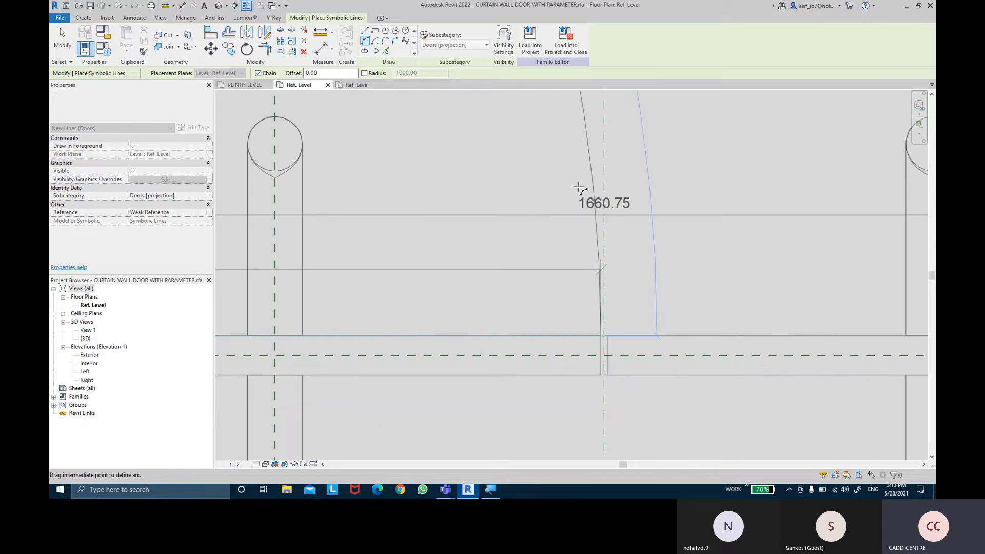
pyautogui.press('Escape')
pyautogui.press('Escape')
pyautogui.scroll(-5, 508, 146)
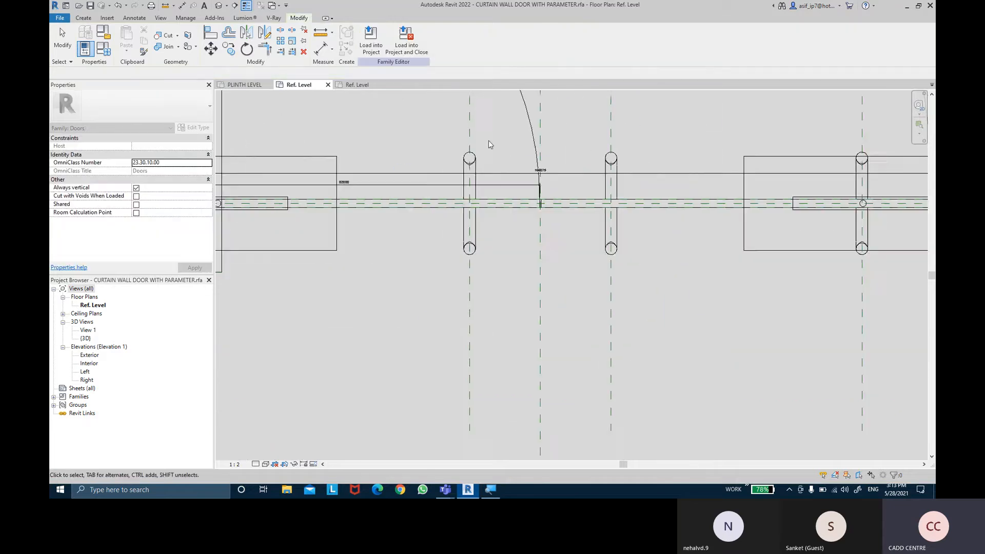
pyautogui.moveTo(489, 140); pyautogui.dragTo(532, 296, button='middle')
pyautogui.scroll(-1, 494, 255)
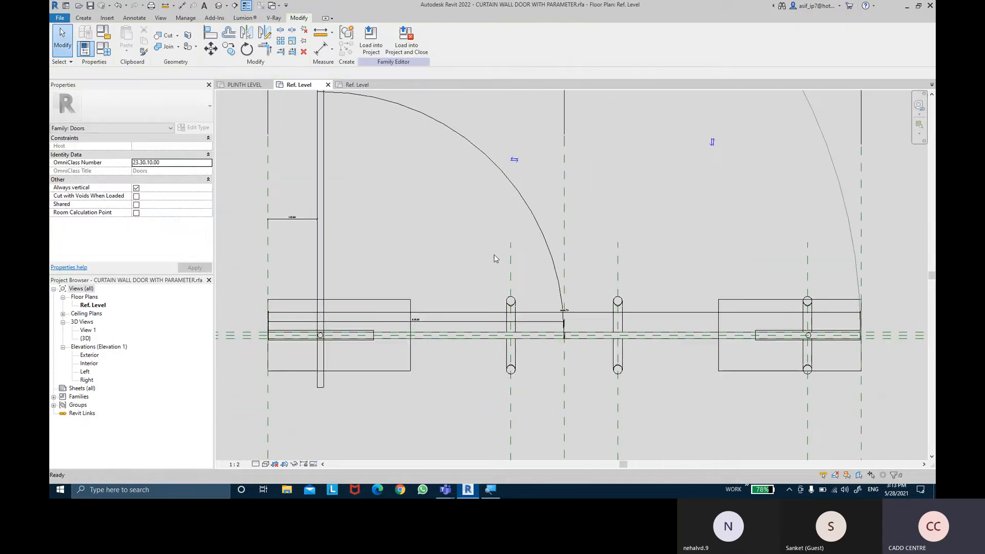
# - Associate the Visible property of the left swing arc and open 2D door panel with the DOUBLE PANEL 2D ACTION parameter
pyautogui.click(418, 129)
pyautogui.scroll(5, 395, 183)
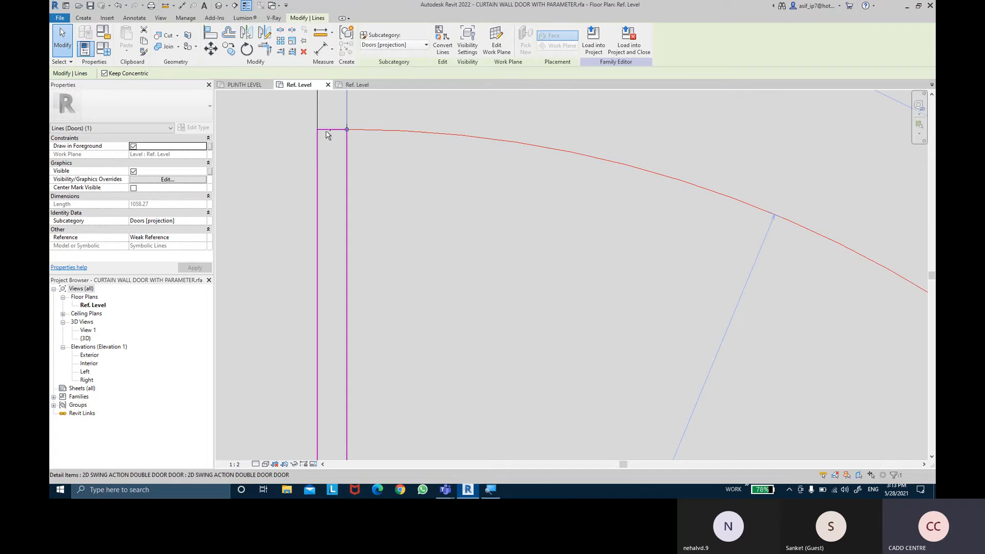
pyautogui.keyDown('ctrl'); pyautogui.click(350, 164); pyautogui.keyUp('ctrl')
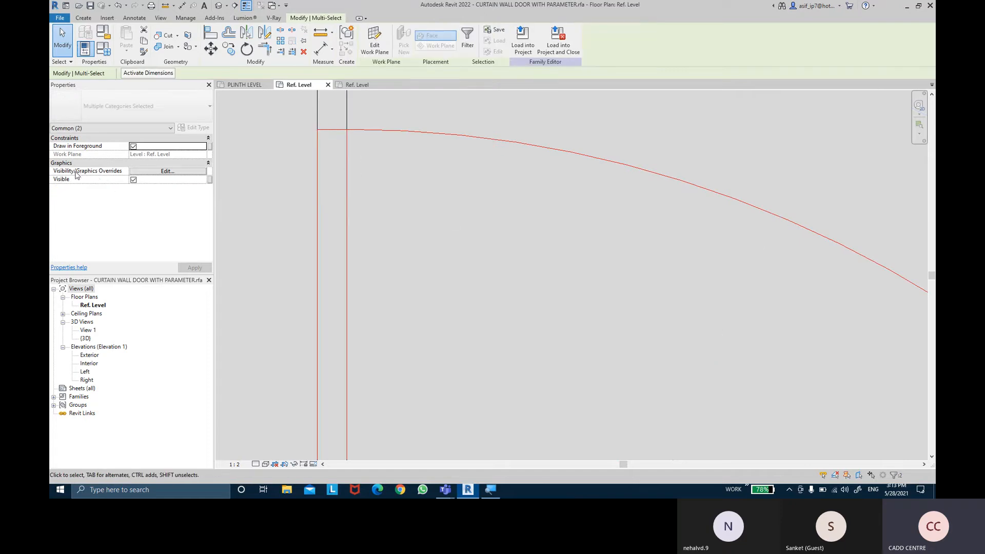
pyautogui.click(210, 180)
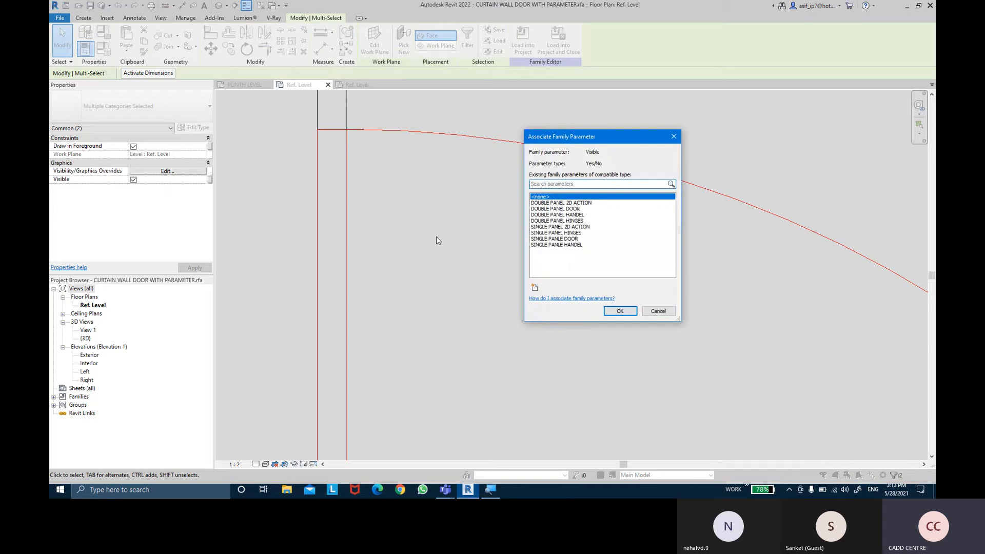
pyautogui.click(575, 203)
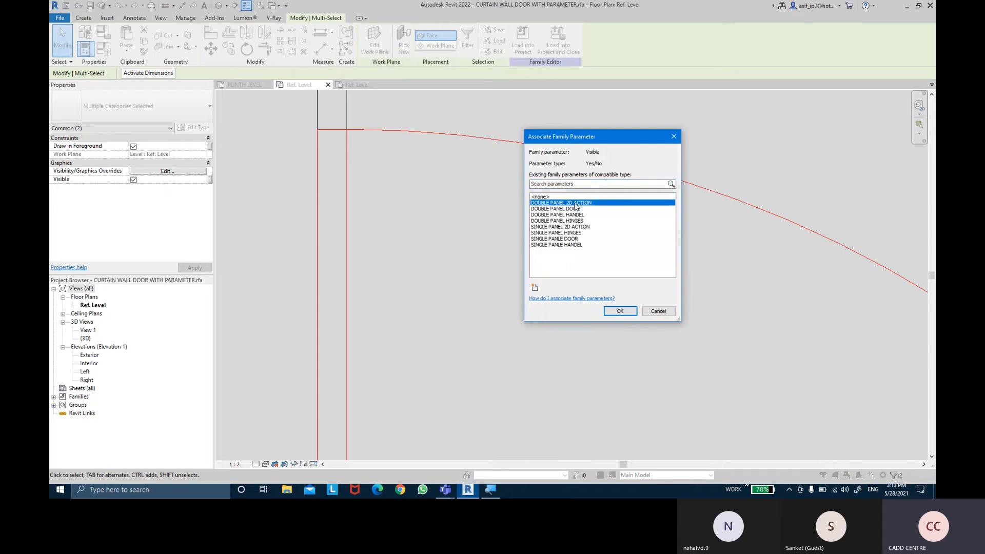
pyautogui.click(621, 311)
pyautogui.scroll(-3, 622, 313)
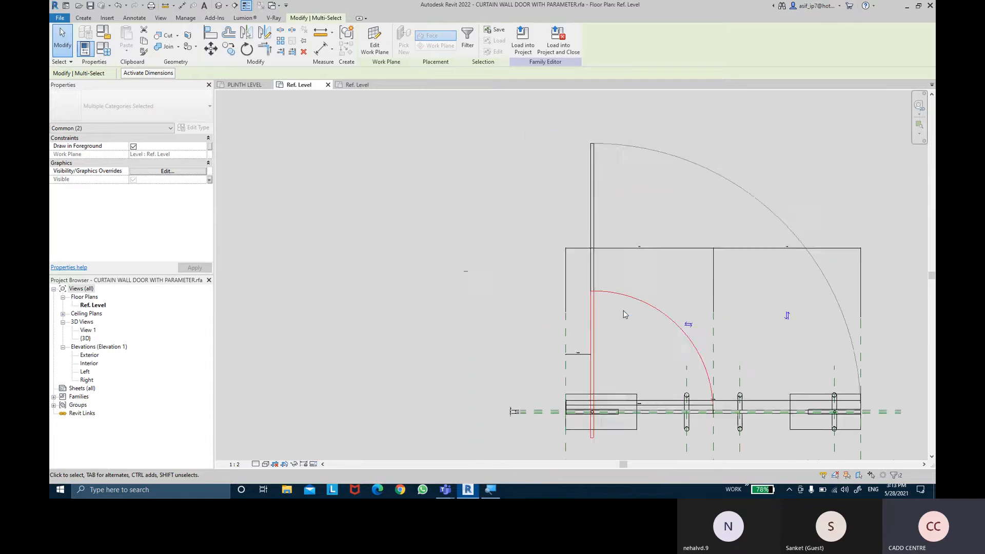
pyautogui.click(645, 355)
pyautogui.moveTo(646, 356); pyautogui.dragTo(616, 336, button='middle')
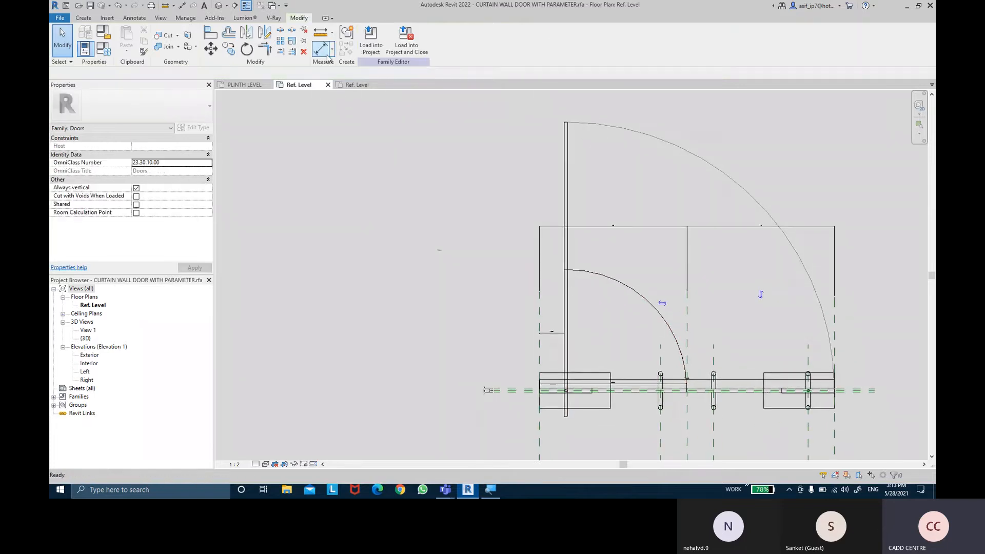
# - Move the dimension between the left reference plane and the open single-door panel above the overall width dimensions
pyautogui.scroll(2, 561, 348)
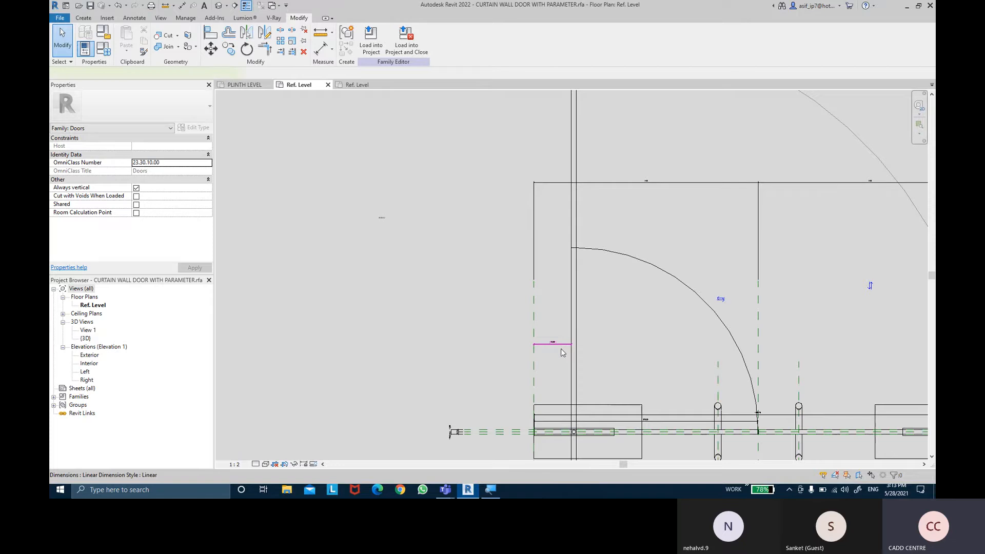
pyautogui.click(562, 352)
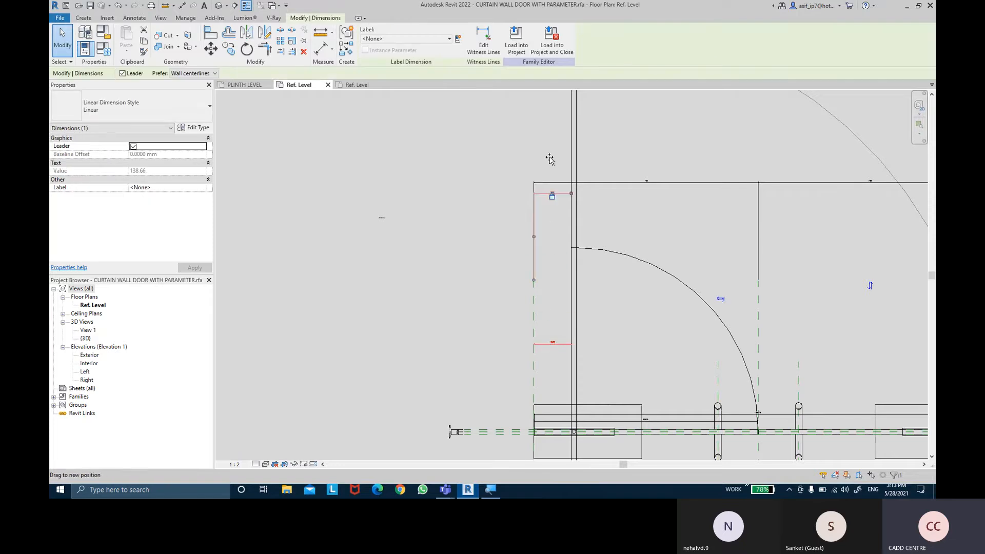
pyautogui.moveTo(550, 138); pyautogui.dragTo(550, 136)
# - Add an aligned dimension from the left reference plane to the left edge of the open 2D double door item
pyautogui.press('d')
pyautogui.press('i')
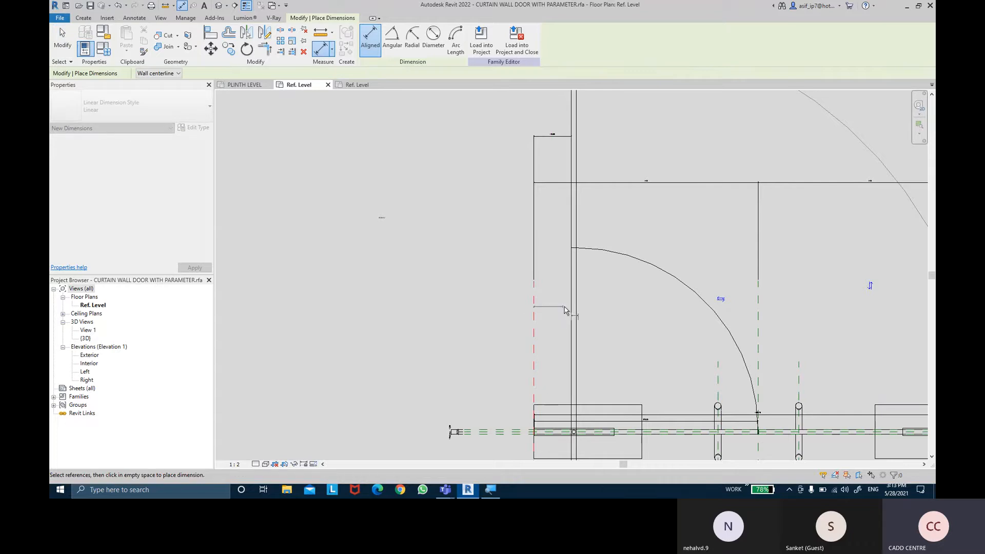
pyautogui.click(569, 310)
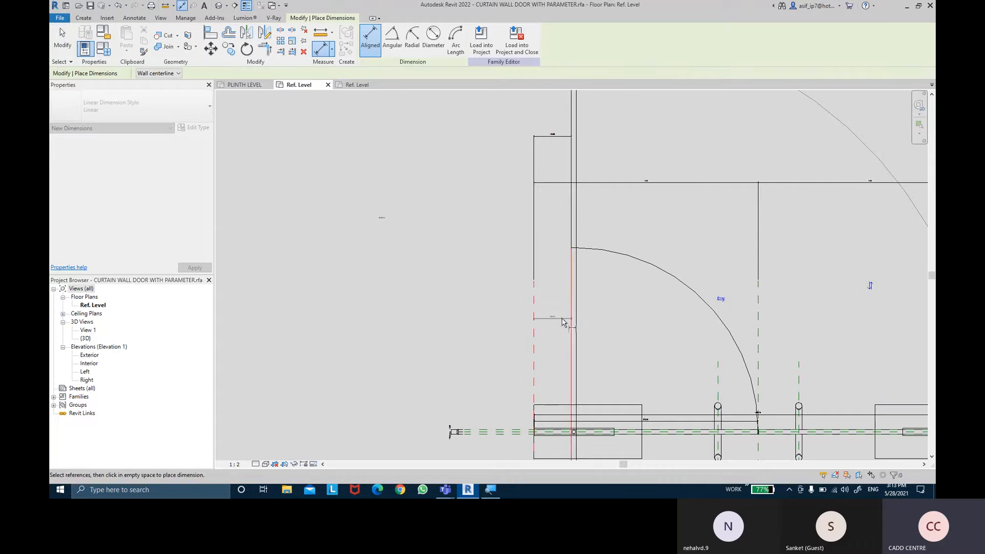
pyautogui.press('Escape')
pyautogui.press('Escape')
pyautogui.moveTo(611, 301); pyautogui.dragTo(474, 272, button='middle')
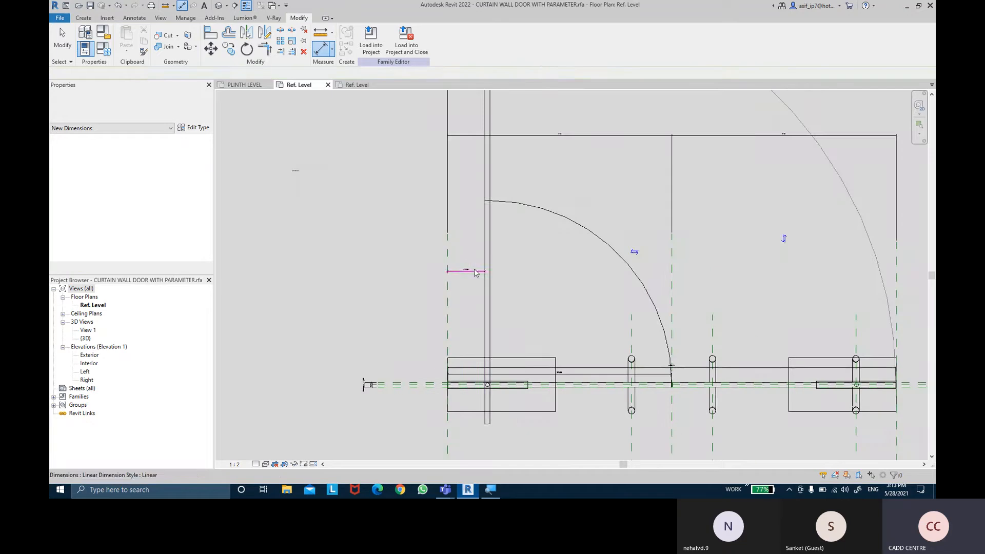
pyautogui.click(475, 272)
pyautogui.click(552, 273)
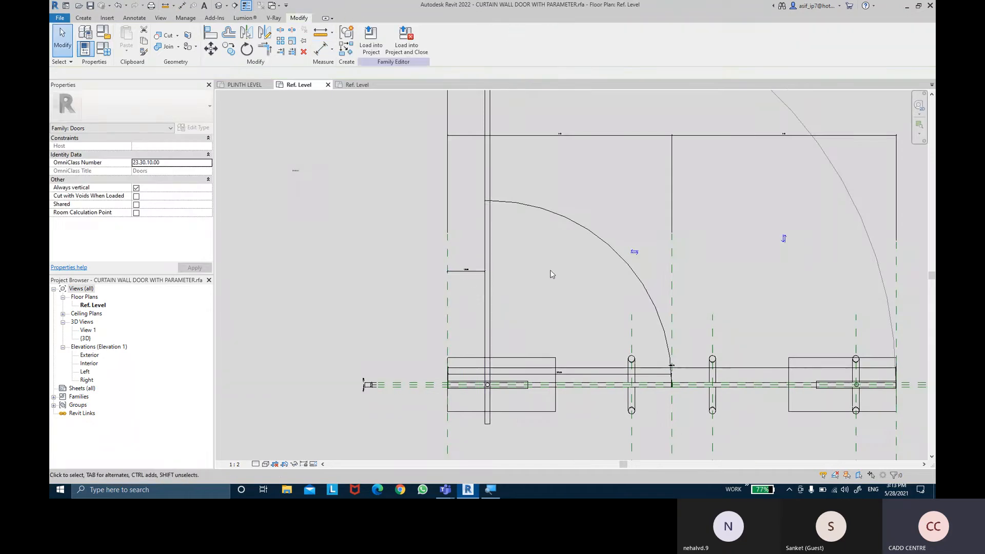
# - Mirror a copy of the open 2D double door detail item across an axis drawn along the Center (Left/Right) reference plane
pyautogui.scroll(-3, 542, 275)
pyautogui.moveTo(539, 285); pyautogui.dragTo(507, 293, button='middle')
pyautogui.moveTo(653, 265); pyautogui.dragTo(639, 273, button='middle')
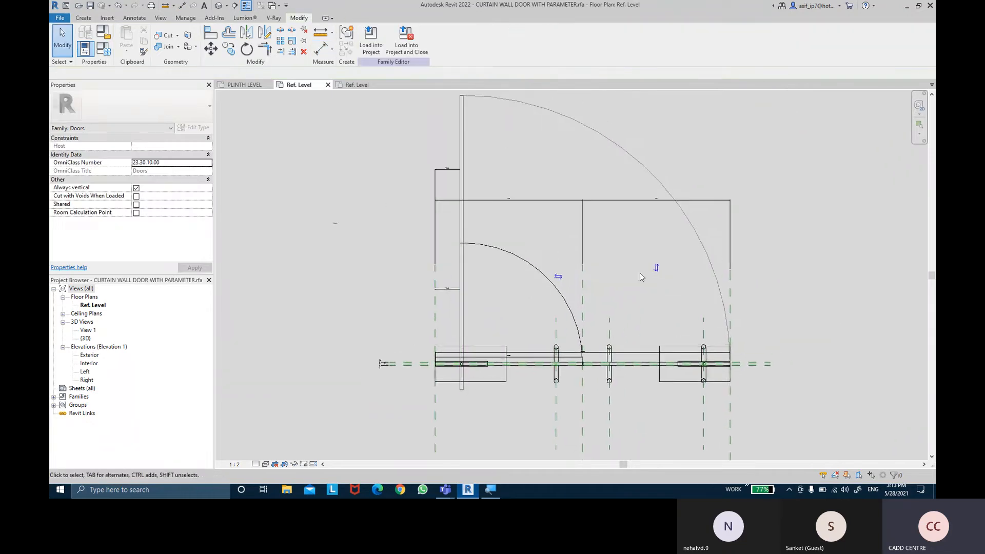
pyautogui.click(466, 258)
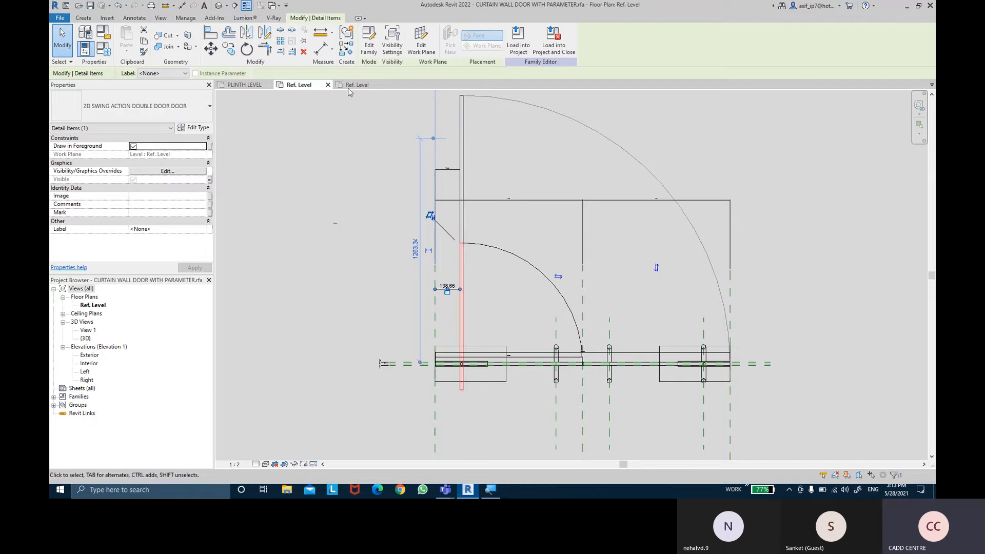
pyautogui.click(280, 41)
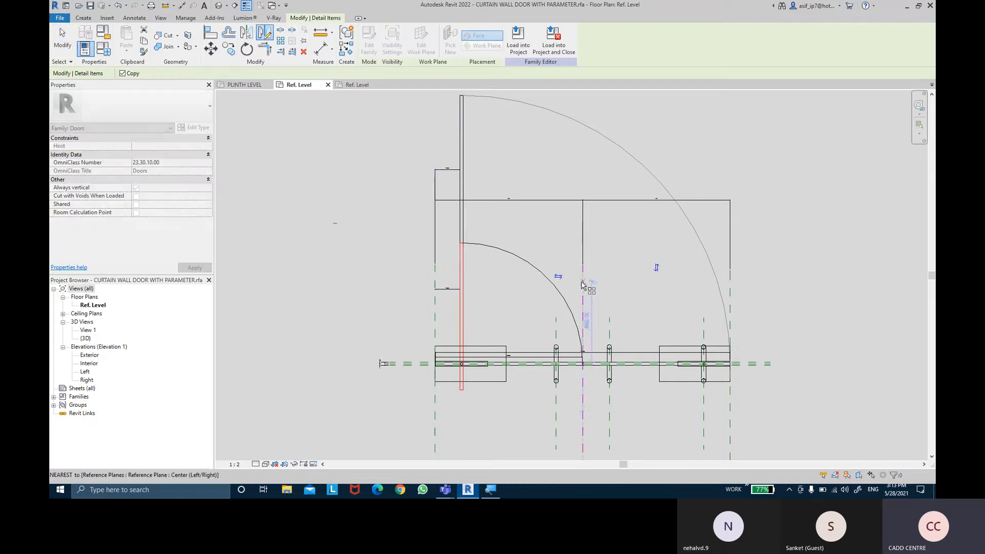
pyautogui.click(583, 280)
pyautogui.click(583, 427)
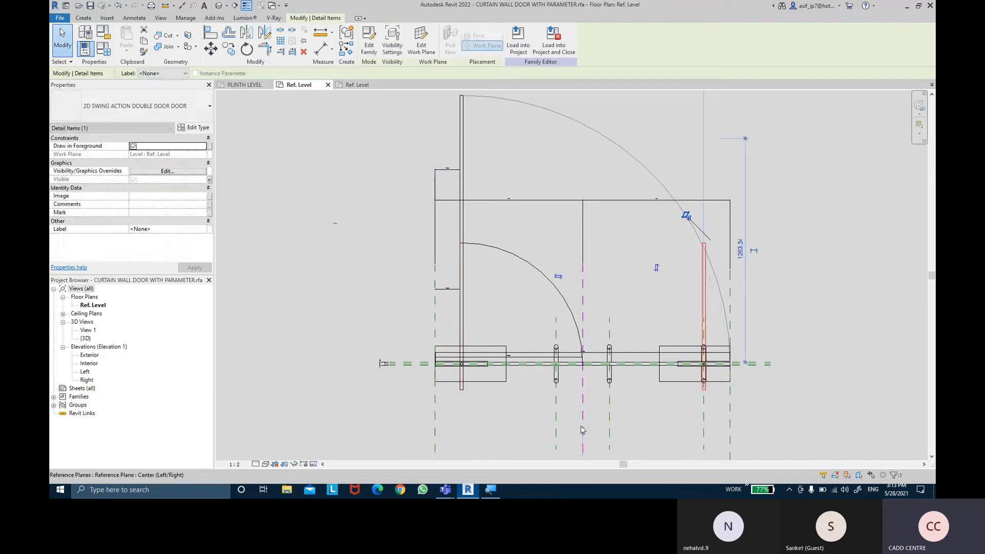
pyautogui.click(806, 279)
pyautogui.moveTo(806, 279); pyautogui.dragTo(799, 267, button='middle')
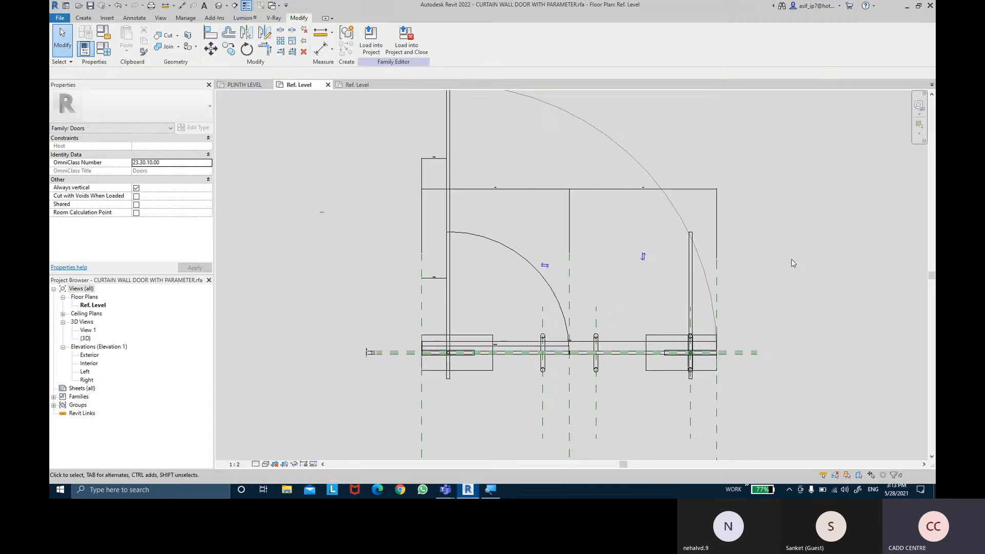
# - Draw a symbolic-line swing arc from the mirrored panel's upper left corner to the right glass panel's inner upper endpoint
pyautogui.click(137, 20)
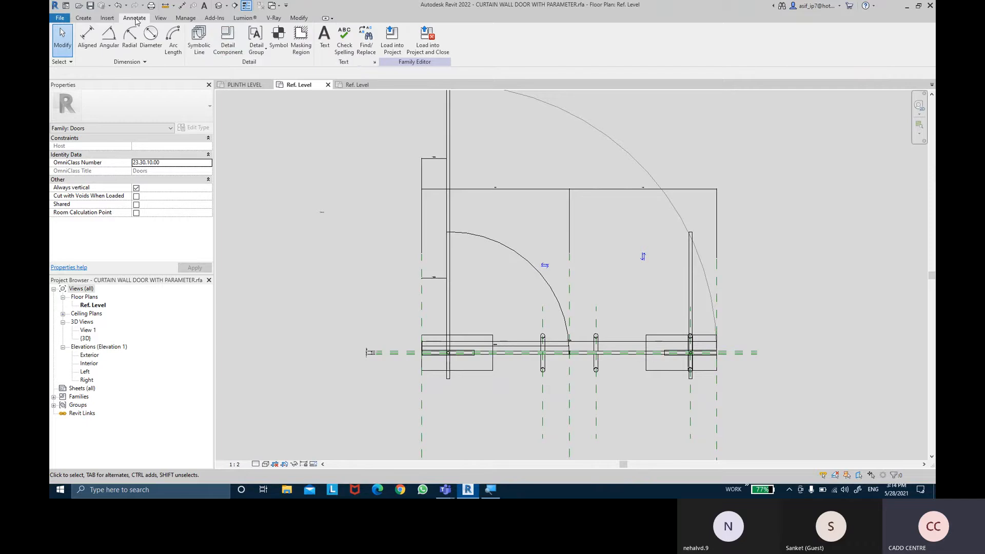
pyautogui.click(199, 40)
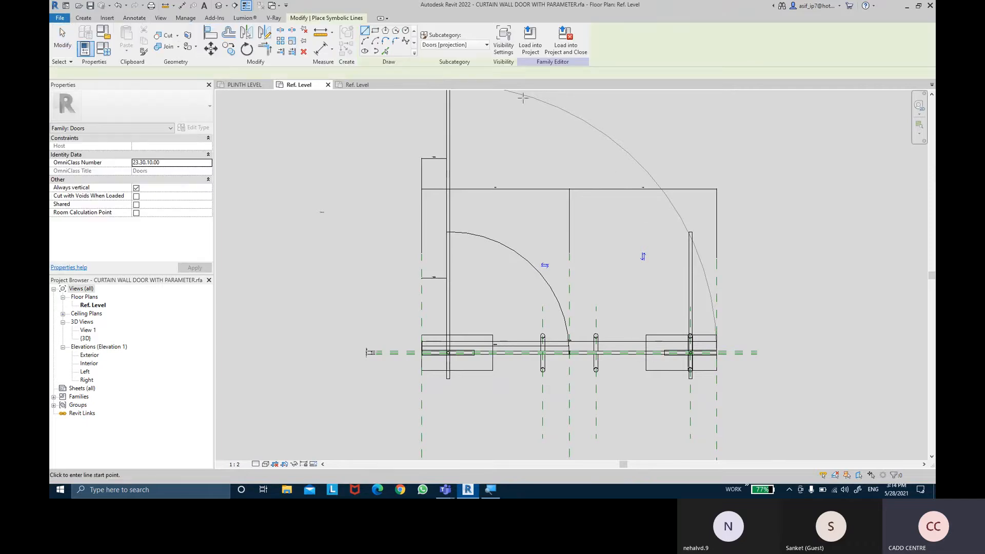
pyautogui.click(367, 42)
pyautogui.scroll(5, 710, 253)
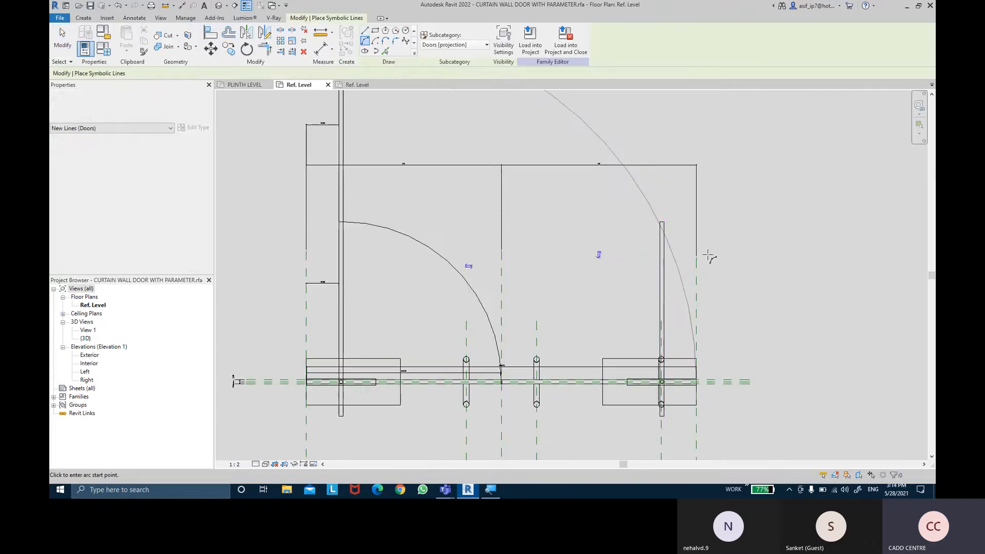
pyautogui.scroll(5, 653, 206)
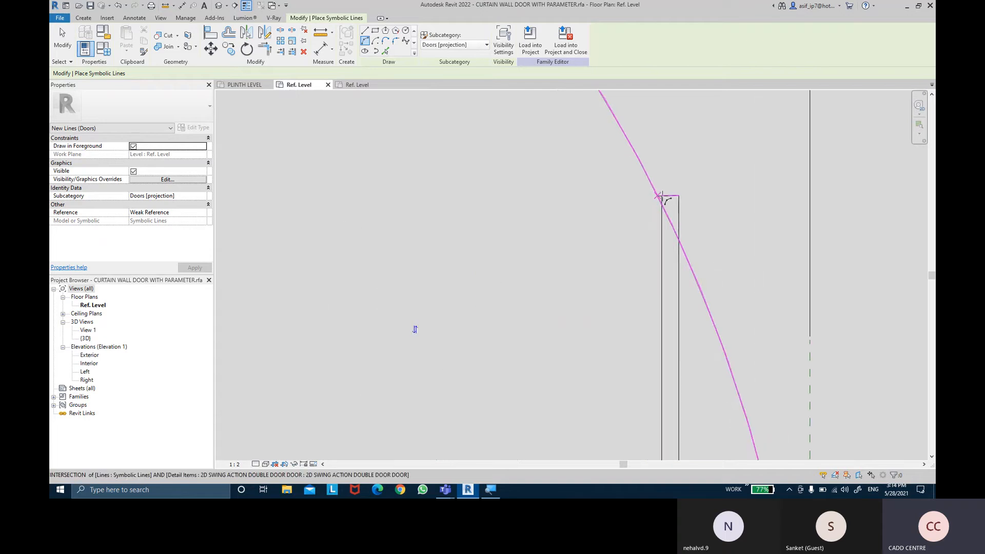
pyautogui.click(661, 197)
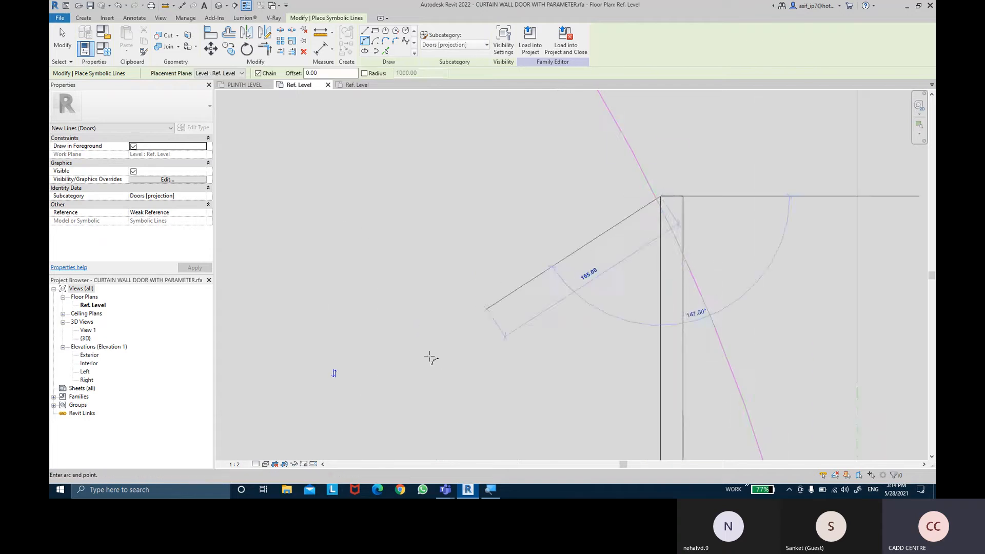
pyautogui.scroll(-3, 424, 367)
pyautogui.moveTo(409, 389); pyautogui.dragTo(444, 191, button='middle')
pyautogui.moveTo(336, 278); pyautogui.dragTo(603, 179, button='middle')
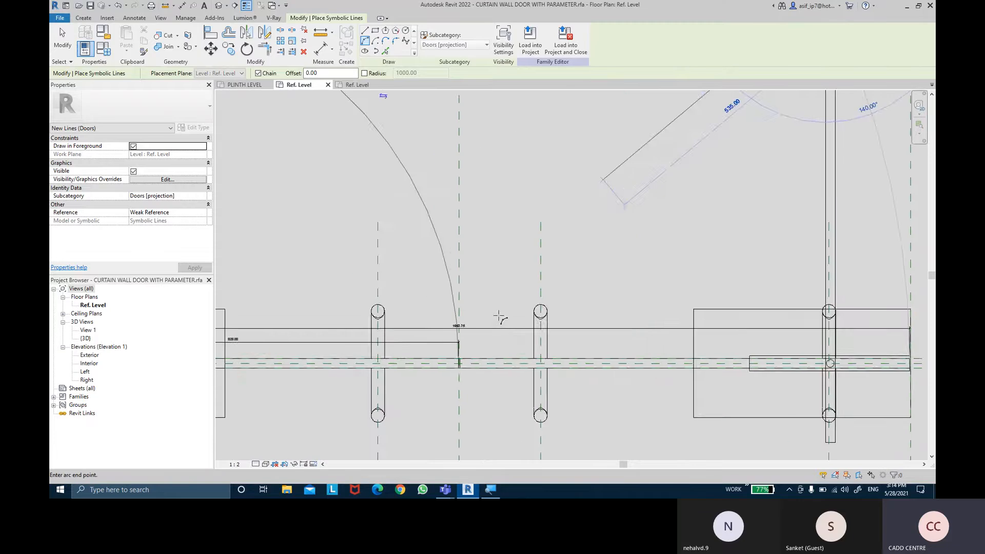
pyautogui.scroll(5, 451, 374)
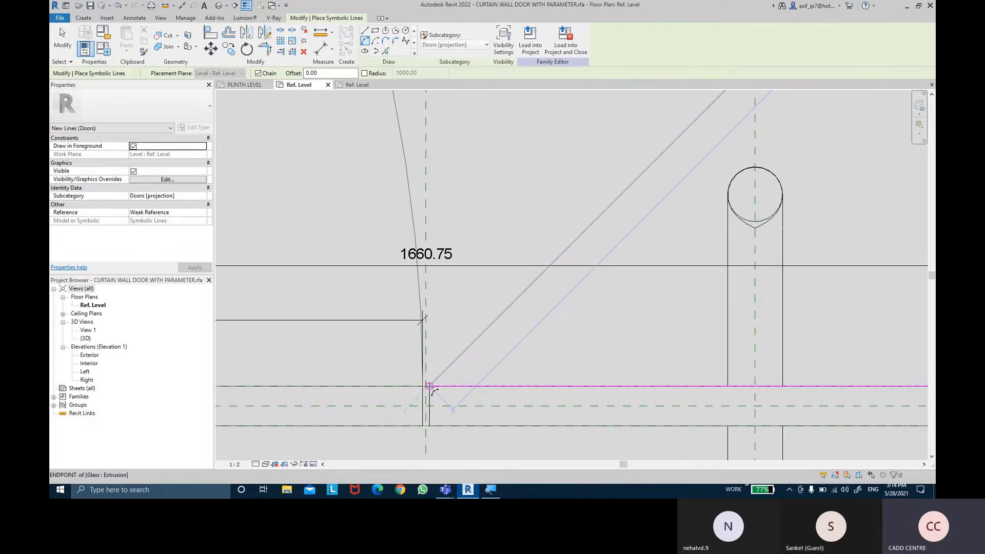
pyautogui.click(430, 364)
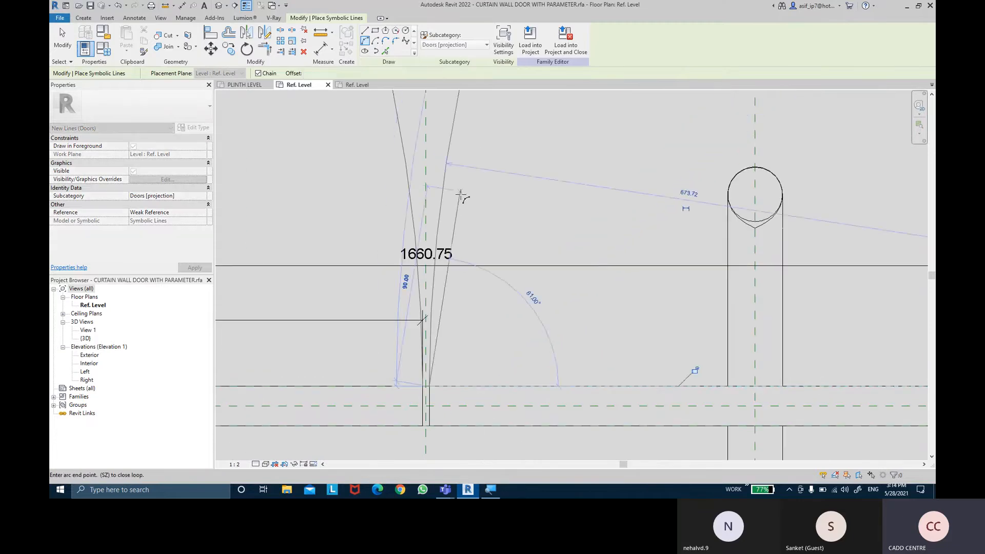
pyautogui.press('Escape')
pyautogui.press('Escape')
pyautogui.scroll(-5, 472, 206)
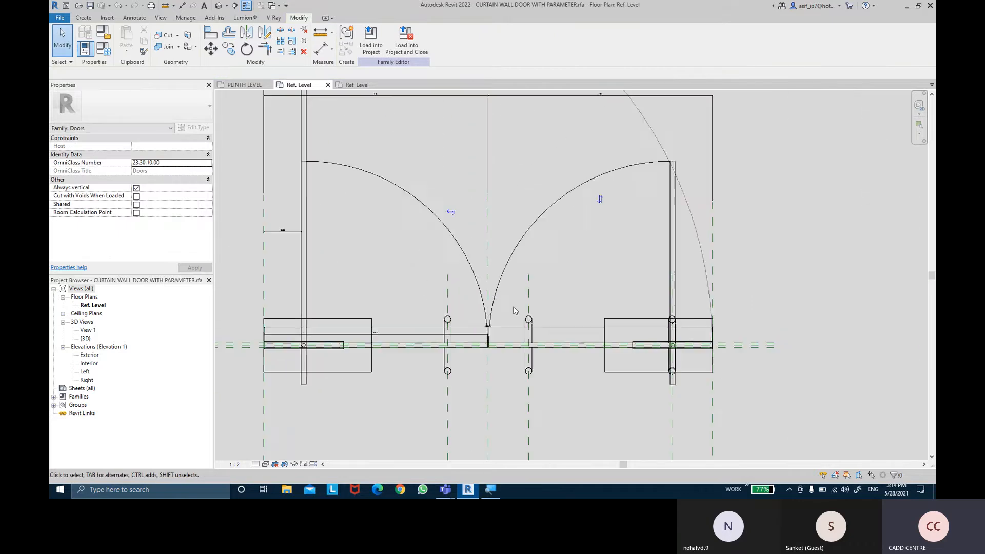
# - Link the visibility of the right swing arc and mirrored 2D door panel to the DOUBLE PANEL 2D ACTION parameter
pyautogui.click(553, 208)
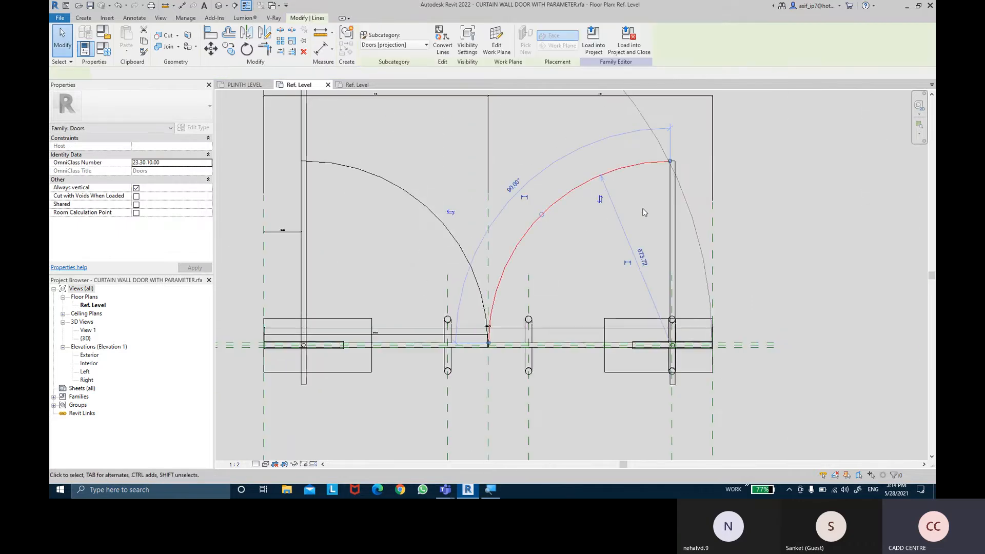
pyautogui.keyDown('ctrl'); pyautogui.click(671, 211); pyautogui.keyUp('ctrl')
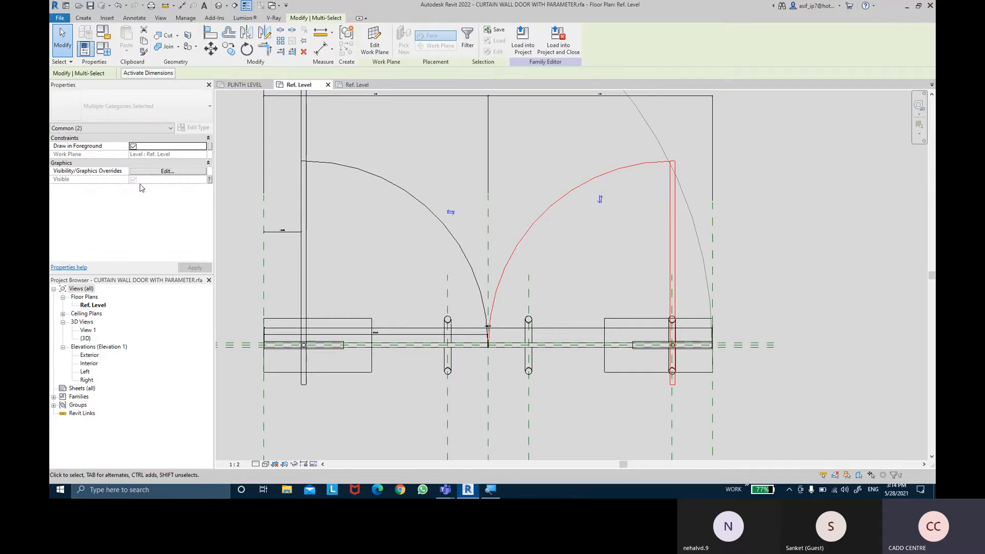
pyautogui.click(209, 179)
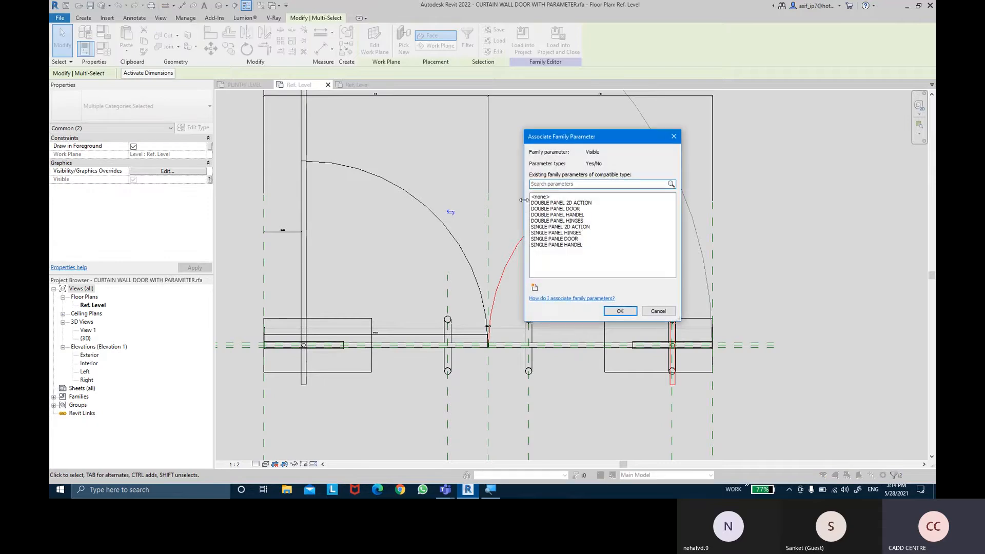
pyautogui.click(556, 203)
pyautogui.click(620, 311)
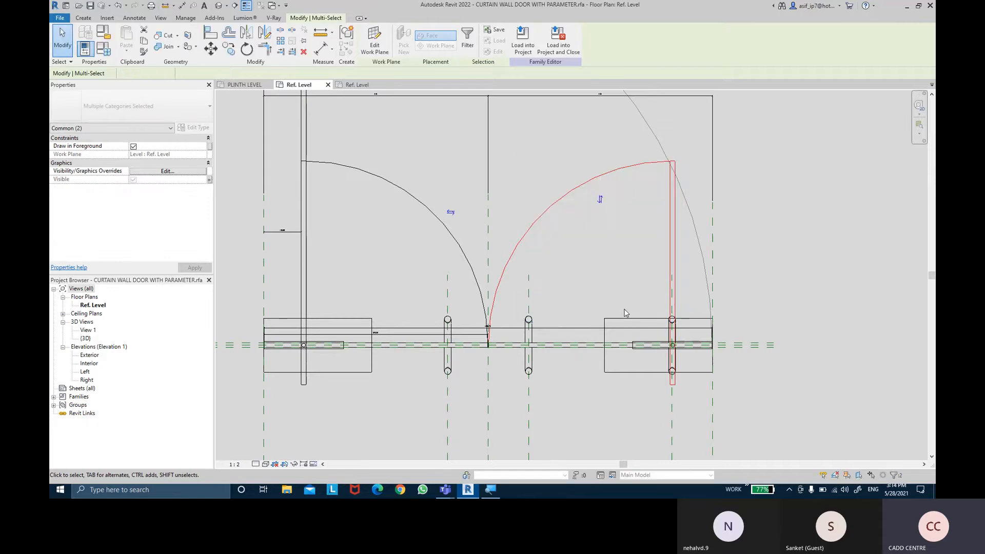
pyautogui.click(610, 283)
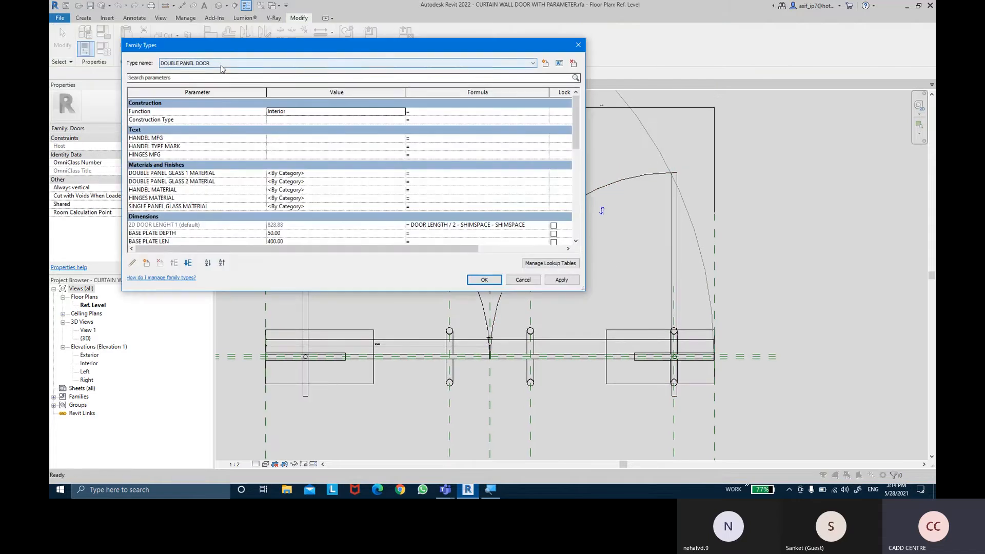
# - Bring up the visibility parameters in the family types and switch the current type to SINGLE PANEL DOOR
pyautogui.scroll(-15, 381, 168)
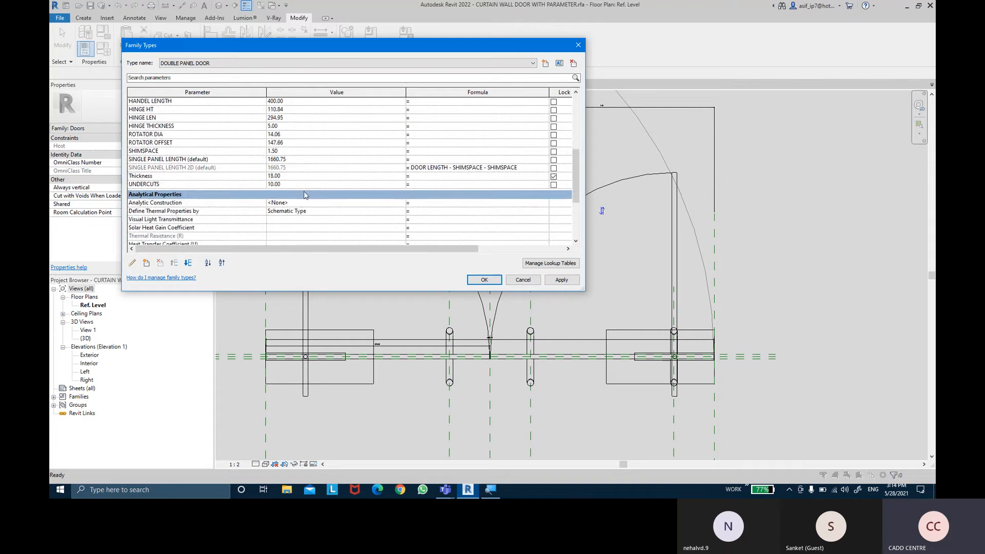
pyautogui.scroll(-3, 304, 195)
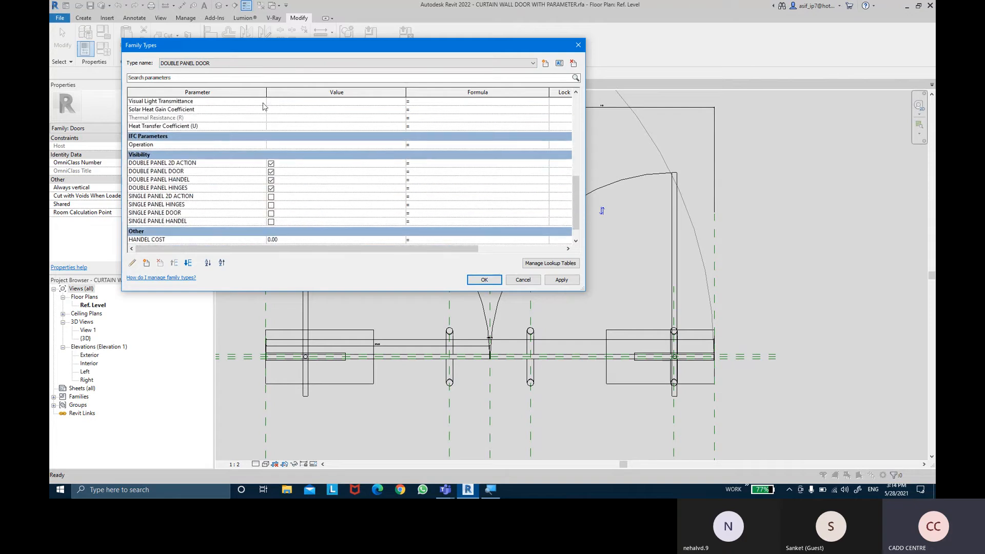
pyautogui.click(263, 63)
pyautogui.click(263, 79)
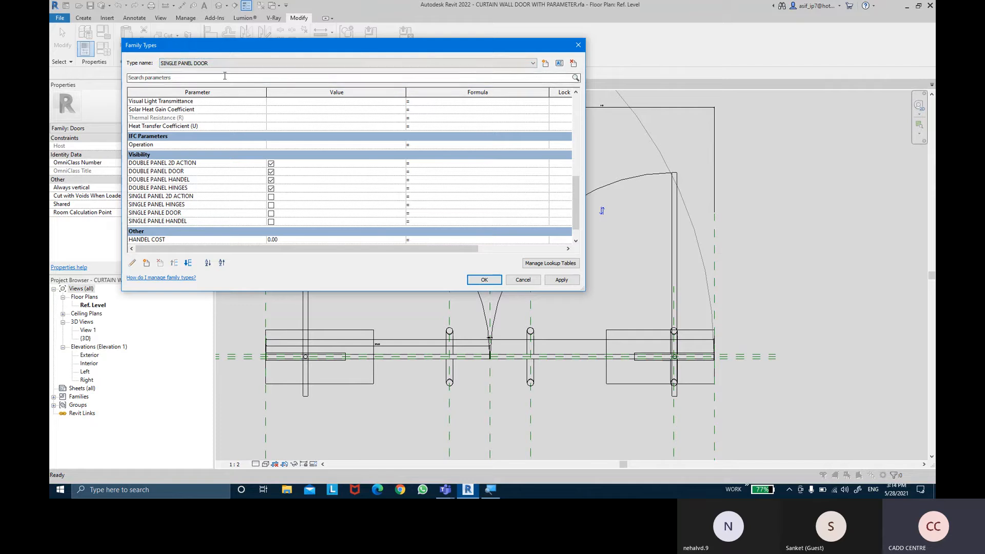
# - For the SINGLE PANEL DOOR type, turn on all four single panel visibility parameters, turn off the four double panel ones, and apply
pyautogui.click(272, 197)
pyautogui.click(271, 205)
pyautogui.click(271, 213)
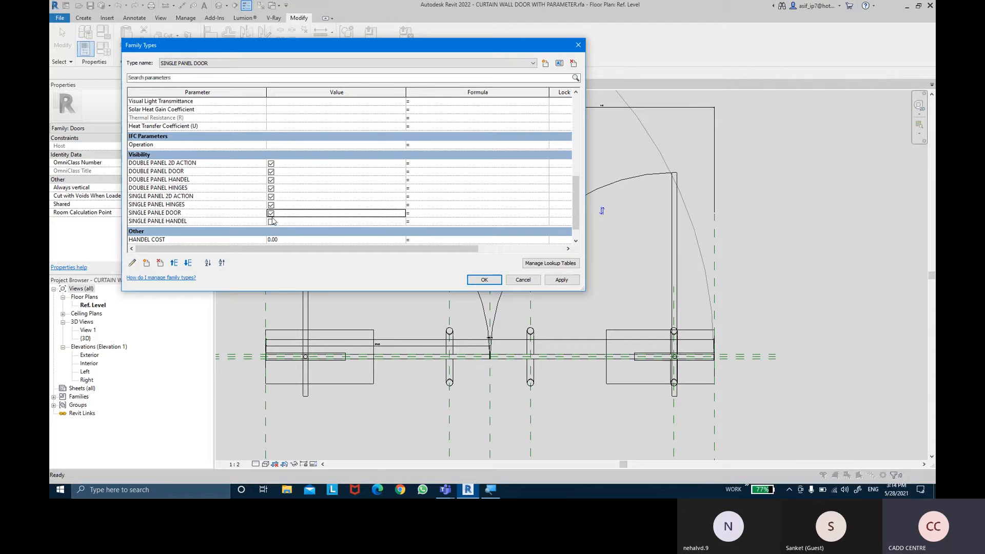
pyautogui.click(271, 221)
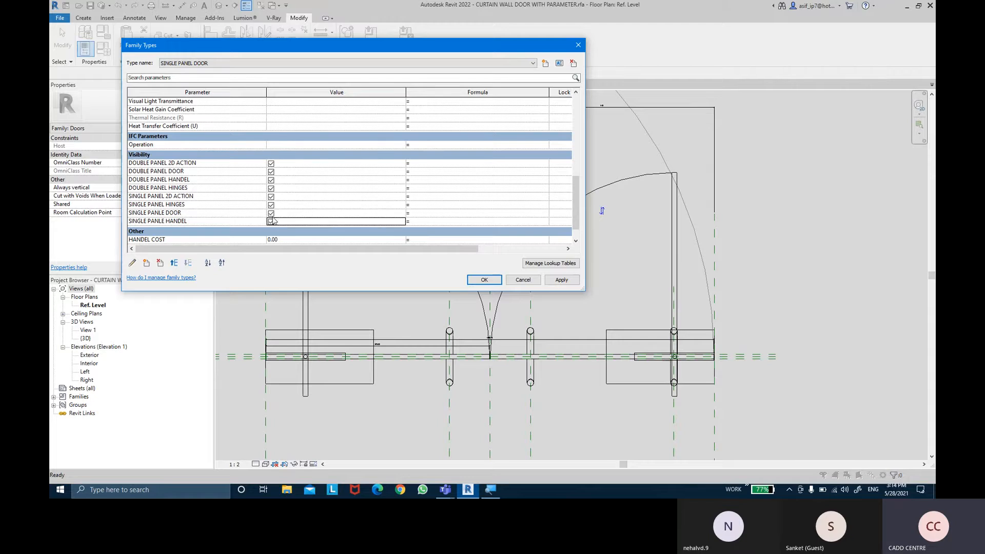
pyautogui.click(271, 171)
pyautogui.click(272, 164)
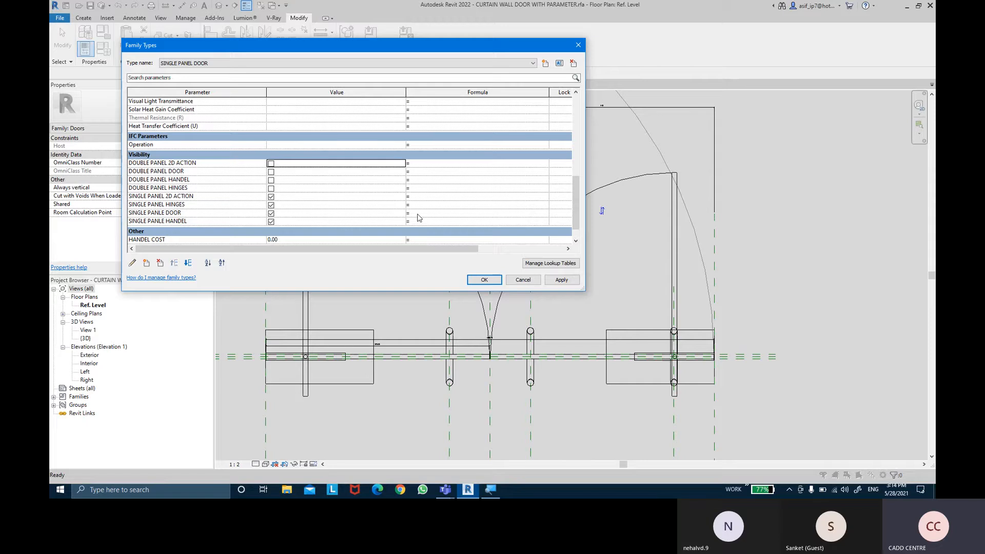
pyautogui.click(562, 283)
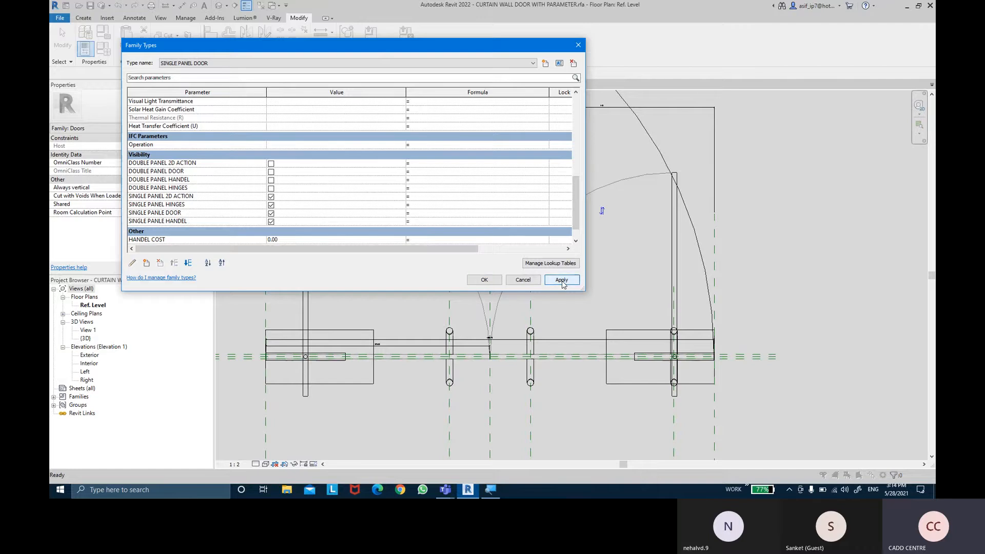
pyautogui.click(477, 281)
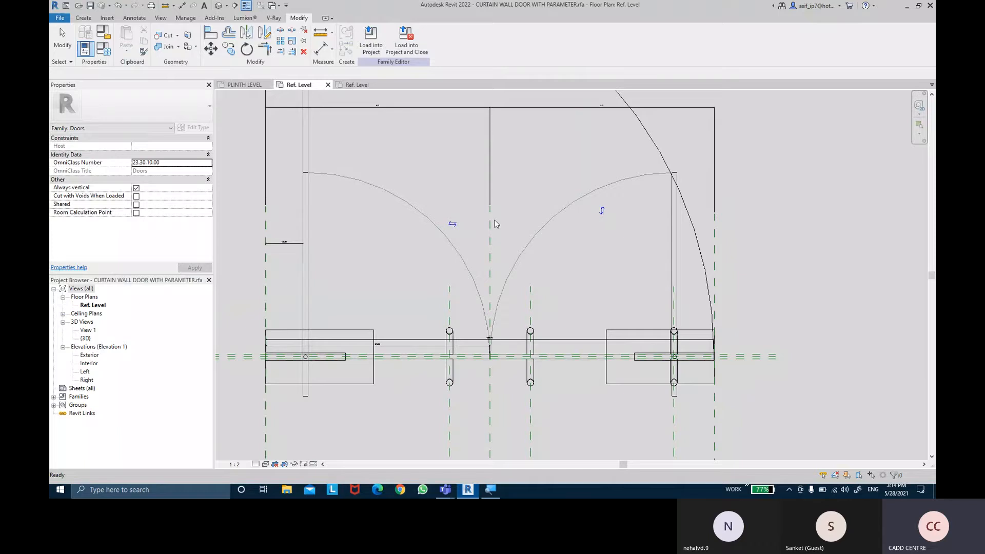
# - Load the door family into EX NO 12.rvt, overwriting the existing version and its parameter values
pyautogui.click(371, 50)
pyautogui.click(435, 203)
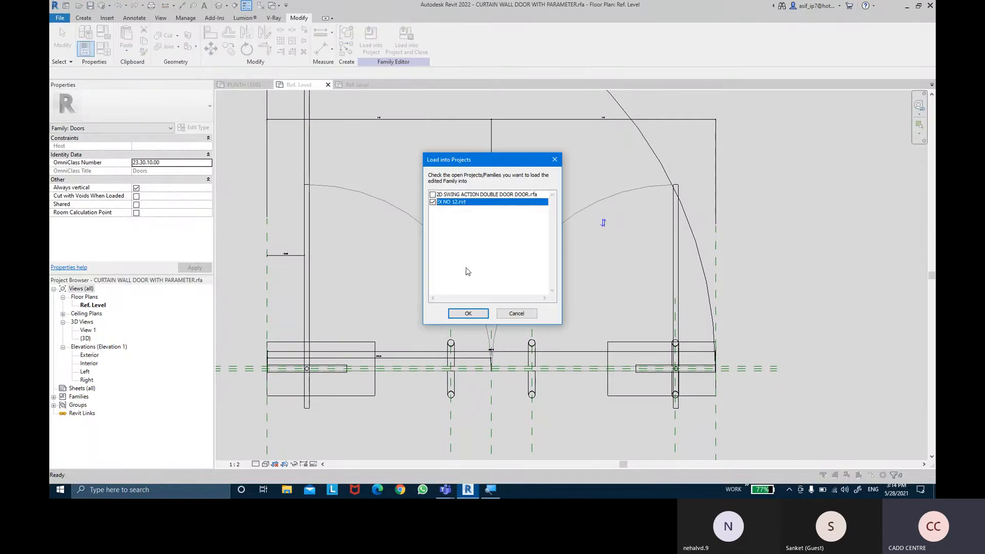
pyautogui.click(468, 313)
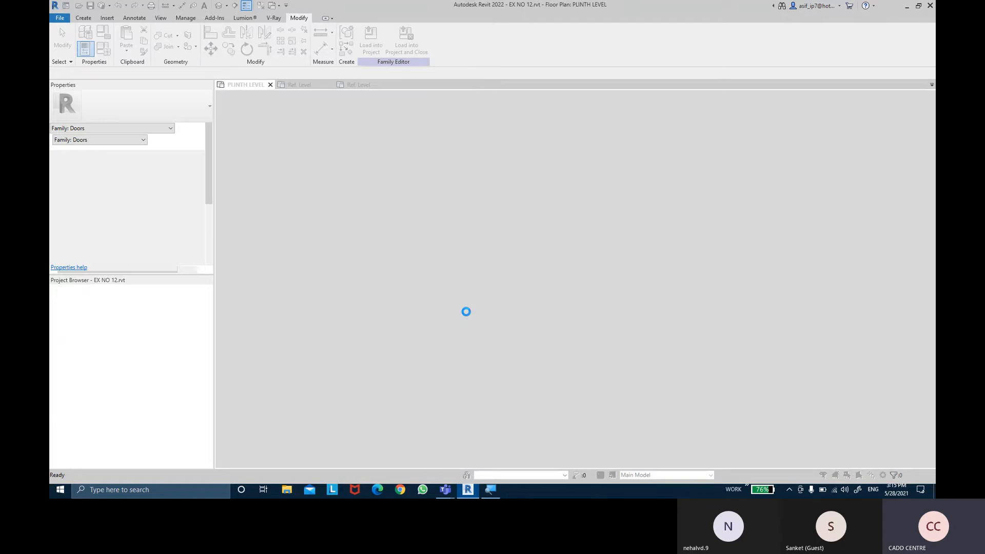
pyautogui.click(492, 245)
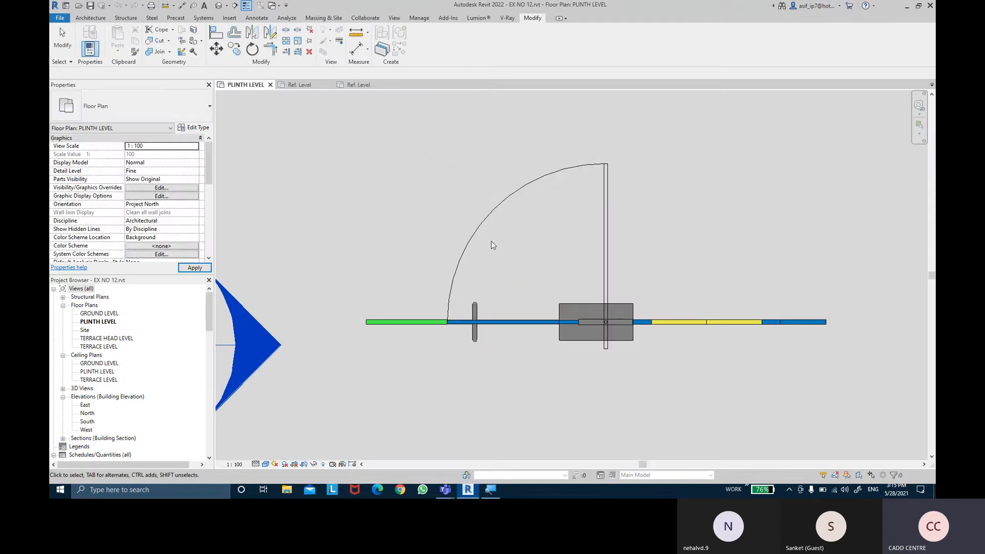
# - Change the curtain wall door in the PLINTH LEVEL plan to the DOUBLE PANEL DOOR type
pyautogui.click(611, 203)
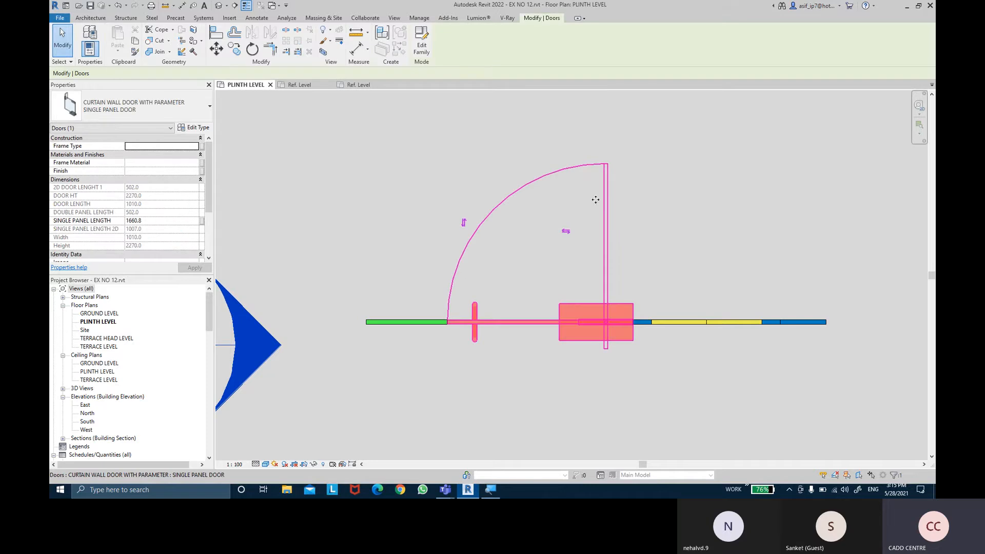
pyautogui.click(148, 117)
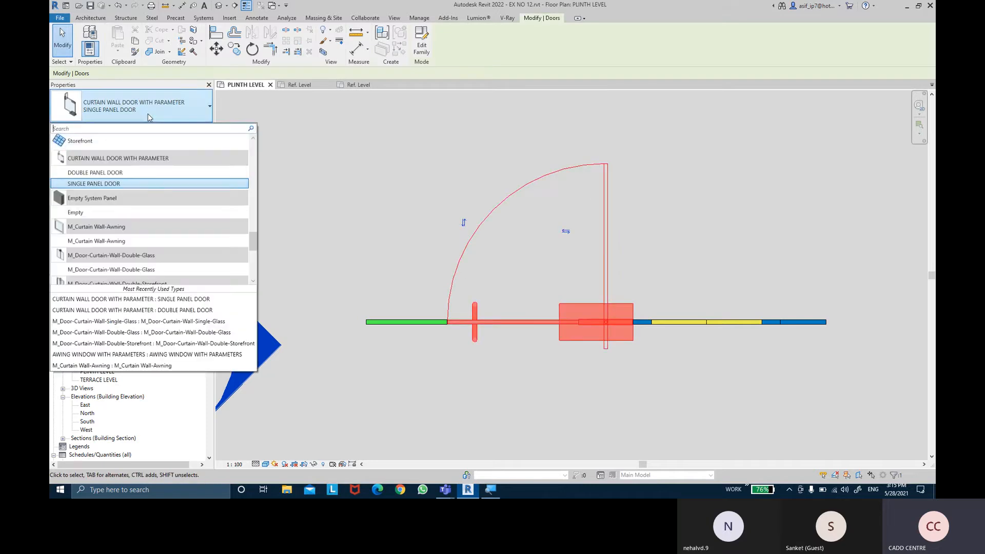
pyautogui.click(133, 173)
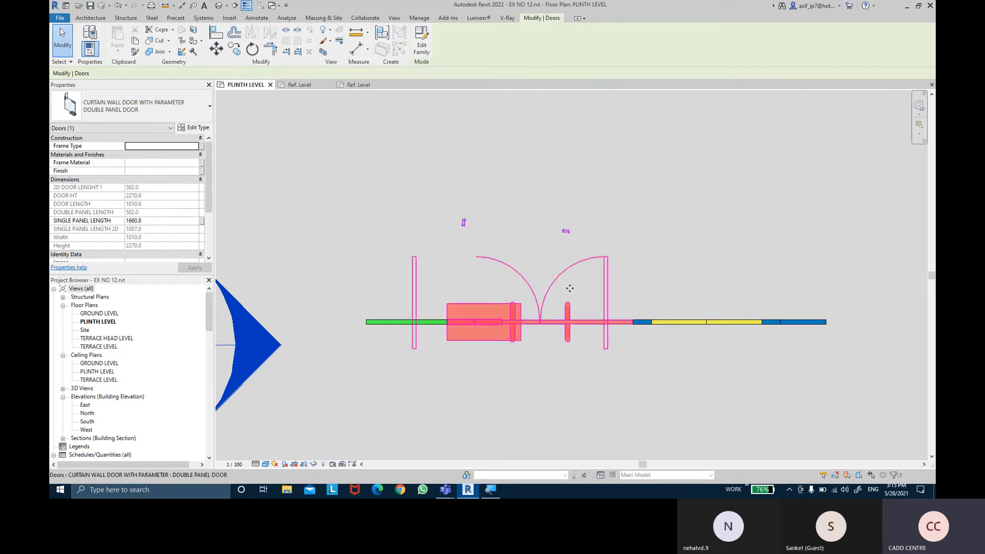
# - Reopen the door family and add a locked aligned dimension between the right 2D door panel's outer edge and the right reference plane
pyautogui.click(418, 48)
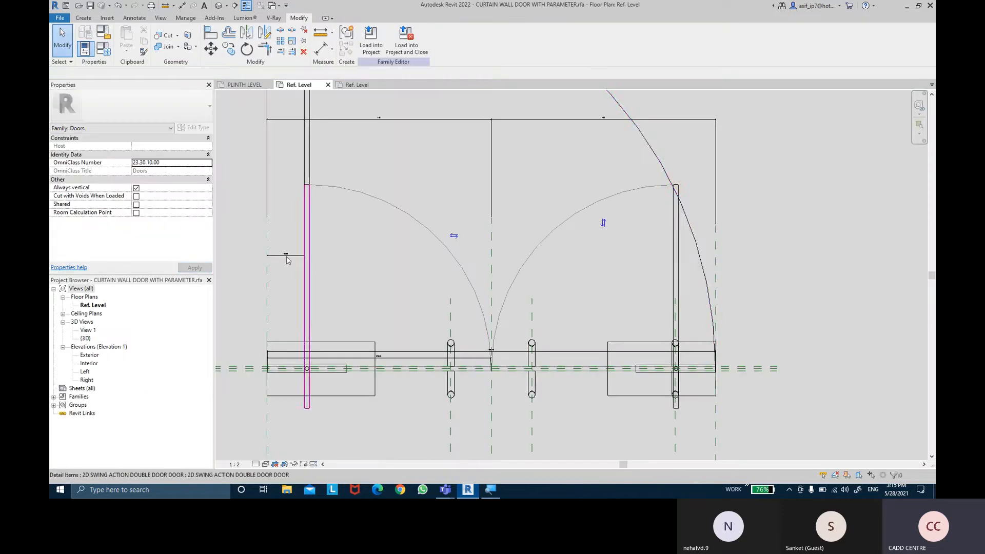
pyautogui.scroll(4, 287, 257)
pyautogui.scroll(-4, 270, 251)
pyautogui.moveTo(654, 287); pyautogui.dragTo(444, 277, button='middle')
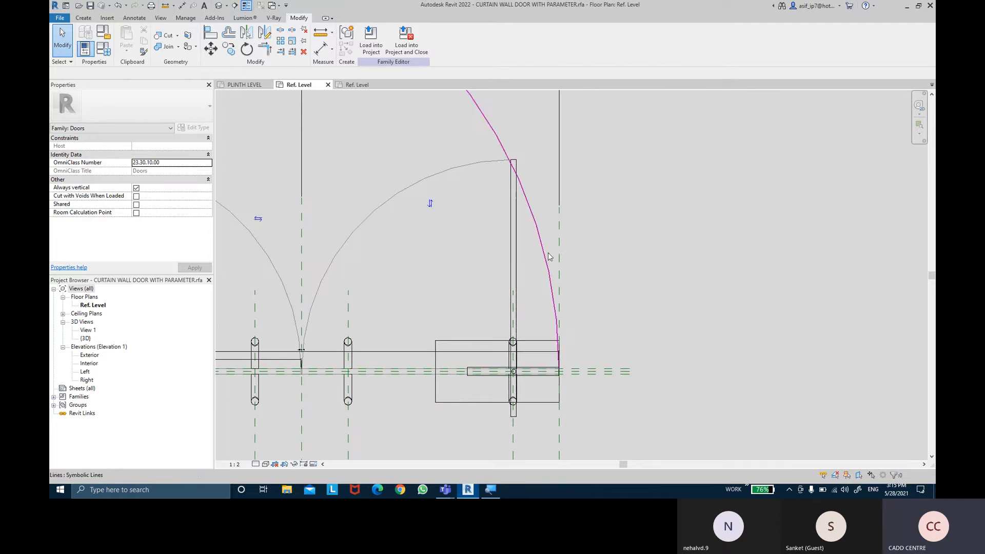
pyautogui.click(319, 50)
pyautogui.scroll(3, 560, 215)
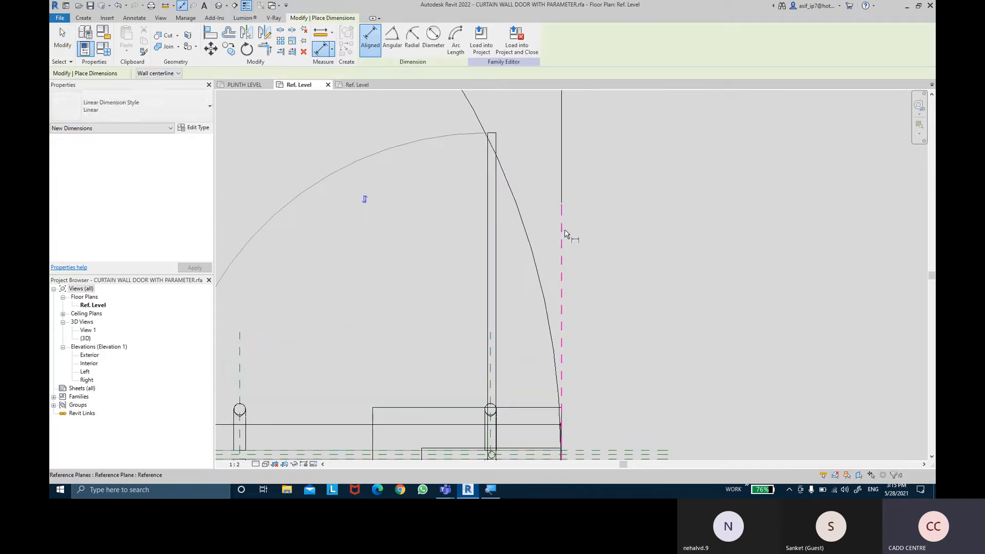
pyautogui.click(495, 236)
pyautogui.click(503, 263)
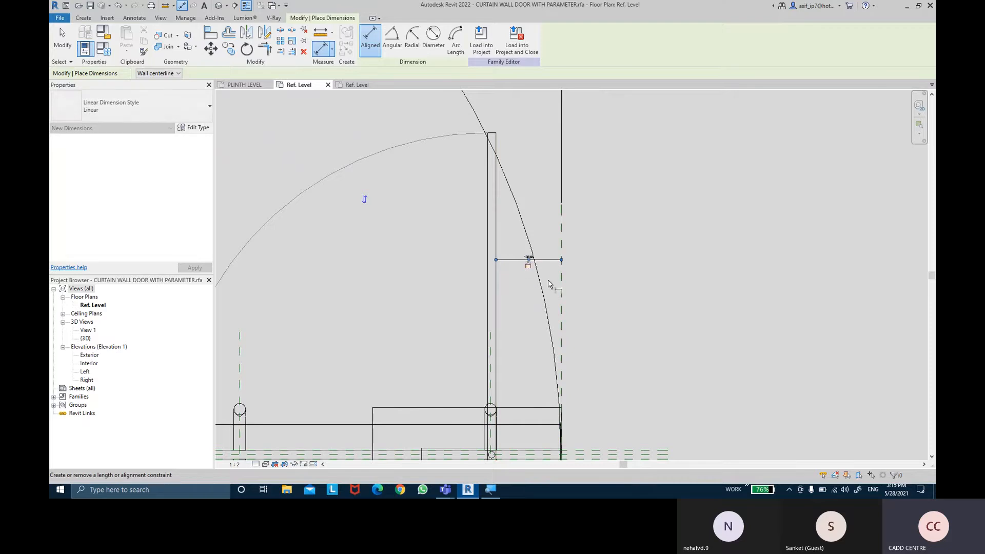
pyautogui.scroll(-2, 583, 289)
pyautogui.moveTo(566, 272); pyautogui.dragTo(626, 274, button='middle')
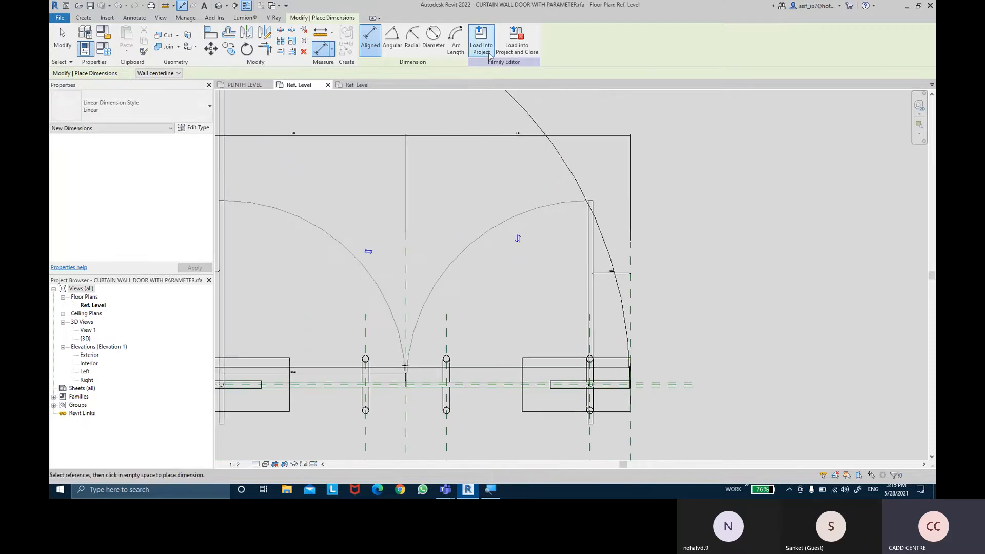
pyautogui.press('Escape')
pyautogui.press('Escape')
# - Reload the corrected door family into EX NO 12.rvt, overwriting the existing version and its parameter values
pyautogui.click(370, 40)
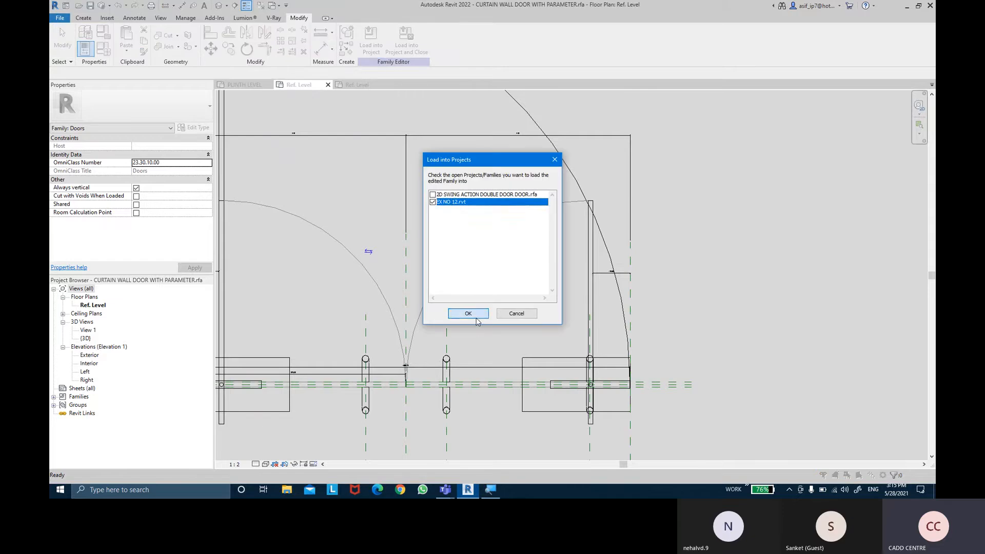
pyautogui.click(468, 313)
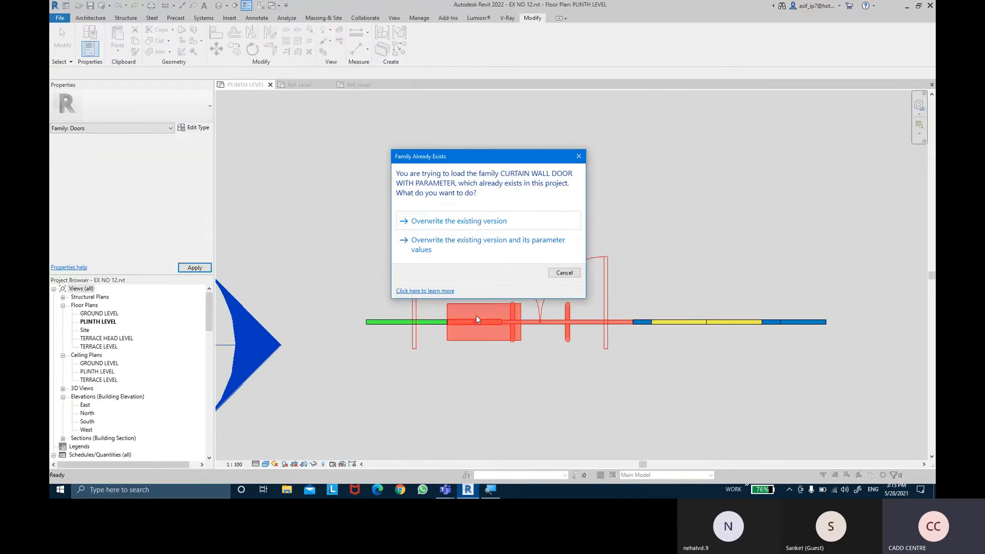
pyautogui.click(536, 245)
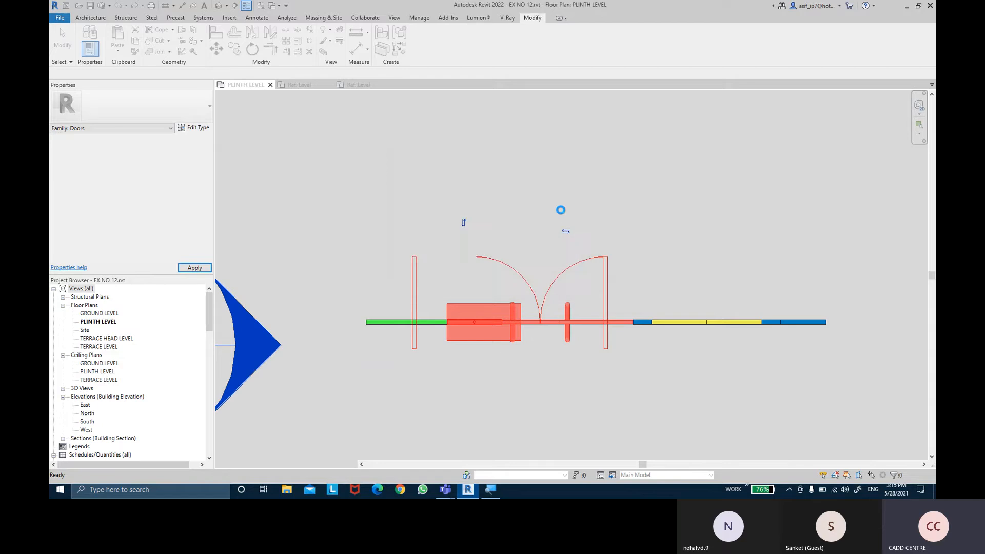
# - Flip the facing of the double panel door in the plan and flip it back to test the swing symbol
pyautogui.scroll(2, 564, 302)
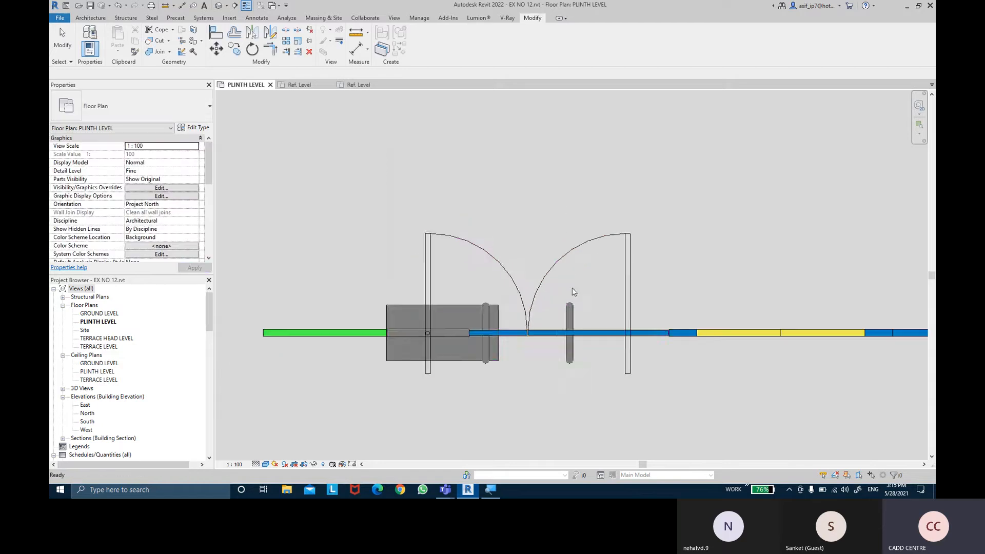
pyautogui.click(566, 259)
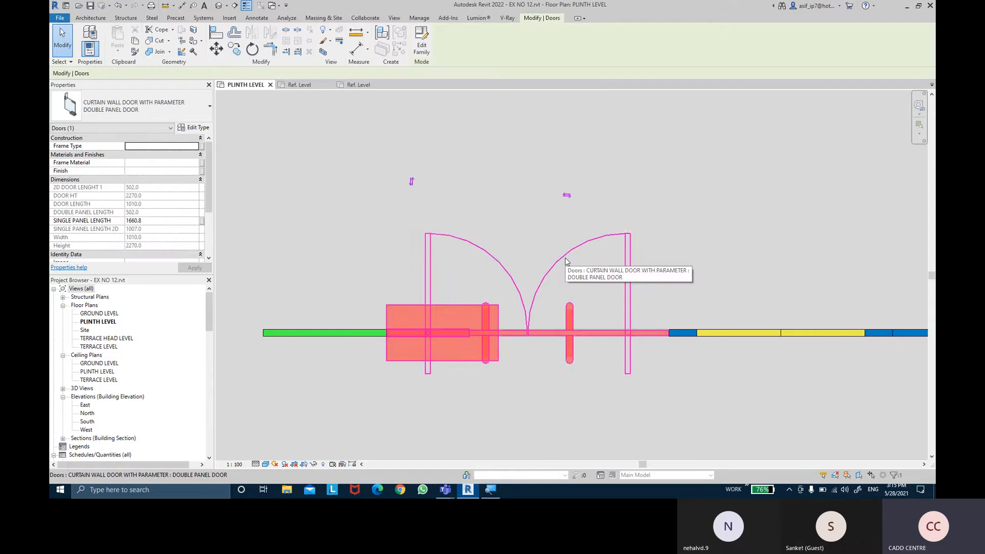
pyautogui.click(411, 181)
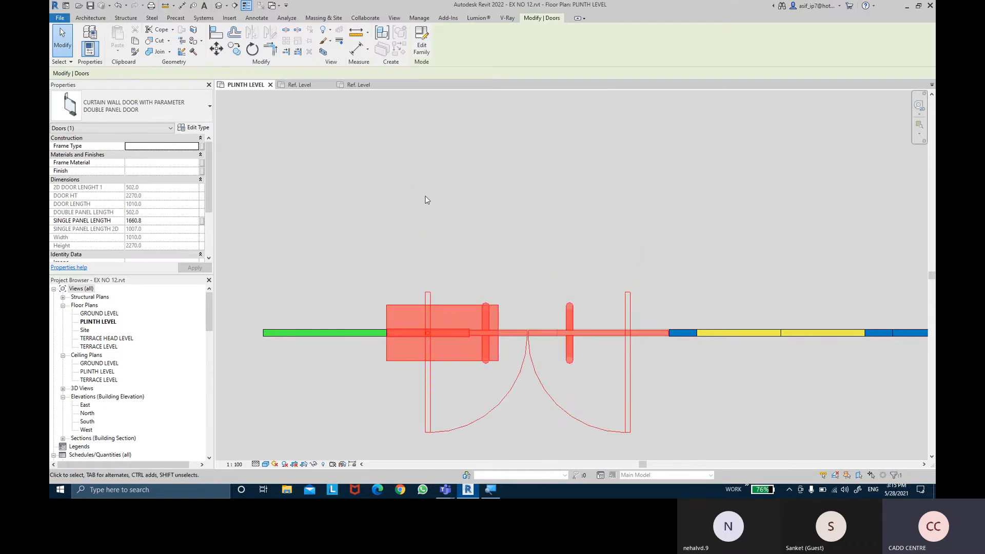
pyautogui.moveTo(574, 316); pyautogui.dragTo(544, 178, button='middle')
pyautogui.scroll(-1, 544, 178)
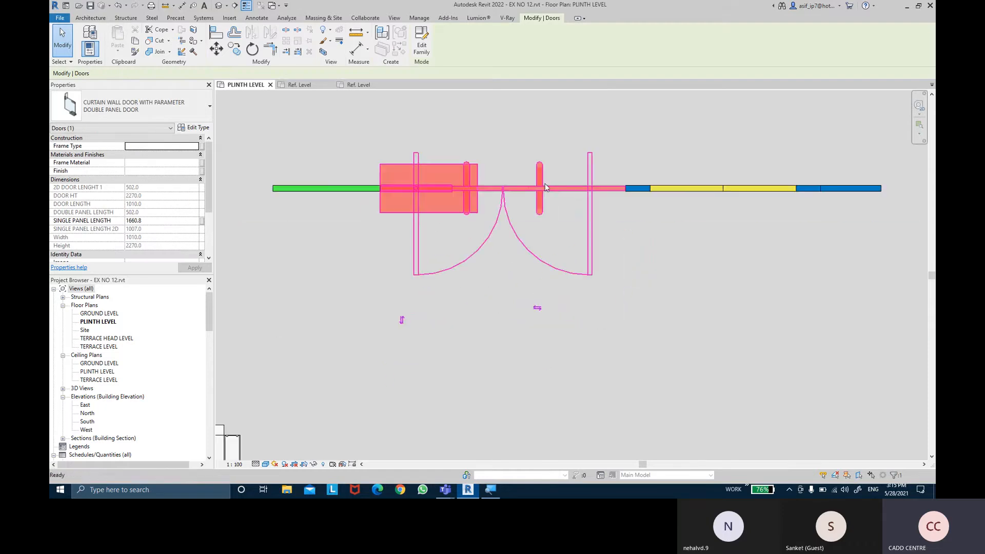
pyautogui.click(402, 321)
pyautogui.moveTo(405, 323); pyautogui.dragTo(420, 431, button='middle')
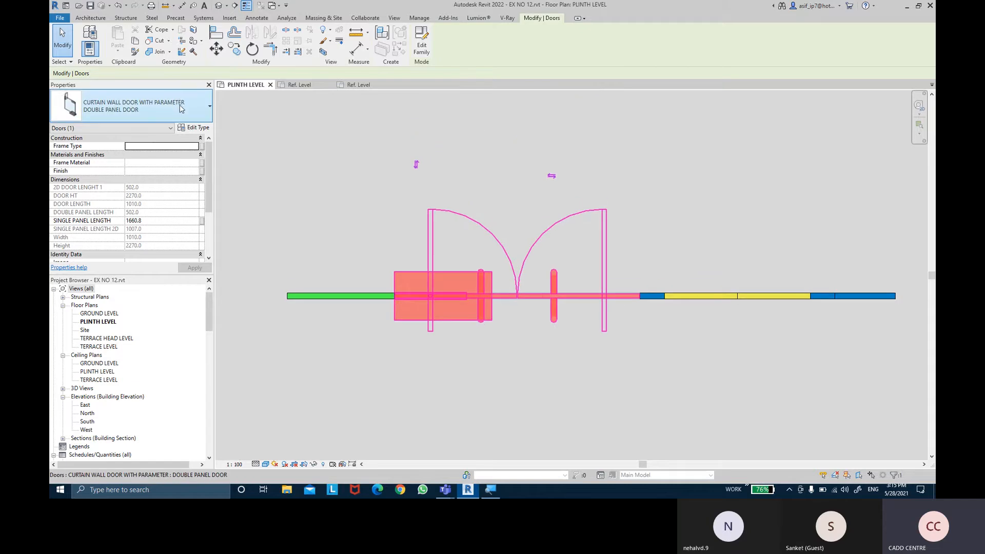
# - Change the door to the SINGLE PANEL DOOR type to check its 2D swing symbol in the plan
pyautogui.click(180, 108)
pyautogui.click(123, 185)
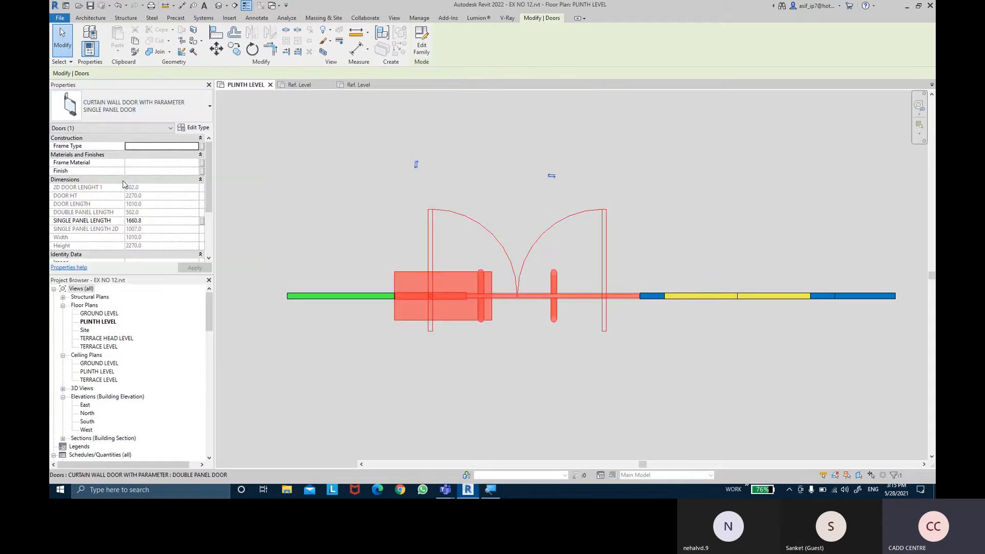
pyautogui.moveTo(650, 224); pyautogui.dragTo(654, 264, button='middle')
pyautogui.scroll(-1, 654, 264)
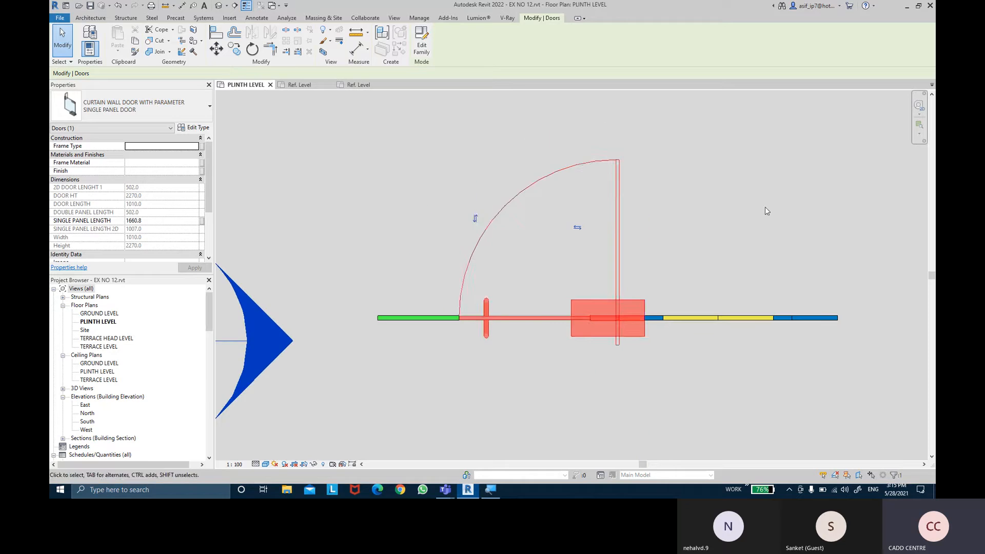
pyautogui.click(765, 211)
pyautogui.moveTo(765, 211); pyautogui.dragTo(760, 220, button='middle')
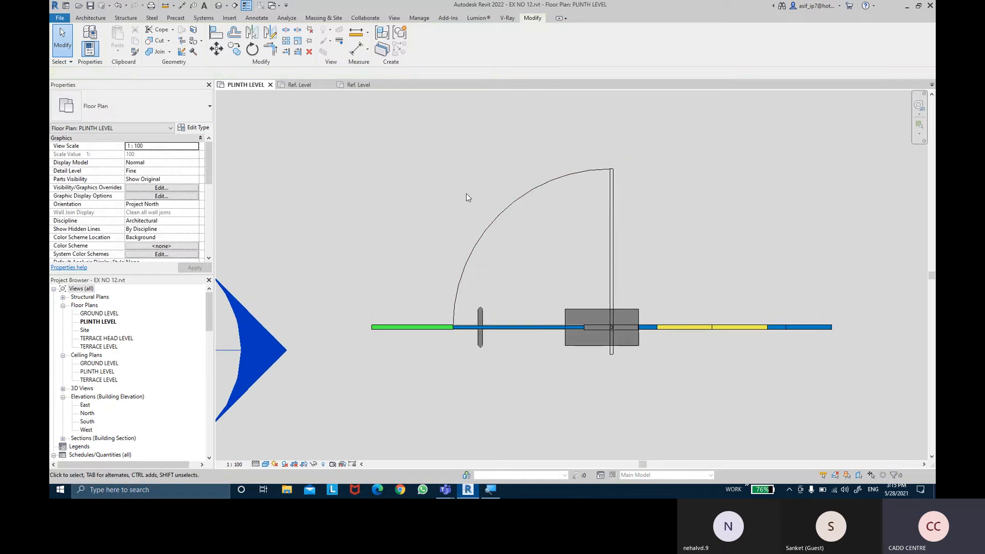
# - Set the door's type back to DOUBLE PANEL DOOR and examine its swing symbol and hinges in the plan
pyautogui.click(618, 200)
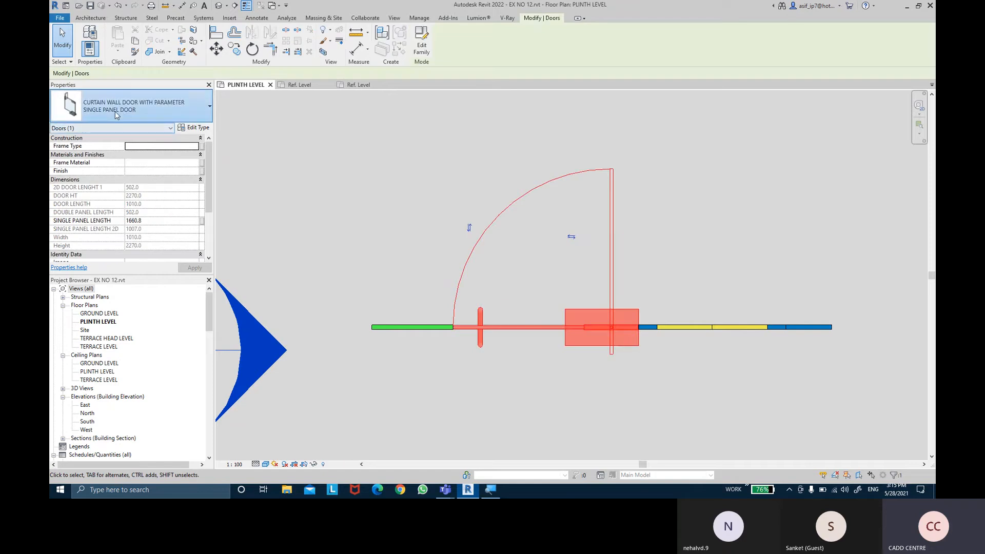
pyautogui.click(117, 117)
pyautogui.click(98, 169)
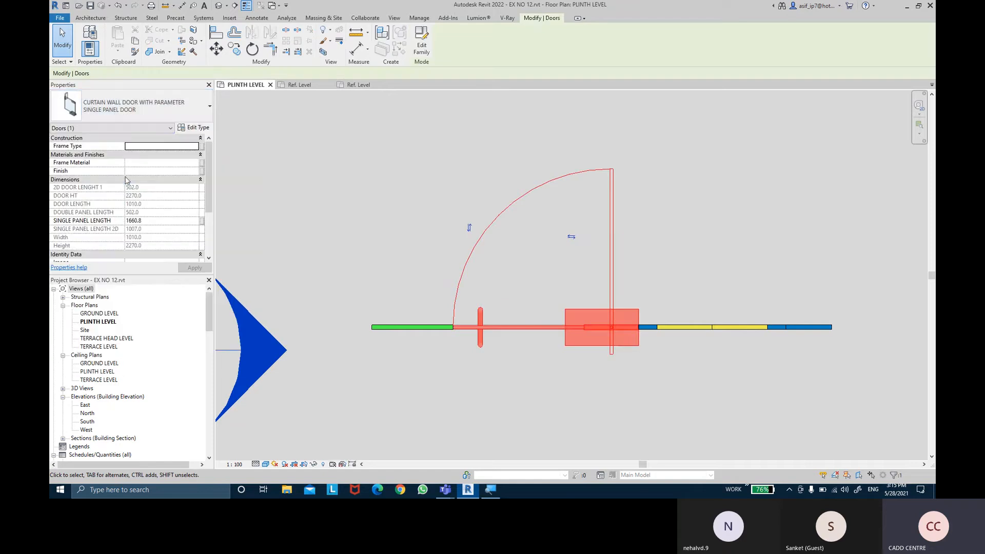
pyautogui.click(547, 271)
pyautogui.scroll(5, 548, 262)
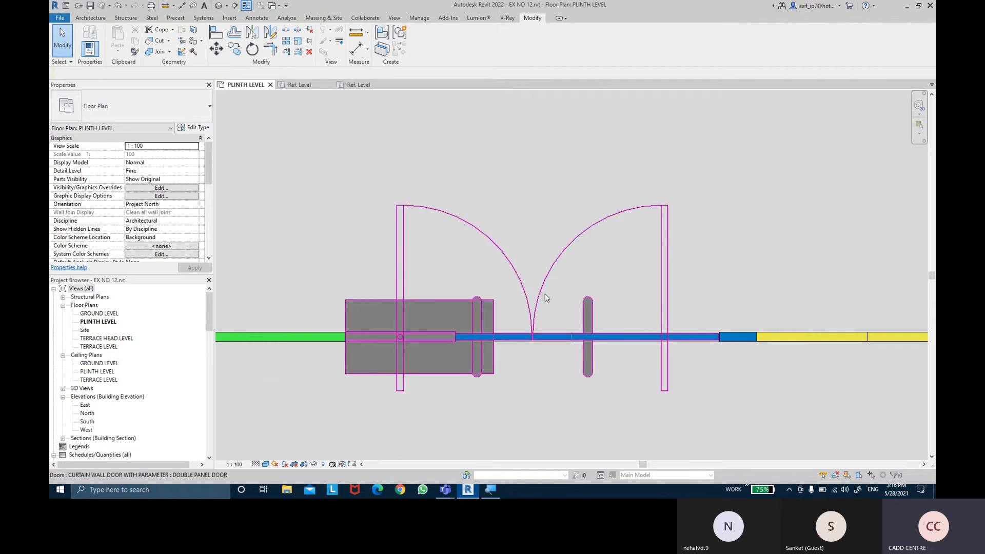
pyautogui.moveTo(699, 233); pyautogui.dragTo(699, 226, button='middle')
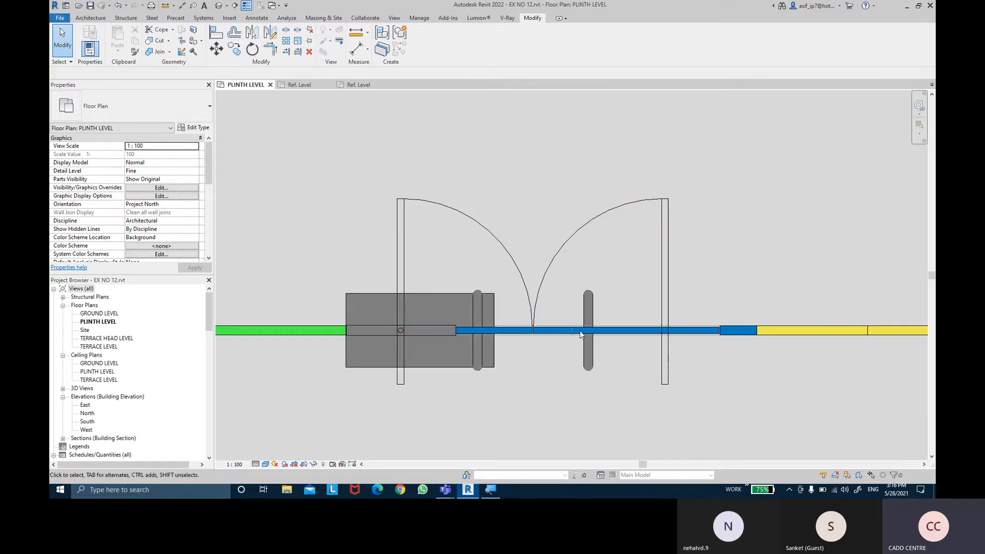
# - Open the family of the double panel door in the plan for editing
pyautogui.scroll(-1, 515, 258)
pyautogui.scroll(-2, 515, 258)
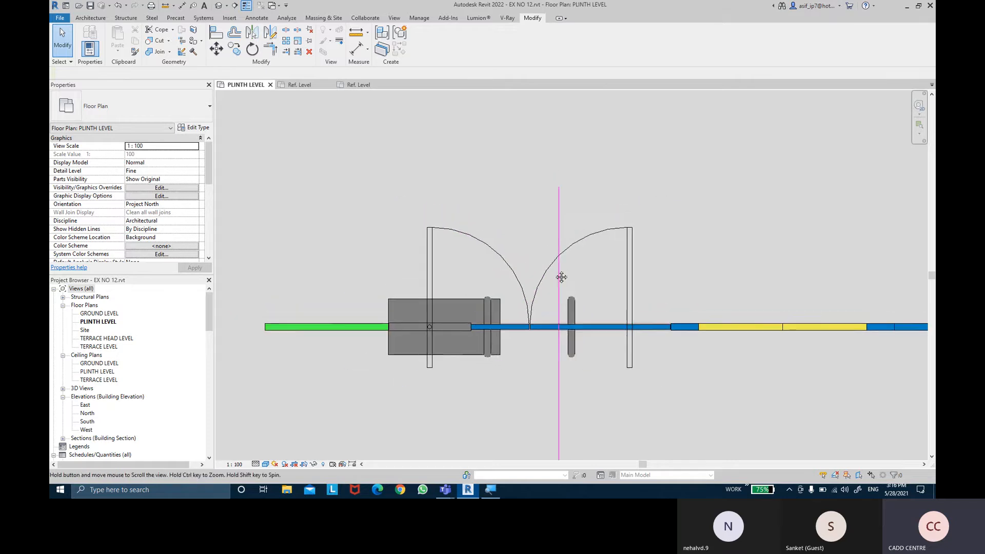
pyautogui.click(483, 303)
pyautogui.click(414, 49)
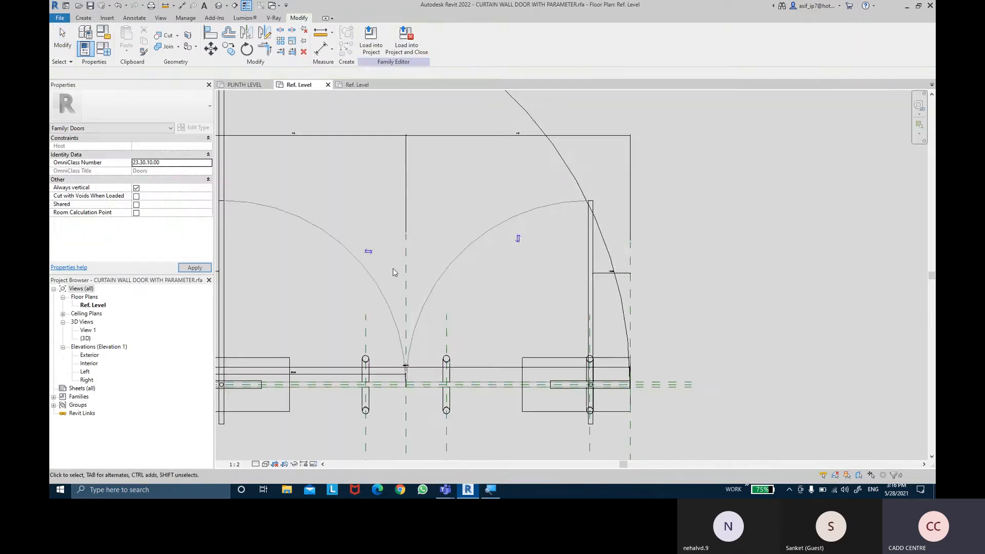
# - Associate the visibility of the base hinge at the door's left end with a new family parameter named HINGE 1
pyautogui.click(447, 329)
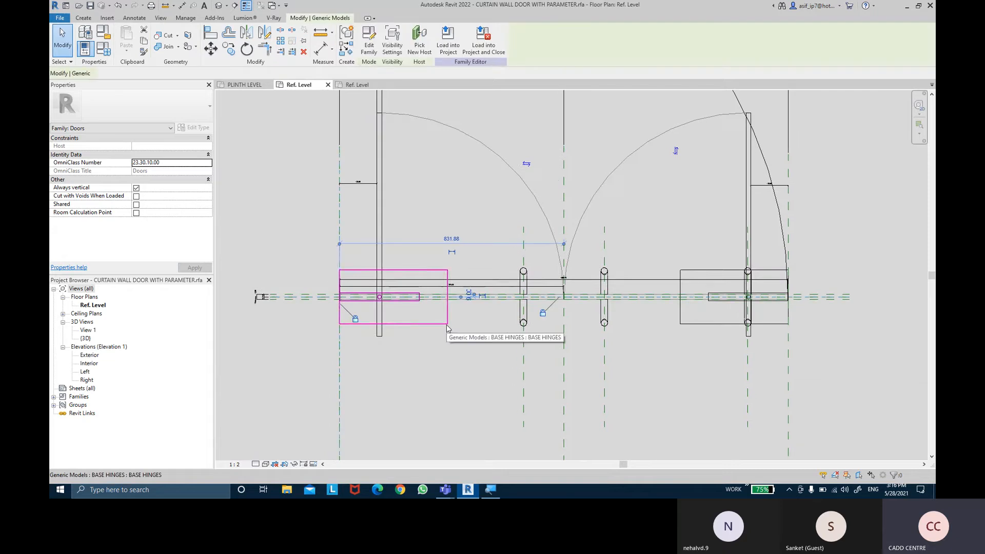
pyautogui.click(201, 204)
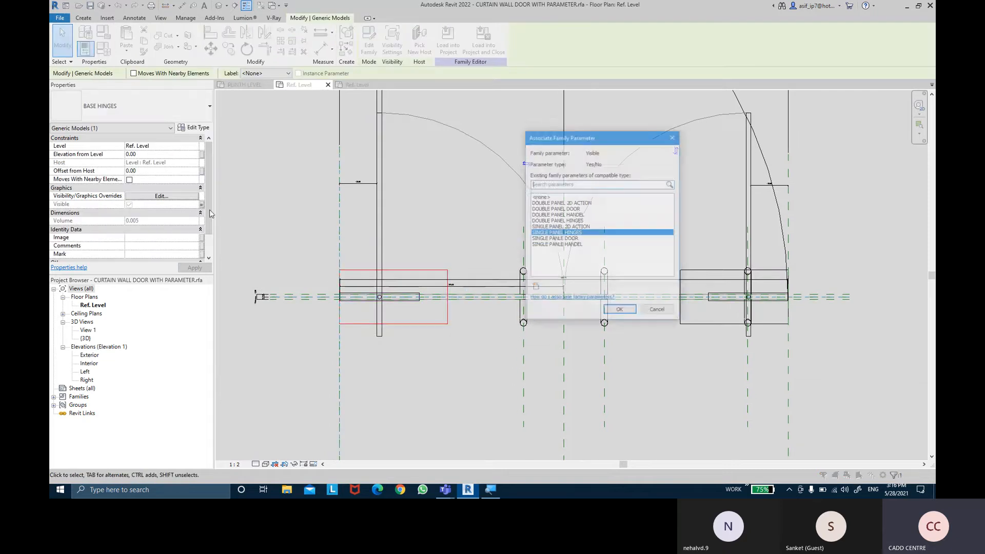
pyautogui.click(535, 288)
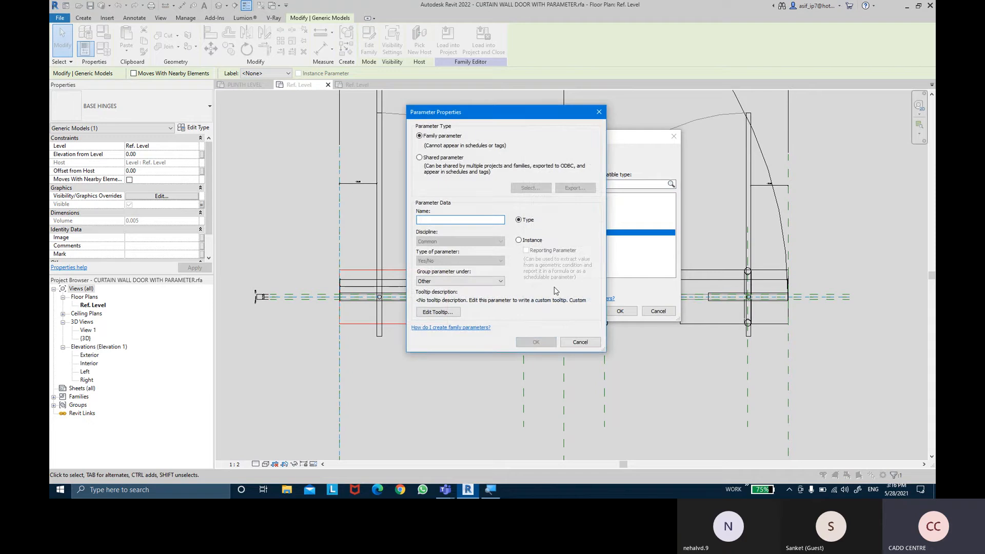
pyautogui.write('HINGE 1')
pyautogui.press('Return')
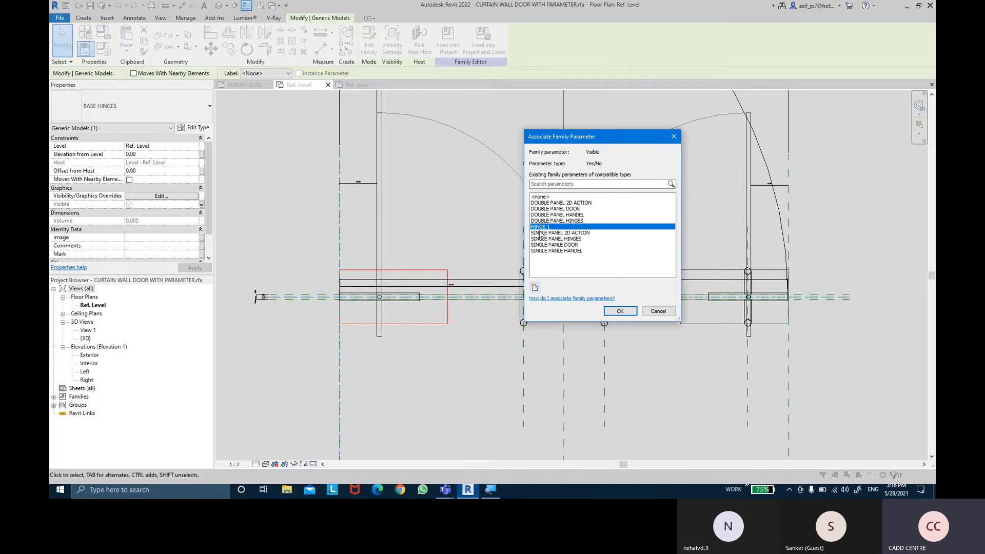
pyautogui.click(614, 309)
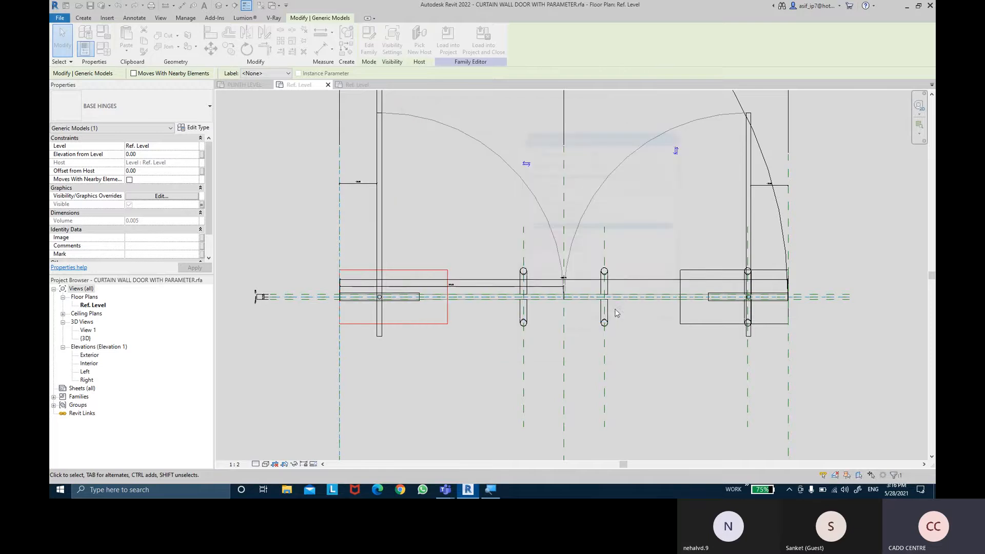
# - Associate the visibility of the base hinge at the door's right end with a new family parameter named HINGE 2
pyautogui.click(699, 326)
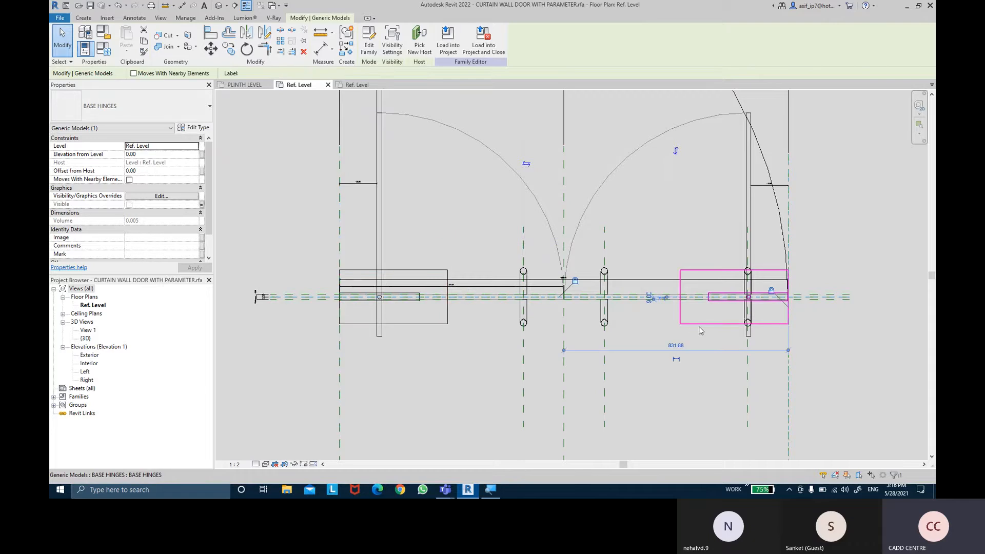
pyautogui.click(201, 206)
pyautogui.click(535, 289)
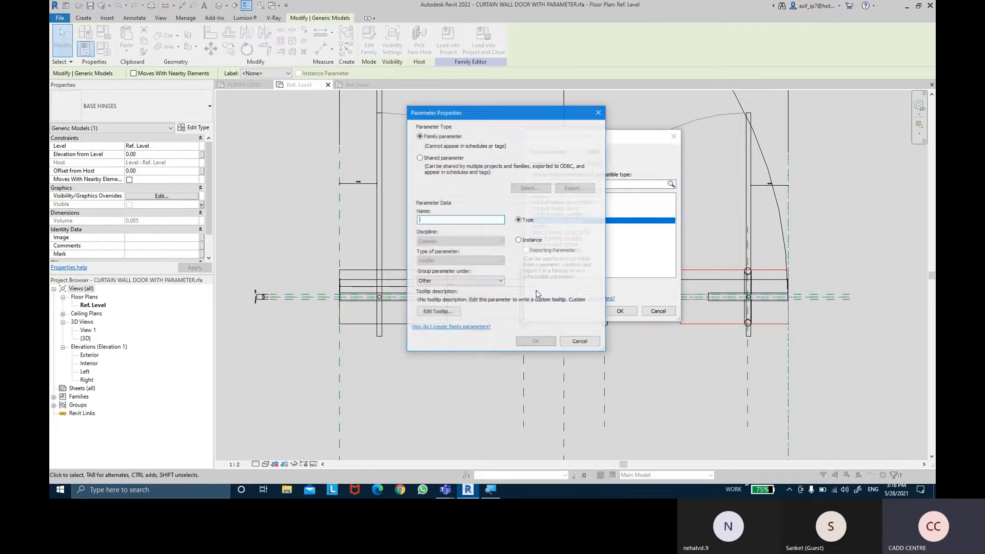
pyautogui.write('HINGE ')
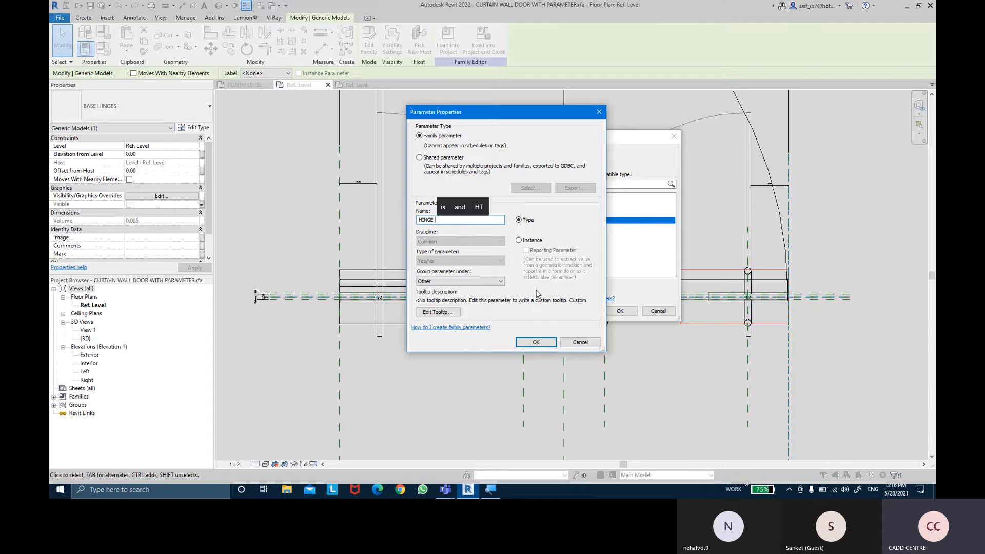
pyautogui.write('2')
pyautogui.press('Return')
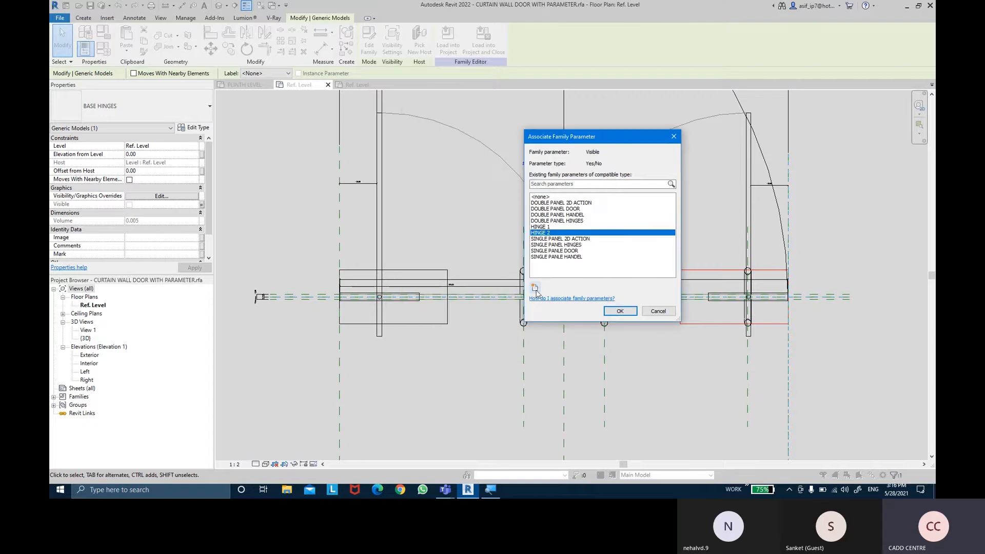
pyautogui.click(618, 312)
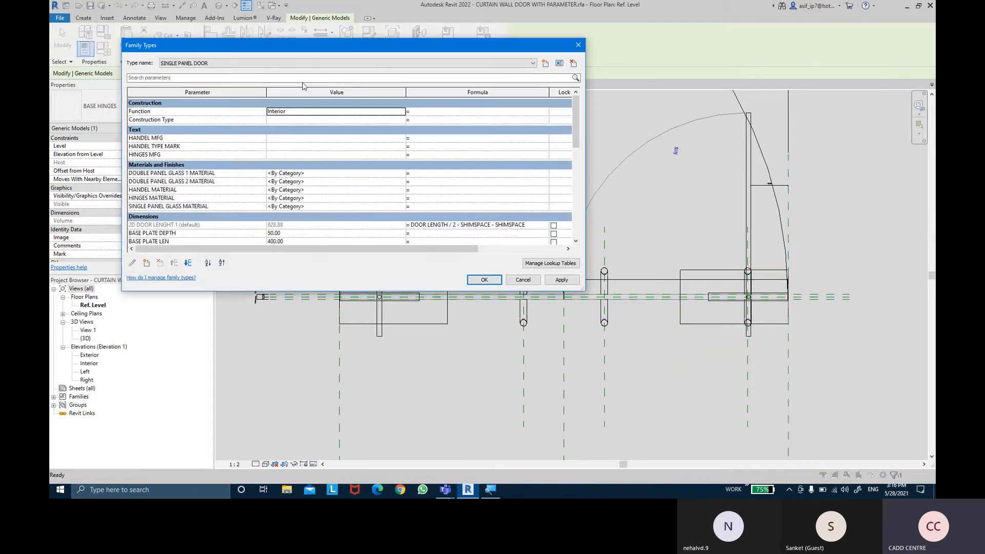
# - Turn on the HINGE 2 parameter for the DOUBLE PANEL DOOR family type and apply the change
pyautogui.scroll(-12, 358, 194)
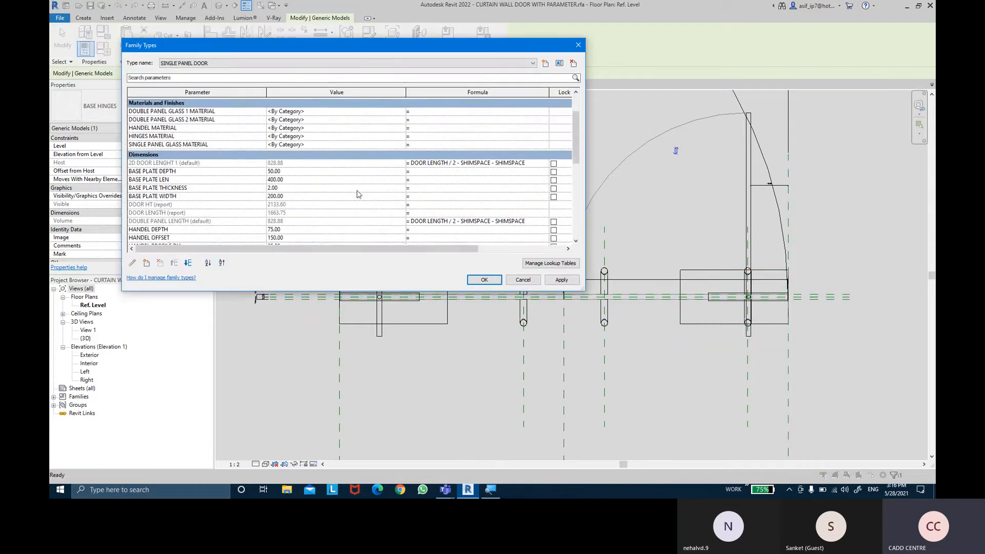
pyautogui.scroll(-4, 358, 194)
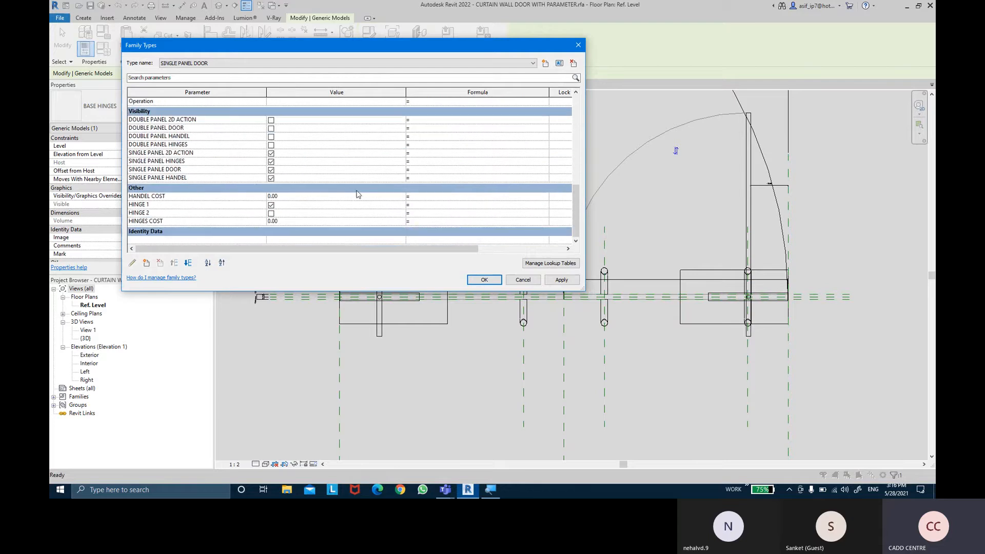
pyautogui.click(277, 63)
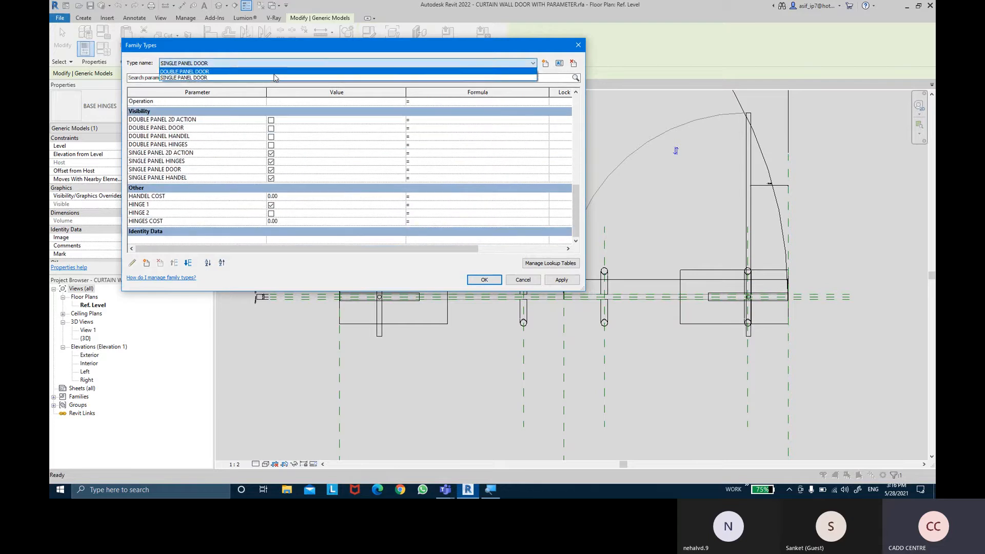
pyautogui.click(276, 77)
pyautogui.click(271, 213)
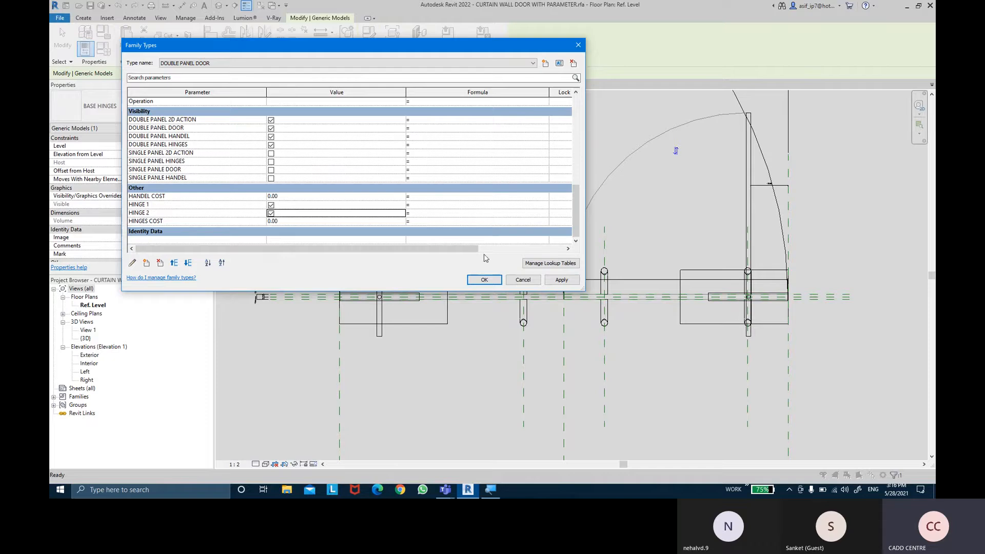
pyautogui.click(562, 280)
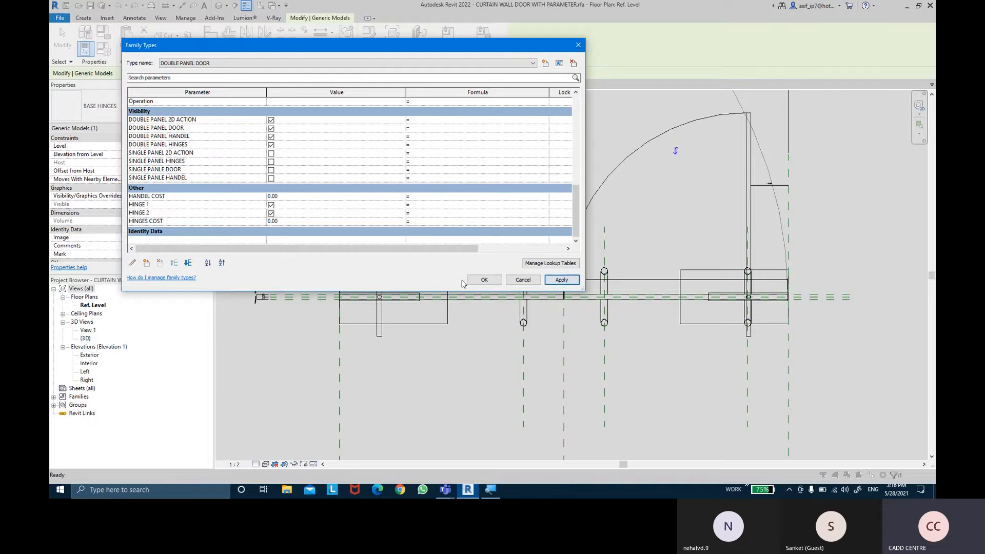
pyautogui.click(483, 280)
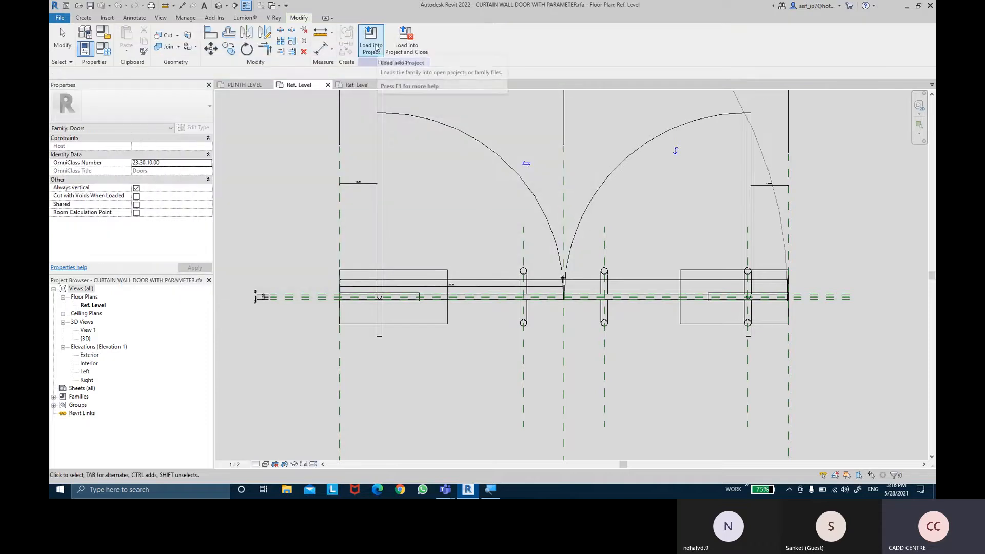
# - Load the edited door family into EX NO 12.rvt, overwriting the existing version and its parameter values
pyautogui.click(373, 46)
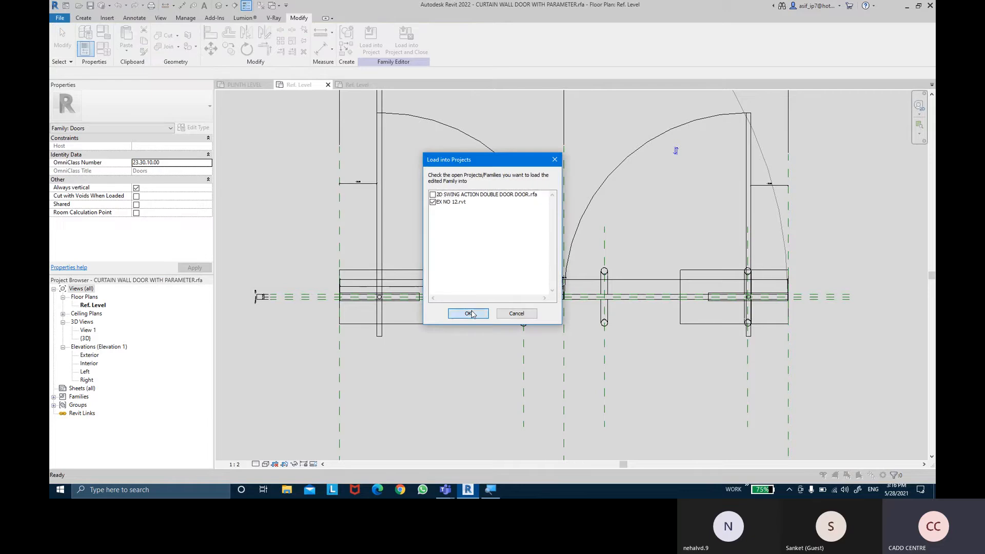
pyautogui.click(469, 313)
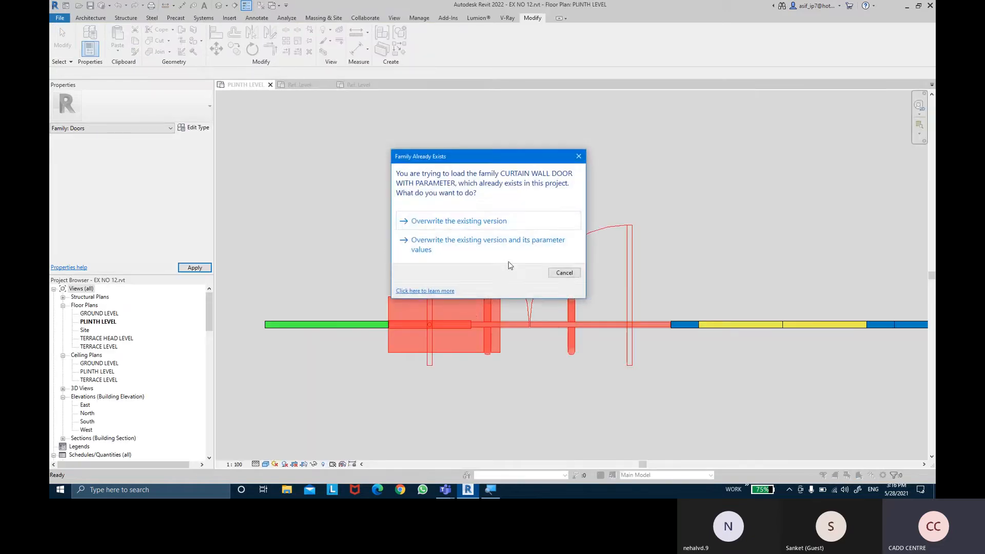
pyautogui.click(503, 245)
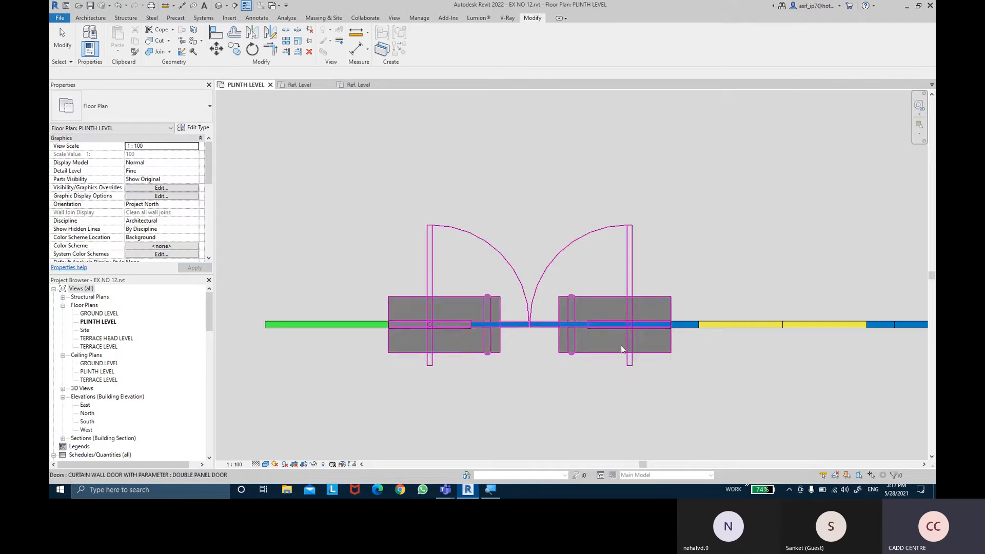
# - Change the curtain wall door in the plan to the SINGLE PANEL DOOR type to check its hinge display
pyautogui.click(187, 109)
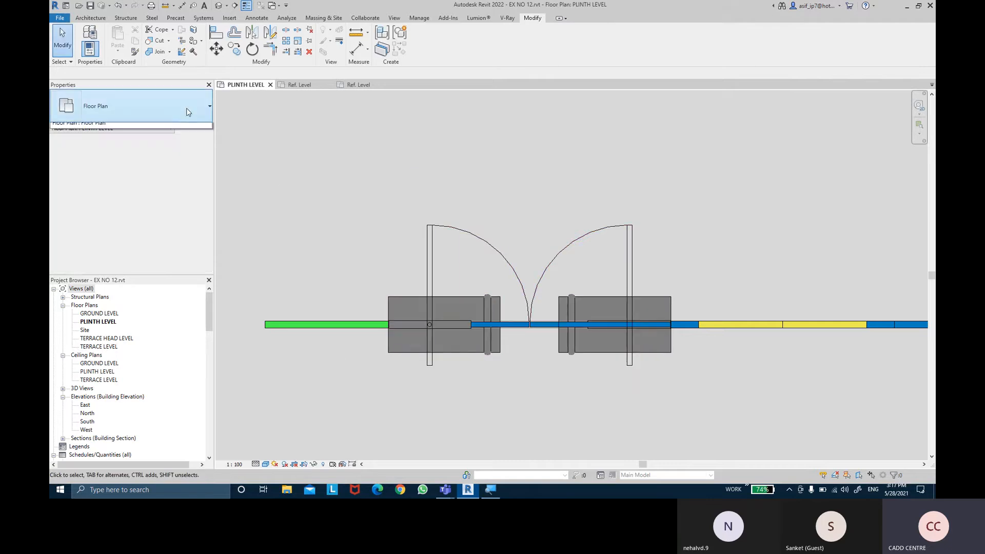
pyautogui.click(187, 109)
pyautogui.click(478, 242)
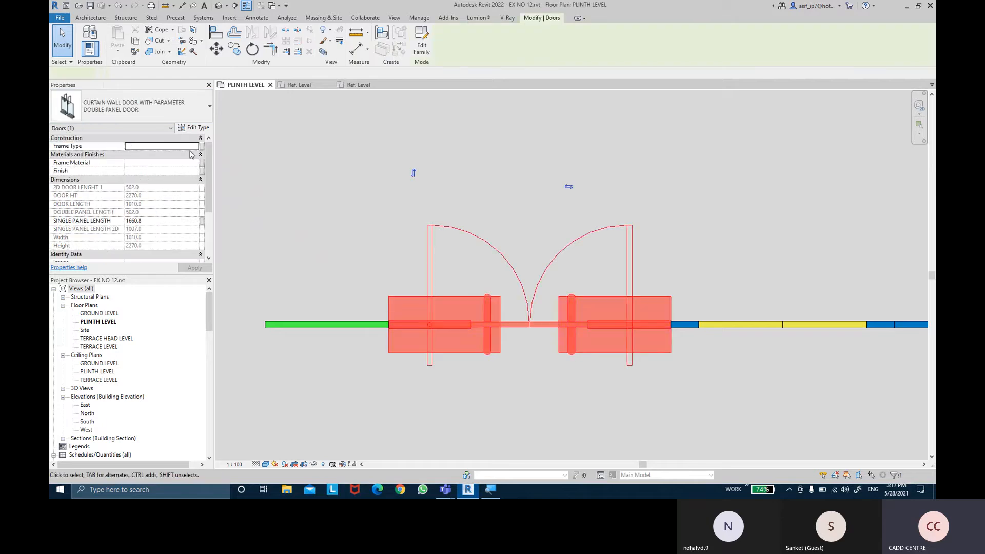
pyautogui.click(171, 108)
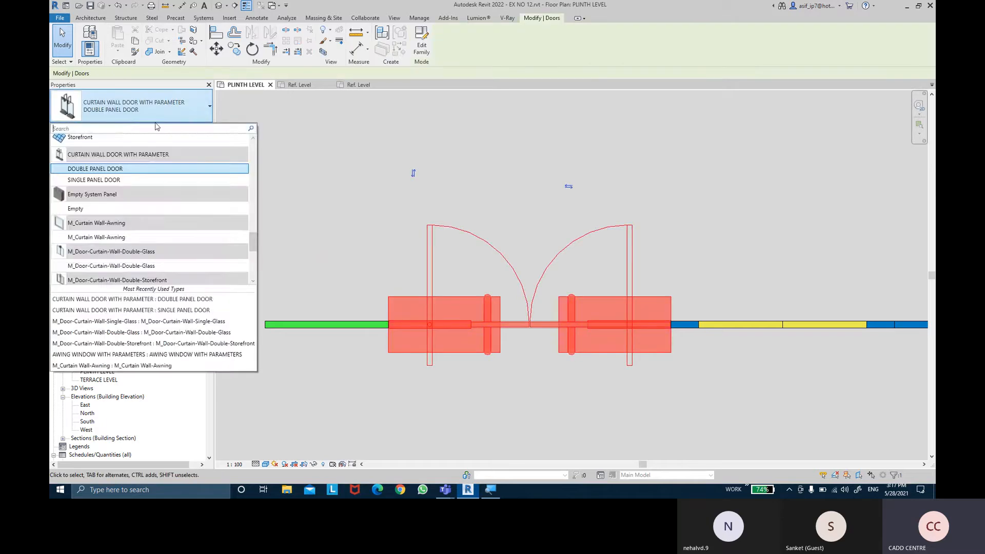
pyautogui.click(132, 179)
pyautogui.press('Escape')
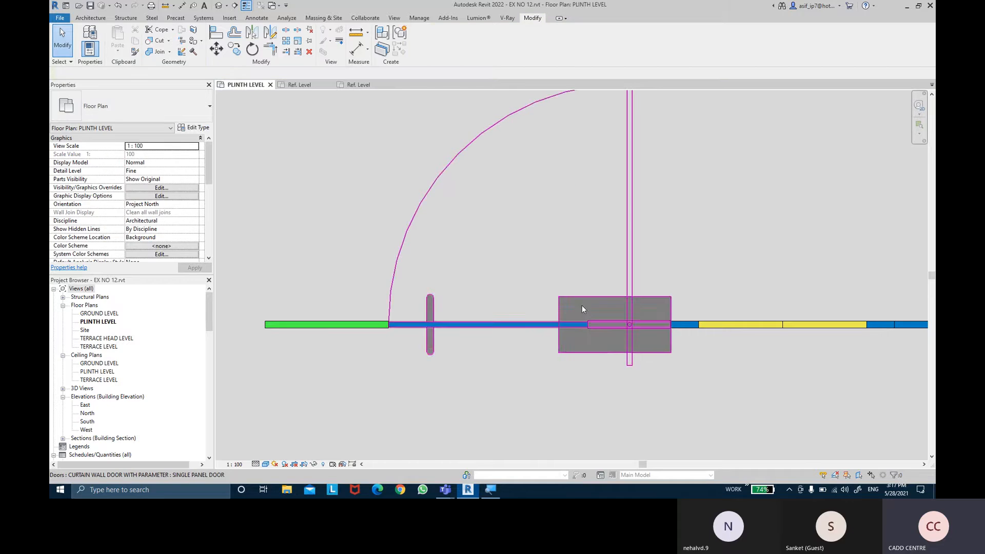
# - Flip the single panel door's facing and flip it back, and reverse its hand so it hinges on the opposite side
pyautogui.scroll(-1, 581, 308)
pyautogui.moveTo(650, 268); pyautogui.dragTo(649, 294, button='middle')
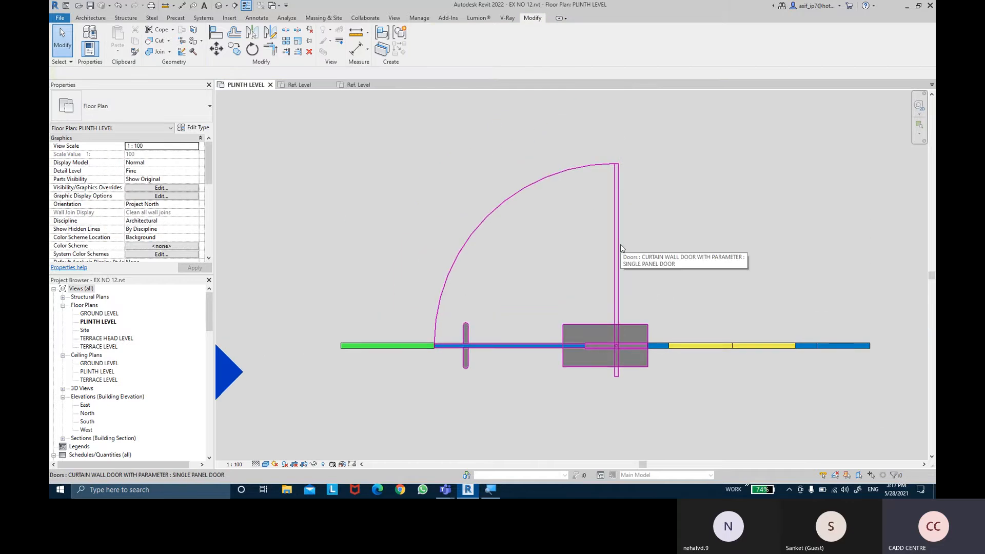
pyautogui.click(621, 248)
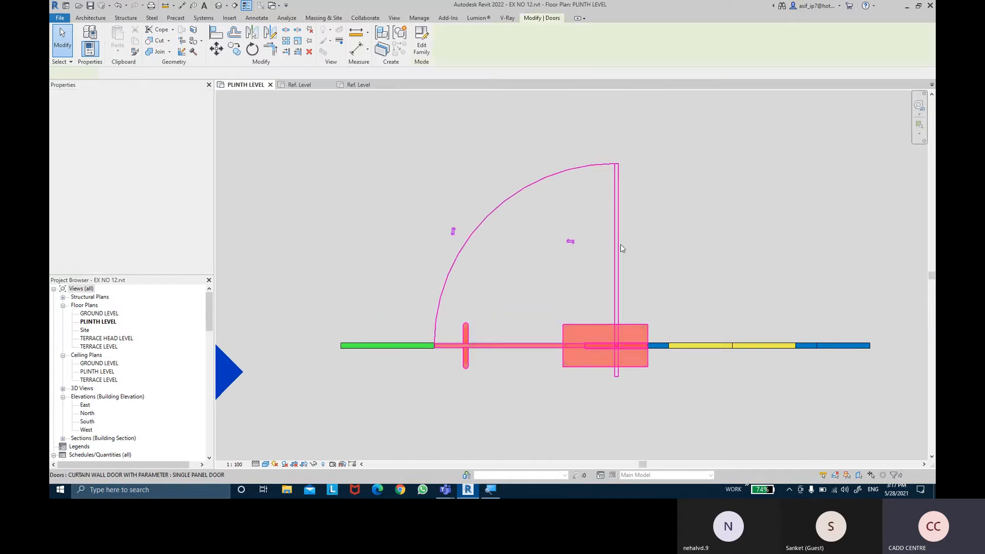
pyautogui.click(455, 233)
pyautogui.moveTo(527, 286); pyautogui.dragTo(516, 209, button='middle')
pyautogui.click(443, 374)
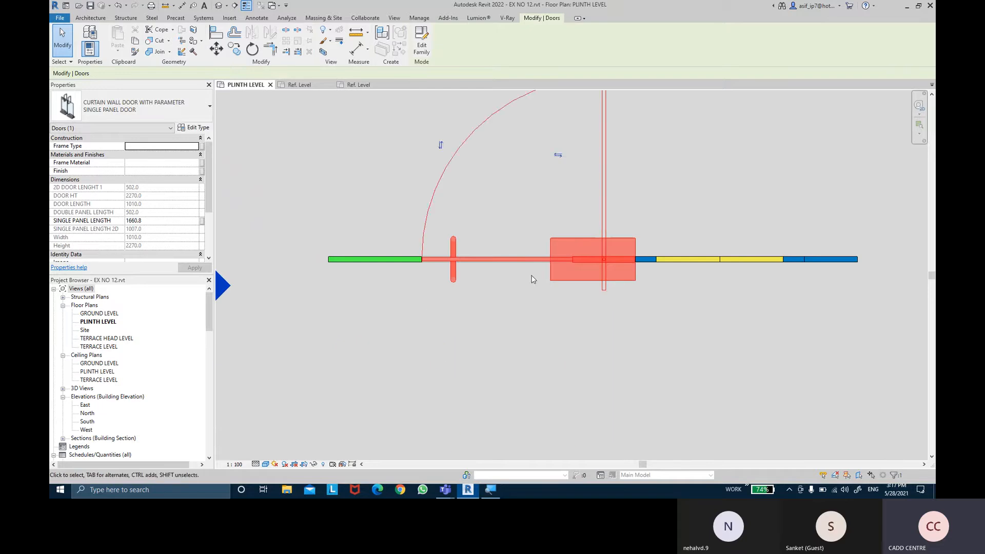
pyautogui.click(558, 155)
pyautogui.press('Escape')
pyautogui.moveTo(559, 169); pyautogui.dragTo(651, 235, button='middle')
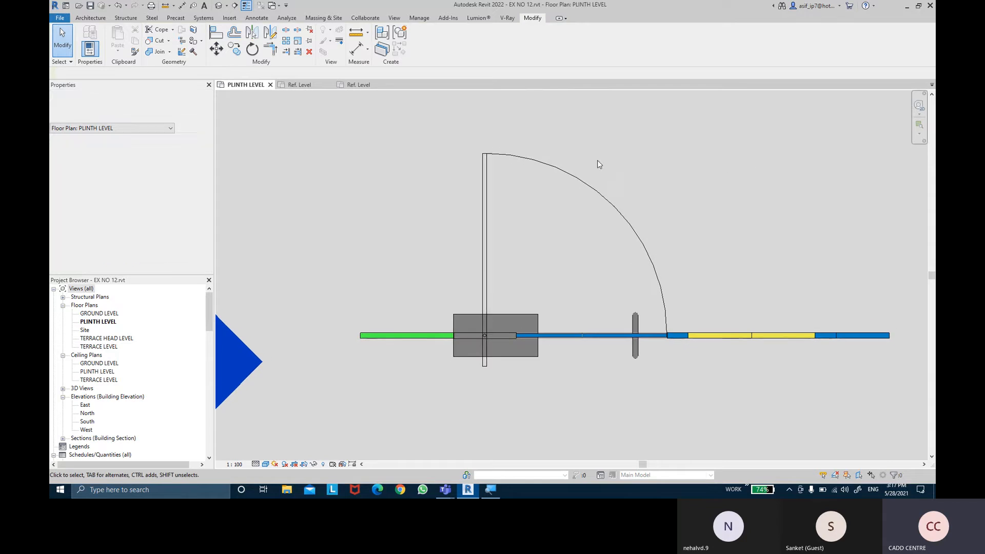
# - Open the default 3D view and set the curtain wall door's type to DOUBLE PANEL DOOR
pyautogui.click(220, 6)
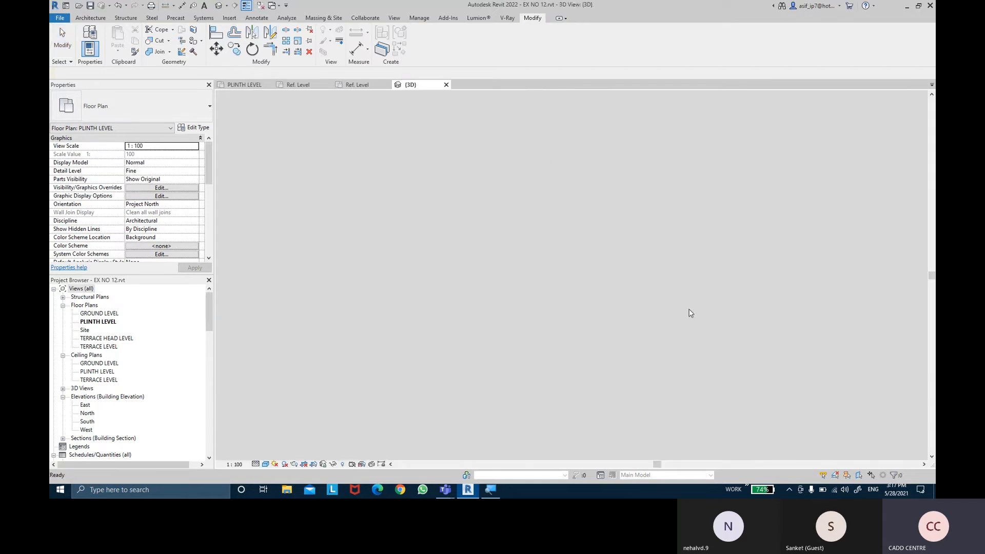
pyautogui.scroll(5, 598, 340)
pyautogui.scroll(6, 598, 341)
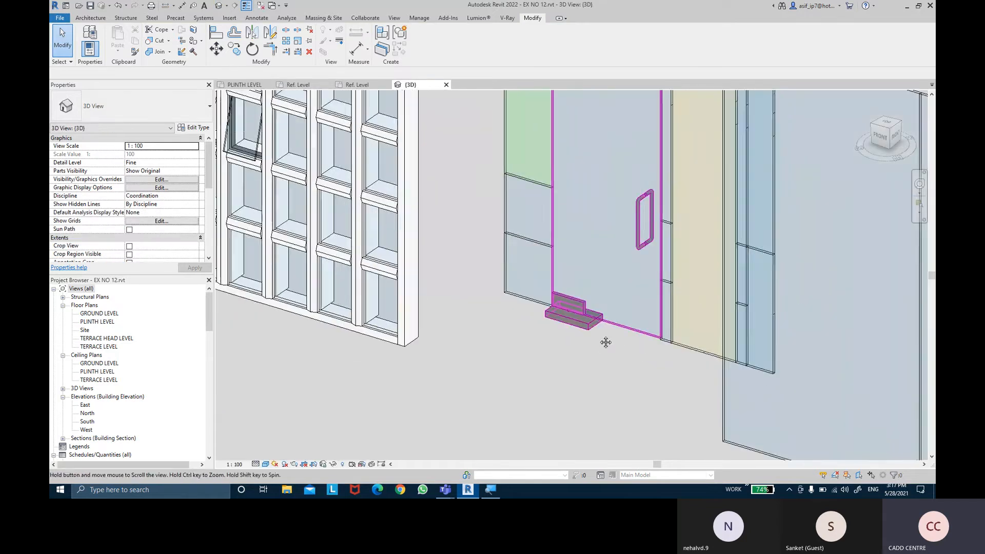
pyautogui.keyDown('shift'); pyautogui.moveTo(560, 377); pyautogui.dragTo(574, 378, button='middle'); pyautogui.keyUp('shift')
pyautogui.click(557, 377)
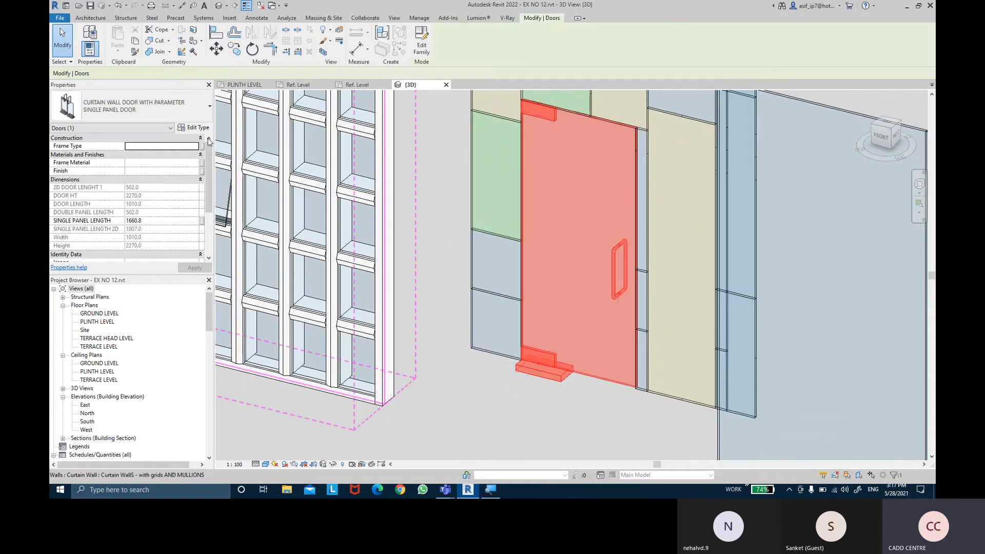
pyautogui.click(170, 114)
pyautogui.click(95, 168)
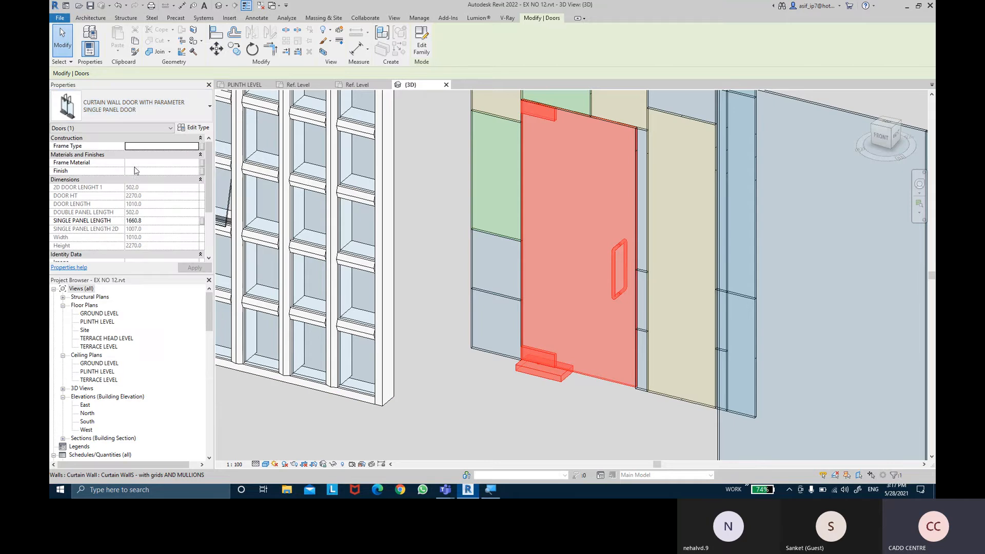
# - Examine the double panel door's hinges and handles in 3D from several angles and within the whole curtain wall
pyautogui.click(466, 282)
pyautogui.keyDown('shift'); pyautogui.moveTo(553, 346); pyautogui.dragTo(670, 298, button='middle'); pyautogui.keyUp('shift')
pyautogui.moveTo(669, 297); pyautogui.dragTo(561, 382, button='middle')
pyautogui.moveTo(593, 333); pyautogui.dragTo(589, 371, button='middle')
pyautogui.scroll(-1, 667, 303)
pyautogui.keyDown('shift'); pyautogui.moveTo(698, 320); pyautogui.dragTo(691, 342, button='middle'); pyautogui.keyUp('shift')
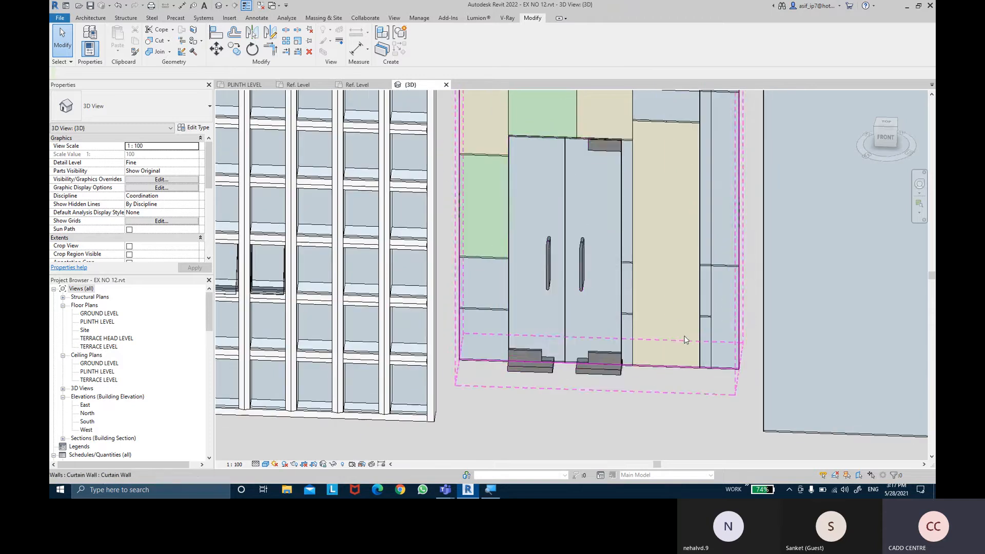
pyautogui.scroll(-2, 697, 376)
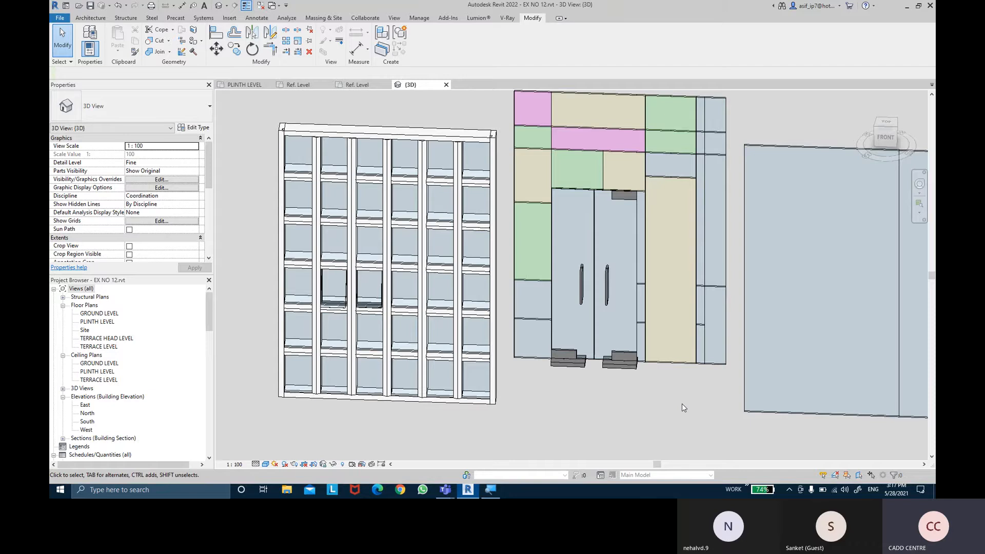
# - Open the curtain wall door's family for editing and bring up its Interior elevation
pyautogui.click(630, 371)
pyautogui.click(428, 53)
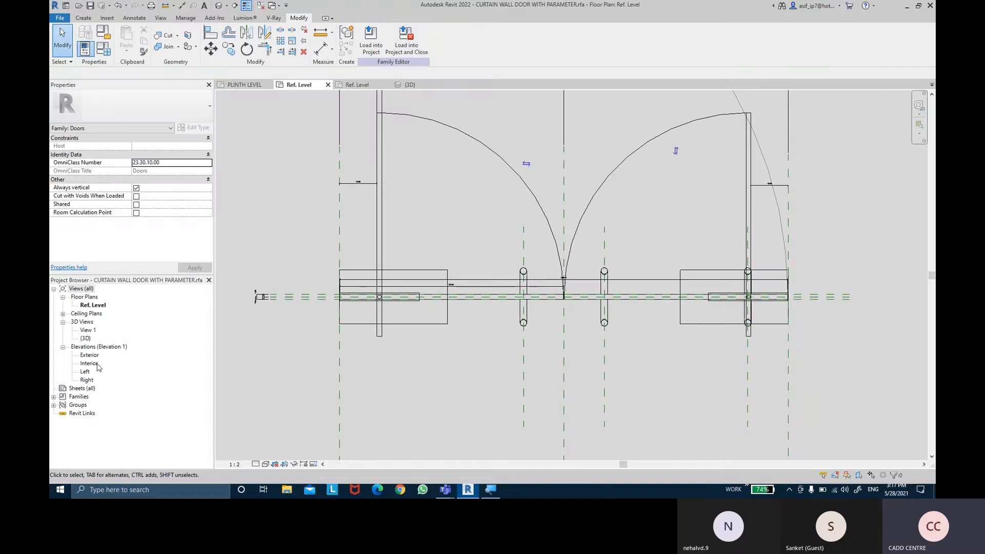
pyautogui.doubleClick(97, 364)
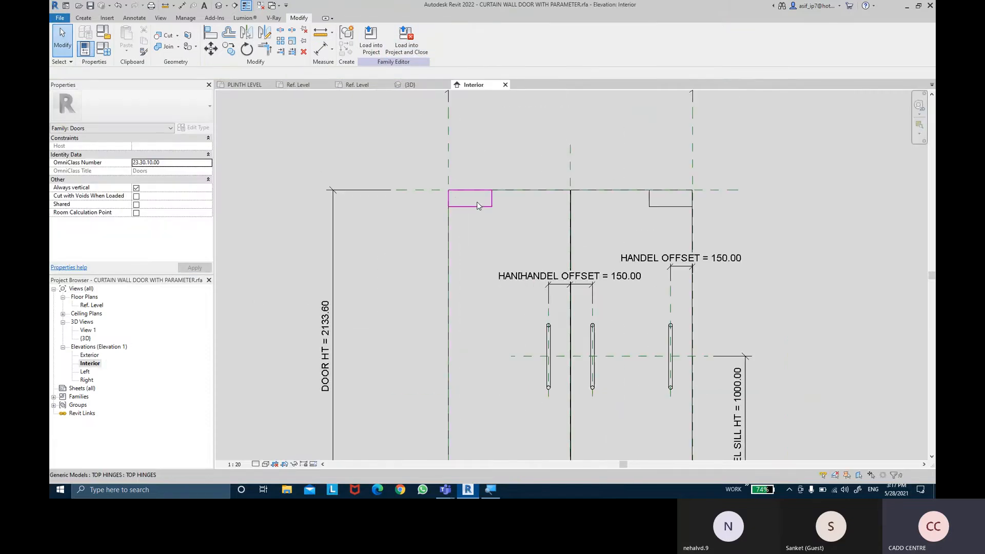
# - Associate the visibility of the left door panel's top hinge with the HINGE 1 parameter
pyautogui.scroll(8, 477, 207)
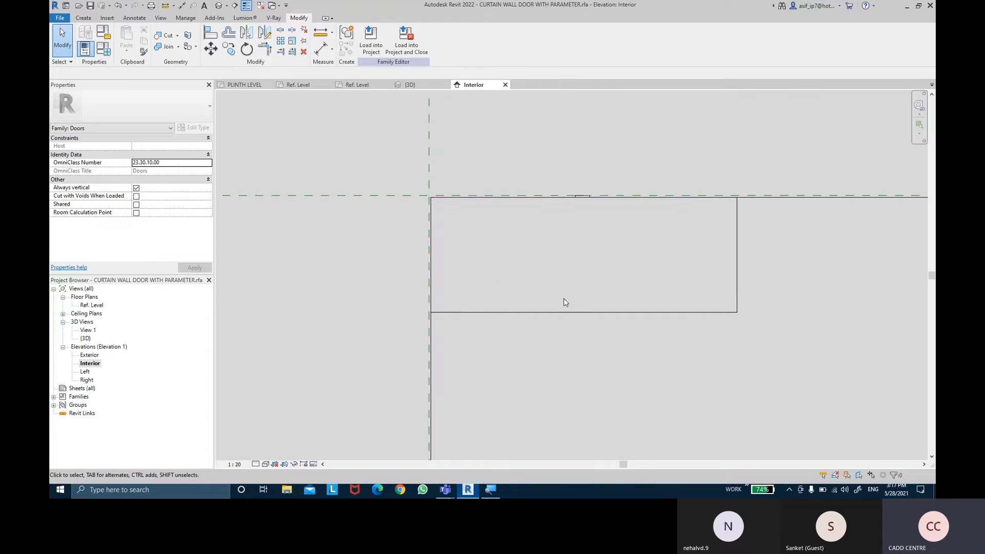
pyautogui.click(563, 316)
pyautogui.scroll(-8, 564, 313)
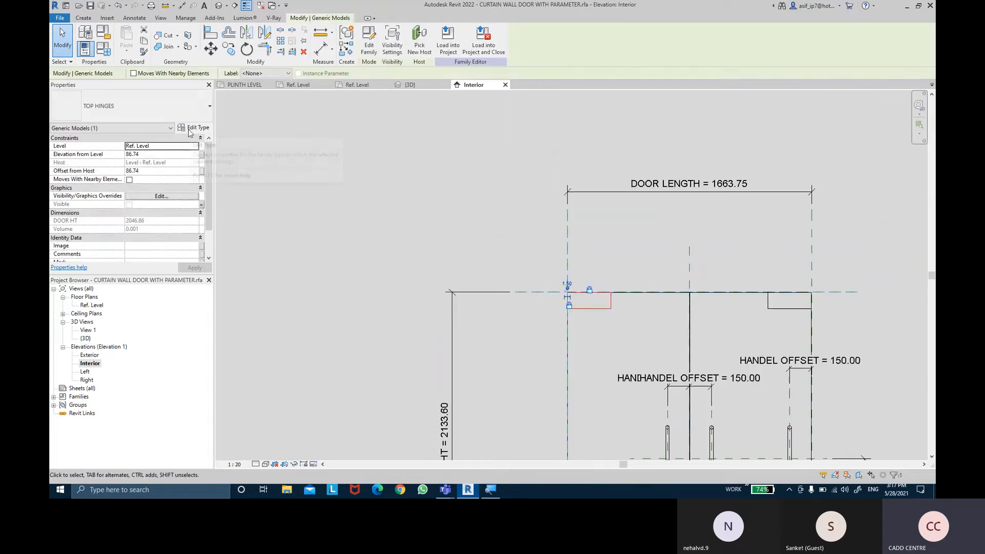
pyautogui.click(202, 205)
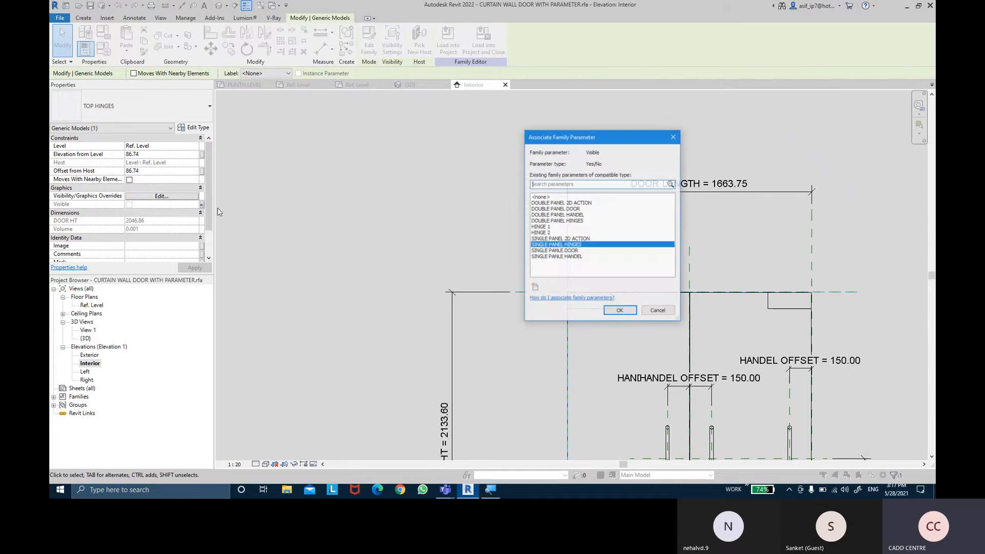
pyautogui.click(548, 229)
pyautogui.click(621, 312)
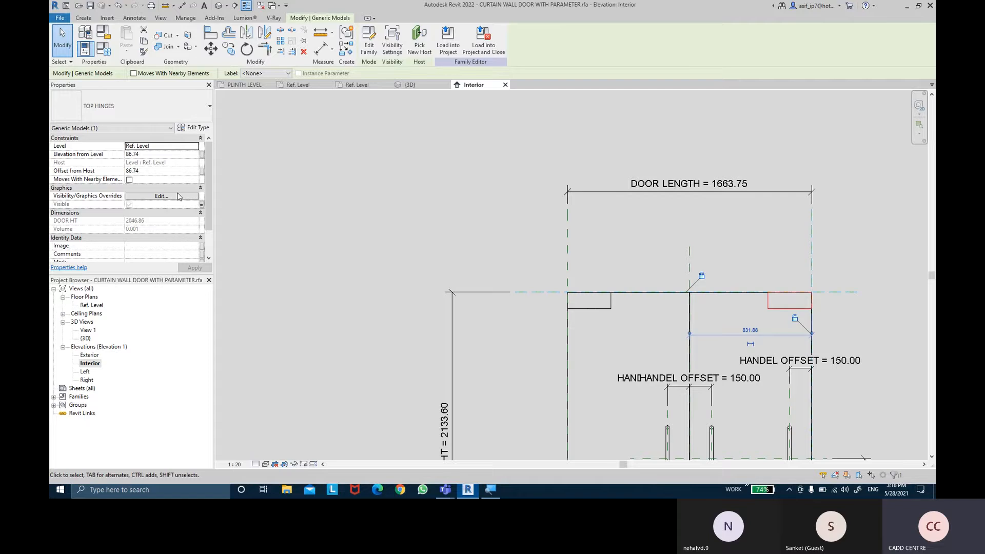
# - Associate the visibility of the right door panel's top hinge with the HINGE 2 parameter
pyautogui.click(201, 206)
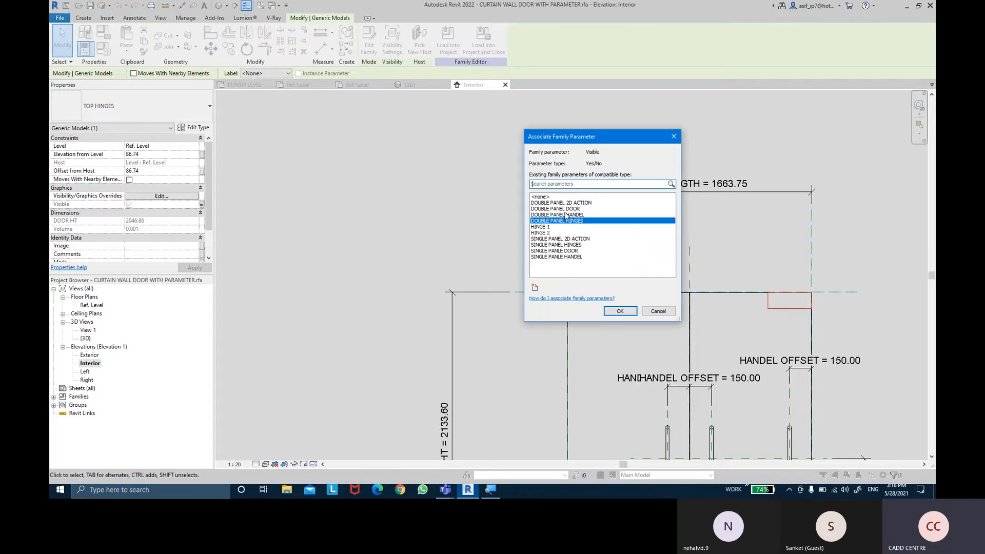
pyautogui.click(546, 233)
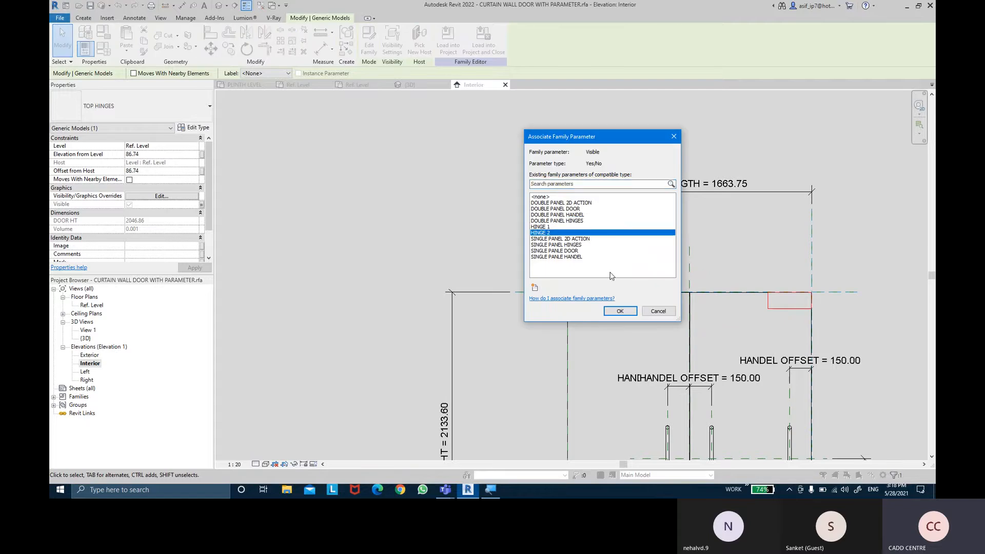
pyautogui.click(620, 311)
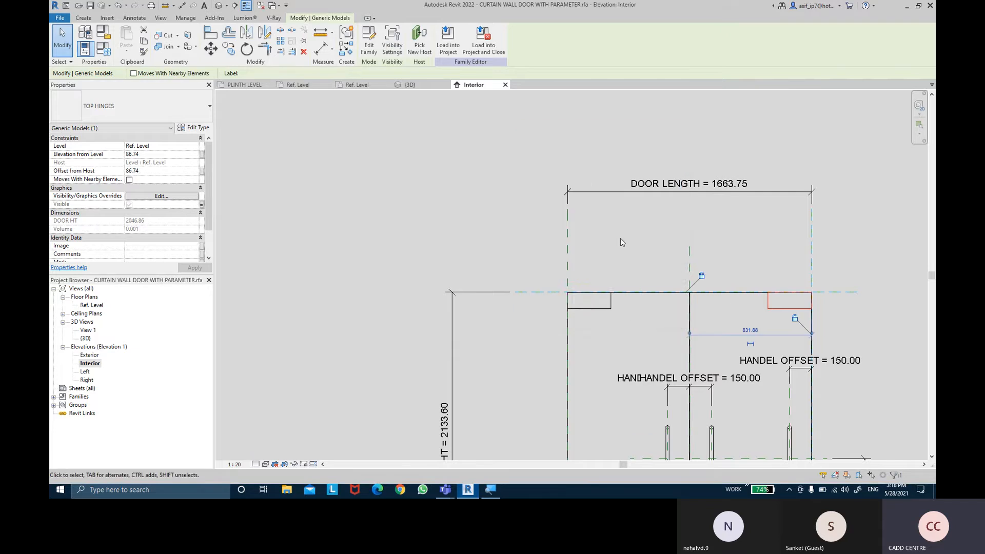
pyautogui.scroll(-2, 596, 220)
pyautogui.scroll(-2, 594, 217)
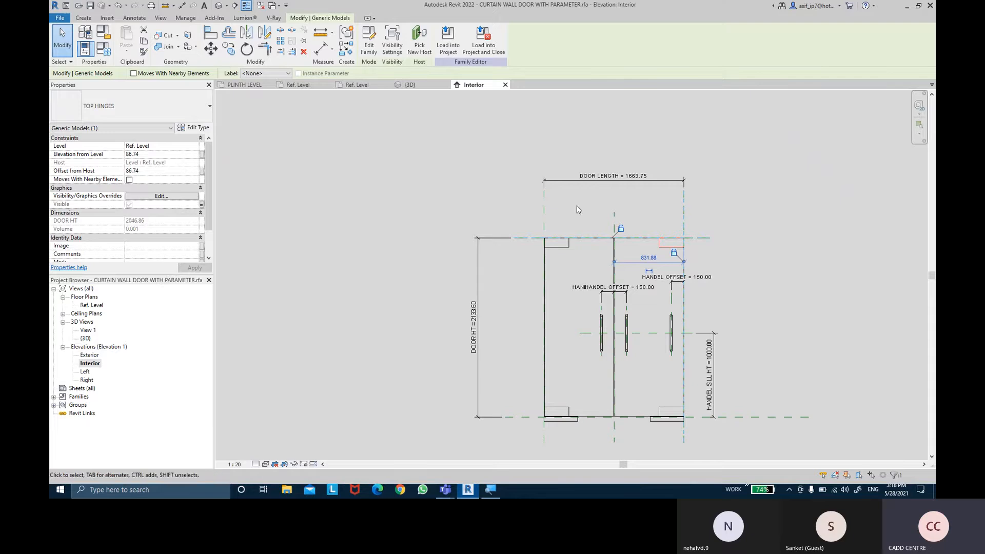
# - Save the door family over the existing file and load it into the project, overwriting the existing version and its parameter values
pyautogui.click(577, 205)
pyautogui.click(381, 50)
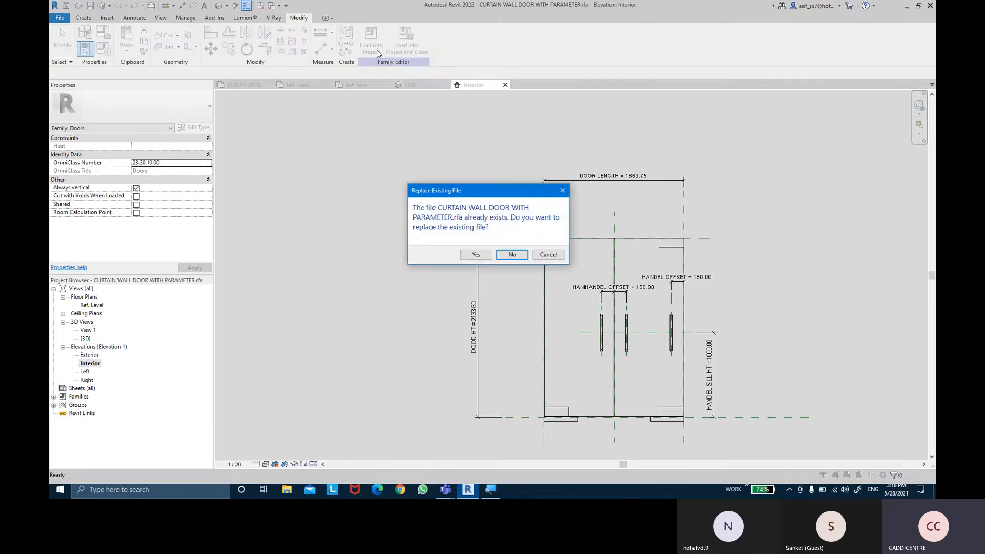
pyautogui.click(470, 252)
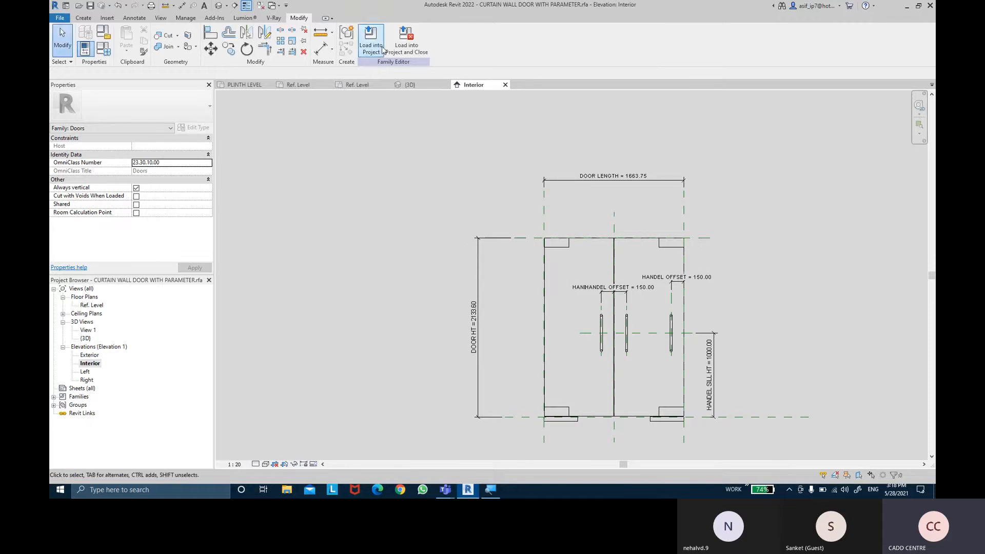
pyautogui.click(382, 50)
pyautogui.click(476, 317)
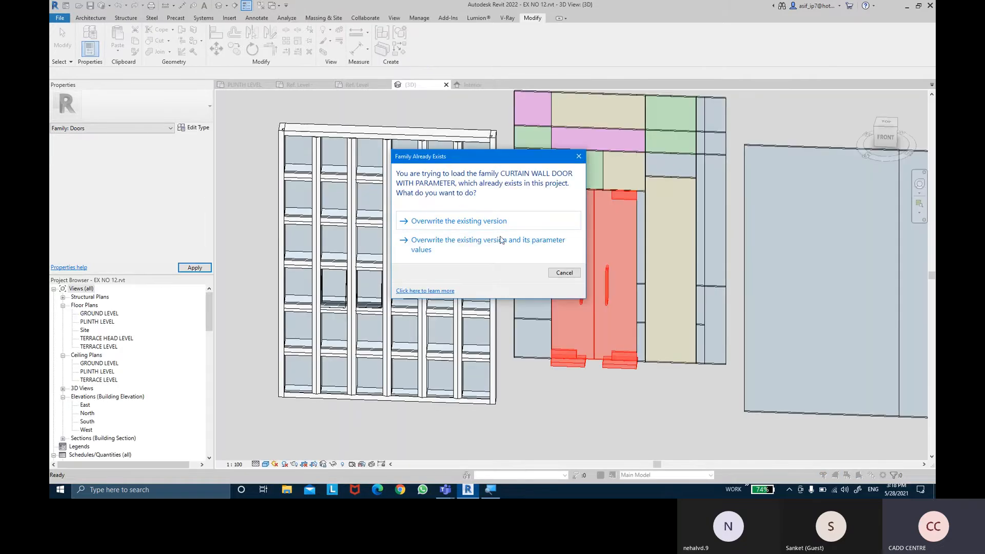
pyautogui.click(495, 247)
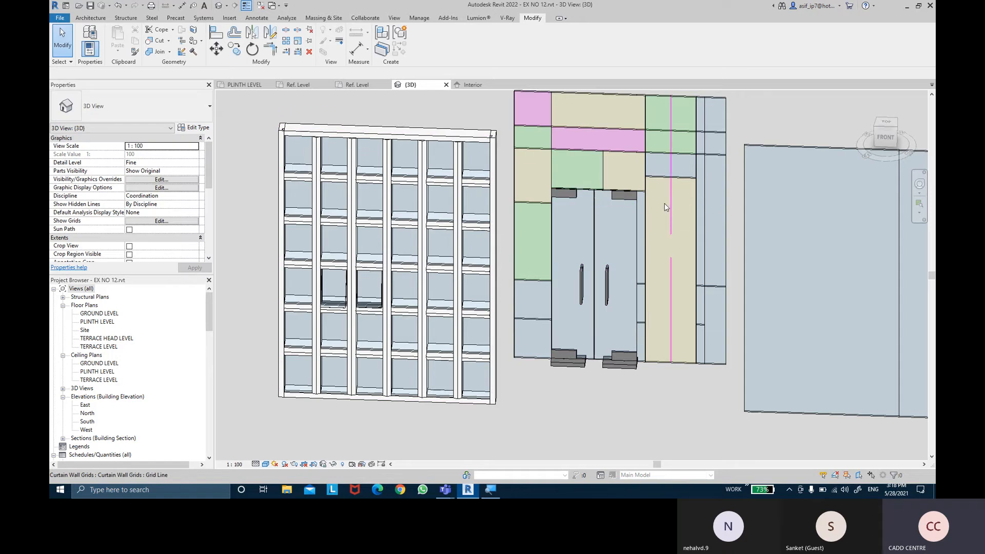
# - Set UNDERCUTS to 15 in the type properties of the curtain wall's DOUBLE PANEL DOOR
pyautogui.scroll(2, 664, 205)
pyautogui.keyDown('shift'); pyautogui.moveTo(661, 221); pyautogui.dragTo(576, 171, button='middle'); pyautogui.keyUp('shift')
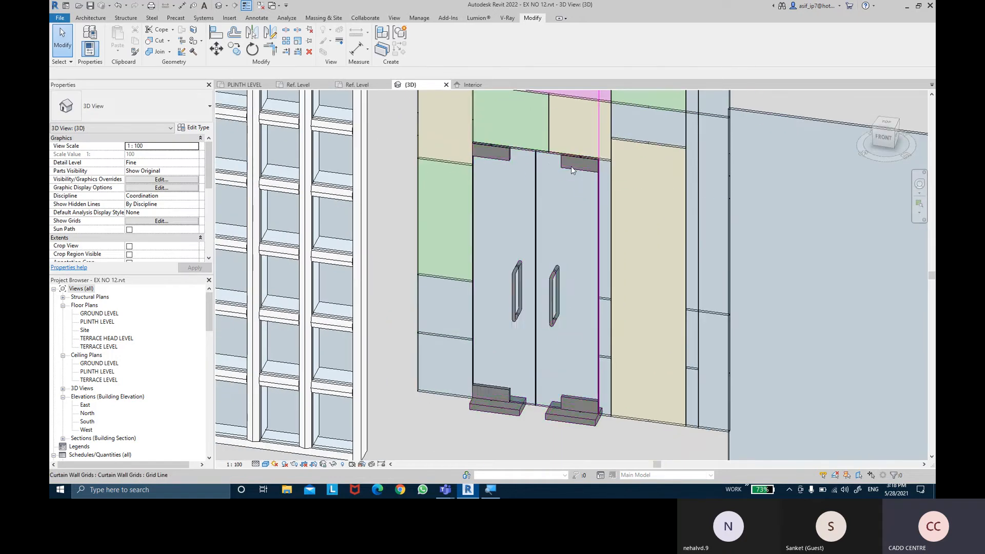
pyautogui.click(564, 159)
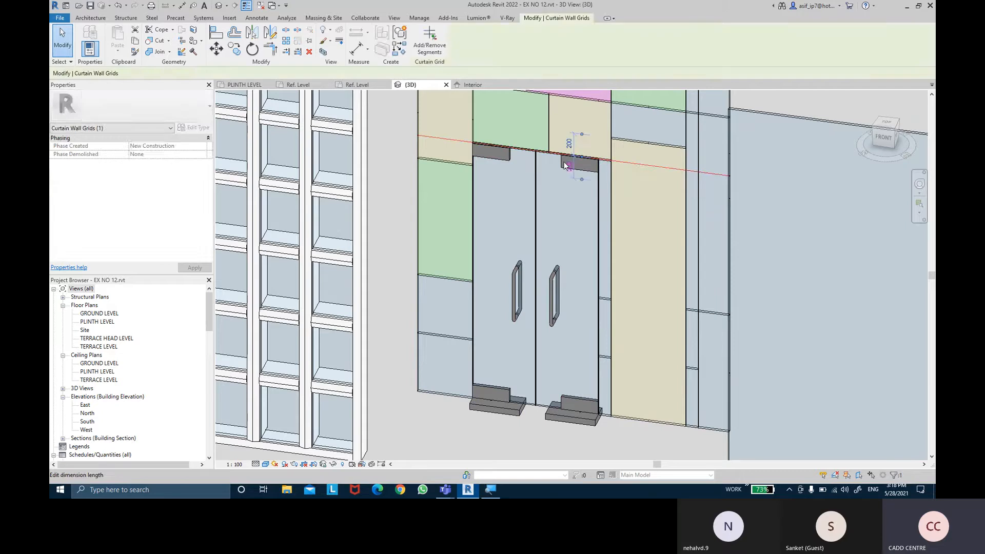
pyautogui.press('Escape')
pyautogui.click(506, 162)
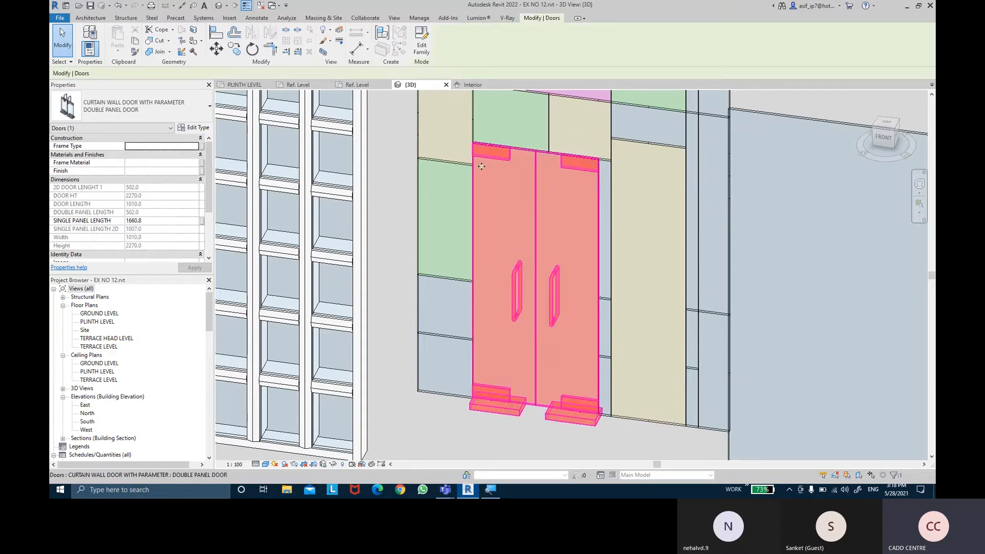
pyautogui.click(193, 130)
pyautogui.scroll(-3, 591, 244)
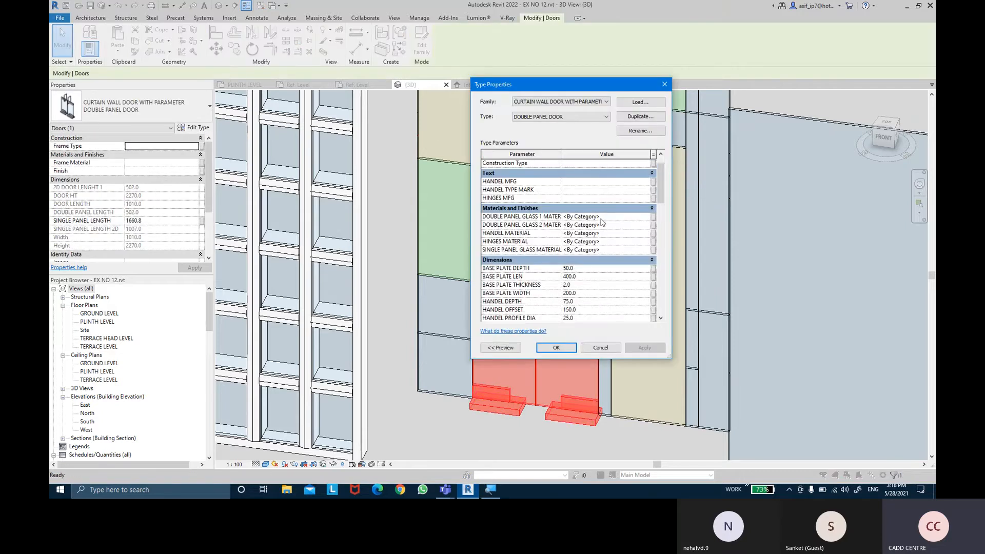
pyautogui.scroll(-1, 559, 232)
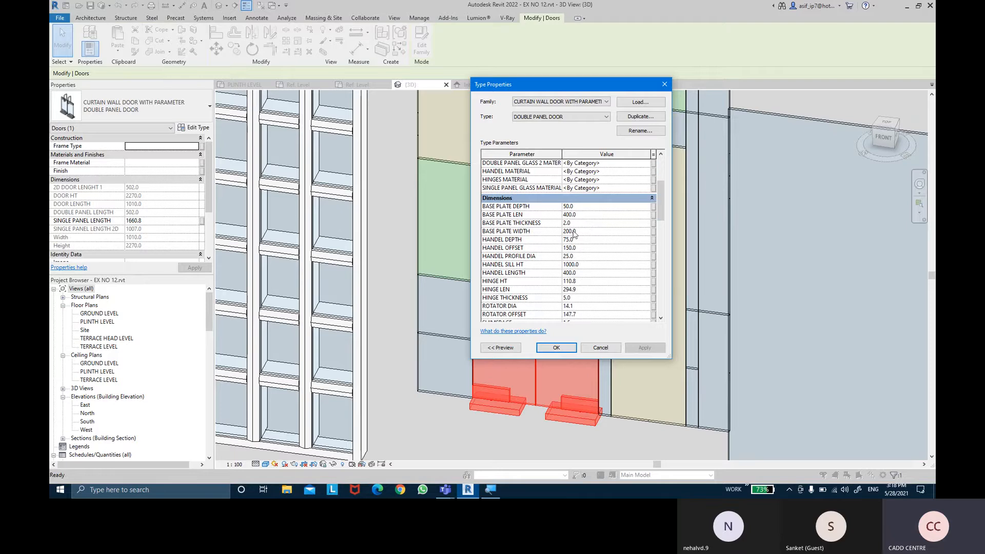
pyautogui.scroll(1, 579, 267)
pyautogui.scroll(-1, 581, 236)
pyautogui.scroll(-1, 583, 239)
pyautogui.scroll(-1, 529, 264)
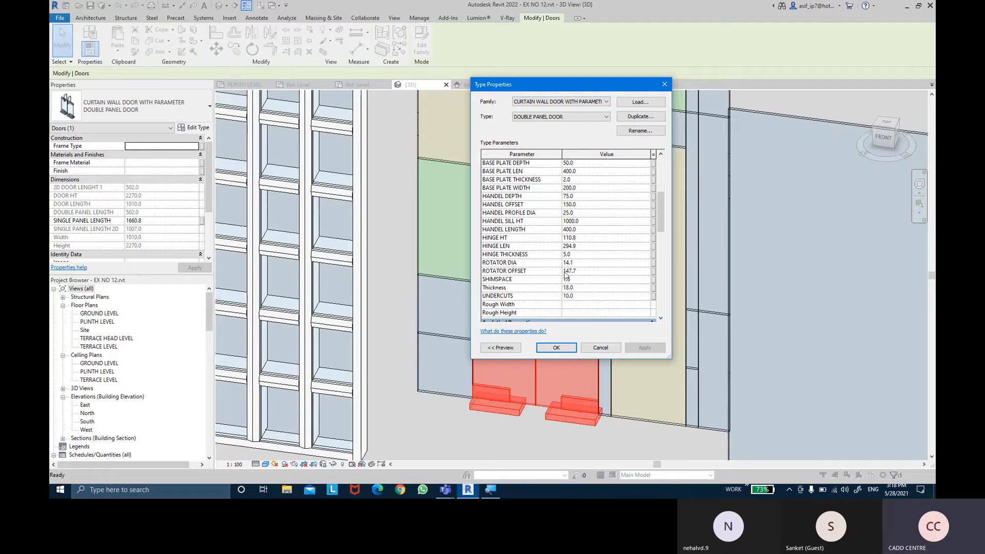
pyautogui.scroll(-1, 566, 275)
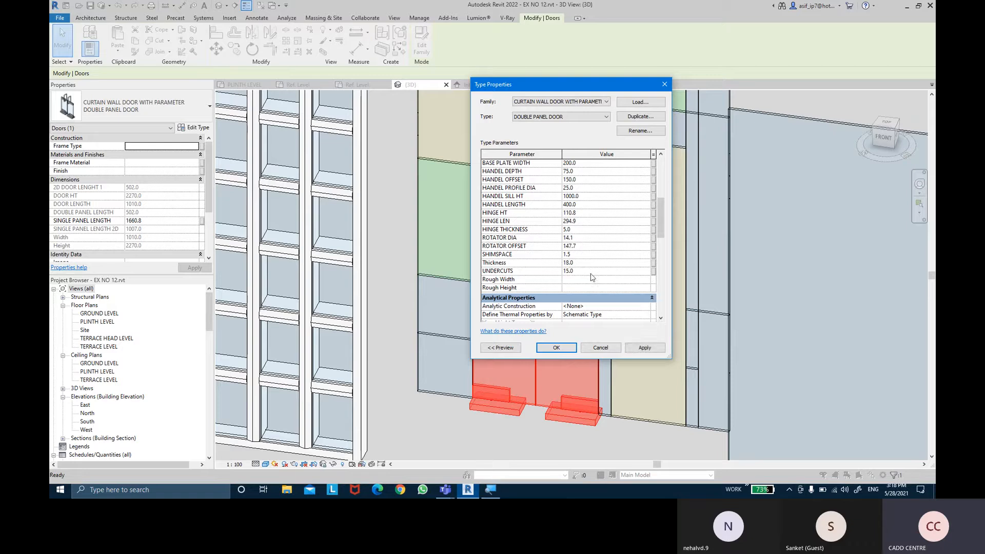
pyautogui.click(655, 351)
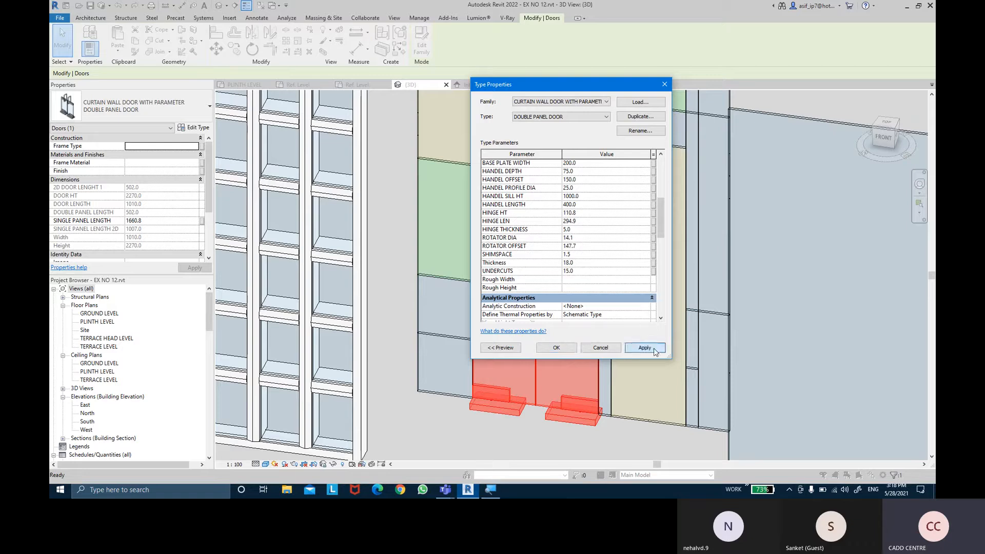
pyautogui.click(556, 348)
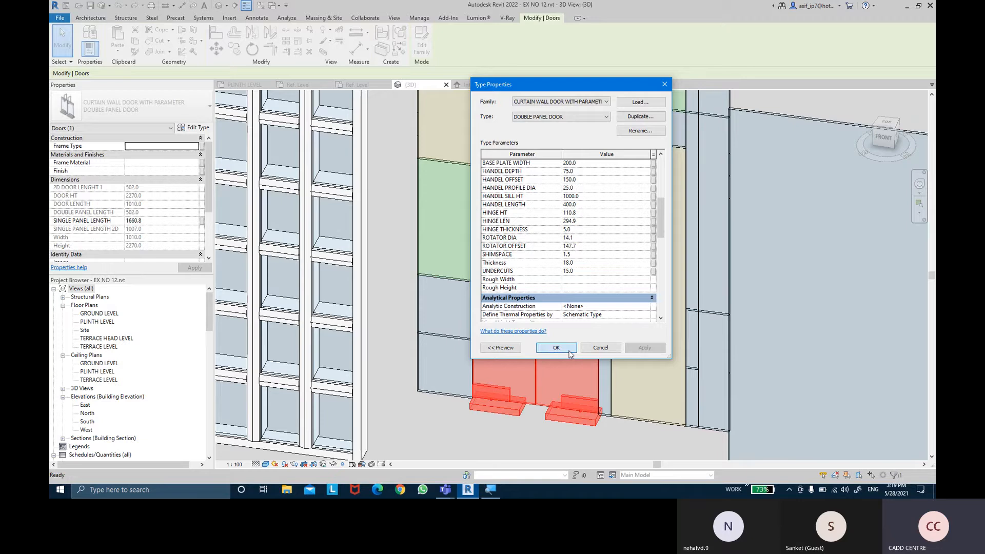
# - Examine the double panel door's bottom hinges and floor gap up close, as well as the whole door within the curtain wall in 3D
pyautogui.scroll(3, 537, 445)
pyautogui.click(512, 434)
pyautogui.click(387, 346)
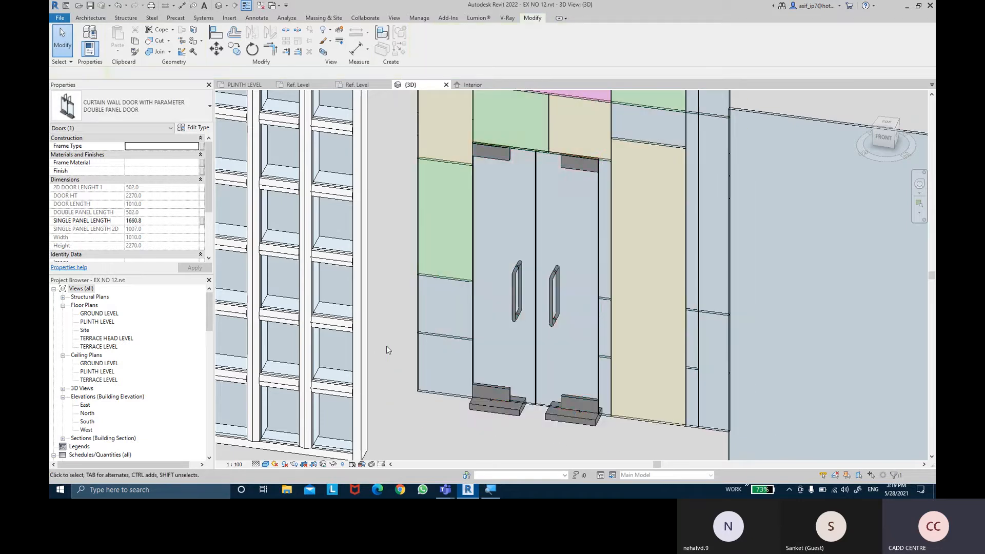
pyautogui.keyDown('shift'); pyautogui.moveTo(497, 416); pyautogui.dragTo(565, 337, button='middle'); pyautogui.keyUp('shift')
pyautogui.scroll(4, 585, 347)
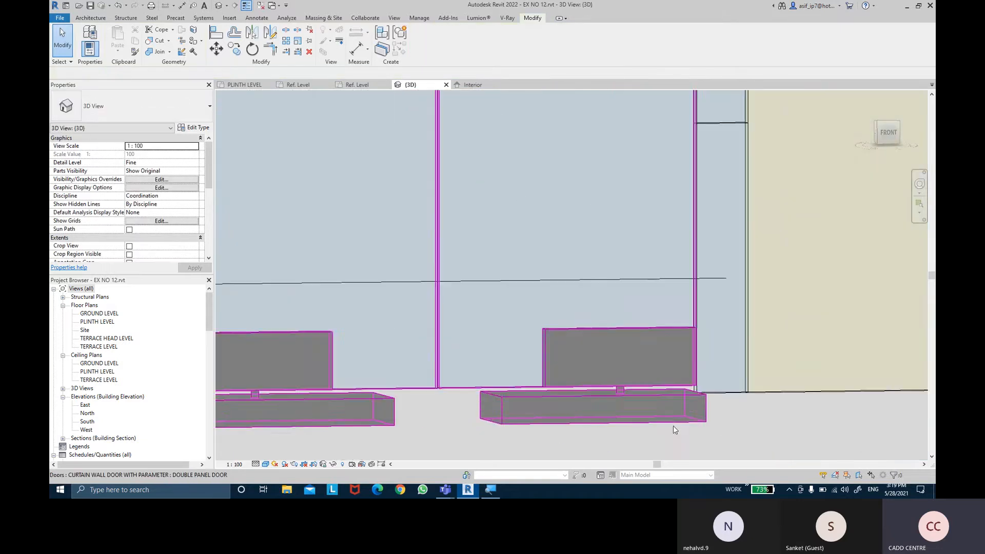
pyautogui.moveTo(694, 410); pyautogui.dragTo(653, 339, button='middle')
pyautogui.scroll(-3, 725, 302)
pyautogui.scroll(-5, 652, 337)
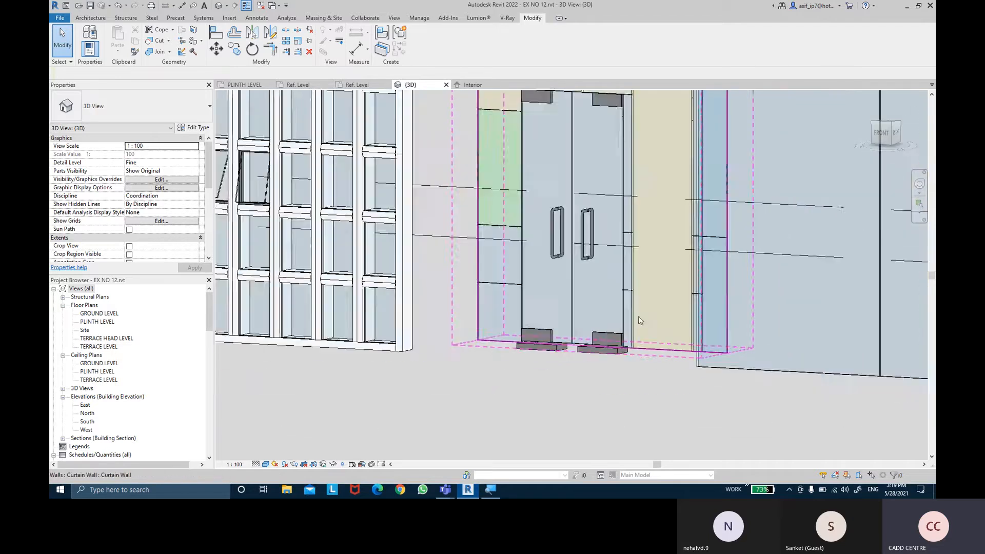
pyautogui.keyDown('shift'); pyautogui.moveTo(608, 218); pyautogui.dragTo(605, 329, button='middle'); pyautogui.keyUp('shift')
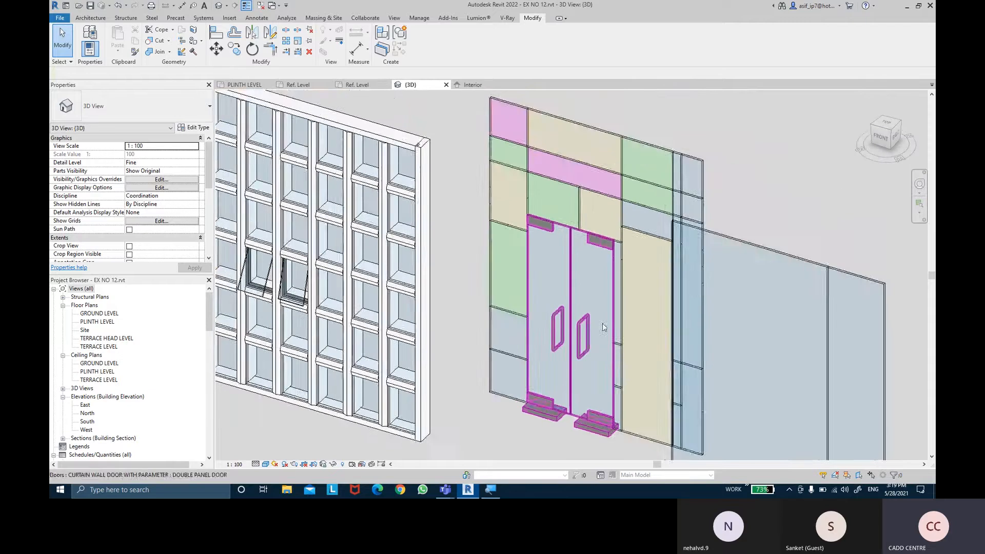
pyautogui.scroll(-2, 605, 329)
pyautogui.moveTo(650, 294); pyautogui.dragTo(702, 248, button='middle')
pyautogui.moveTo(568, 383)
pyautogui.mouseDown(button='middle')
pyautogui.moveTo(564, 395)
pyautogui.moveTo(559, 389)
pyautogui.mouseUp(button='middle')
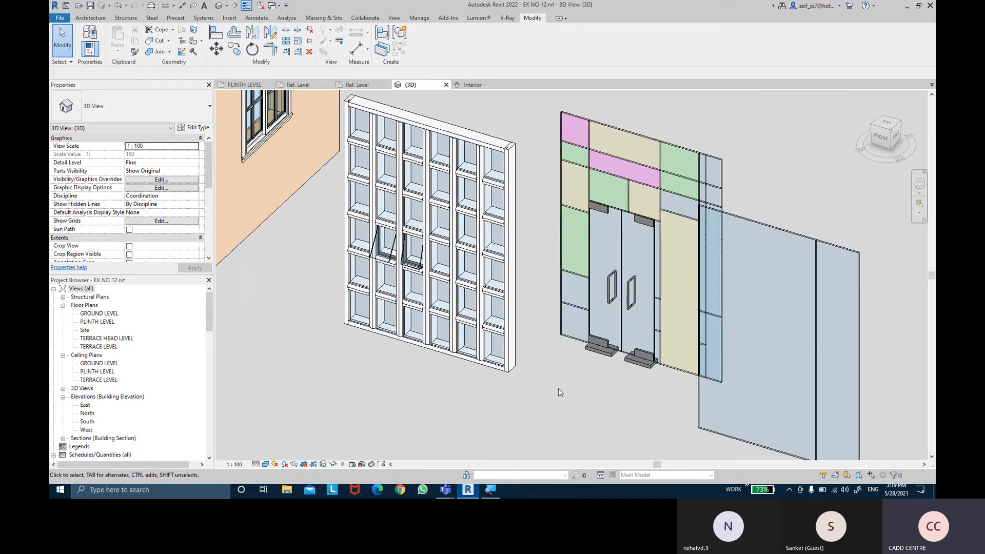
pyautogui.keyDown('shift'); pyautogui.moveTo(571, 368); pyautogui.dragTo(587, 277, button='middle'); pyautogui.keyUp('shift')
# - In the door family's Interior elevation, draw a Panel [projection] symbolic line from the left panel's top outer corner to the centre line at handle height
pyautogui.click(467, 85)
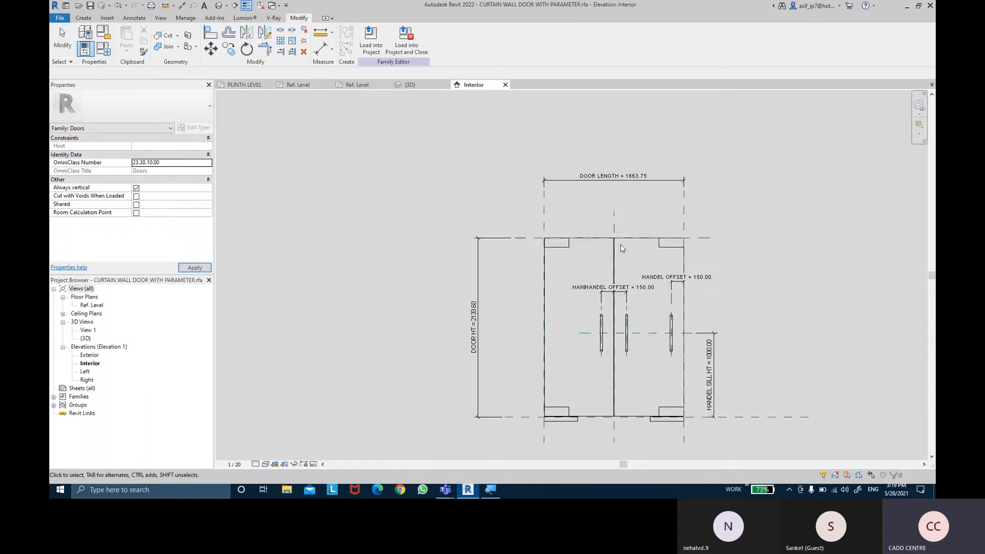
pyautogui.moveTo(681, 300)
pyautogui.mouseDown(button='middle')
pyautogui.moveTo(658, 264)
pyautogui.moveTo(699, 262)
pyautogui.moveTo(689, 248)
pyautogui.mouseUp(button='middle')
pyautogui.scroll(1, 698, 282)
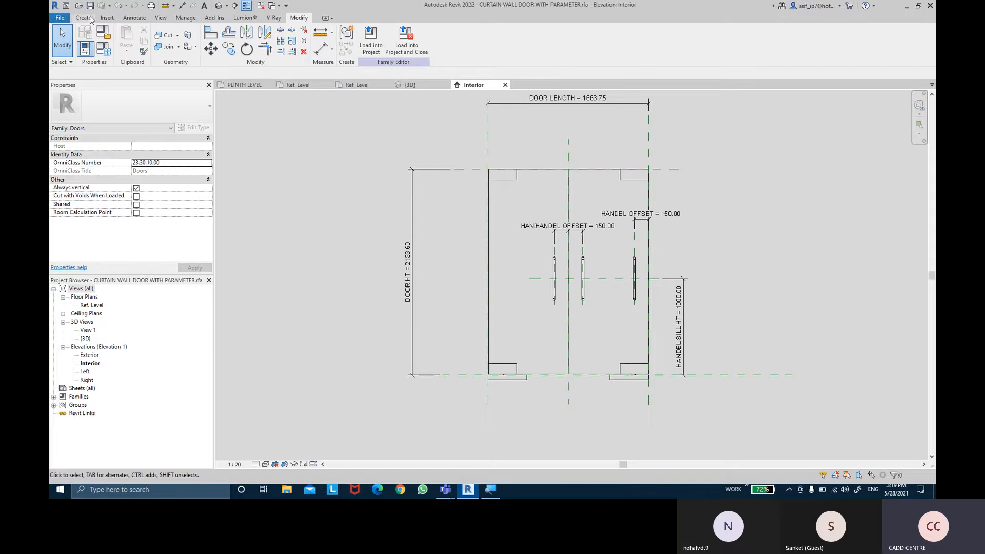
pyautogui.click(135, 18)
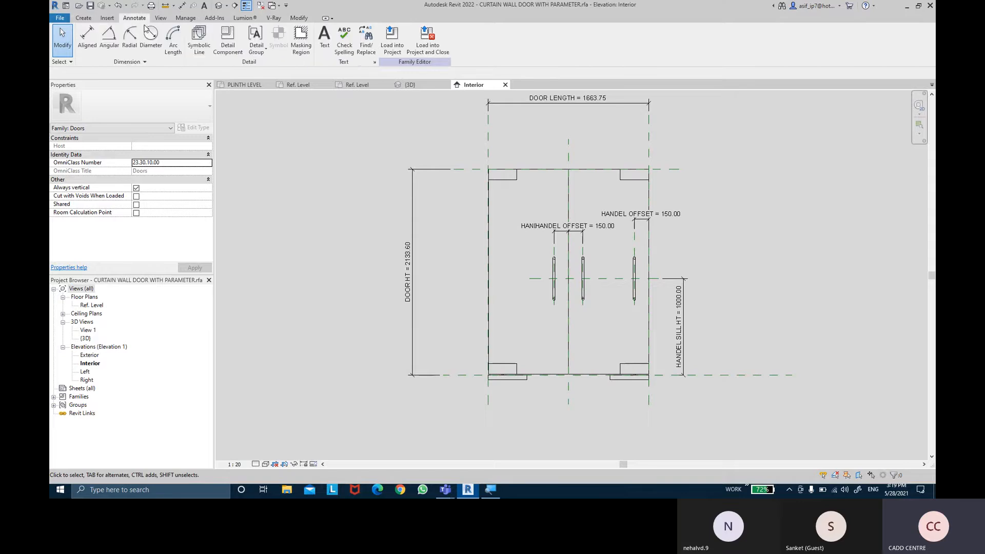
pyautogui.click(202, 54)
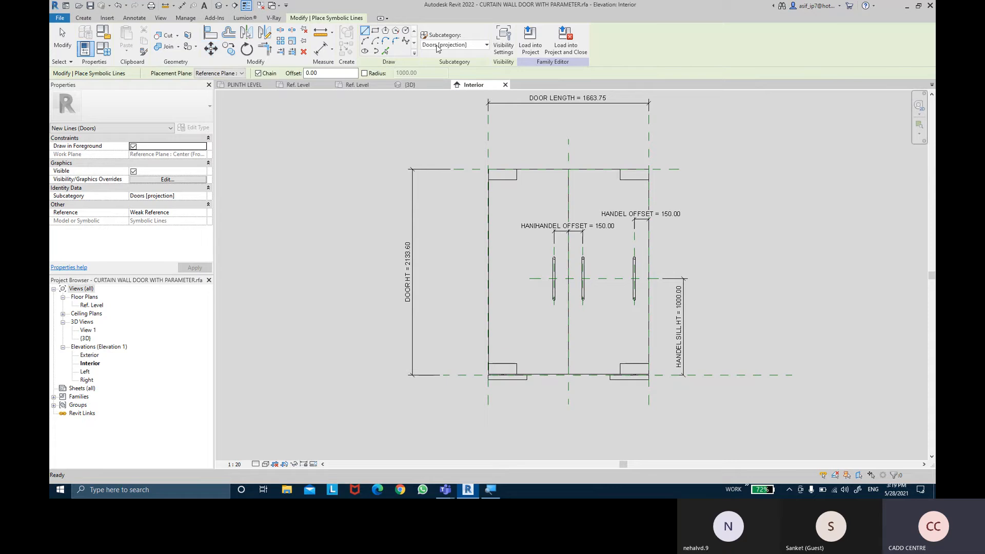
pyautogui.click(437, 45)
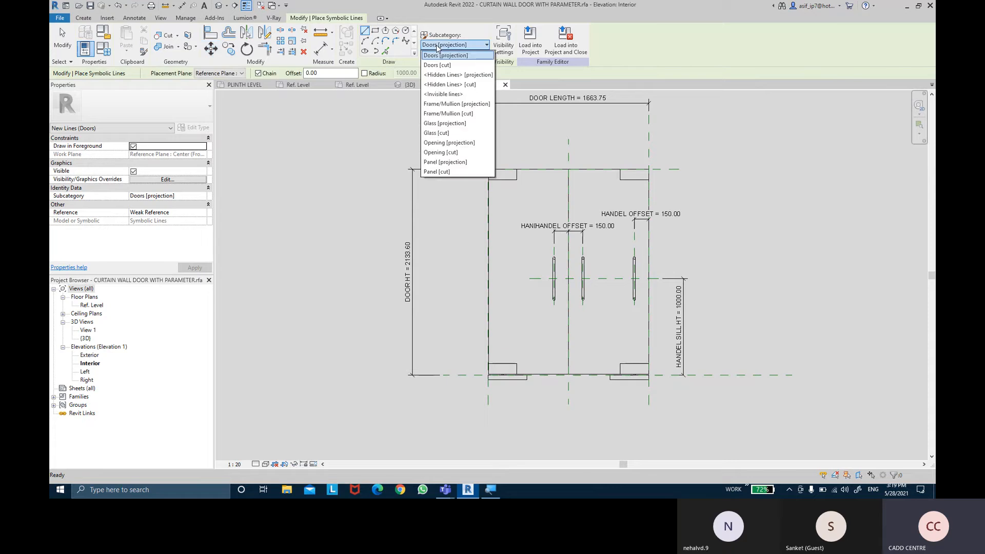
pyautogui.click(464, 163)
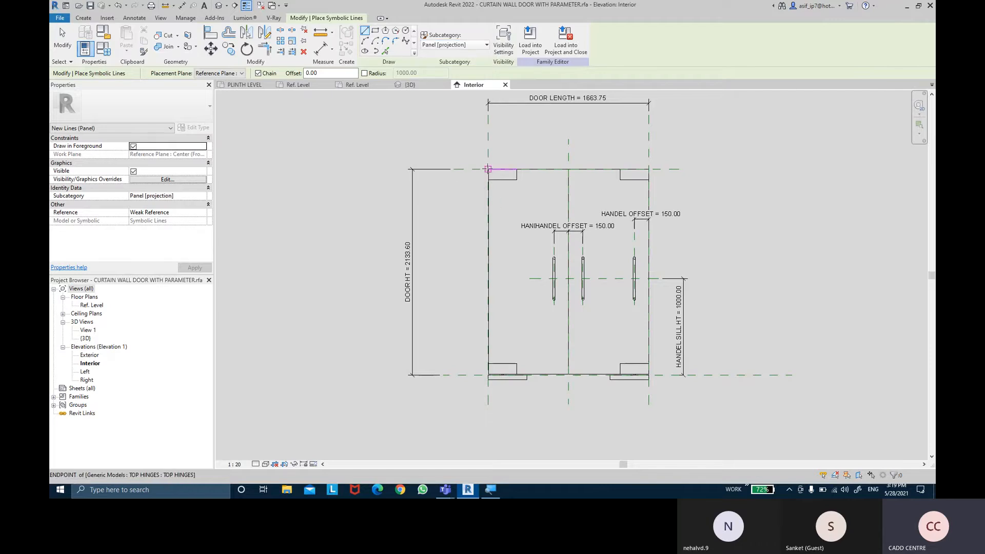
pyautogui.scroll(5, 488, 170)
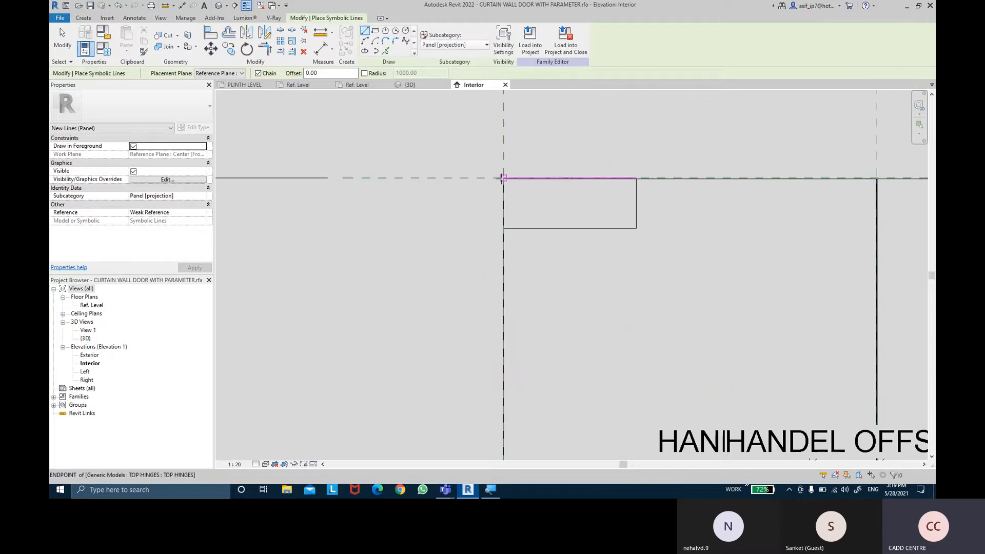
pyautogui.scroll(4, 503, 178)
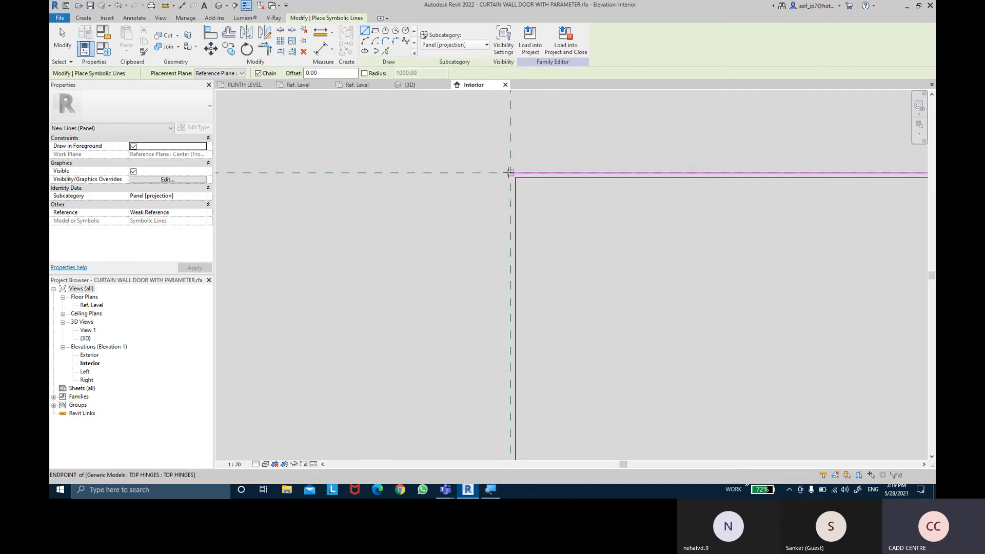
pyautogui.click(511, 173)
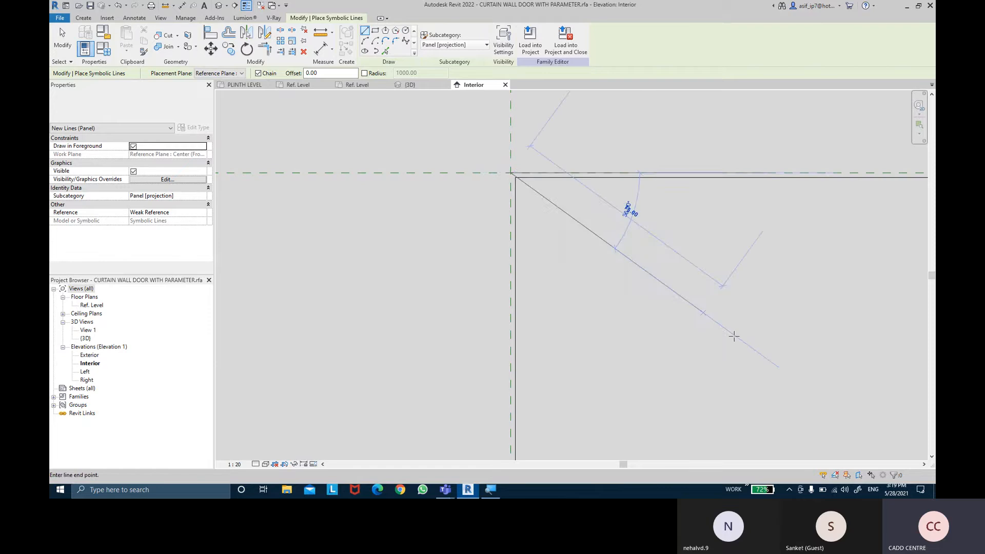
pyautogui.moveTo(566, 204); pyautogui.dragTo(384, 95, button='middle')
pyautogui.scroll(-3, 587, 285)
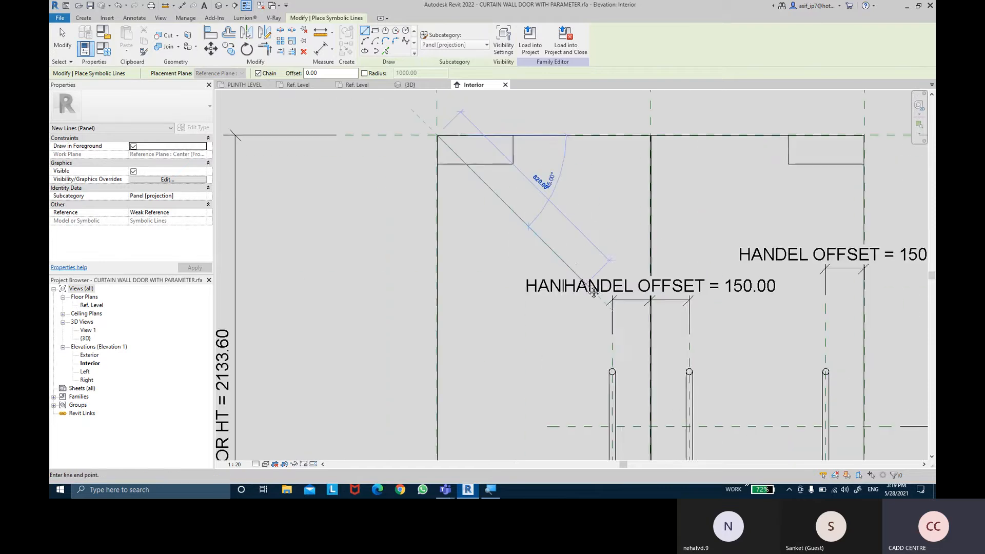
pyautogui.moveTo(592, 281); pyautogui.dragTo(546, 124, button='middle')
pyautogui.scroll(5, 600, 263)
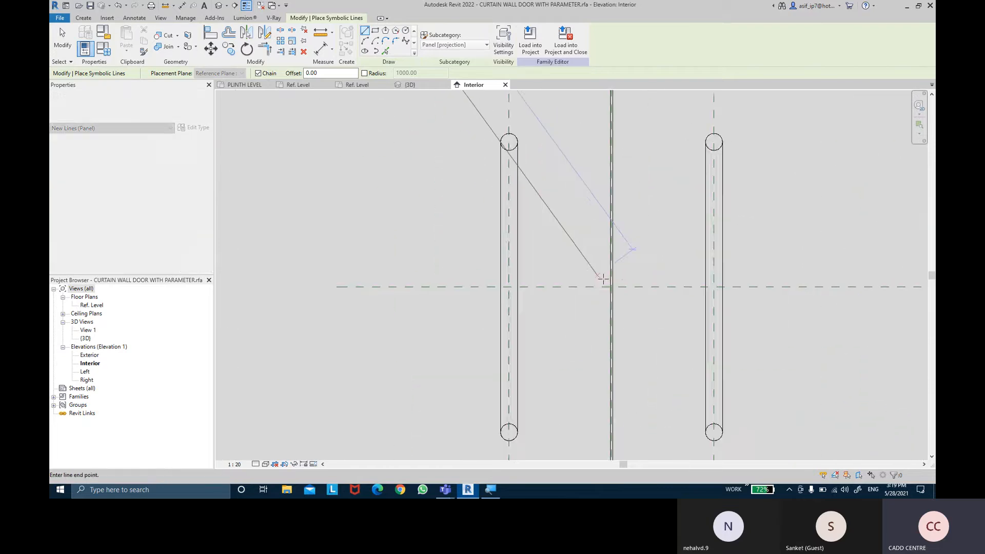
pyautogui.scroll(5, 616, 291)
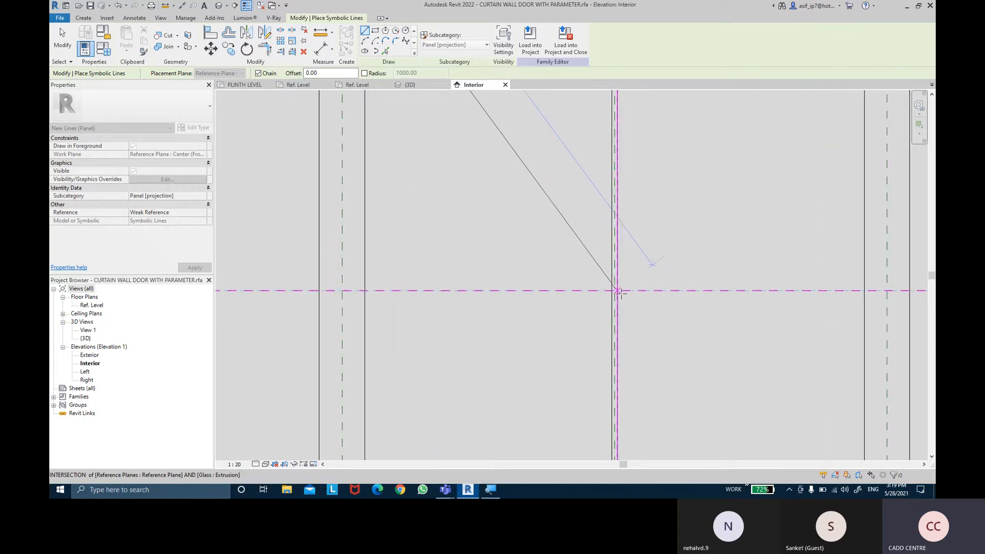
# - Continue the symbolic line from the centre point at handle height down to the left panel's bottom outer corner and finish the chain
pyautogui.scroll(-5, 613, 289)
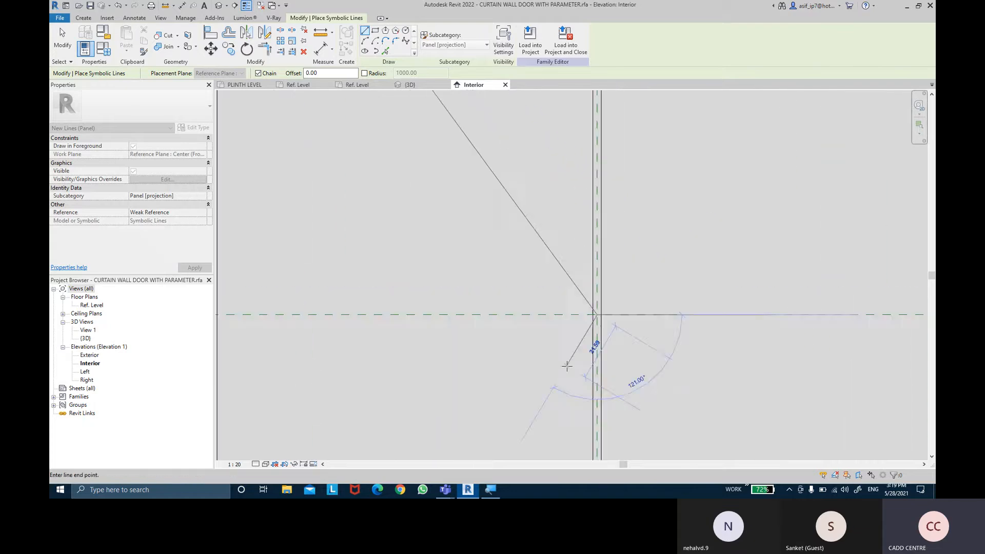
pyautogui.moveTo(564, 351); pyautogui.dragTo(590, 146, button='middle')
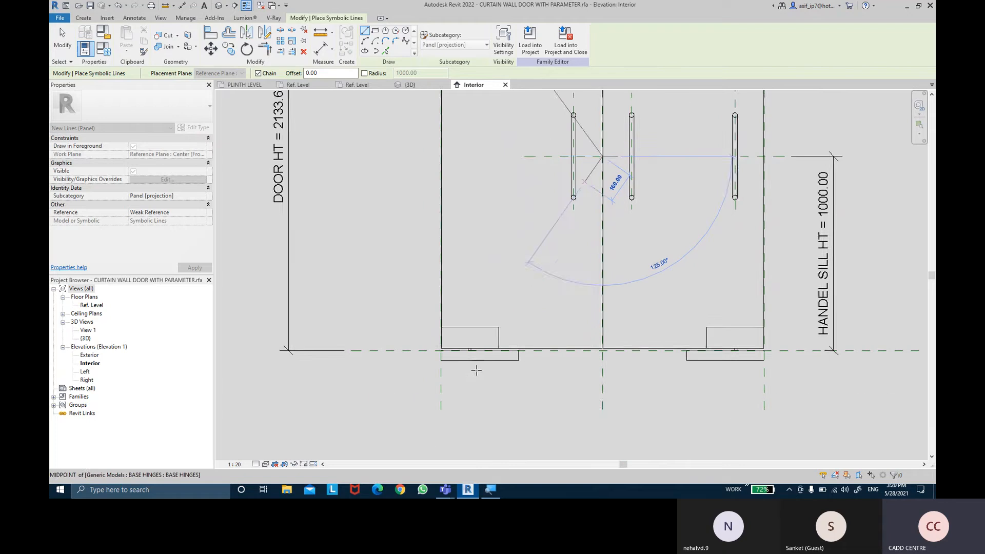
pyautogui.scroll(5, 381, 319)
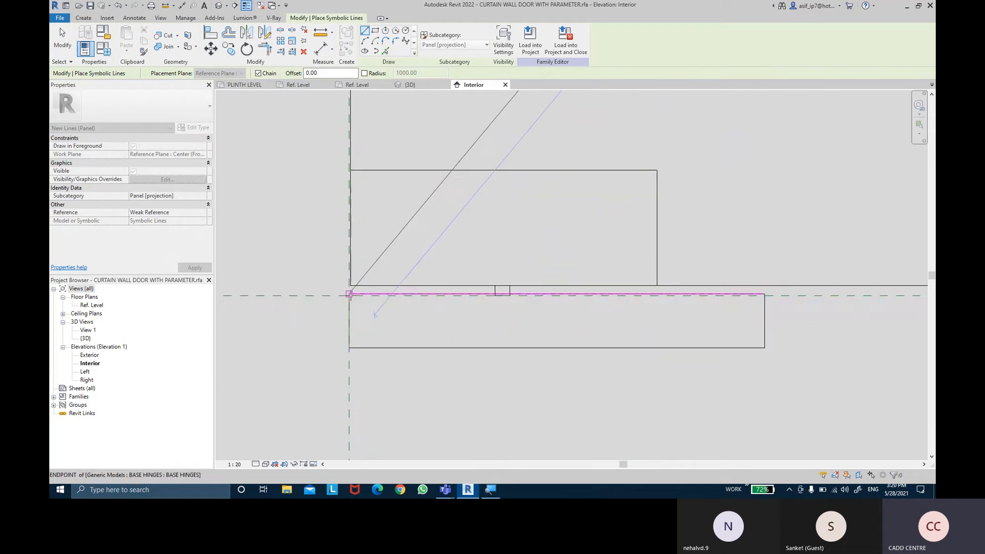
pyautogui.scroll(4, 349, 296)
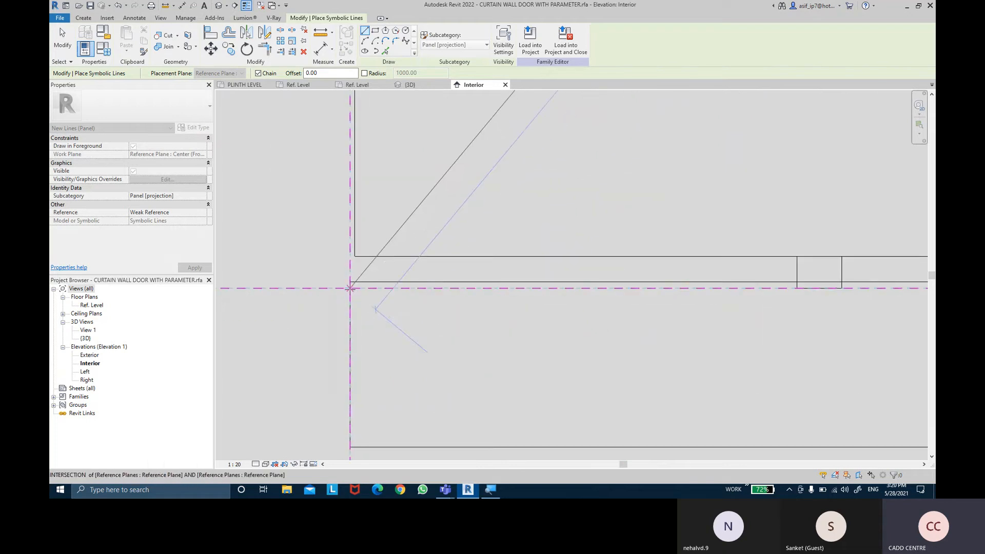
pyautogui.click(350, 288)
pyautogui.scroll(-7, 468, 237)
pyautogui.press('Escape')
pyautogui.press('Escape')
pyautogui.scroll(-1, 547, 183)
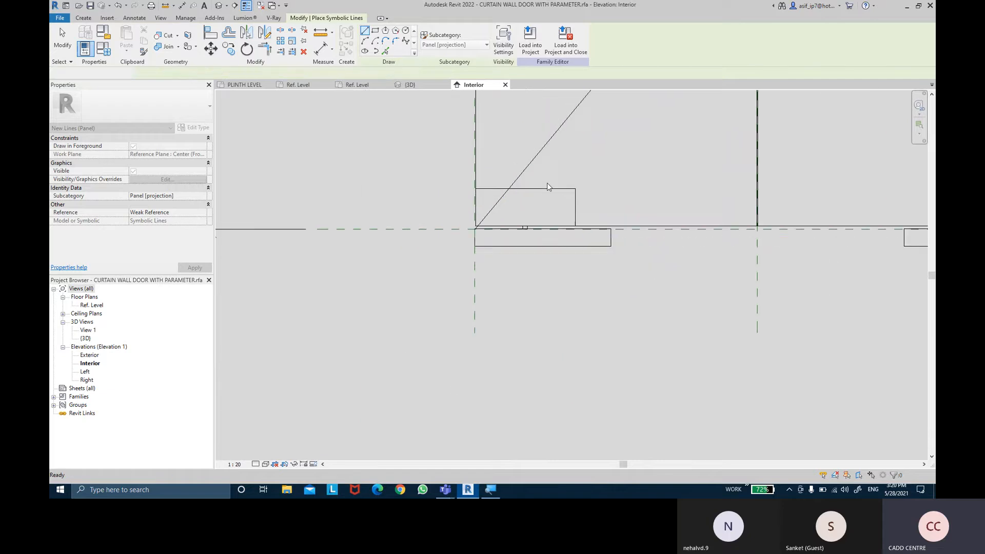
pyautogui.scroll(-3, 547, 185)
pyautogui.moveTo(603, 156); pyautogui.dragTo(601, 325, button='middle')
pyautogui.scroll(-4, 600, 324)
pyautogui.moveTo(600, 267); pyautogui.dragTo(539, 327, button='middle')
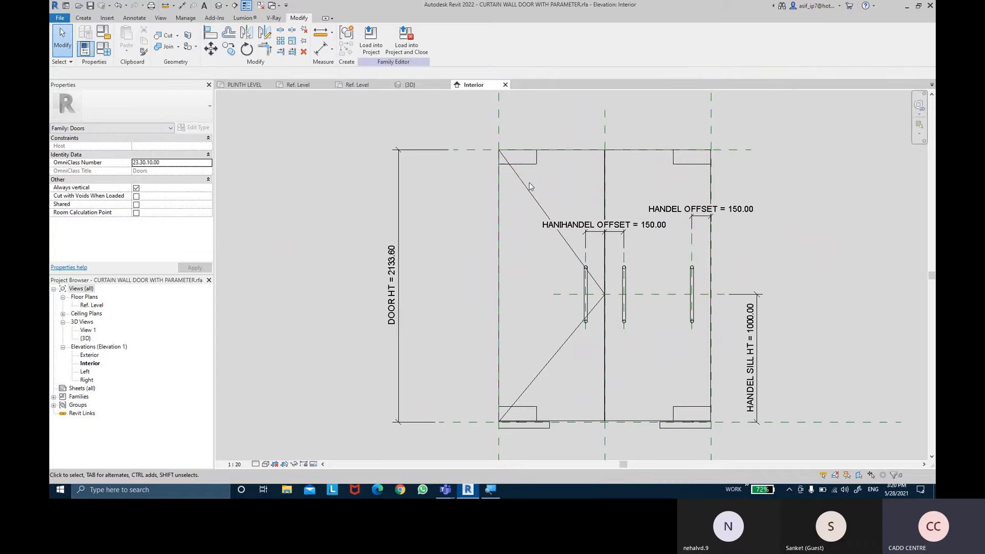
# - Associate the visibility of the left panel's two diagonal swing lines with the DOUBLE PANEL 2D ACTION parameter
pyautogui.click(539, 206)
pyautogui.keyDown('ctrl'); pyautogui.click(562, 350); pyautogui.keyUp('ctrl')
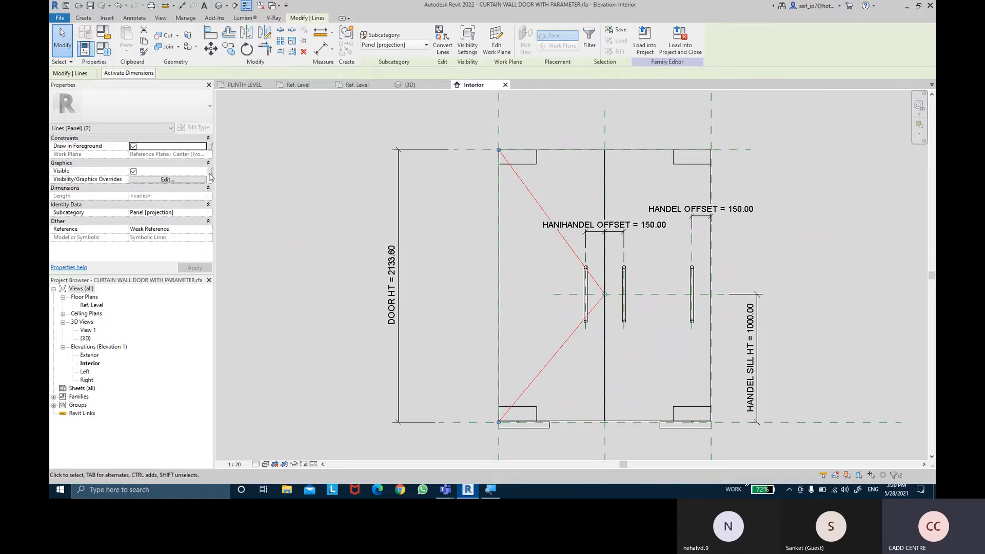
pyautogui.click(210, 171)
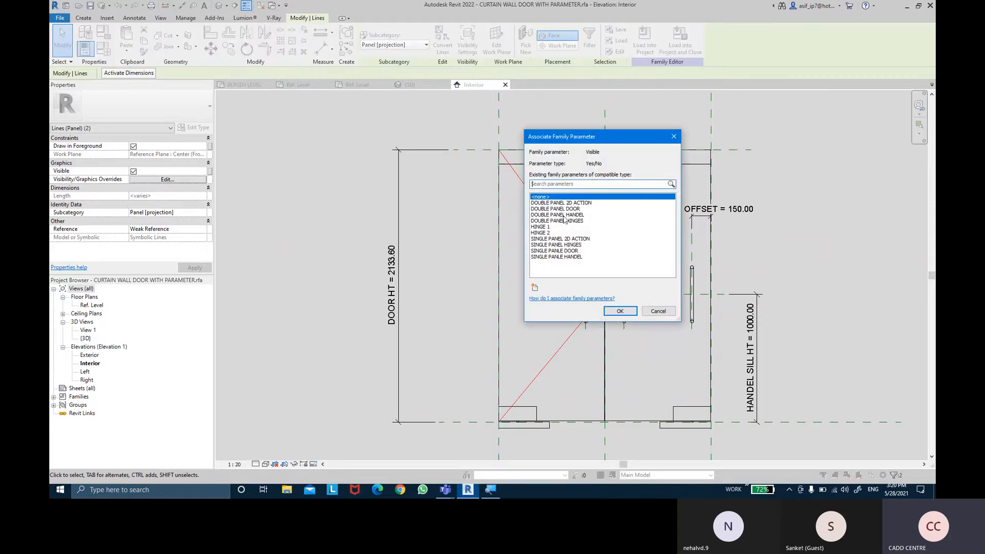
pyautogui.click(572, 204)
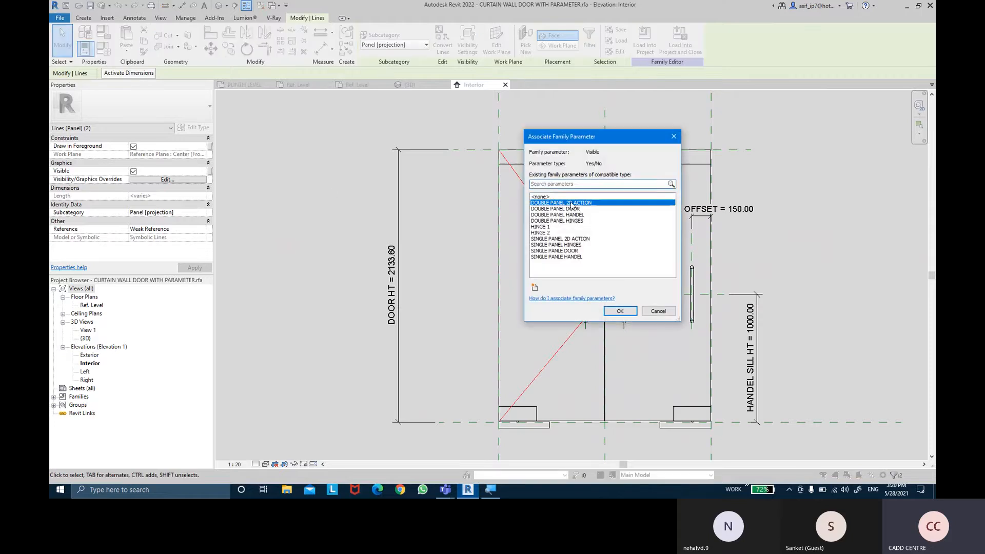
pyautogui.click(619, 312)
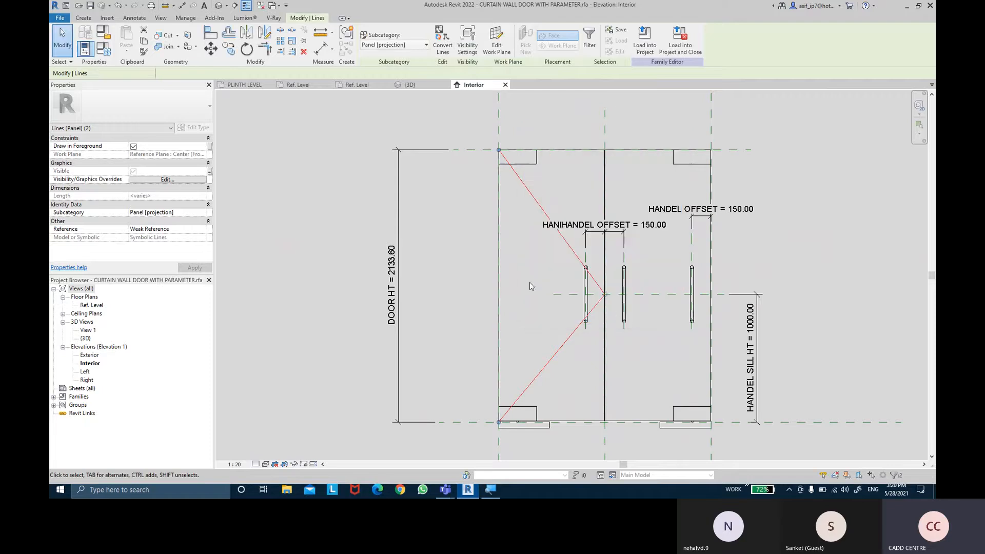
pyautogui.click(449, 260)
pyautogui.moveTo(449, 260); pyautogui.dragTo(438, 258, button='middle')
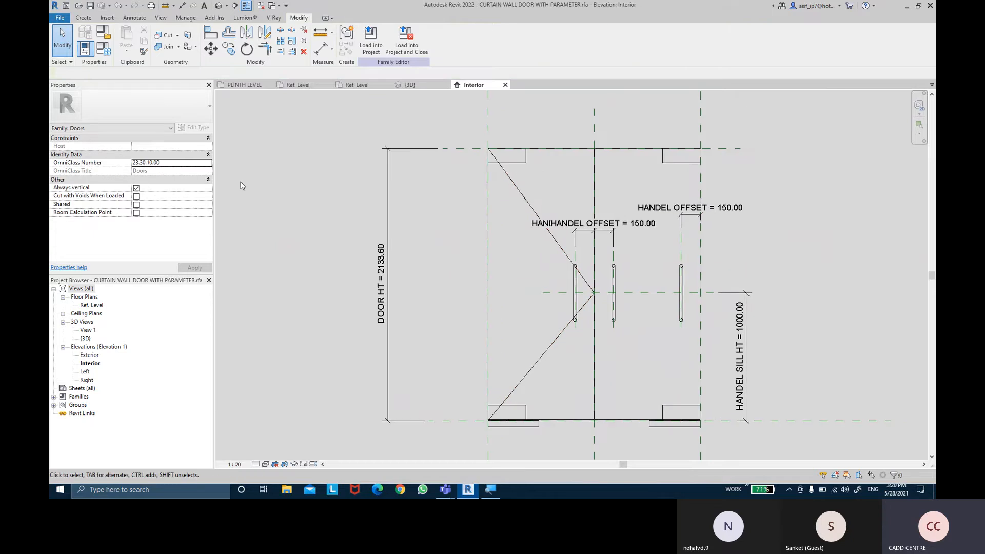
# - Draw a Panel [projection] symbolic line from the right panel's top outer corner to the meeting point of the left panel's swing lines
pyautogui.click(135, 18)
pyautogui.click(200, 42)
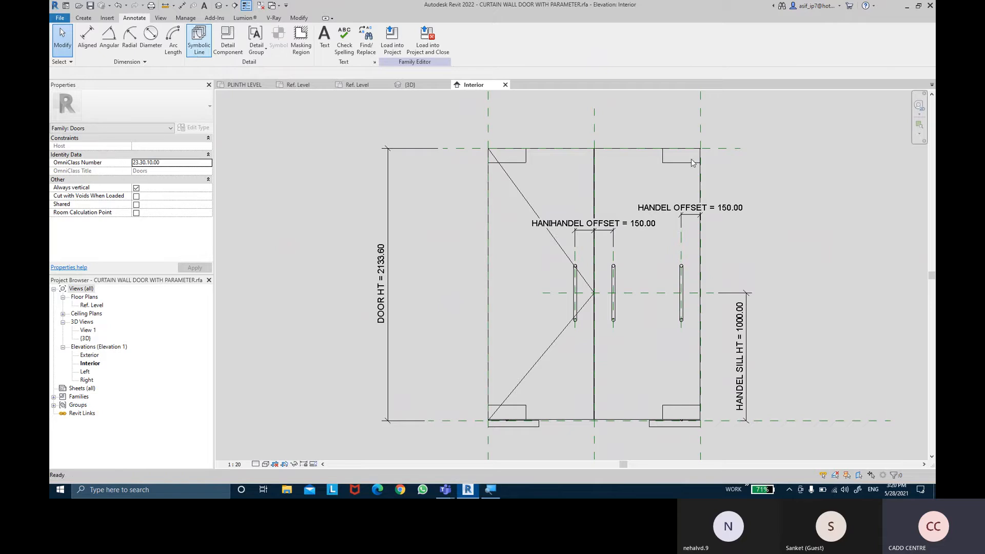
pyautogui.scroll(3, 704, 148)
pyautogui.scroll(4, 704, 148)
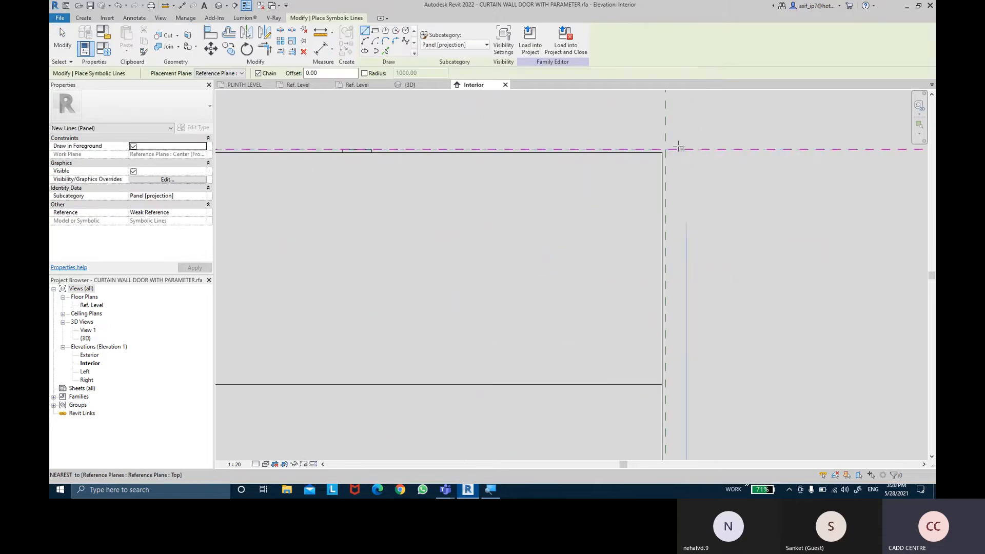
pyautogui.click(665, 150)
pyautogui.scroll(-3, 465, 301)
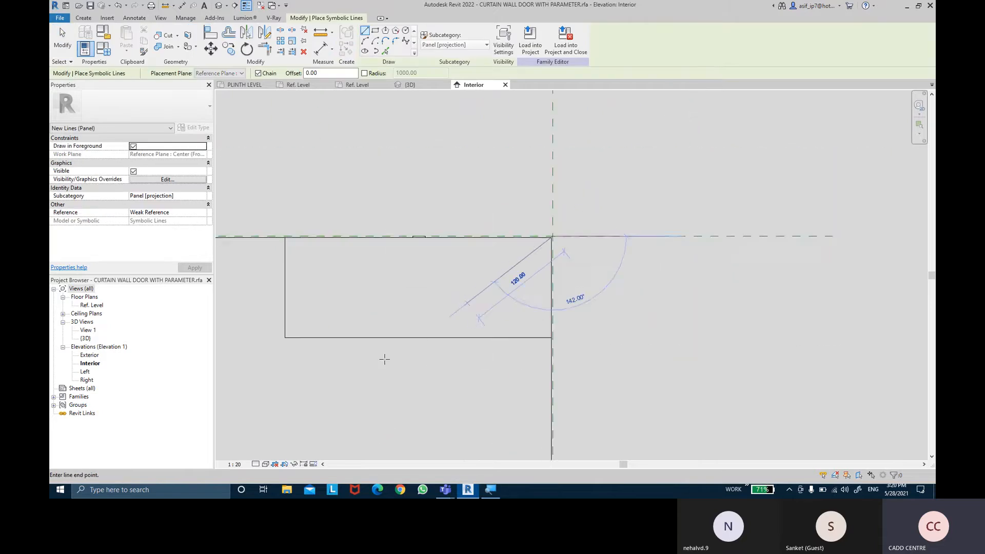
pyautogui.moveTo(384, 358); pyautogui.dragTo(660, 153, button='middle')
pyautogui.moveTo(359, 314); pyautogui.dragTo(617, 152, button='middle')
pyautogui.moveTo(378, 406); pyautogui.dragTo(489, 250, button='middle')
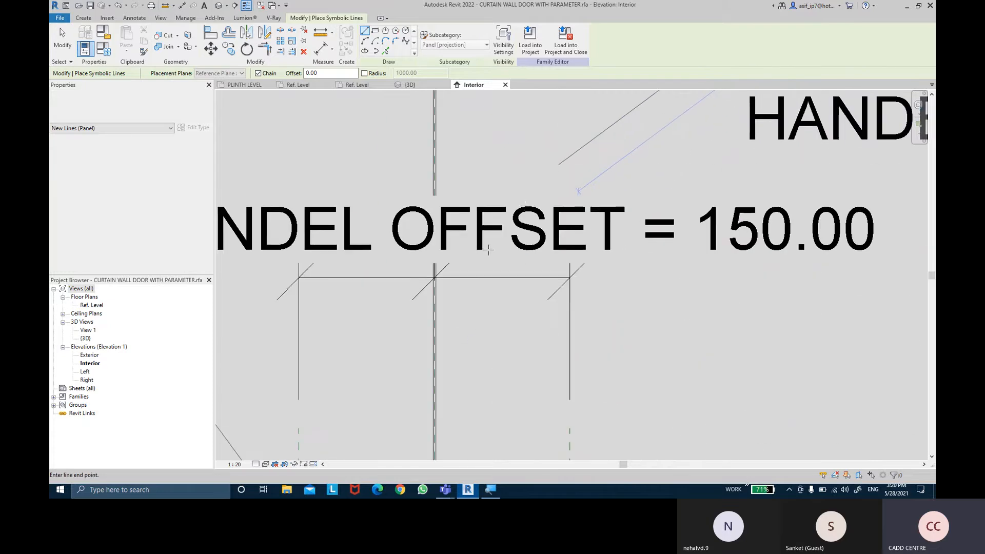
pyautogui.scroll(-2, 450, 385)
pyautogui.moveTo(450, 386); pyautogui.dragTo(492, 155, button='middle')
pyautogui.scroll(2, 497, 296)
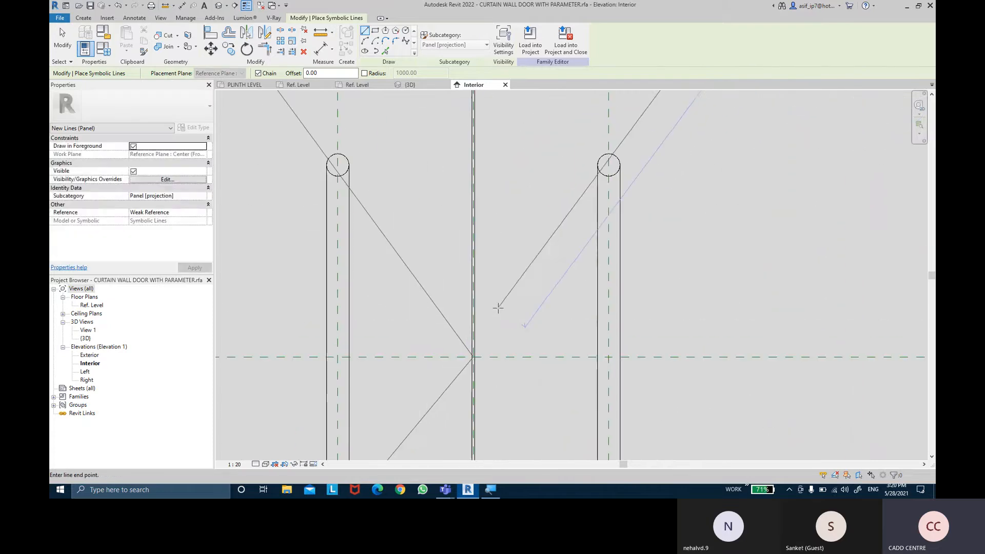
pyautogui.scroll(3, 472, 359)
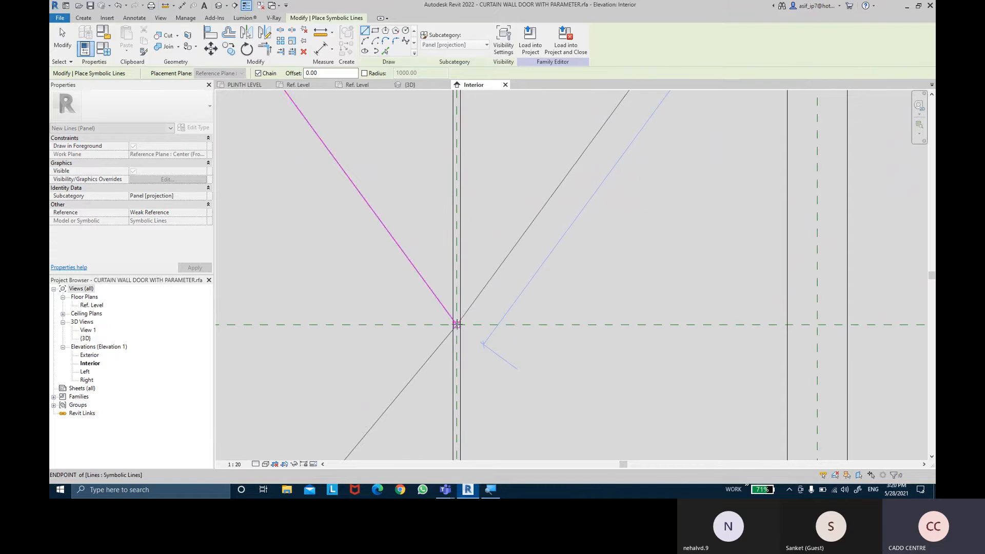
pyautogui.press('Escape')
# - Draw a symbolic line from the swing lines' central meeting point down to the right panel's bottom outer corner at the reference plane intersection
pyautogui.scroll(-4, 488, 364)
pyautogui.moveTo(480, 278); pyautogui.dragTo(389, 93, button='middle')
pyautogui.scroll(-1, 389, 93)
pyautogui.scroll(-5, 465, 246)
pyautogui.scroll(2, 536, 349)
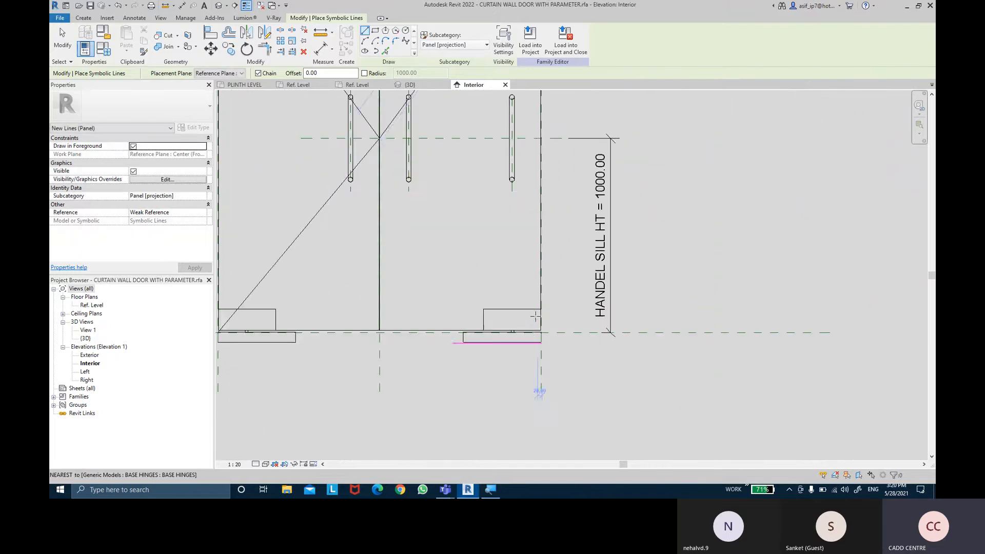
pyautogui.scroll(1, 533, 332)
pyautogui.moveTo(375, 153); pyautogui.dragTo(414, 239, button='middle')
pyautogui.scroll(8, 380, 168)
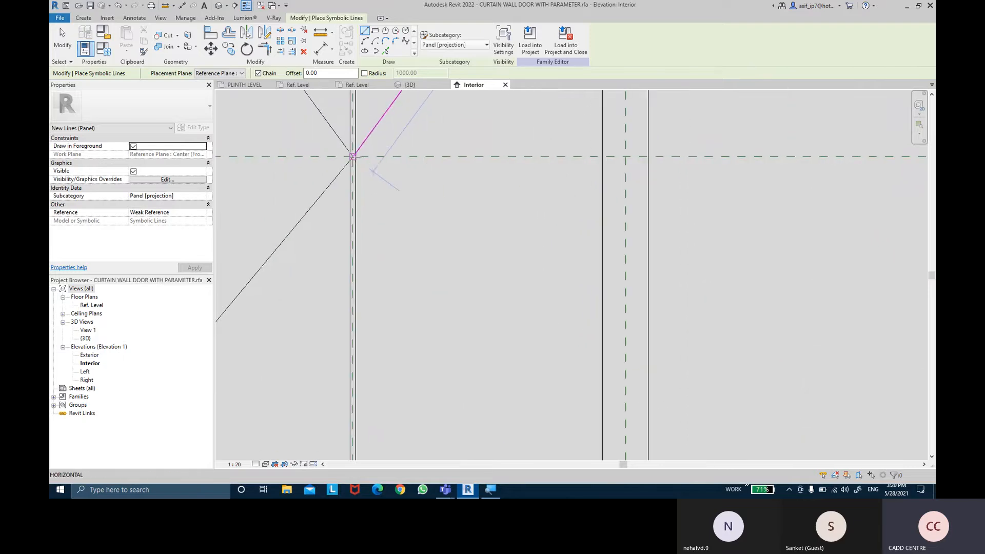
pyautogui.click(352, 155)
pyautogui.scroll(-5, 568, 330)
pyautogui.moveTo(598, 341); pyautogui.dragTo(431, 149, button='middle')
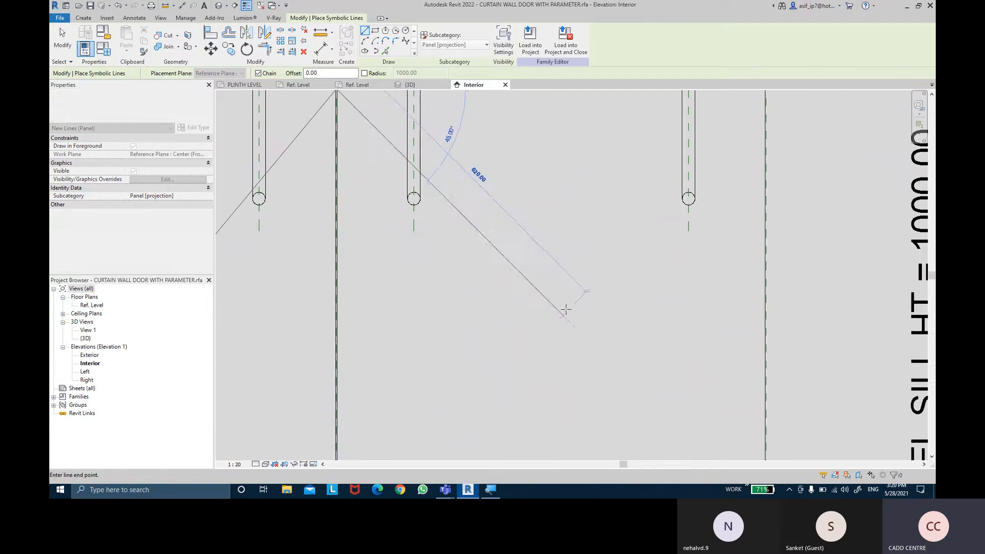
pyautogui.moveTo(566, 309); pyautogui.dragTo(514, 228, button='middle')
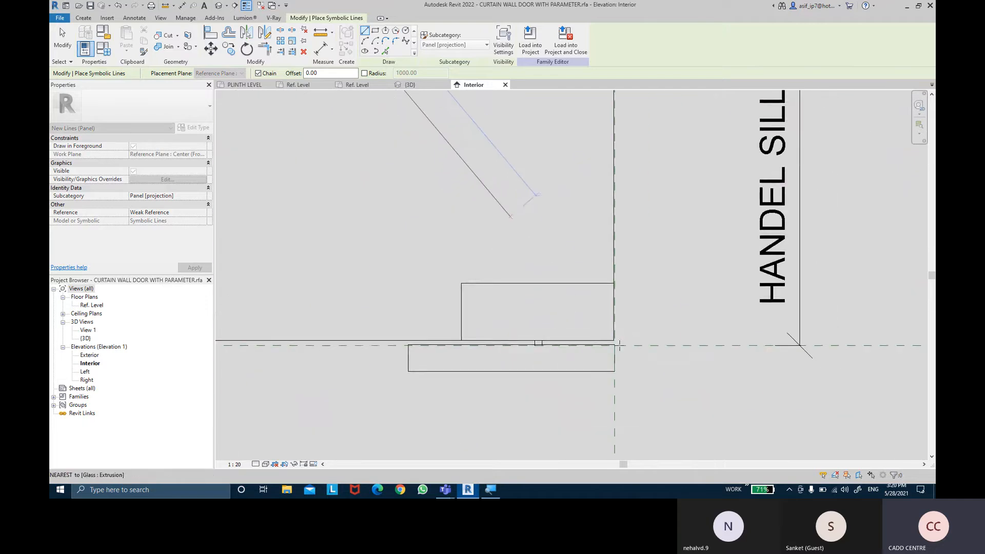
pyautogui.scroll(3, 603, 318)
pyautogui.scroll(4, 626, 374)
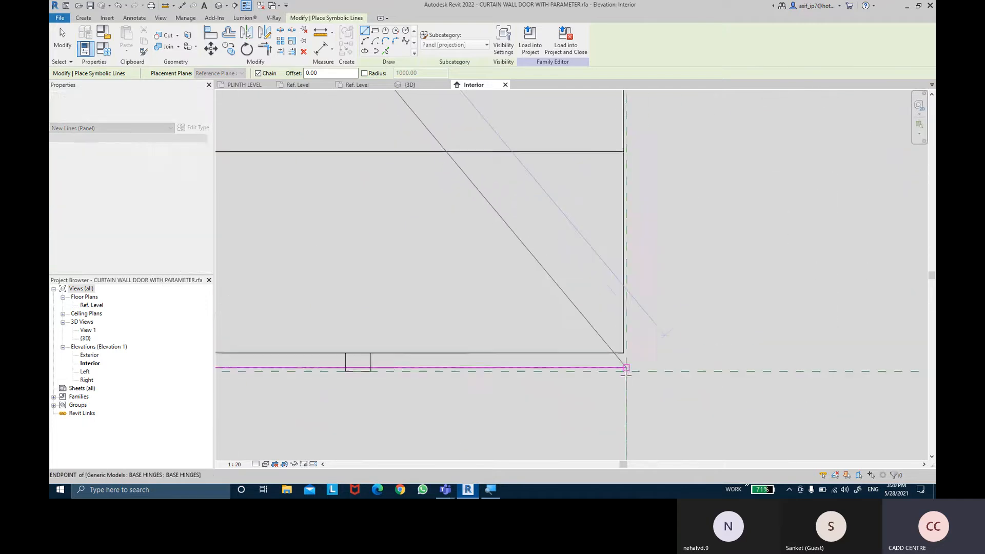
pyautogui.click(626, 368)
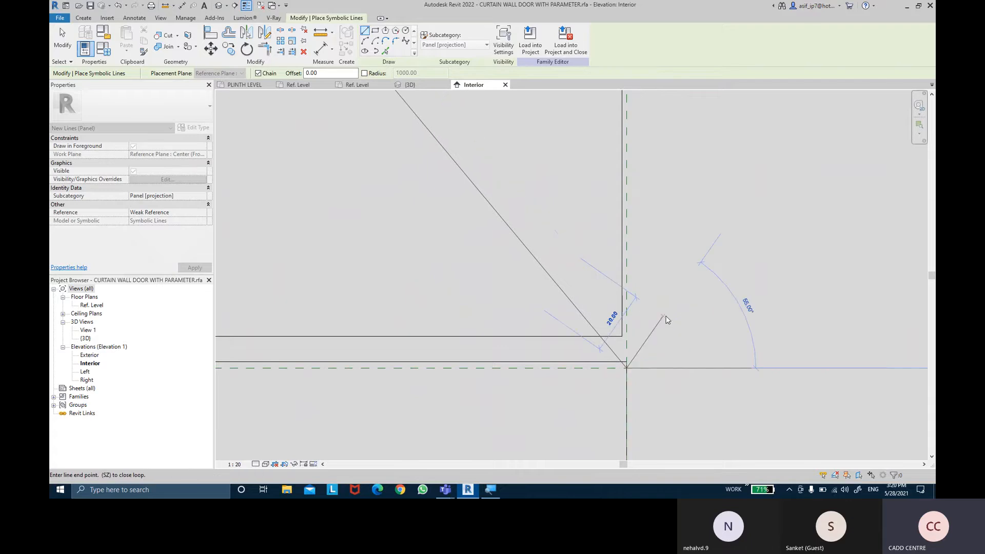
# - Associate the visibility of the right panel's two diagonal swing lines with the DOUBLE PANEL 2D ACTION parameter
pyautogui.press('Escape')
pyautogui.press('Escape')
pyautogui.scroll(-6, 667, 316)
pyautogui.scroll(-4, 667, 319)
pyautogui.moveTo(472, 262); pyautogui.dragTo(475, 355, button='middle')
pyautogui.moveTo(432, 252); pyautogui.dragTo(513, 245, button='middle')
pyautogui.scroll(-2, 431, 304)
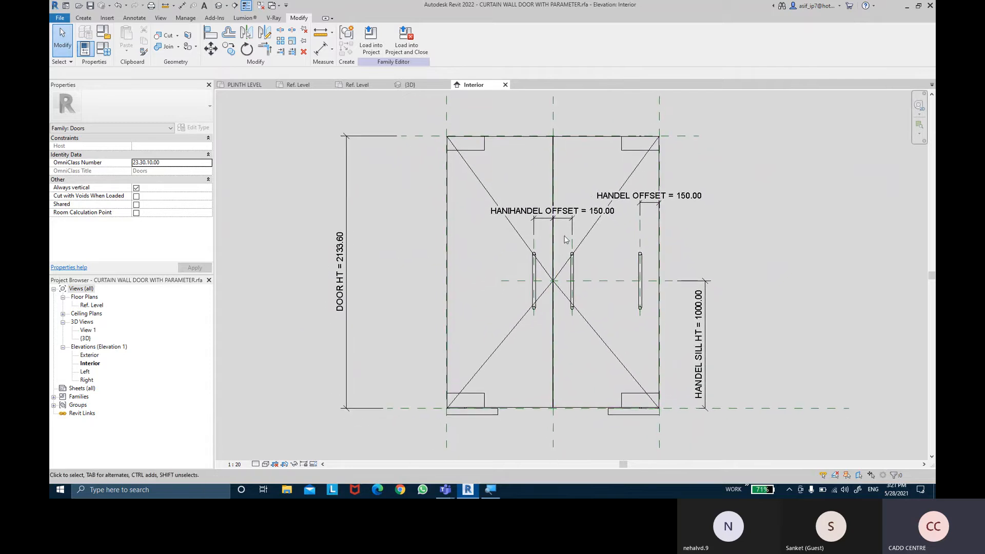
pyautogui.click(598, 223)
pyautogui.keyDown('ctrl'); pyautogui.click(595, 331); pyautogui.keyUp('ctrl')
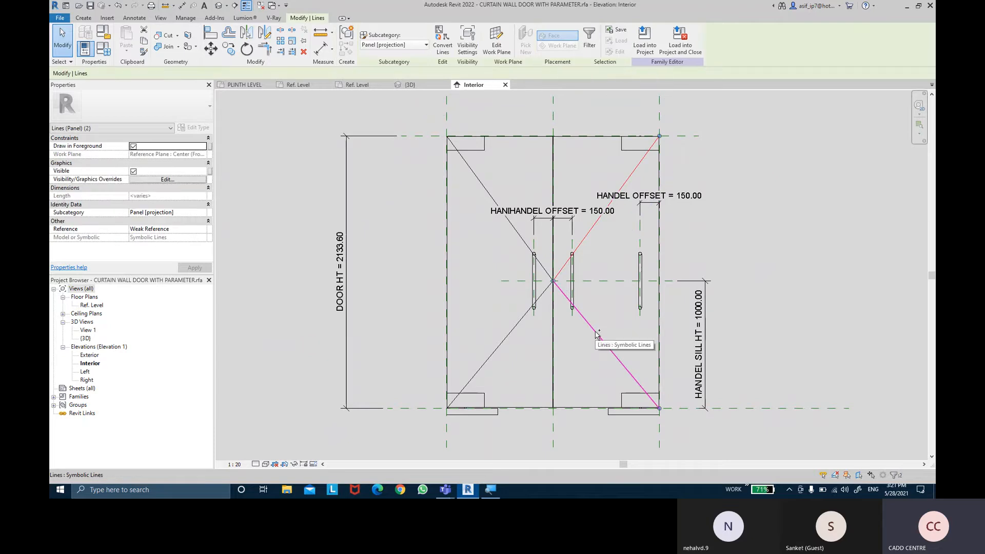
pyautogui.click(210, 172)
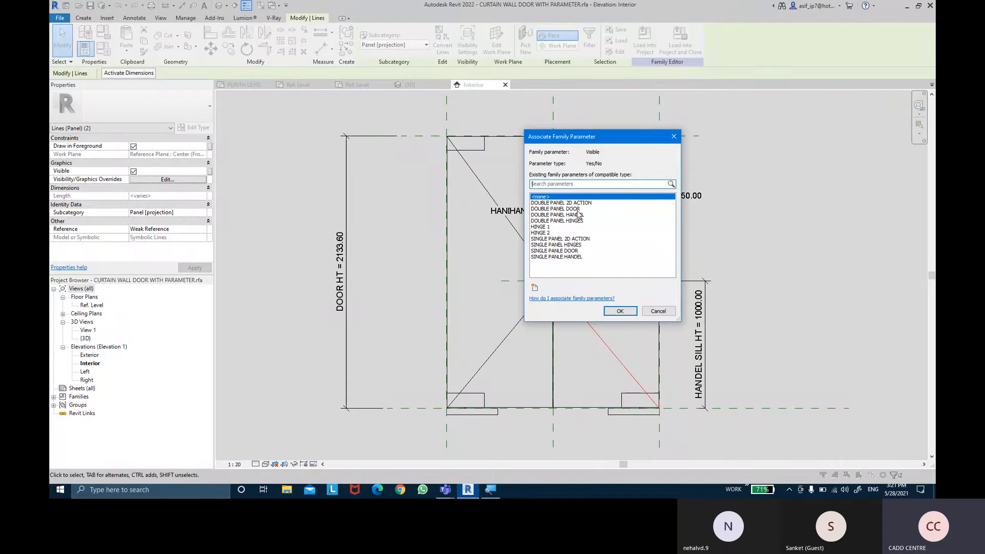
pyautogui.click(573, 204)
pyautogui.click(617, 311)
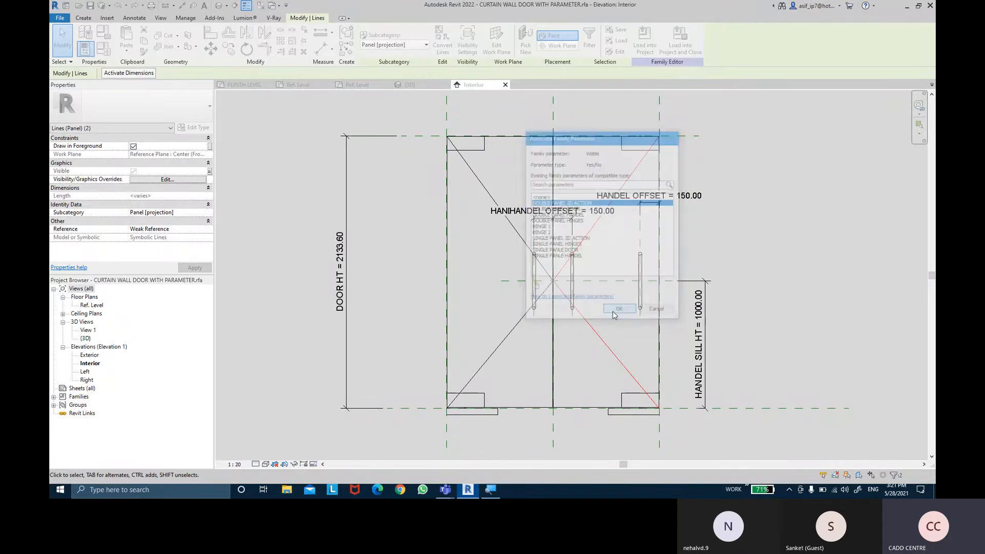
pyautogui.click(743, 211)
# - Load the updated door family into the EX NO 12.rvt project
pyautogui.moveTo(743, 214); pyautogui.dragTo(741, 219, button='middle')
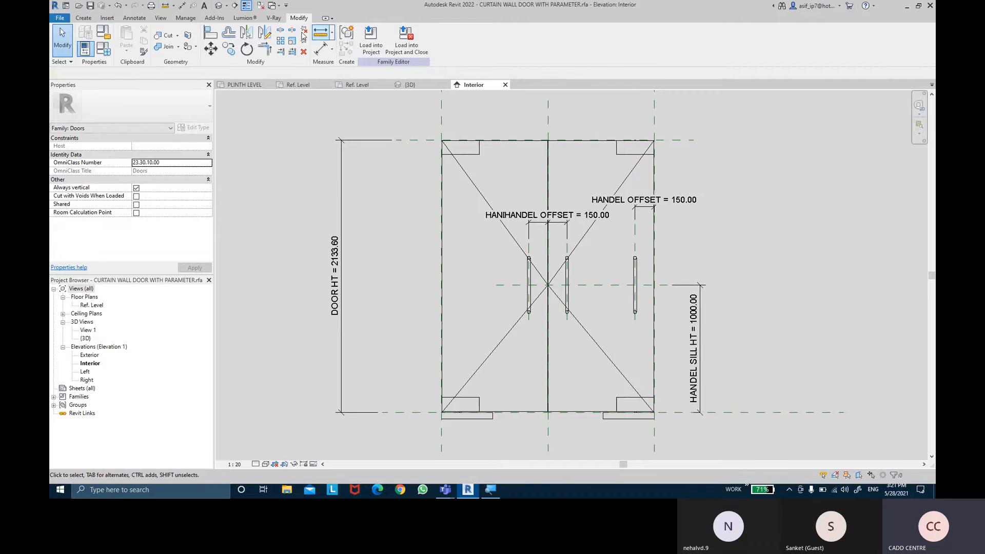
pyautogui.click(371, 37)
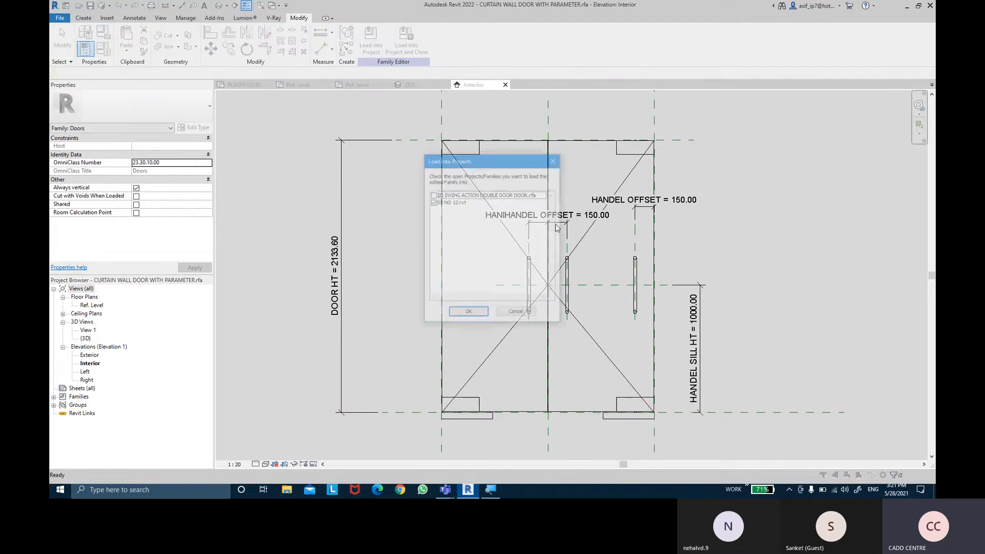
pyautogui.click(481, 314)
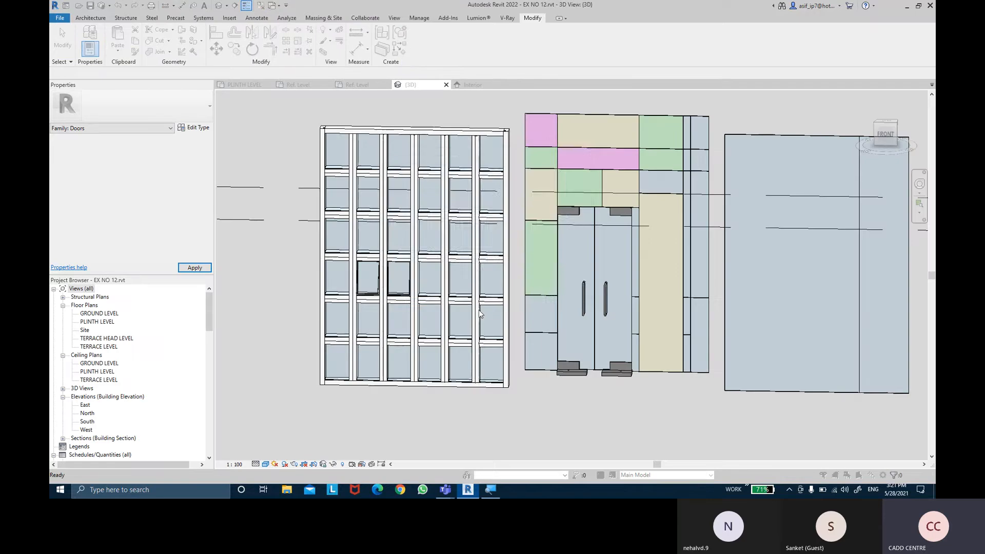
pyautogui.click(482, 247)
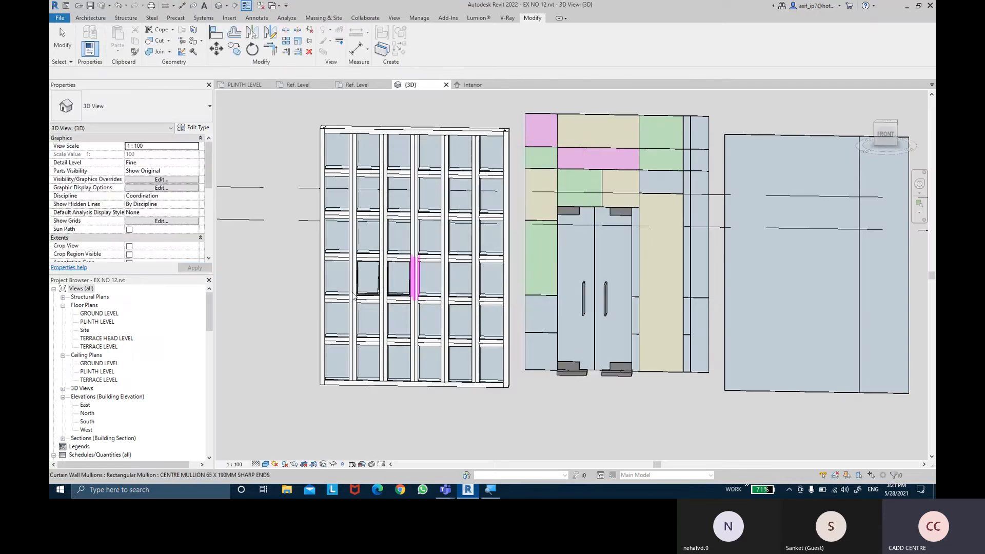
# - Open the project's North elevation and examine the swing lines on the double panel curtain wall door
pyautogui.doubleClick(88, 413)
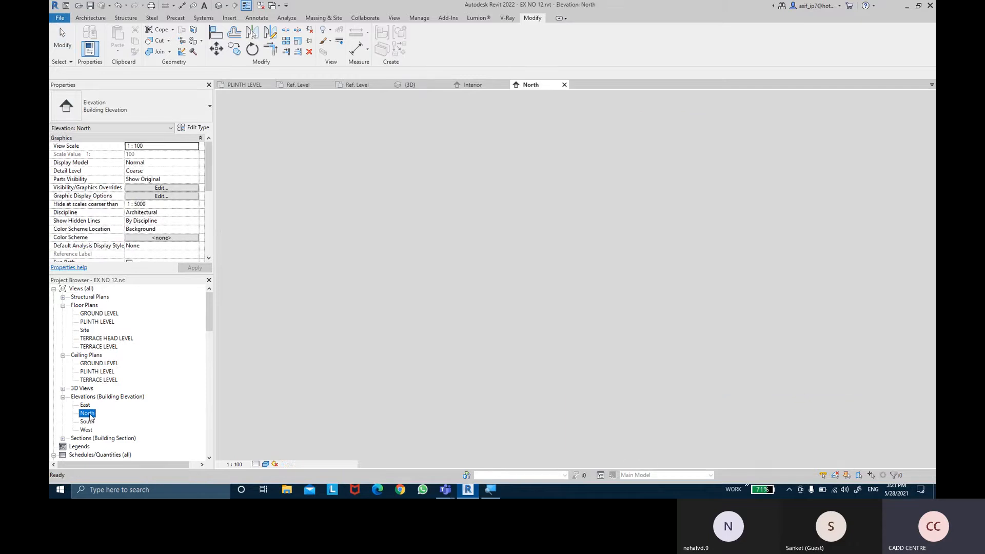
pyautogui.scroll(6, 438, 288)
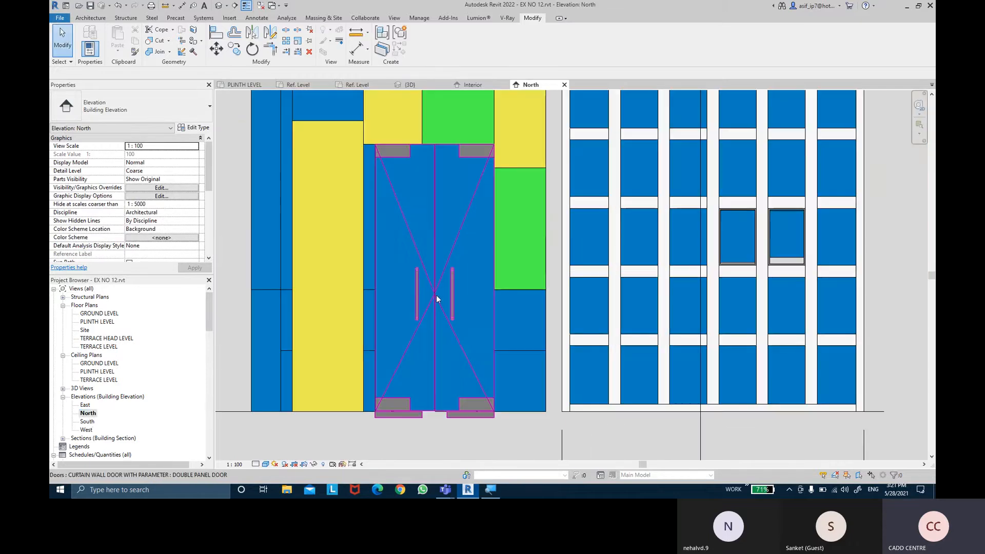
pyautogui.moveTo(472, 253); pyautogui.dragTo(520, 214, button='middle')
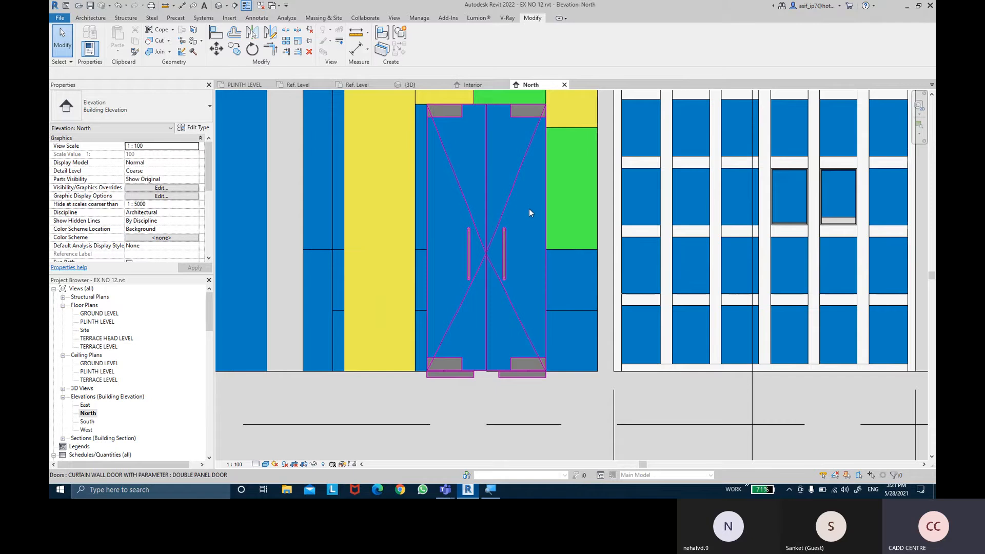
pyautogui.scroll(-6, 530, 212)
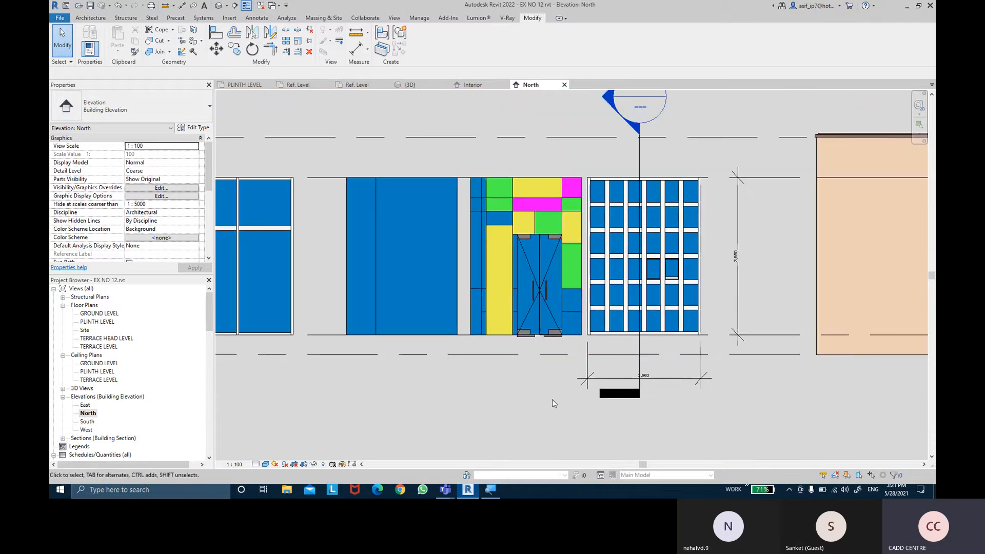
pyautogui.scroll(3, 542, 298)
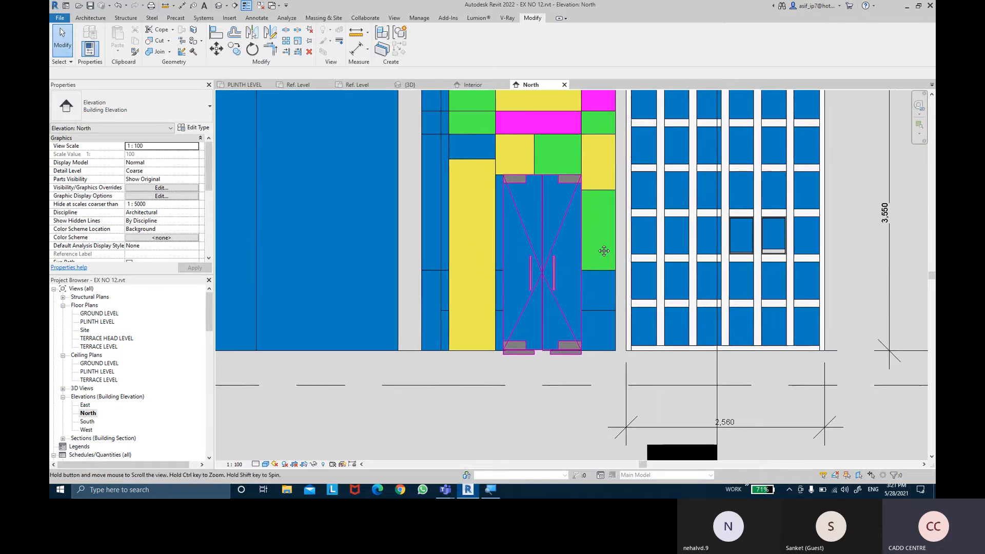
pyautogui.scroll(3, 589, 227)
pyautogui.scroll(-3, 597, 221)
pyautogui.scroll(-3, 597, 224)
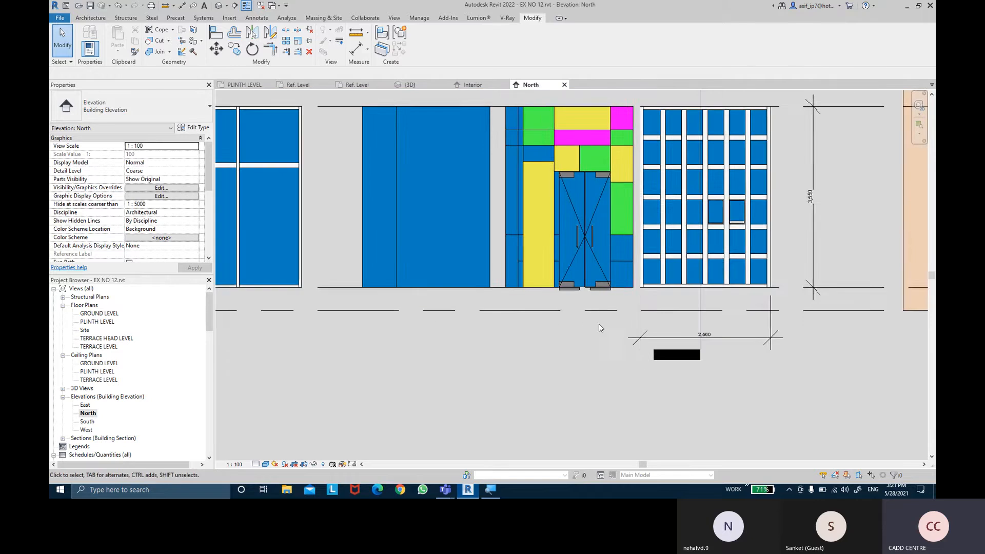
# - Change the curtain wall door's type to SINGLE PANEL DOOR in the North elevation
pyautogui.click(583, 292)
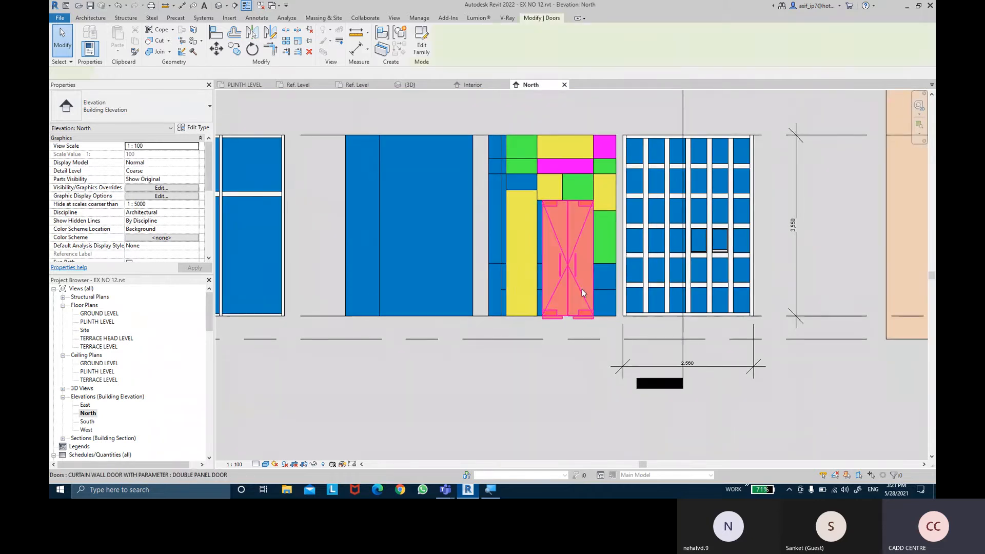
pyautogui.click(151, 109)
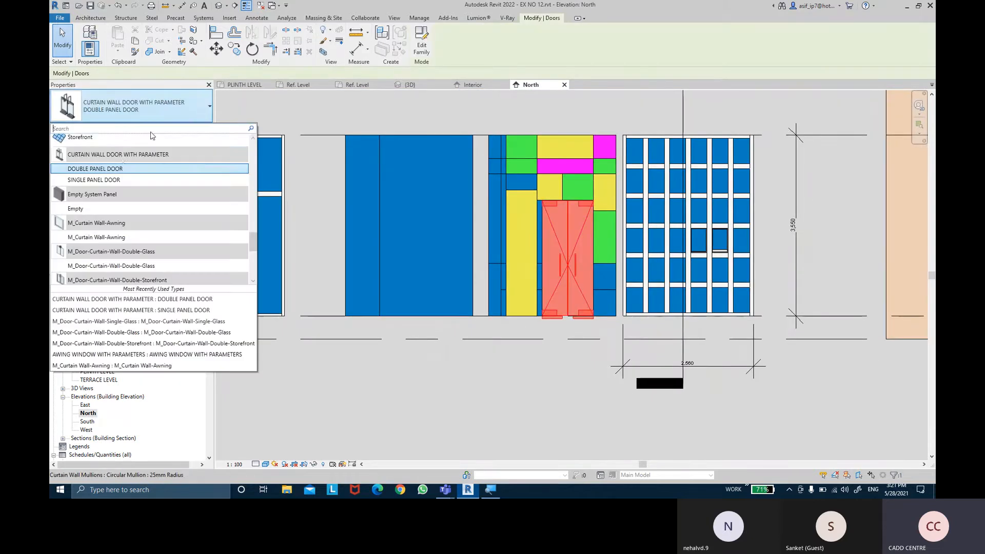
pyautogui.click(117, 180)
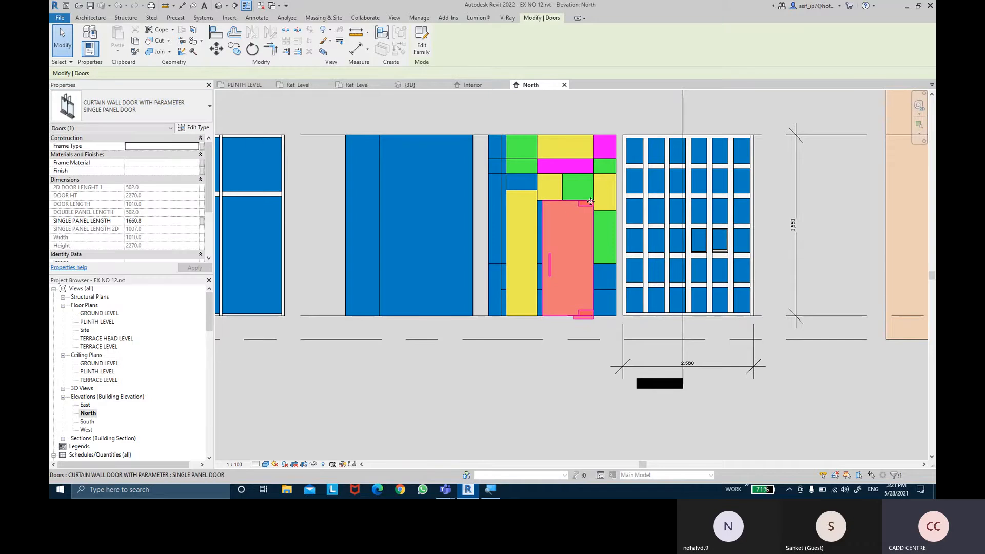
pyautogui.click(593, 361)
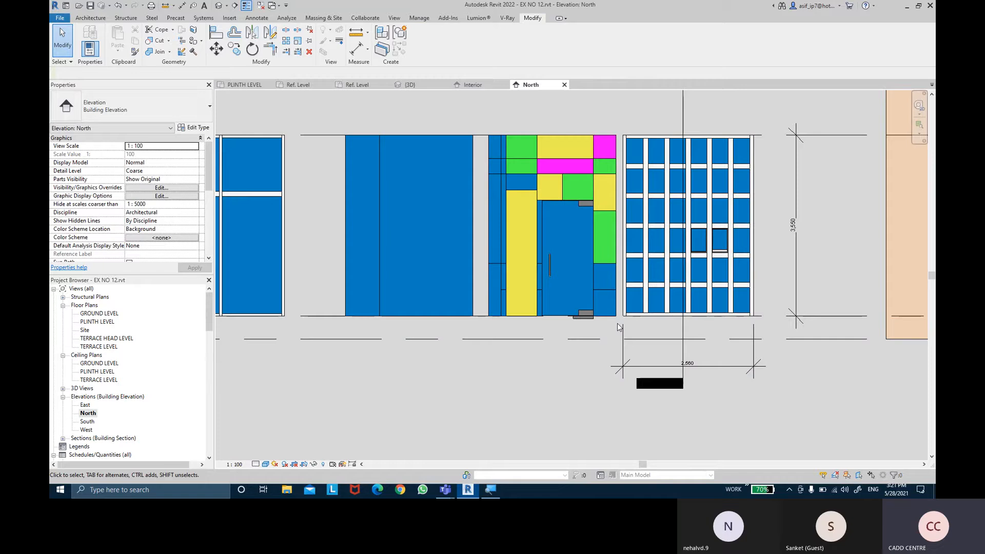
pyautogui.moveTo(572, 367); pyautogui.dragTo(575, 368, button='middle')
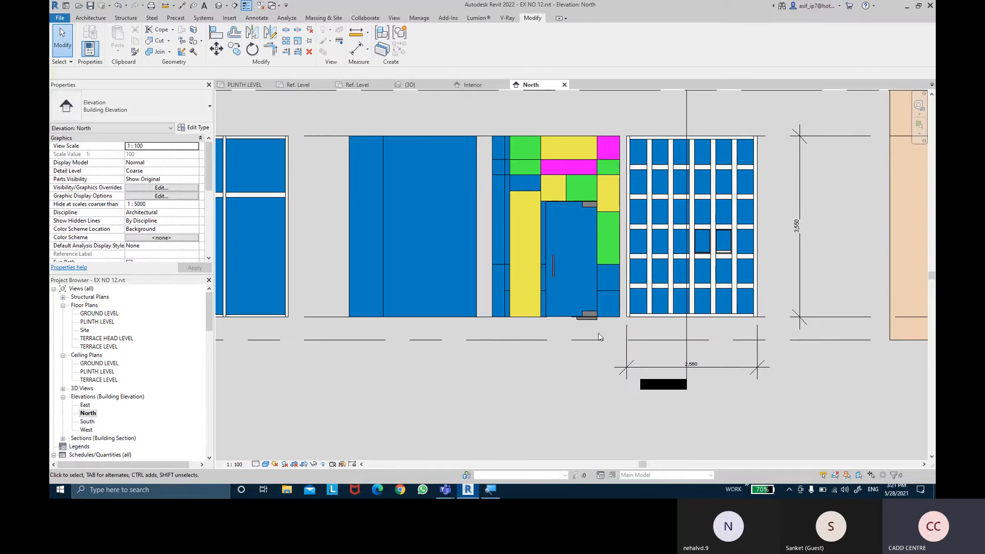
pyautogui.moveTo(600, 337); pyautogui.dragTo(607, 347, button='middle')
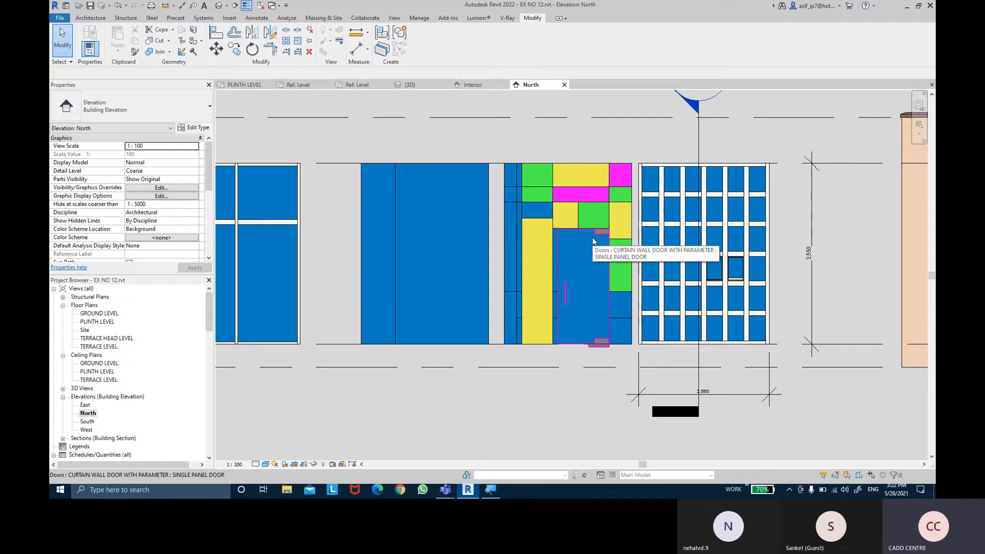
pyautogui.moveTo(435, 214); pyautogui.dragTo(455, 230, button='middle')
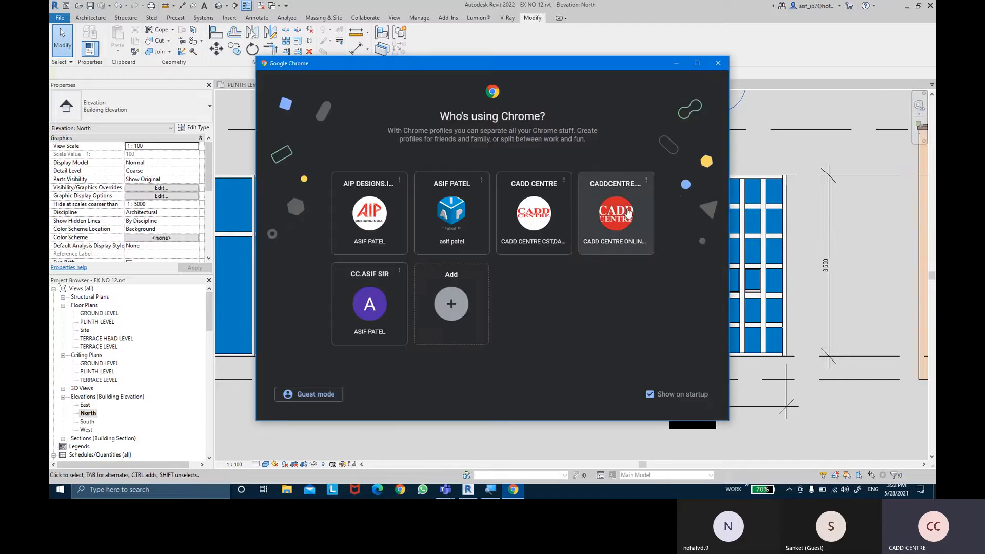
# - Switch to Chrome with the training centre's profile and search Google Images for "SPIDER FITS CURTAIN WALLS"
pyautogui.click(628, 212)
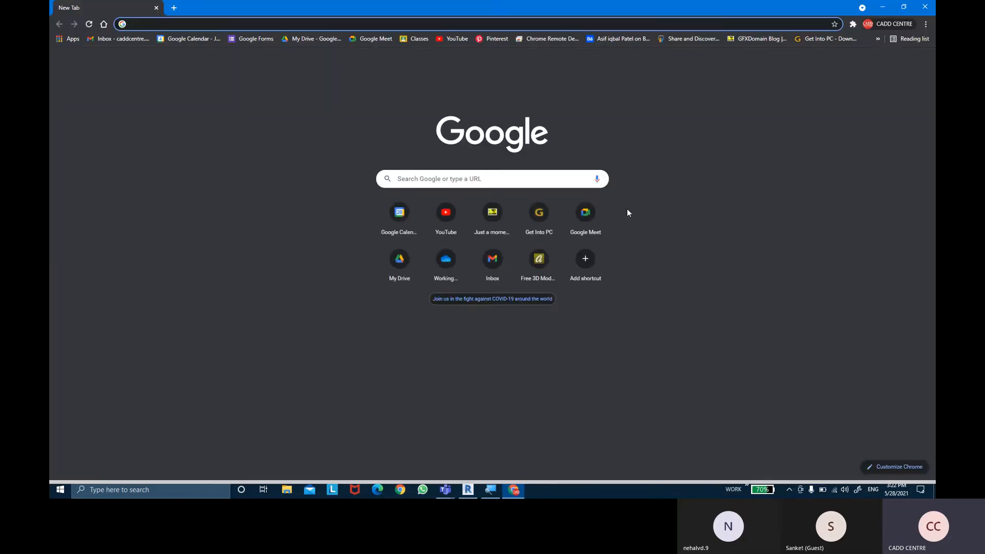
pyautogui.write('SPIDER FI')
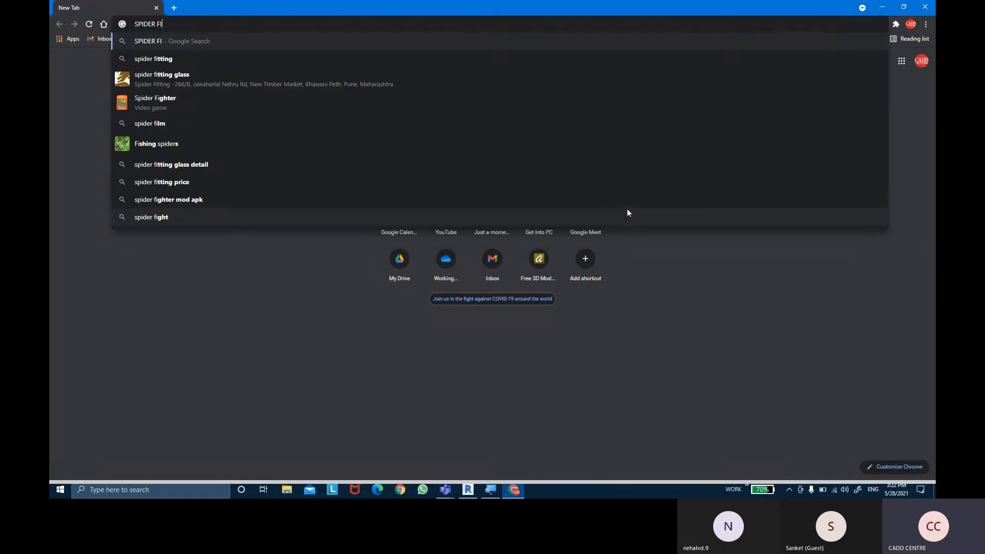
pyautogui.write('TS ')
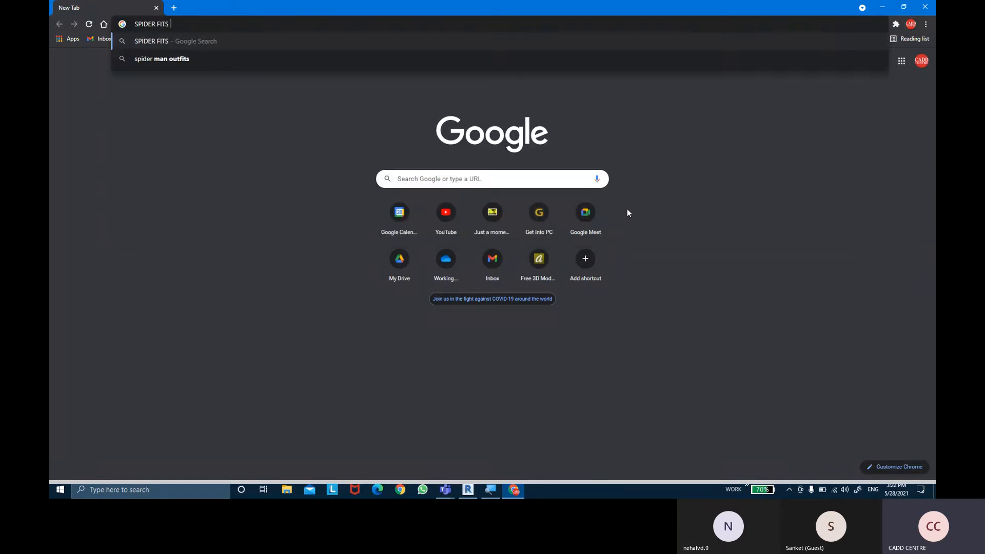
pyautogui.write('CURTAINS')
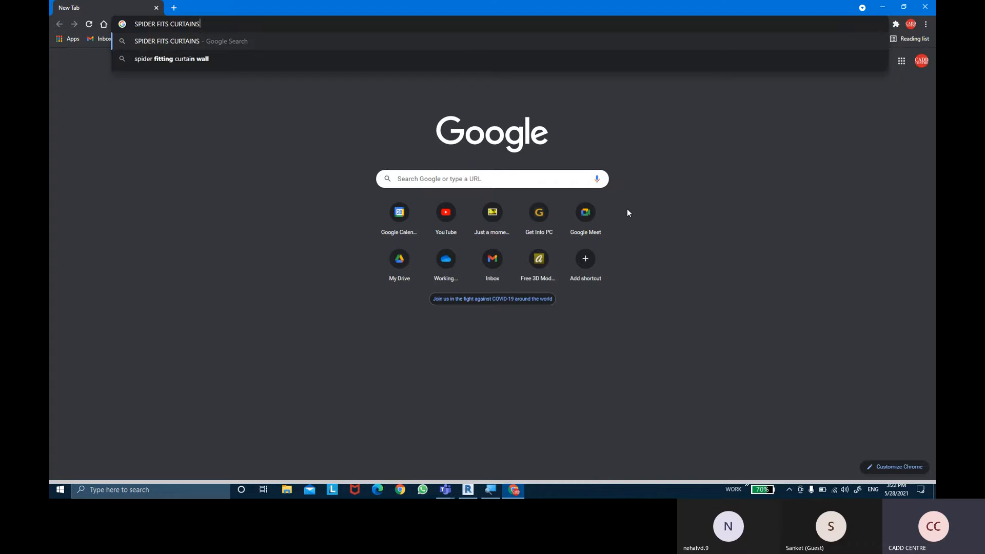
pyautogui.press('BackSpace')
pyautogui.write('WALLS')
pyautogui.press('Return')
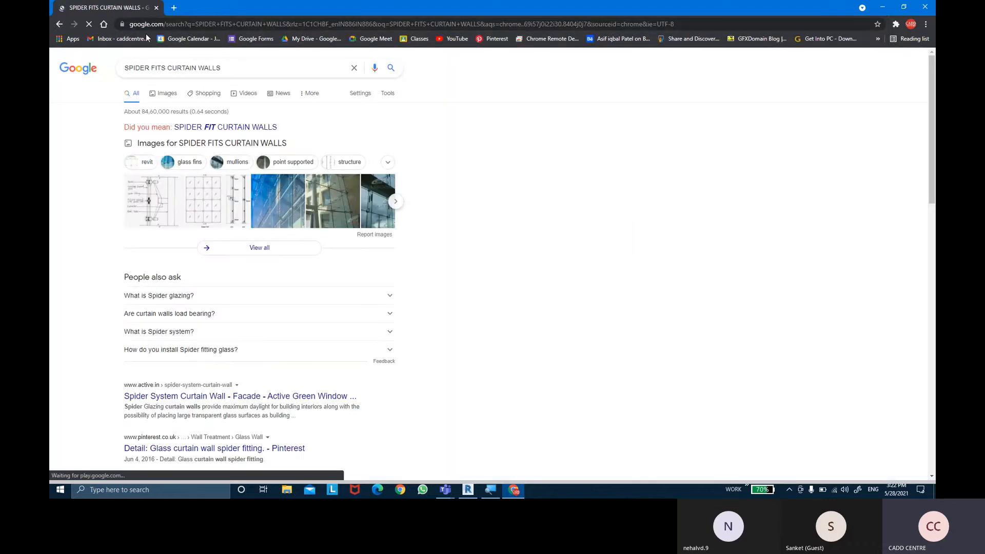
pyautogui.click(186, 144)
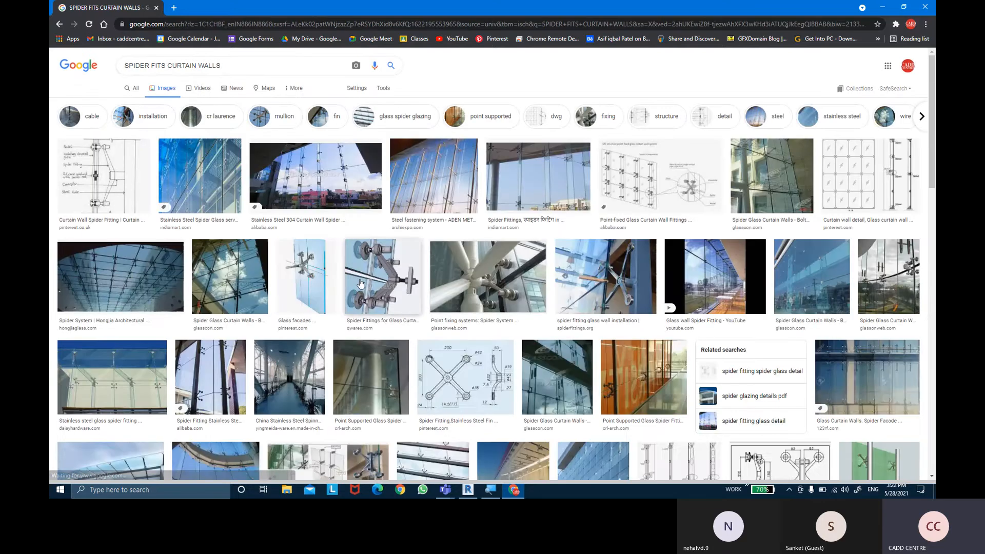
# - Examine image results of spider fittings on glass curtain walls, including the Qwares fittings, ArchiExpo fastening system, Glasscon glazing and 3D Warehouse spider glass
pyautogui.click(381, 277)
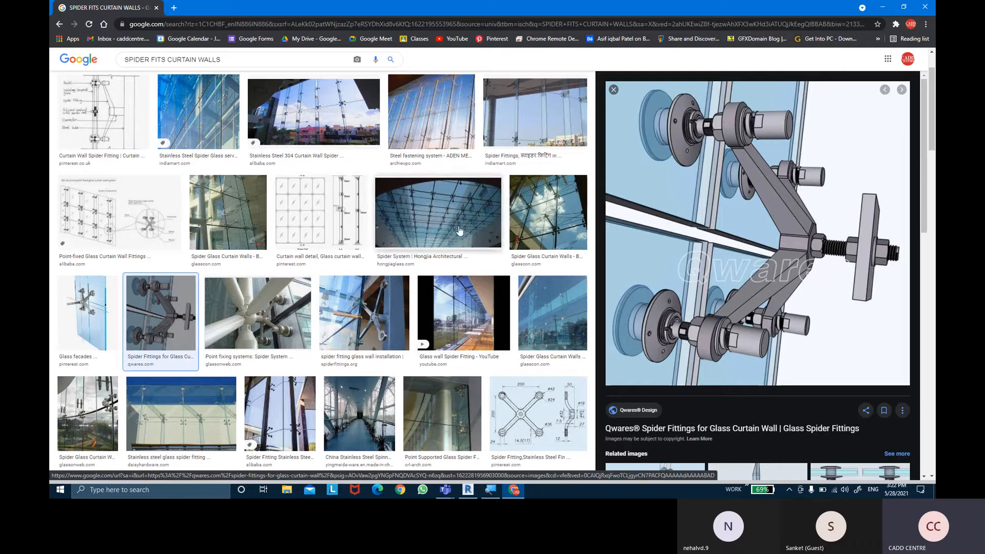
pyautogui.scroll(-5, 349, 279)
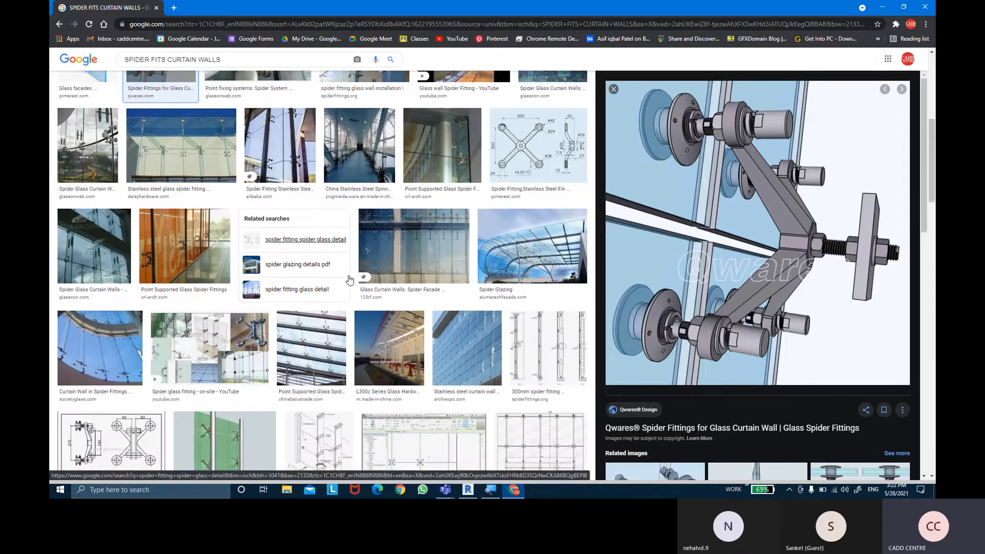
pyautogui.scroll(-2, 349, 279)
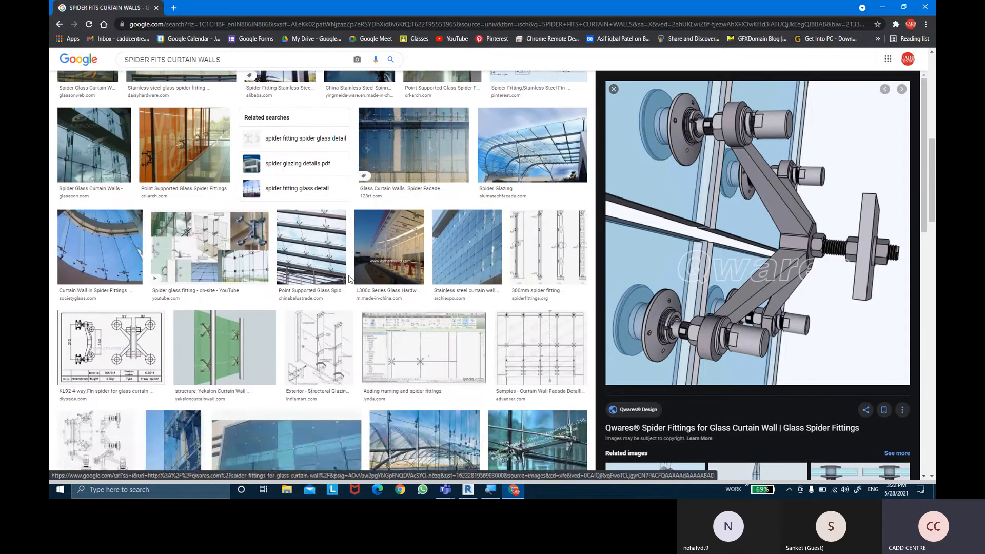
pyautogui.click(441, 268)
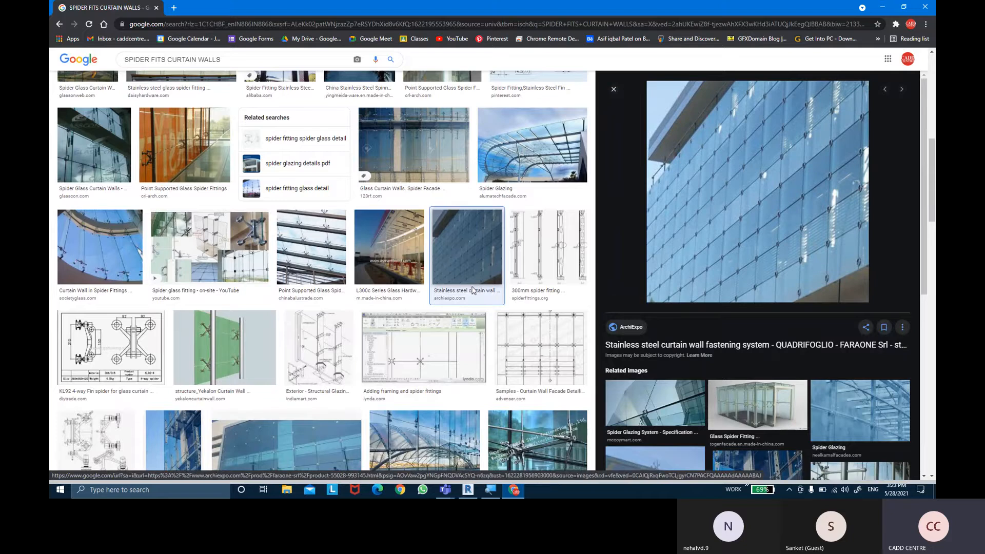
pyautogui.scroll(-4, 462, 282)
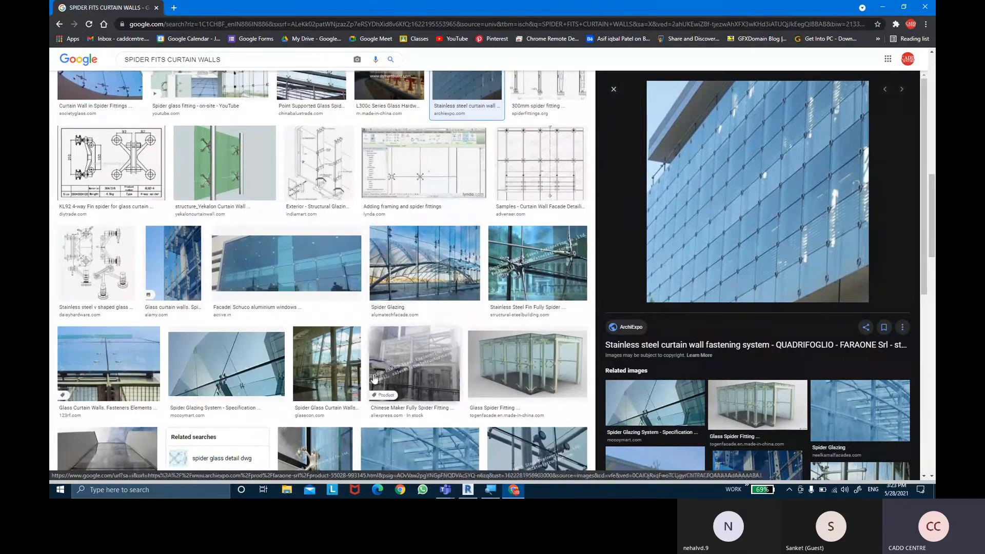
pyautogui.click(327, 365)
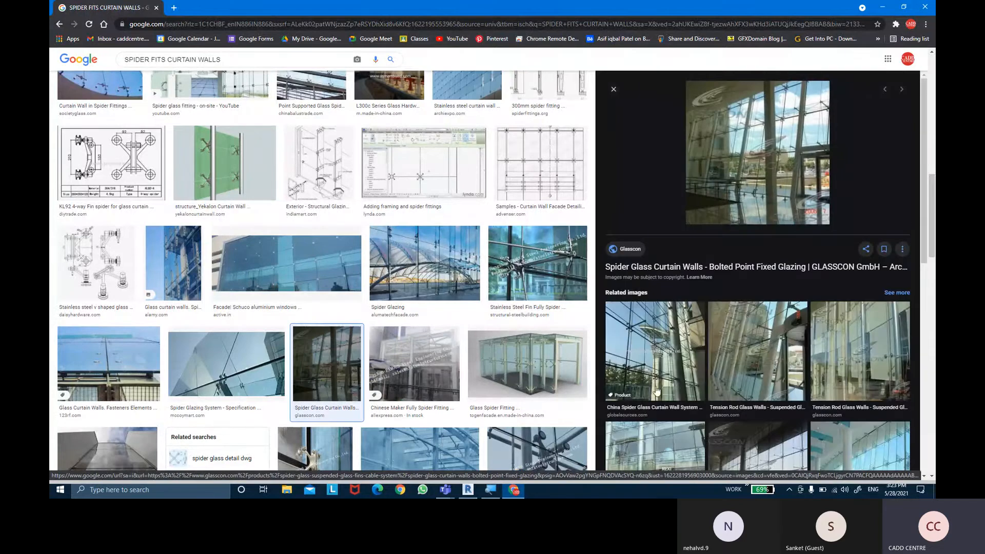
pyautogui.scroll(-2, 656, 367)
pyautogui.scroll(-3, 435, 427)
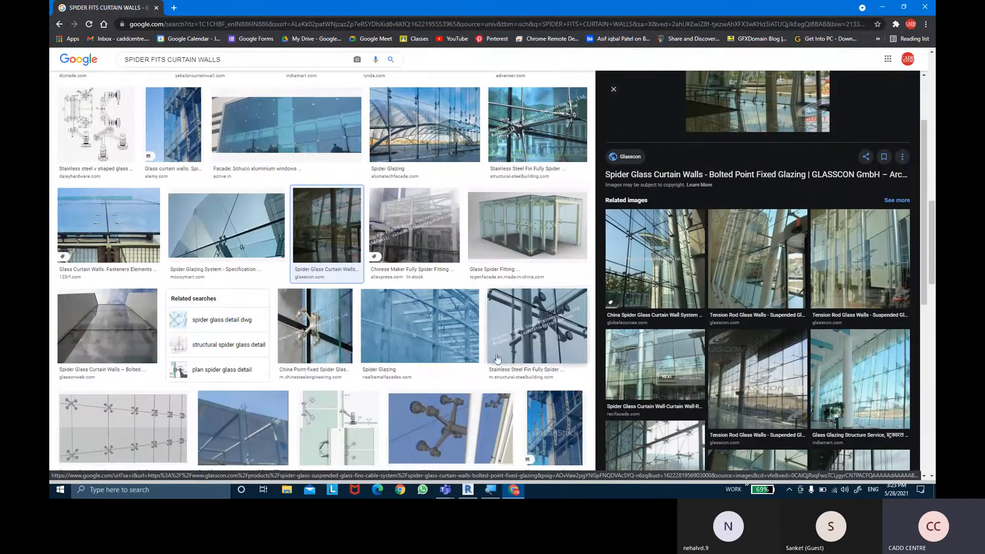
pyautogui.click(435, 427)
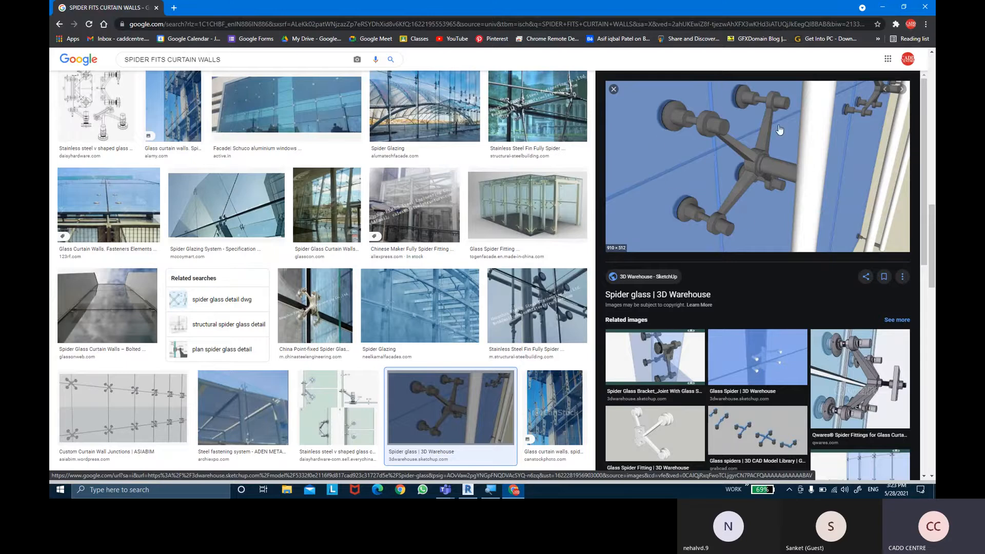
# - Save the 3D Warehouse spider glass image to the Desktop as large_thumbnail.jpg
pyautogui.rightClick(711, 152)
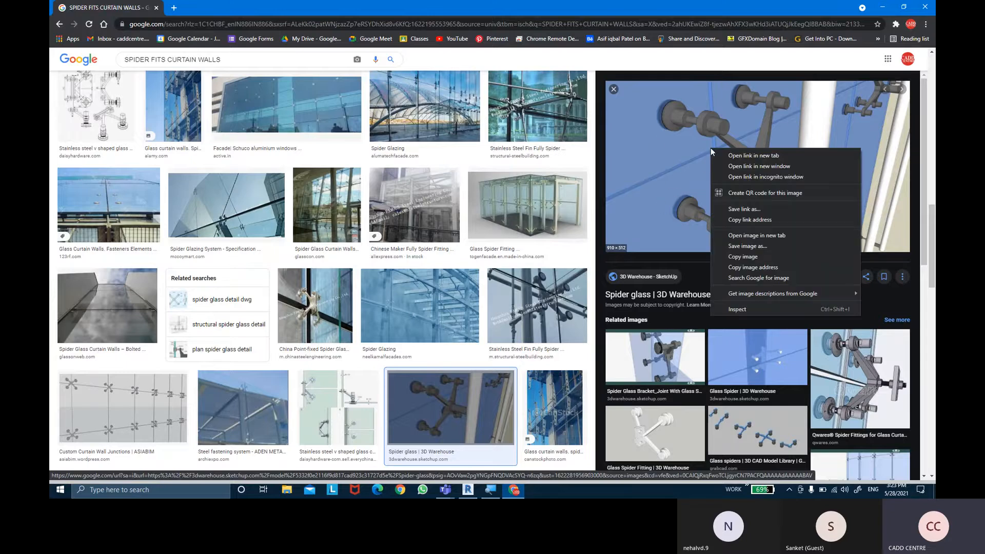
pyautogui.click(740, 256)
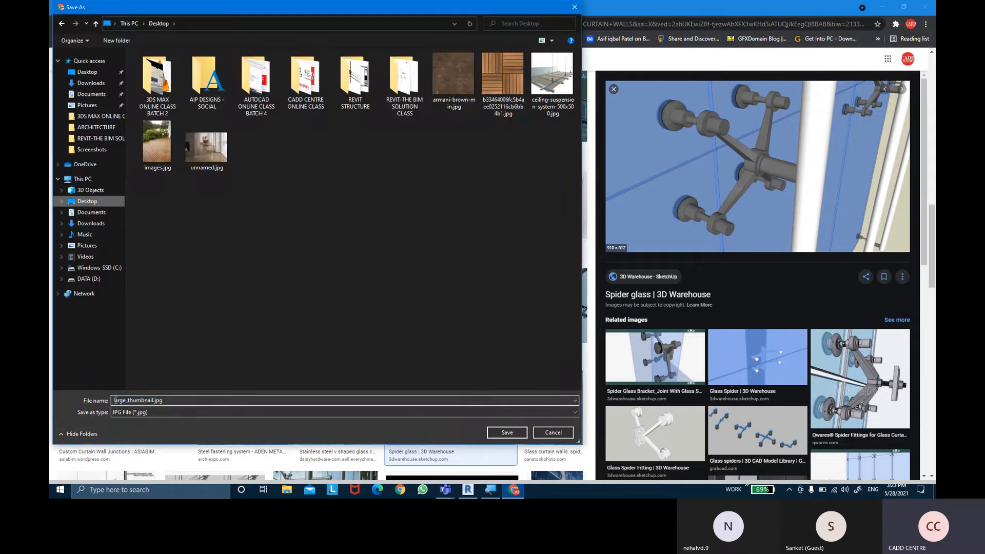
pyautogui.click(508, 433)
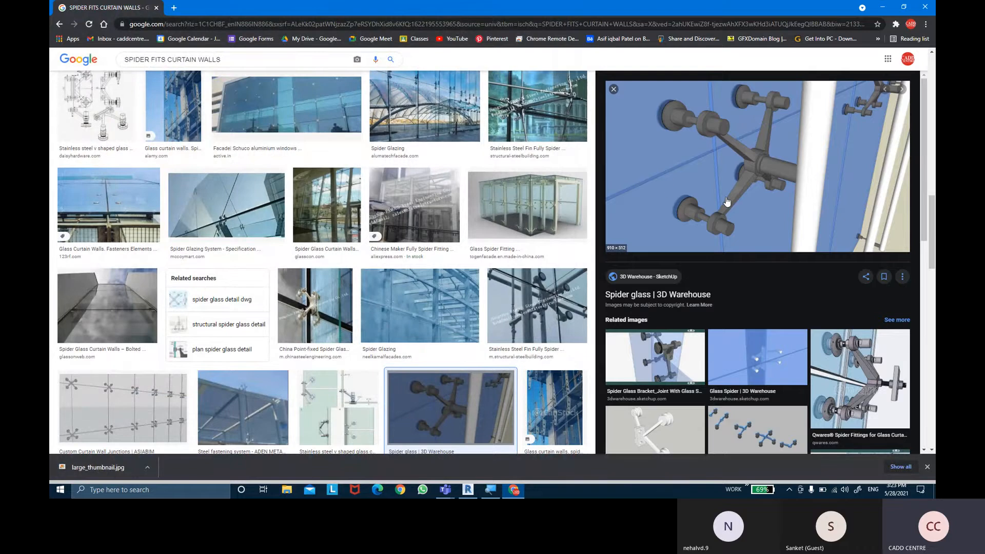
# - Save the ASIABIM Custom Curtain Wall Junctions image to the Desktop as cwj16.png
pyautogui.click(139, 411)
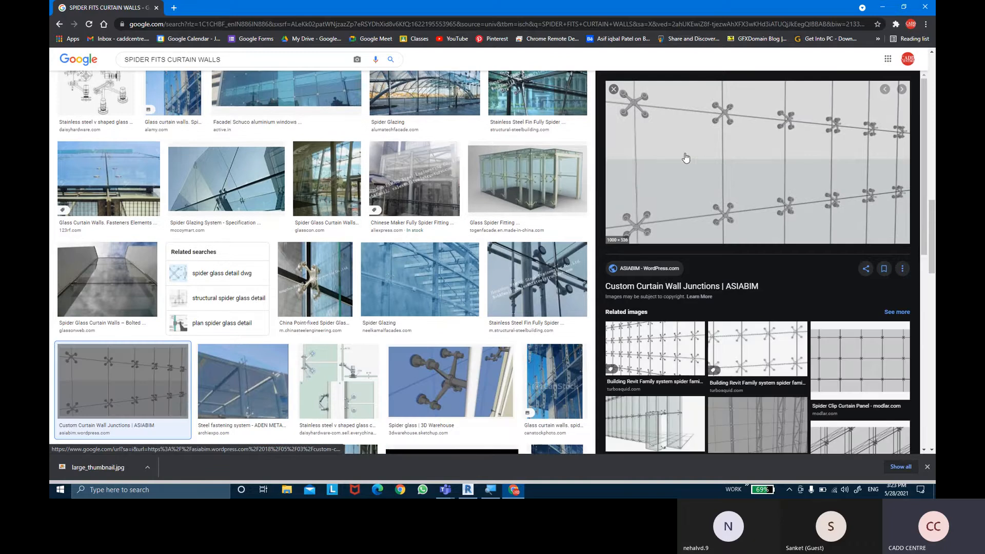
pyautogui.rightClick(716, 157)
pyautogui.click(755, 253)
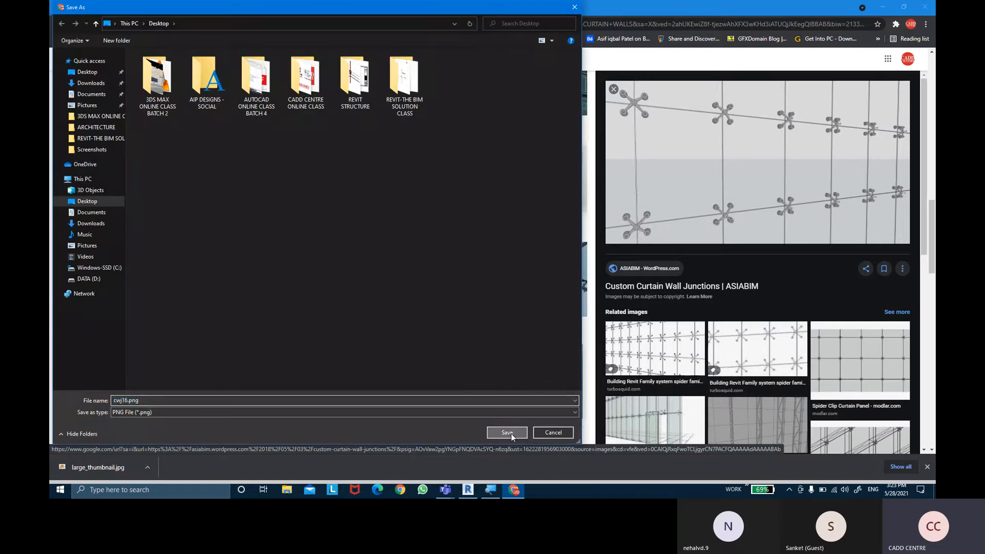
pyautogui.click(511, 434)
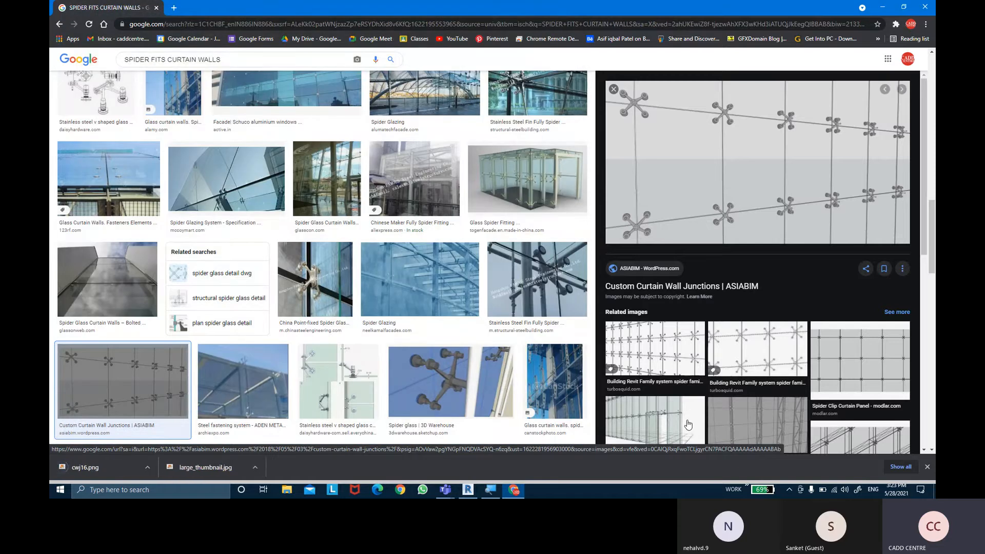
# - Find the TradeES exterior facade spider system among the related images and save its picture to the Desktop as Exterior-facade-low-cost-per-square.jpg
pyautogui.click(688, 425)
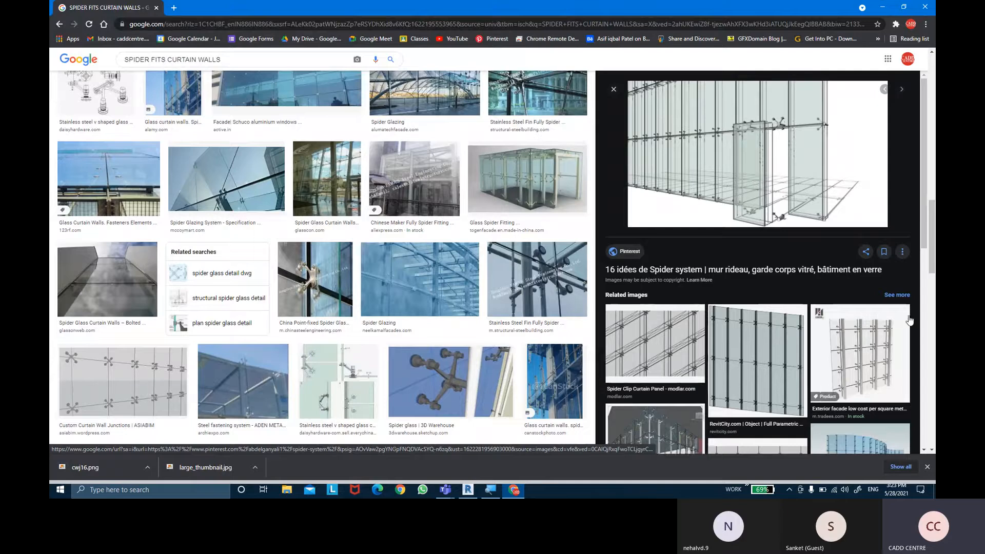
pyautogui.click(839, 383)
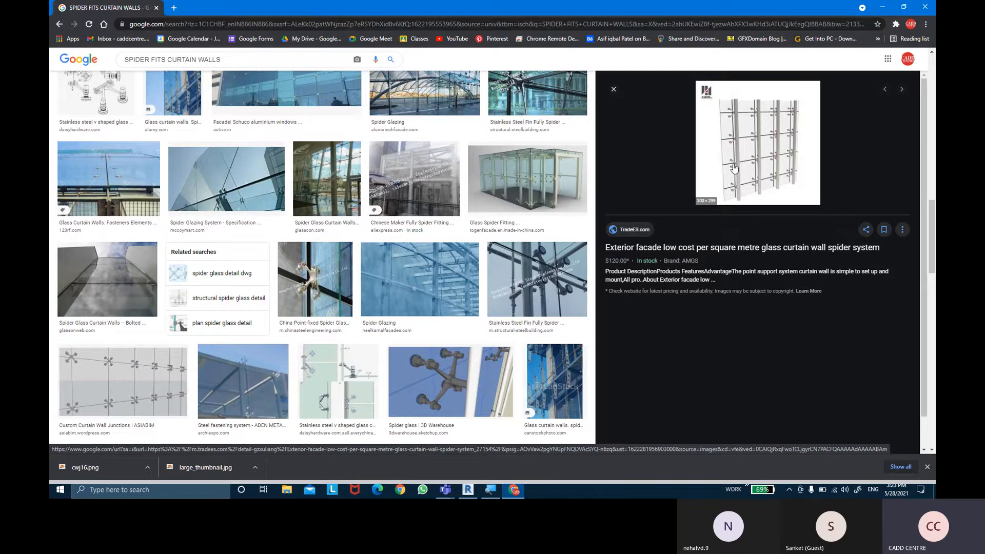
pyautogui.rightClick(757, 128)
pyautogui.click(789, 221)
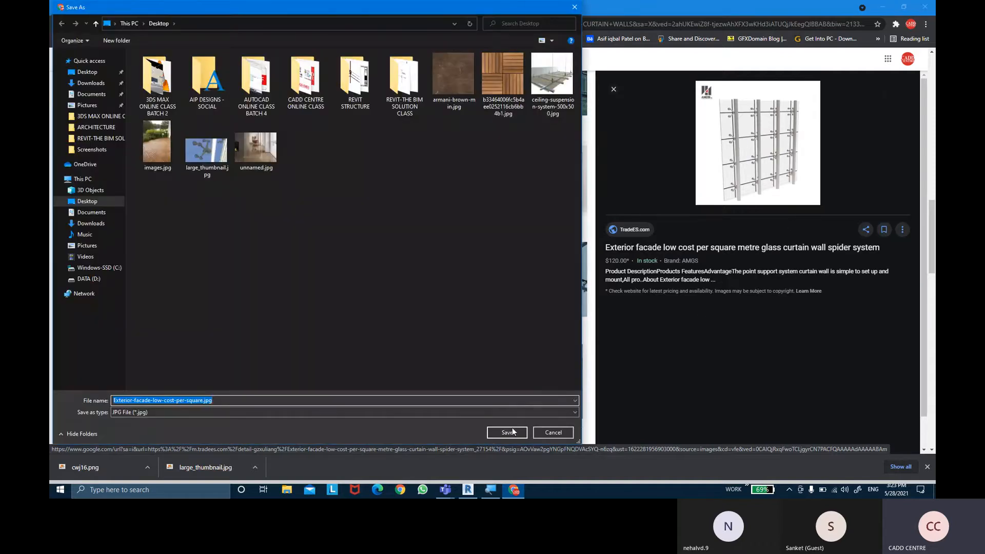
pyautogui.click(511, 431)
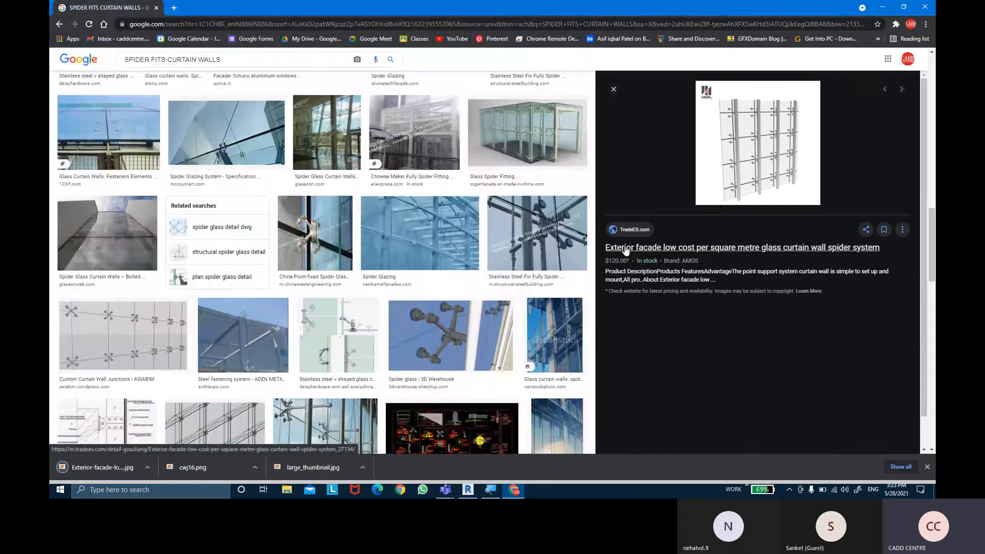
# - Save the Faraone spider glass curtain wall image from Archinect to the Desktop as a JPG
pyautogui.scroll(-1, 625, 251)
pyautogui.scroll(-3, 357, 307)
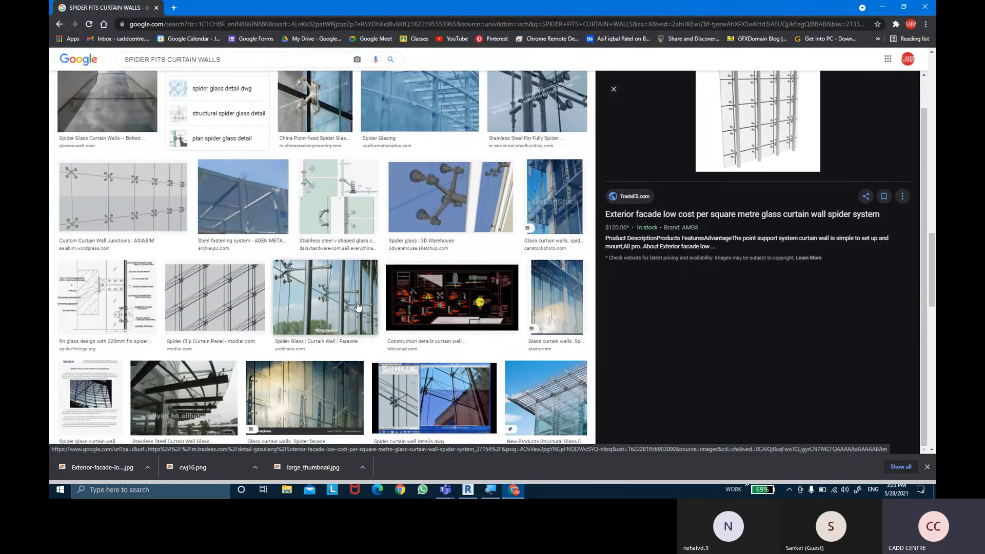
pyautogui.scroll(-2, 358, 307)
pyautogui.click(350, 213)
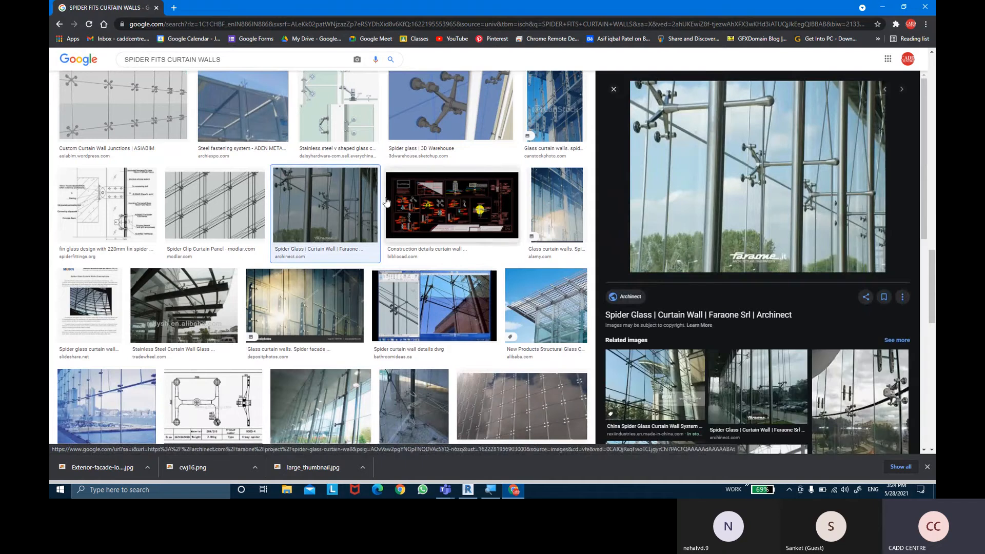
pyautogui.scroll(-1, 403, 195)
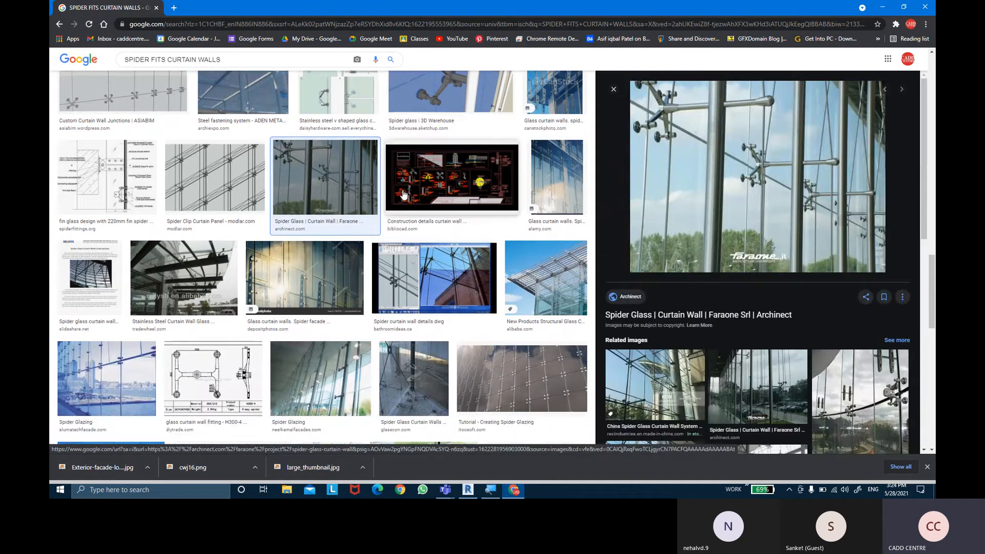
pyautogui.scroll(-1, 404, 195)
pyautogui.rightClick(717, 135)
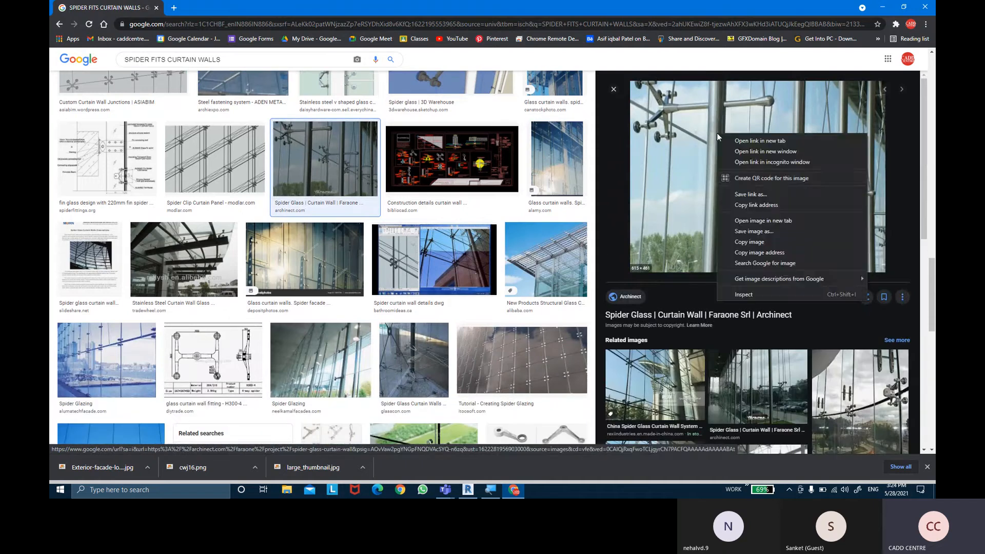
pyautogui.click(747, 231)
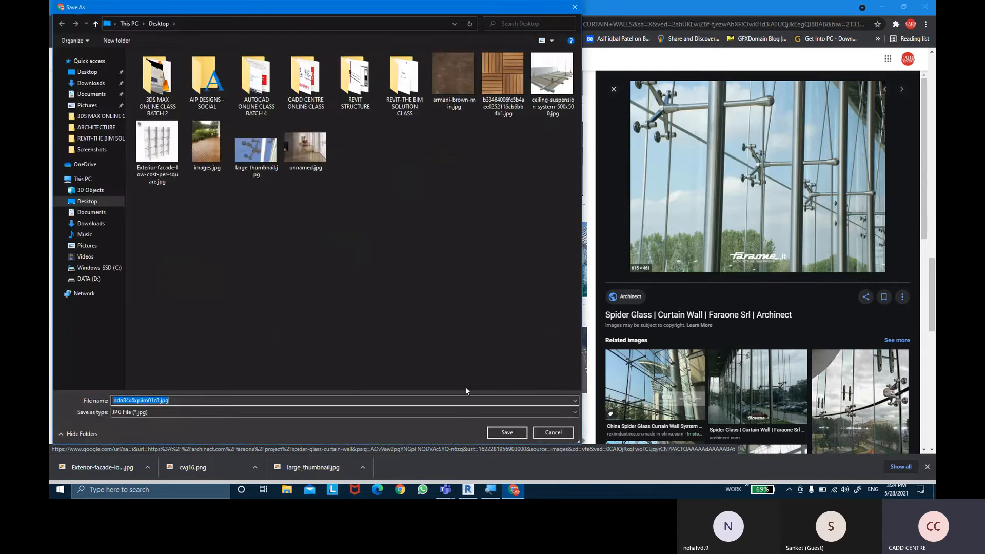
pyautogui.click(506, 433)
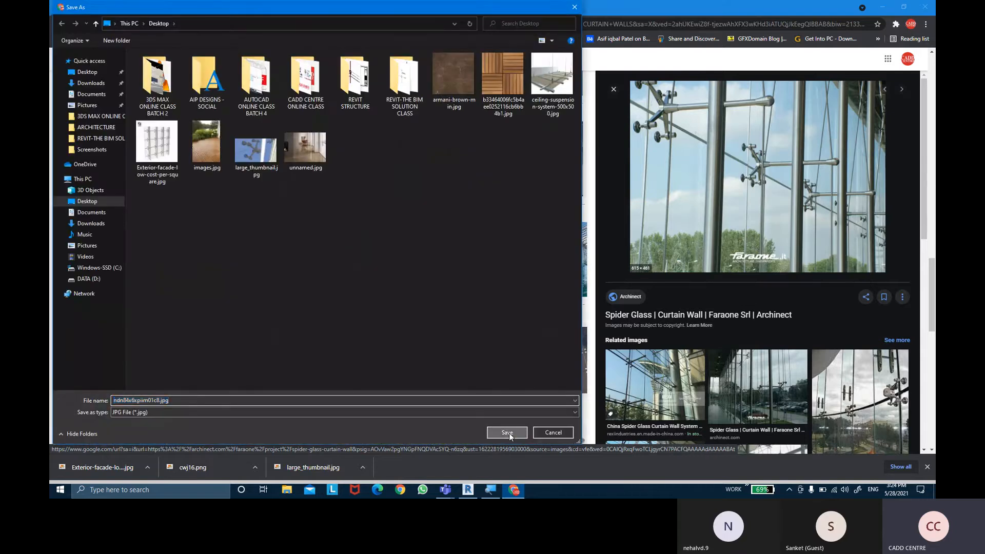
# - Find the Qwares FH4 glass fin spider image and open its source page in a new browser tab
pyautogui.scroll(-3, 444, 258)
pyautogui.scroll(-3, 444, 259)
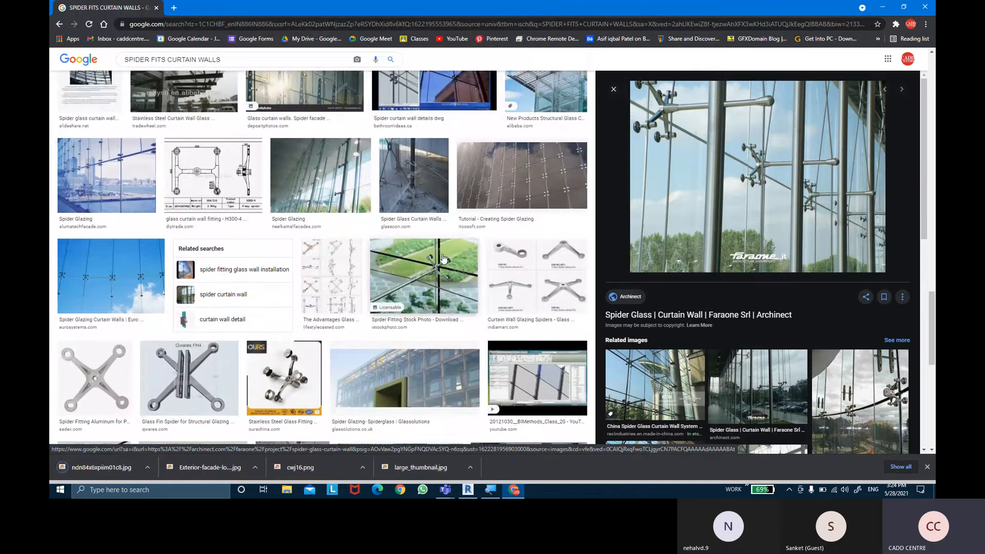
pyautogui.click(189, 331)
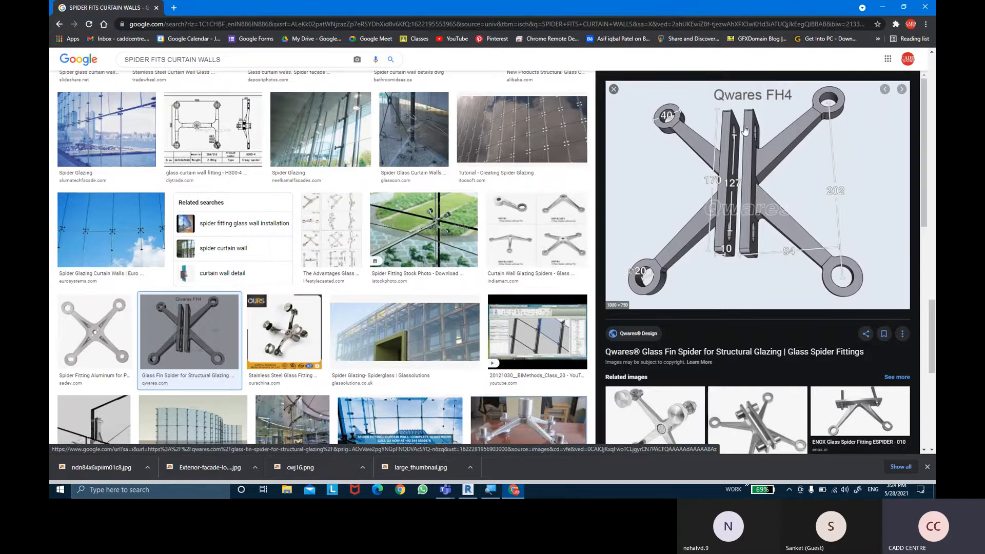
pyautogui.scroll(-4, 744, 141)
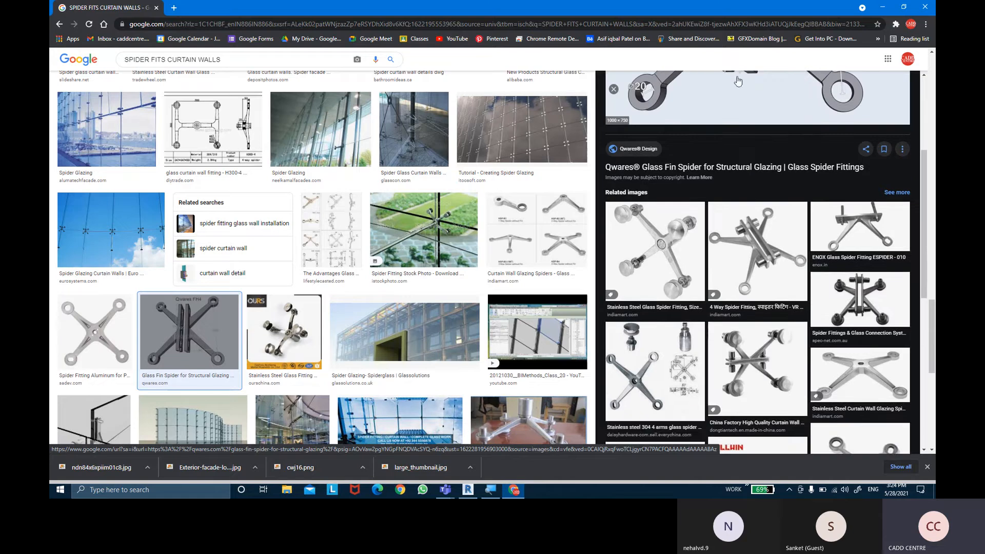
pyautogui.scroll(2, 715, 128)
pyautogui.click(742, 128)
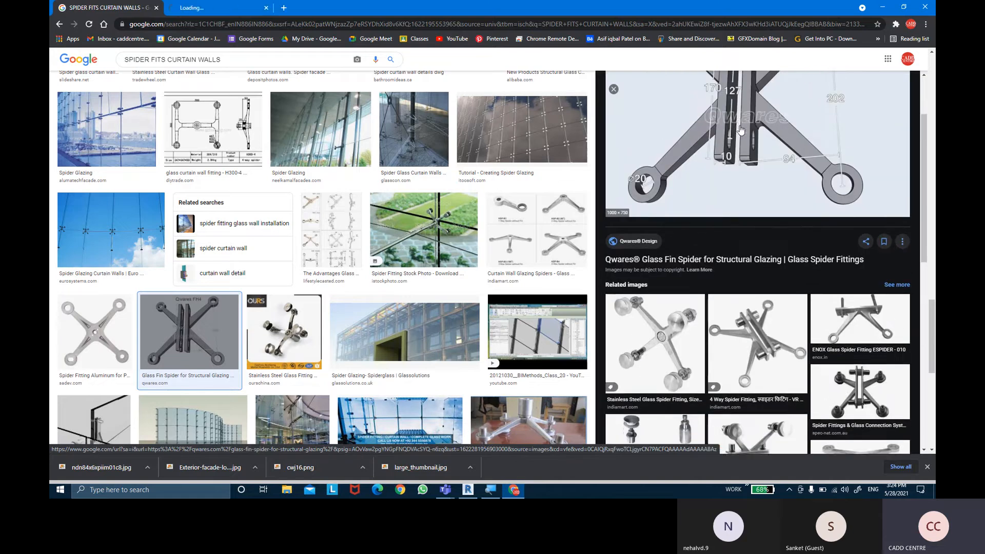
pyautogui.scroll(1, 741, 149)
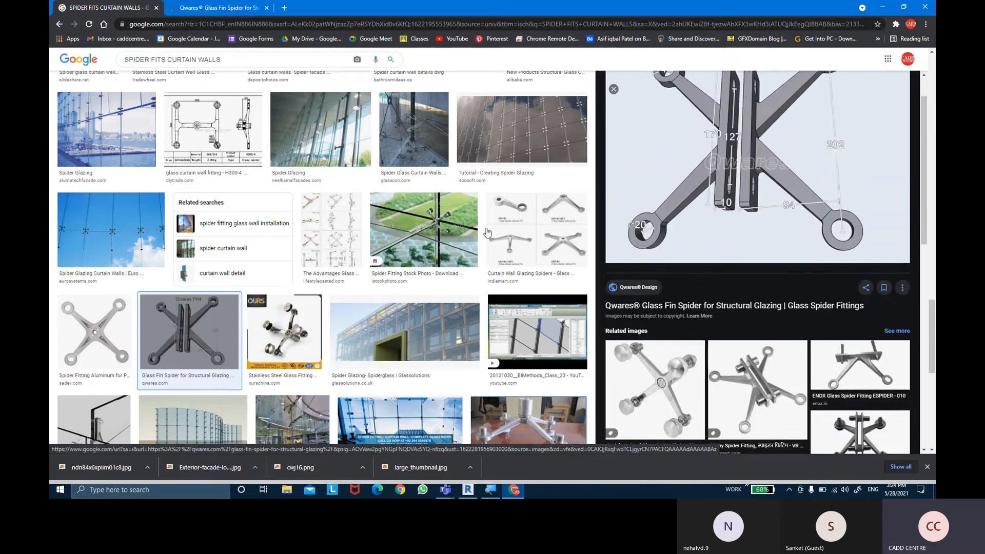
# - Examine further spider fitting results, including the Alibaba Factory Supply Spider Clamps for point-fixed glass walls
pyautogui.scroll(-1, 343, 295)
pyautogui.scroll(-3, 343, 295)
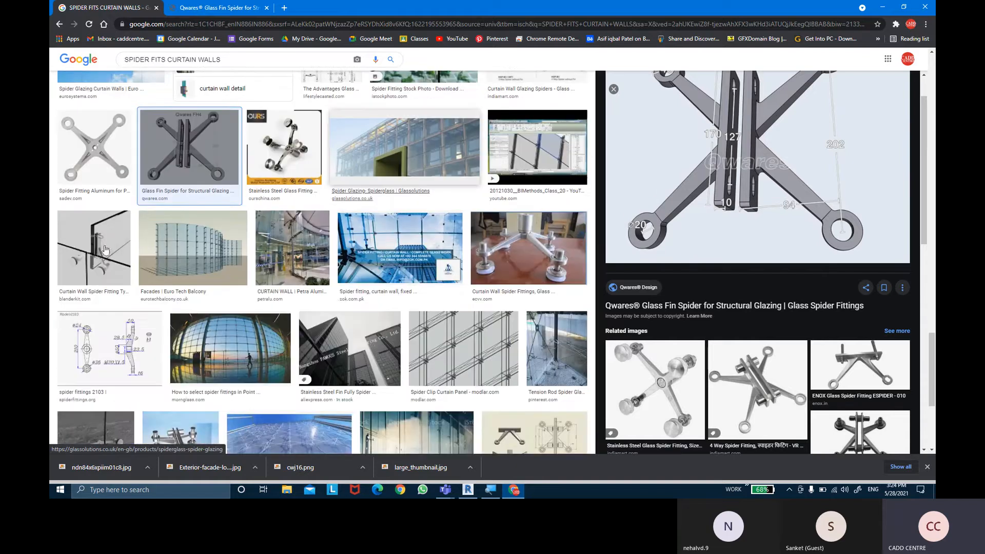
pyautogui.scroll(-3, 454, 206)
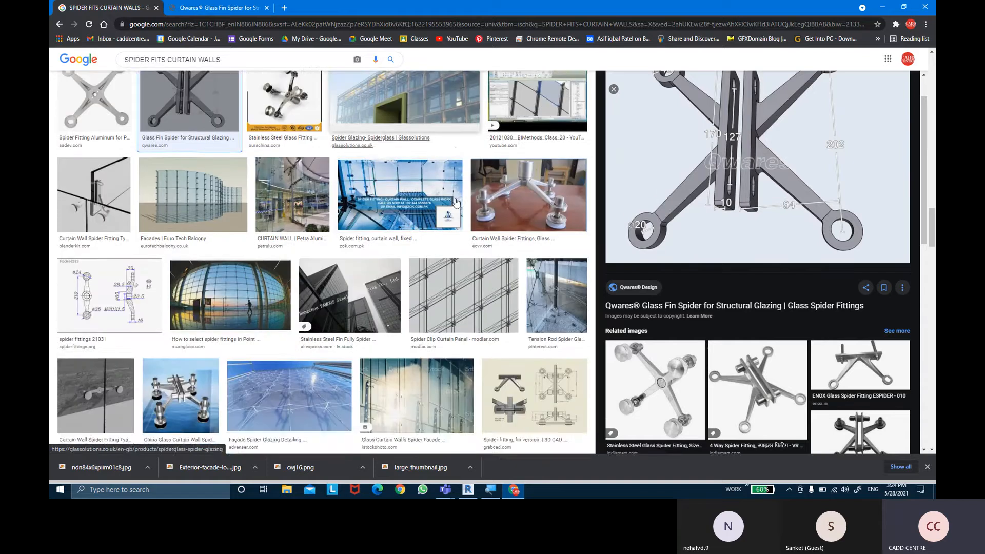
pyautogui.scroll(-2, 455, 206)
pyautogui.click(303, 318)
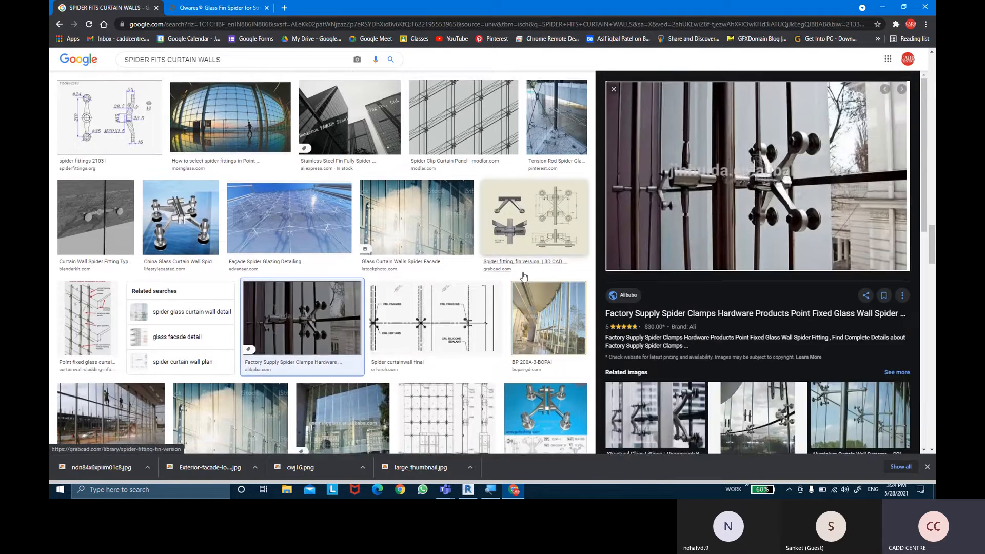
pyautogui.scroll(-2, 524, 272)
pyautogui.scroll(-5, 523, 277)
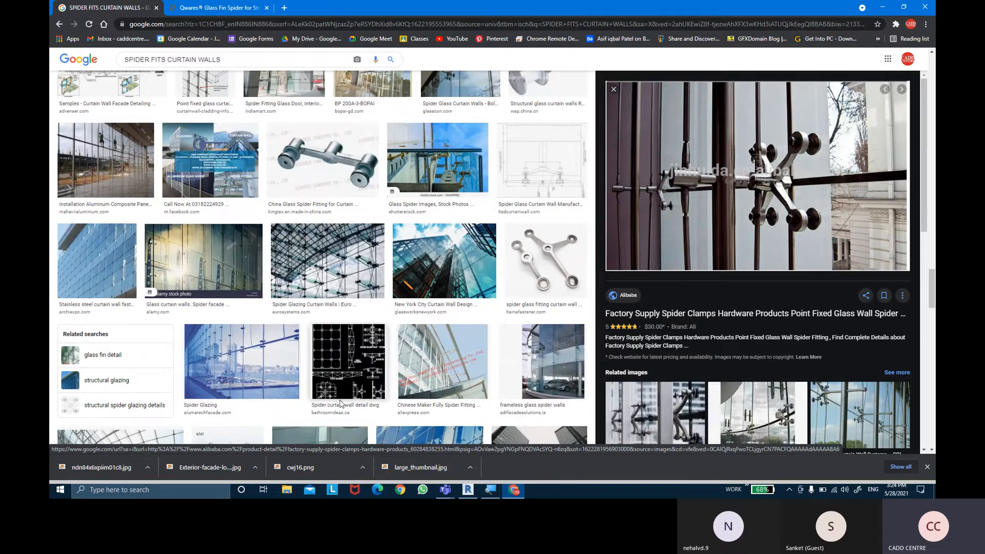
# - Examine the Alumatech spider glazing image and related examples, including the IndiaMART frameless glazing and fittings and the Hijazi glass hardware
pyautogui.click(241, 361)
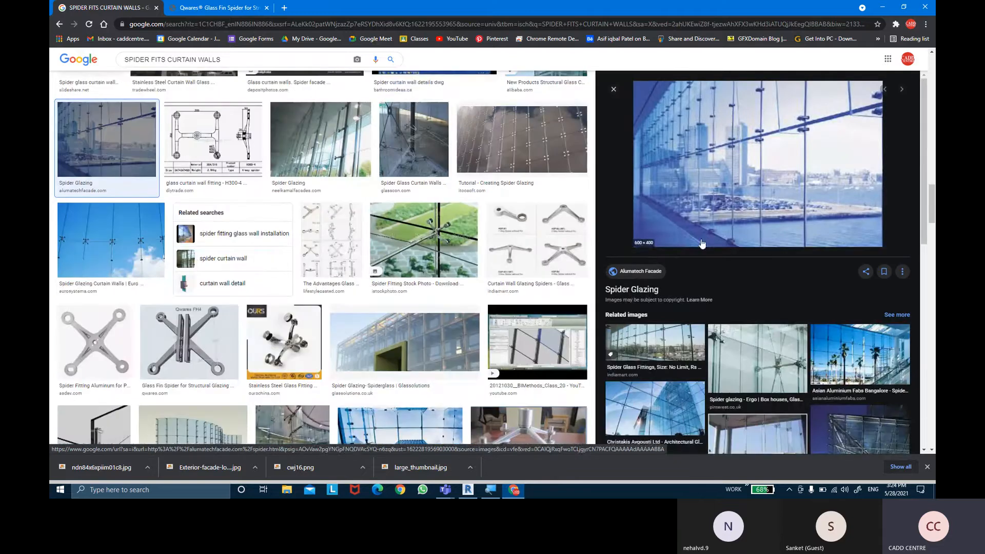
pyautogui.scroll(-1, 336, 301)
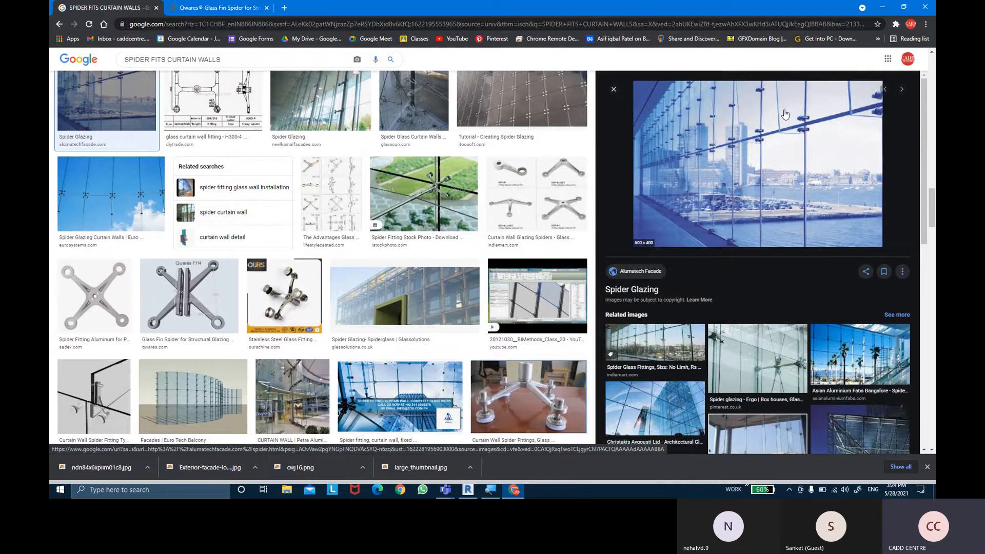
pyautogui.scroll(-5, 684, 299)
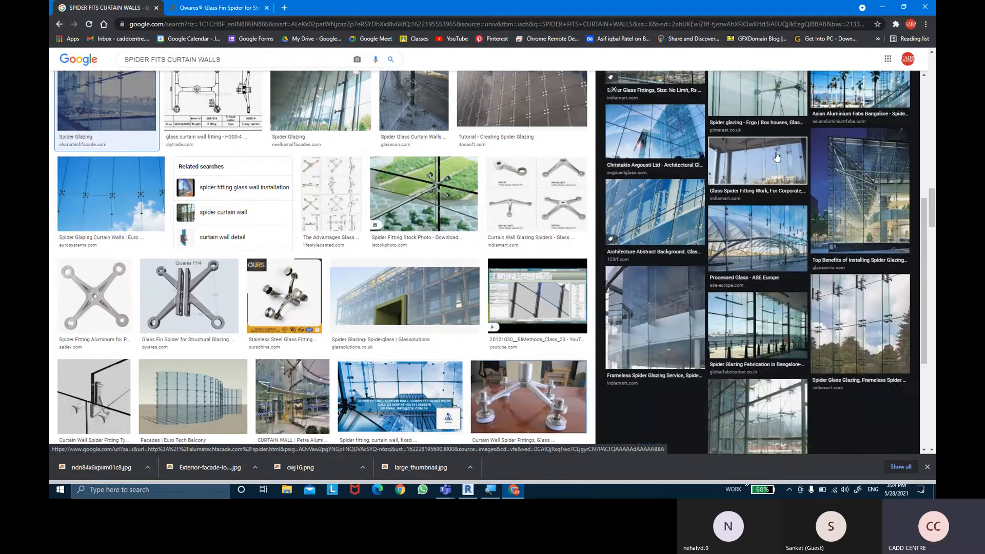
pyautogui.click(684, 299)
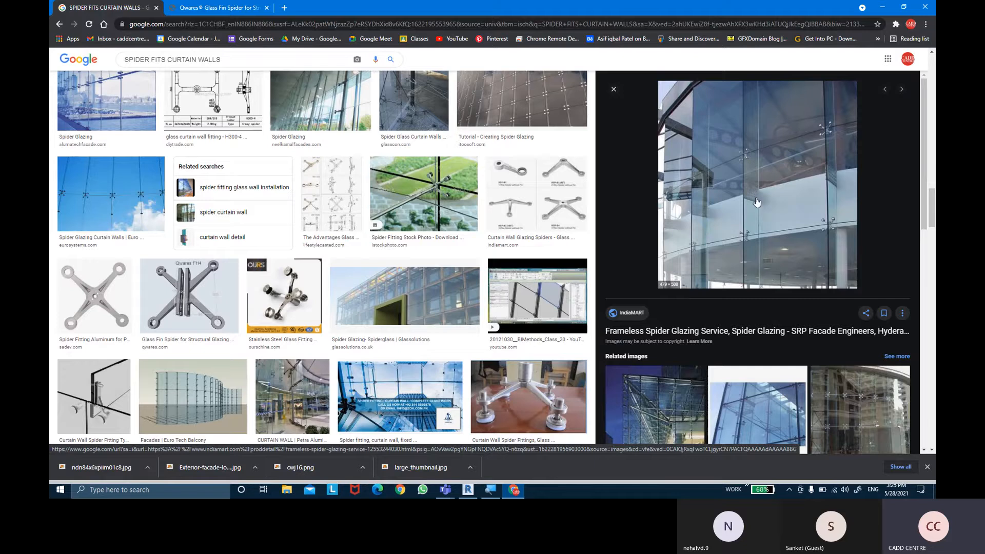
pyautogui.scroll(-4, 765, 219)
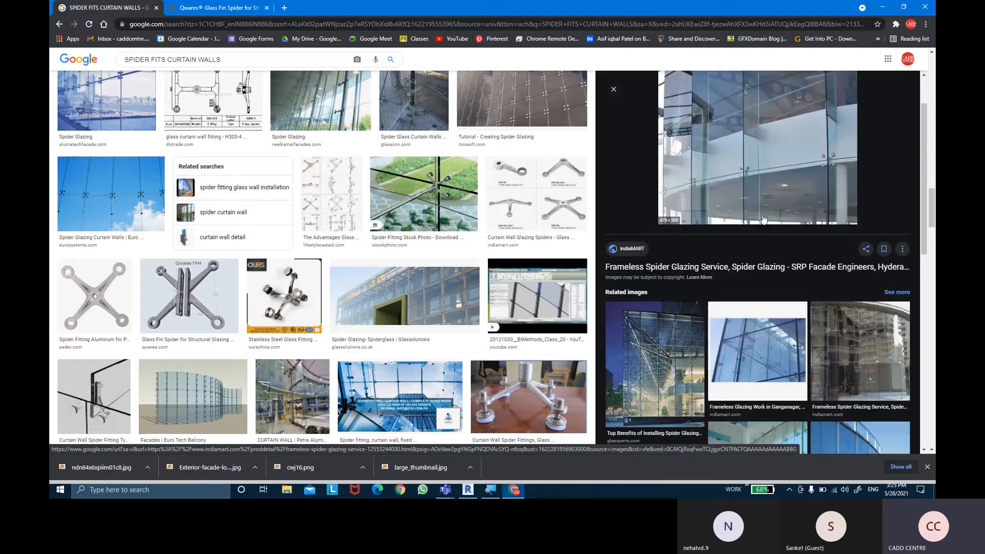
pyautogui.scroll(-3, 764, 220)
pyautogui.click(736, 89)
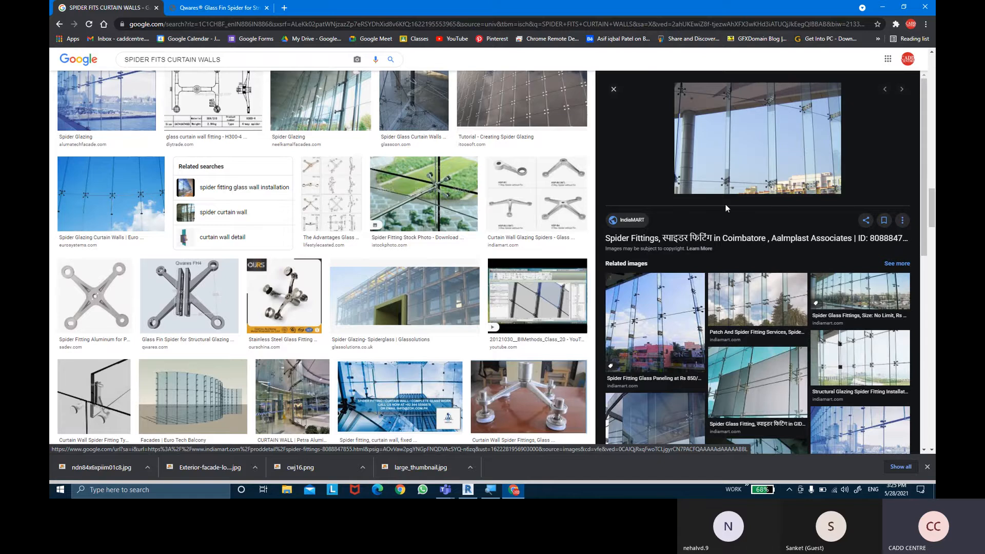
pyautogui.click(735, 356)
pyautogui.scroll(-4, 825, 319)
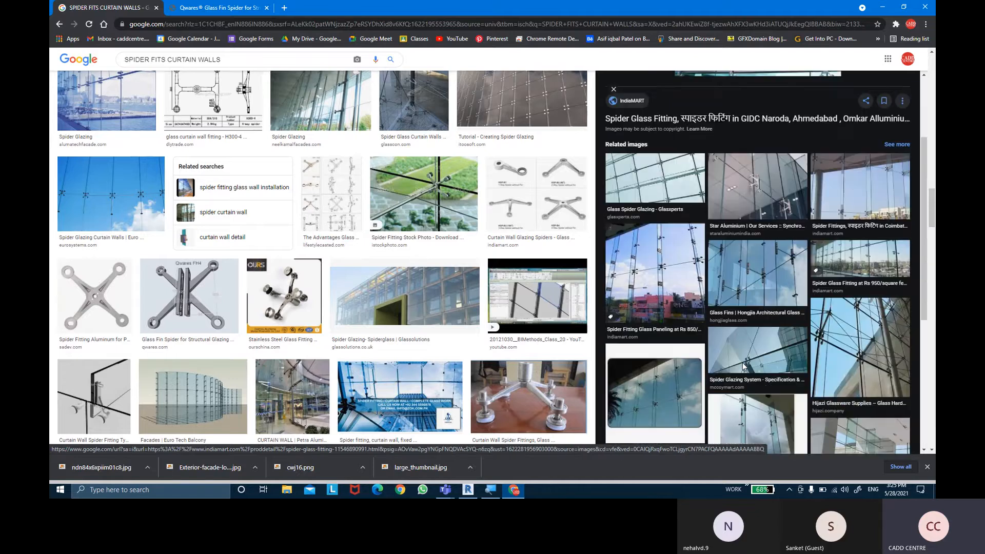
pyautogui.click(825, 320)
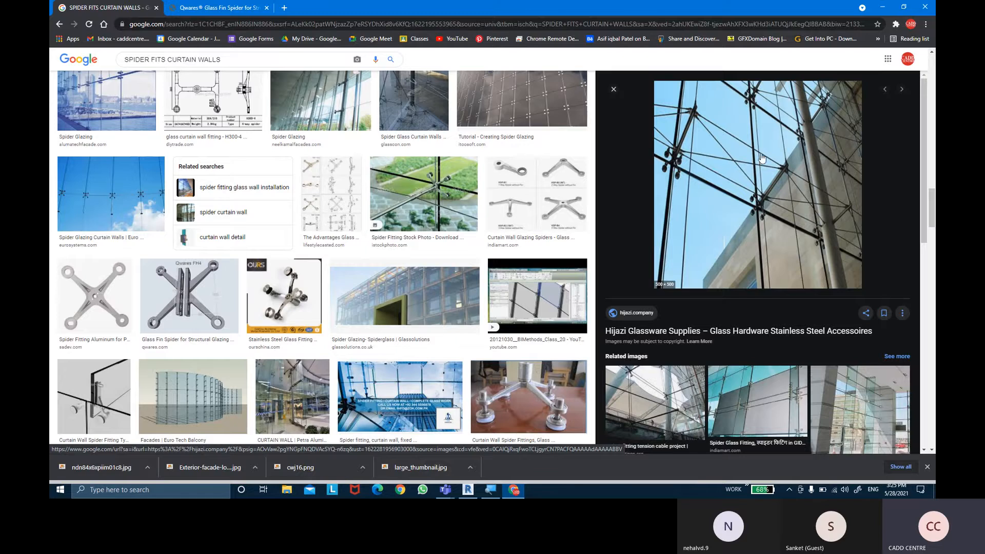
pyautogui.scroll(-1, 298, 291)
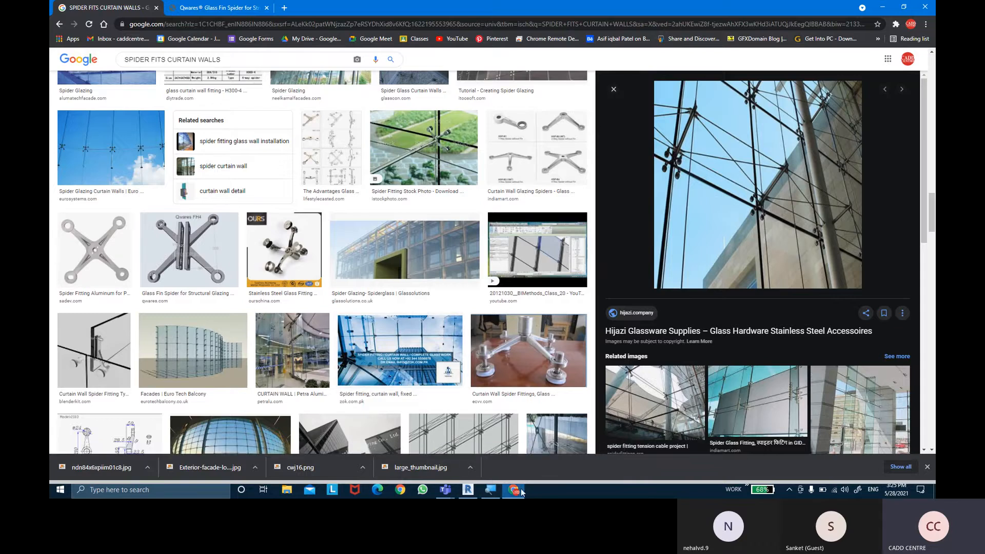
# - Open revitcity.com in a new browser tab
pyautogui.click(286, 9)
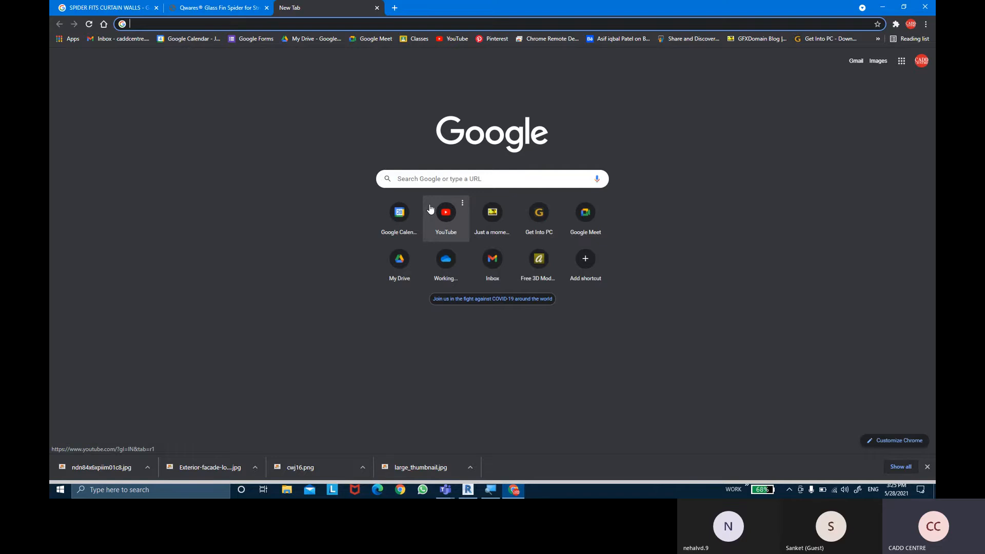
pyautogui.write('re')
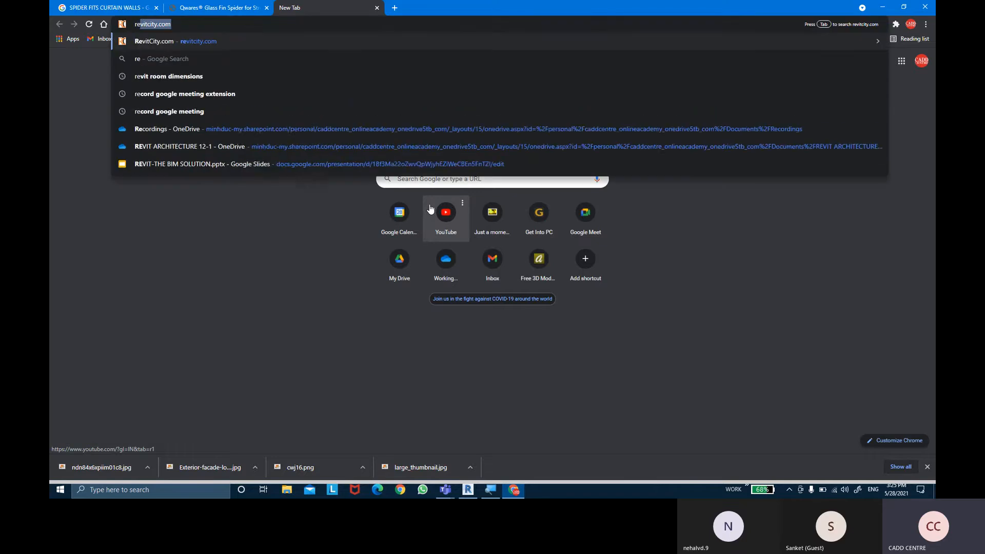
pyautogui.write('vitcity')
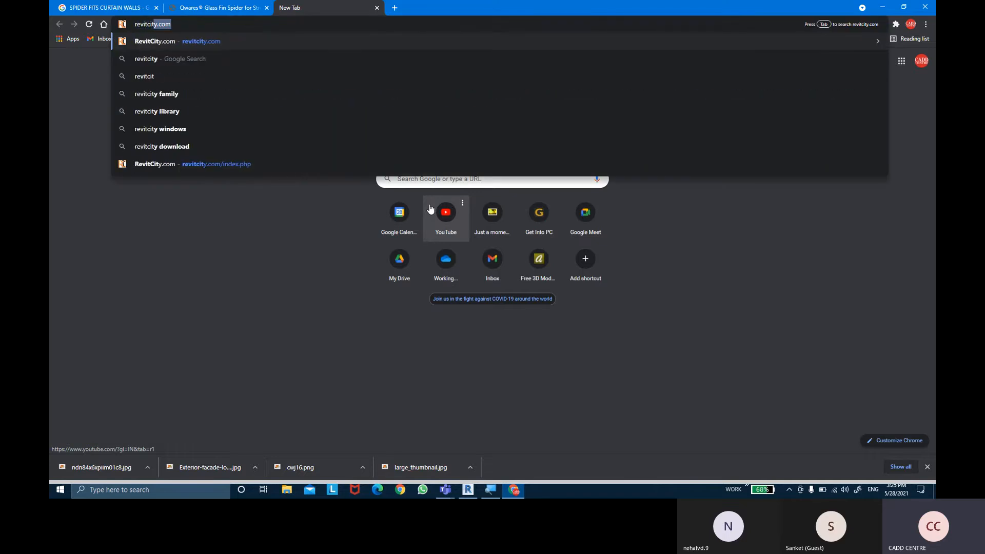
pyautogui.write('.com')
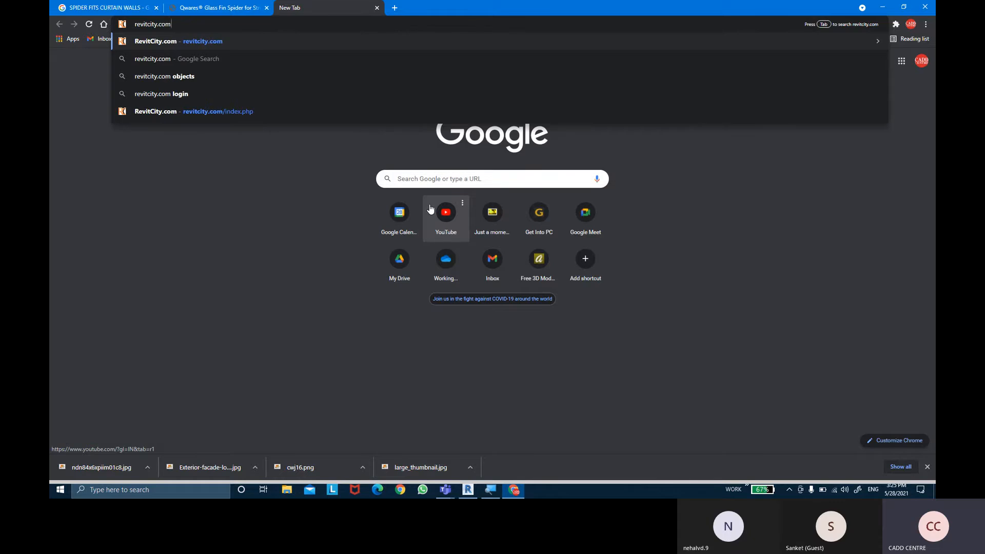
pyautogui.press('Return')
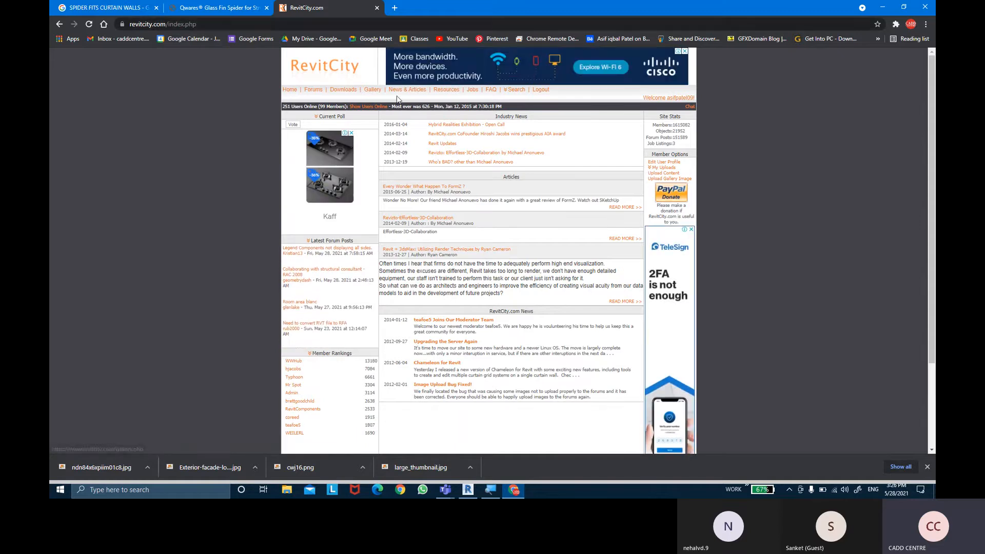
# - Search the Downloads area of RevitCity for "spider fits"
pyautogui.click(515, 96)
pyautogui.click(518, 98)
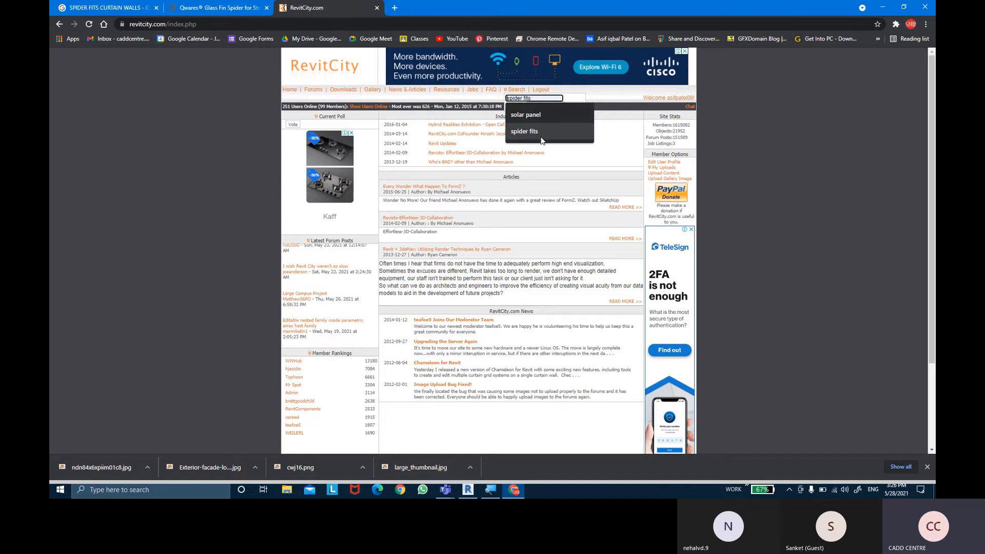
pyautogui.click(525, 131)
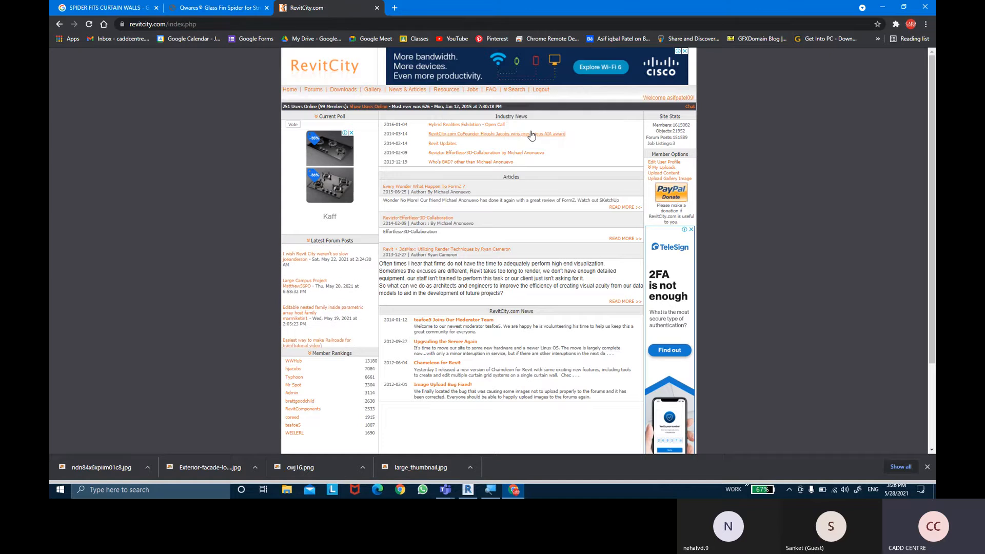
pyautogui.click(528, 98)
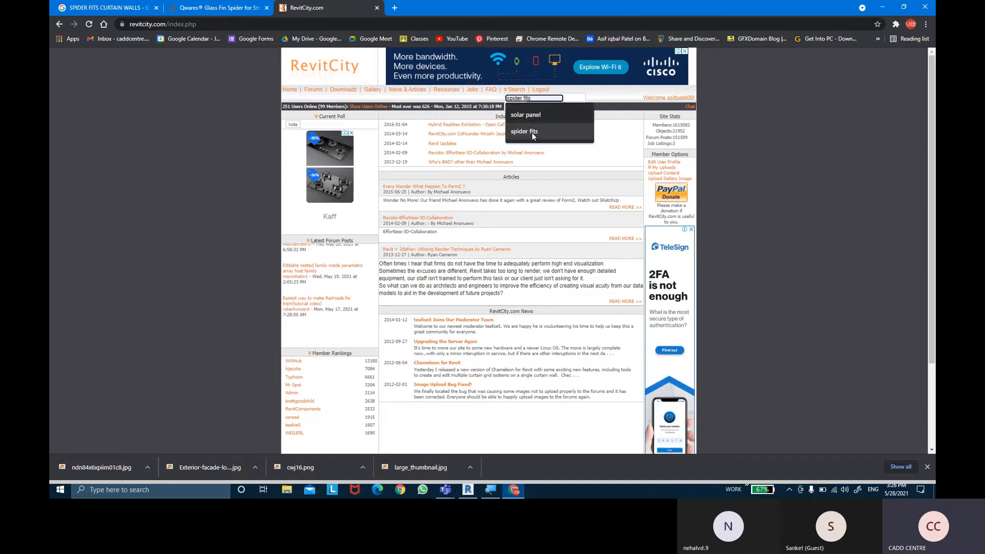
pyautogui.click(524, 132)
pyautogui.click(574, 106)
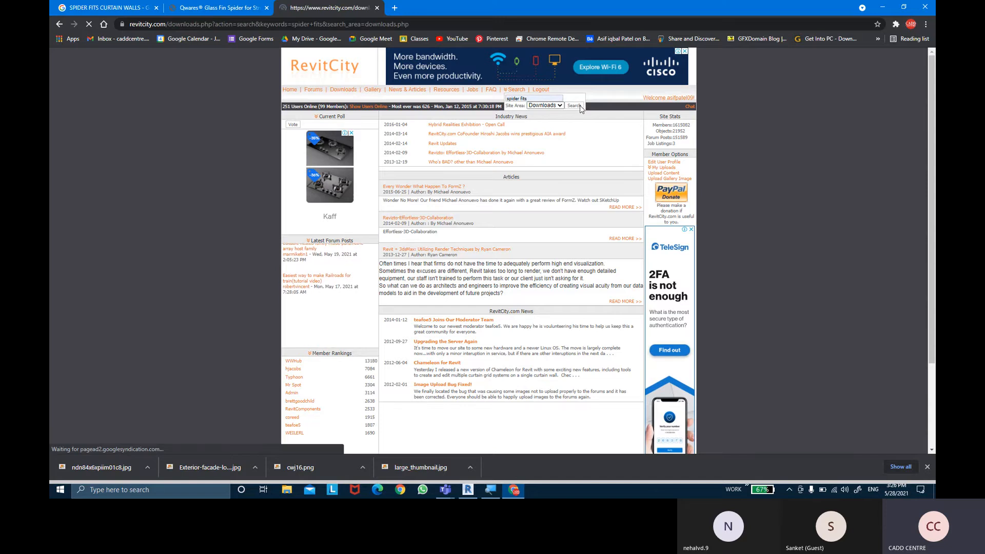
# - Find the "point support spider fitting hardware 2012" object in the search results and download its family file
pyautogui.scroll(-5, 563, 292)
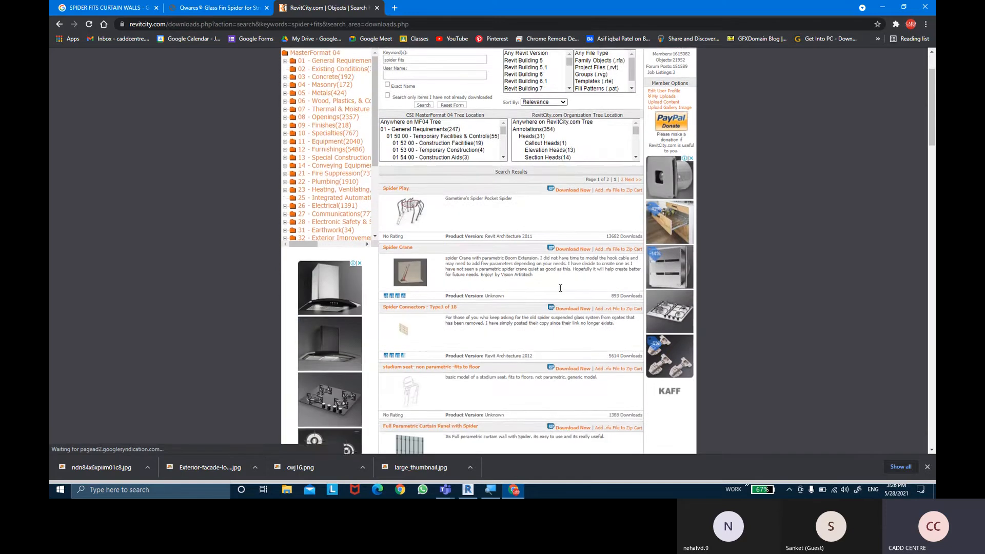
pyautogui.scroll(-2, 526, 301)
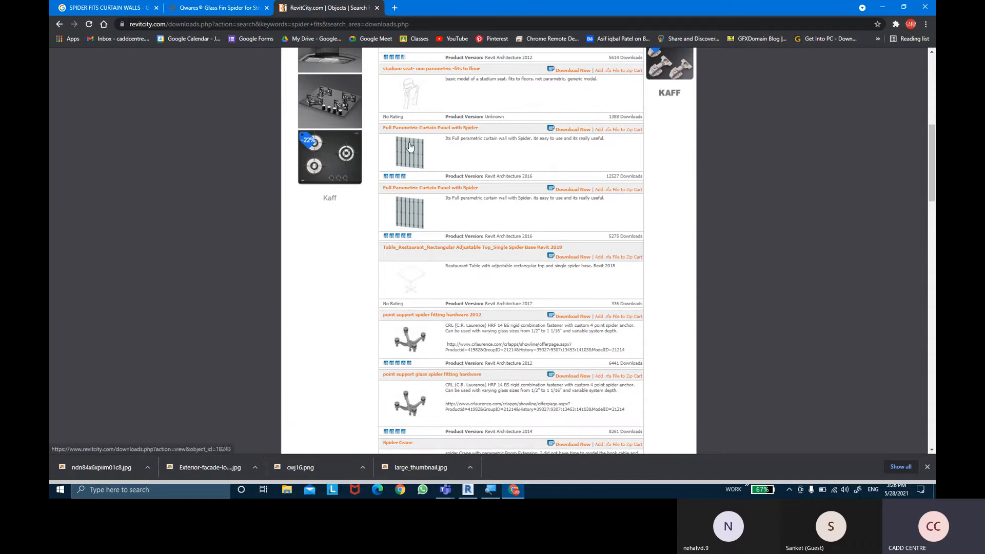
pyautogui.scroll(-1, 410, 148)
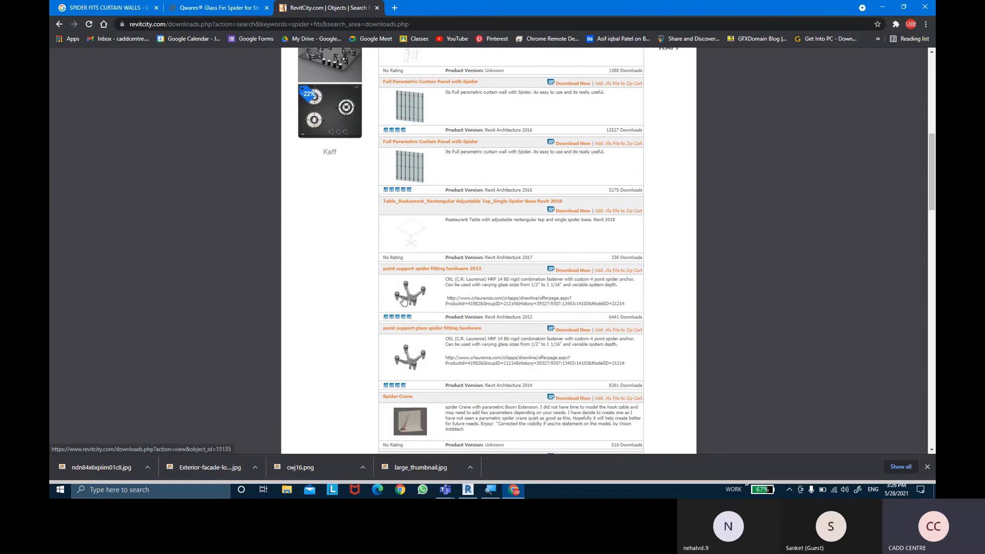
pyautogui.scroll(-1, 406, 293)
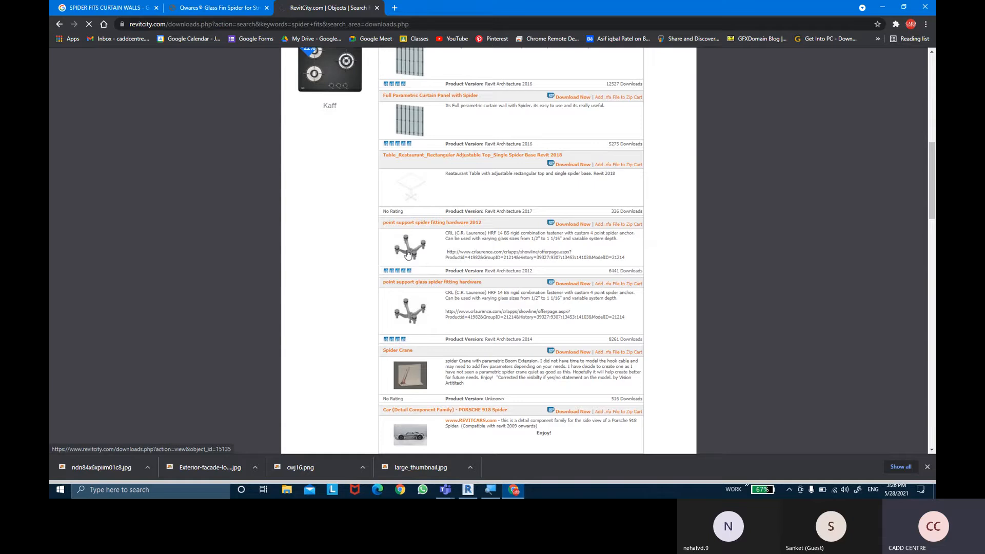
pyautogui.click(408, 251)
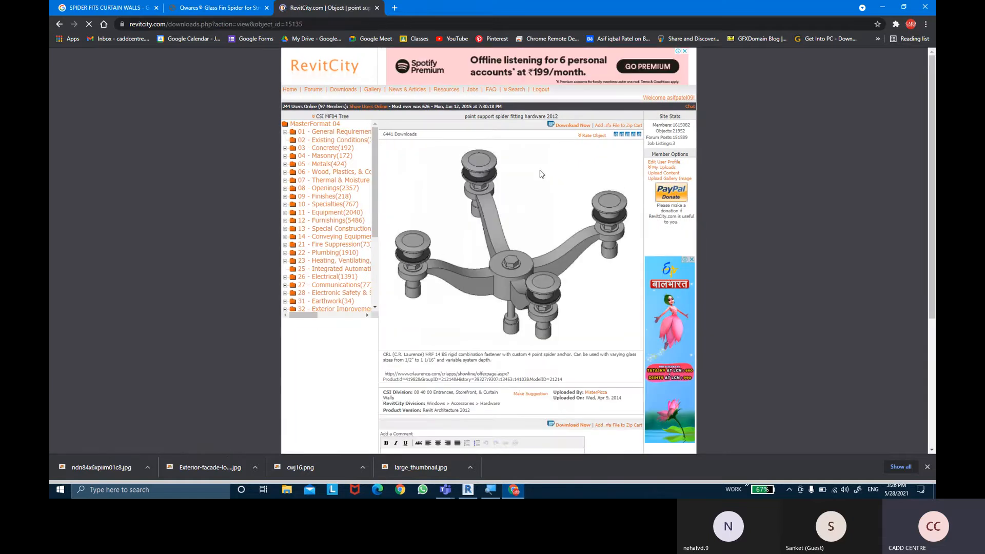
pyautogui.click(573, 126)
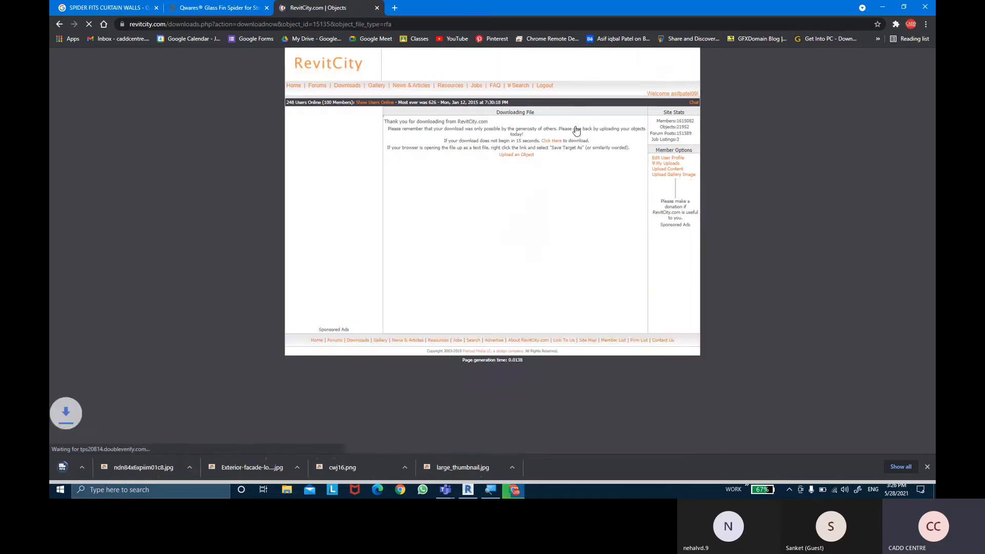
# - Open the downloaded 2012 spider fitting family in Revit with the model upgraded, and display its Ref. Level floor plan
pyautogui.click(105, 473)
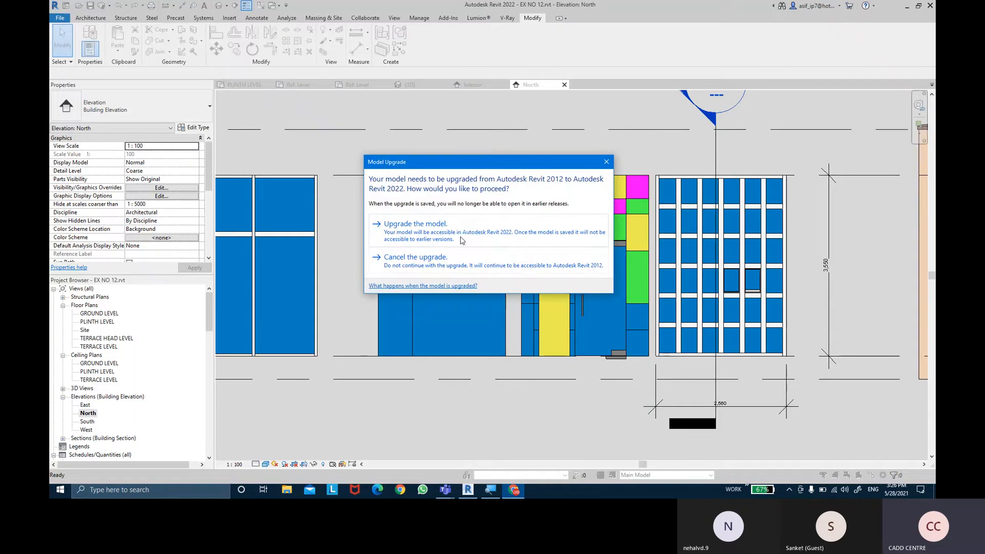
pyautogui.click(461, 234)
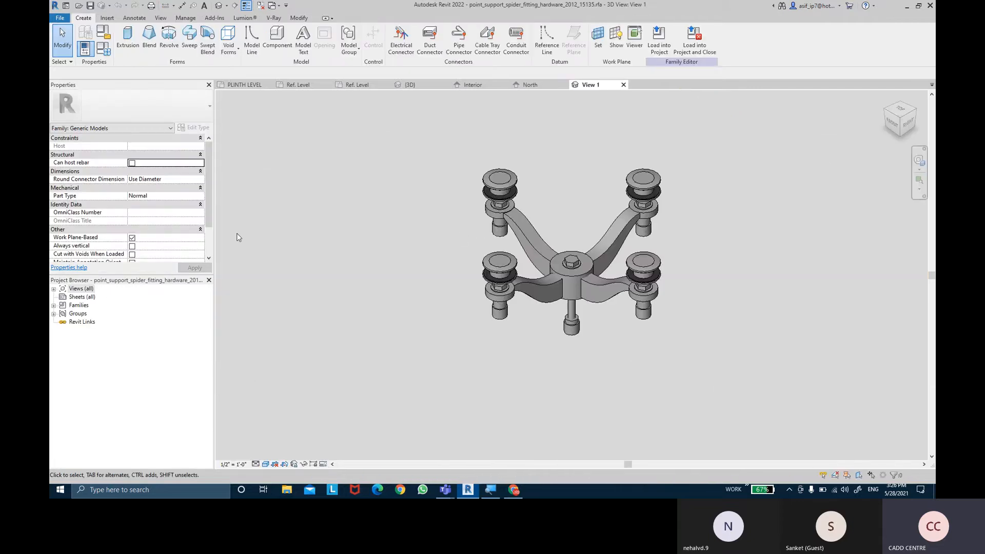
pyautogui.click(53, 290)
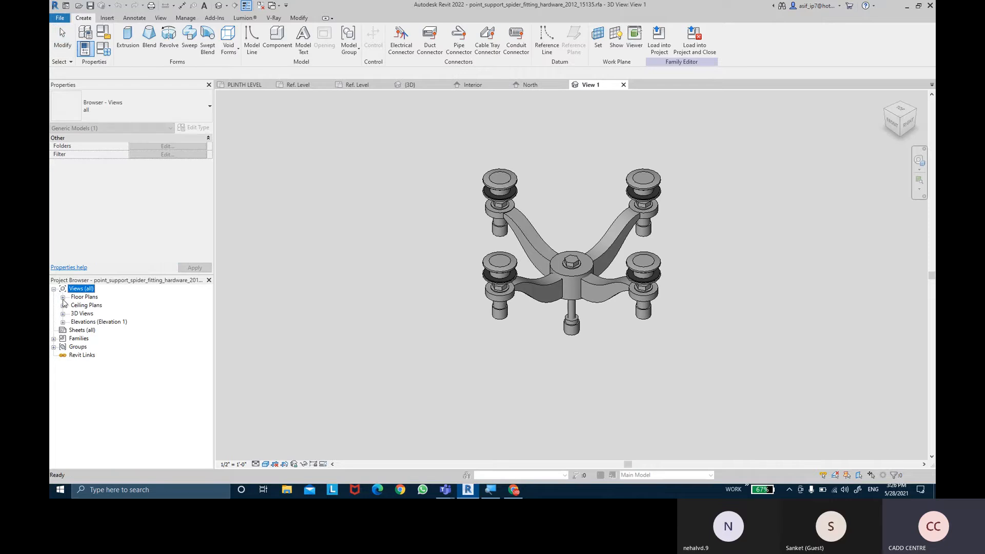
pyautogui.click(63, 298)
pyautogui.doubleClick(93, 304)
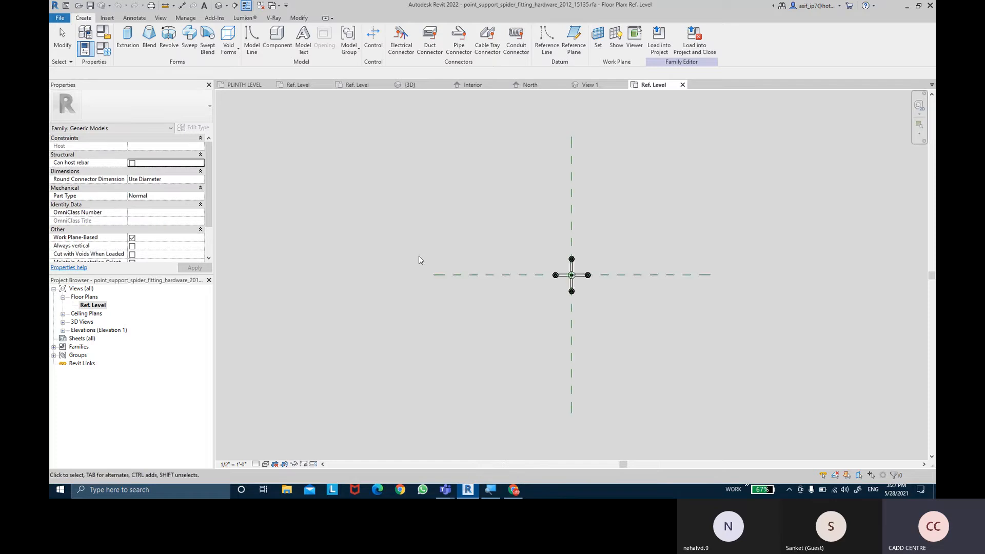
# - Try to rotate the whole spider fitting 45 degrees about its centre in the Ref. Level plan
pyautogui.scroll(5, 556, 258)
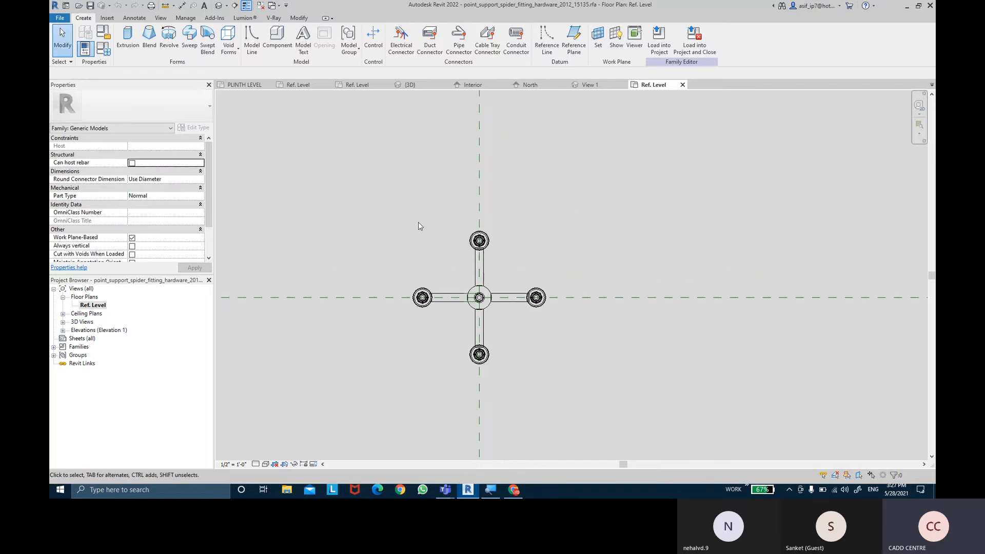
pyautogui.moveTo(480, 354); pyautogui.dragTo(503, 343, button='middle')
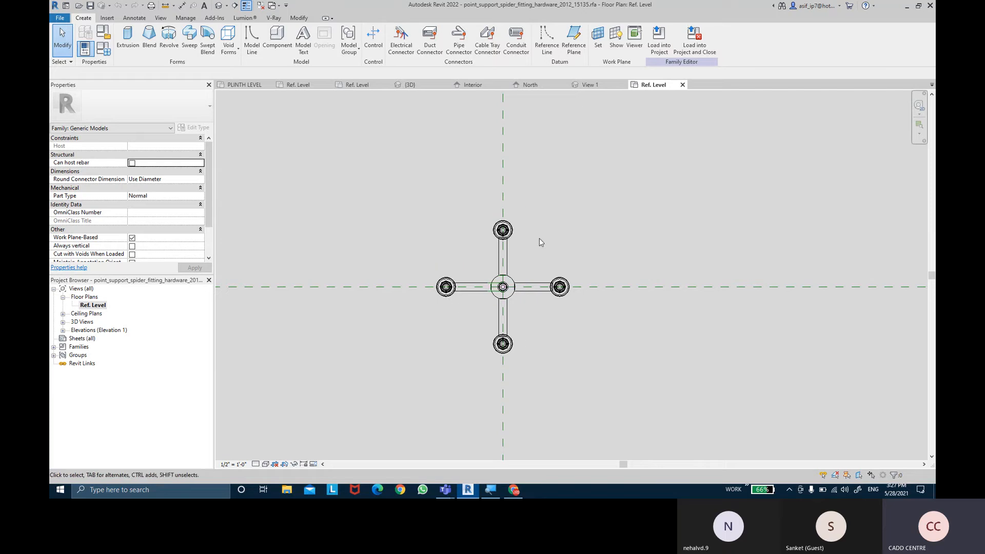
pyautogui.moveTo(424, 193); pyautogui.dragTo(605, 379)
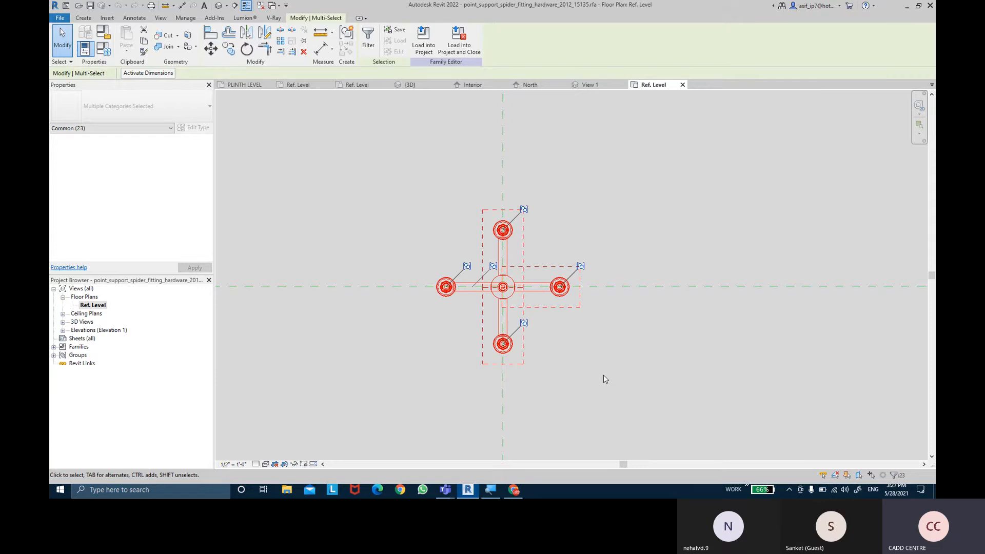
pyautogui.click(247, 48)
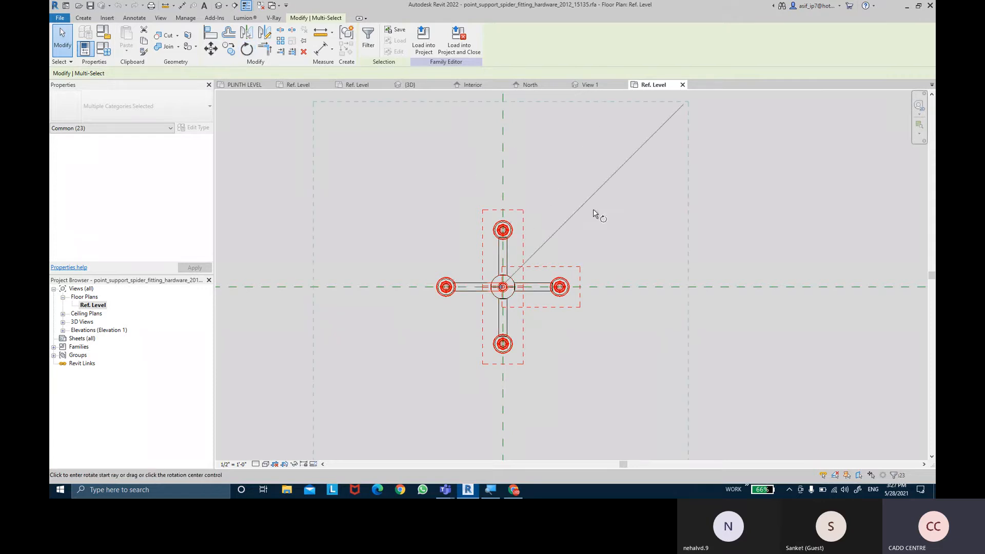
pyautogui.click(641, 288)
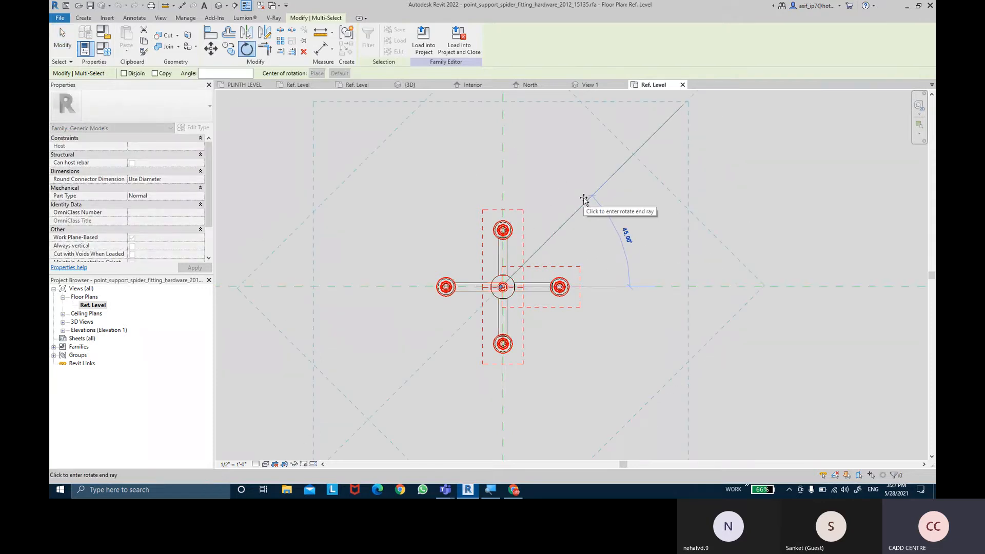
pyautogui.click(591, 197)
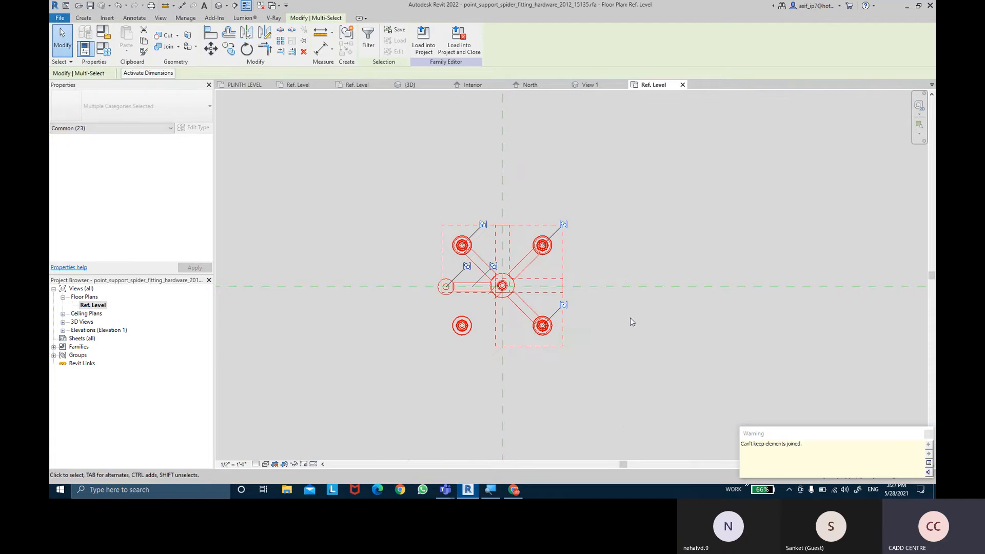
pyautogui.click(631, 322)
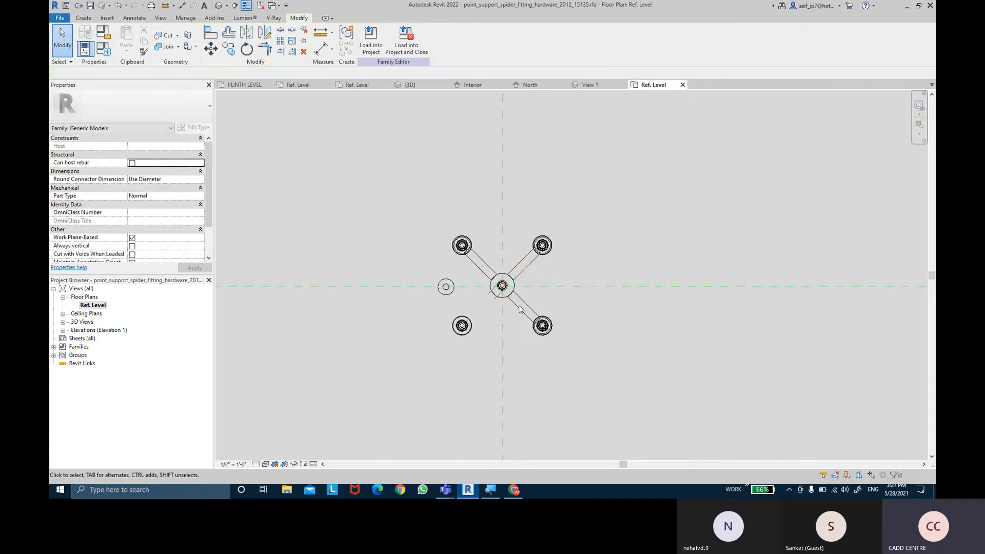
pyautogui.click(456, 287)
pyautogui.hotkey('ctrl', 'z')
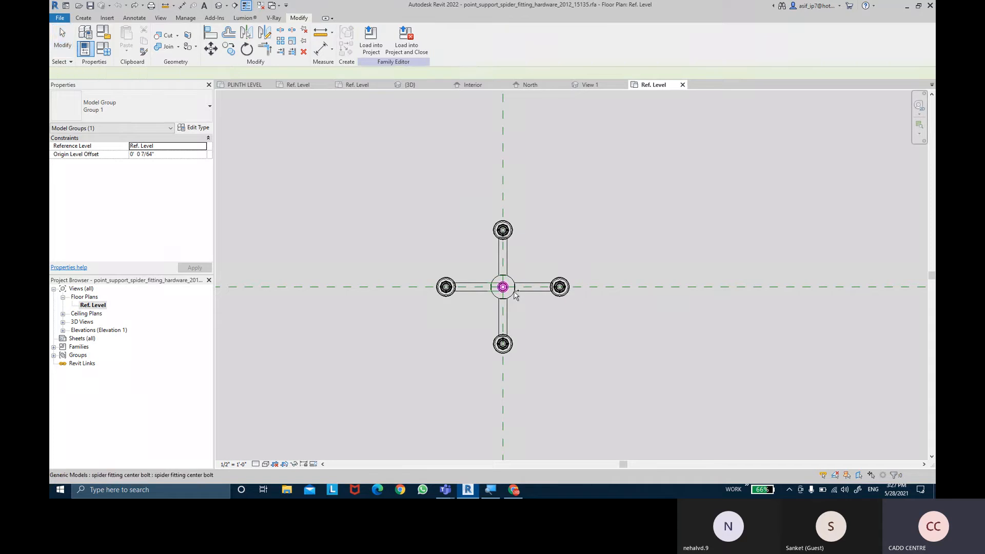
# - Close the 2012 spider fitting family and return to the RevitCity search results in Chrome
pyautogui.click(682, 85)
pyautogui.click(624, 85)
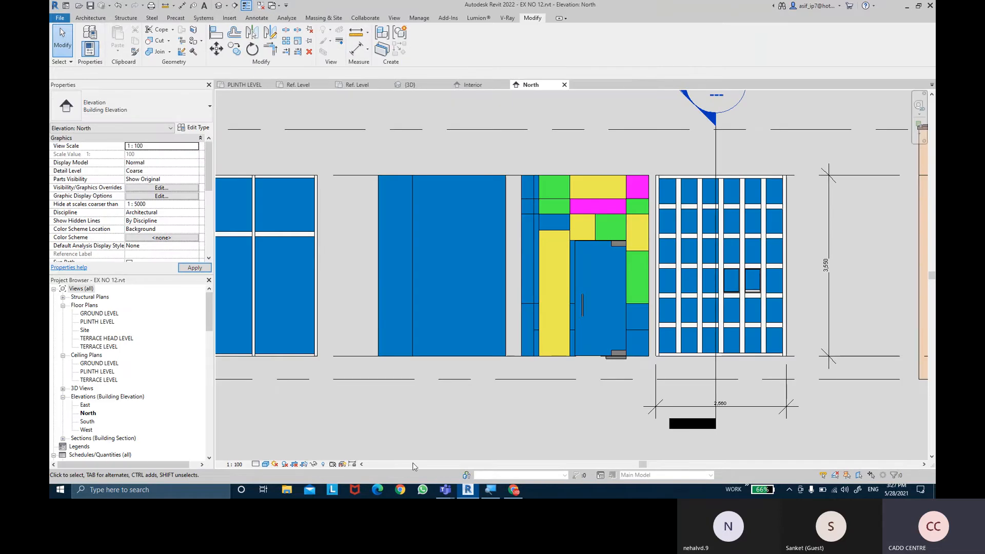
pyautogui.click(524, 491)
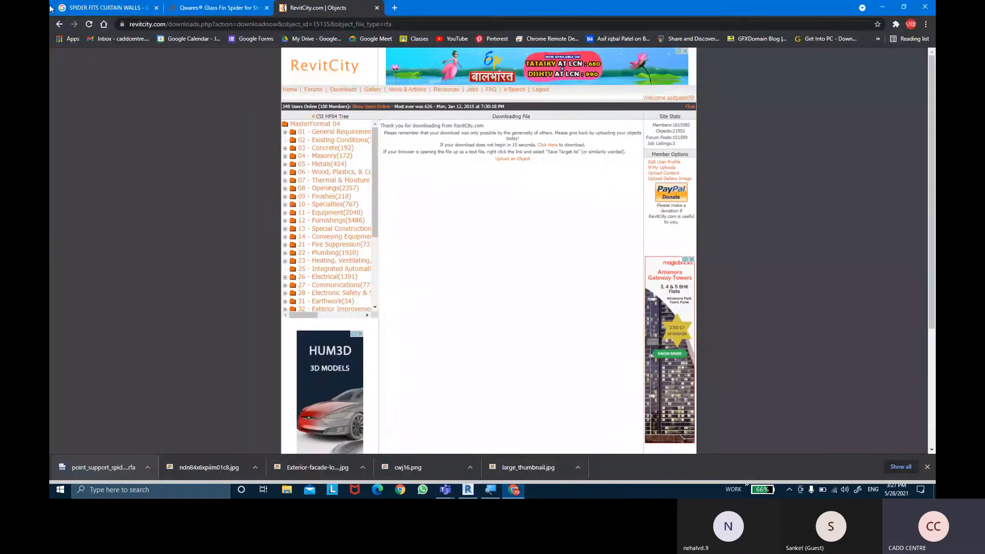
pyautogui.click(60, 24)
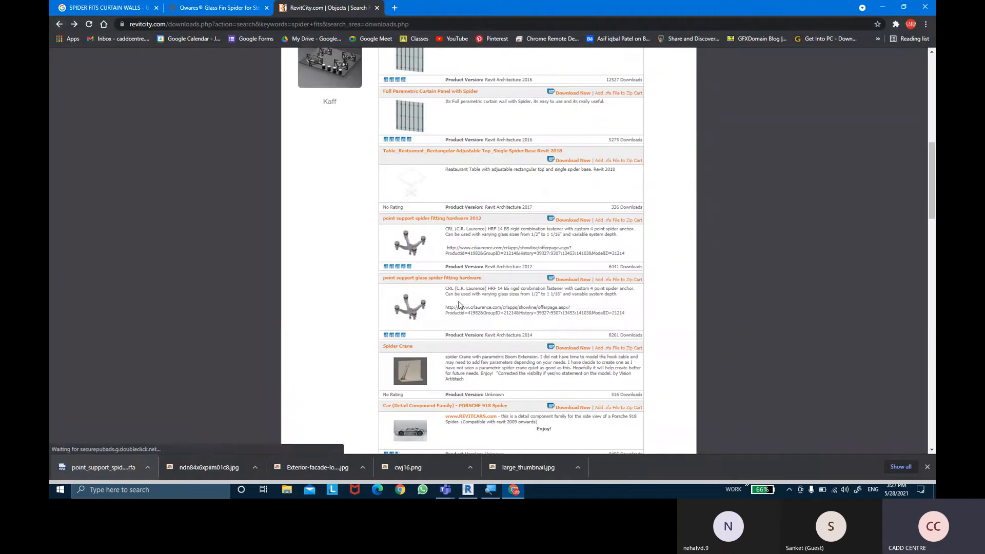
# - Download the "point support glass spider fitting hardware" family and open it in Revit with the model upgraded
pyautogui.click(409, 310)
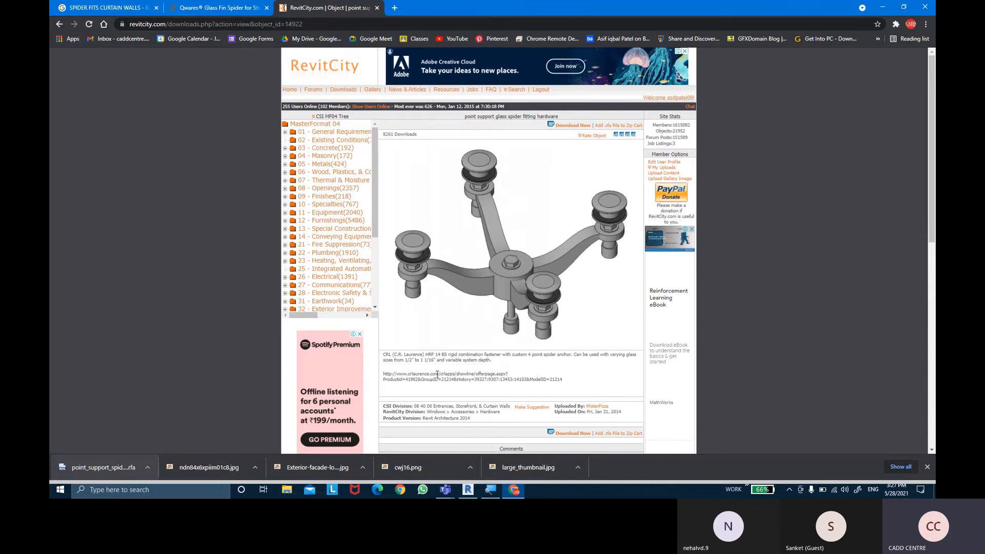
pyautogui.scroll(-1, 441, 363)
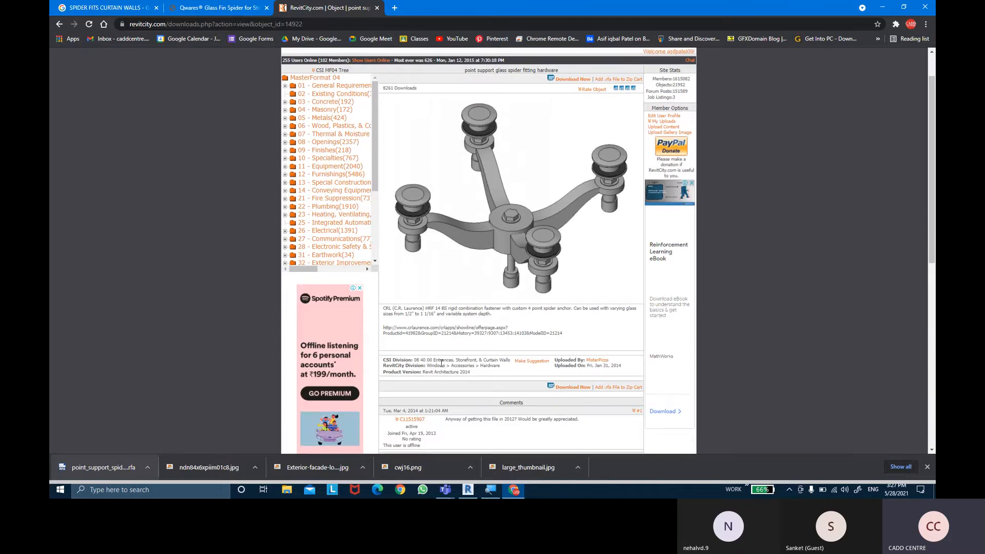
pyautogui.click(564, 387)
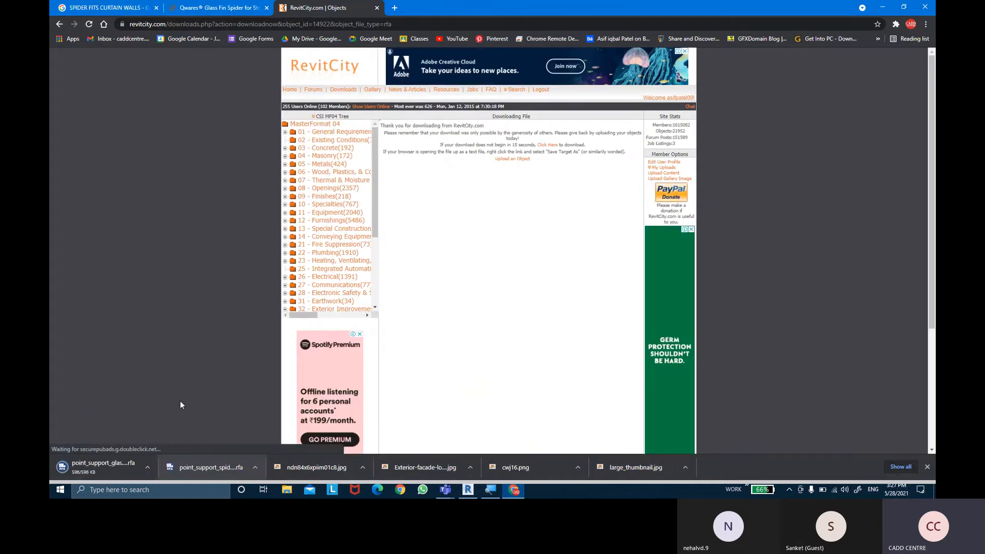
pyautogui.click(114, 469)
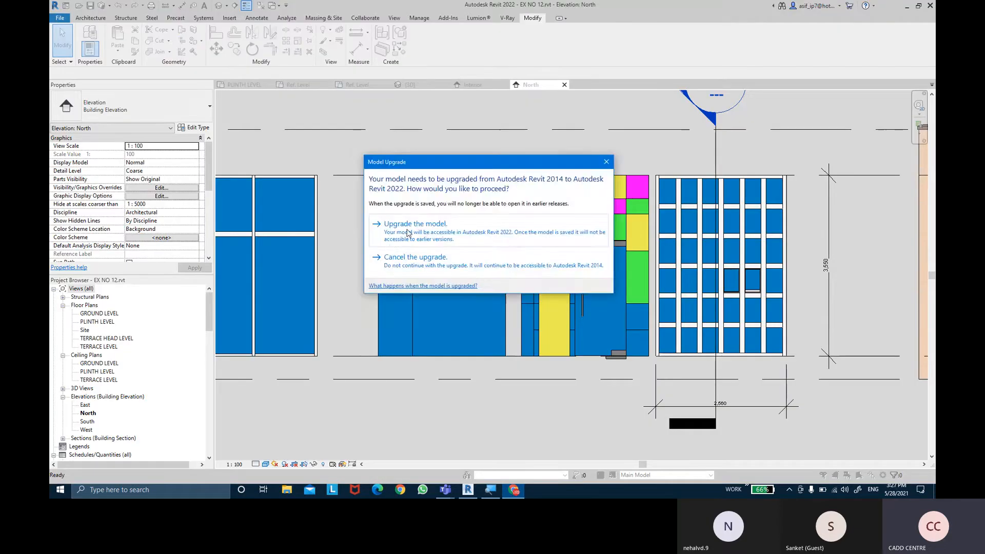
pyautogui.click(409, 230)
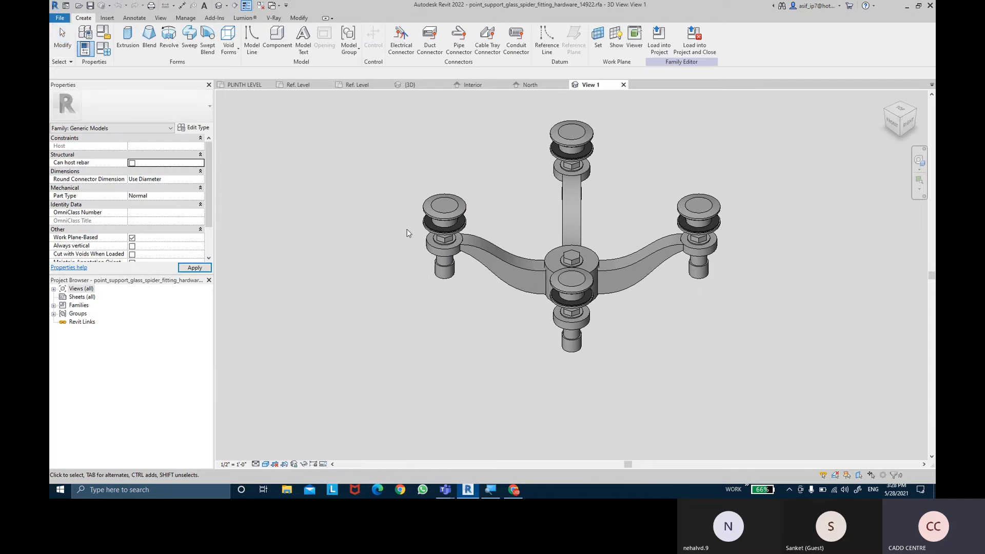
# - Open the Ref. Level floor plan of the point support spider fitting family and bring the four-arm fitting into close view
pyautogui.doubleClick(62, 289)
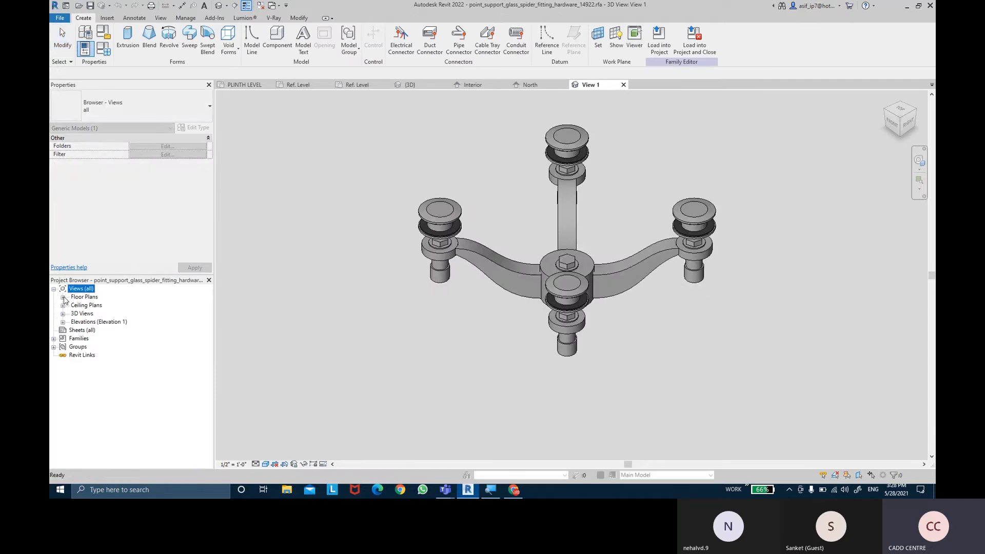
pyautogui.click(63, 297)
pyautogui.doubleClick(92, 305)
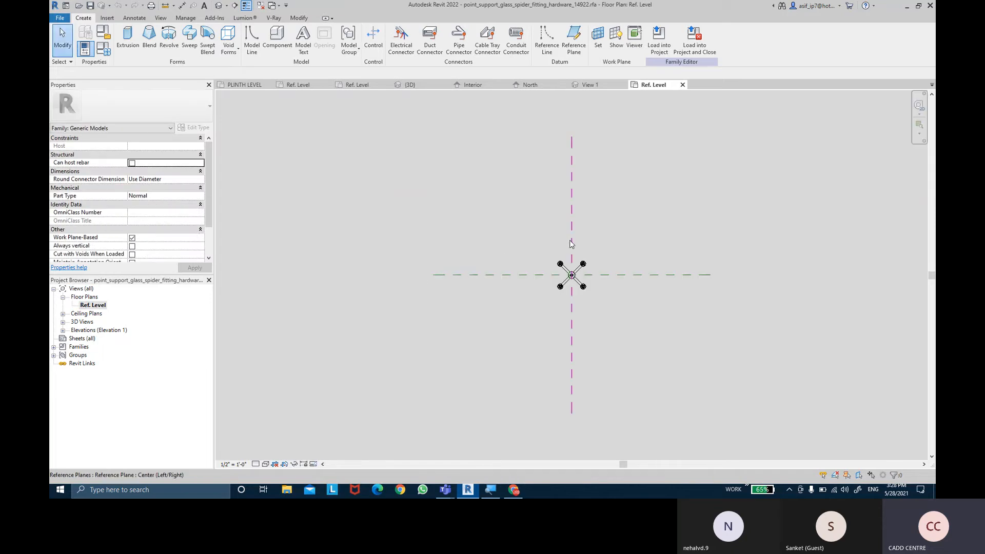
pyautogui.scroll(3, 585, 254)
pyautogui.scroll(2, 590, 289)
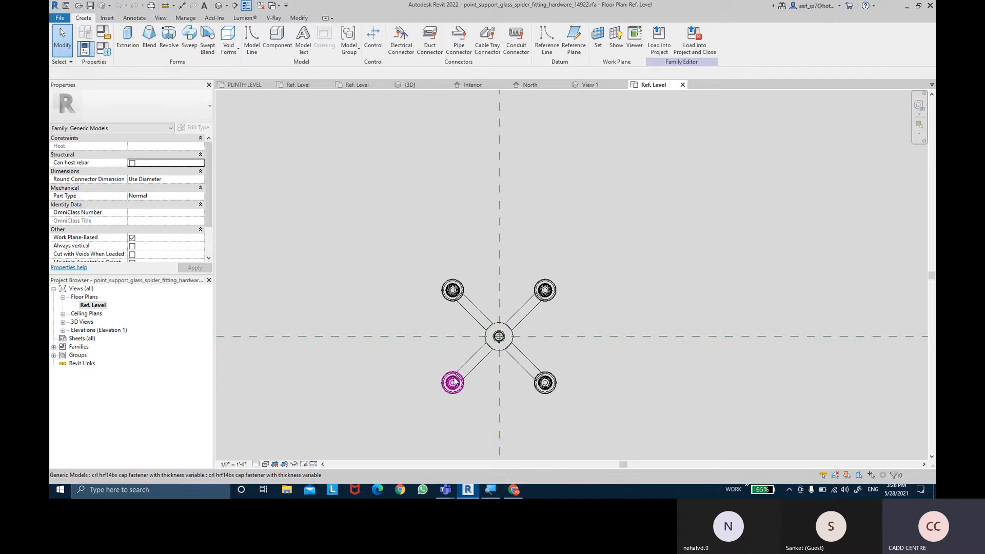
pyautogui.moveTo(606, 280); pyautogui.dragTo(627, 273, button='middle')
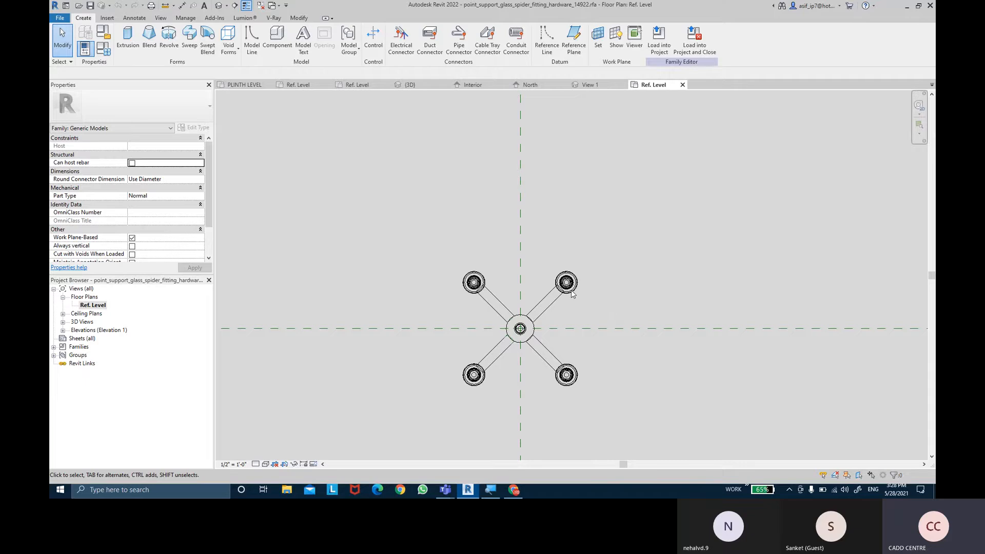
pyautogui.scroll(2, 606, 311)
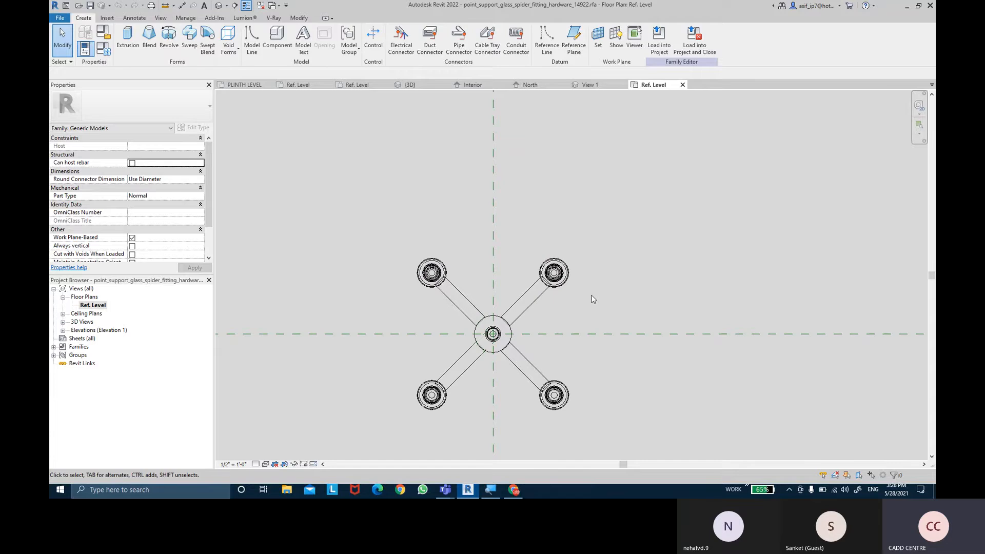
# - Select the spider fitting's upper-right arm with its glass fastener and filter the selection to Generic Models, excluding Generic Models (Void)
pyautogui.moveTo(589, 308); pyautogui.dragTo(519, 221)
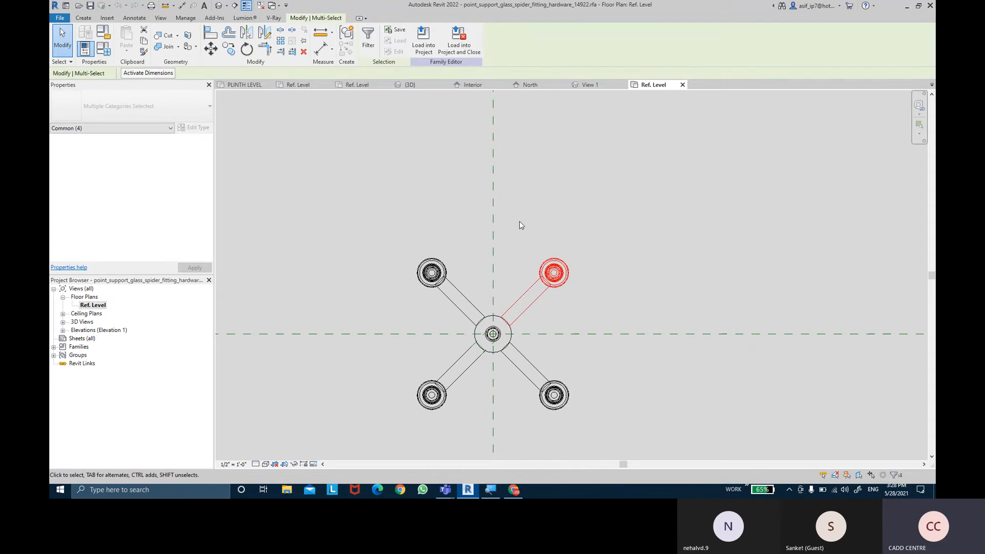
pyautogui.click(374, 45)
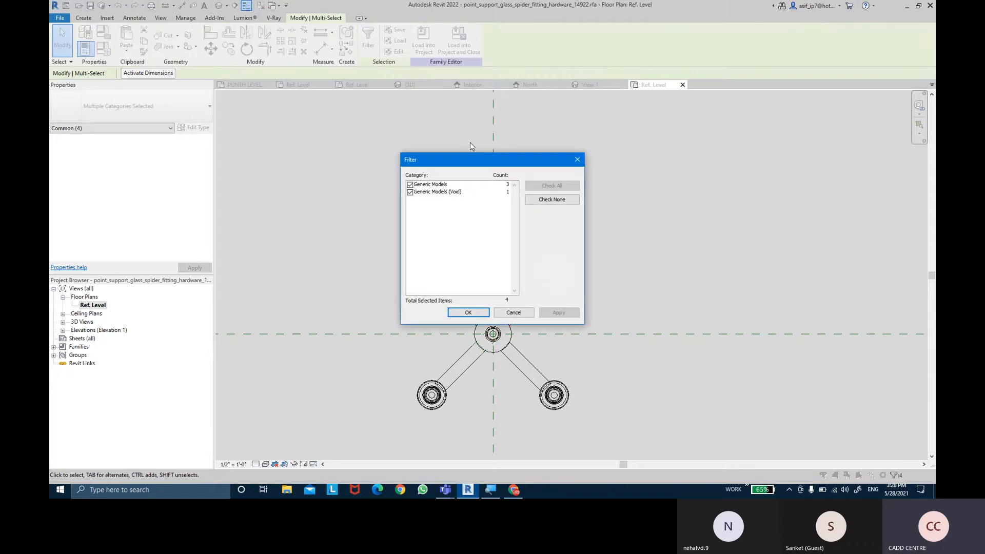
pyautogui.moveTo(475, 155); pyautogui.dragTo(651, 92)
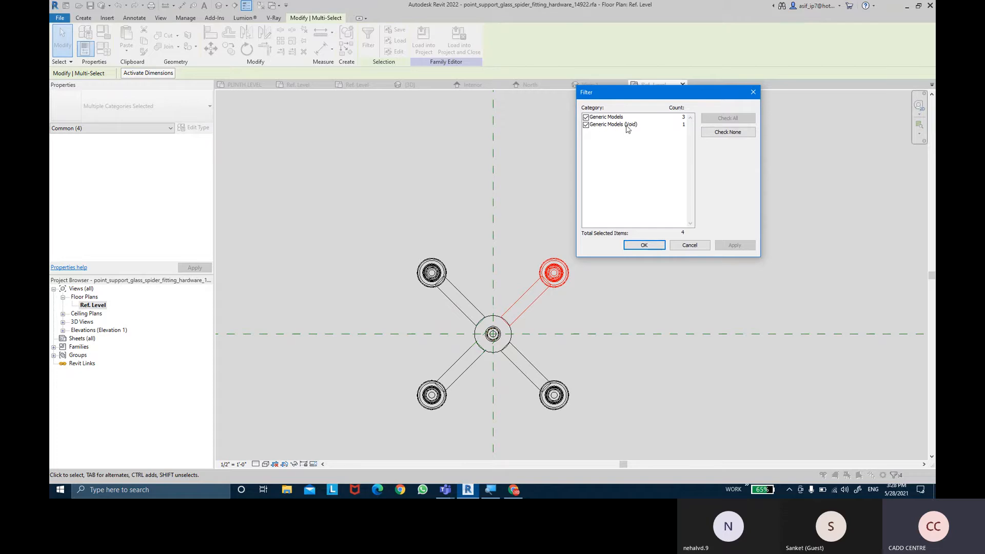
pyautogui.click(586, 125)
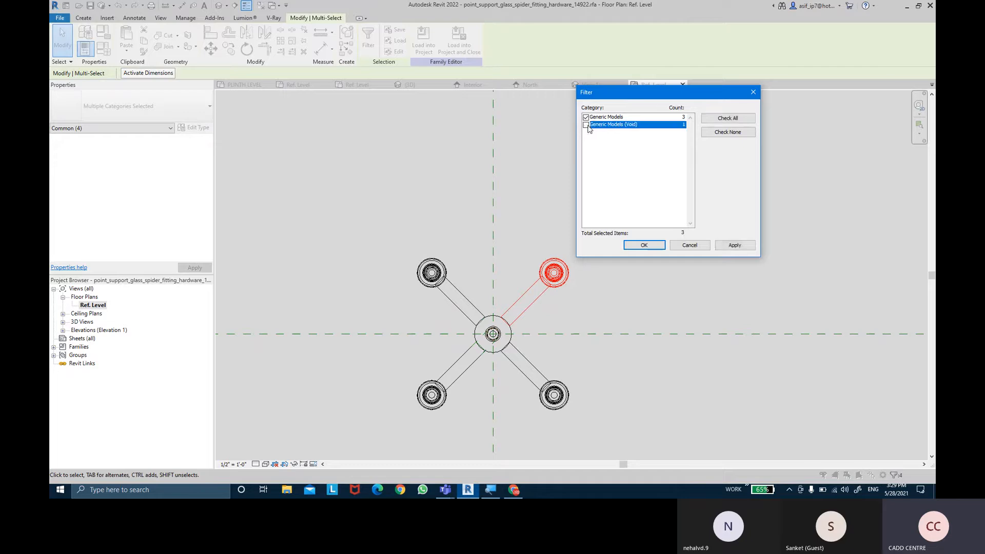
pyautogui.click(619, 117)
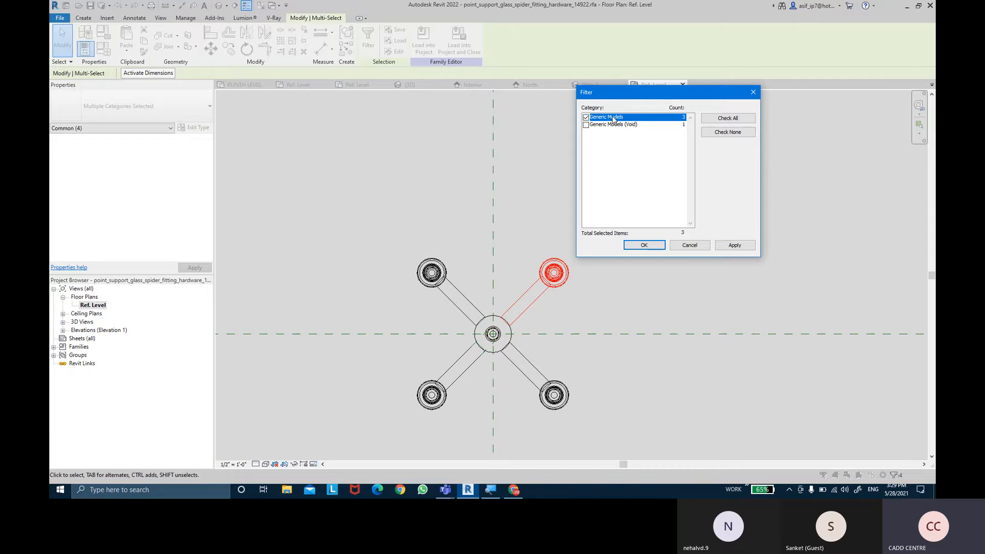
pyautogui.click(655, 245)
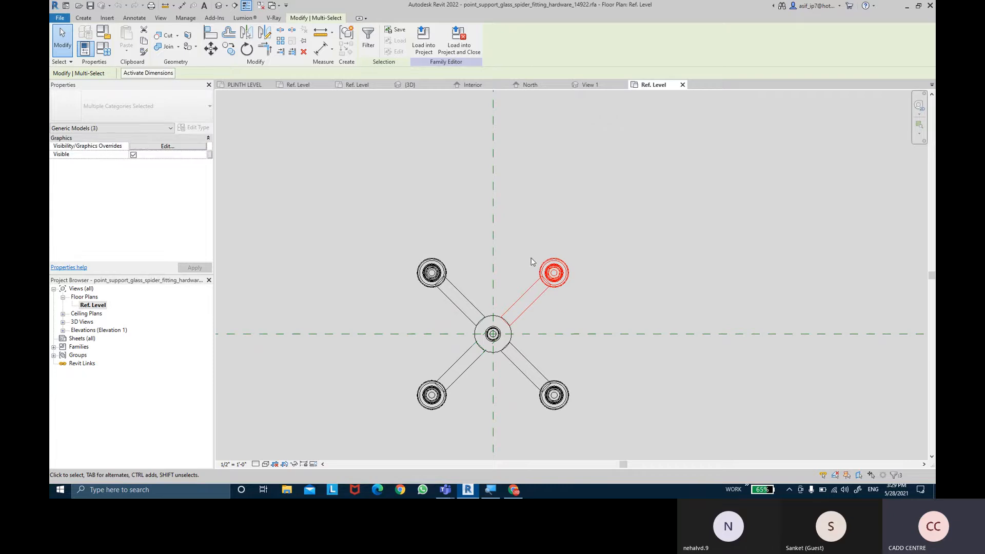
# - Start a new family parameter for the selected arm's Visible property and name it TOP RIGHT
pyautogui.press('ctrl')
pyautogui.press('ctrl')
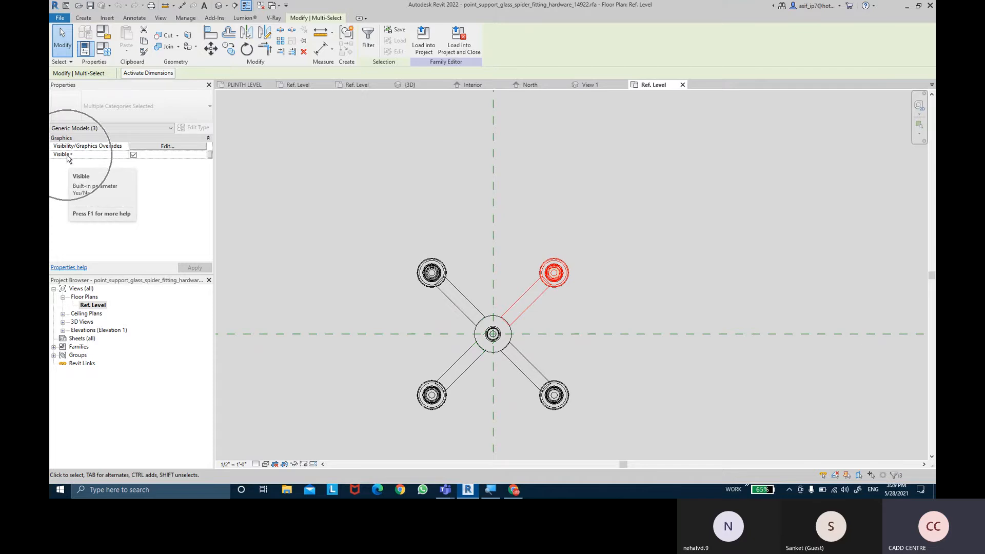
pyautogui.click(210, 155)
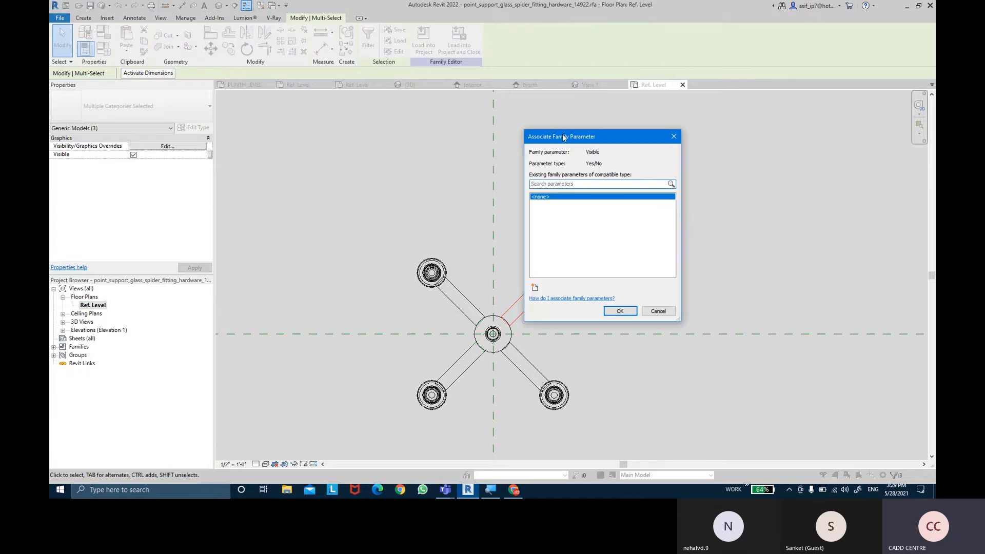
pyautogui.moveTo(563, 137); pyautogui.dragTo(700, 126)
pyautogui.click(672, 272)
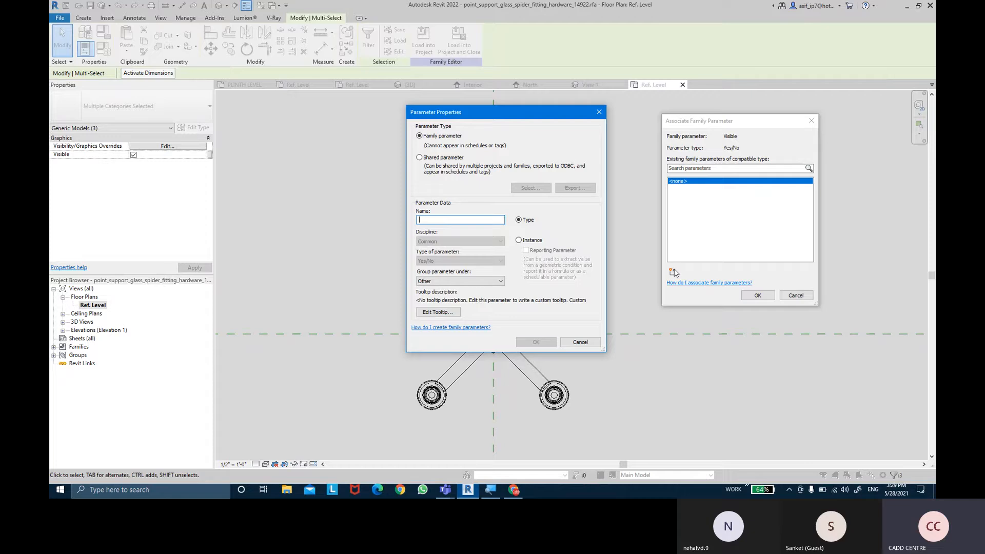
pyautogui.write('1')
pyautogui.moveTo(479, 112); pyautogui.dragTo(254, 95)
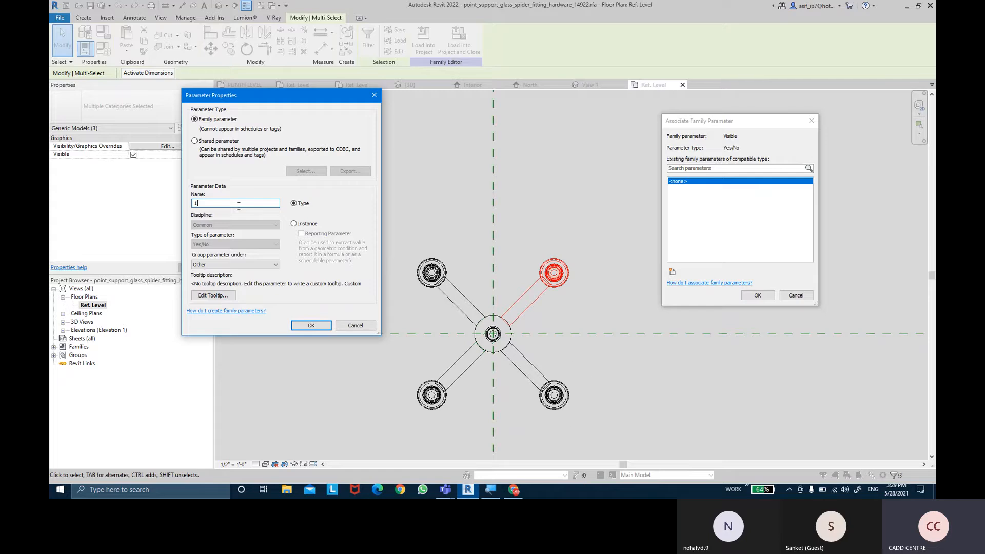
pyautogui.press('BackSpace')
pyautogui.write('top')
pyautogui.press('capslock')
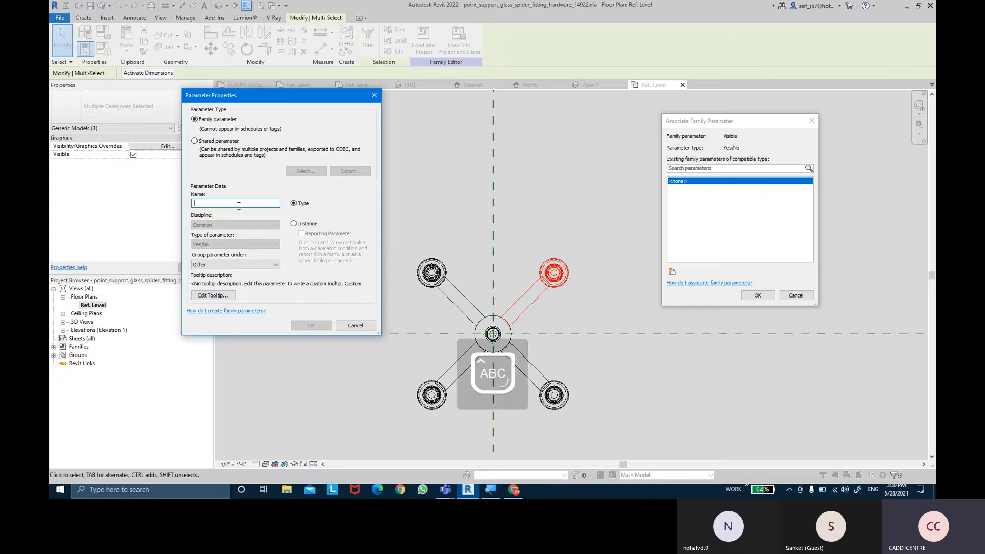
pyautogui.press('BackSpace')
pyautogui.write('TOP RIGHT')
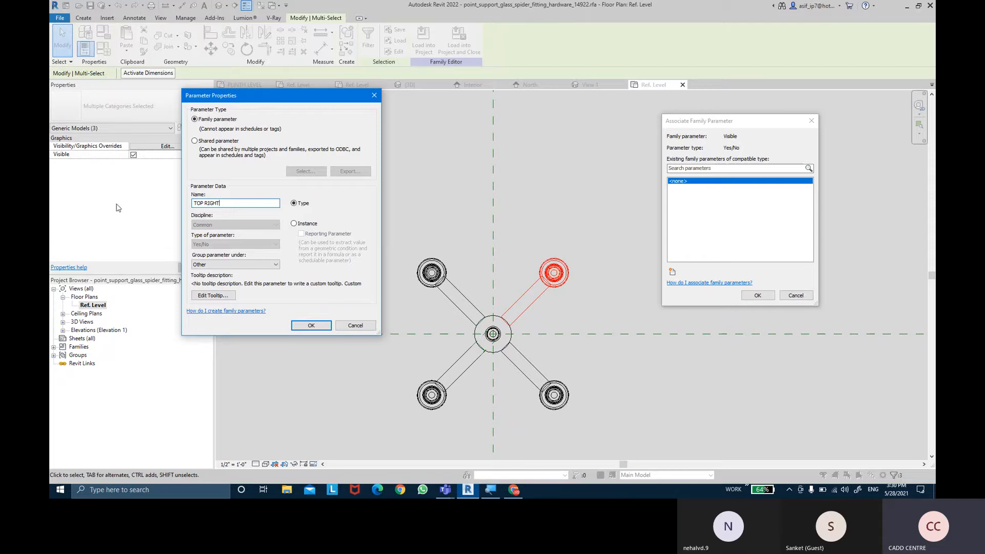
# - Group the TOP RIGHT parameter under Visibility and make it an instance parameter
pyautogui.press('ctrl')
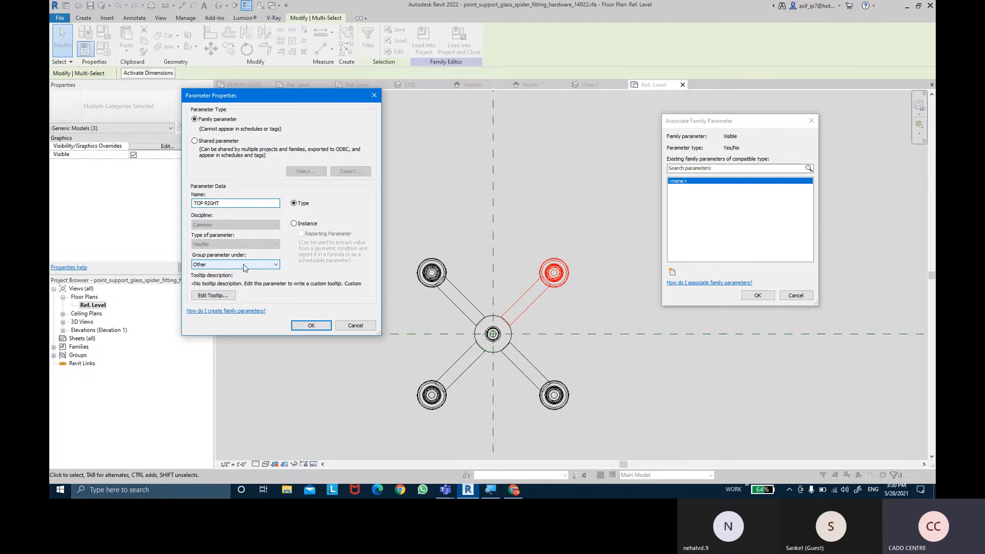
pyautogui.press('ctrl')
pyautogui.click(244, 267)
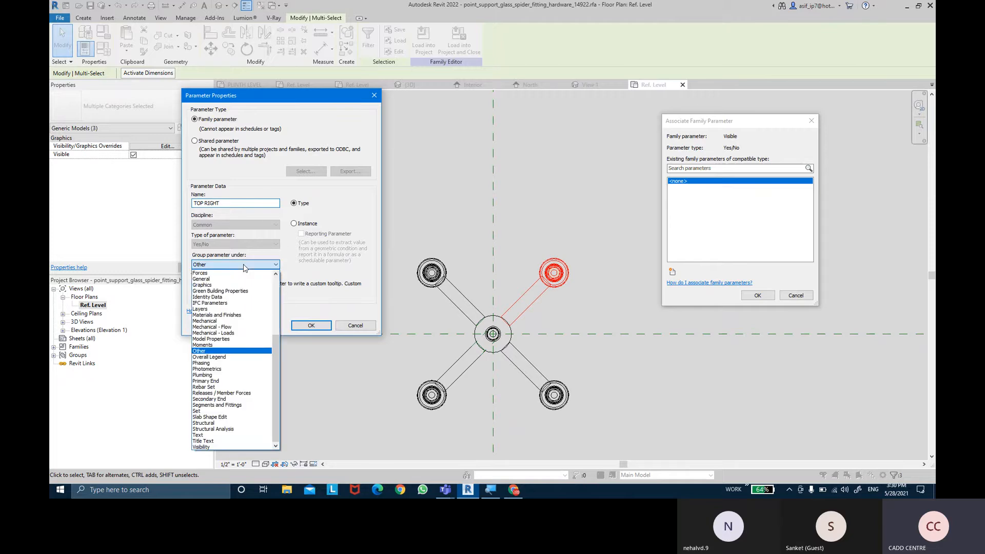
pyautogui.click(231, 449)
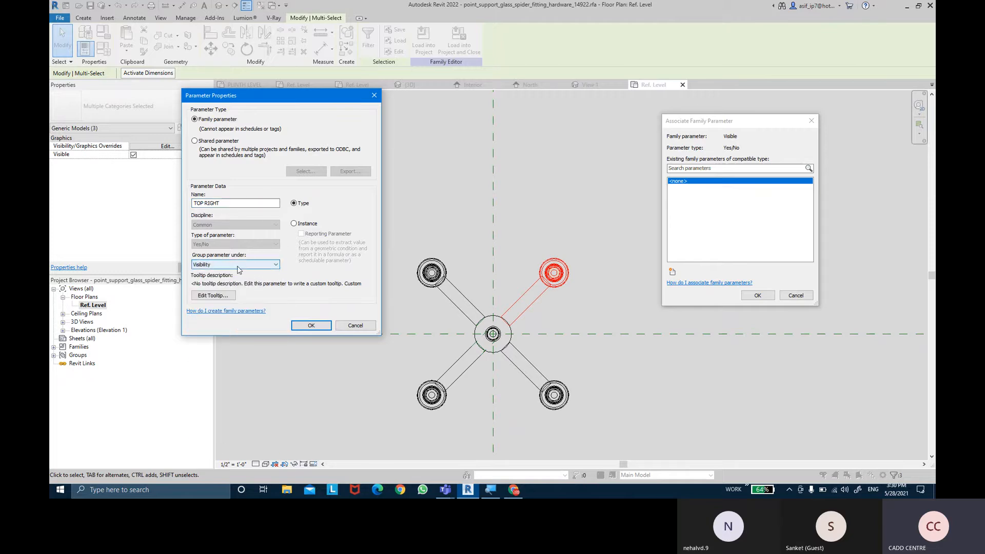
pyautogui.press('ctrl')
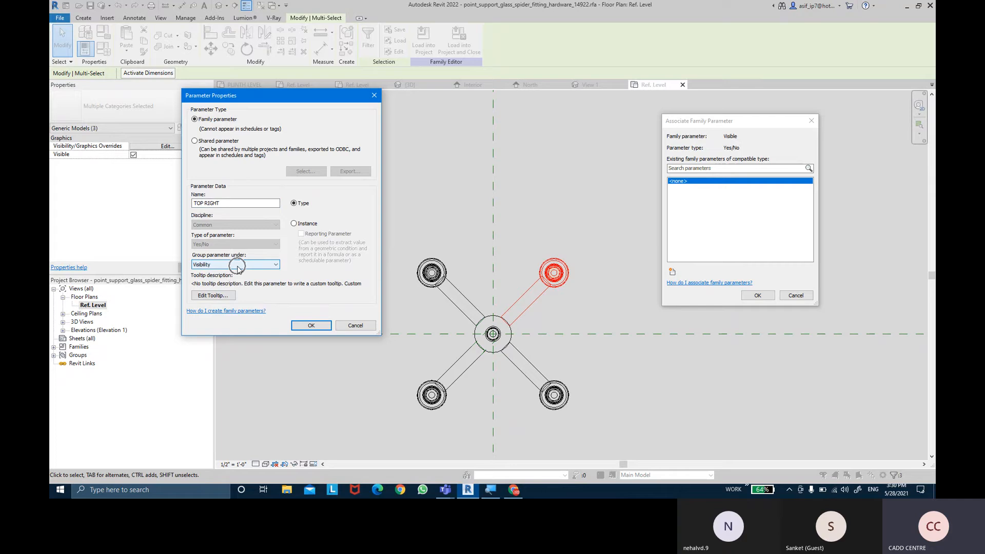
pyautogui.click(295, 224)
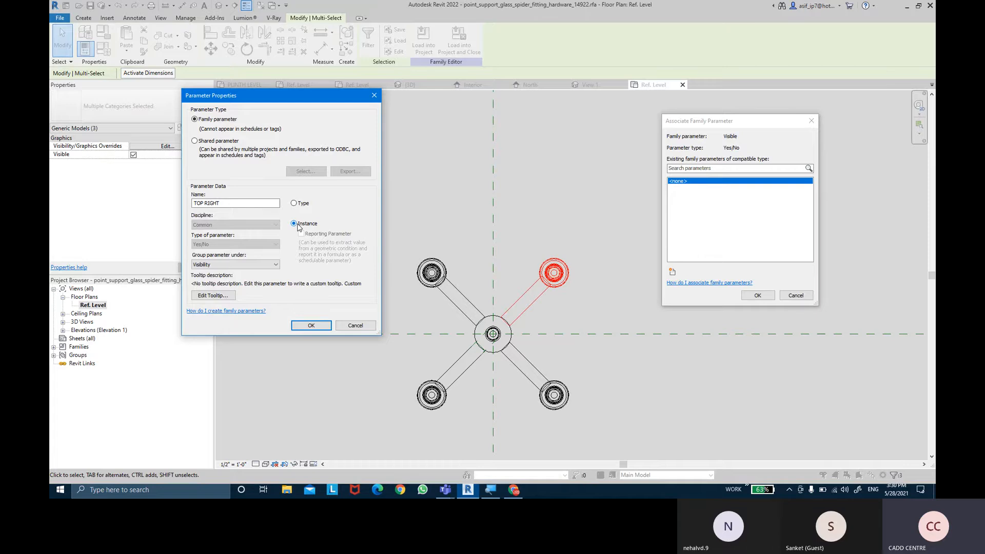
# - Finish creating the TOP RIGHT parameter and associate it with the upper-right arm's Visible property
pyautogui.click(310, 327)
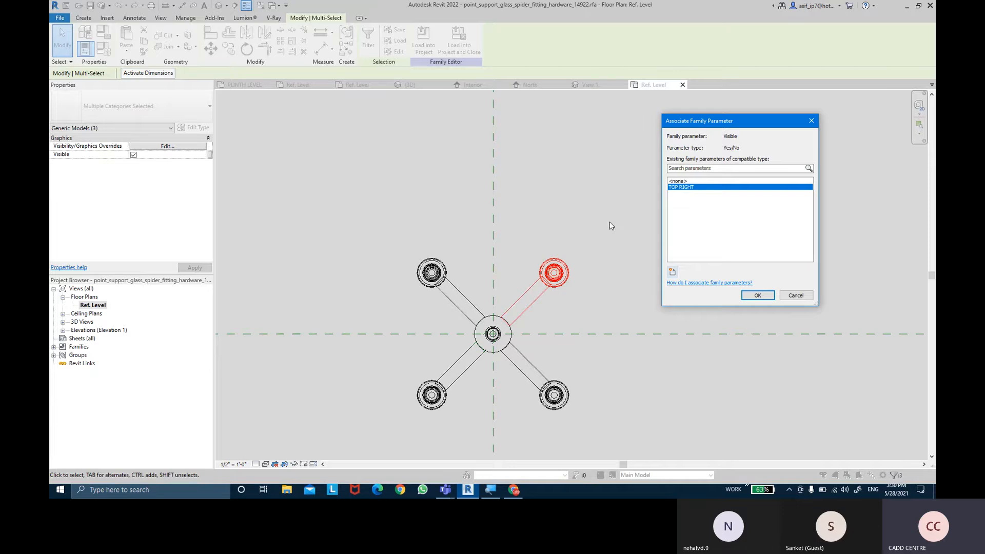
pyautogui.click(758, 296)
pyautogui.click(603, 195)
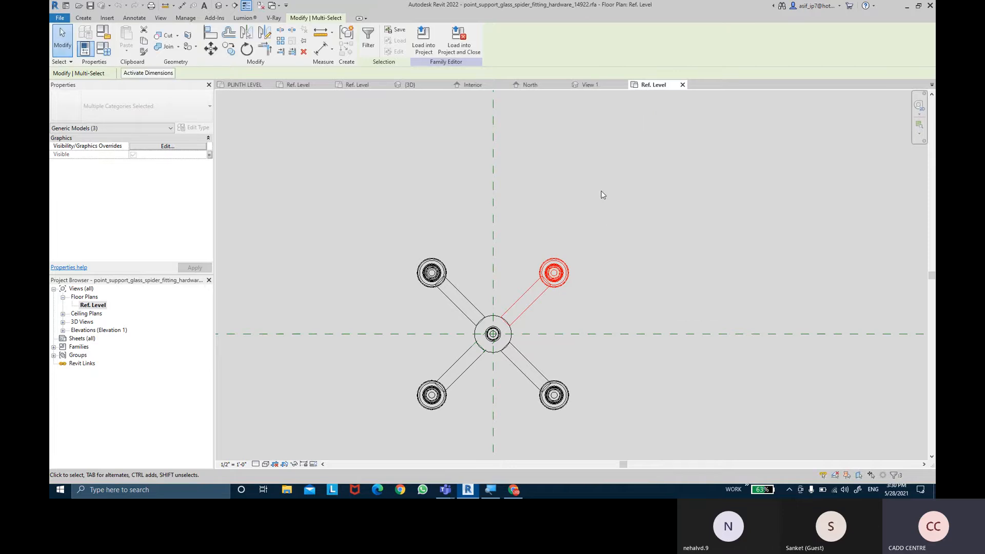
# - Select the spider fitting's upper-left arm with its glass fastener and filter the selection to Generic Models, excluding Generic Models (Void)
pyautogui.moveTo(458, 231); pyautogui.dragTo(414, 297)
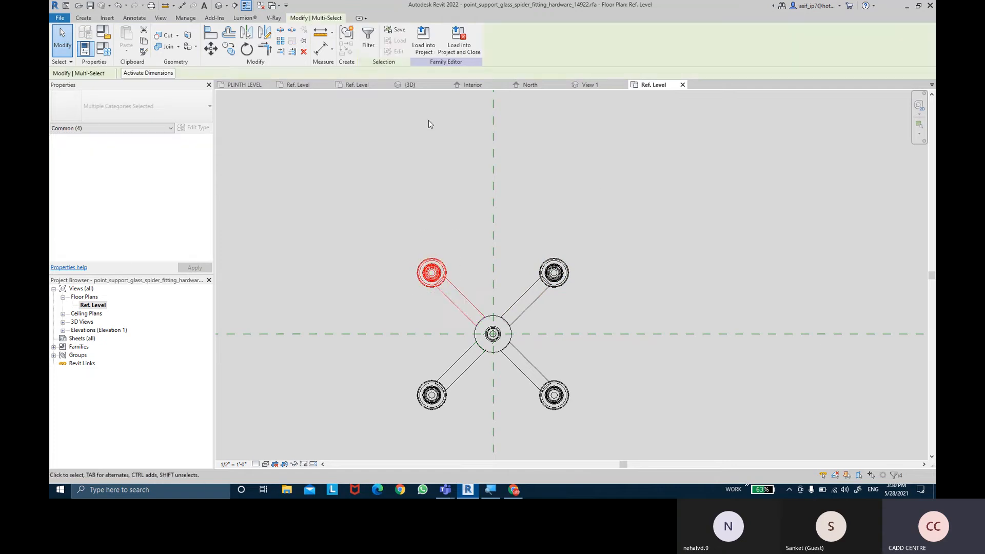
pyautogui.click(368, 40)
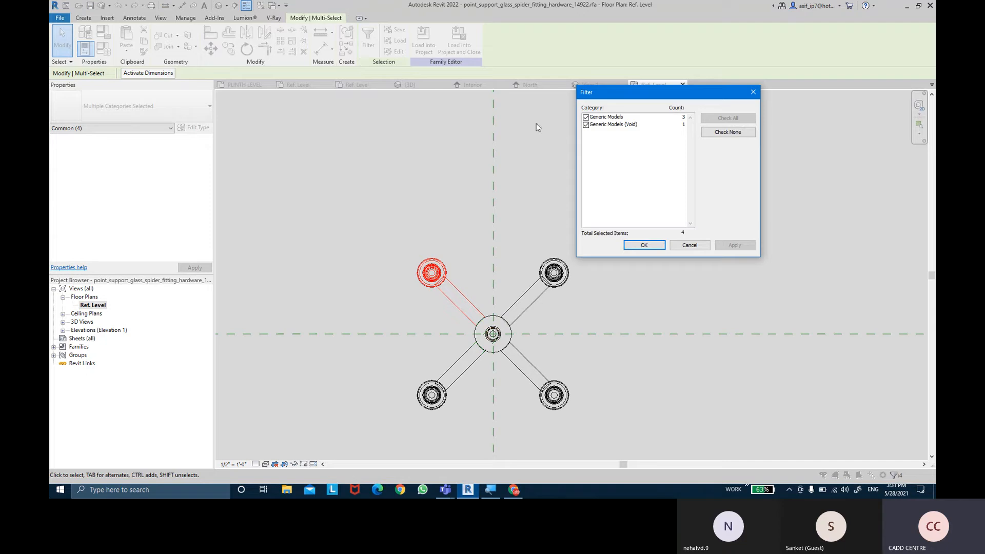
pyautogui.click(587, 126)
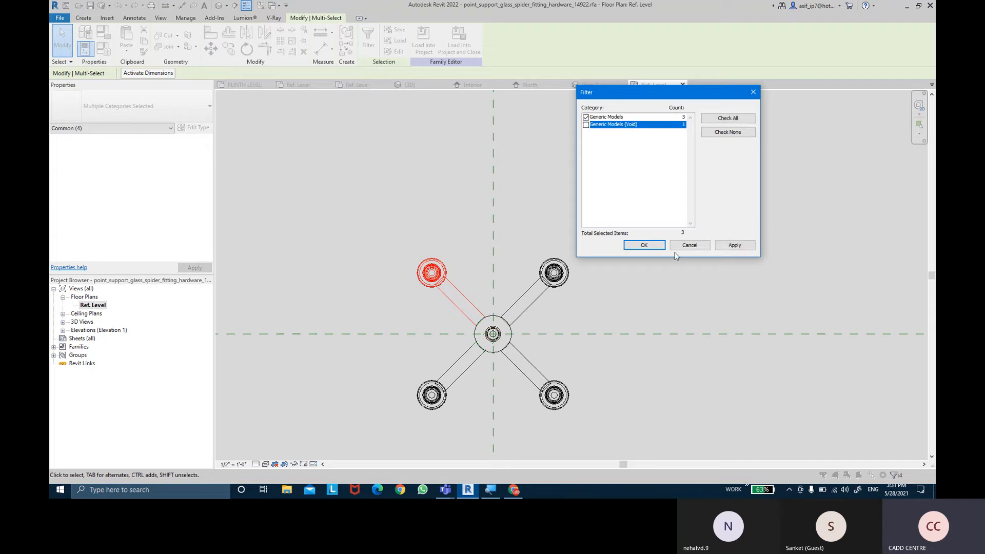
pyautogui.click(654, 247)
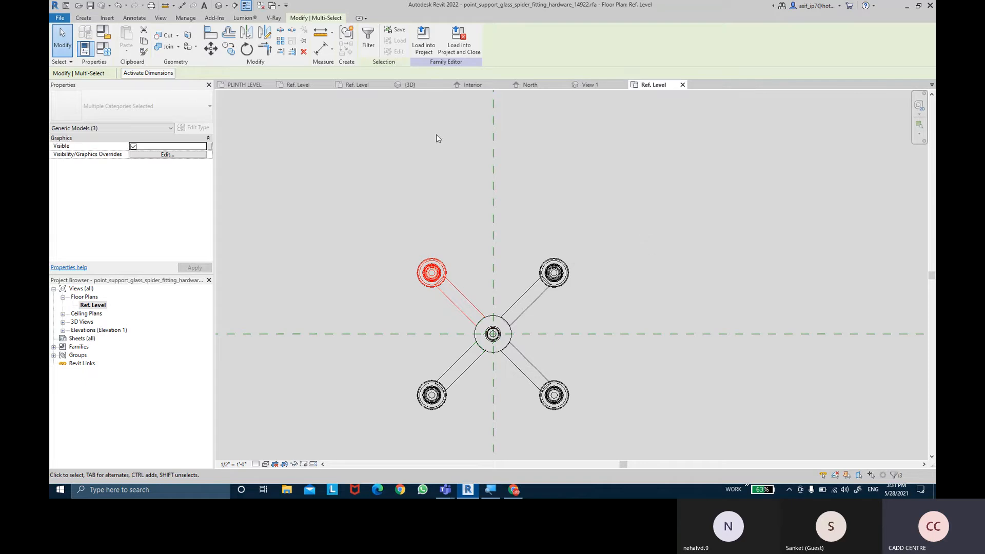
# - Link the upper-left arm's Visible property to a new instance family parameter named TOP LEFT, grouped under Visibility
pyautogui.click(211, 147)
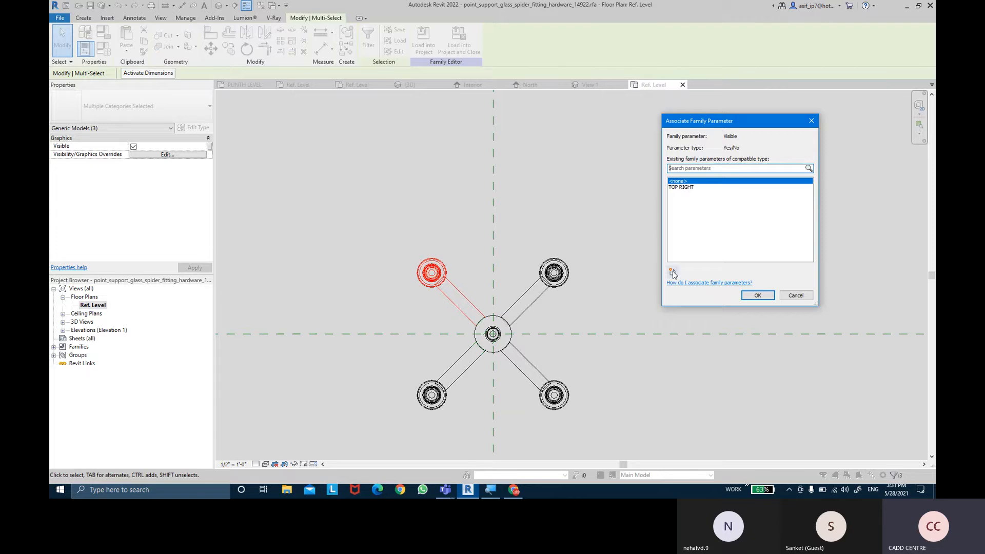
pyautogui.click(672, 272)
pyautogui.write('TO')
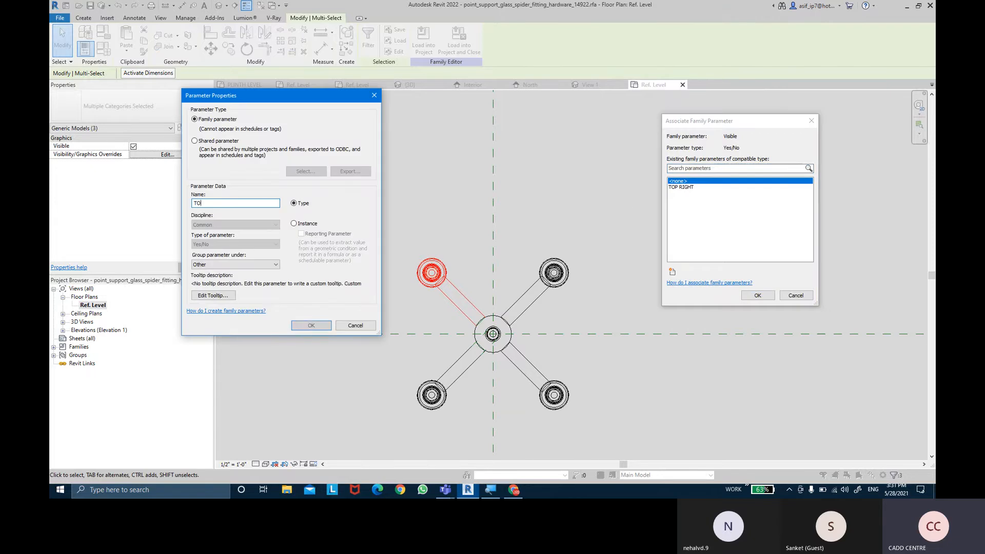
pyautogui.write('P LEFT')
pyautogui.click(295, 224)
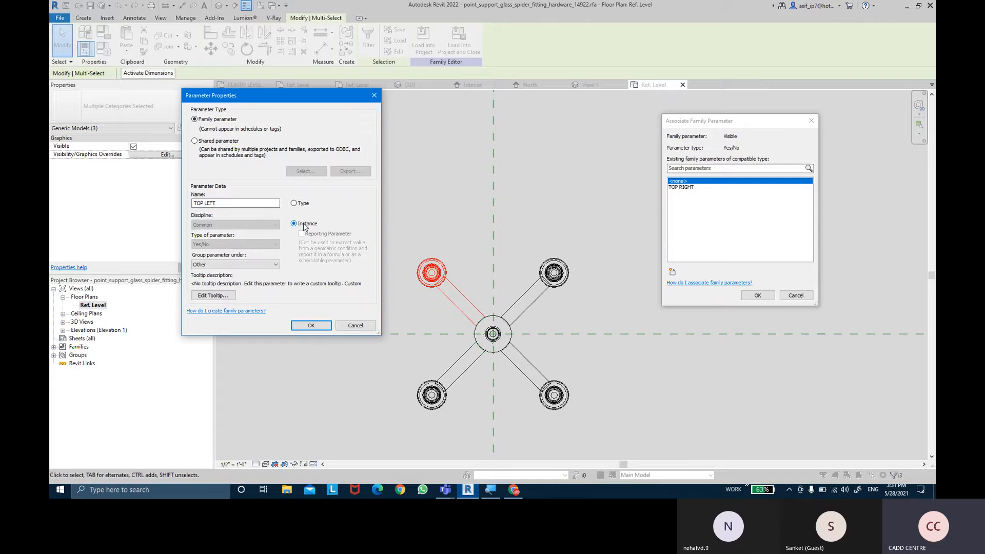
pyautogui.click(272, 265)
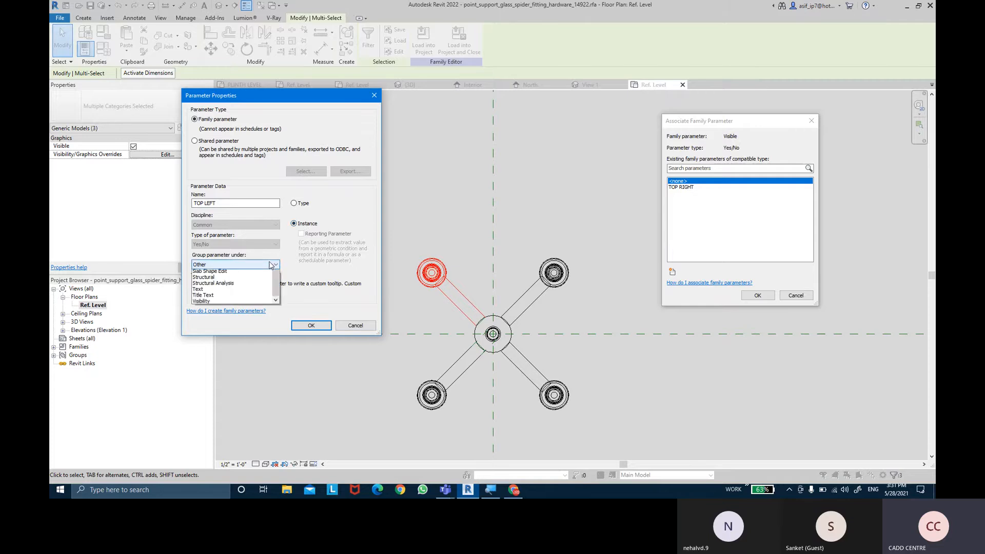
pyautogui.click(221, 447)
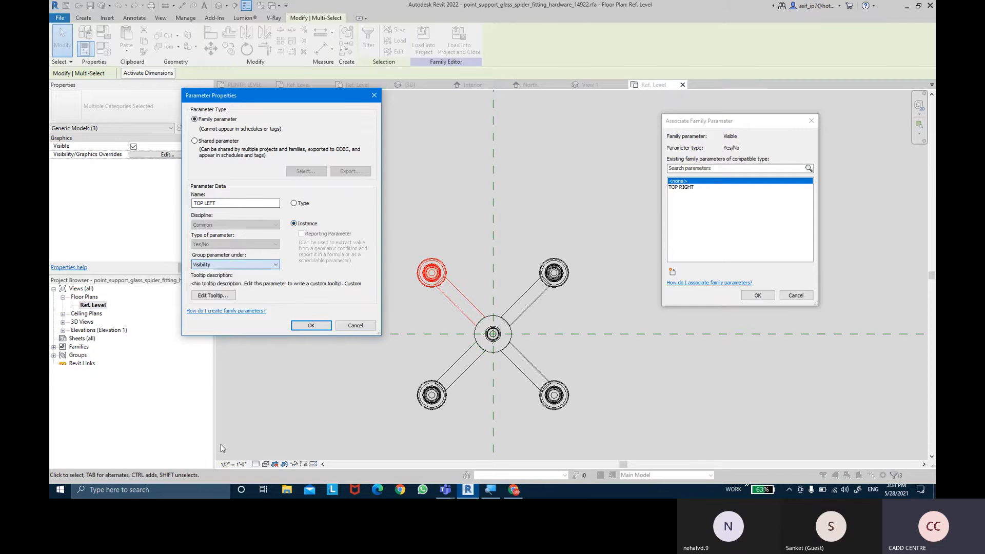
pyautogui.click(311, 326)
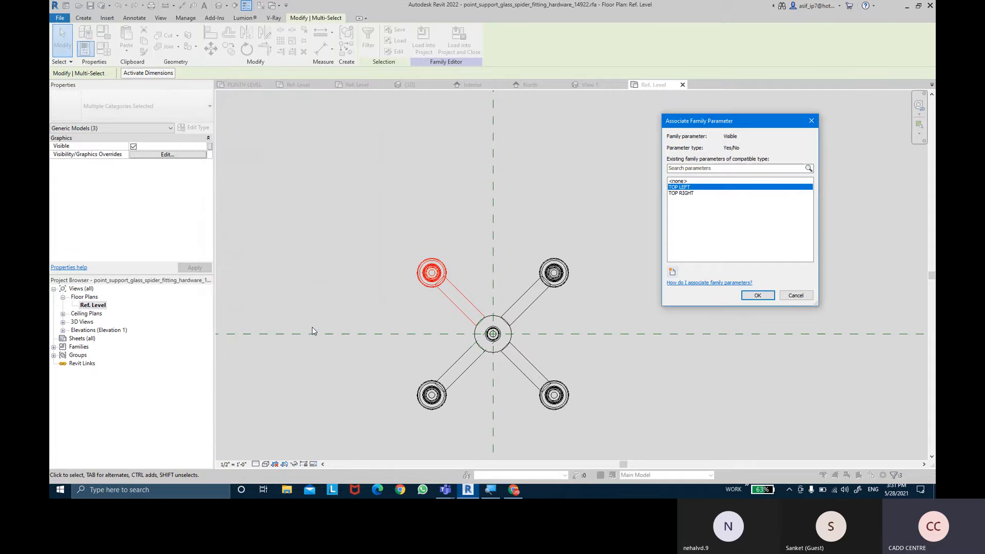
pyautogui.click(750, 296)
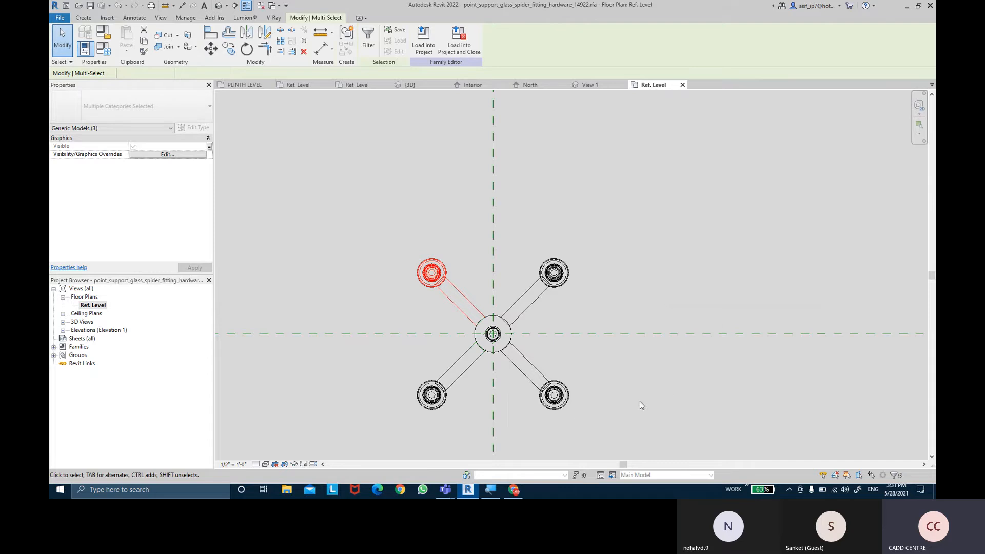
# - Select the spider fitting's lower-right arm with its glass fastener and check that the selection filter includes only Generic Models
pyautogui.moveTo(629, 395); pyautogui.dragTo(636, 339, button='middle')
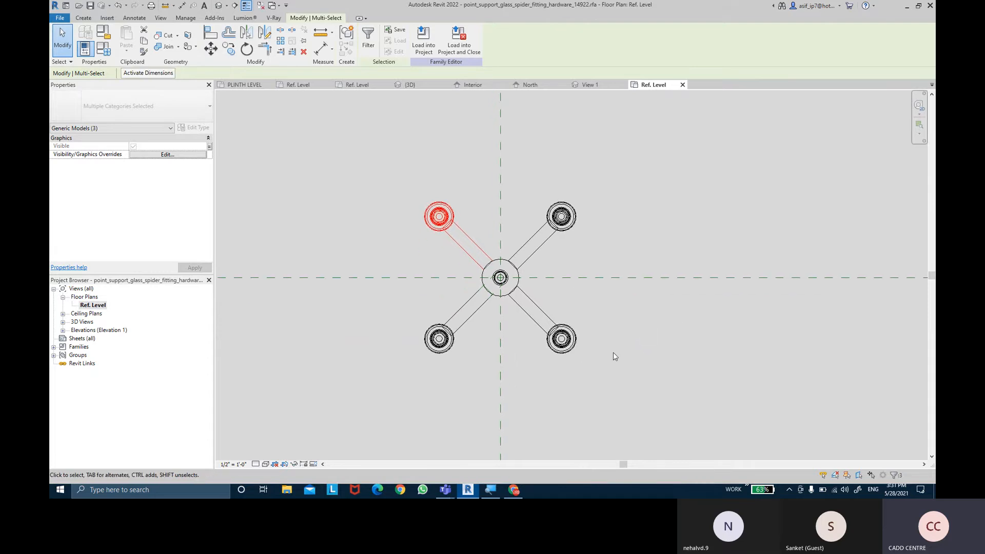
pyautogui.click(613, 353)
pyautogui.moveTo(593, 377); pyautogui.dragTo(537, 309)
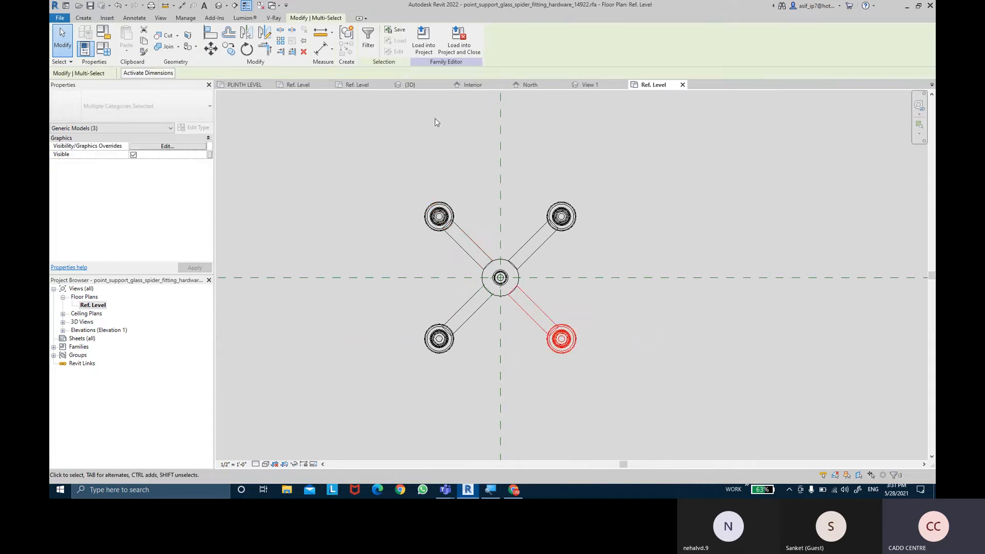
pyautogui.click(369, 37)
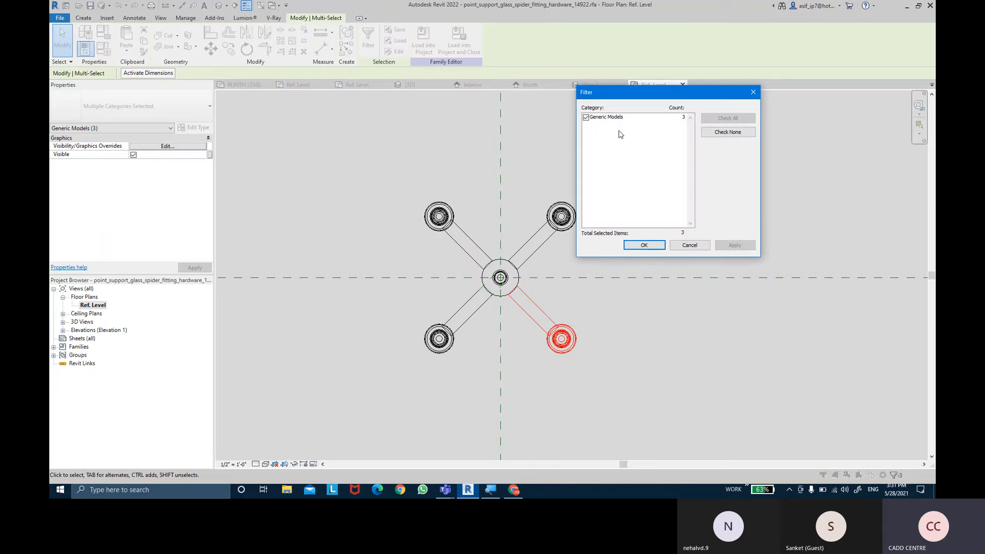
pyautogui.click(608, 119)
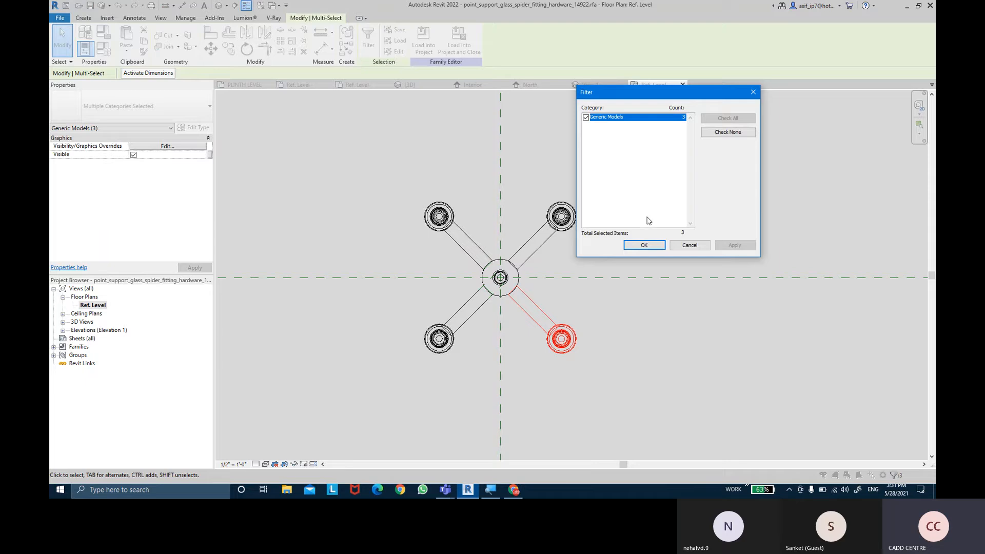
pyautogui.click(651, 244)
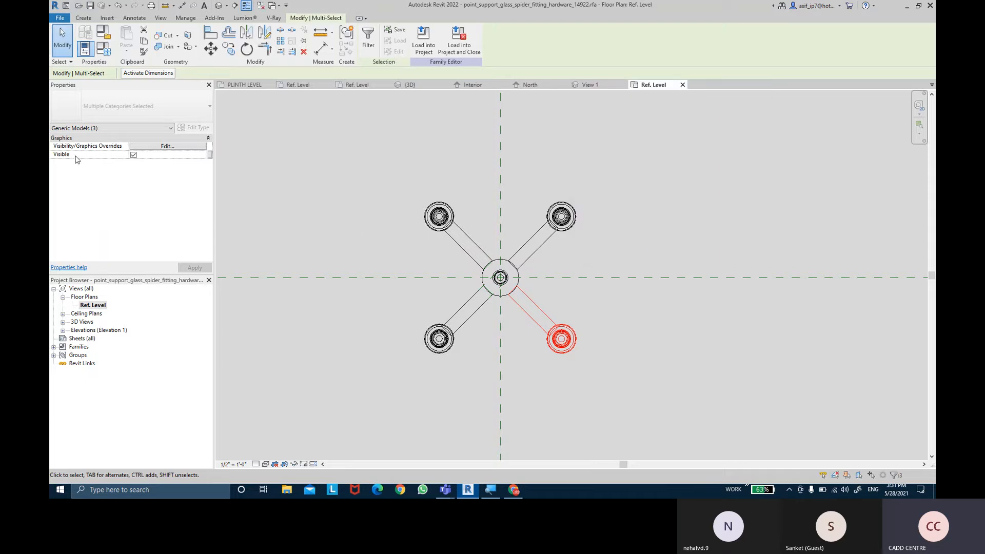
# - Link the lower-right arm's Visible property to a new instance family parameter named BOTTOM RIGHT, grouped under Visibility
pyautogui.click(210, 155)
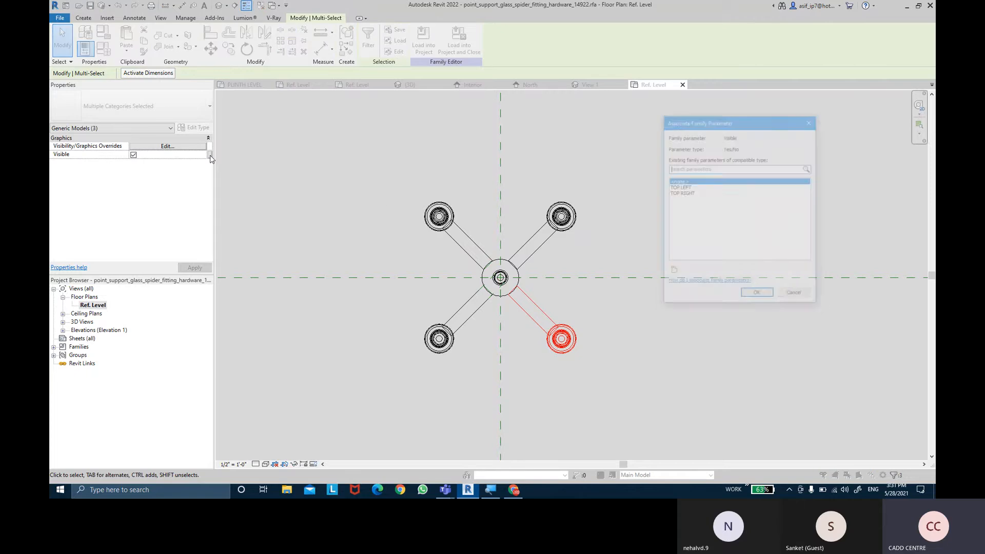
pyautogui.click(672, 272)
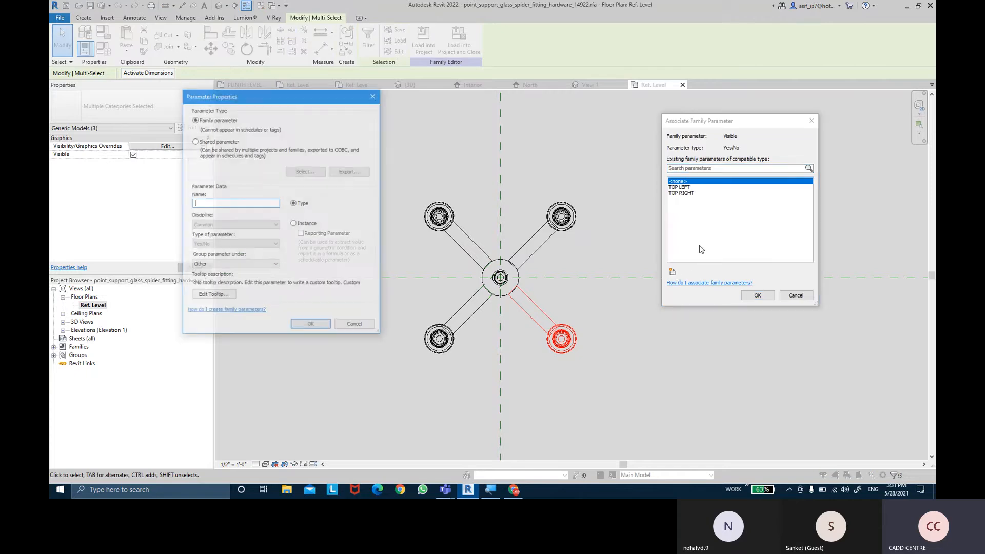
pyautogui.write('BOTT')
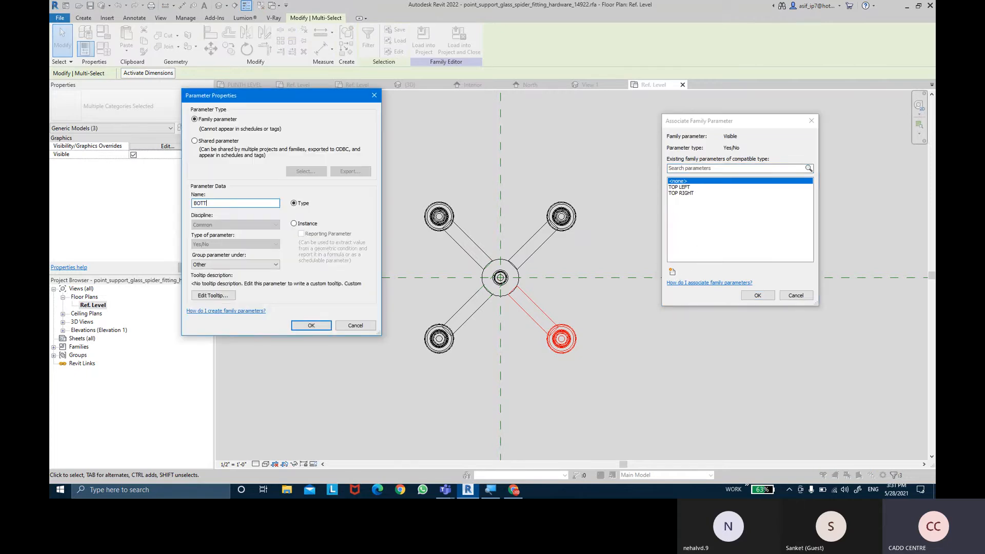
pyautogui.write('OM RIGHT')
pyautogui.click(260, 264)
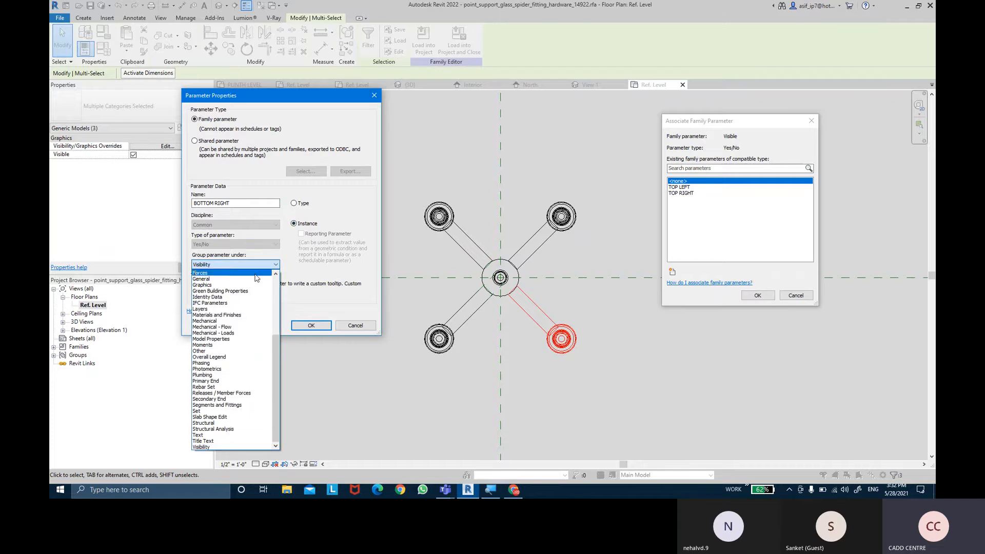
pyautogui.click(216, 448)
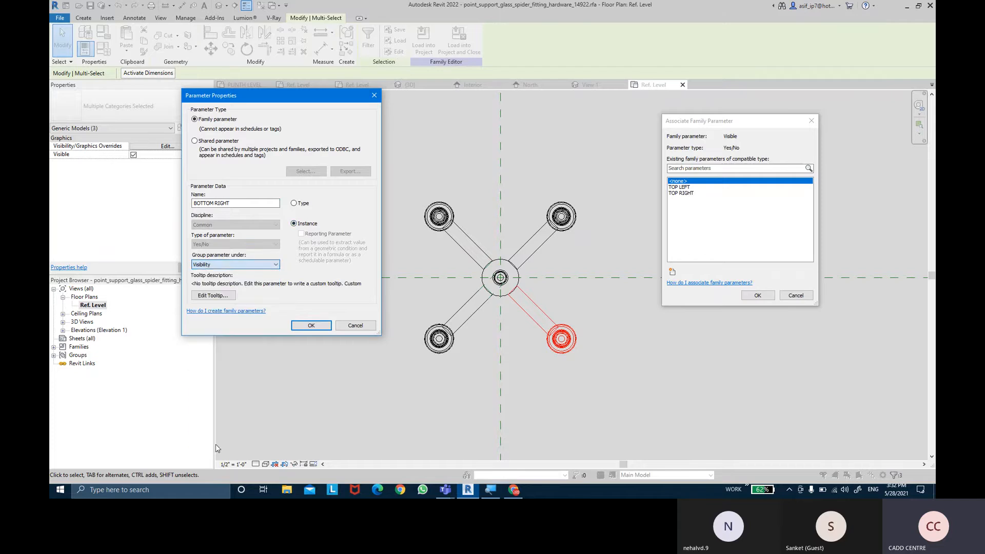
pyautogui.click(313, 326)
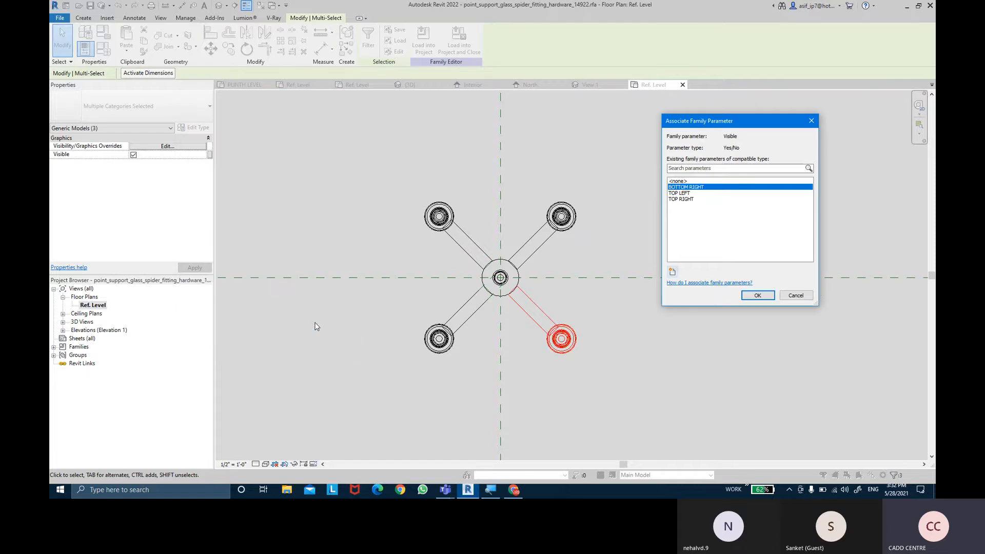
pyautogui.click(758, 296)
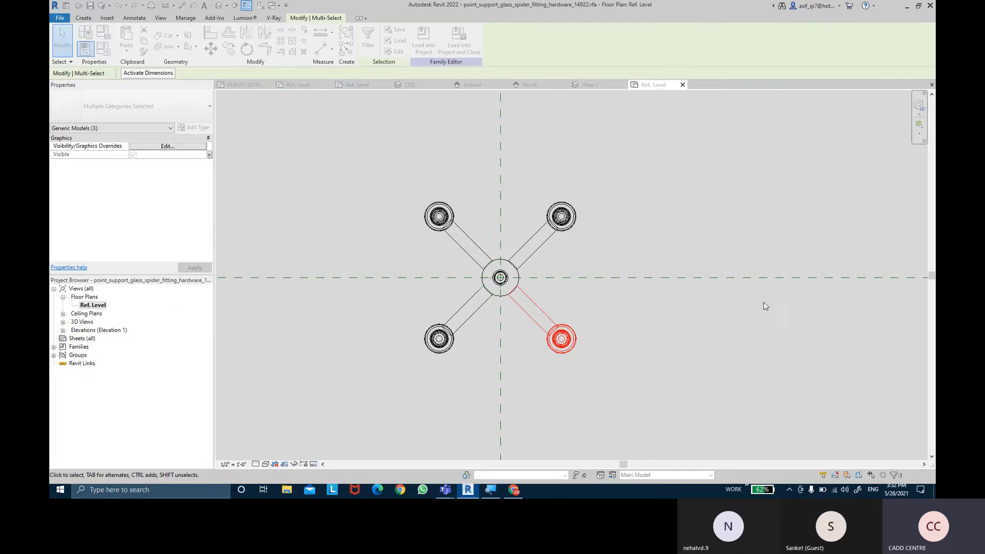
# - Select the spider fitting's lower-left arm with its glass fastener, keeping Generic Models in the selection filter
pyautogui.click(460, 368)
pyautogui.moveTo(464, 372); pyautogui.dragTo(415, 318)
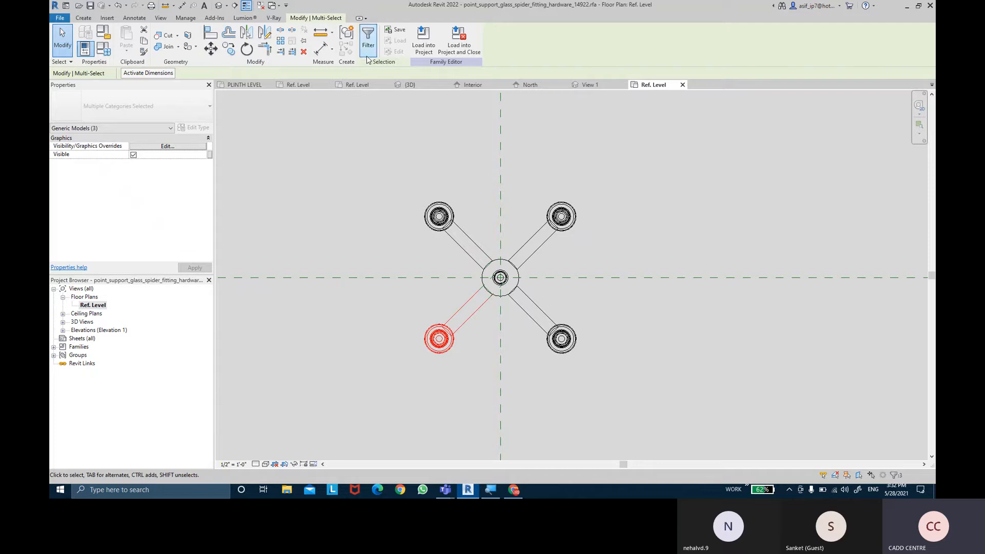
pyautogui.click(368, 39)
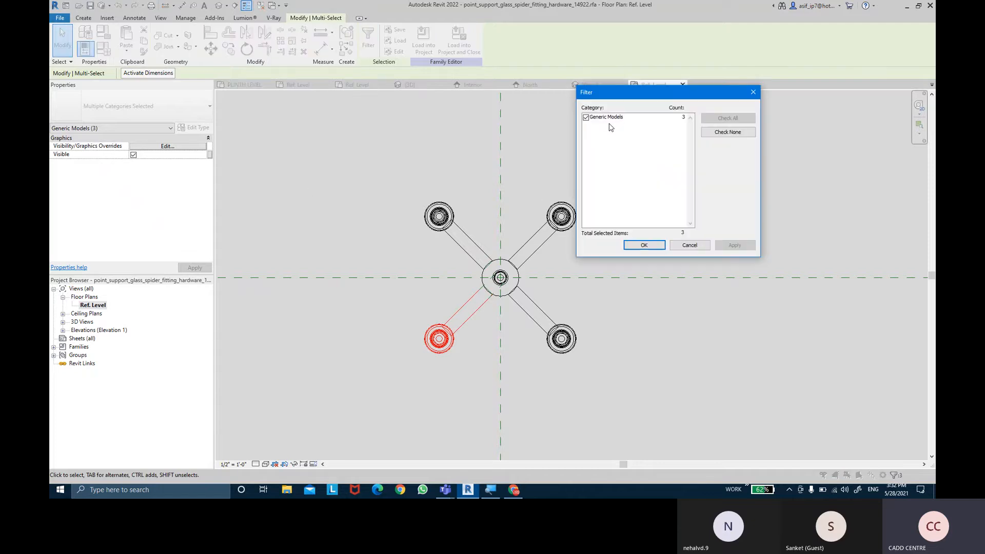
pyautogui.click(644, 245)
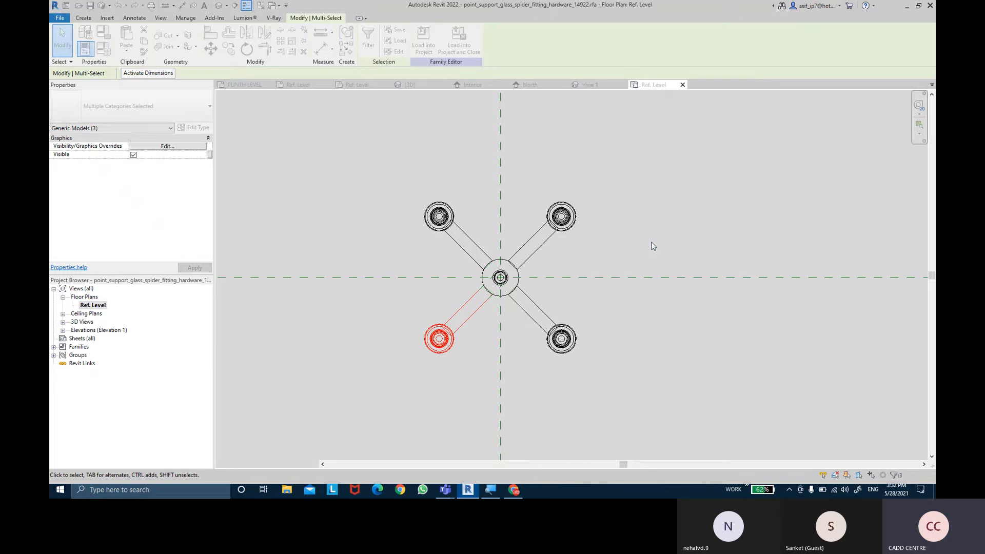
# - Link the lower-left arm's Visible property to a new instance family parameter named BOTTOM LEFT, grouped under Visibility
pyautogui.click(210, 154)
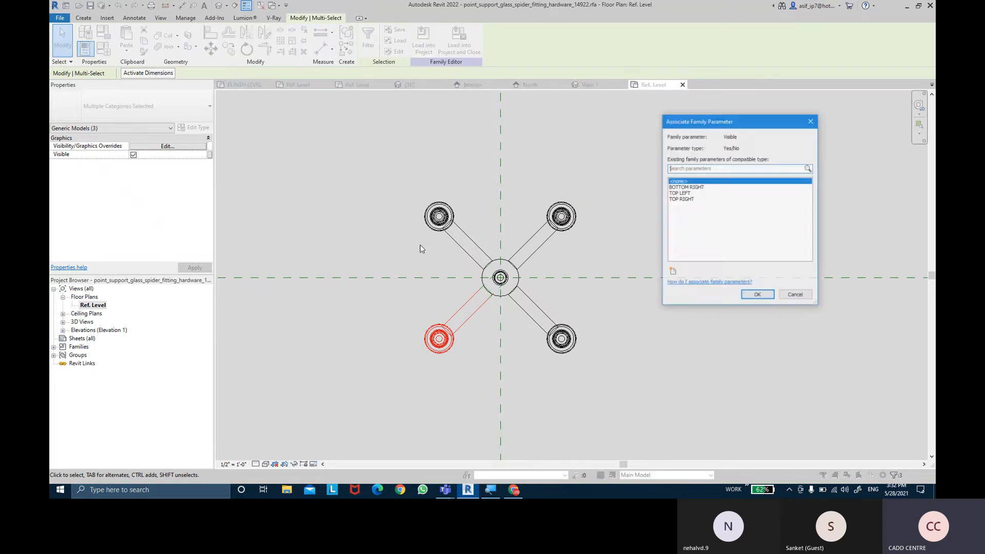
pyautogui.click(672, 271)
pyautogui.write('BOTTOM')
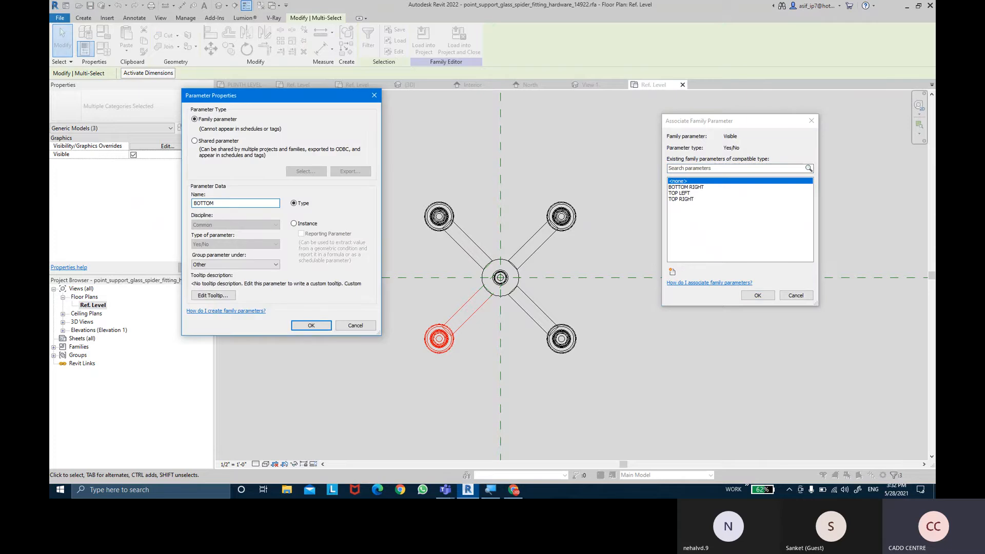
pyautogui.write(' LEFT')
pyautogui.click(299, 224)
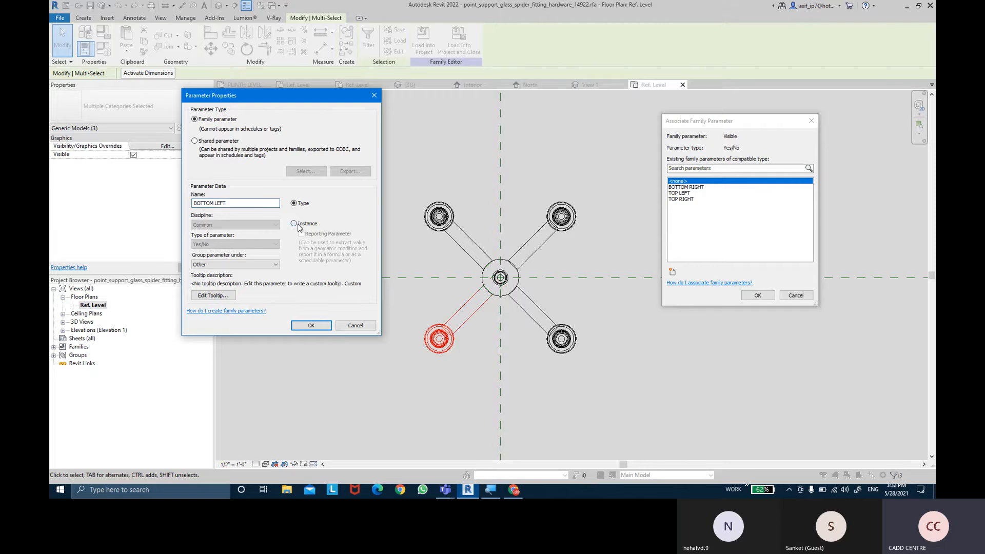
pyautogui.click(265, 267)
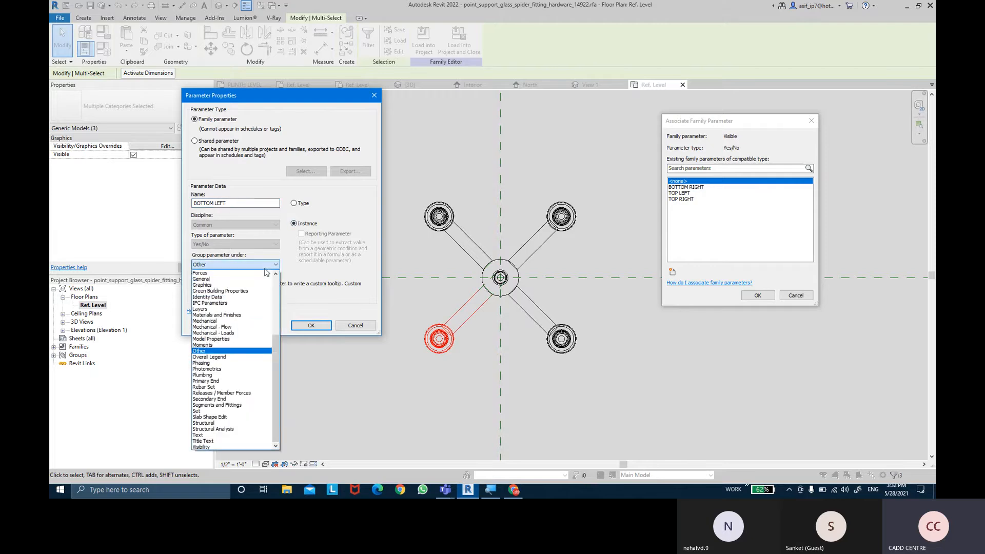
pyautogui.click(220, 447)
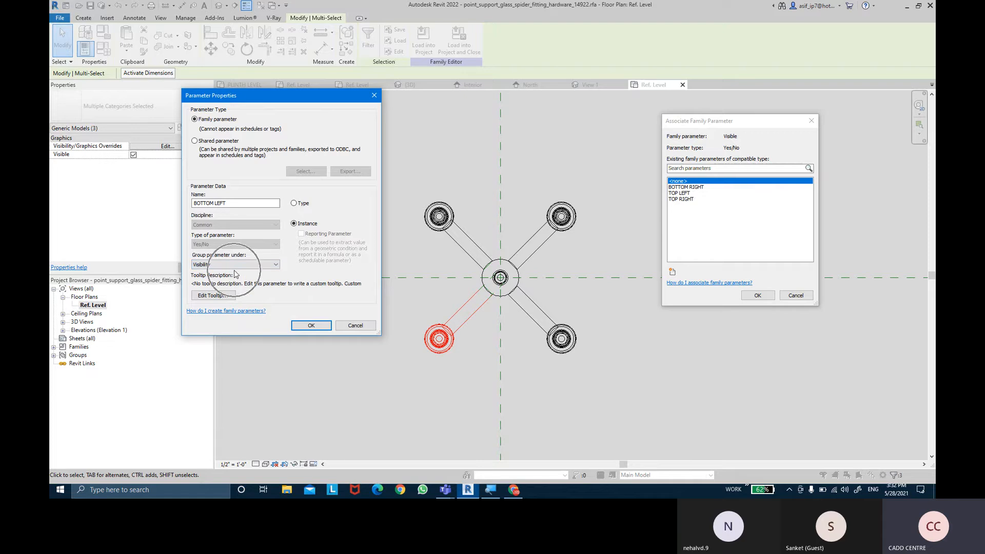
pyautogui.click(302, 326)
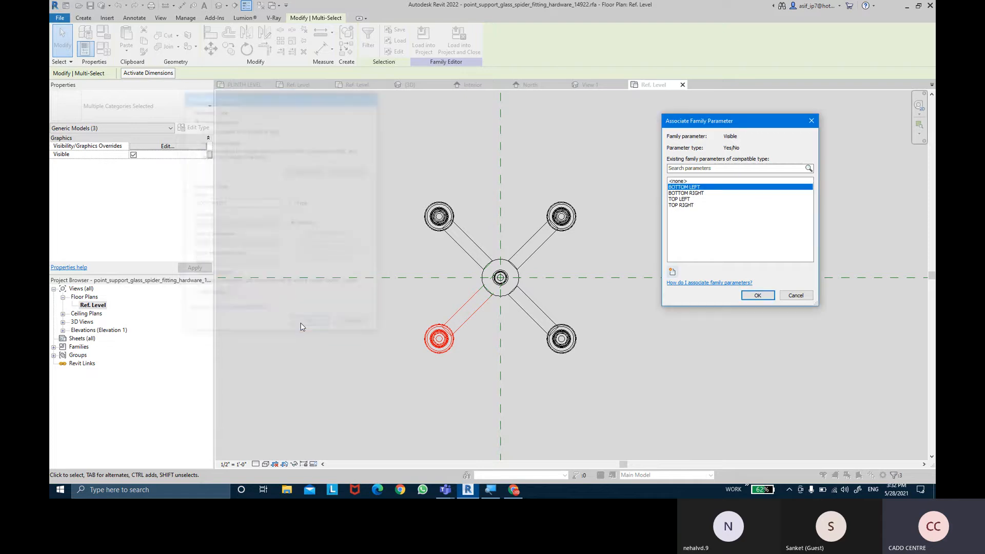
pyautogui.click(758, 295)
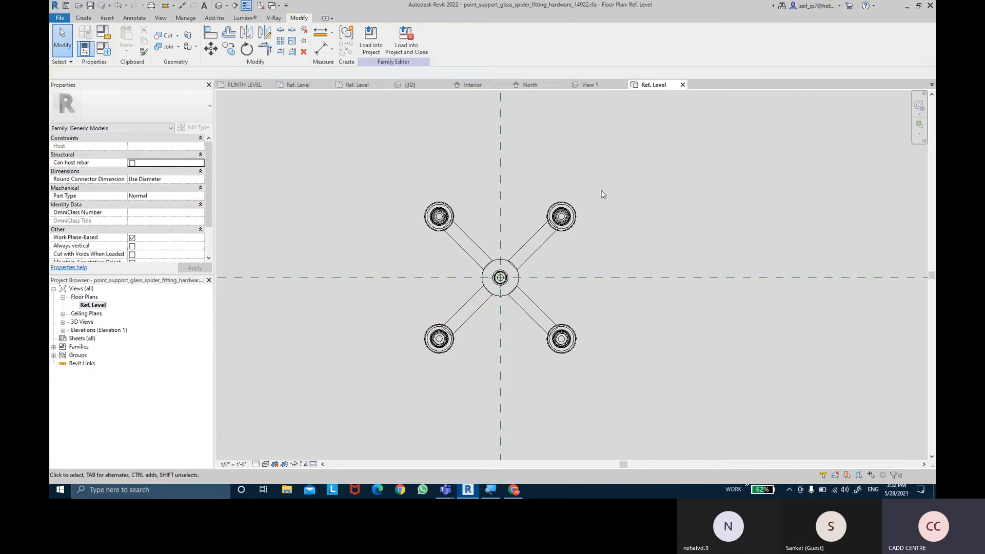
# - Review the four arm visibility parameters in the spider fitting's family types and accept them
pyautogui.click(107, 56)
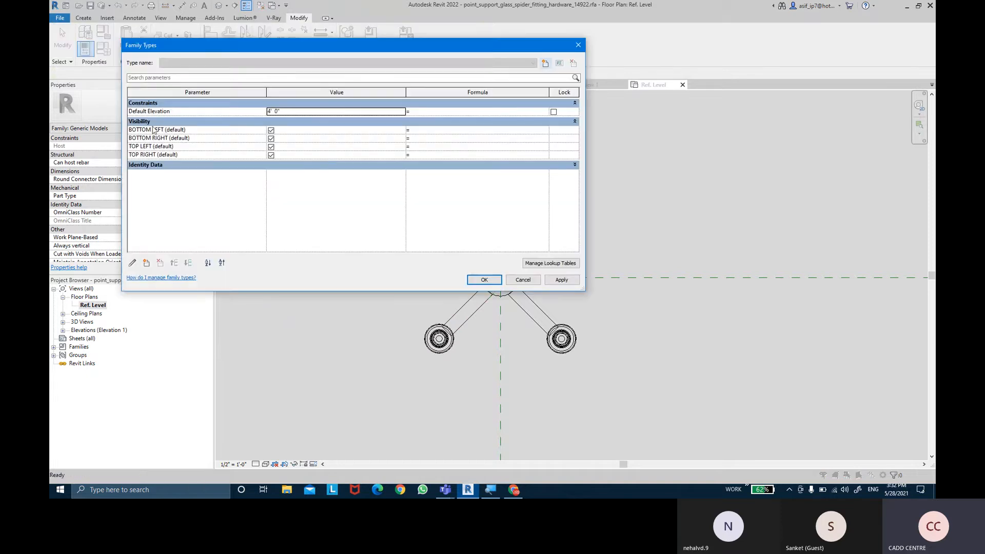
pyautogui.moveTo(238, 138); pyautogui.dragTo(358, 138)
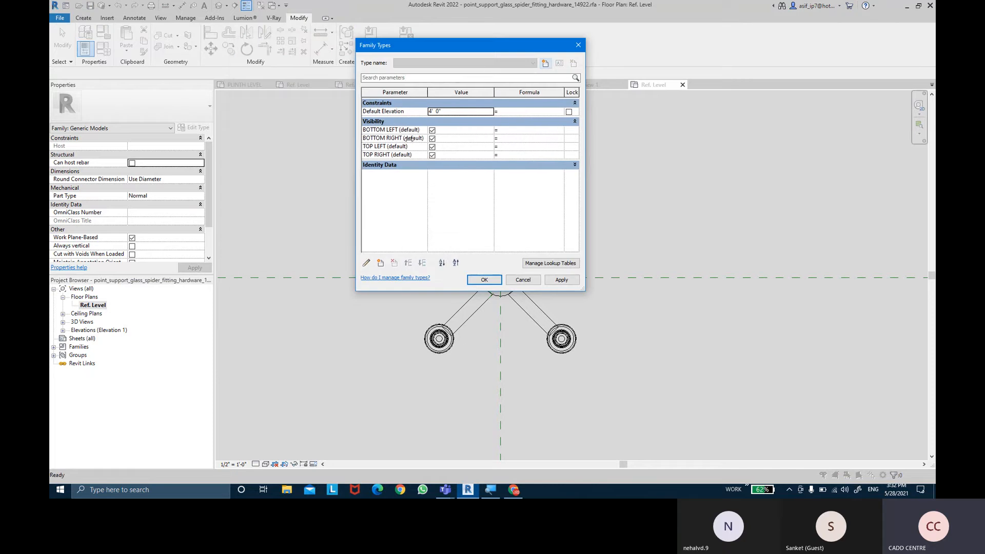
pyautogui.moveTo(444, 53); pyautogui.dragTo(720, 70)
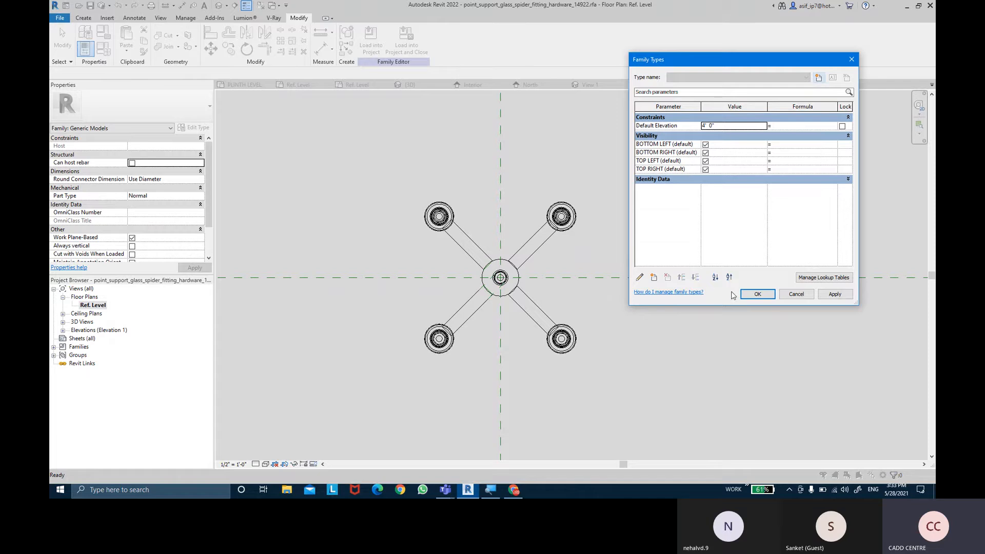
pyautogui.click(847, 296)
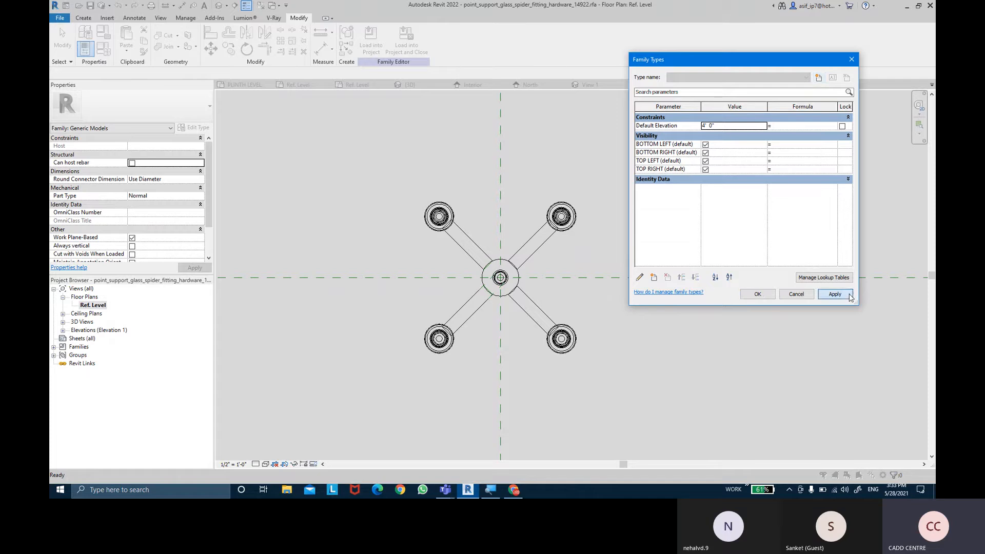
pyautogui.click(756, 295)
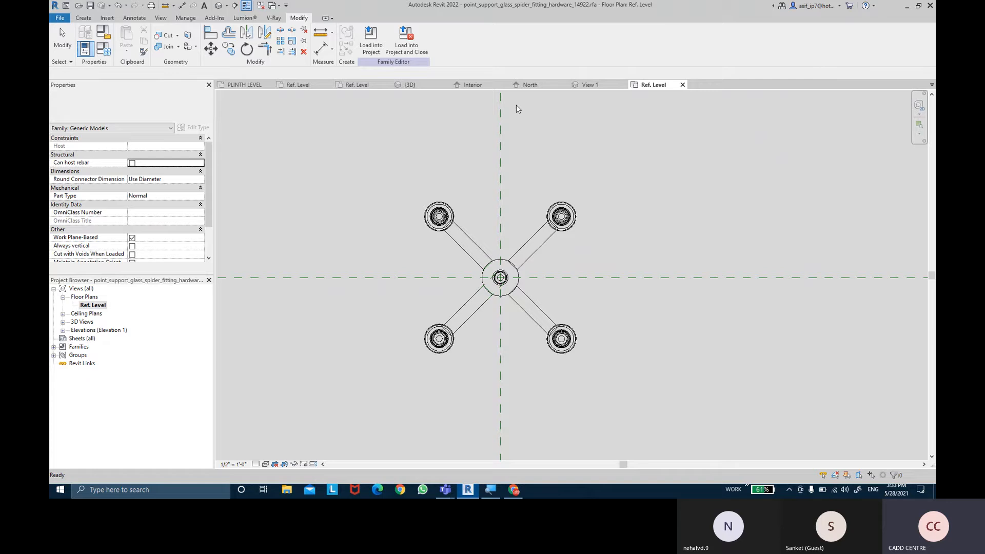
# - Save the spider fitting family to the Desktop as SPIDER FITS CLIPS
pyautogui.click(58, 19)
pyautogui.moveTo(76, 132)
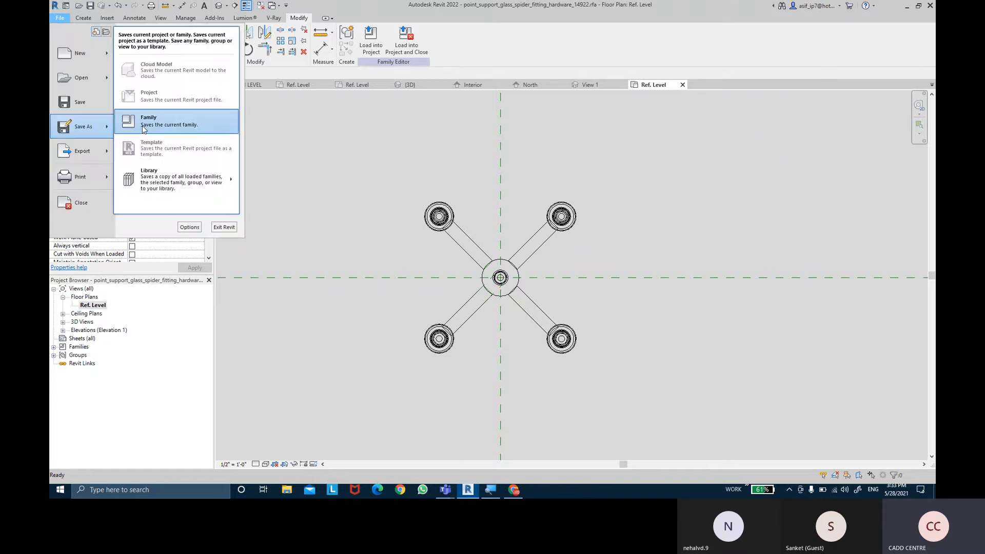
pyautogui.click(169, 122)
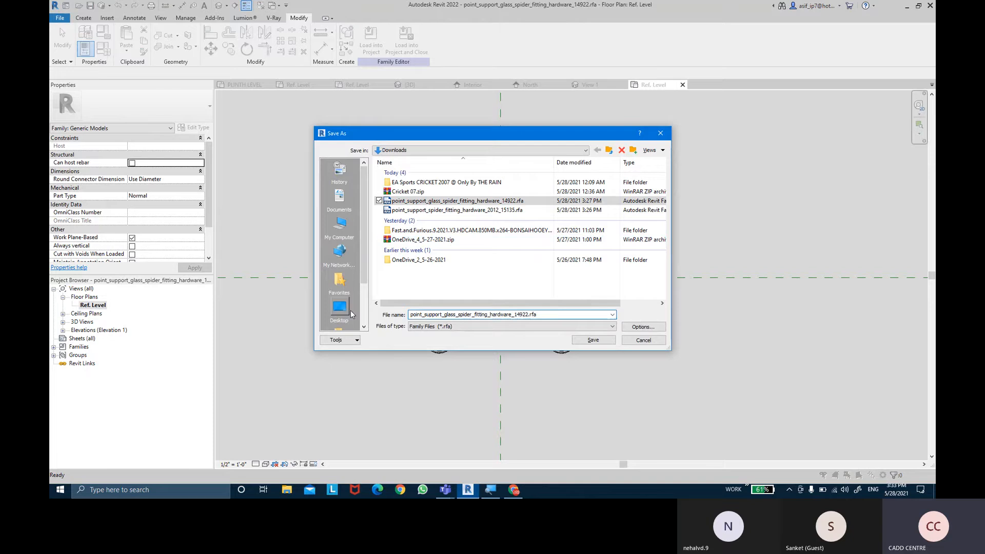
pyautogui.click(339, 307)
pyautogui.doubleClick(570, 315)
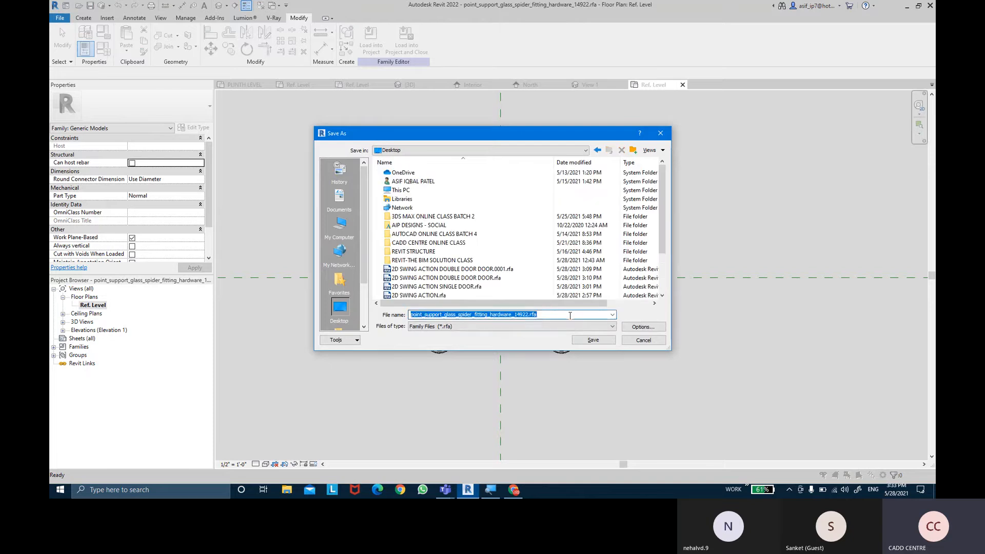
pyautogui.press('BackSpace')
pyautogui.write('SPIDER ')
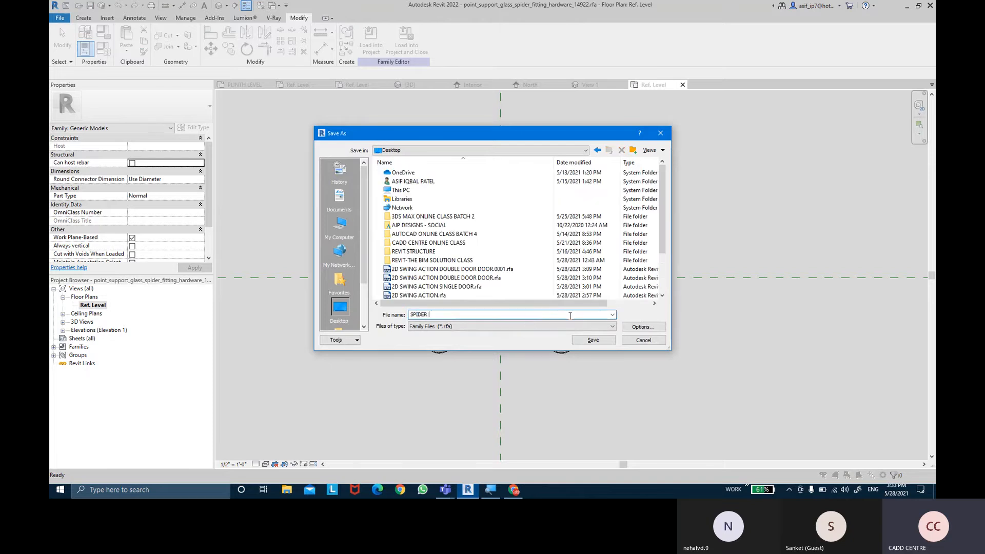
pyautogui.write('FITS CLIPS')
pyautogui.press('Return')
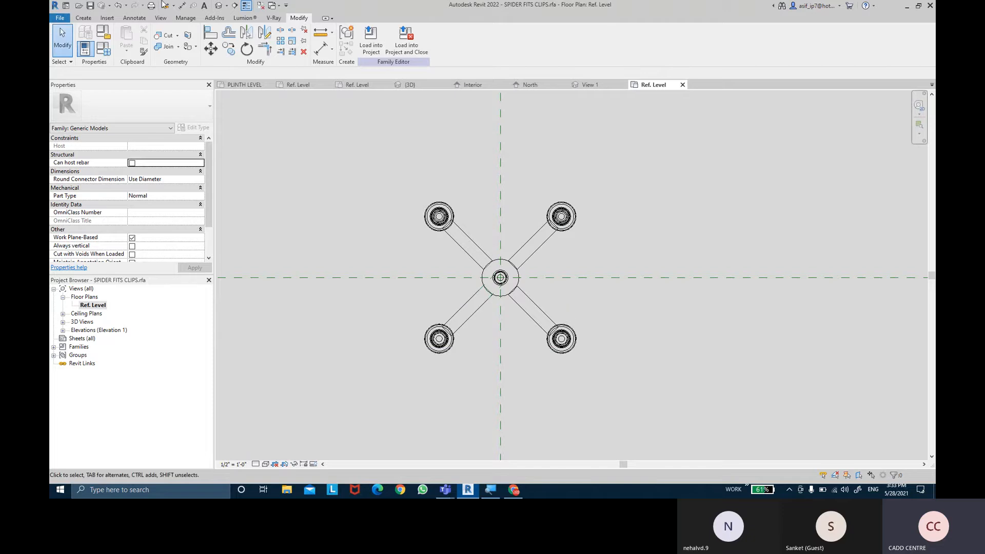
# - Close the inactive view windows, keeping the spider fitting's Ref. Level plan open
pyautogui.click(261, 6)
pyautogui.moveTo(654, 202); pyautogui.dragTo(655, 213, button='middle')
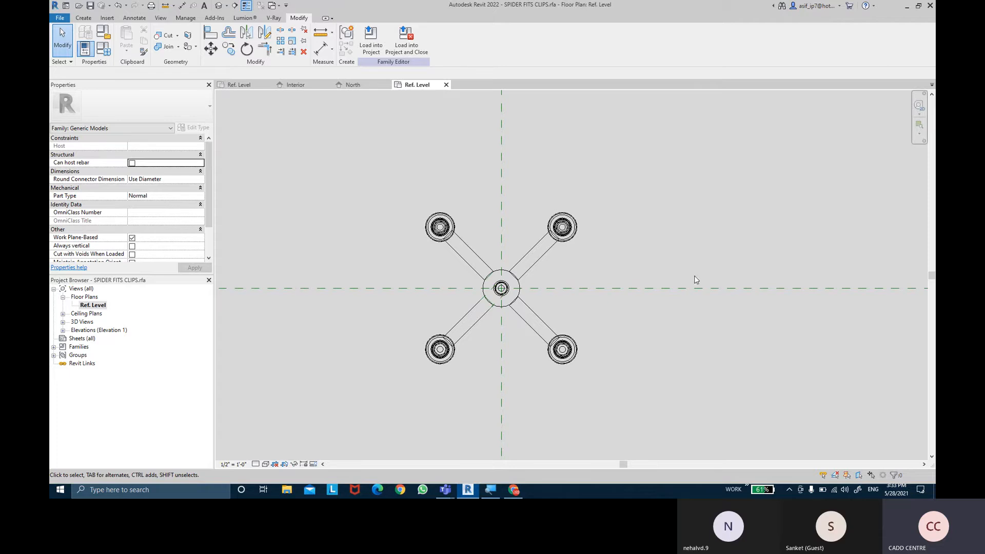
pyautogui.moveTo(676, 213); pyautogui.dragTo(679, 220, button='middle')
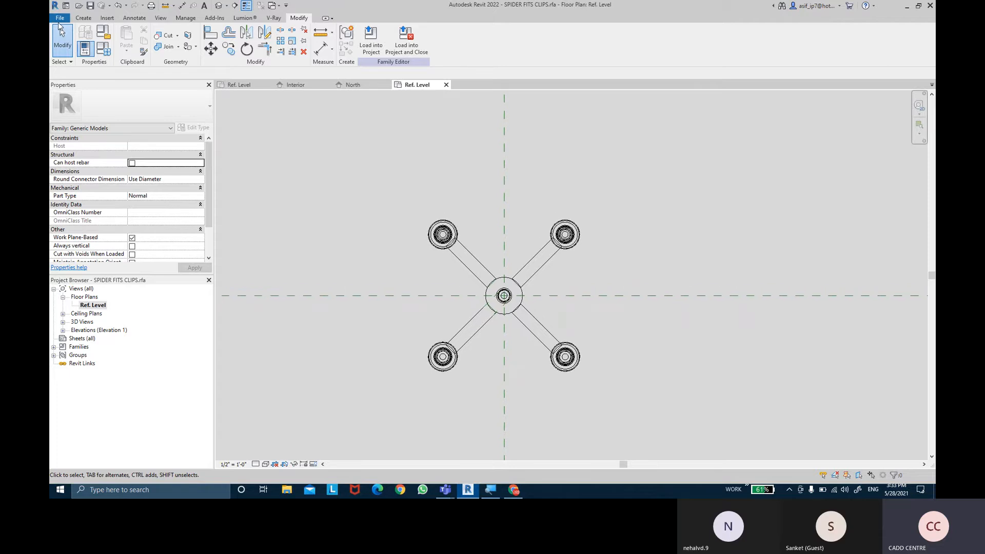
# - Create a new family from the English template Metric Curtain Wall Panel.rft
pyautogui.click(60, 18)
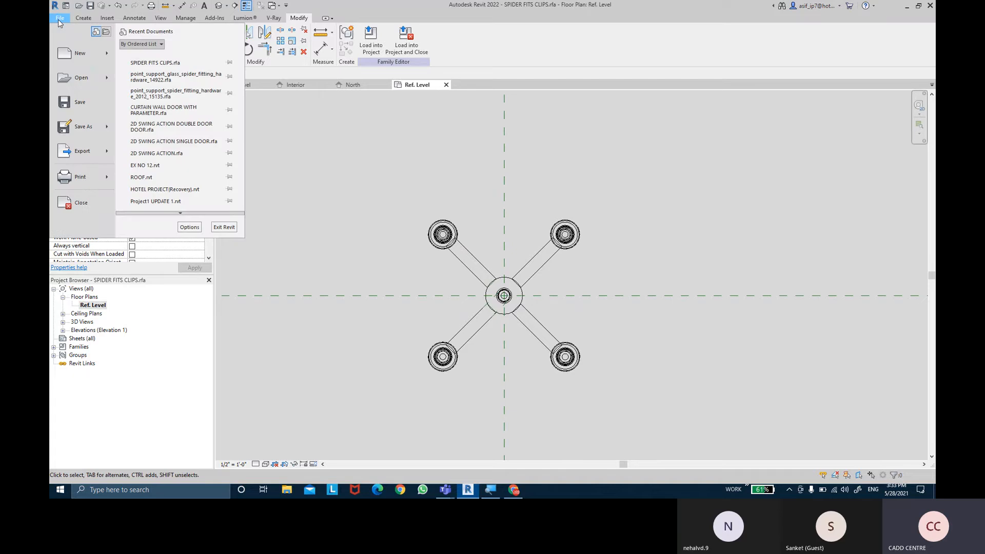
pyautogui.moveTo(82, 57)
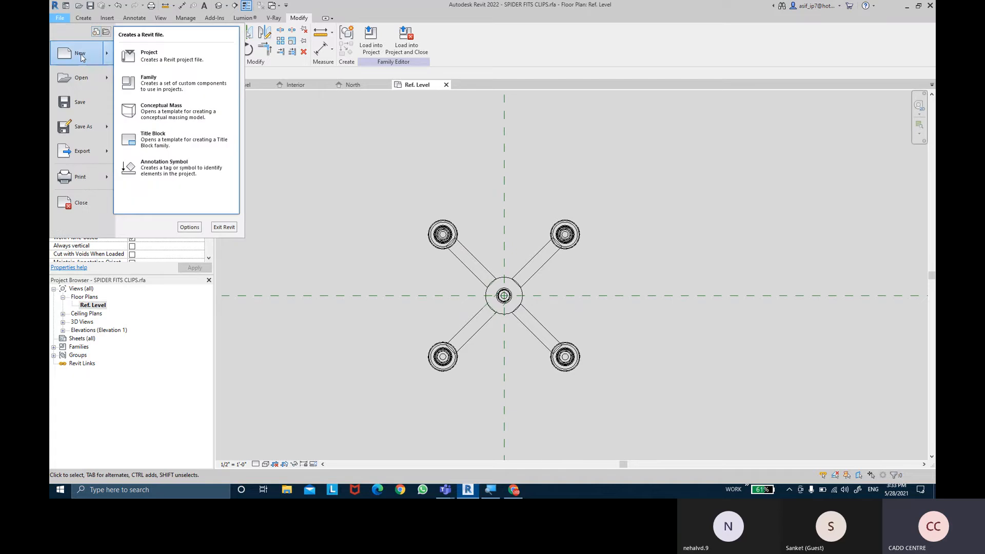
pyautogui.click(161, 85)
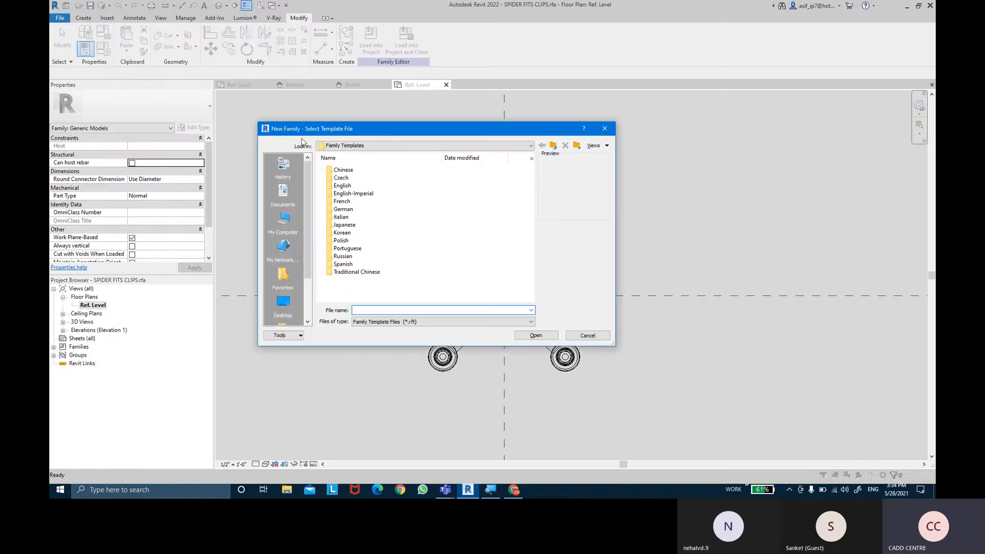
pyautogui.click(345, 187)
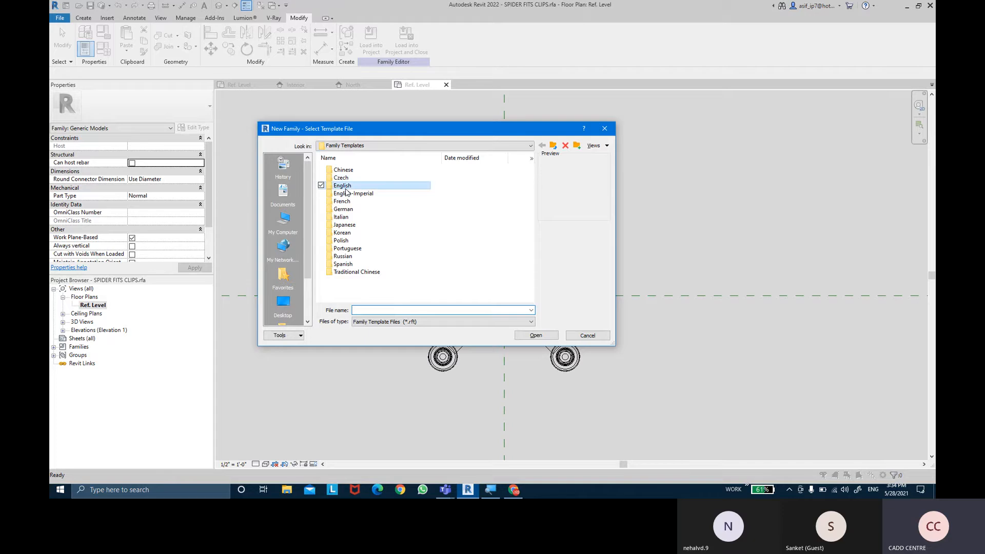
pyautogui.doubleClick(343, 187)
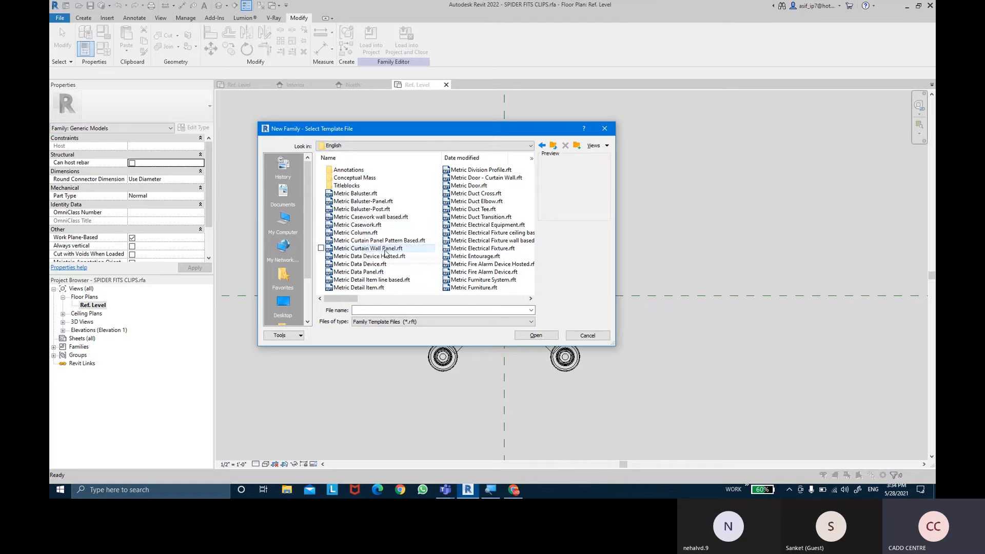
pyautogui.click(354, 249)
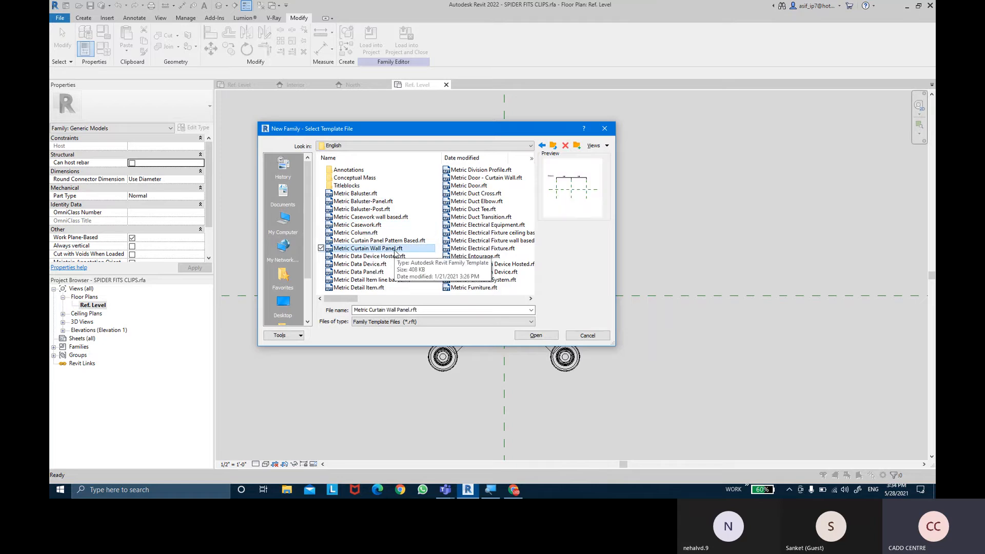
pyautogui.click(529, 336)
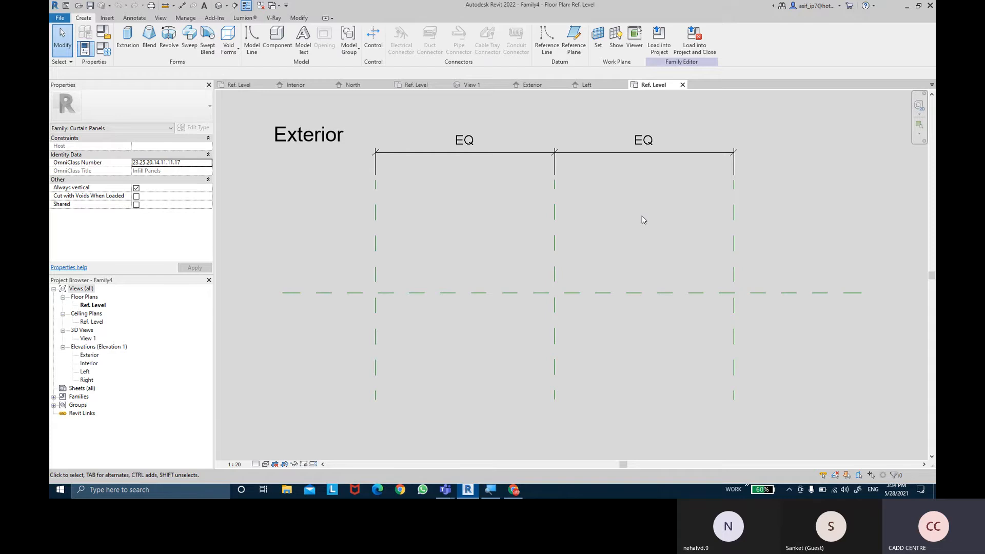
# - Add two reference planes offset 9 mm from the horizontal reference plane, one on each side of it
pyautogui.moveTo(638, 222); pyautogui.dragTo(633, 220, button='middle')
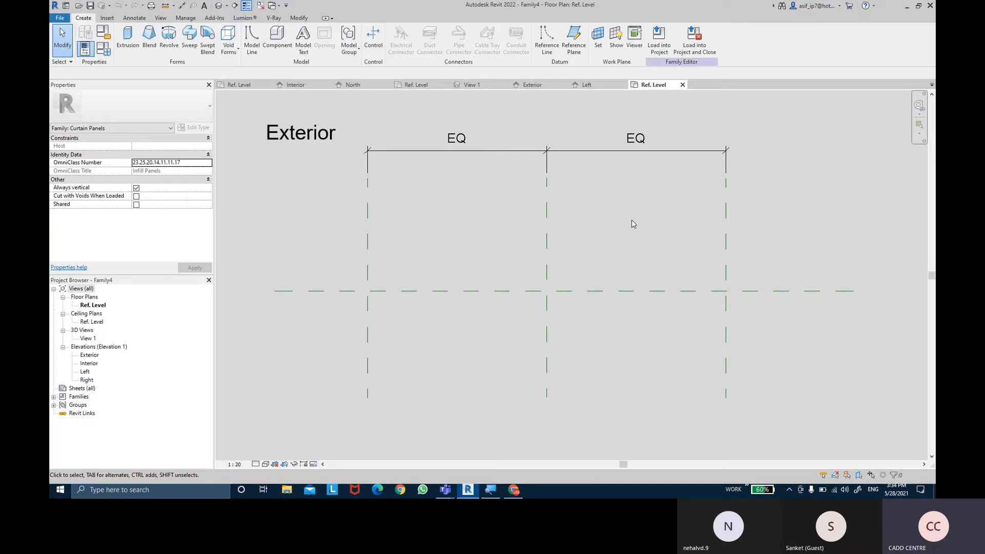
pyautogui.moveTo(634, 224); pyautogui.dragTo(641, 236, button='middle')
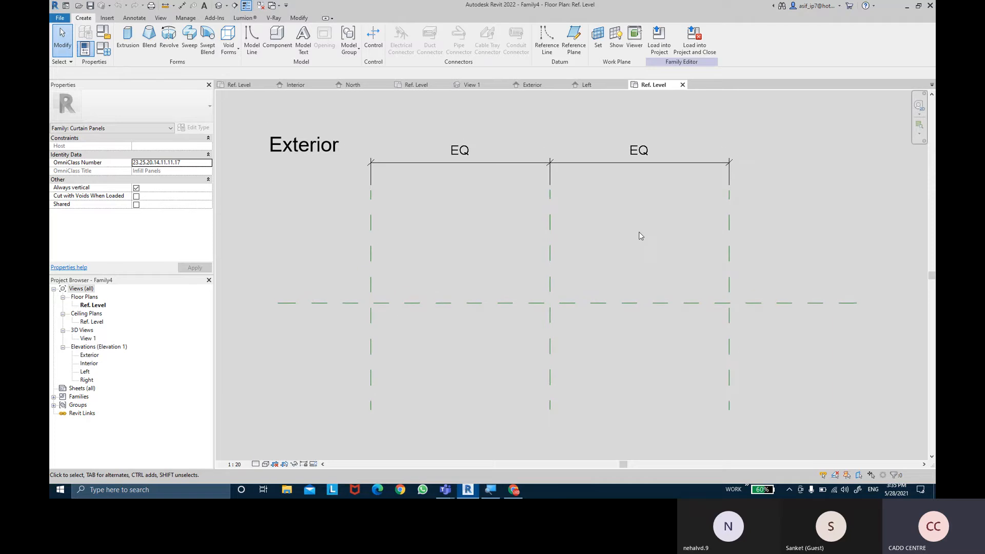
pyautogui.moveTo(639, 236); pyautogui.dragTo(636, 233, button='middle')
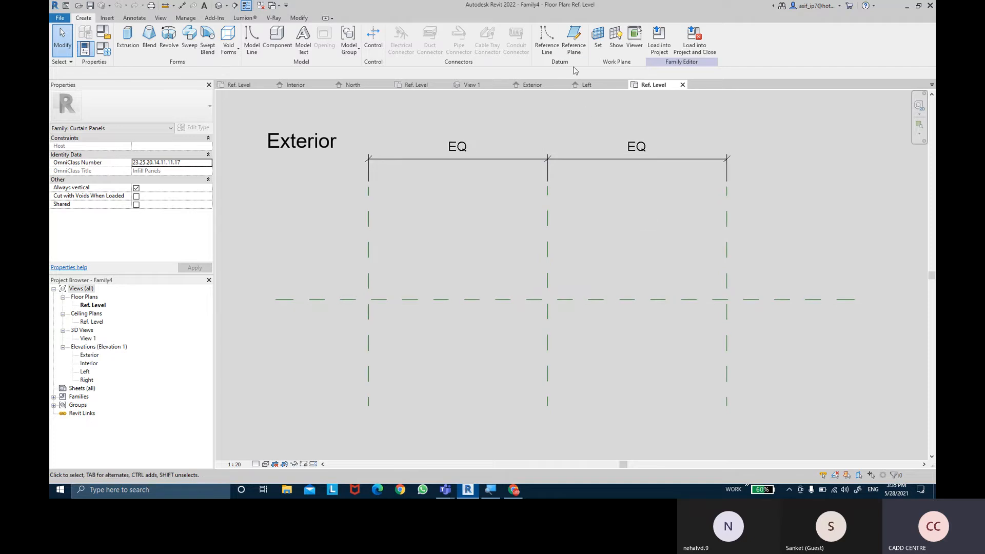
pyautogui.click(570, 38)
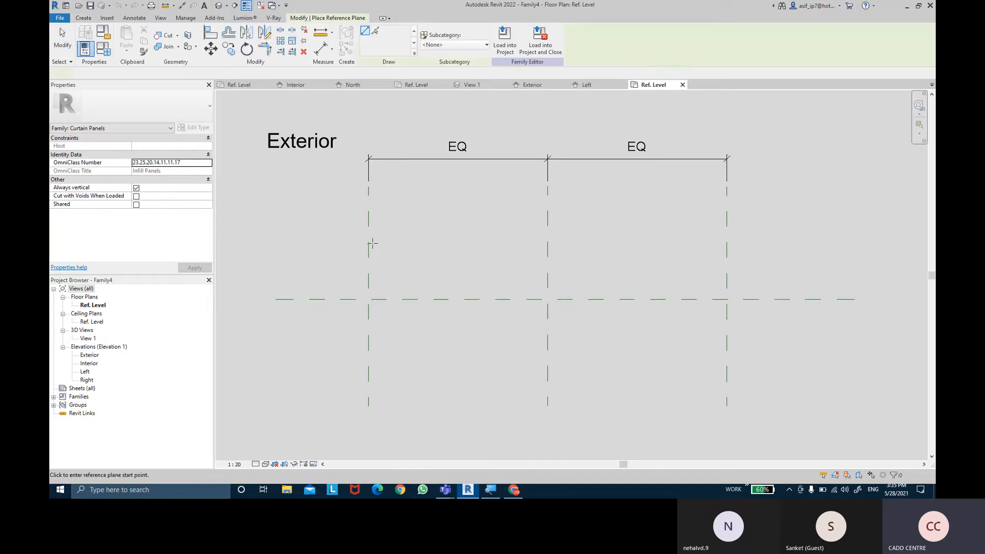
pyautogui.click(375, 31)
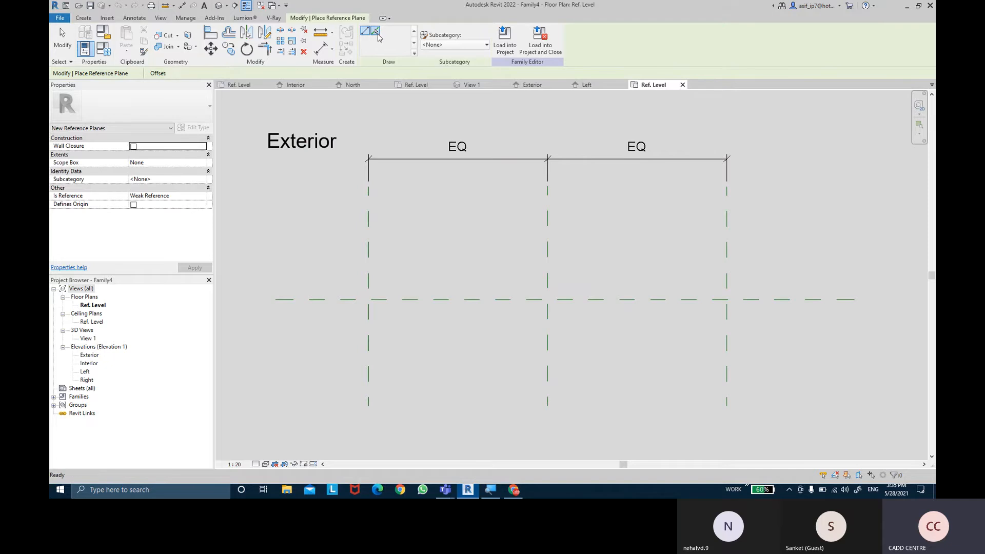
pyautogui.doubleClick(179, 75)
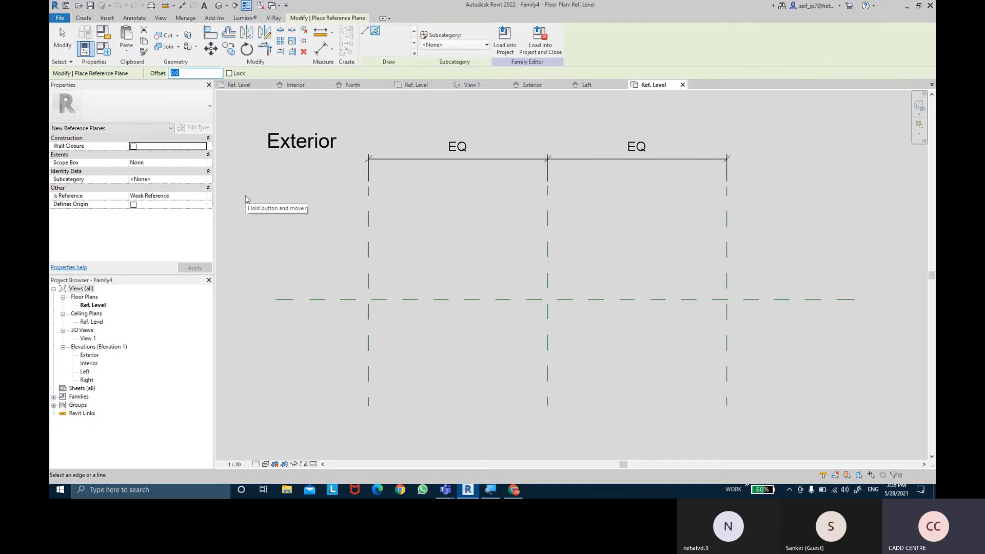
pyautogui.write('9')
pyautogui.scroll(4, 313, 318)
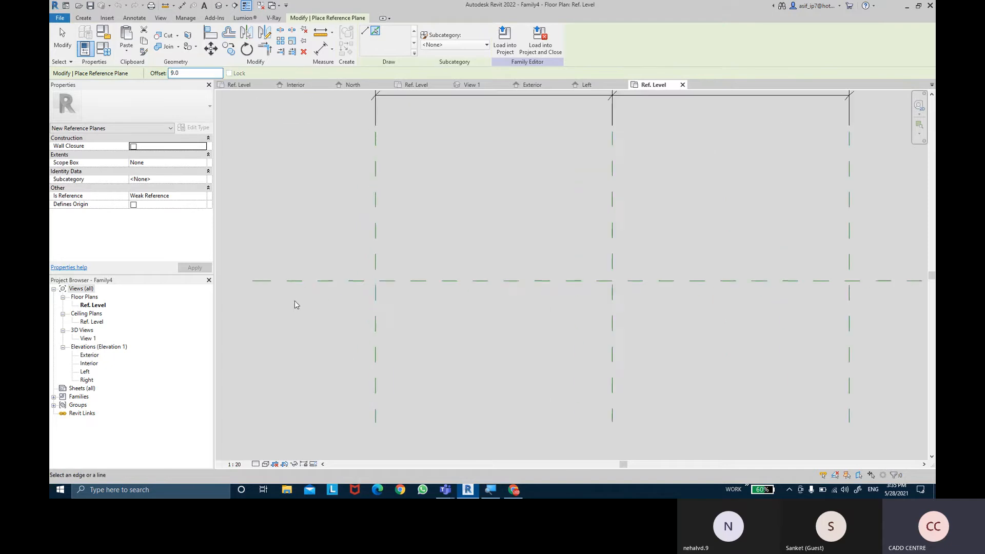
pyautogui.click(294, 266)
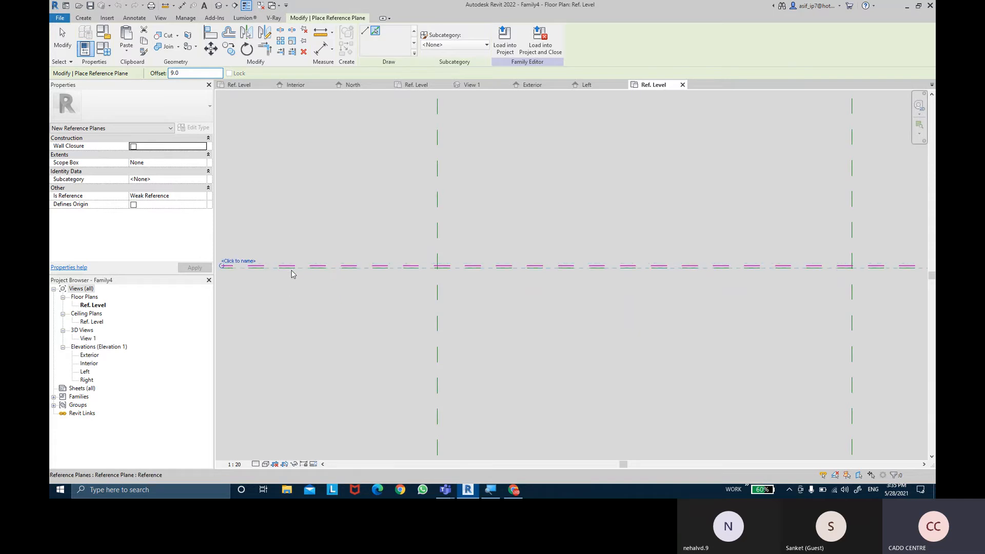
pyautogui.scroll(1, 291, 271)
pyautogui.scroll(1, 291, 275)
pyautogui.click(290, 272)
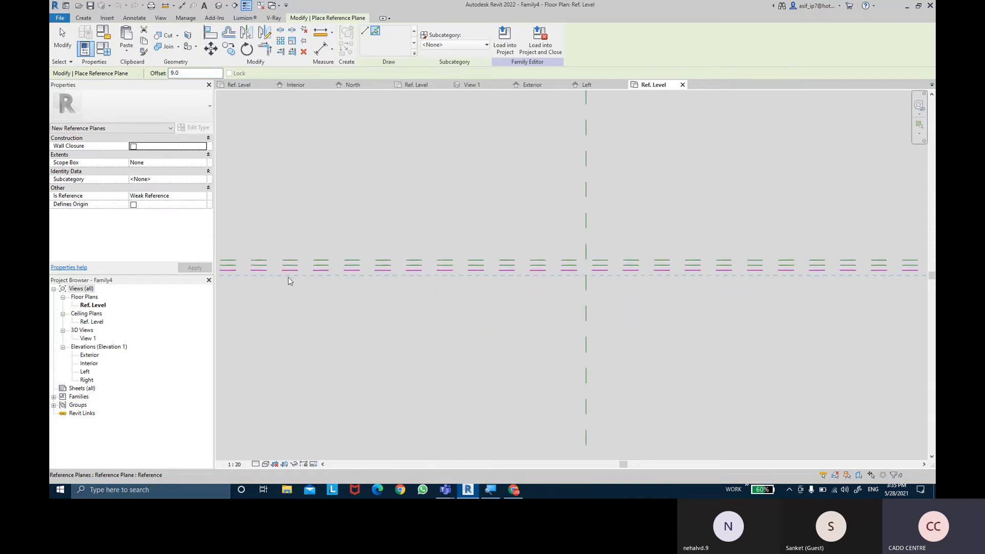
pyautogui.moveTo(392, 331); pyautogui.dragTo(671, 335, button='middle')
pyautogui.click(66, 49)
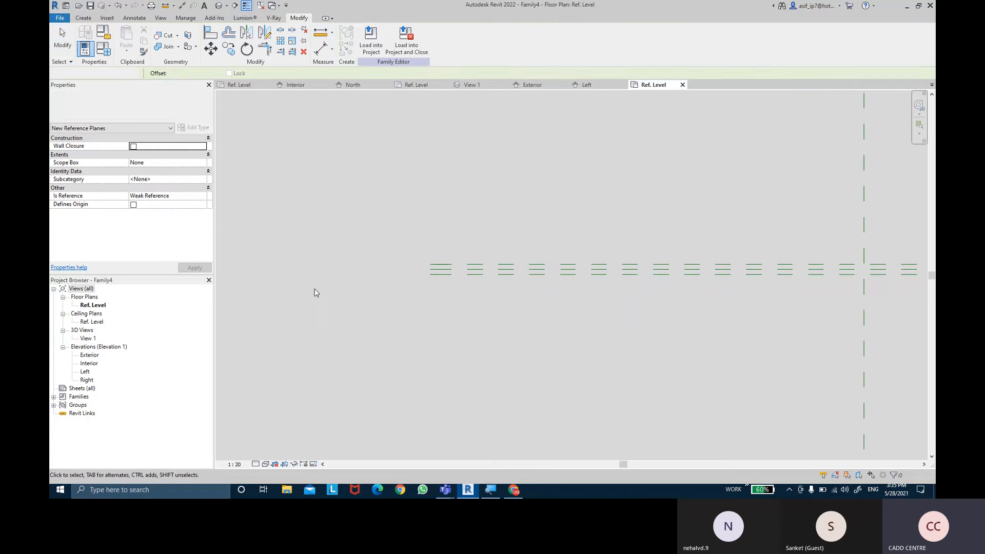
# - Set the view scale to 1:2 and place an aligned dimension across the three horizontal reference planes with equal spacing
pyautogui.click(235, 465)
pyautogui.click(251, 343)
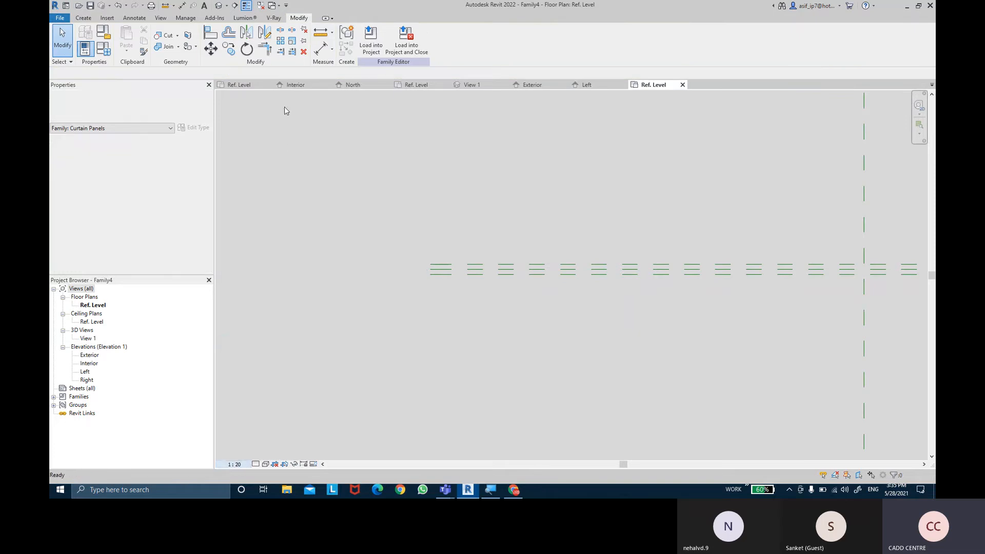
pyautogui.press('d')
pyautogui.press('i')
pyautogui.click(512, 252)
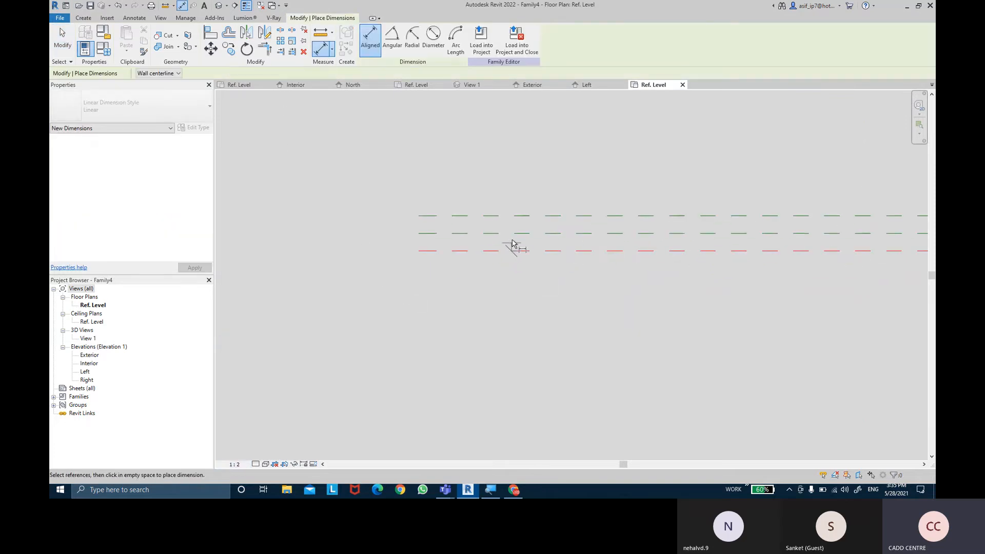
pyautogui.click(511, 234)
pyautogui.click(512, 216)
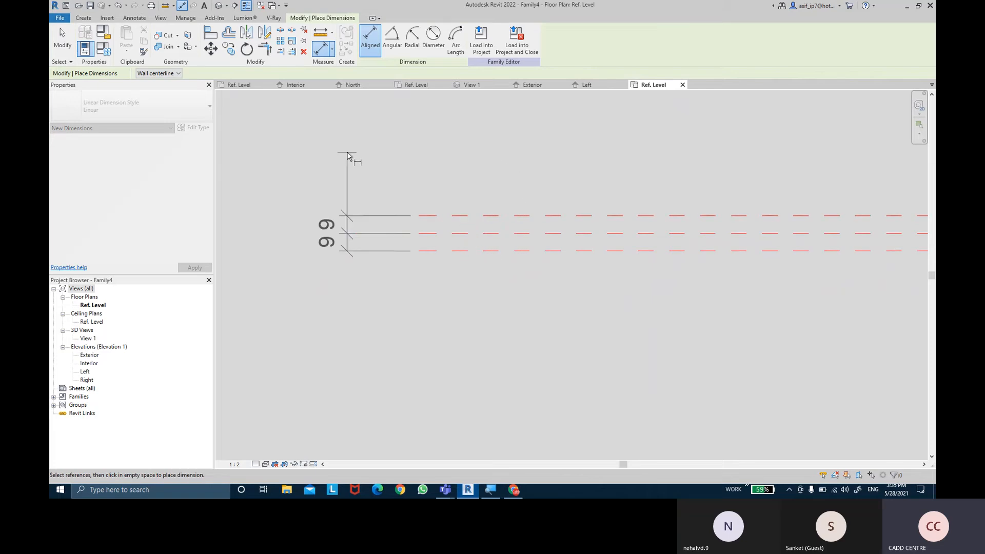
pyautogui.click(349, 169)
pyautogui.click(297, 233)
# - Add an overall aligned dimension between the two outer horizontal reference planes beside the equality dimension
pyautogui.click(502, 251)
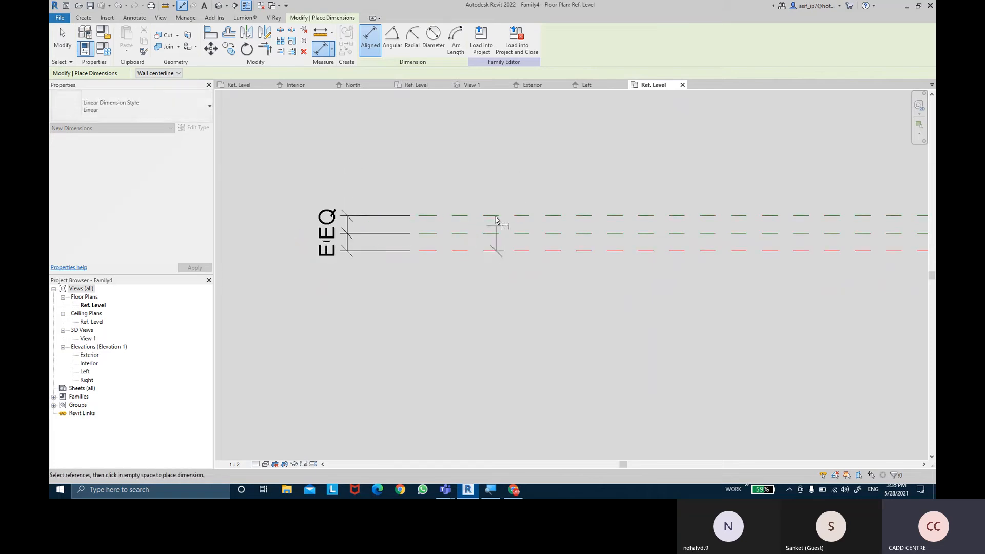
pyautogui.click(496, 216)
pyautogui.click(293, 154)
pyautogui.press('Escape')
pyautogui.press('Escape')
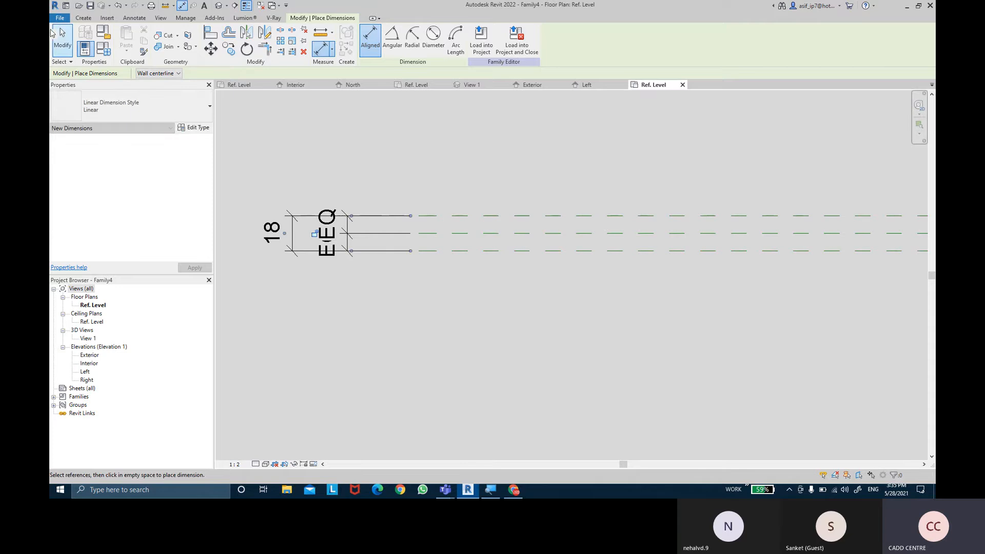
# - Label the overall dimension between the two outer horizontal reference planes with a new type parameter named THICKNESS
pyautogui.click(304, 211)
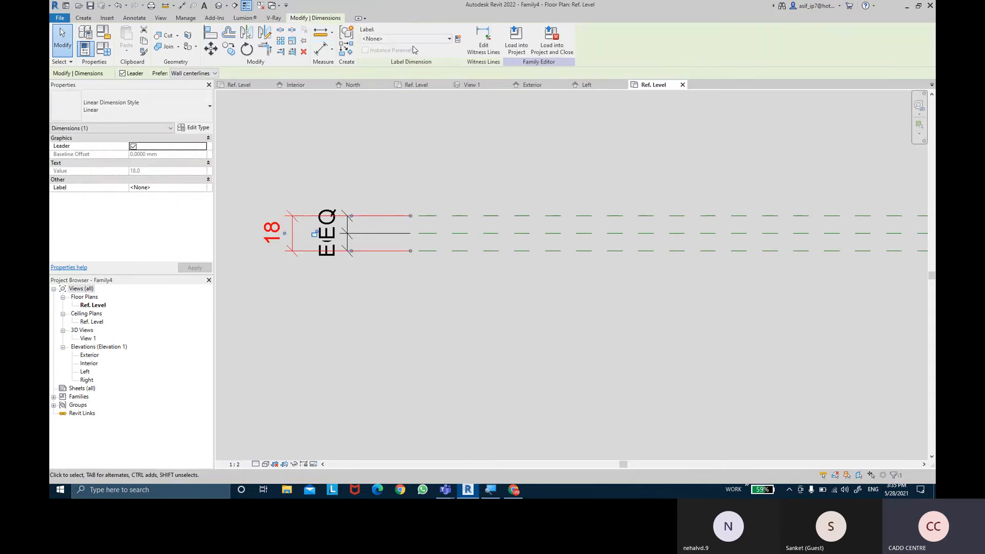
pyautogui.click(416, 39)
pyautogui.click(458, 40)
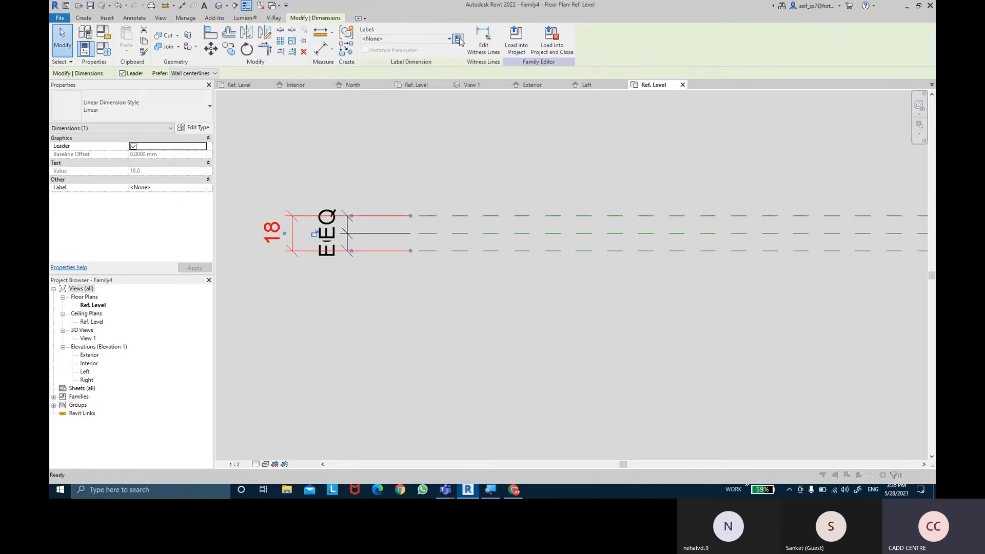
pyautogui.write('THIC')
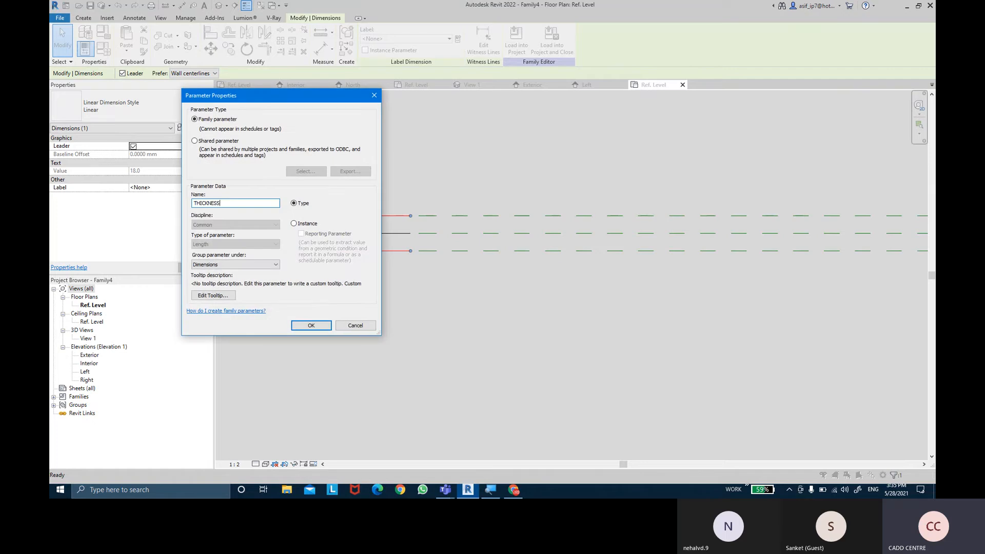
pyautogui.write('KNESS')
pyautogui.press('Return')
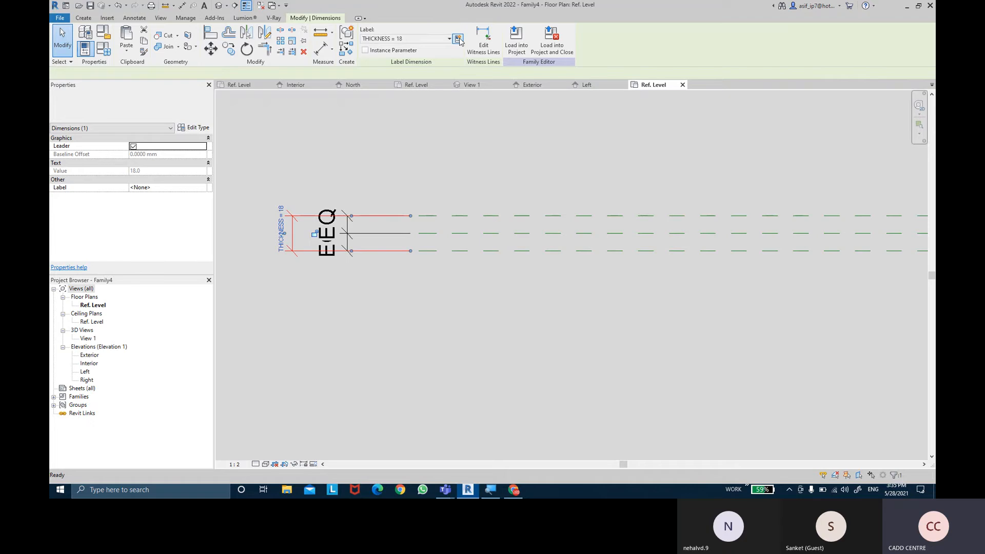
pyautogui.click(427, 310)
# - Open the Interior elevation and hide the Levels annotation category in that view
pyautogui.scroll(-5, 427, 310)
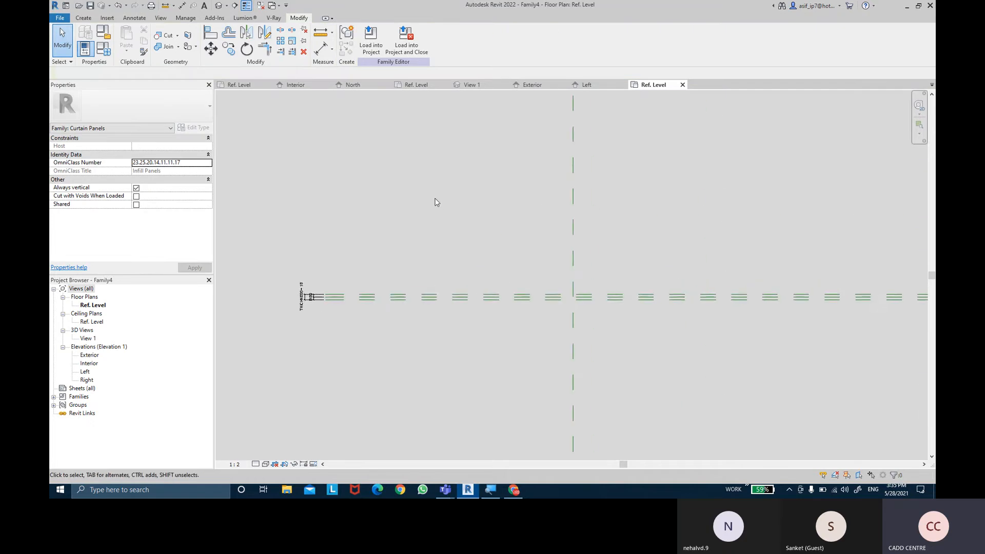
pyautogui.scroll(-3, 435, 200)
pyautogui.moveTo(436, 202); pyautogui.dragTo(394, 254, button='middle')
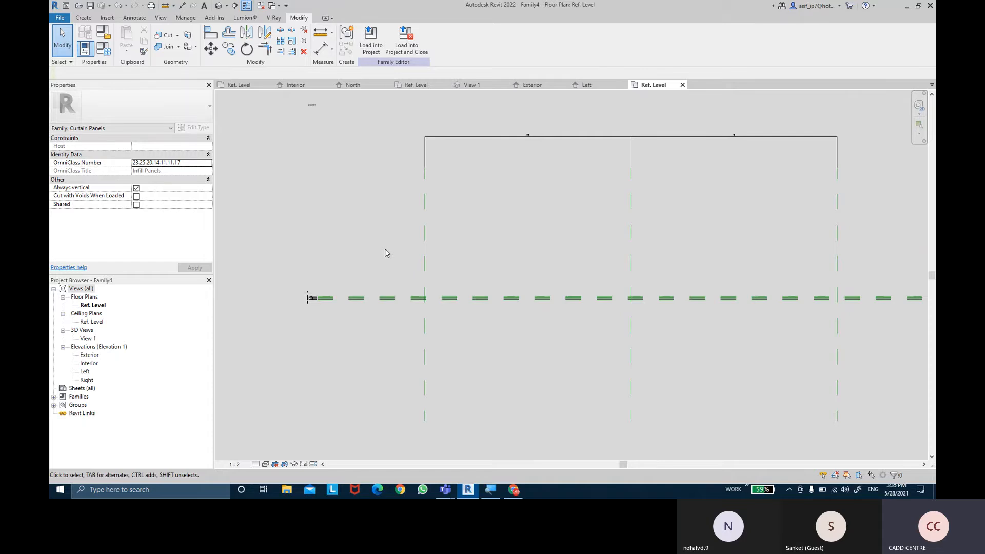
pyautogui.moveTo(389, 224); pyautogui.dragTo(381, 217, button='middle')
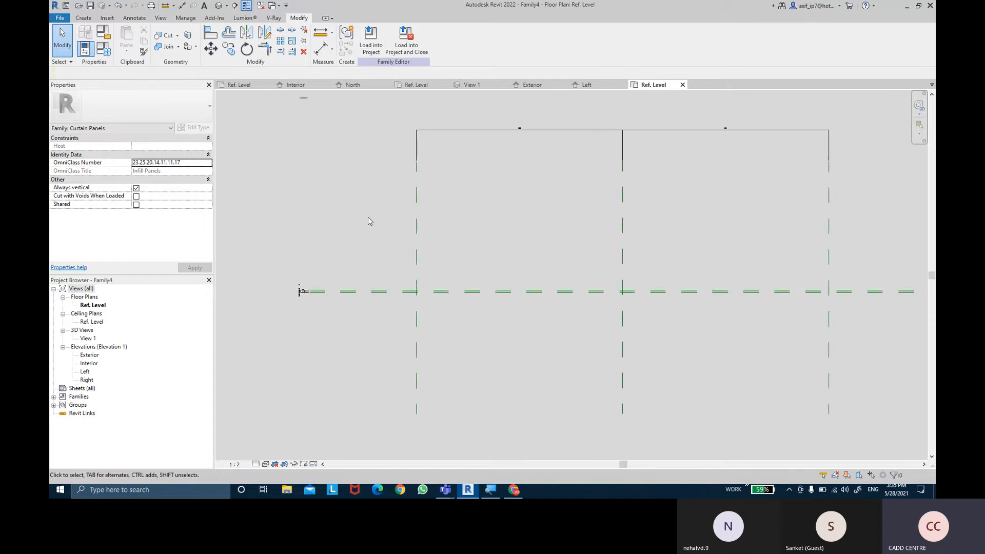
pyautogui.doubleClick(88, 364)
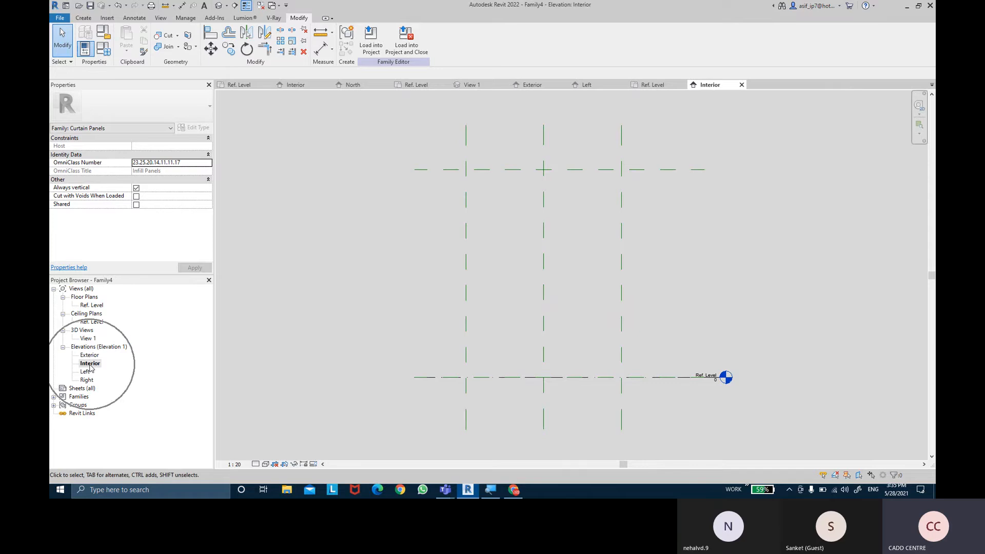
pyautogui.moveTo(409, 324); pyautogui.dragTo(383, 323, button='middle')
pyautogui.moveTo(396, 291); pyautogui.dragTo(388, 293, button='middle')
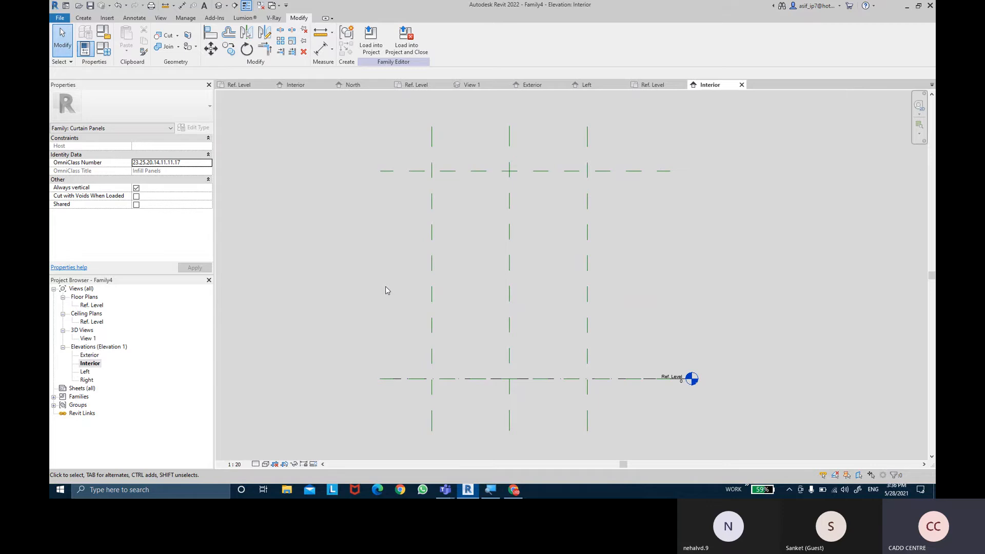
pyautogui.press('v')
pyautogui.press('g')
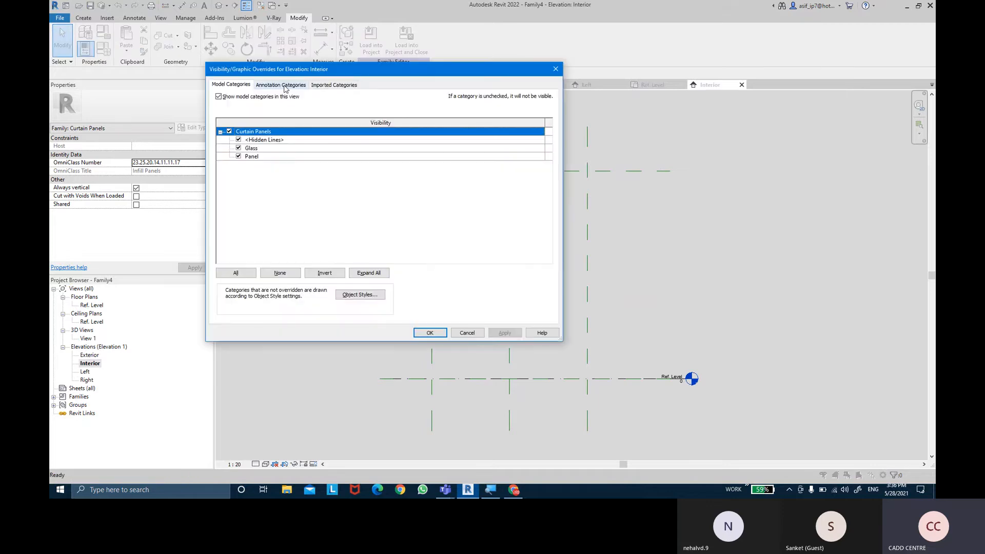
pyautogui.click(282, 85)
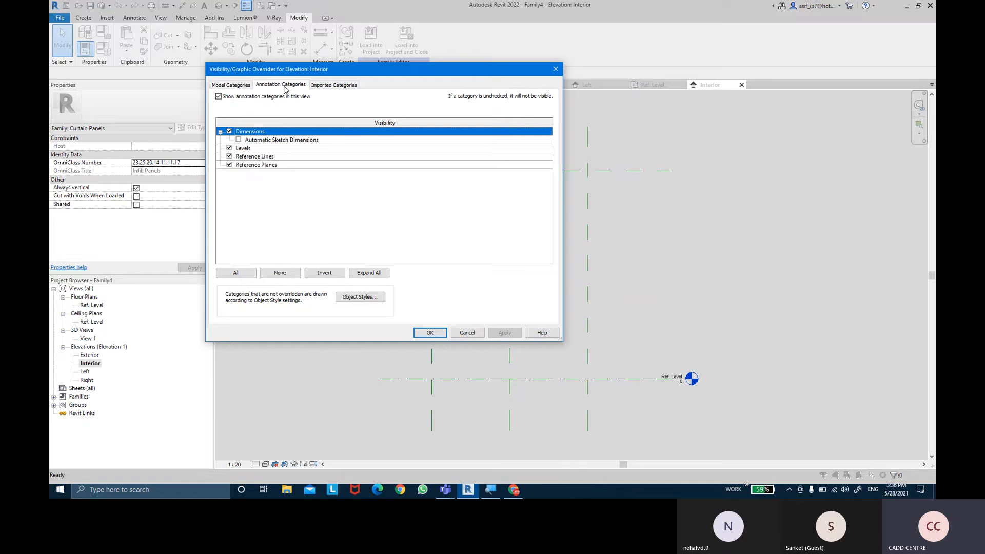
pyautogui.click(229, 148)
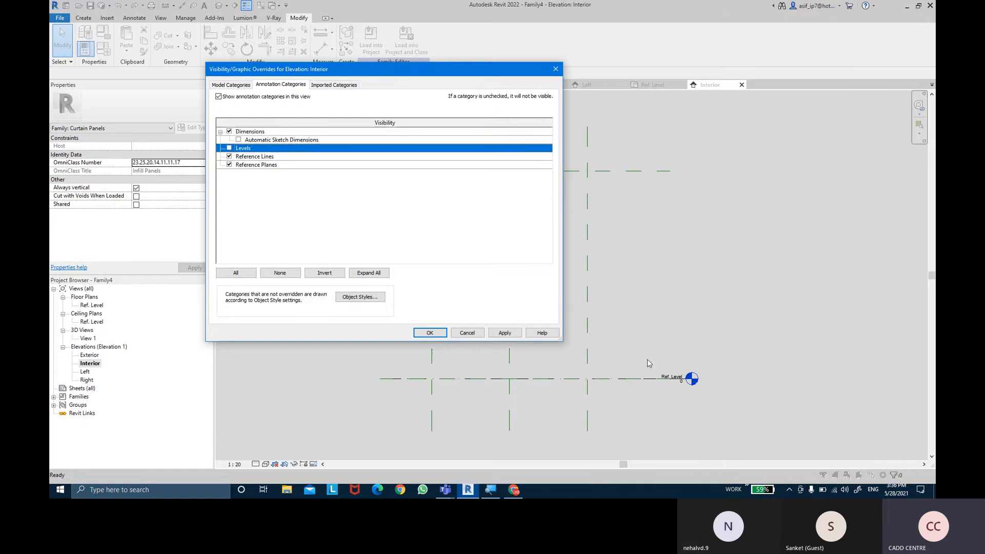
pyautogui.click(430, 333)
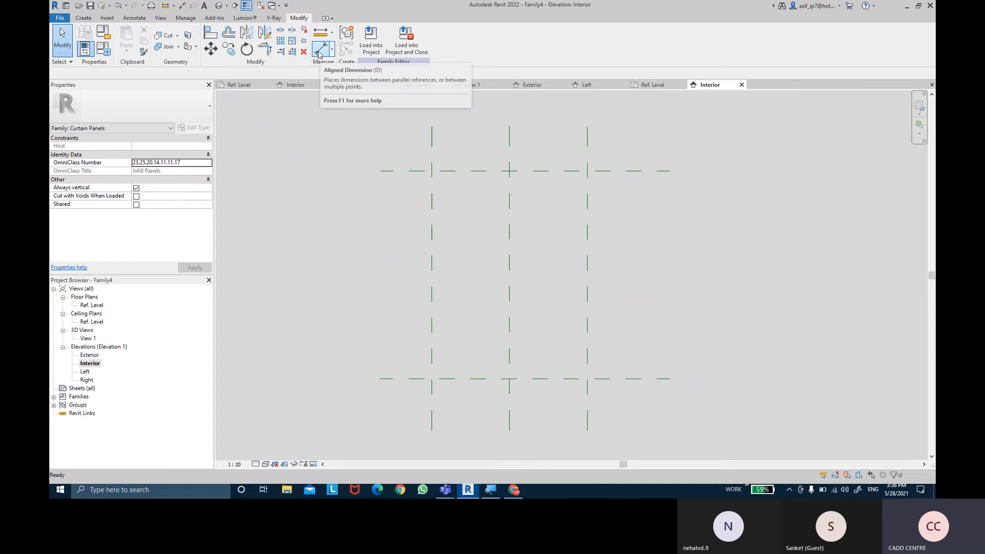
# - Place aligned dimensions between the two outer vertical reference planes and between the upper and lower horizontal reference planes
pyautogui.click(319, 49)
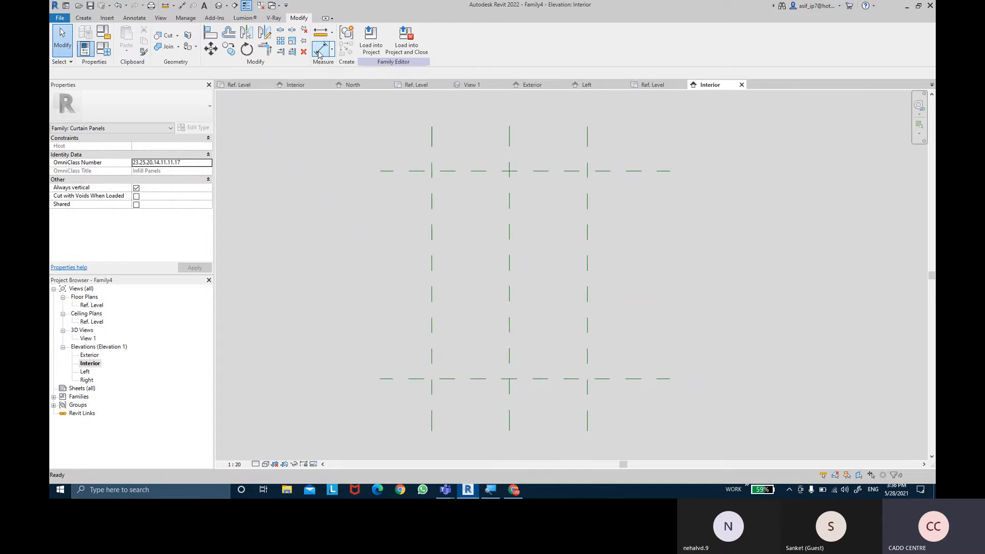
pyautogui.click(431, 149)
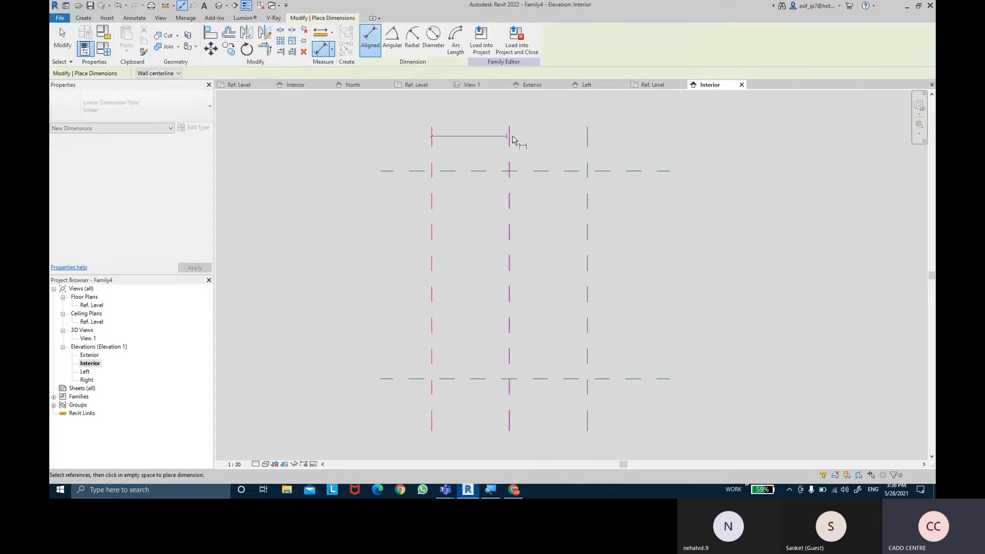
pyautogui.click(589, 135)
pyautogui.click(593, 114)
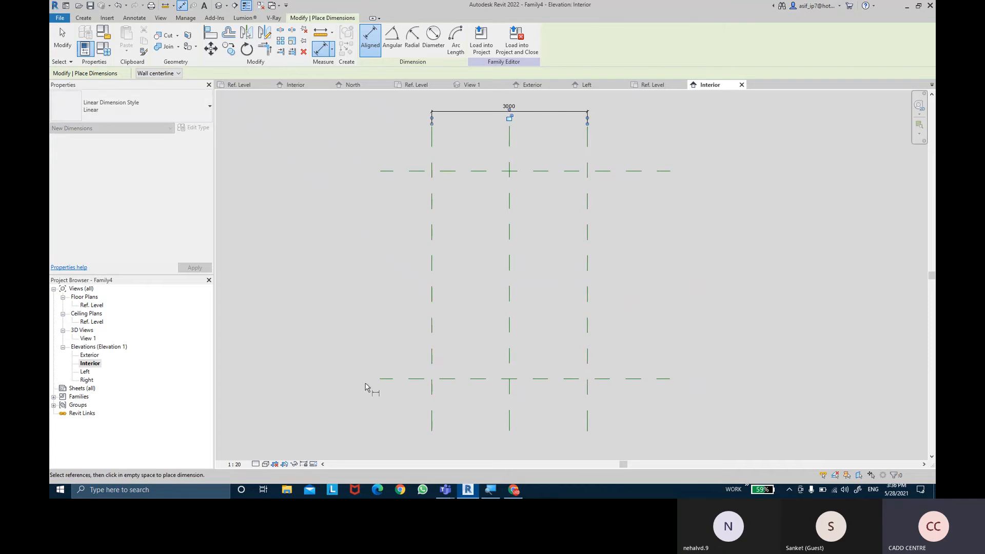
pyautogui.click(392, 380)
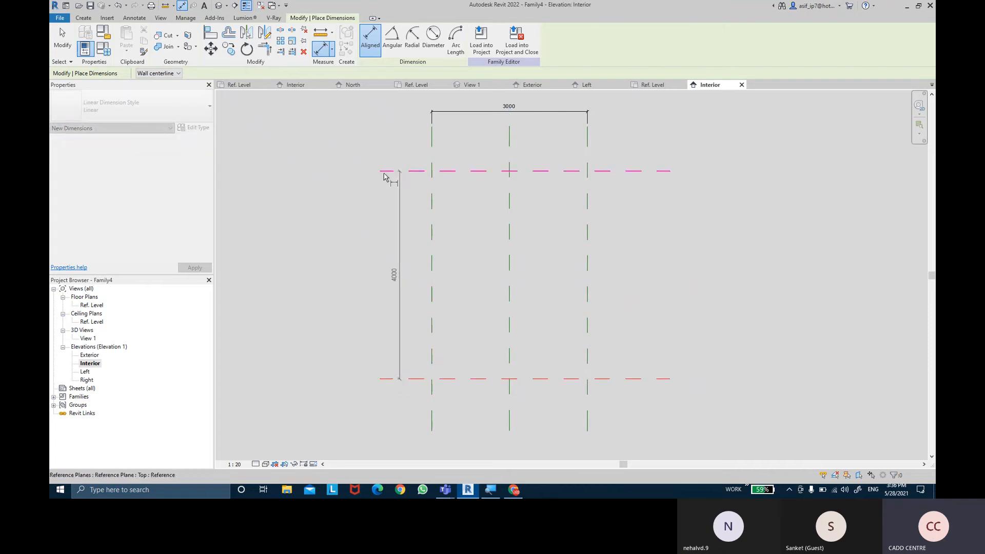
pyautogui.click(385, 171)
pyautogui.click(329, 181)
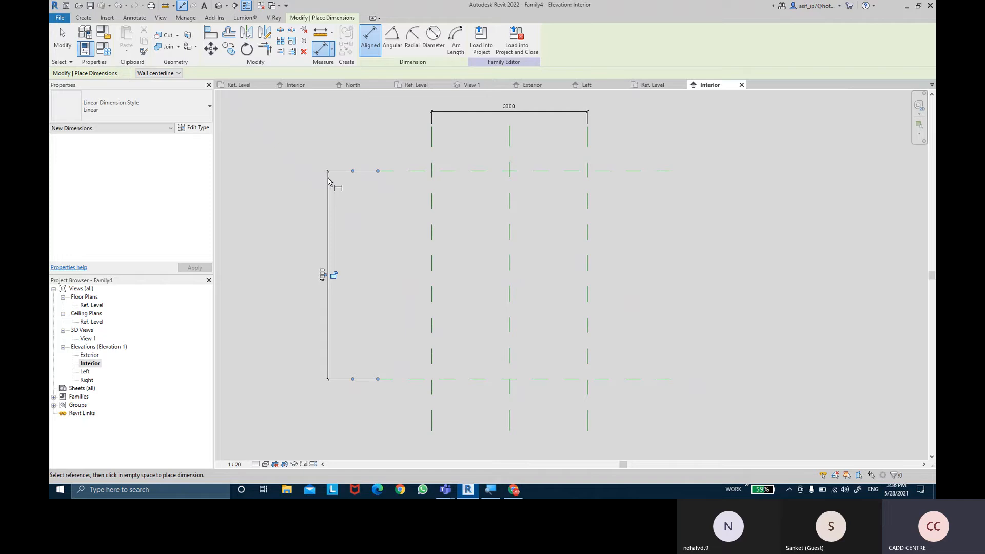
pyautogui.press('Escape')
pyautogui.press('Escape')
# - Label the horizontal width dimension with a new instance reporting parameter named PANEL LEN
pyautogui.moveTo(323, 138)
pyautogui.mouseDown(button='middle')
pyautogui.moveTo(320, 164)
pyautogui.moveTo(330, 146)
pyautogui.moveTo(319, 147)
pyautogui.mouseUp(button='middle')
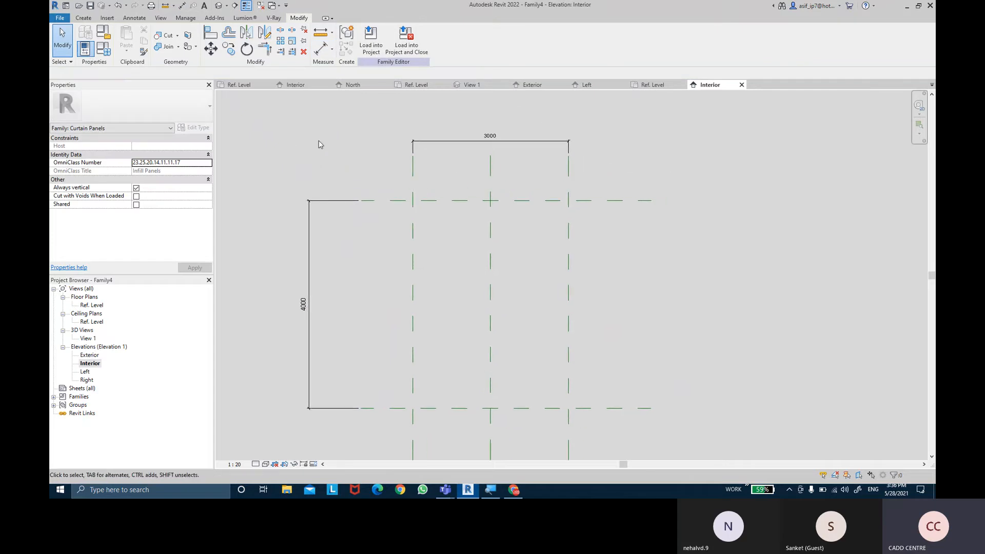
pyautogui.click(426, 147)
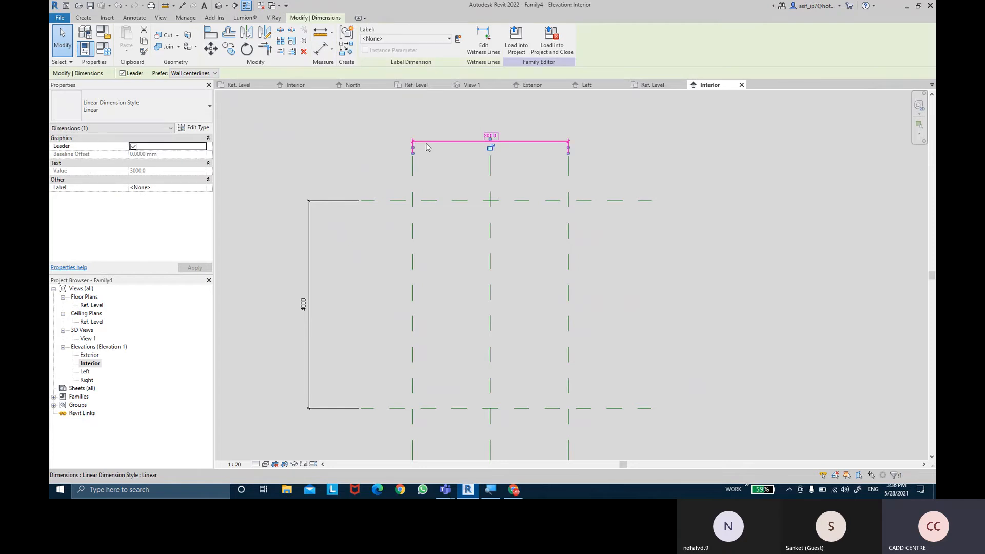
pyautogui.click(458, 39)
pyautogui.write('P')
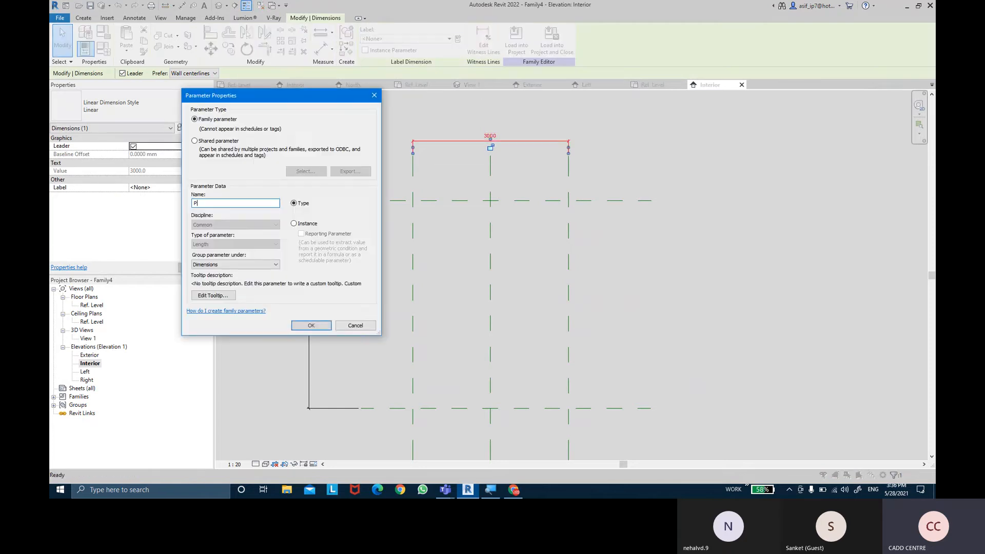
pyautogui.write('ANEL LEN')
pyautogui.click(301, 224)
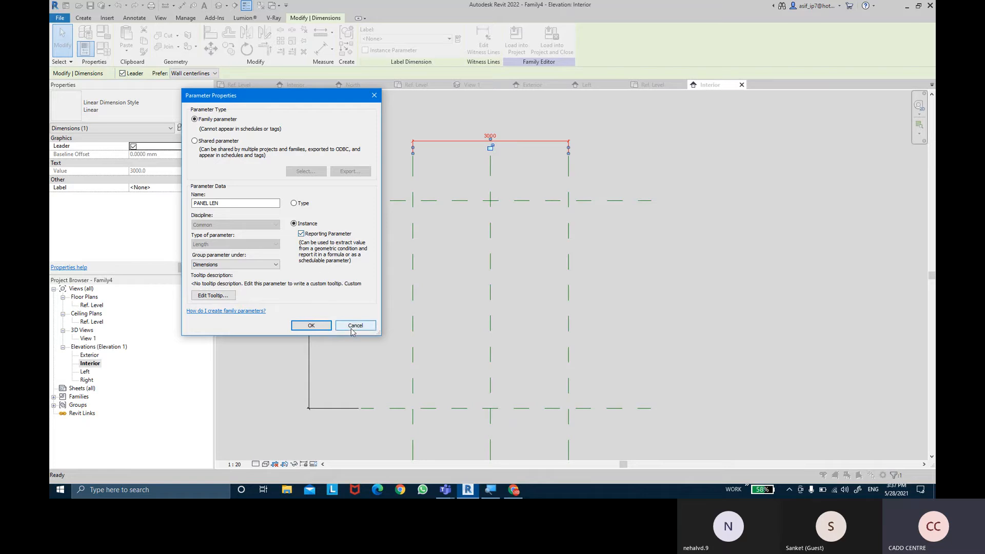
pyautogui.click(325, 327)
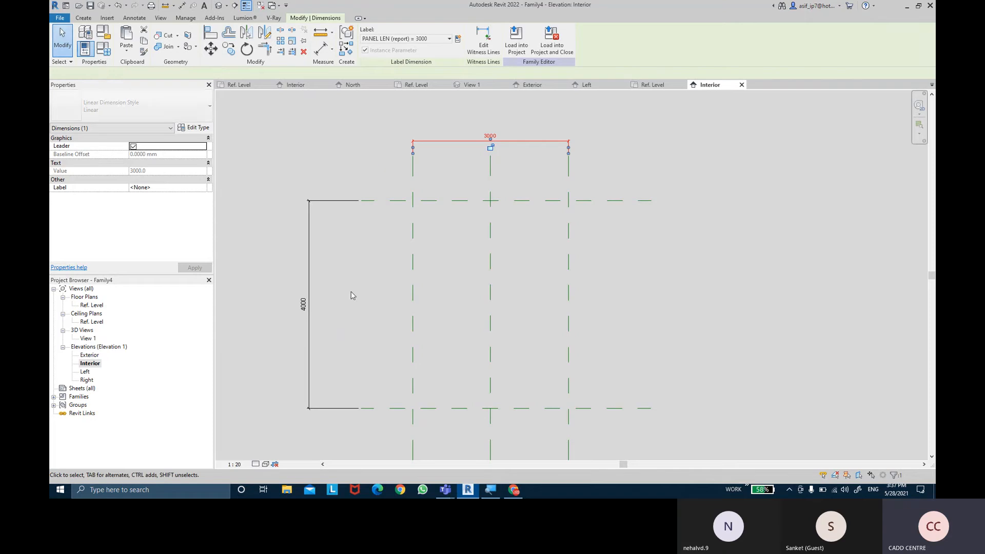
# - Label the vertical height dimension with a new instance reporting parameter named PANEL HT
pyautogui.click(347, 202)
pyautogui.click(458, 39)
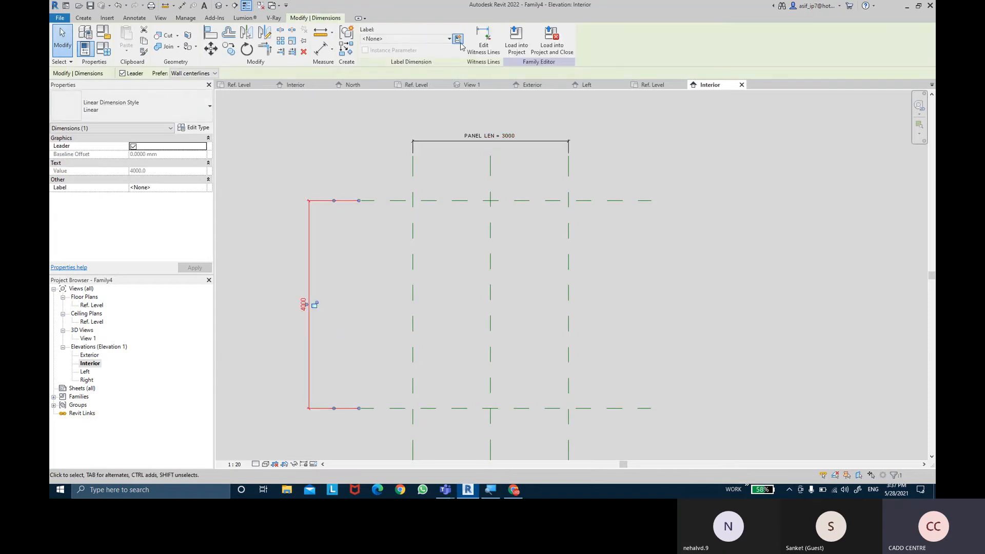
pyautogui.write('PANEL HT')
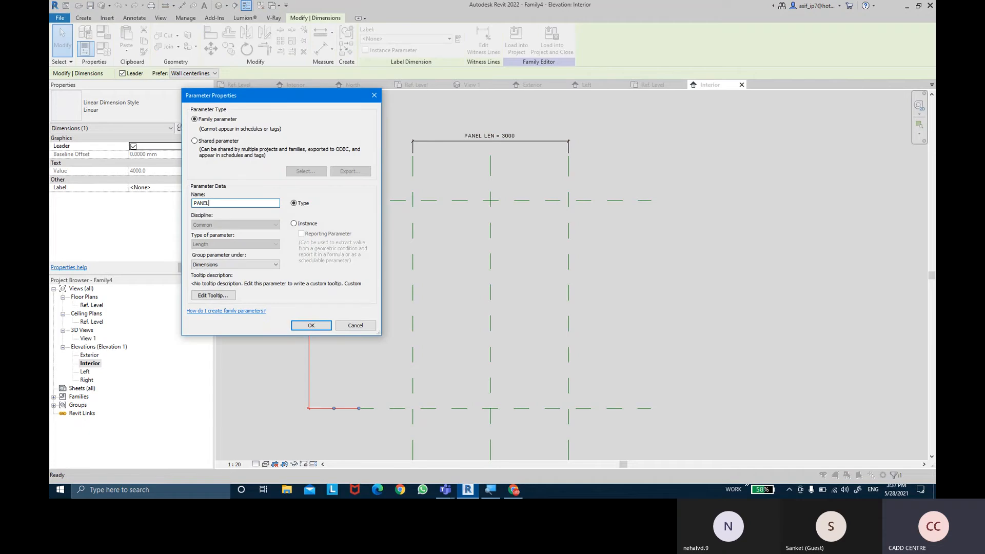
pyautogui.click(307, 226)
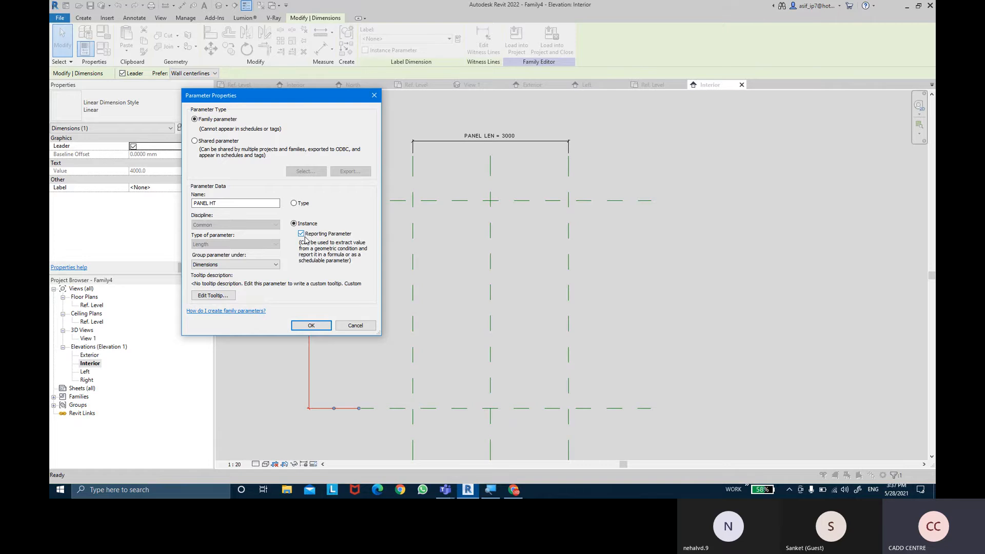
pyautogui.click(311, 325)
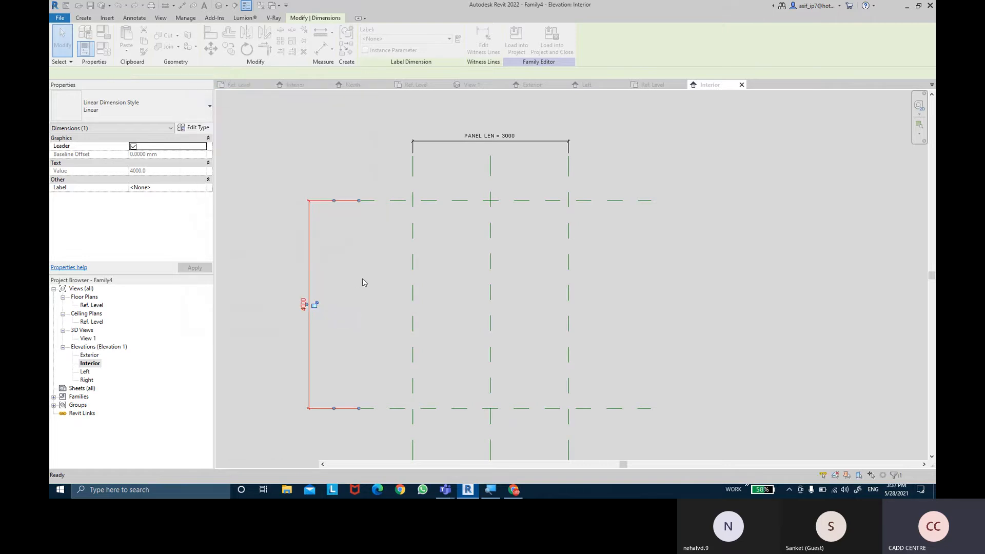
pyautogui.click(365, 279)
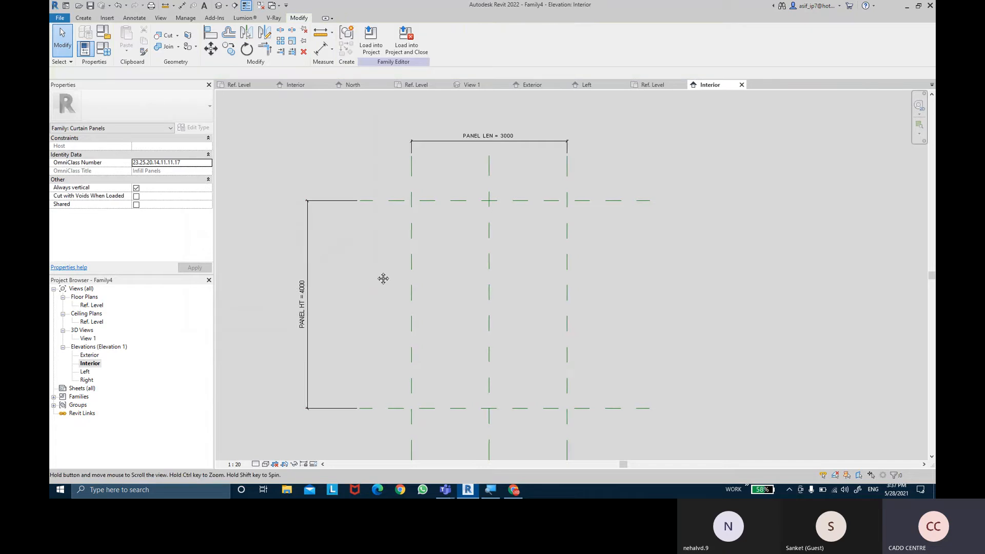
# - Start an extrusion and sketch a rectangle between the outer vertical reference planes and the upper and lower horizontal reference planes
pyautogui.moveTo(373, 273); pyautogui.dragTo(371, 269, button='middle')
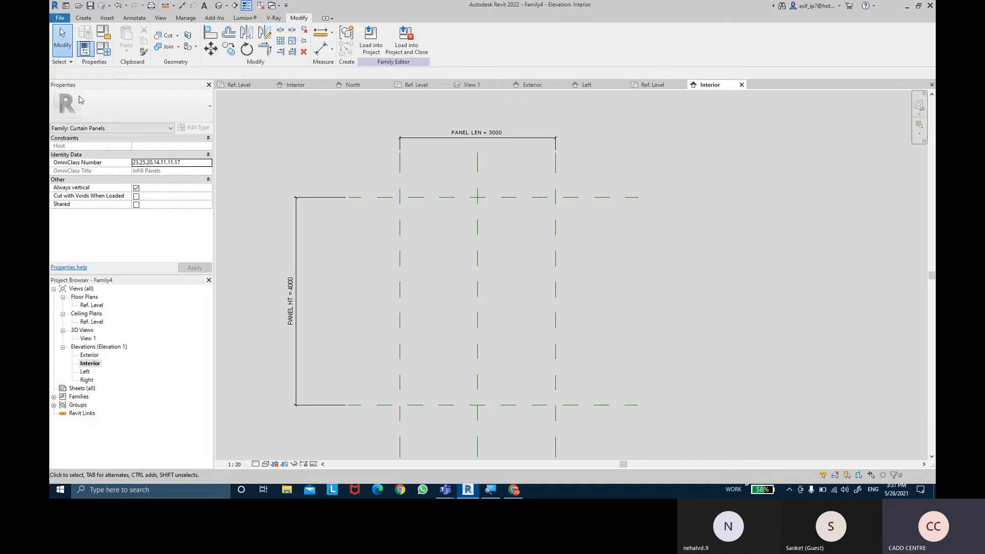
pyautogui.click(82, 18)
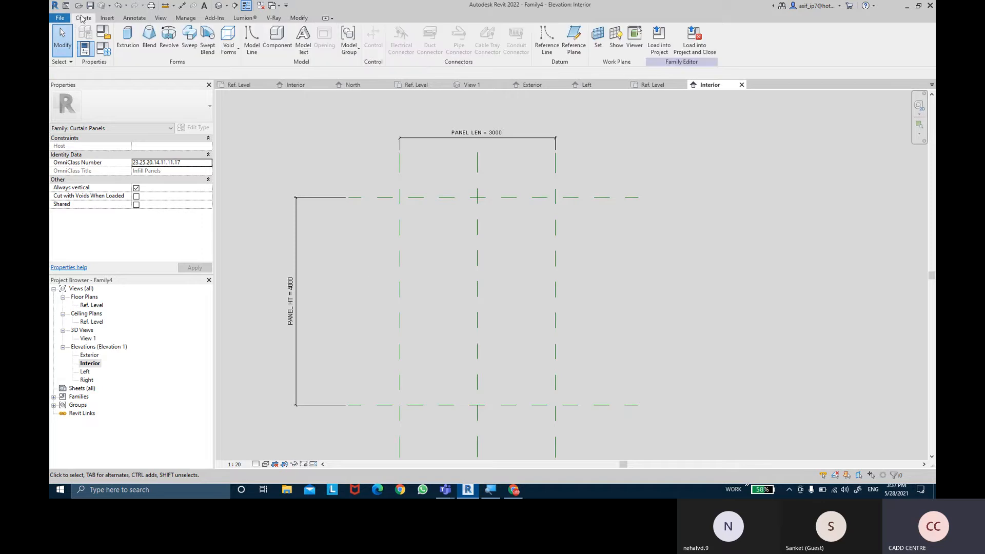
pyautogui.click(129, 43)
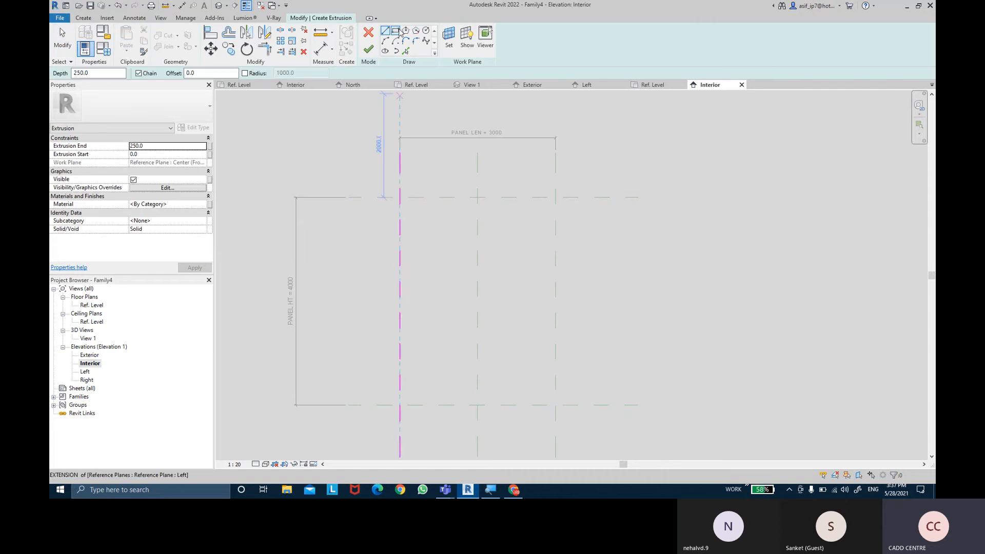
pyautogui.click(396, 31)
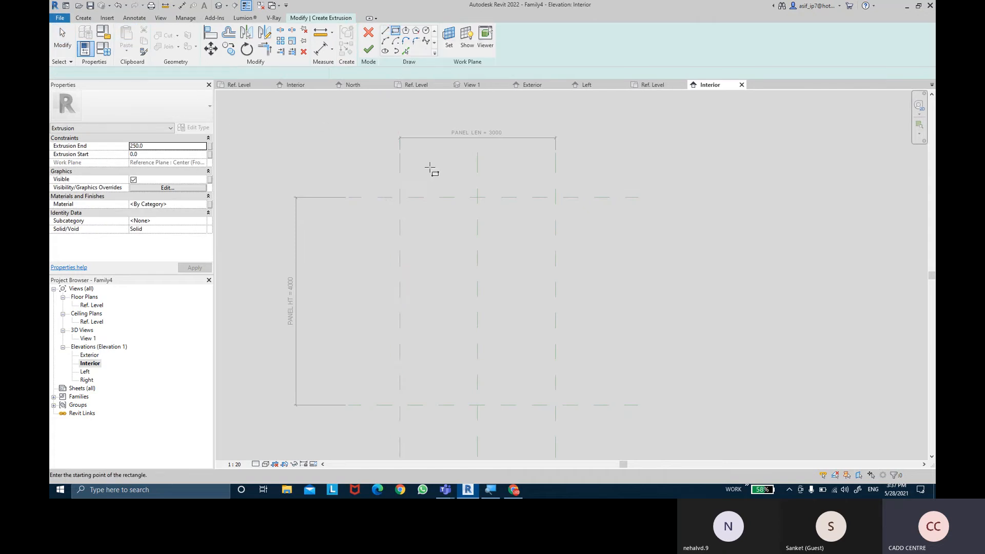
pyautogui.click(410, 207)
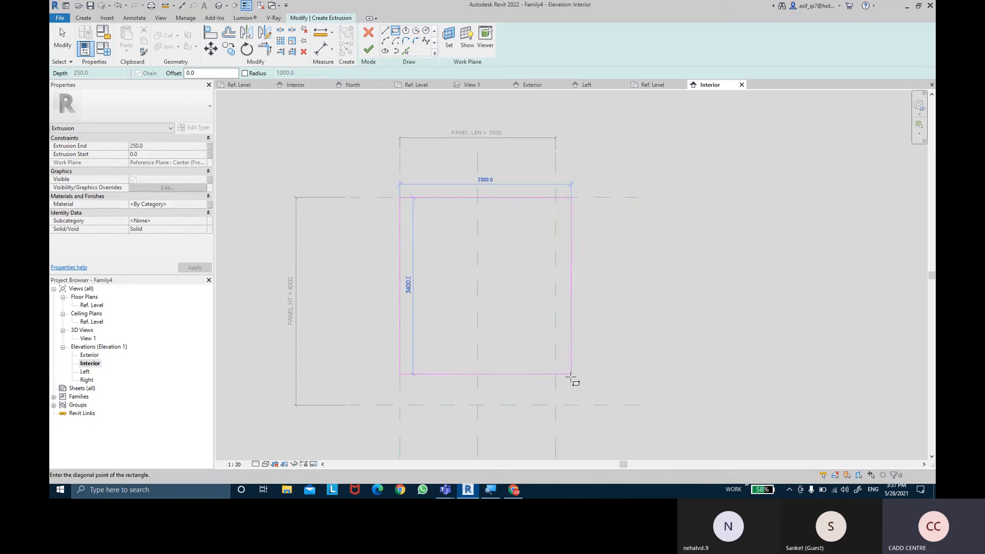
pyautogui.click(554, 405)
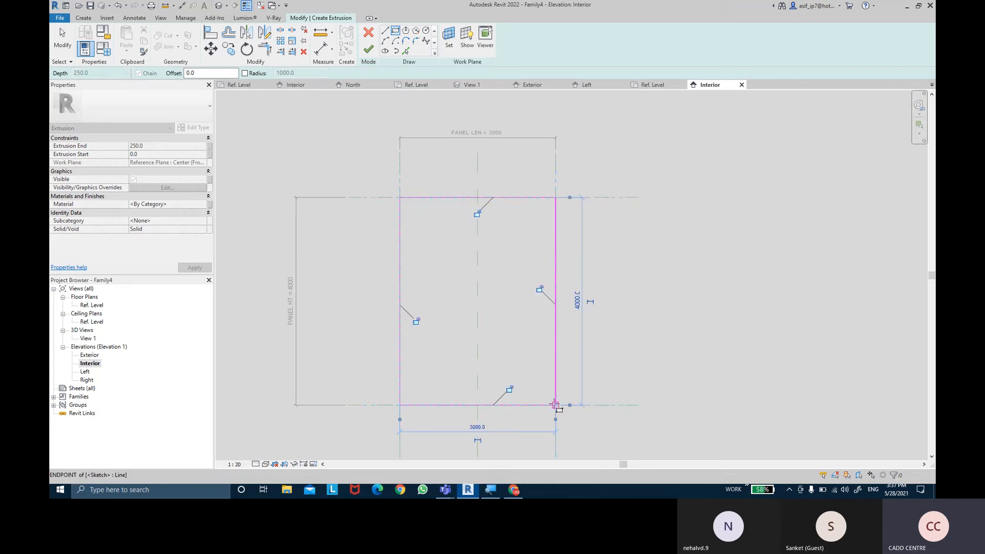
# - Lock the edges of the sketched rectangle to their reference planes
pyautogui.click(539, 289)
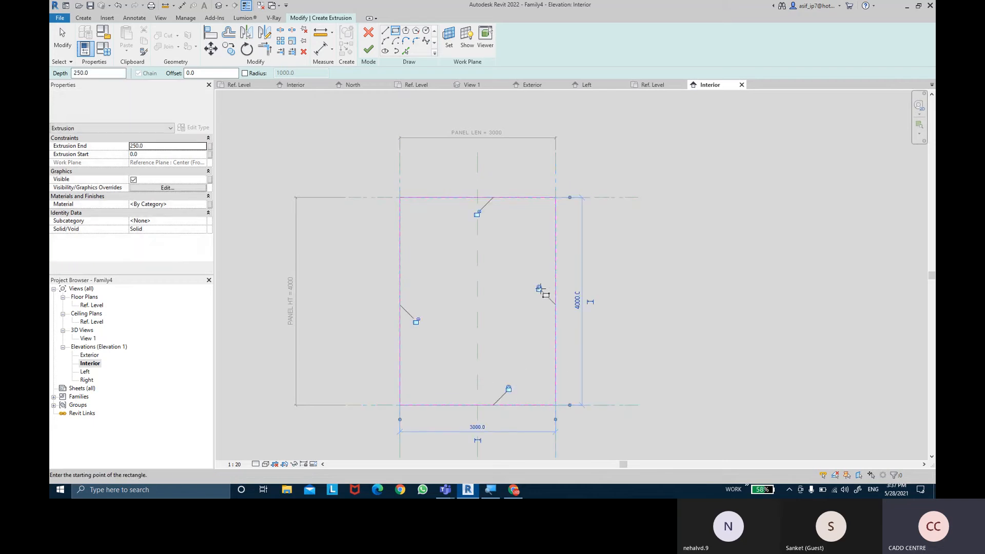
pyautogui.click(477, 214)
pyautogui.click(417, 321)
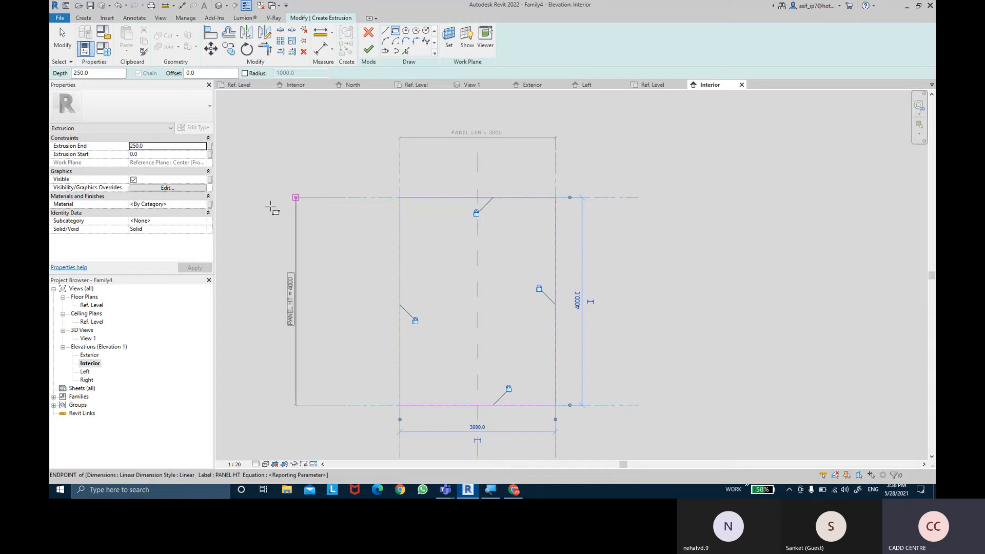
# - Set the extrusion's subcategory to Glass
pyautogui.click(203, 225)
pyautogui.click(204, 225)
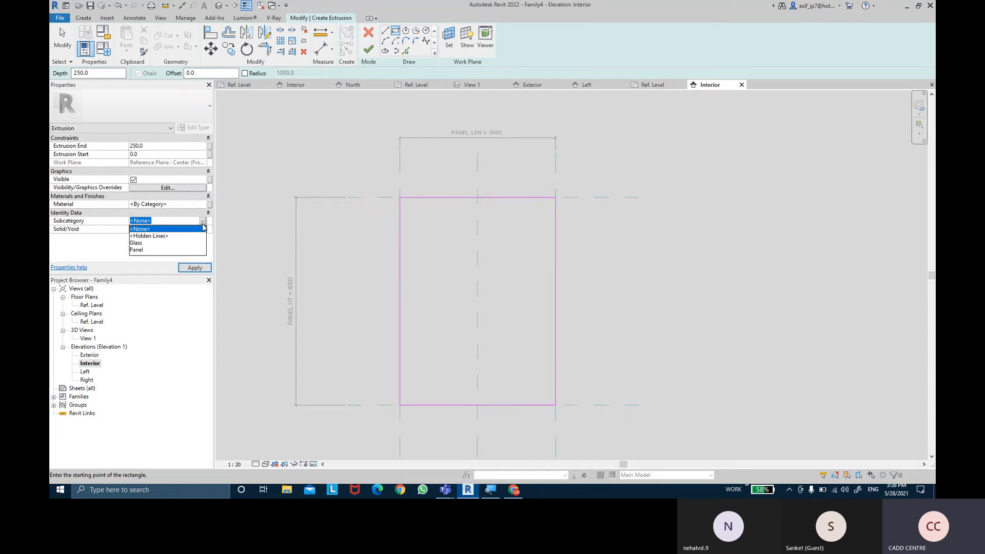
pyautogui.click(136, 243)
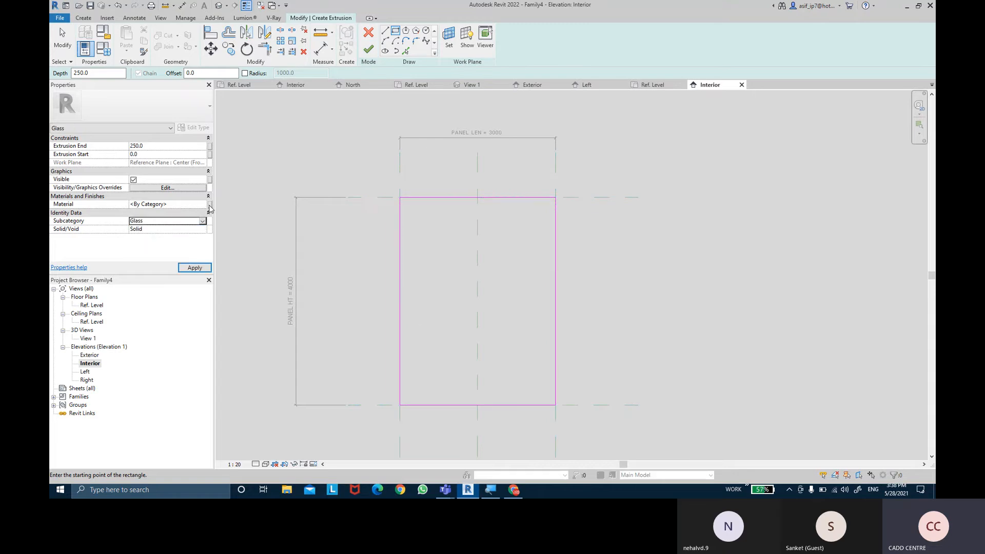
# - Associate the extrusion's material with a new type parameter named PANEL MATERIAL and finish the extrusion sketch
pyautogui.click(209, 205)
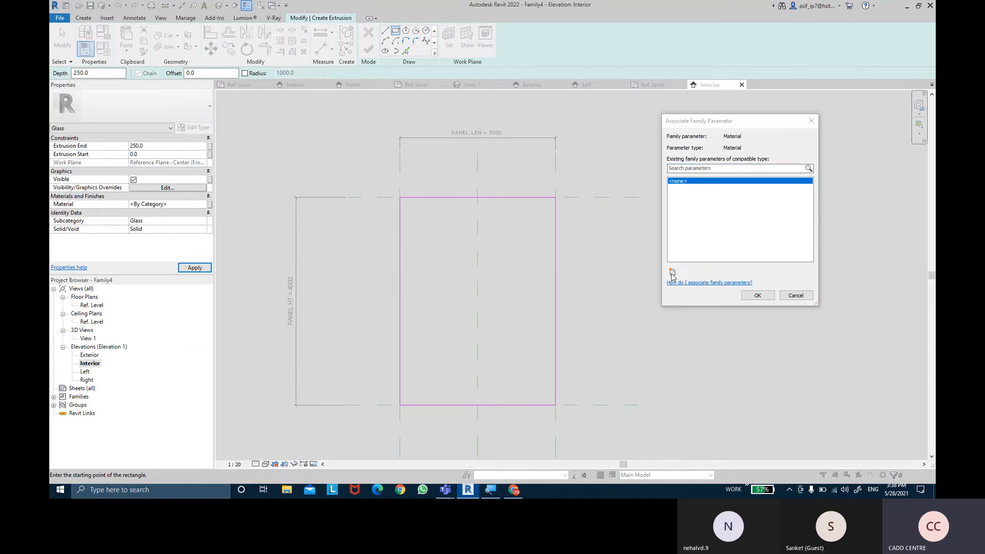
pyautogui.click(672, 272)
pyautogui.write('PANEL MATERIAL')
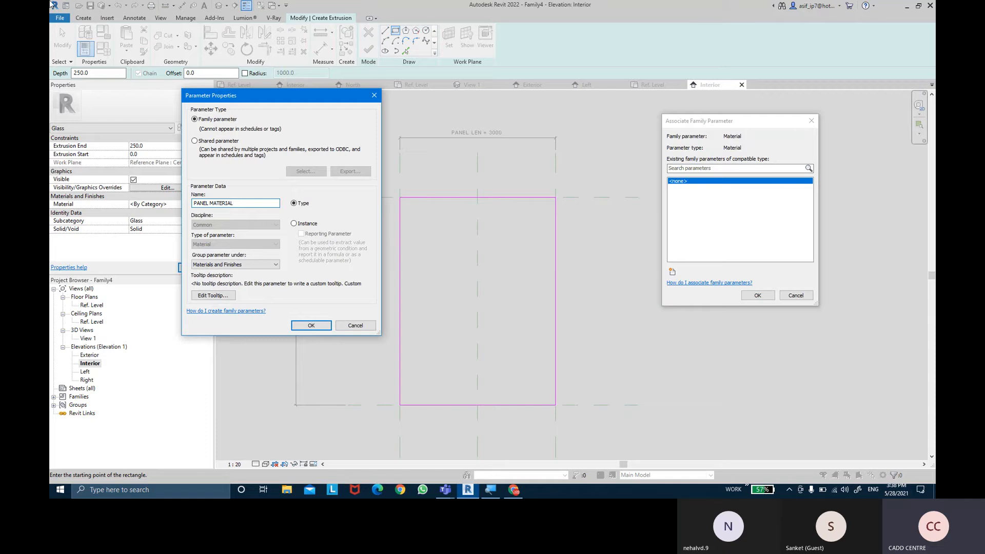
pyautogui.click(311, 325)
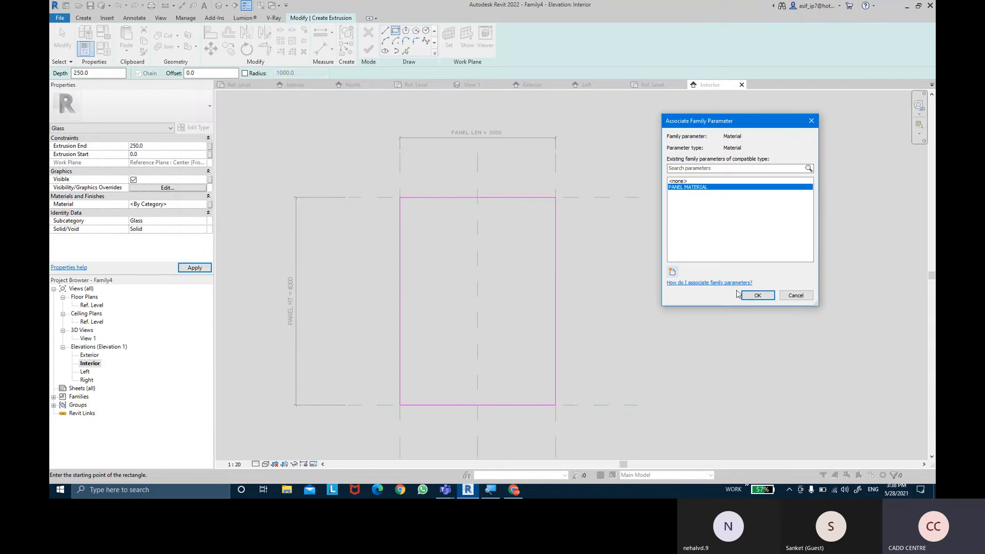
pyautogui.click(756, 296)
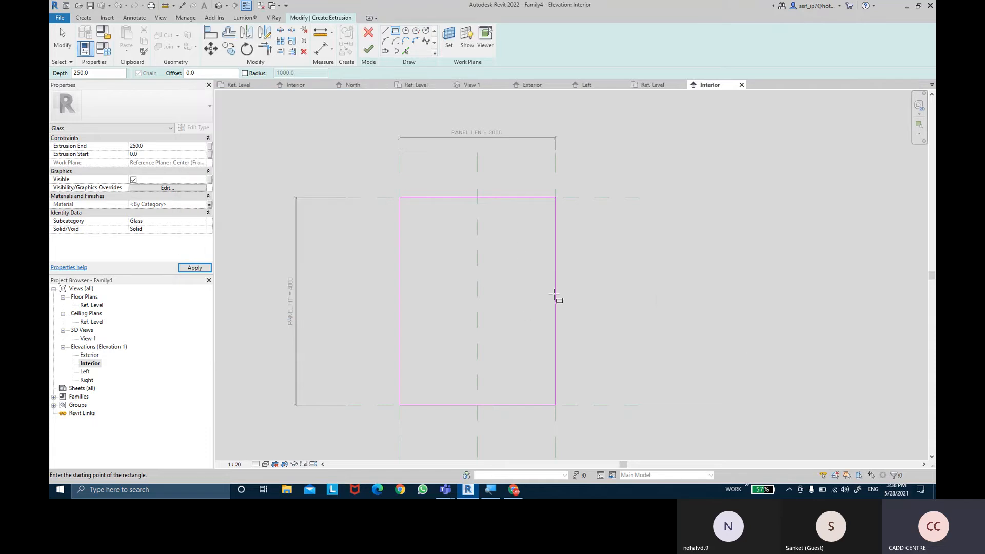
pyautogui.click(369, 50)
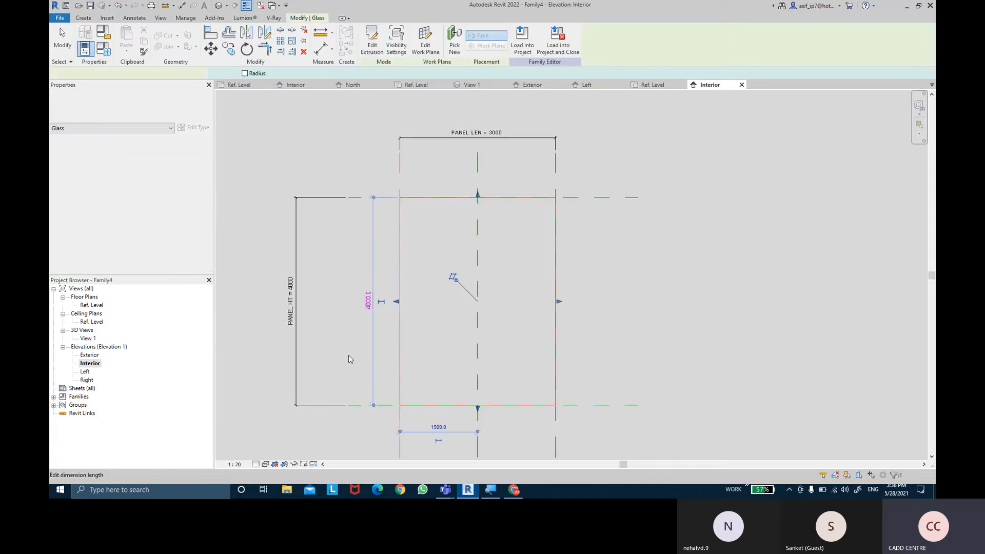
# - Open the Ref. Level floor plan and set its visual style to Consistent Colors
pyautogui.doubleClick(93, 305)
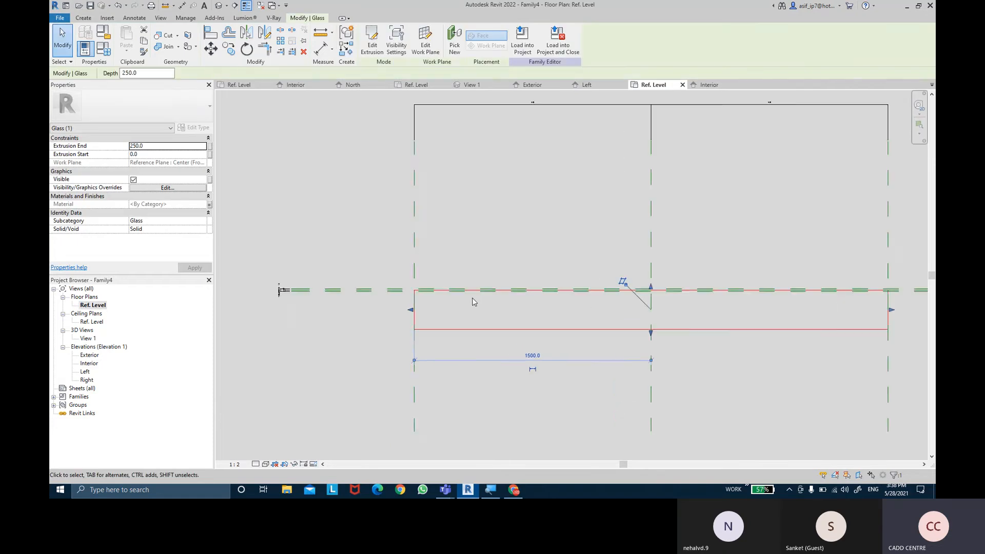
pyautogui.scroll(1, 473, 302)
pyautogui.click(265, 464)
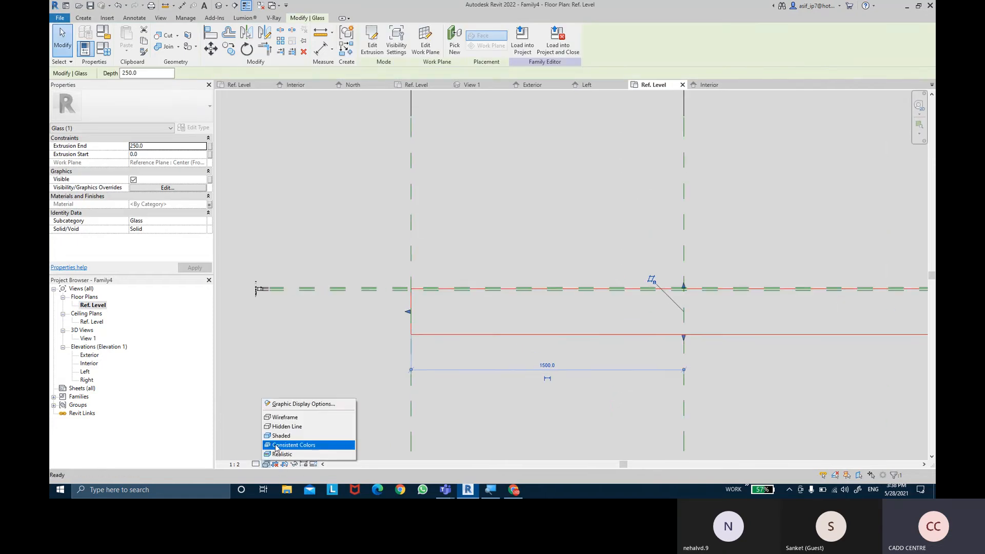
pyautogui.click(287, 446)
# - Stretch the glass panel's upper face in plan to the upper thickness reference plane and lock it there
pyautogui.scroll(4, 747, 275)
pyautogui.scroll(4, 735, 231)
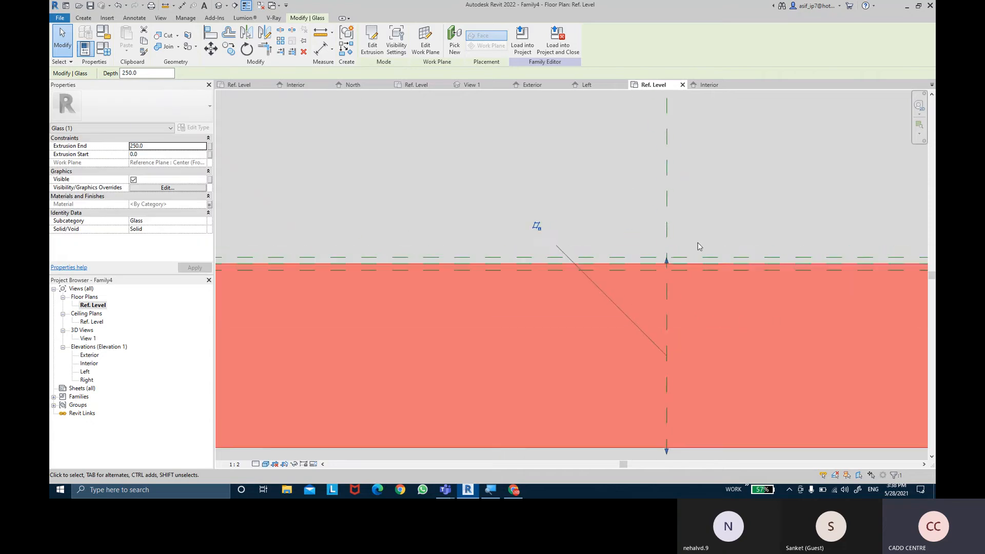
pyautogui.scroll(2, 621, 304)
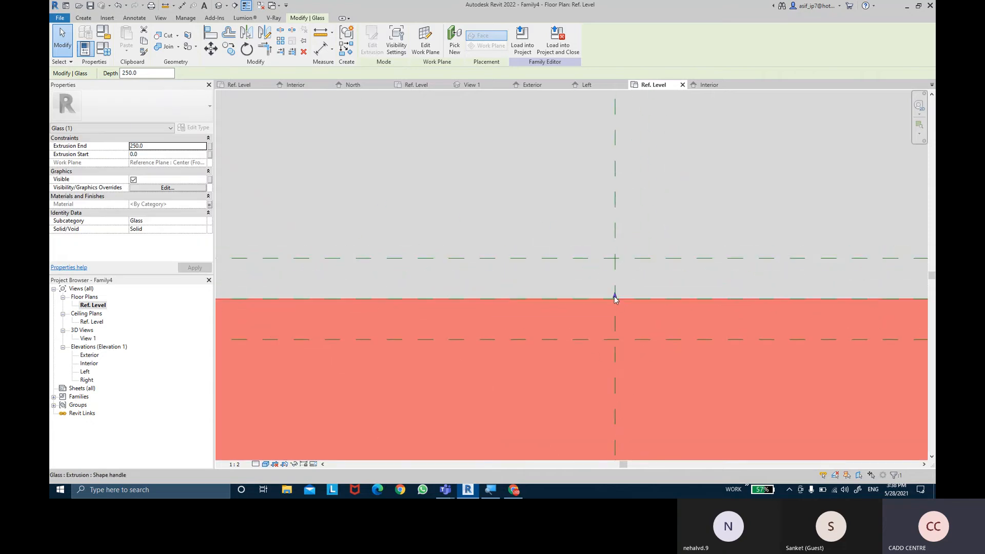
pyautogui.moveTo(616, 298); pyautogui.dragTo(614, 259)
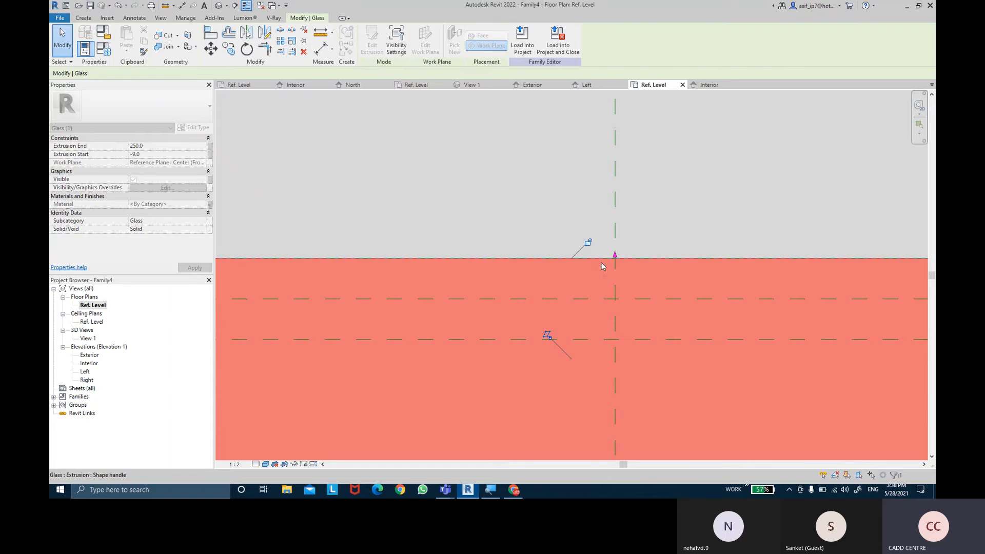
pyautogui.scroll(-3, 593, 315)
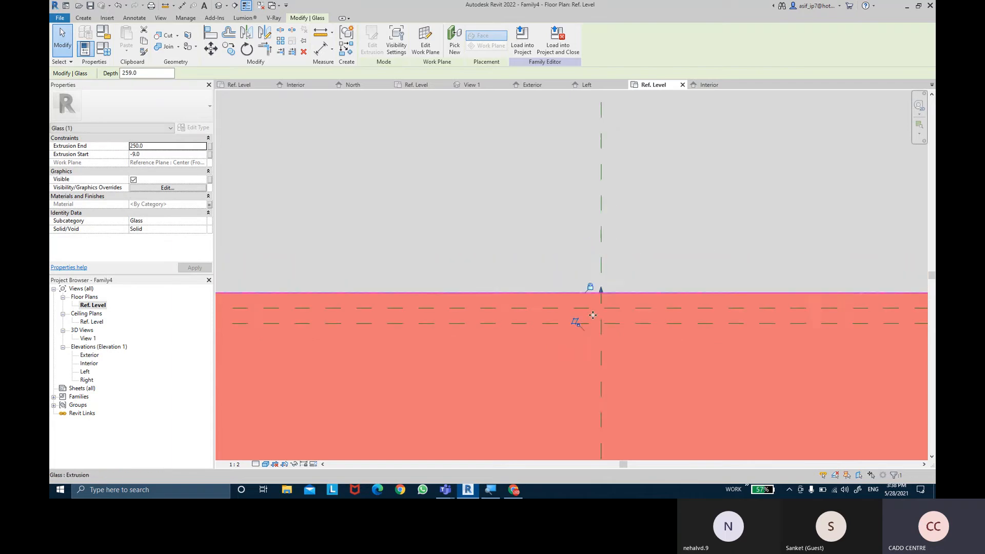
# - Stretch the glass panel's lower face in plan to the lower thickness reference plane
pyautogui.scroll(-2, 601, 328)
pyautogui.moveTo(602, 329); pyautogui.dragTo(583, 203, button='middle')
pyautogui.scroll(-3, 583, 220)
pyautogui.scroll(2, 585, 334)
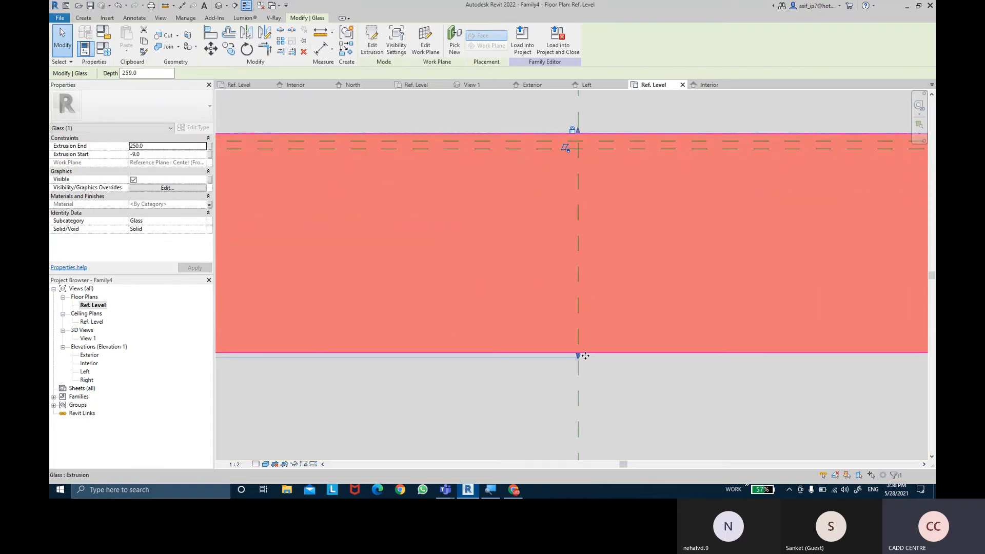
pyautogui.moveTo(579, 355); pyautogui.dragTo(576, 153)
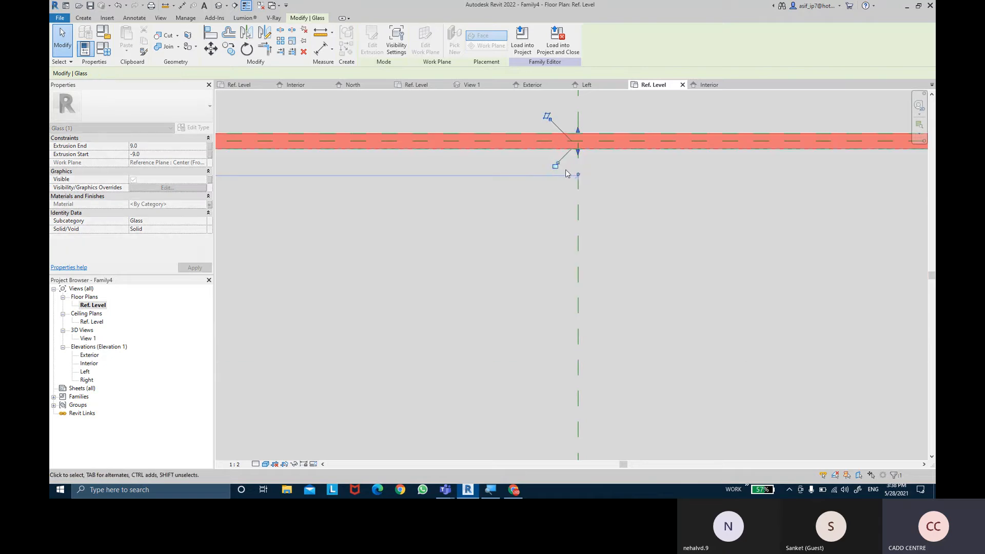
pyautogui.click(567, 173)
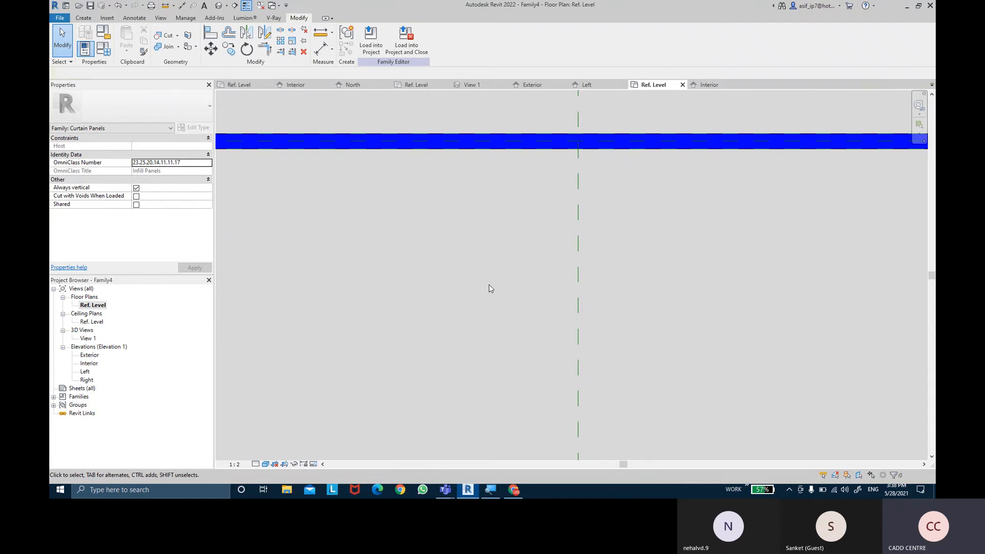
# - Examine the panel's end in plan against the thickness and side reference planes, and select the glass extrusion
pyautogui.scroll(-3, 489, 284)
pyautogui.scroll(2, 316, 271)
pyautogui.moveTo(316, 272); pyautogui.dragTo(616, 253, button='middle')
pyautogui.scroll(1, 393, 170)
pyautogui.moveTo(444, 187); pyautogui.dragTo(738, 205, button='middle')
pyautogui.moveTo(571, 223); pyautogui.dragTo(345, 231, button='middle')
pyautogui.scroll(-2, 343, 231)
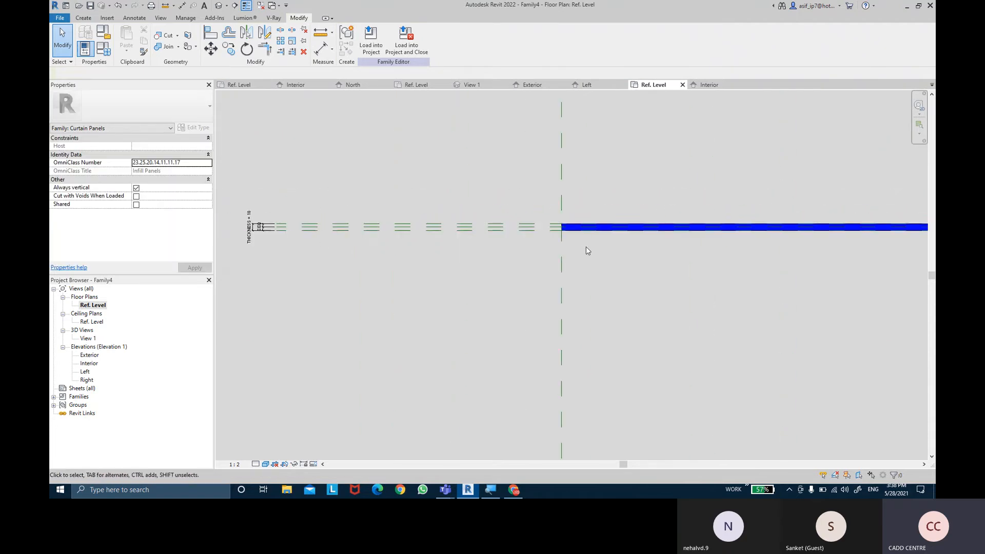
pyautogui.click(586, 232)
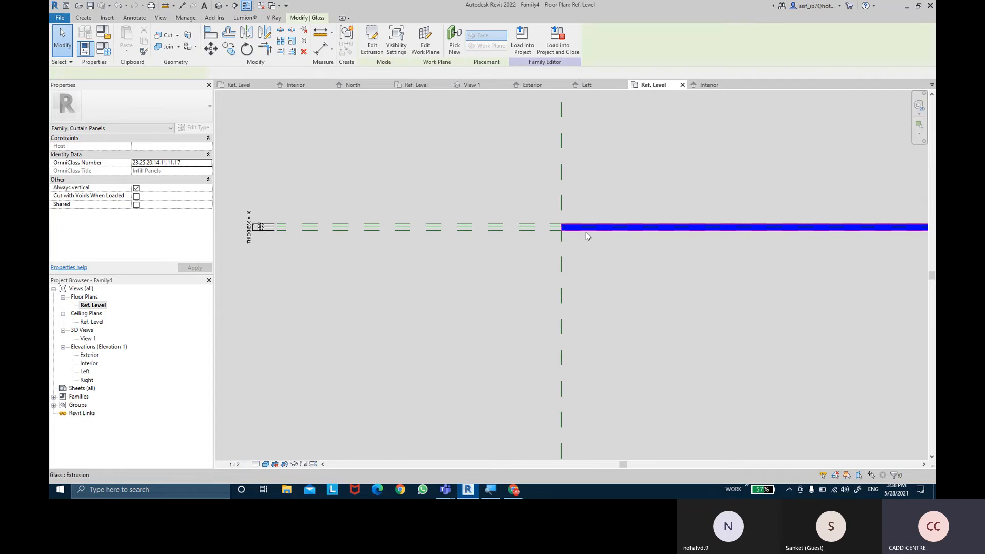
# - Close all inactive views and switch to the Ref. Level plan of the SPIDER FITS CLIPS family
pyautogui.click(246, 5)
pyautogui.moveTo(681, 201); pyautogui.dragTo(485, 189, button='middle')
pyautogui.scroll(-3, 485, 190)
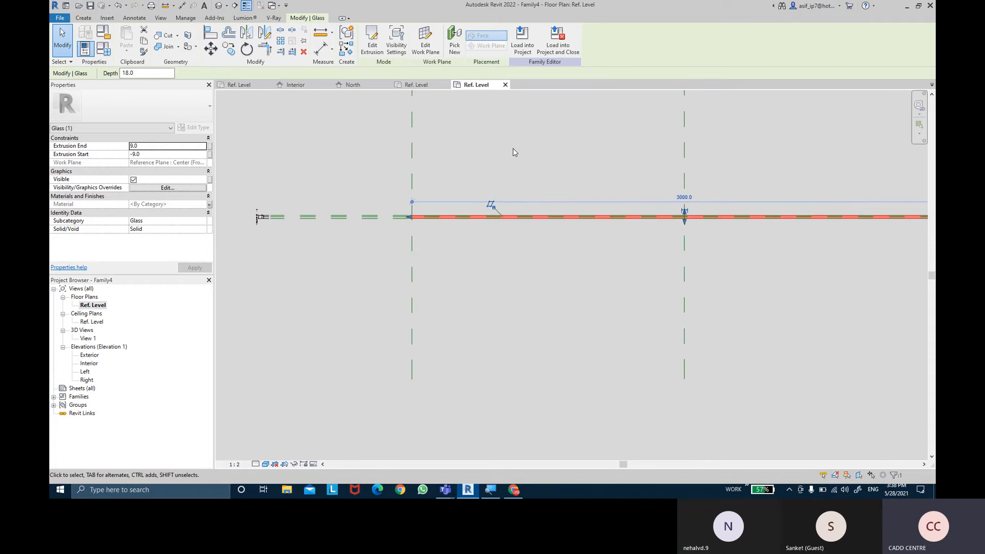
pyautogui.click(441, 97)
pyautogui.click(420, 85)
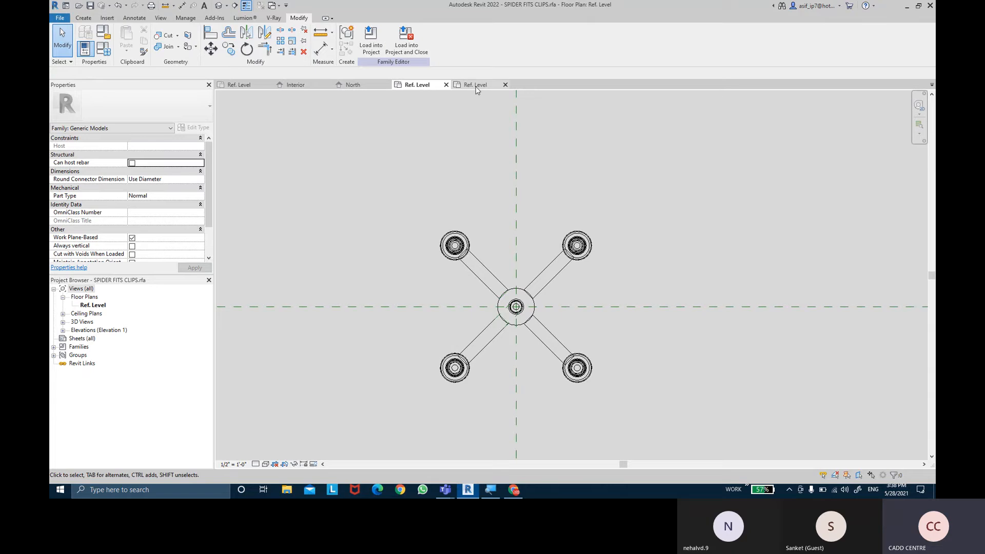
# - Close the North elevation of the EX NO 12 project
pyautogui.click(384, 86)
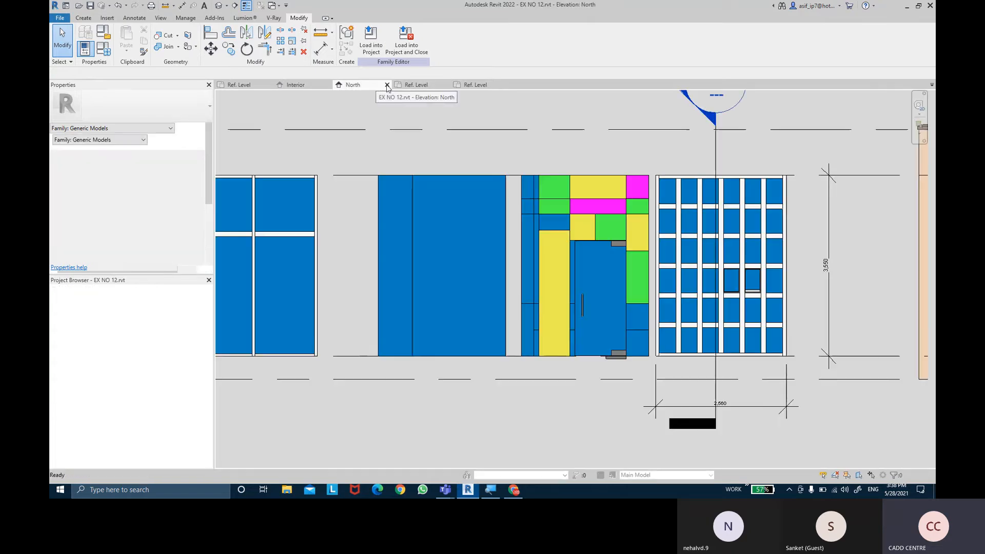
pyautogui.click(387, 85)
pyautogui.click(520, 250)
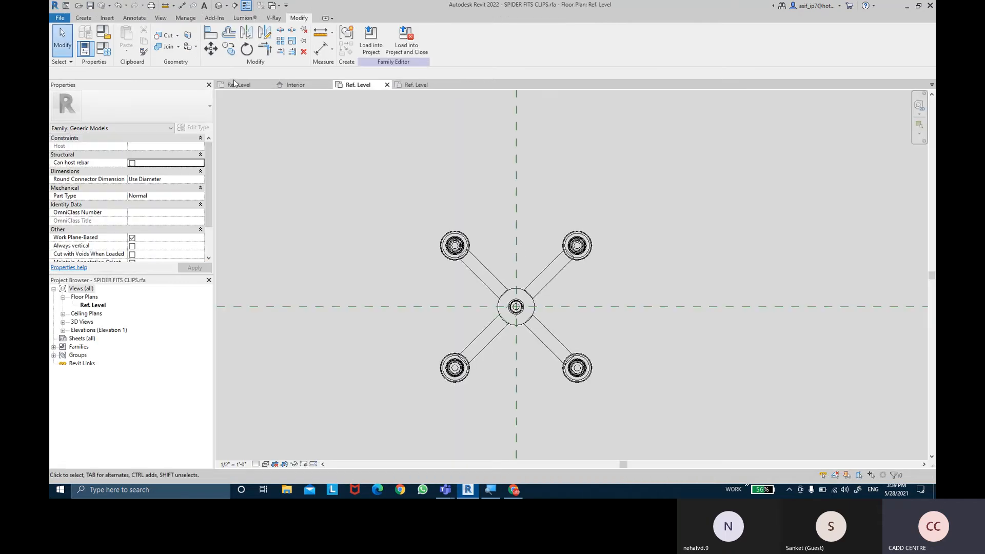
# - Close the extra Ref. Level view and the CURTAIN WALL DOOR WITH PARAMETER family, saving its changes, and return to the SPIDER FITS CLIPS family
pyautogui.click(266, 85)
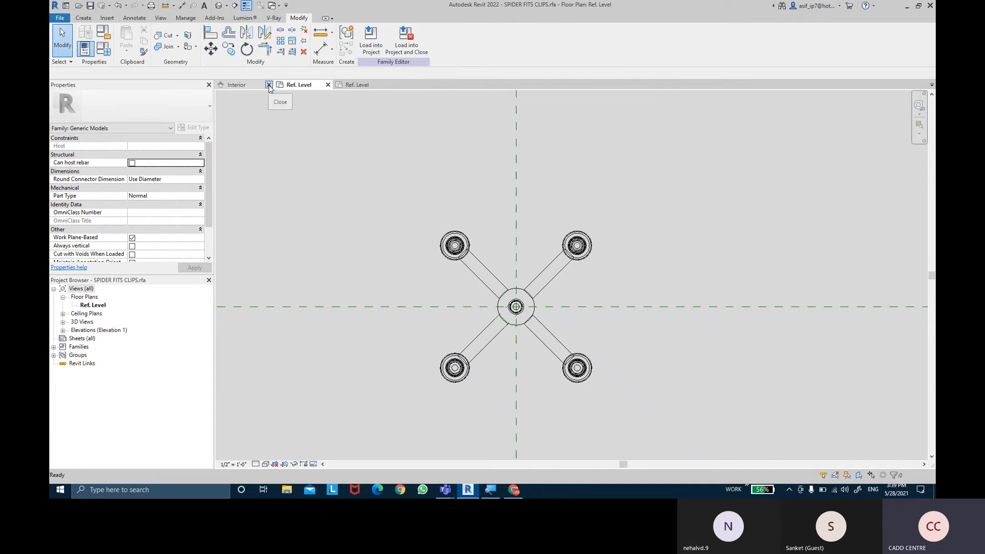
pyautogui.click(266, 85)
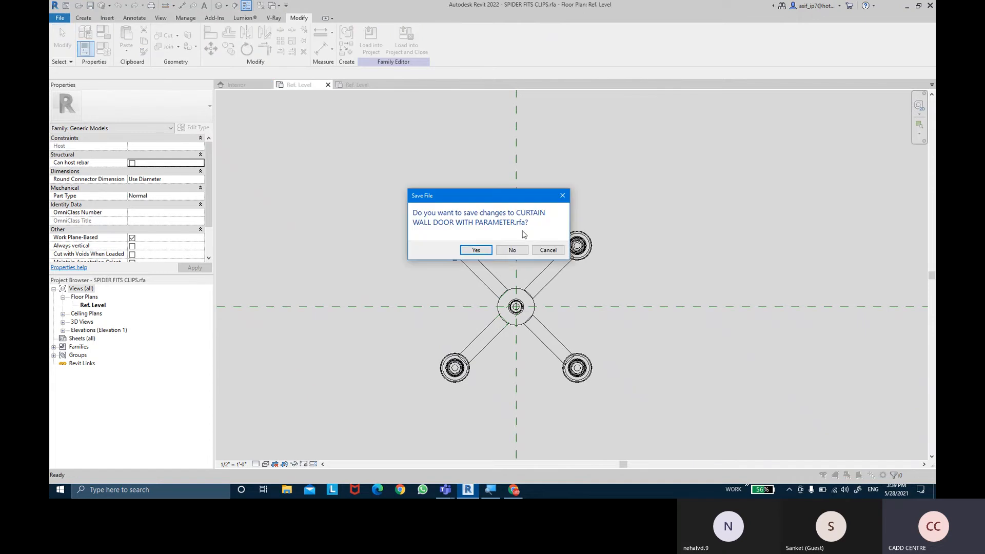
pyautogui.click(485, 250)
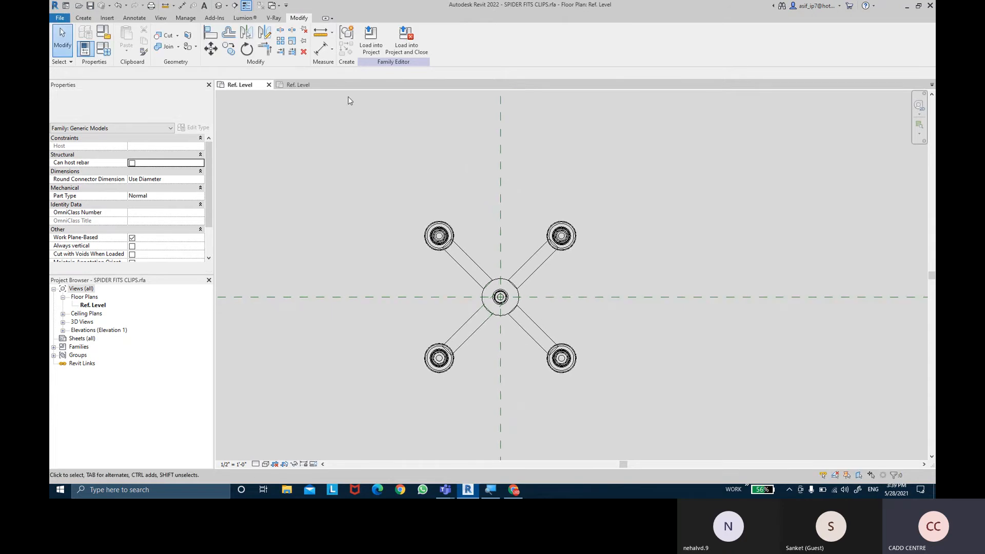
pyautogui.click(303, 85)
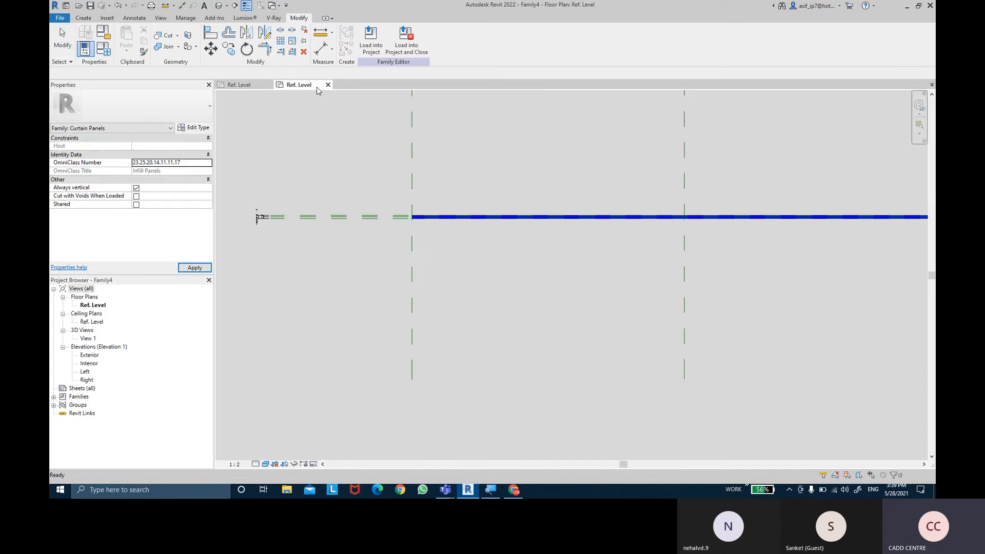
pyautogui.click(242, 86)
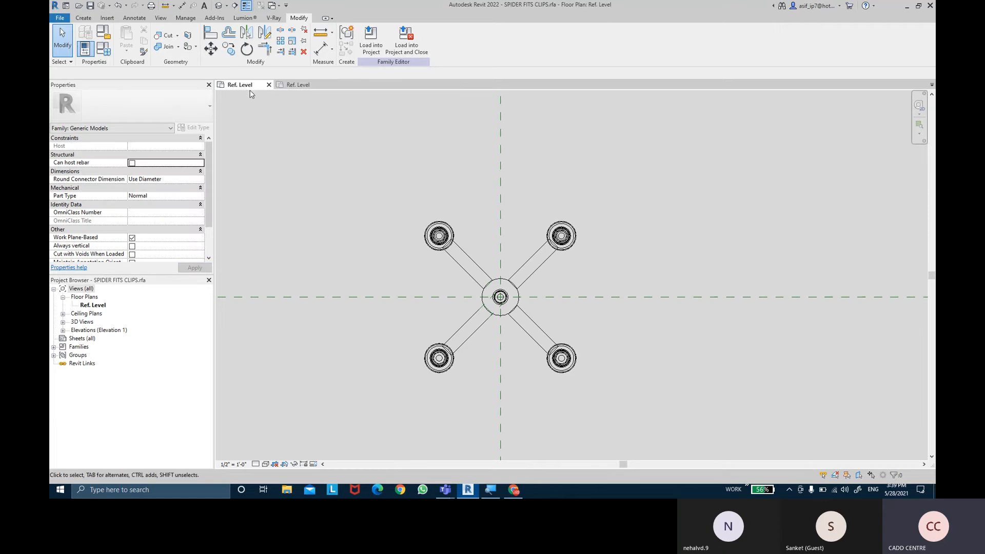
# - Save the curtain panel family to the Desktop as PANEL WITH SPIDER FITS
pyautogui.click(299, 88)
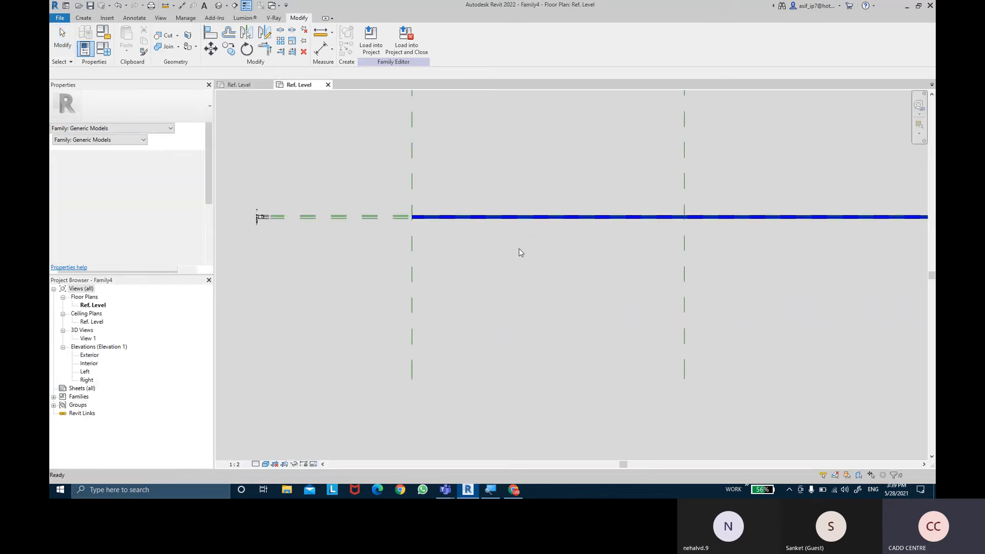
pyautogui.click(91, 7)
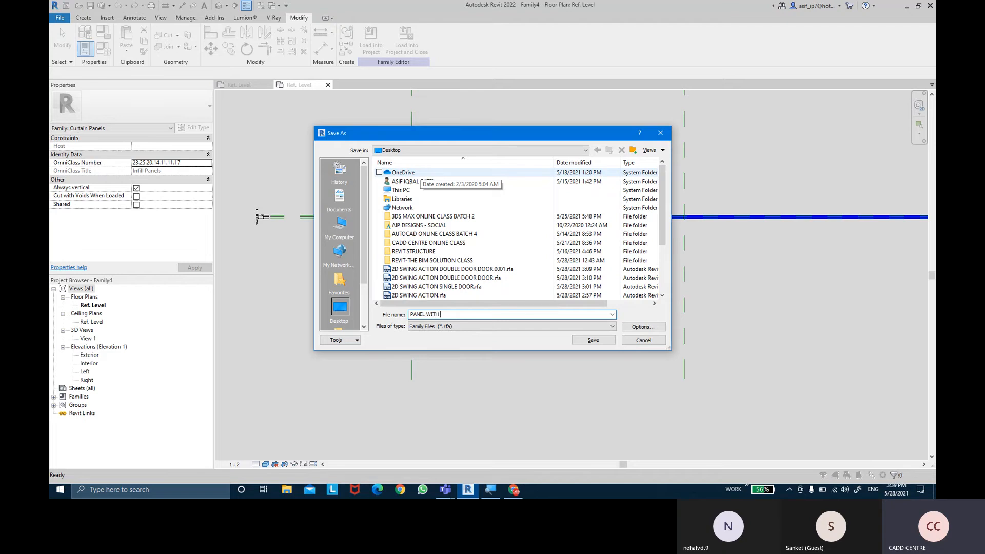
pyautogui.write('PANEL WITH SPIDER FITS')
pyautogui.press('Return')
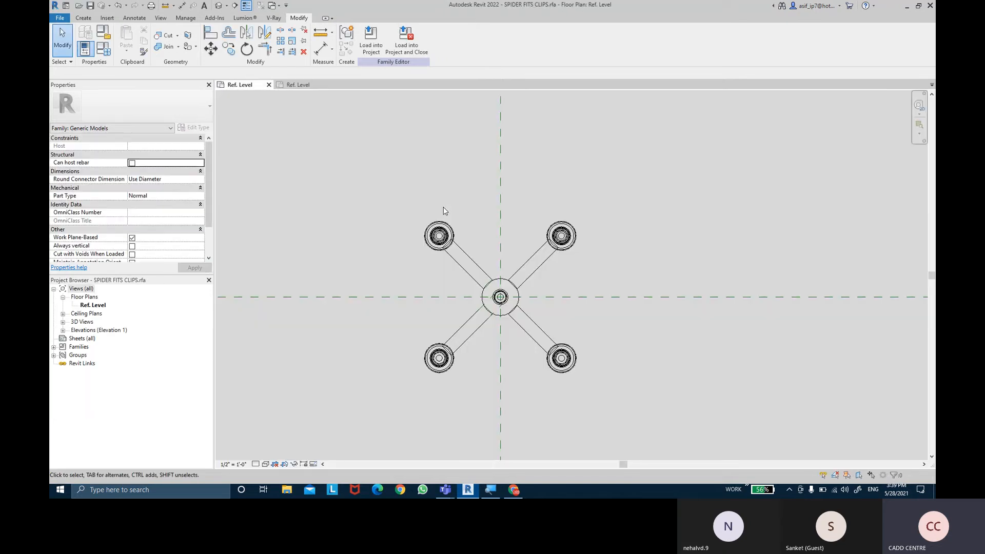
# - Load the SPIDER FITS CLIPS family into the panel family and place four clips near the panel's corners in the Interior elevation
pyautogui.click(374, 50)
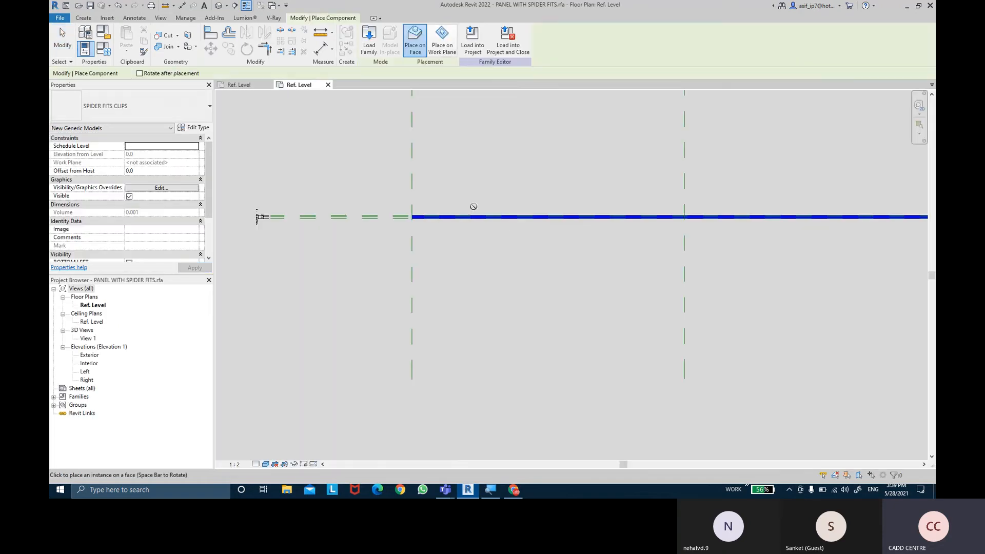
pyautogui.doubleClick(90, 363)
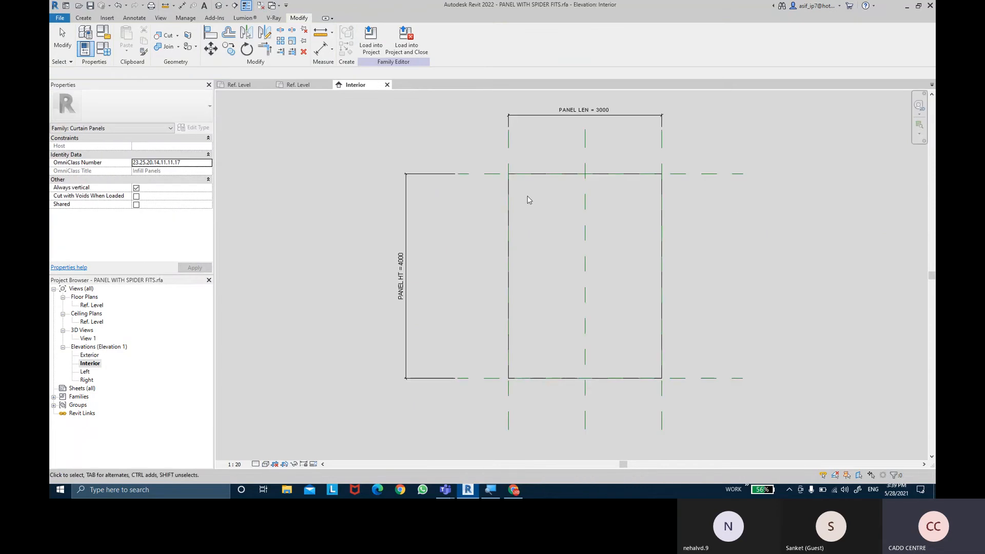
pyautogui.click(83, 18)
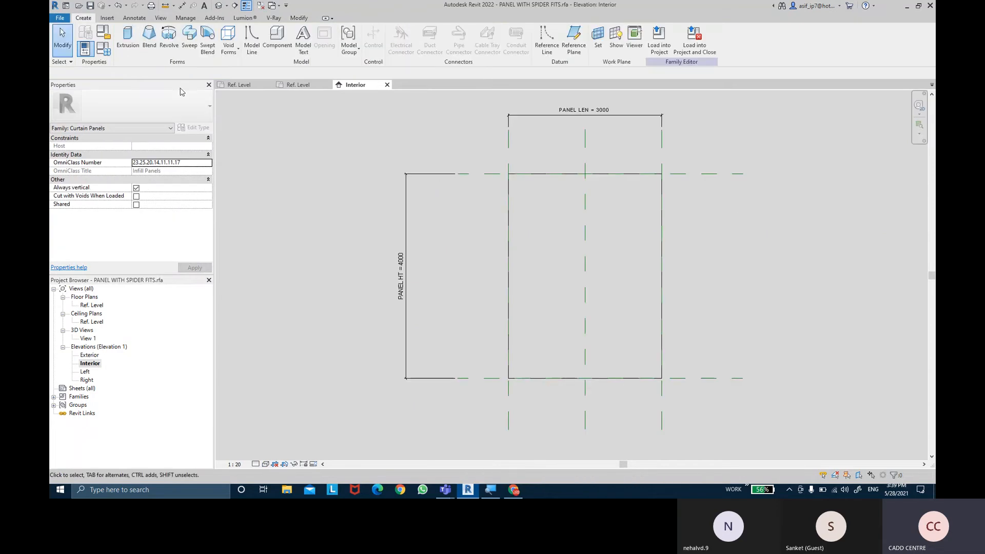
pyautogui.click(277, 45)
pyautogui.scroll(1, 519, 190)
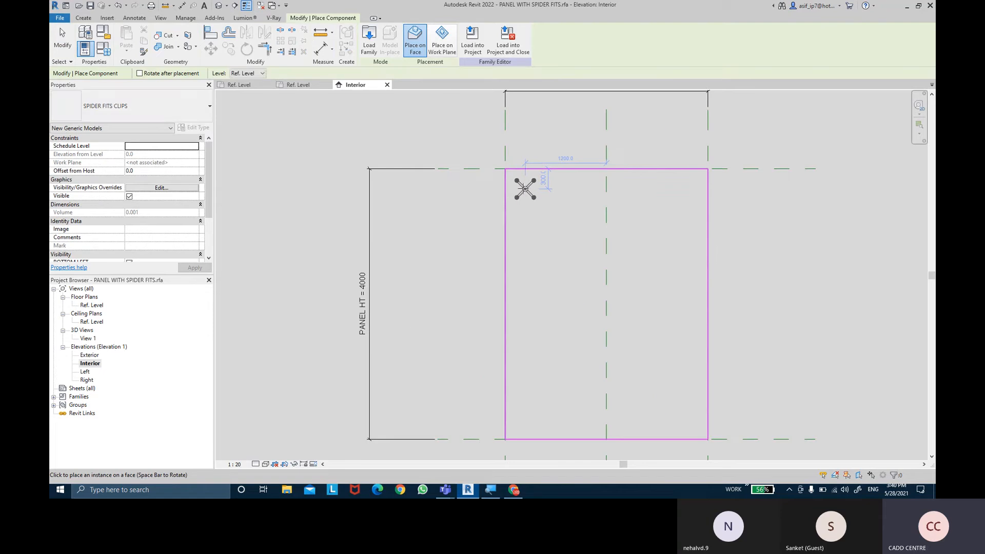
pyautogui.click(525, 190)
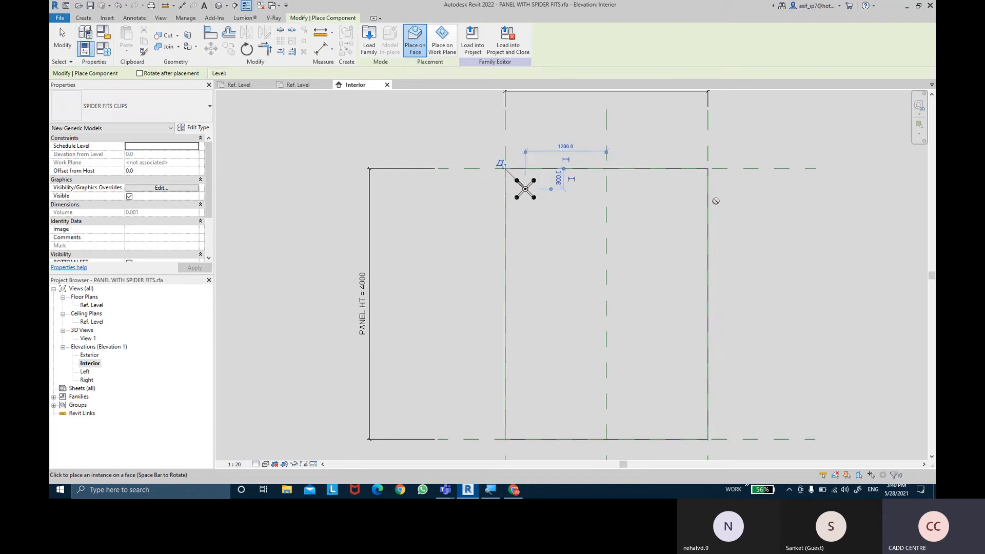
pyautogui.click(681, 190)
pyautogui.click(524, 412)
pyautogui.click(681, 412)
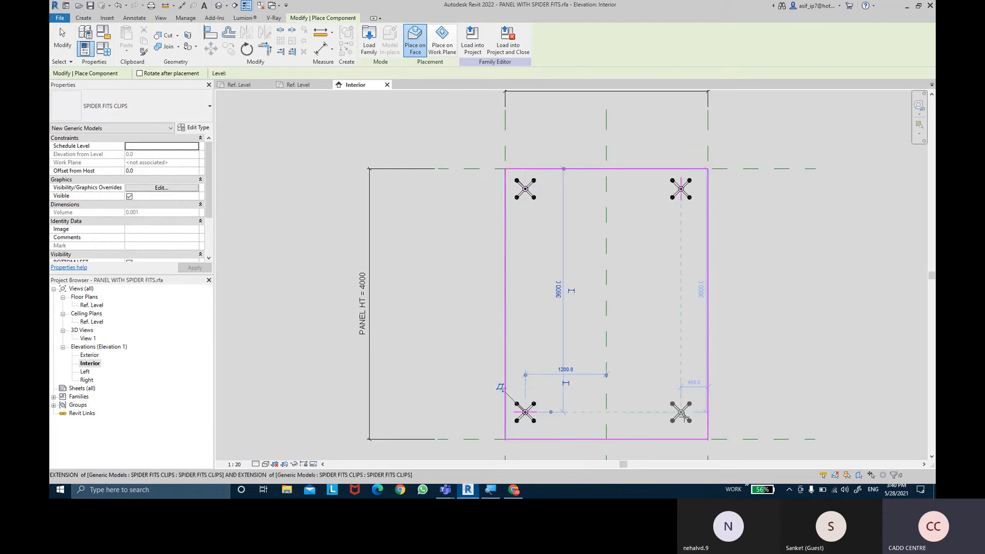
pyautogui.press('Escape')
pyautogui.press('Escape')
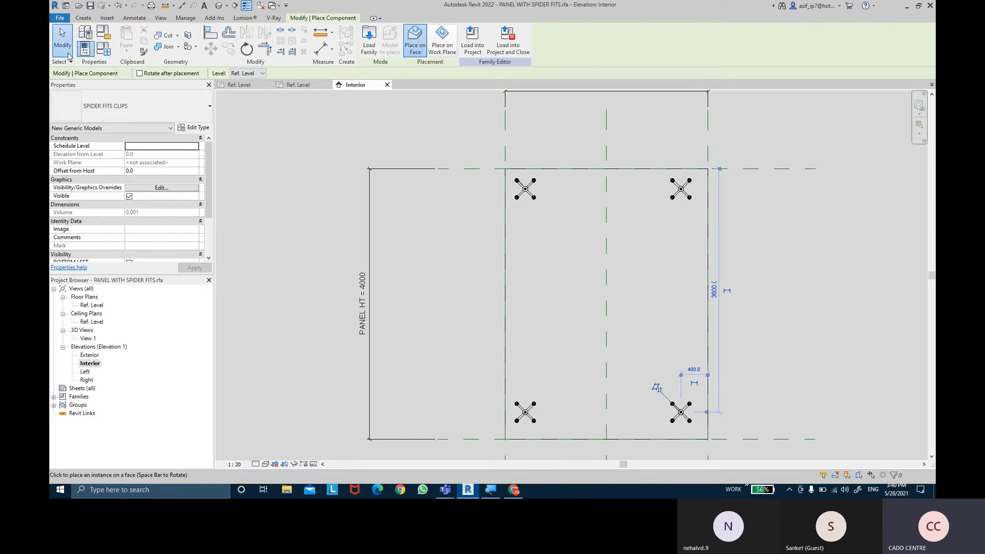
# - Align the vertical centre lines of the two upper clips to the panel's left and right reference planes and lock them
pyautogui.moveTo(615, 291); pyautogui.dragTo(559, 286, button='middle')
pyautogui.scroll(1, 572, 206)
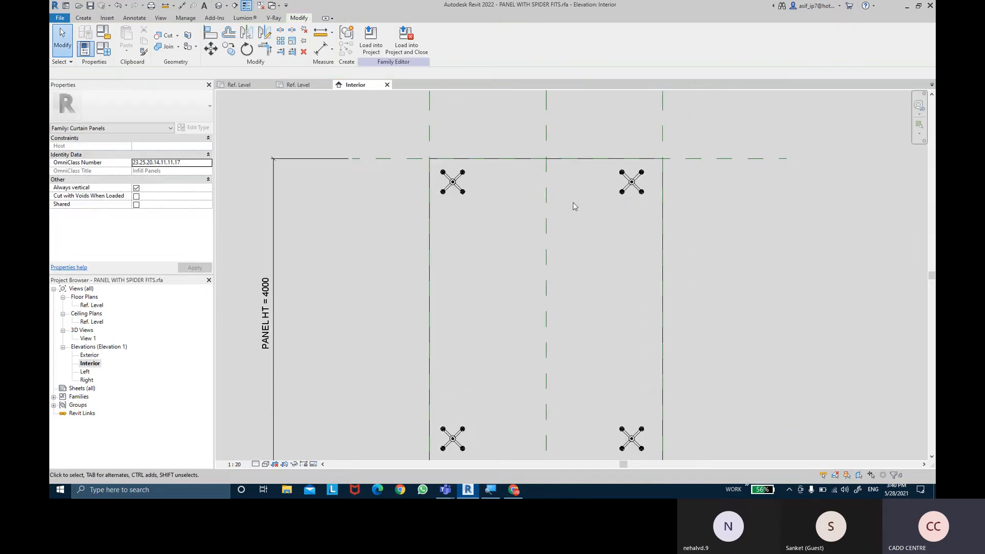
pyautogui.moveTo(571, 207)
pyautogui.mouseDown(button='middle')
pyautogui.moveTo(552, 215)
pyautogui.moveTo(554, 239)
pyautogui.moveTo(580, 227)
pyautogui.moveTo(573, 219)
pyautogui.mouseUp(button='middle')
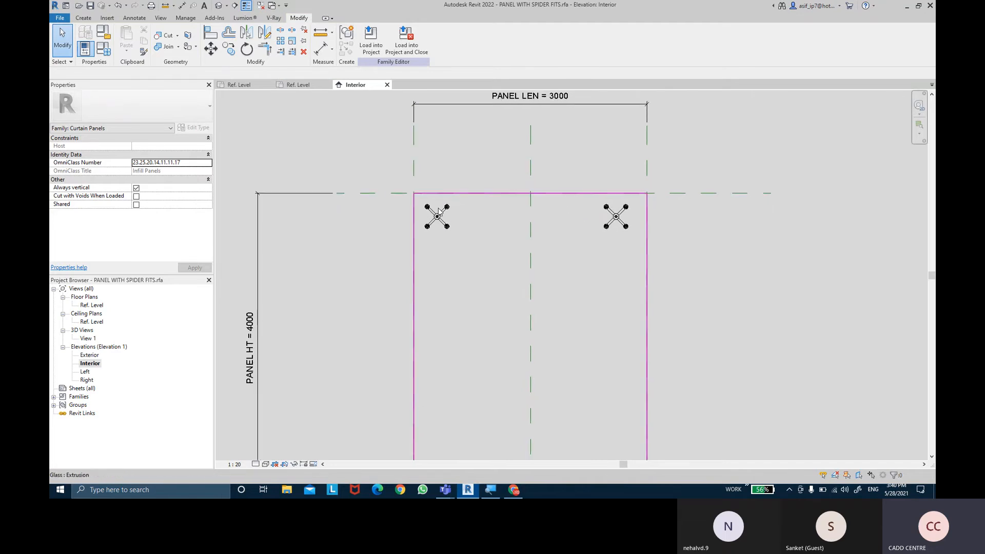
pyautogui.scroll(1, 439, 214)
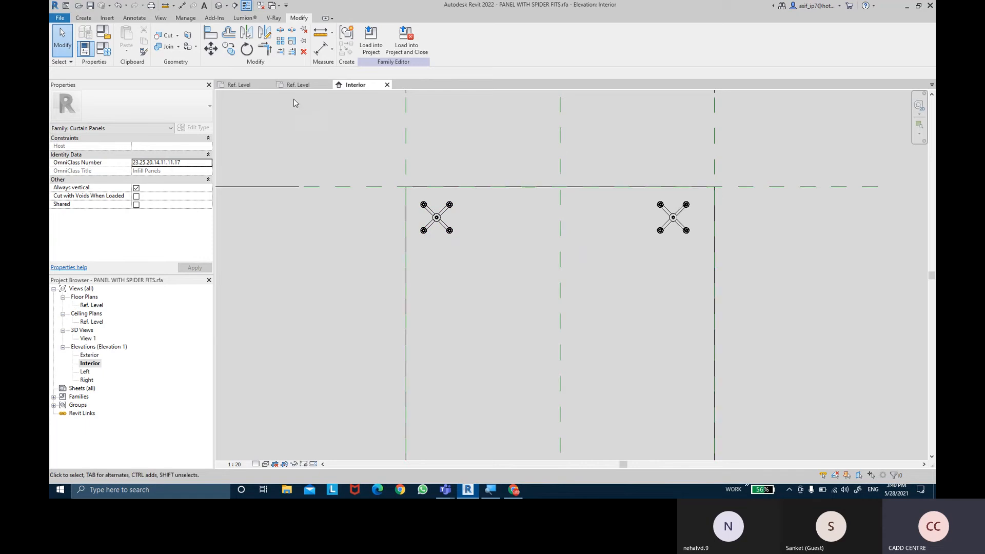
pyautogui.click(219, 35)
pyautogui.moveTo(340, 136); pyautogui.dragTo(343, 152, button='middle')
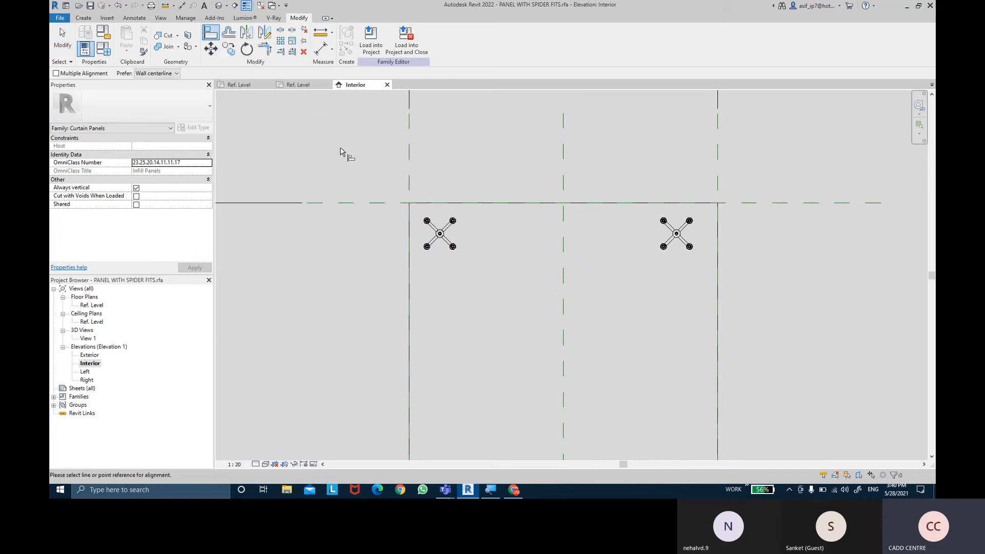
pyautogui.click(408, 169)
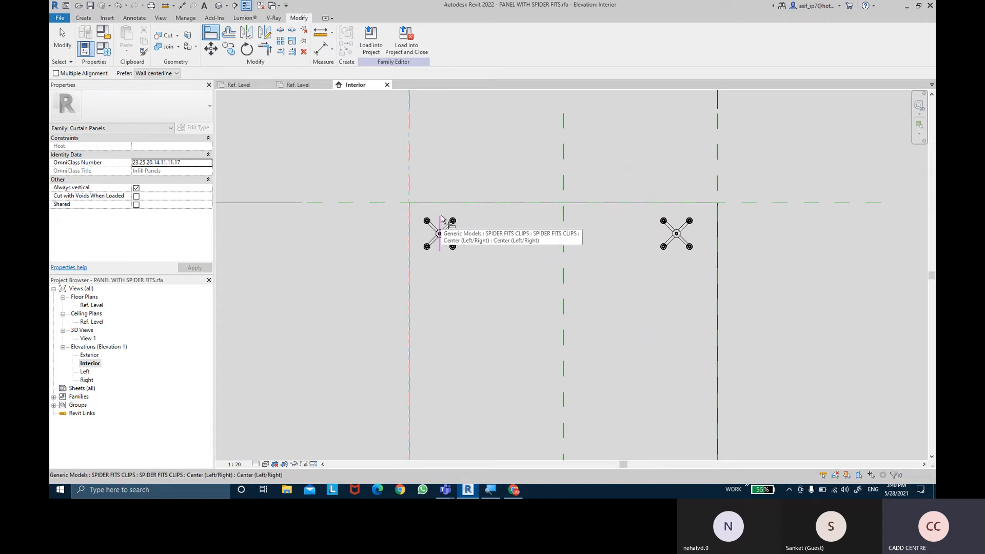
pyautogui.click(441, 218)
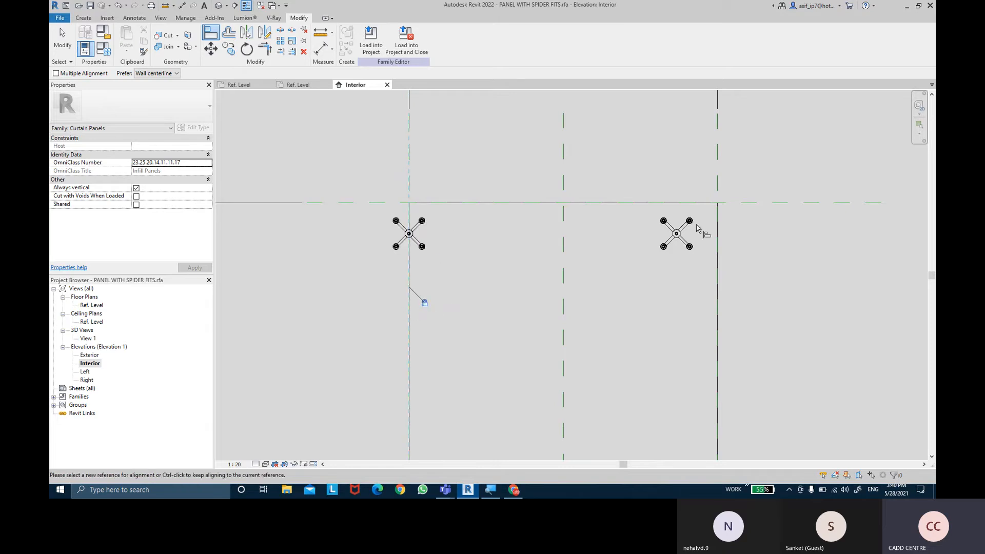
pyautogui.click(718, 174)
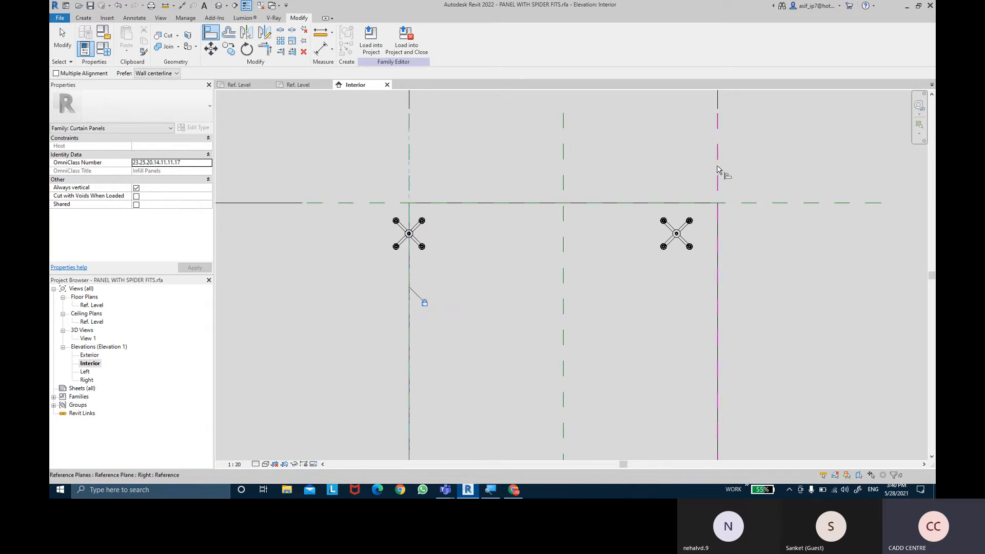
pyautogui.click(676, 220)
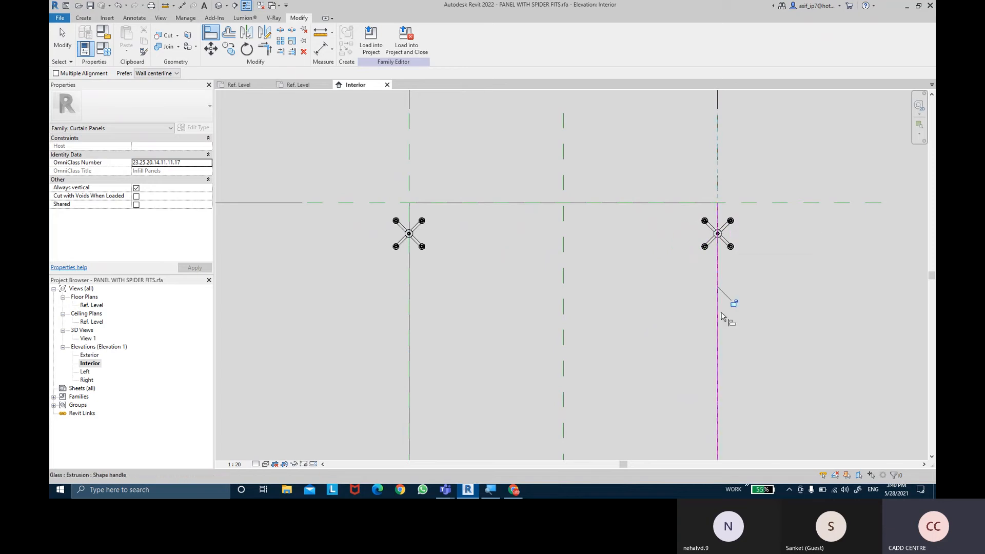
# - Align the horizontal centre lines of both upper clips to the Top reference plane and lock them
pyautogui.click(785, 204)
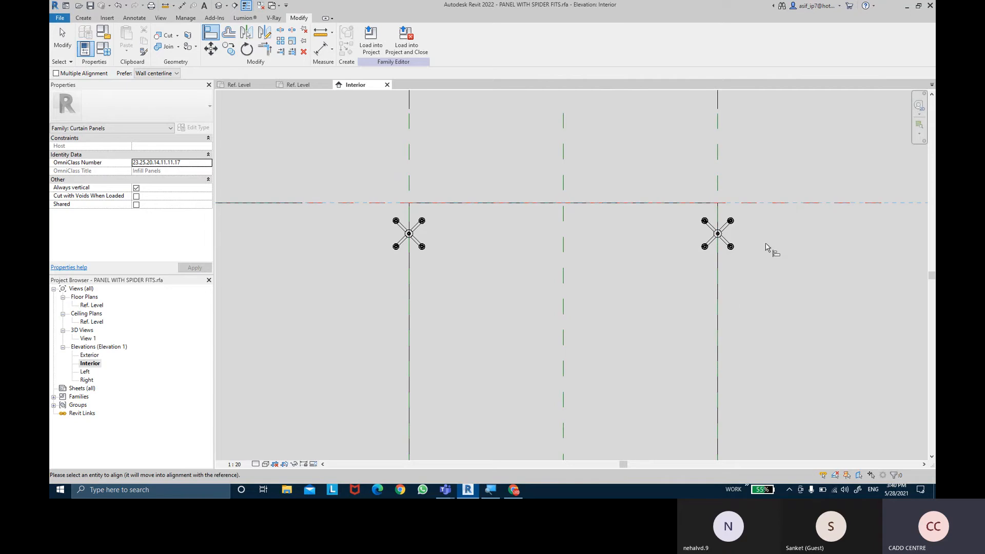
pyautogui.click(733, 236)
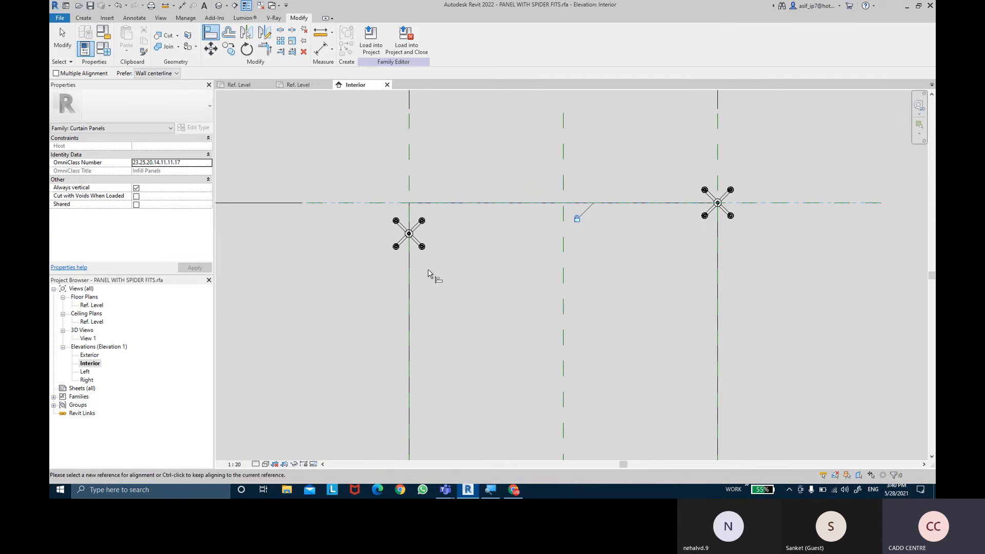
pyautogui.click(361, 205)
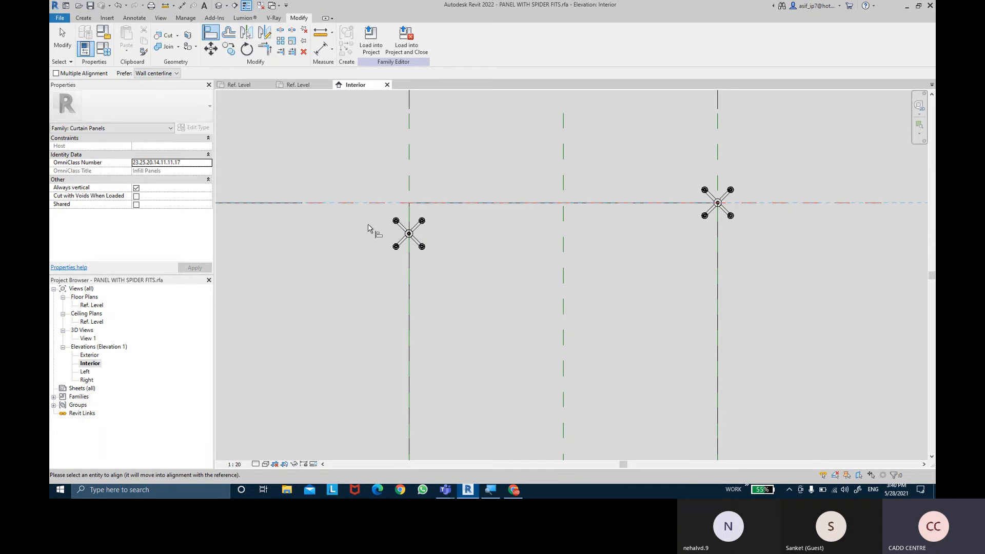
pyautogui.click(397, 234)
pyautogui.click(579, 220)
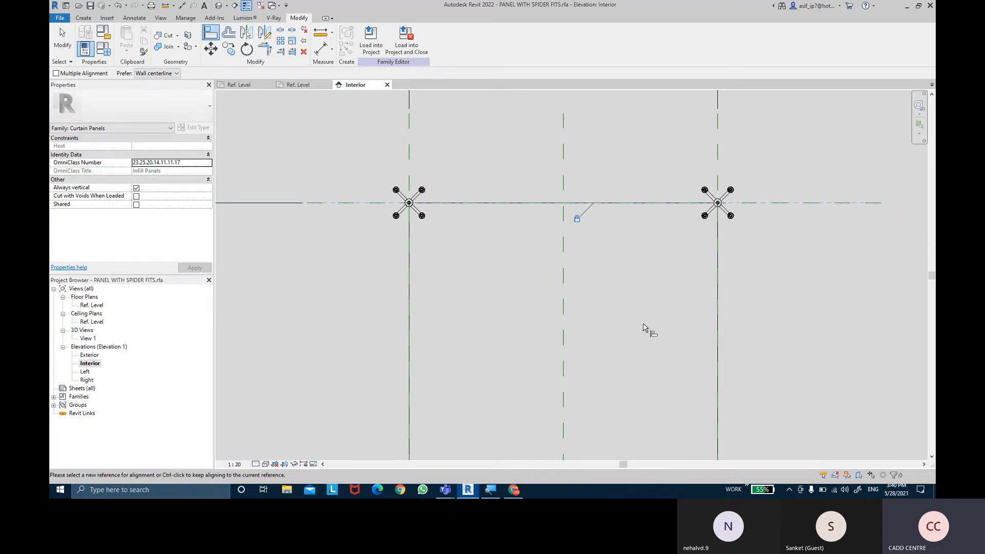
# - Align the lower-right clip's centre lines to the right and bottom reference planes of the panel, locking the alignments
pyautogui.scroll(-1, 648, 346)
pyautogui.moveTo(648, 345); pyautogui.dragTo(606, 161, button='middle')
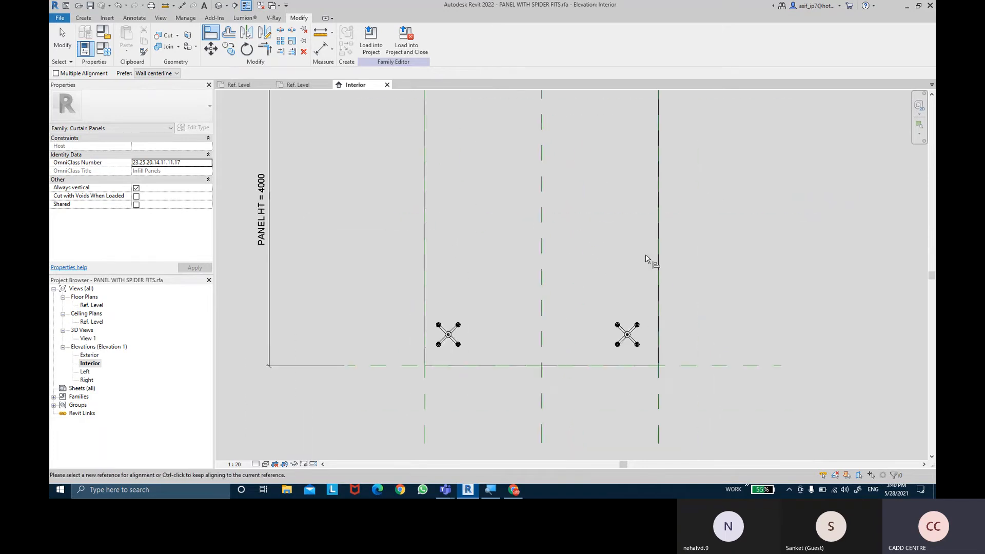
pyautogui.click(659, 406)
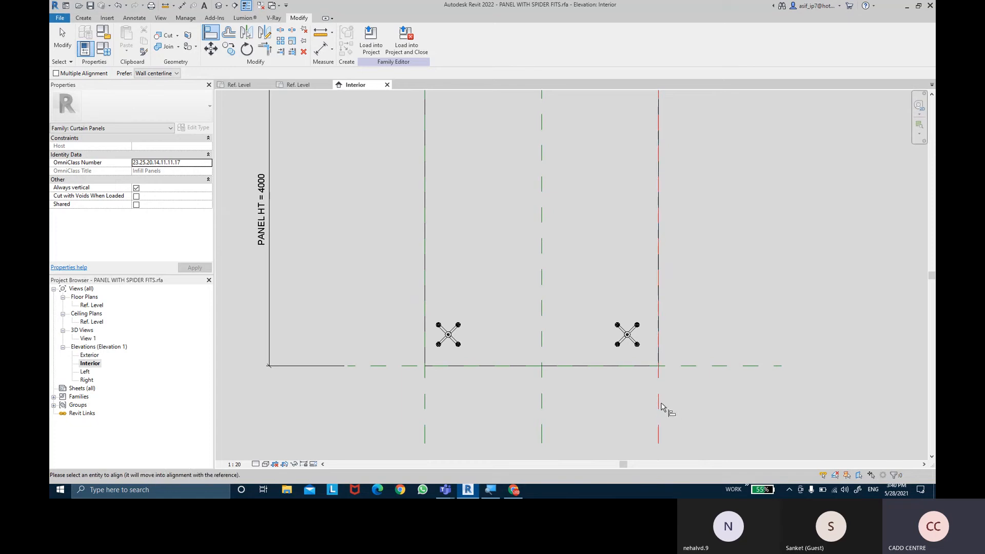
pyautogui.click(627, 351)
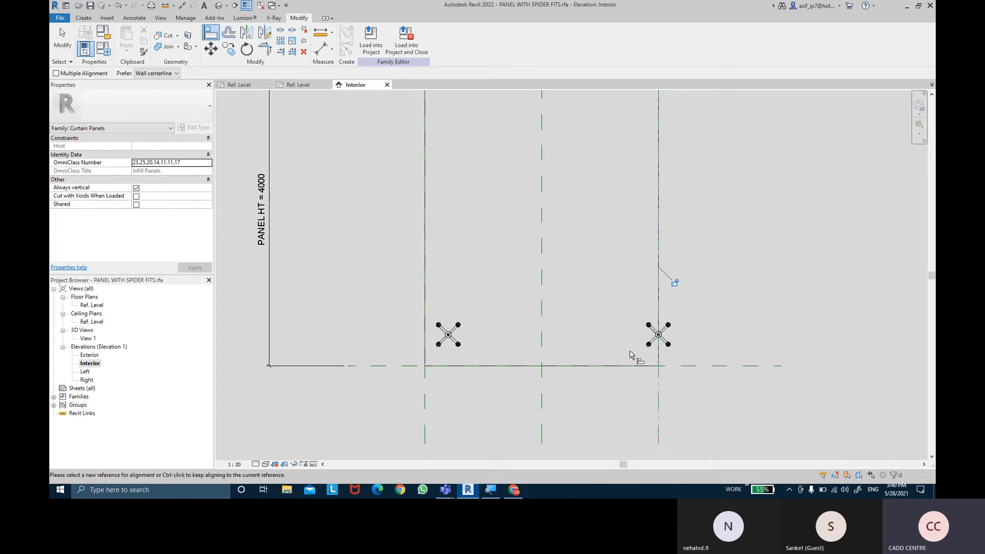
pyautogui.click(674, 283)
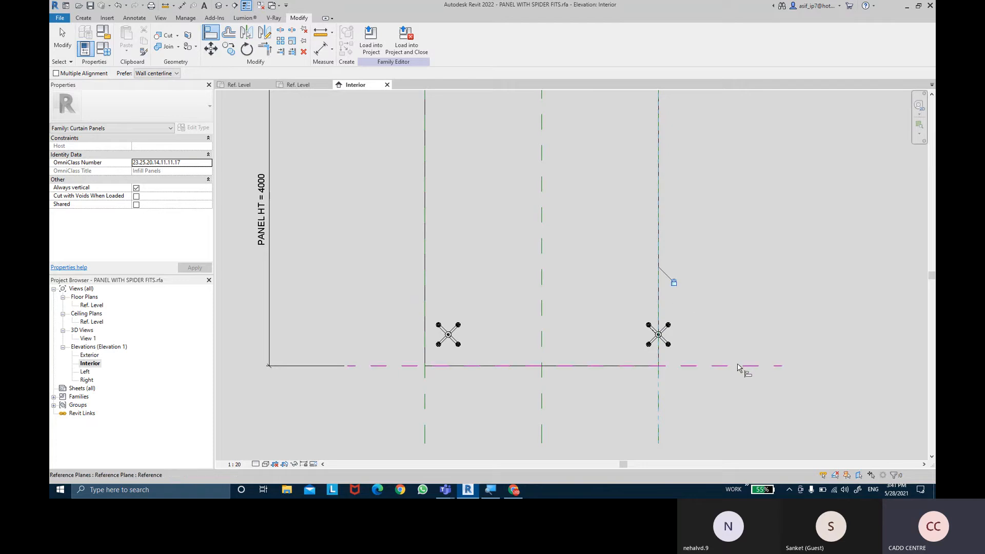
pyautogui.click(671, 337)
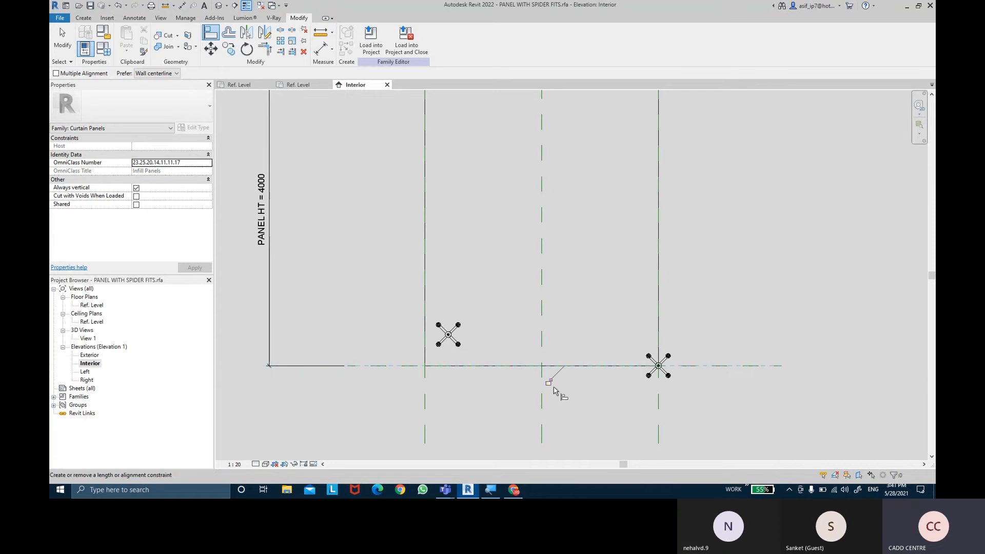
# - Align the lower-left clip's centre lines to the left and bottom reference planes, lock them, and end the Align command
pyautogui.click(425, 405)
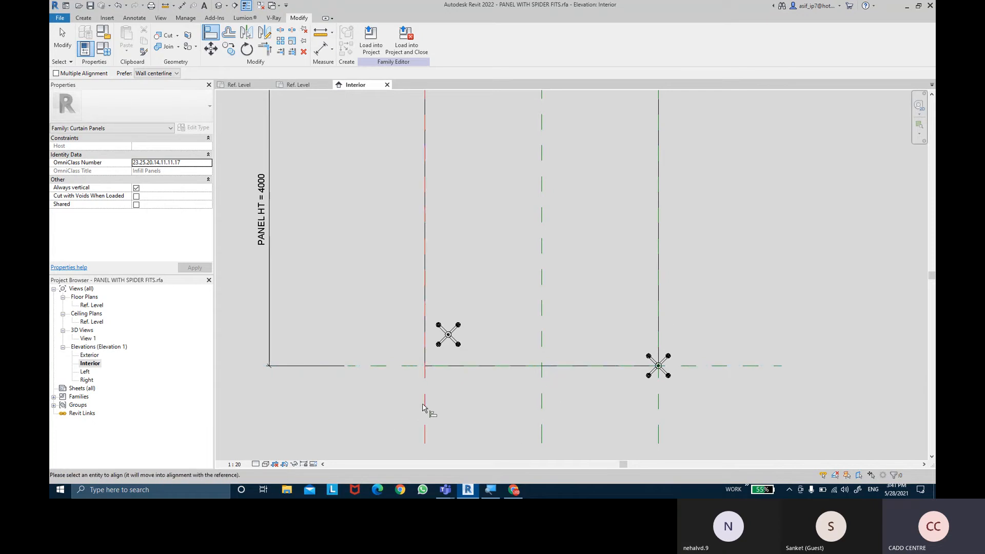
pyautogui.click(449, 348)
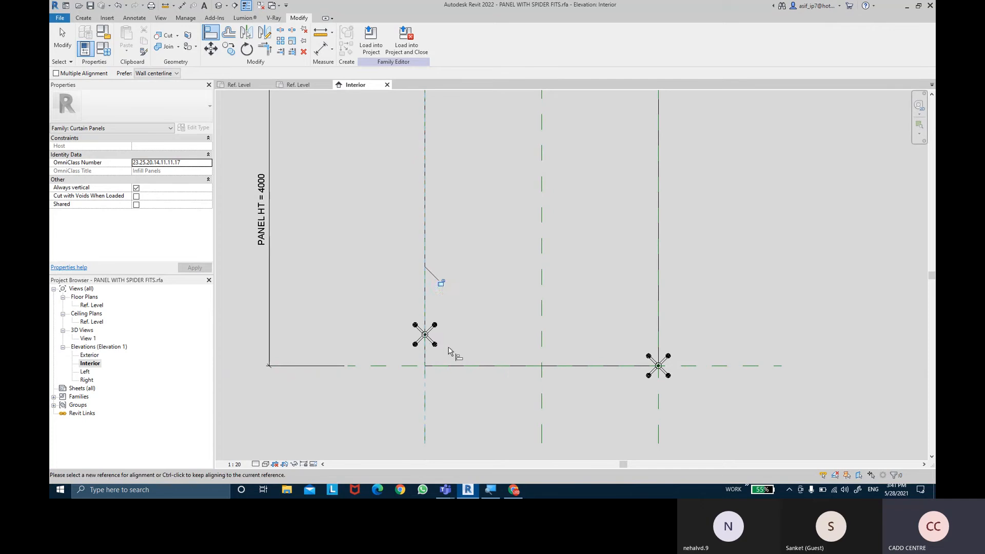
pyautogui.click(367, 366)
pyautogui.click(413, 336)
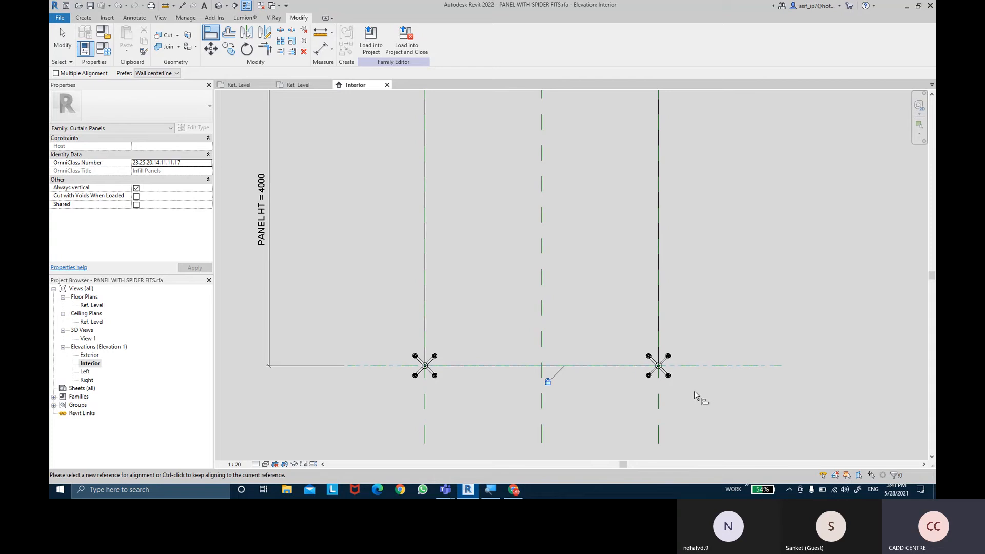
pyautogui.scroll(-2, 695, 306)
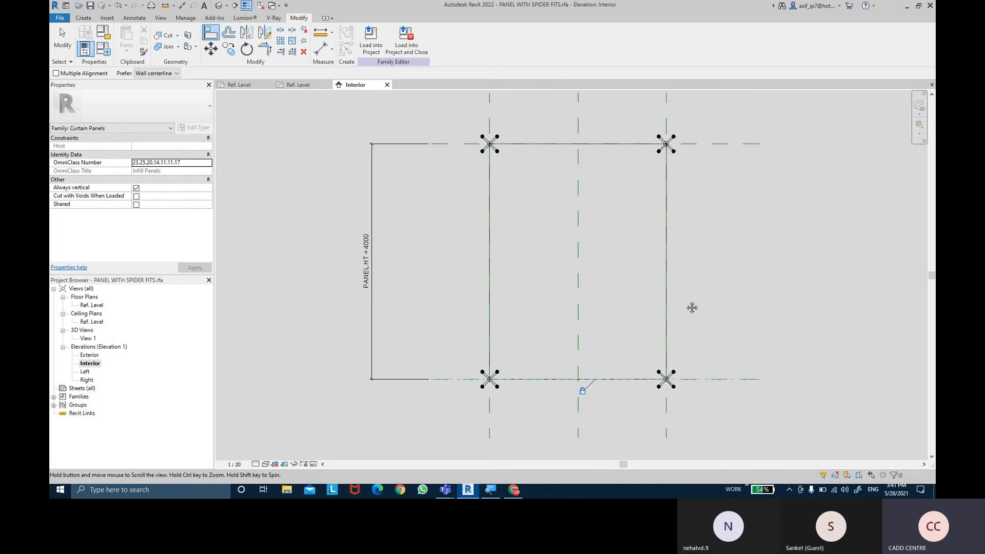
pyautogui.click(62, 39)
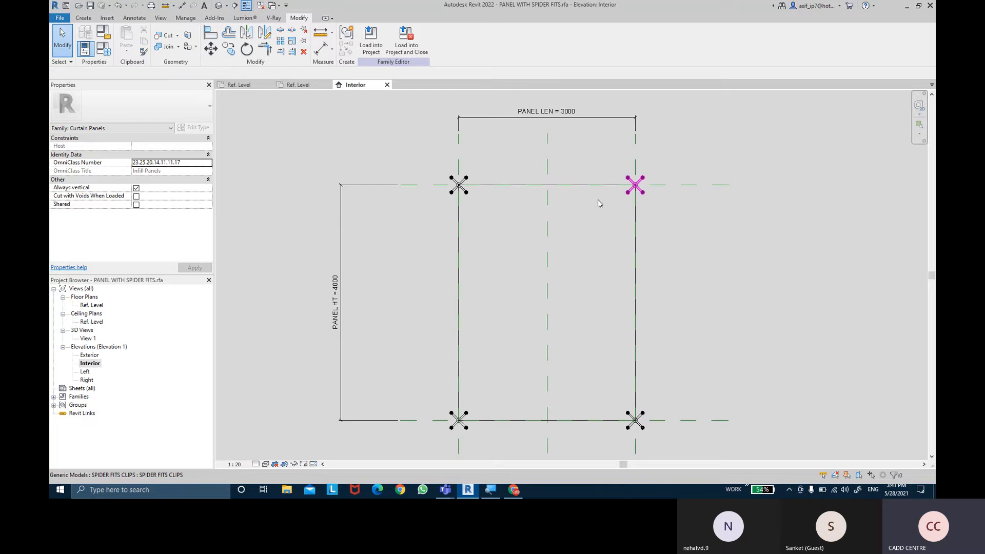
# - Open the Ref. Level floor plan and set its view scale to 1:20
pyautogui.doubleClick(92, 305)
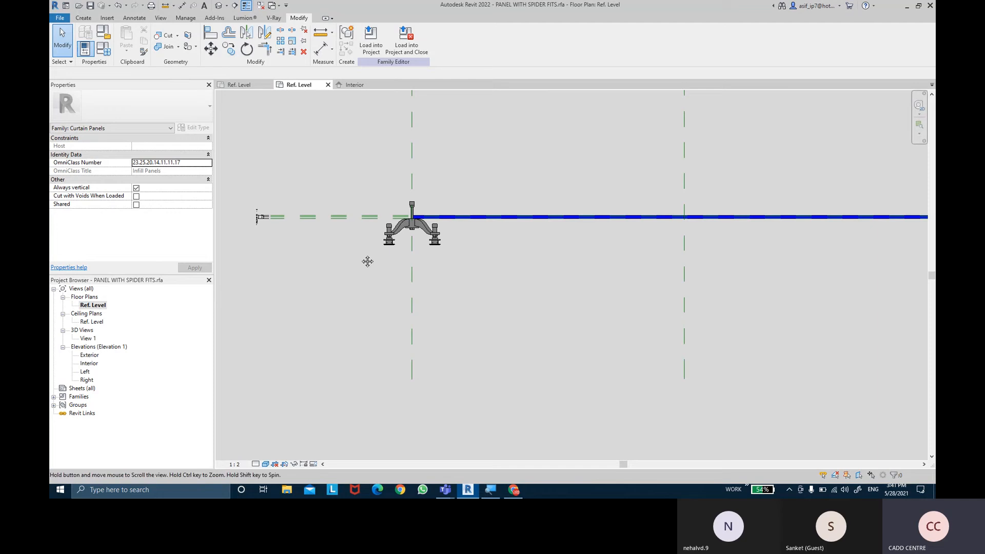
pyautogui.scroll(-2, 364, 263)
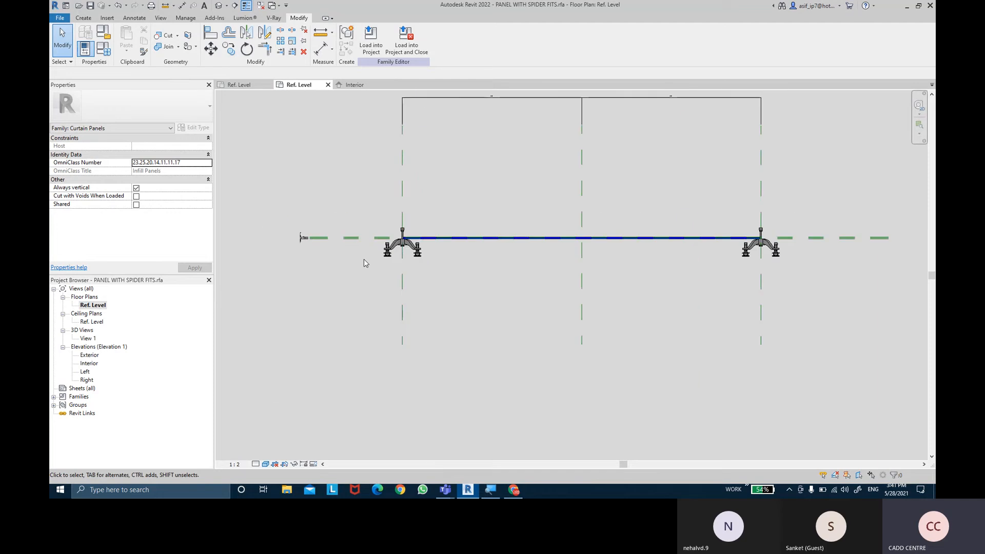
pyautogui.click(234, 465)
pyautogui.click(242, 372)
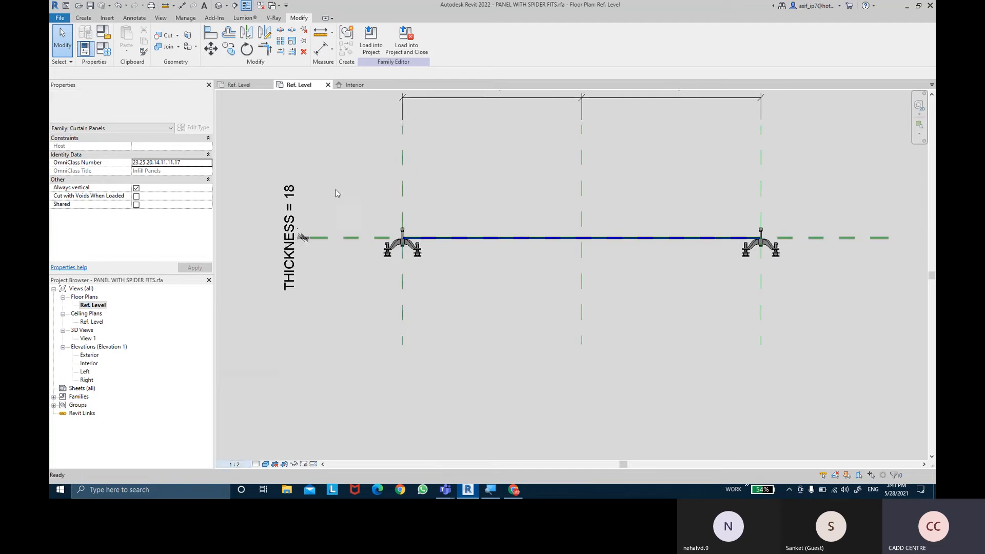
pyautogui.moveTo(351, 201)
pyautogui.mouseDown(button='middle')
pyautogui.moveTo(381, 257)
pyautogui.moveTo(379, 278)
pyautogui.mouseUp(button='middle')
pyautogui.scroll(-1, 379, 279)
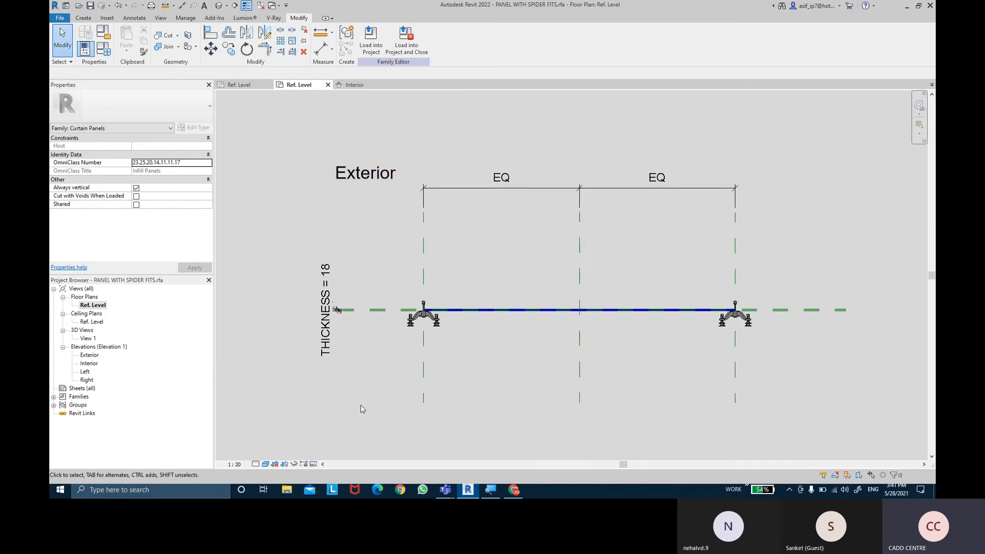
# - Flip the work plane of both overlapping SPIDER FITS CLIPS at the panel's left end
pyautogui.scroll(1, 395, 377)
pyautogui.scroll(1, 437, 333)
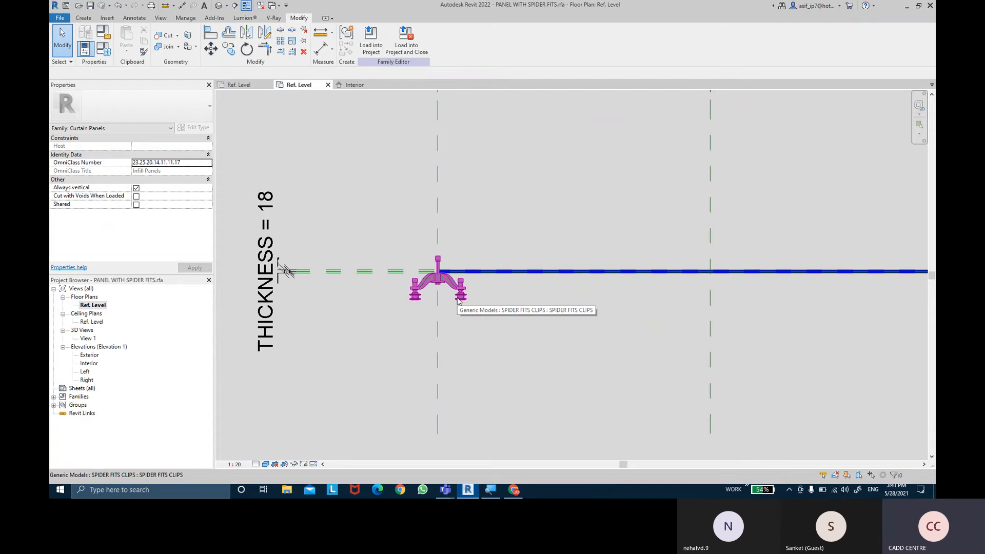
pyautogui.scroll(1, 446, 277)
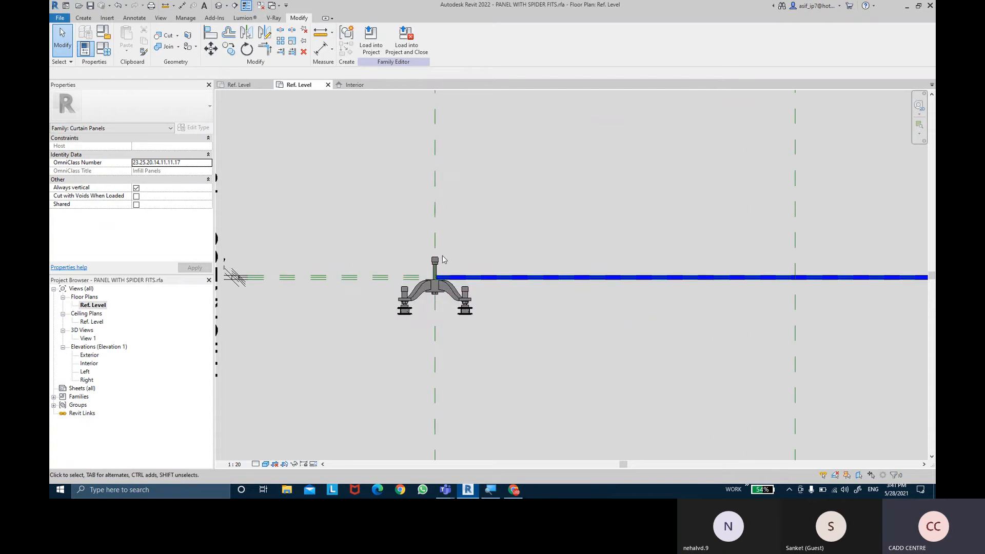
pyautogui.scroll(1, 434, 258)
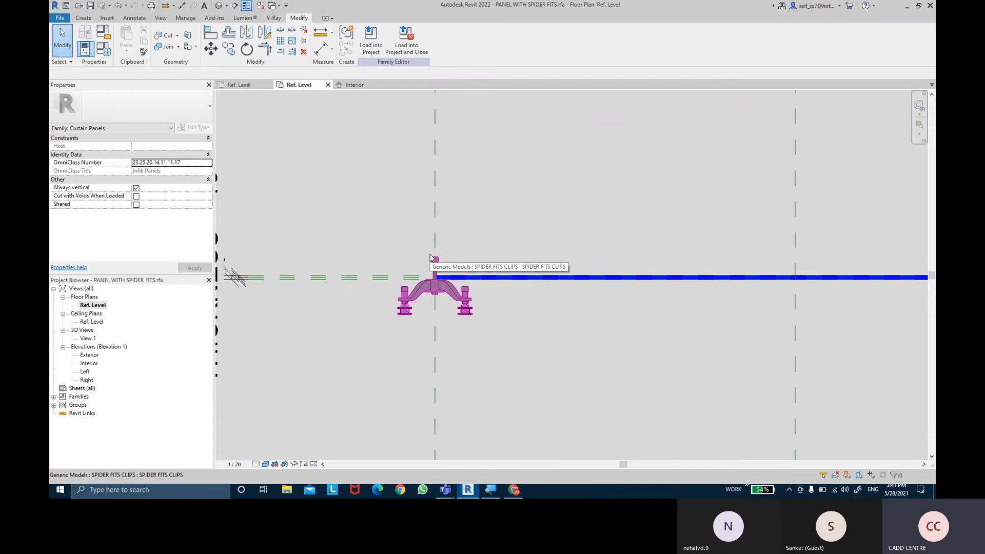
pyautogui.click(467, 299)
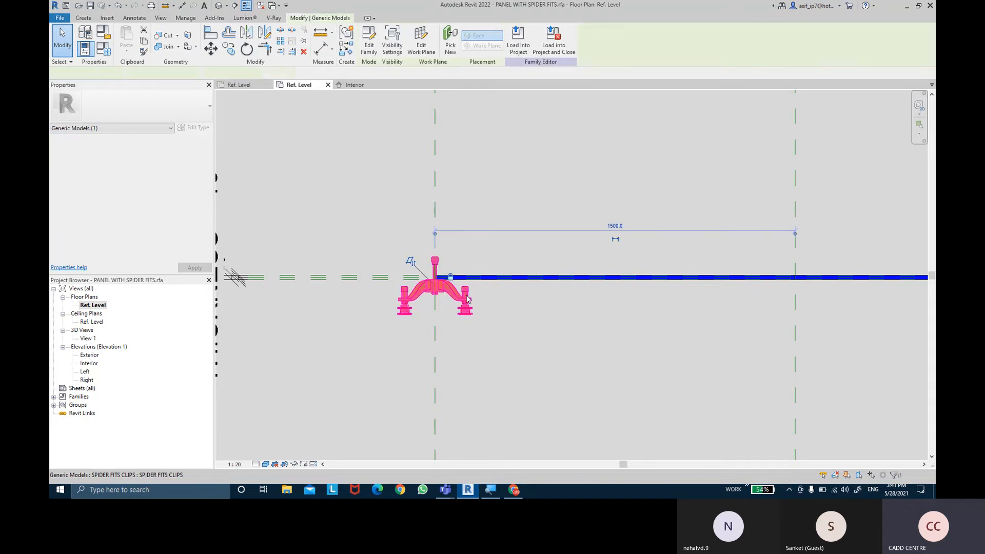
pyautogui.scroll(1, 413, 266)
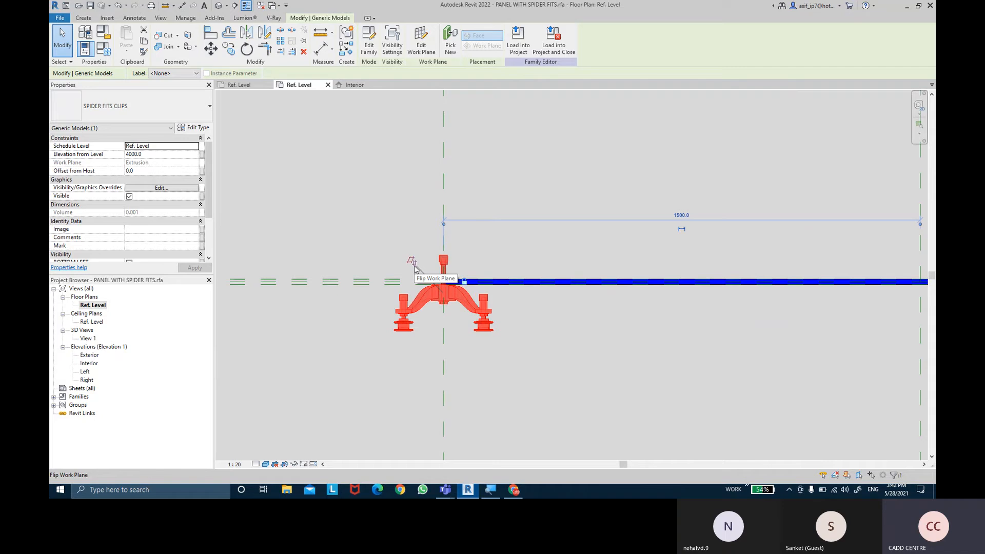
pyautogui.click(415, 268)
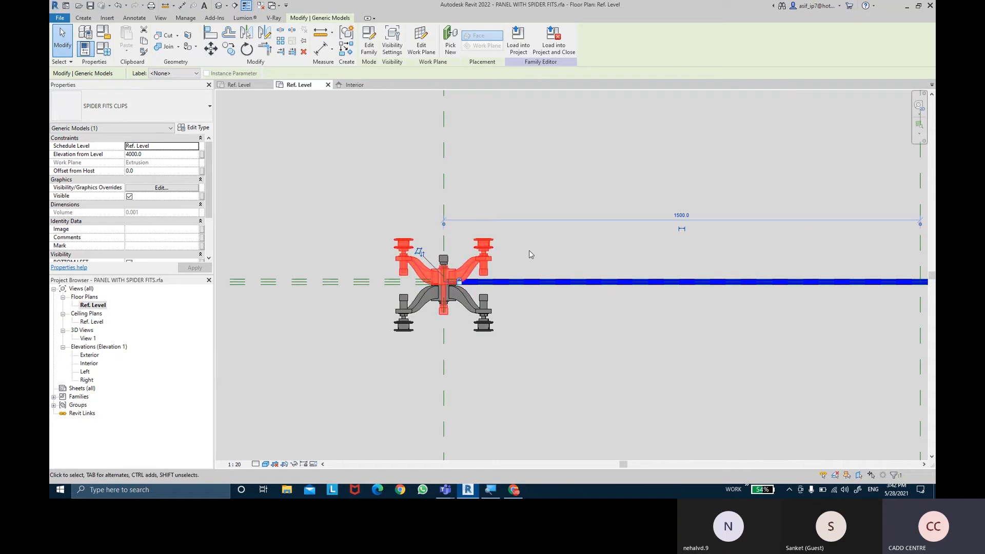
pyautogui.click(529, 251)
pyautogui.click(424, 278)
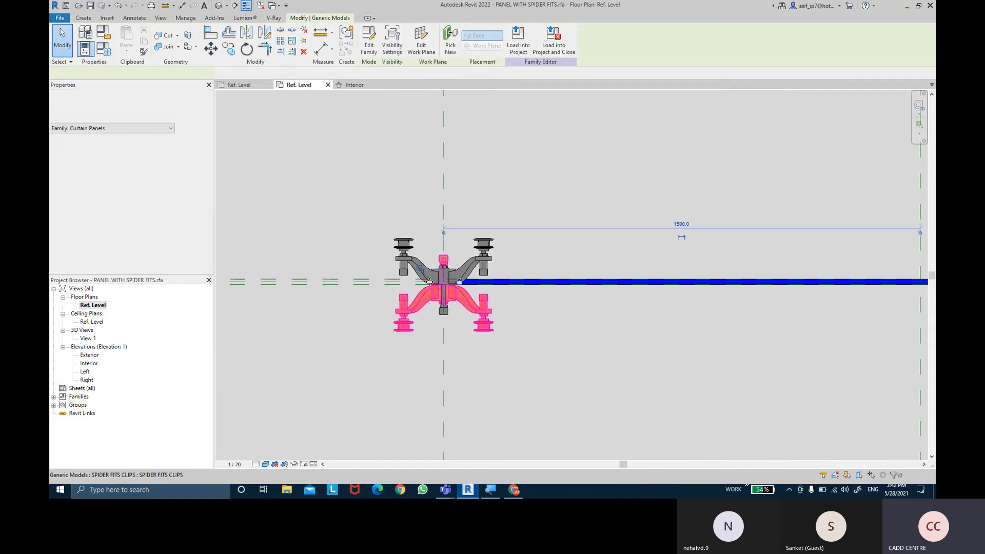
pyautogui.click(526, 253)
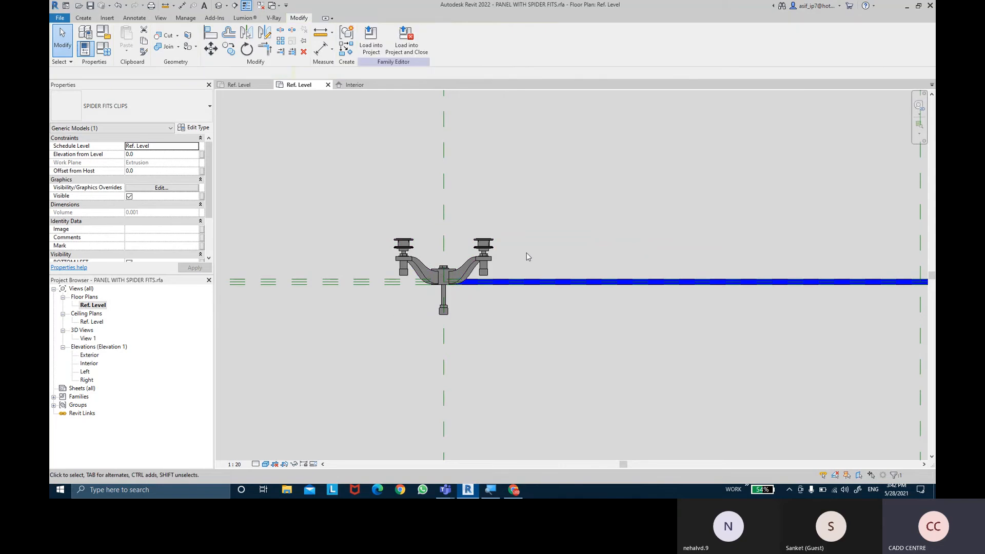
# - Flip the work plane of both overlapping SPIDER FITS CLIPS at the panel's right end
pyautogui.scroll(-3, 526, 253)
pyautogui.moveTo(776, 230); pyautogui.dragTo(459, 229, button='middle')
pyautogui.scroll(3, 653, 260)
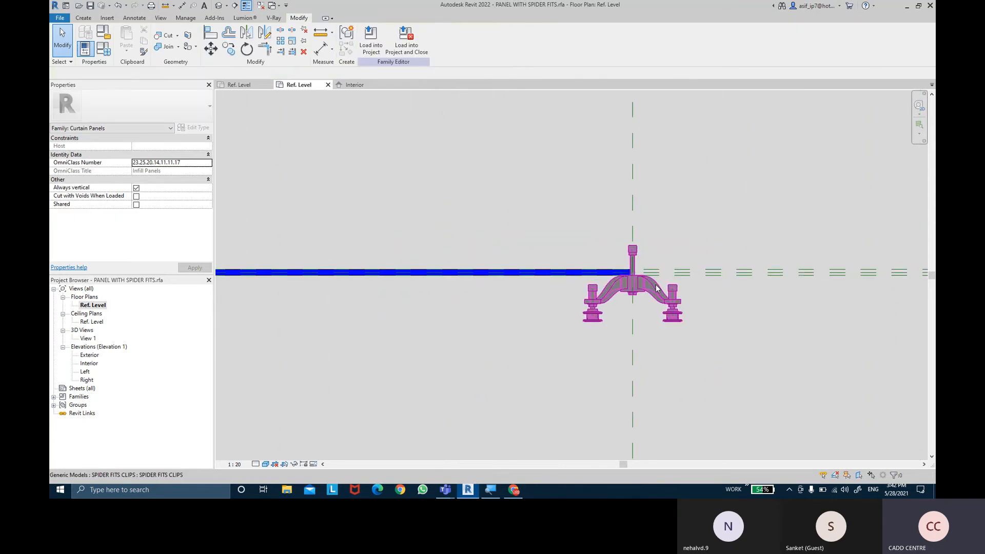
pyautogui.click(657, 289)
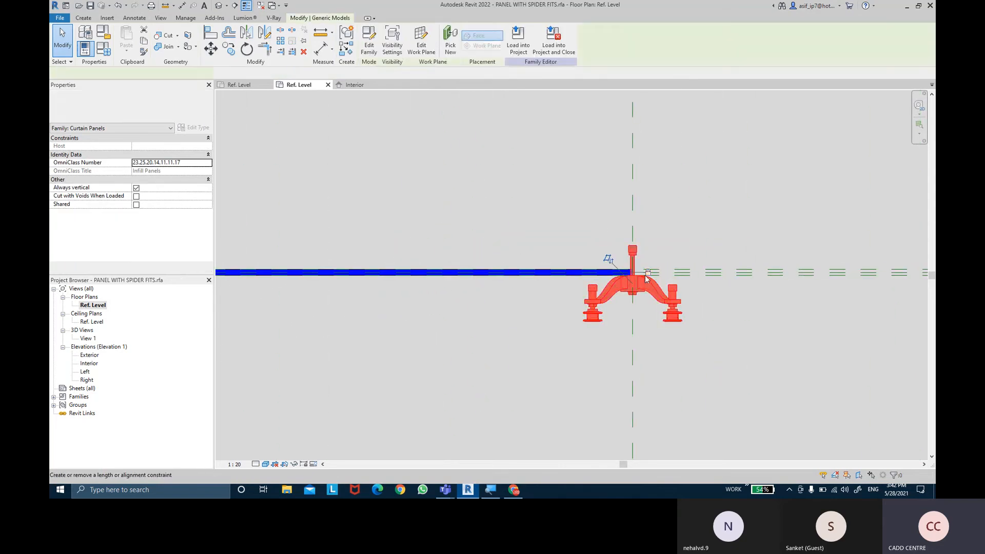
pyautogui.click(612, 262)
pyautogui.click(711, 314)
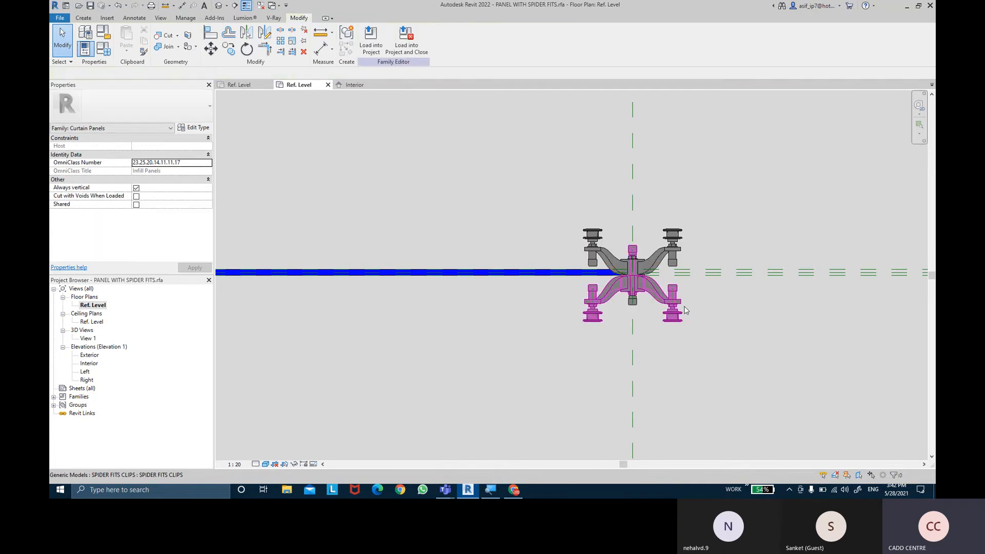
pyautogui.click(657, 294)
pyautogui.press('Delete')
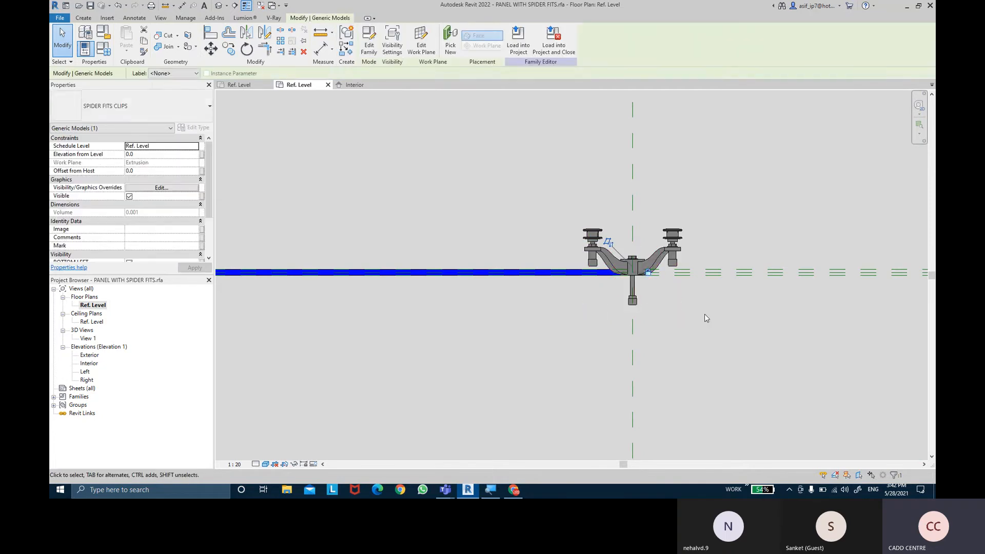
pyautogui.moveTo(703, 317); pyautogui.dragTo(704, 317, button='middle')
# - Align the Top reference of one left clip to the glass's exterior-side reference plane and lock the alignment
pyautogui.scroll(-5, 697, 311)
pyautogui.scroll(1, 592, 317)
pyautogui.moveTo(284, 367); pyautogui.dragTo(586, 337, button='middle')
pyautogui.scroll(5, 524, 258)
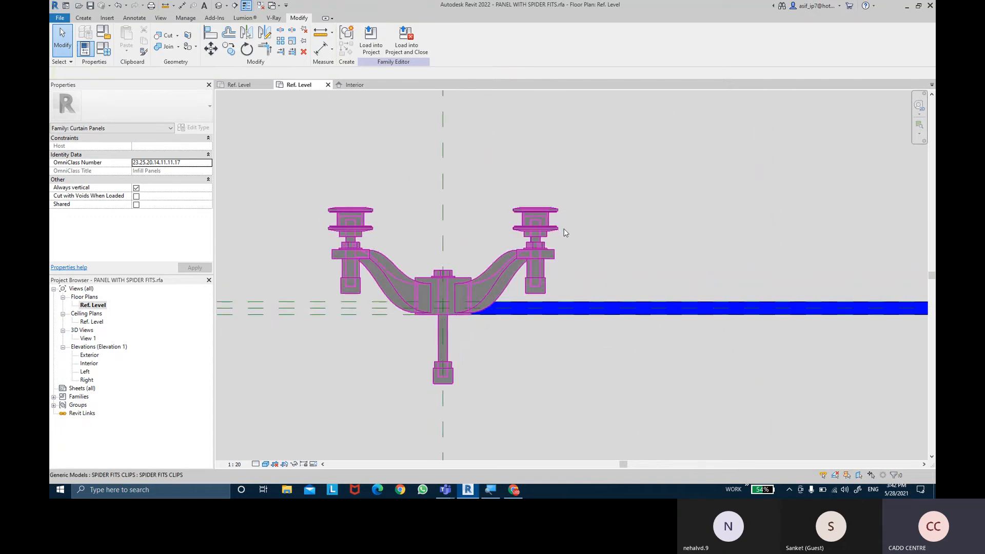
pyautogui.scroll(1, 555, 224)
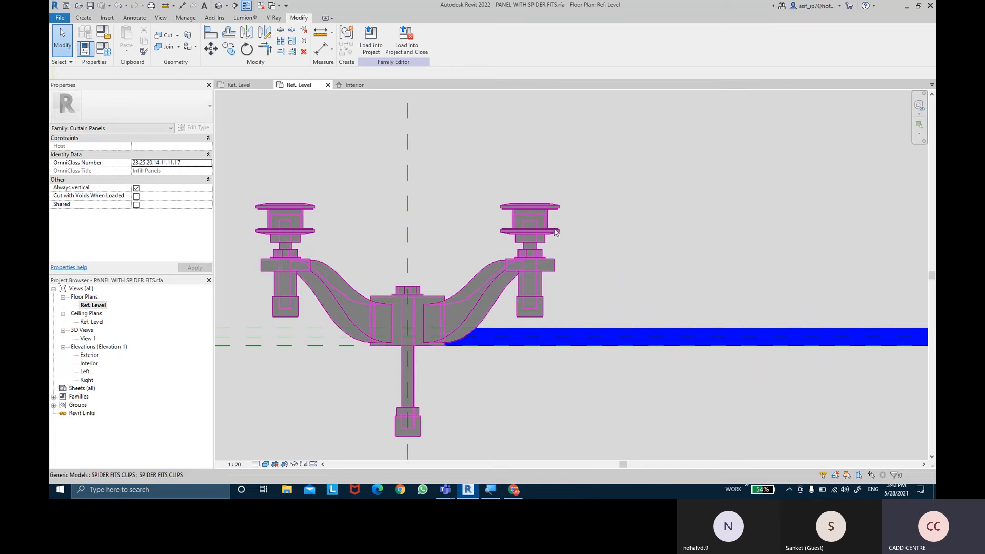
pyautogui.click(212, 36)
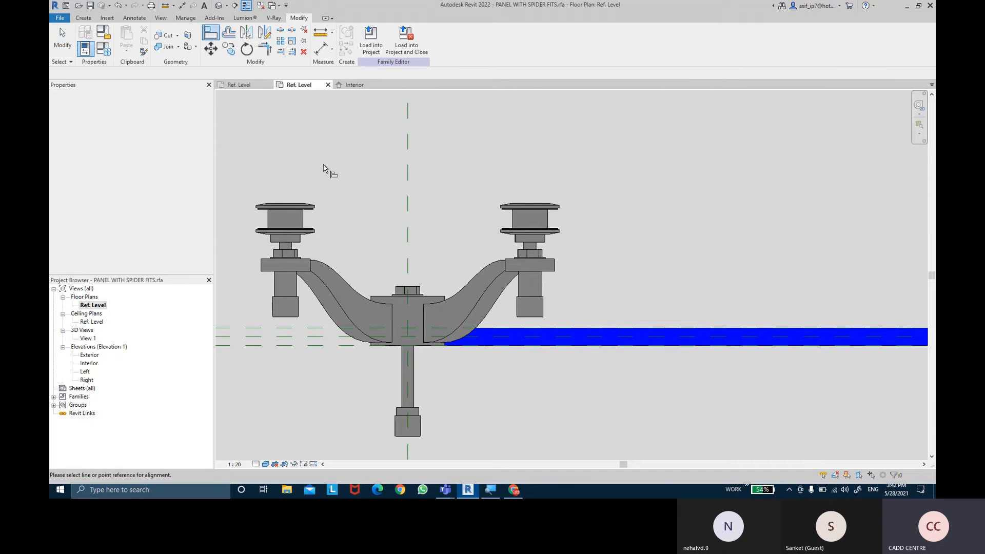
pyautogui.moveTo(408, 205); pyautogui.dragTo(501, 193, button='middle')
pyautogui.click(277, 316)
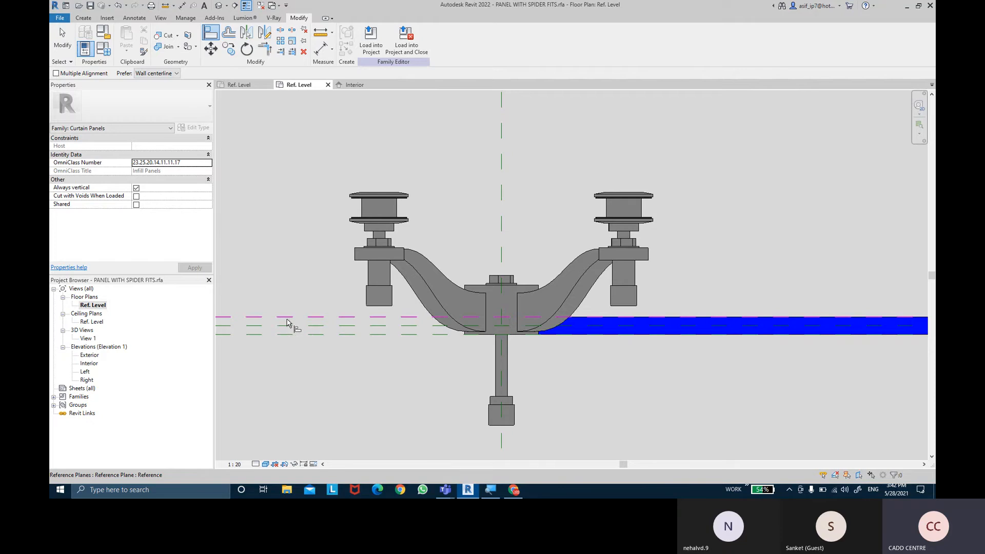
pyautogui.click(286, 320)
pyautogui.press('ctrl')
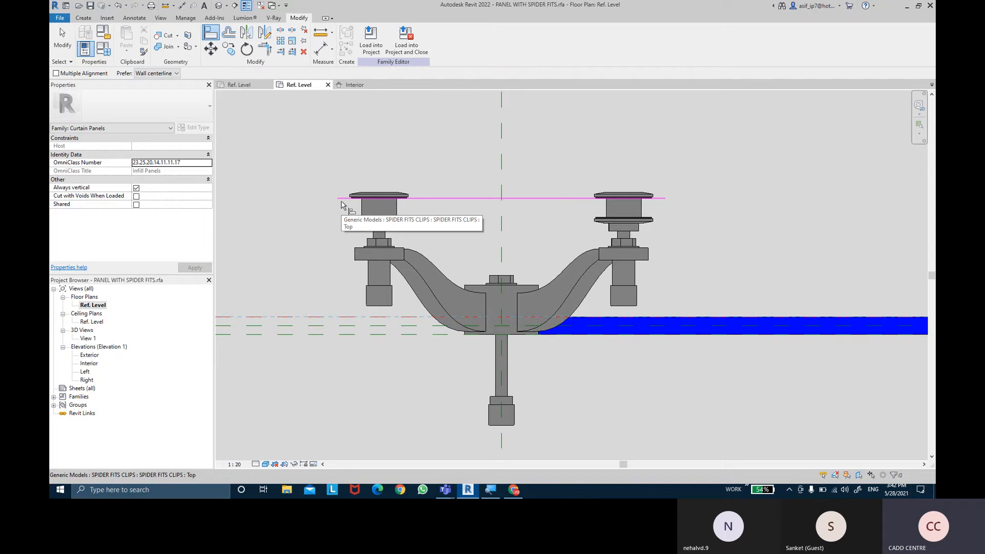
pyautogui.click(342, 205)
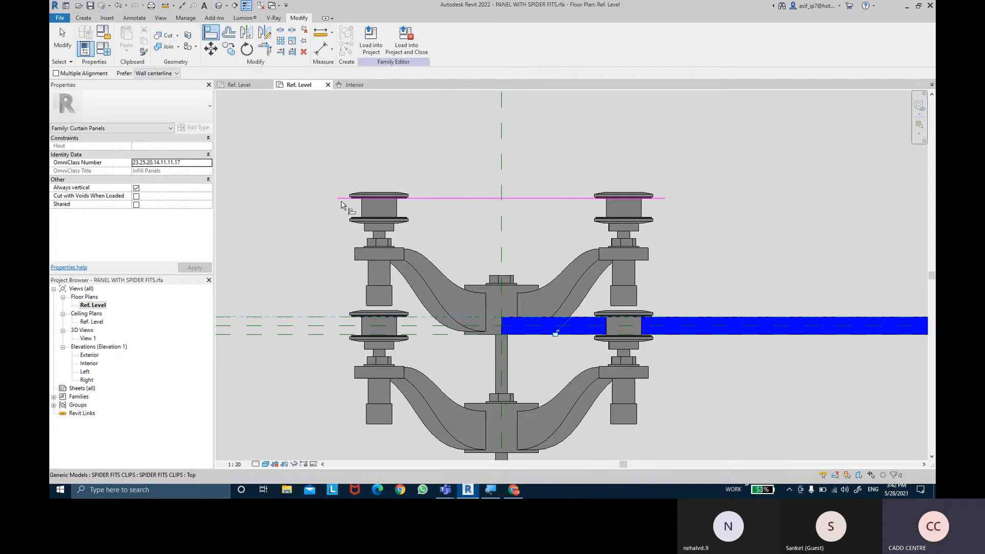
pyautogui.click(556, 333)
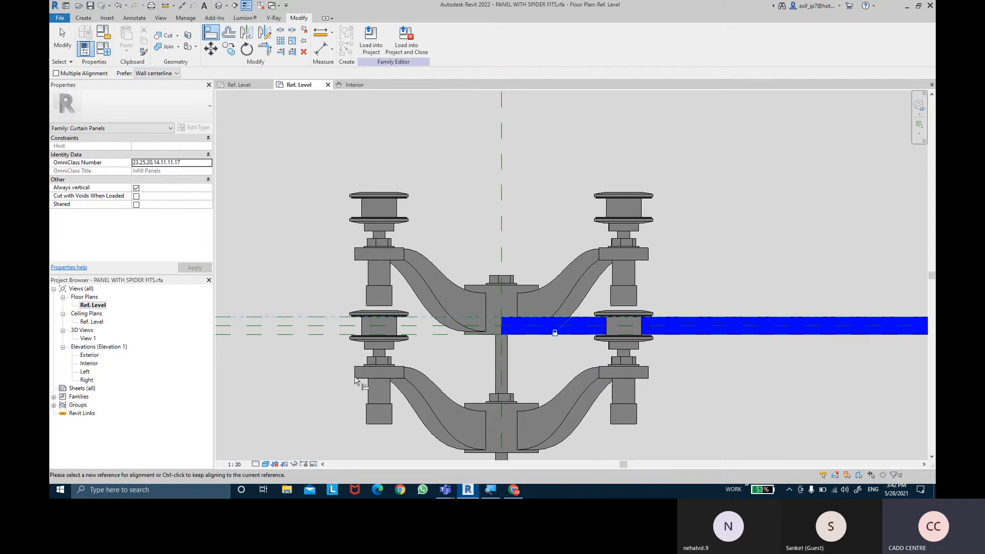
# - Align the remaining left clip's Top reference to the same exterior-side reference plane of the glass and lock it
pyautogui.press('ctrl')
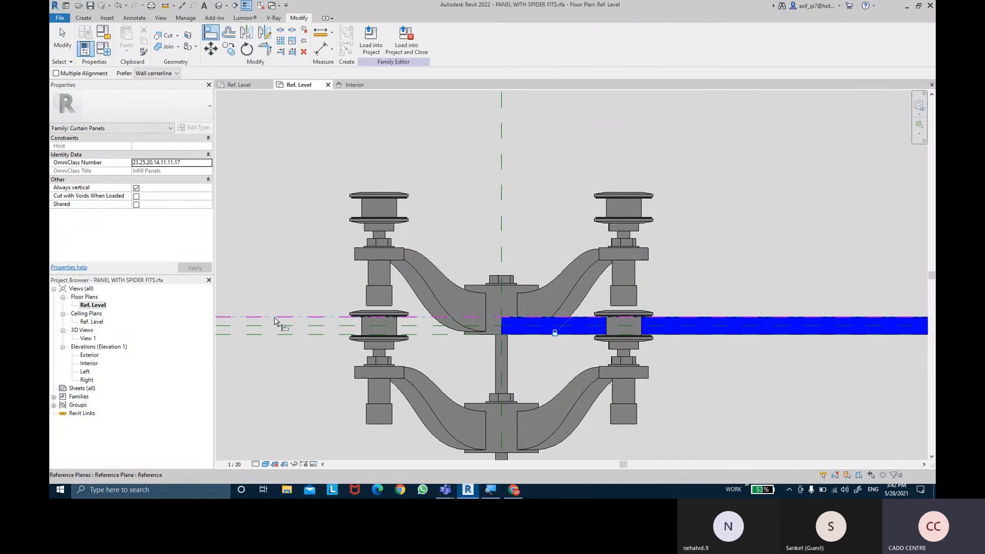
pyautogui.click(276, 321)
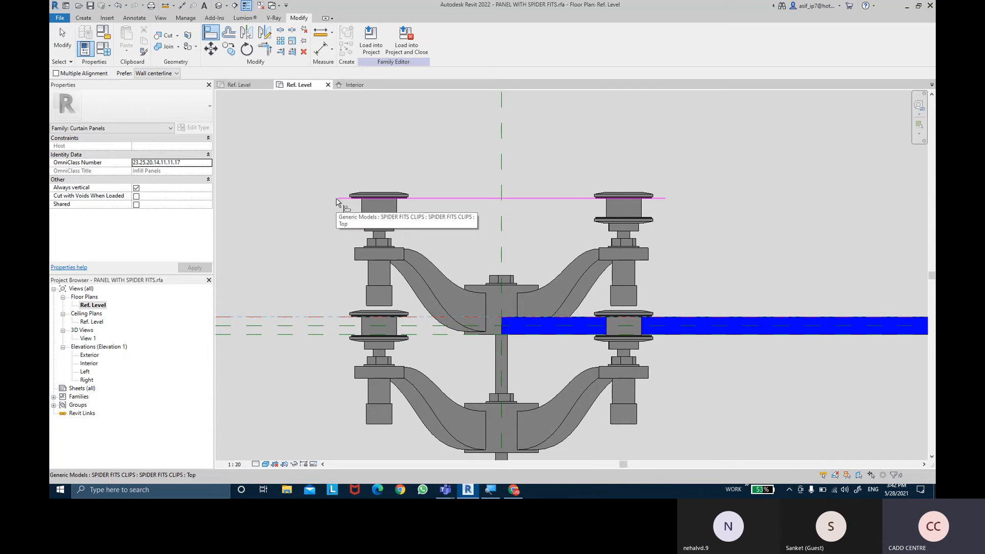
pyautogui.click(337, 202)
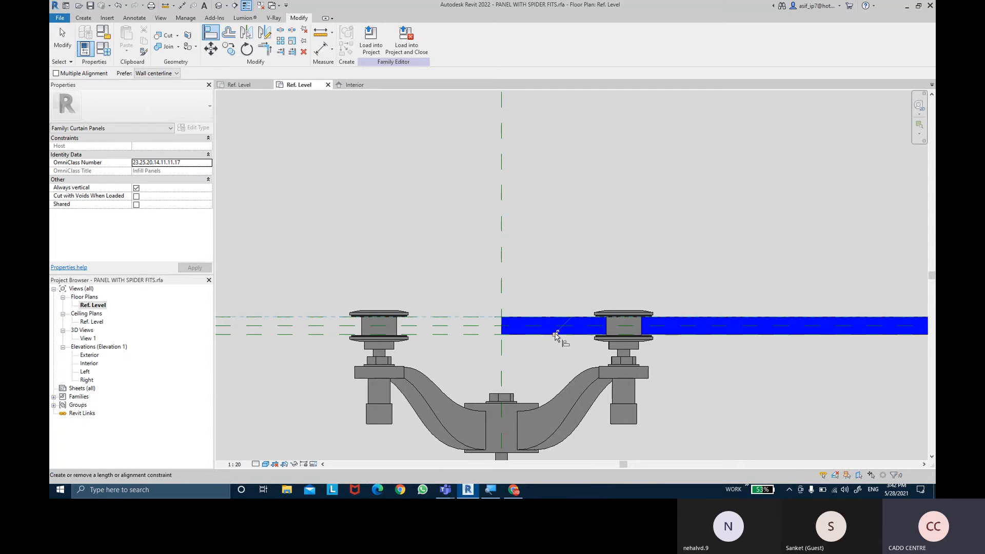
# - Align the Top reference of one right clip to the glass's exterior-side reference plane and lock the alignment
pyautogui.scroll(-8, 621, 275)
pyautogui.moveTo(667, 257); pyautogui.dragTo(451, 253, button='middle')
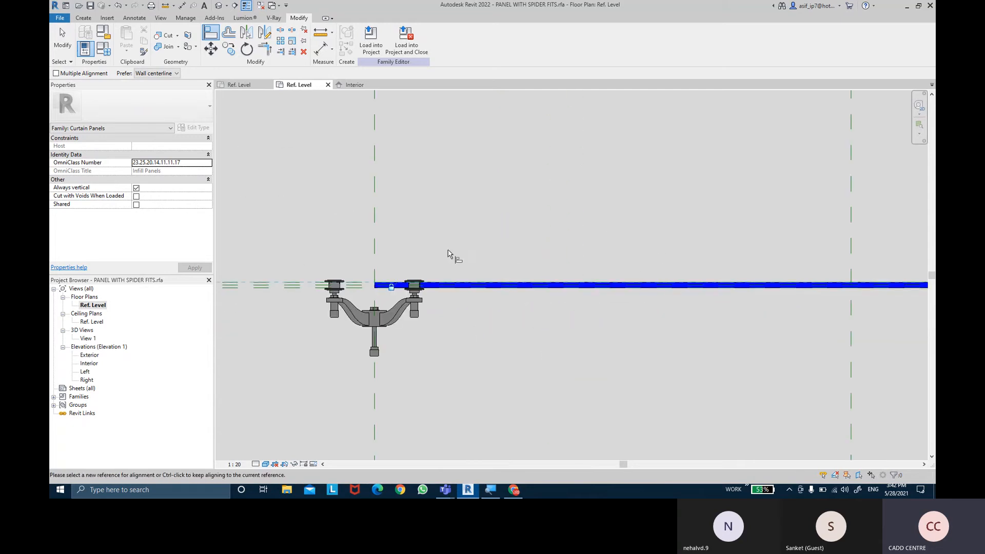
pyautogui.scroll(-1, 462, 253)
pyautogui.moveTo(557, 248); pyautogui.dragTo(508, 252, button='middle')
pyautogui.scroll(5, 690, 282)
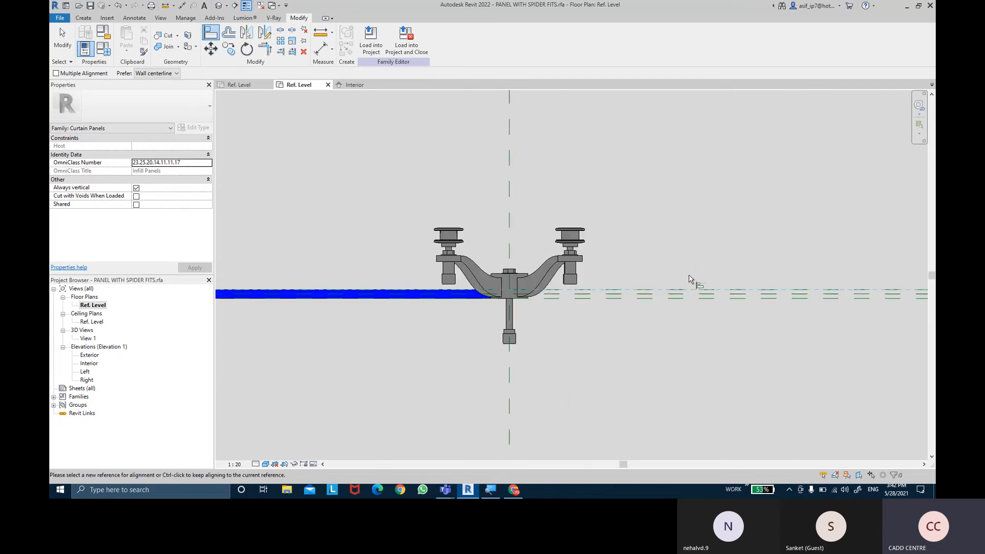
pyautogui.click(672, 302)
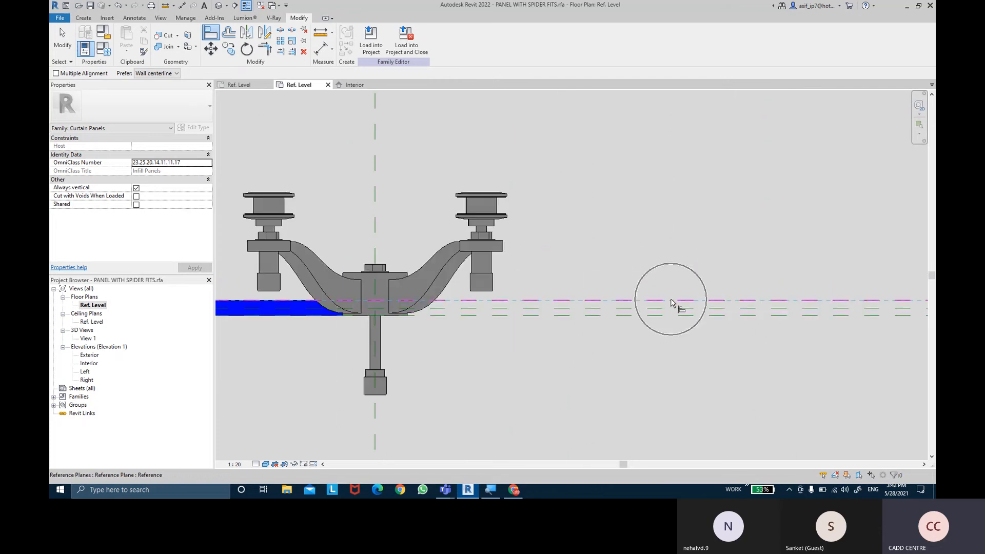
pyautogui.click(515, 199)
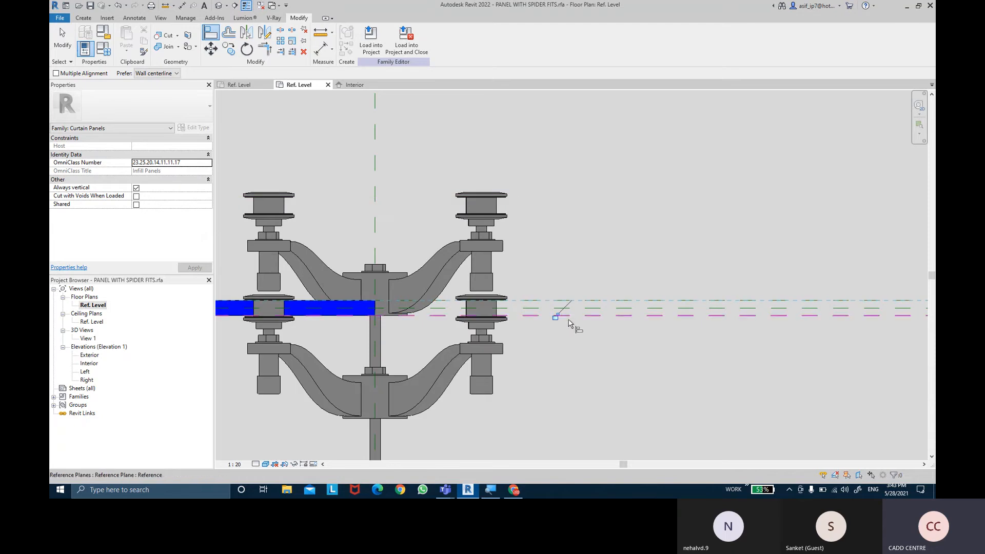
# - Align and lock the remaining right clip's Top reference to the glass's exterior-side reference plane, and end the Align command
pyautogui.click(612, 300)
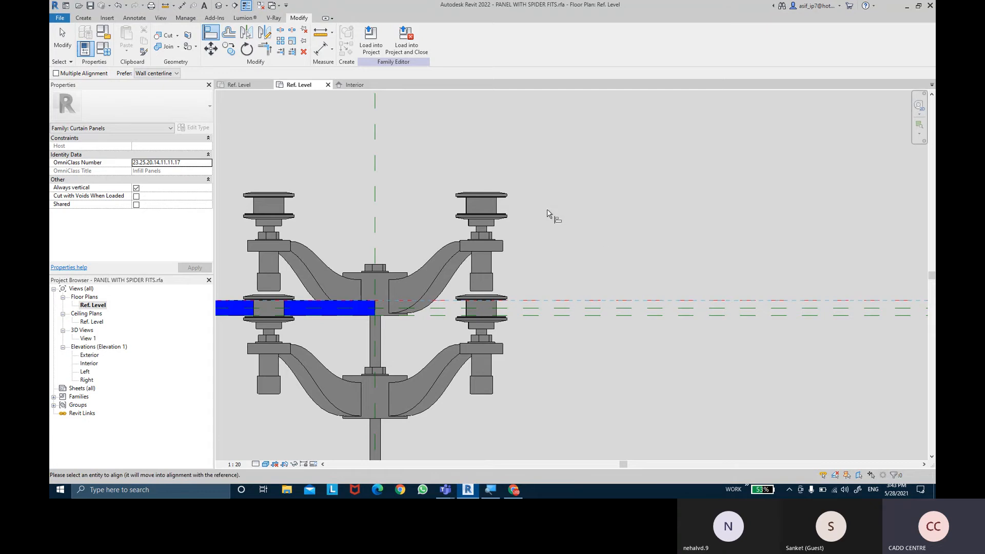
pyautogui.click(518, 203)
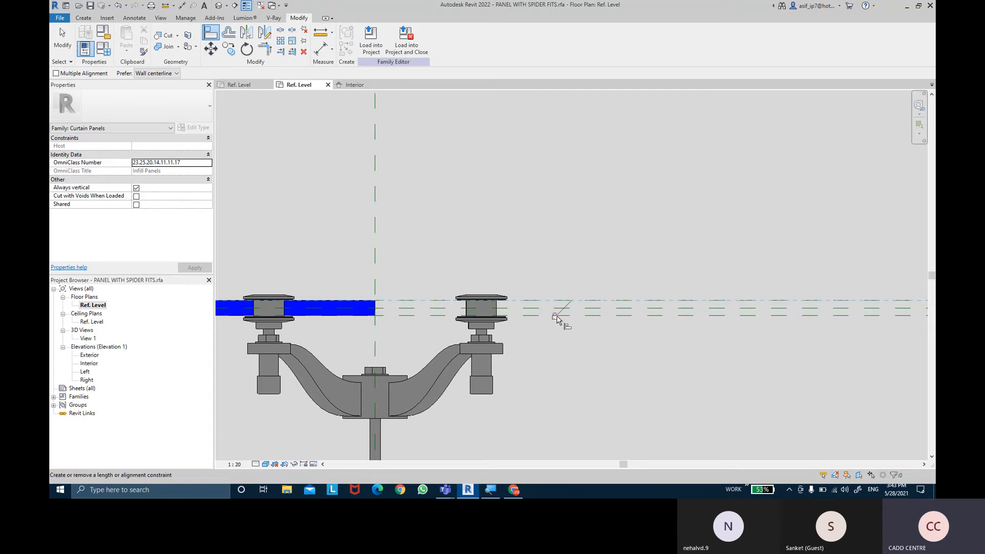
pyautogui.scroll(-2, 594, 235)
pyautogui.scroll(-1, 649, 259)
pyautogui.press('Escape')
pyautogui.scroll(-3, 645, 254)
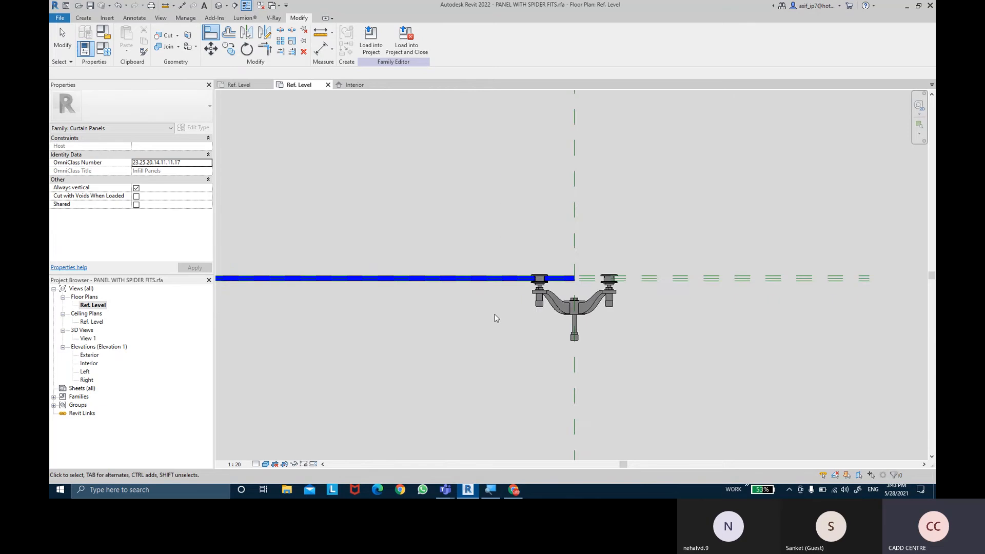
# - Examine in plan how the left clip's discs and gaskets sit against the two faces of the glass
pyautogui.moveTo(308, 318); pyautogui.dragTo(569, 319, button='middle')
pyautogui.moveTo(386, 314); pyautogui.dragTo(593, 295, button='middle')
pyautogui.scroll(-2, 594, 296)
pyautogui.moveTo(395, 326); pyautogui.dragTo(445, 311, button='middle')
pyautogui.scroll(2, 421, 282)
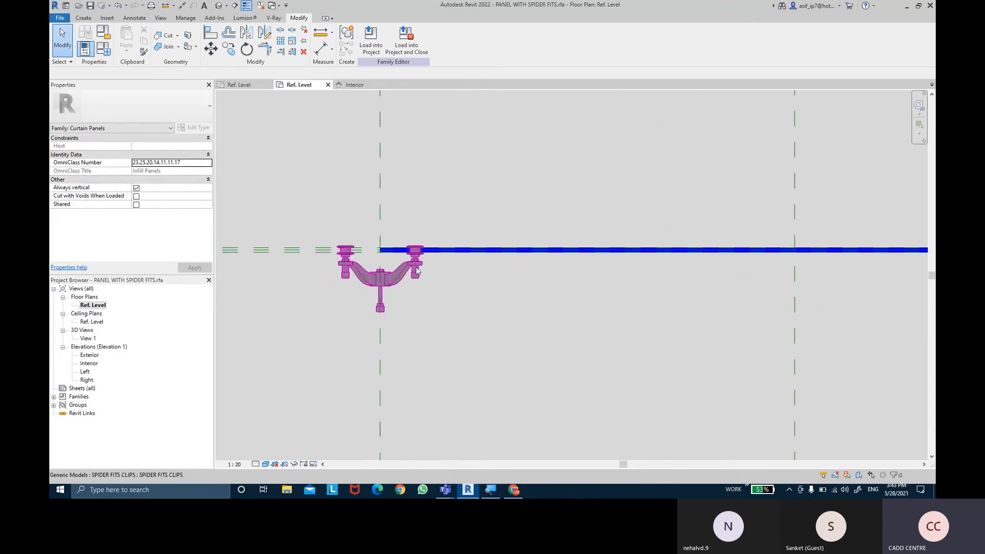
pyautogui.scroll(2, 410, 252)
pyautogui.scroll(2, 414, 250)
pyautogui.scroll(2, 427, 217)
pyautogui.moveTo(428, 216); pyautogui.dragTo(508, 249, button='middle')
pyautogui.scroll(2, 508, 249)
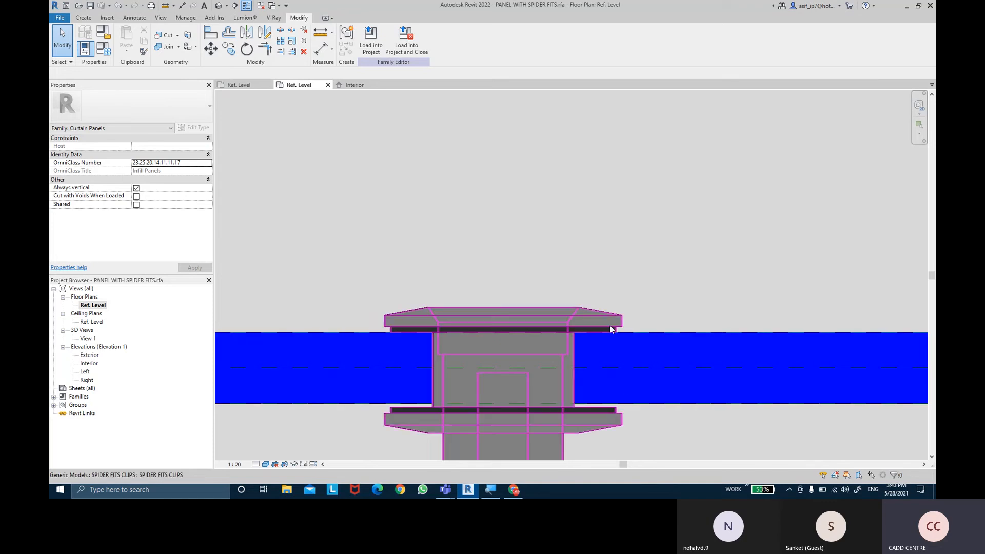
# - Measure in plan from the glass's exterior-side reference plane to the clip gasket beyond the opposite glass face, and discard the dimension
pyautogui.click(320, 50)
pyautogui.scroll(3, 402, 369)
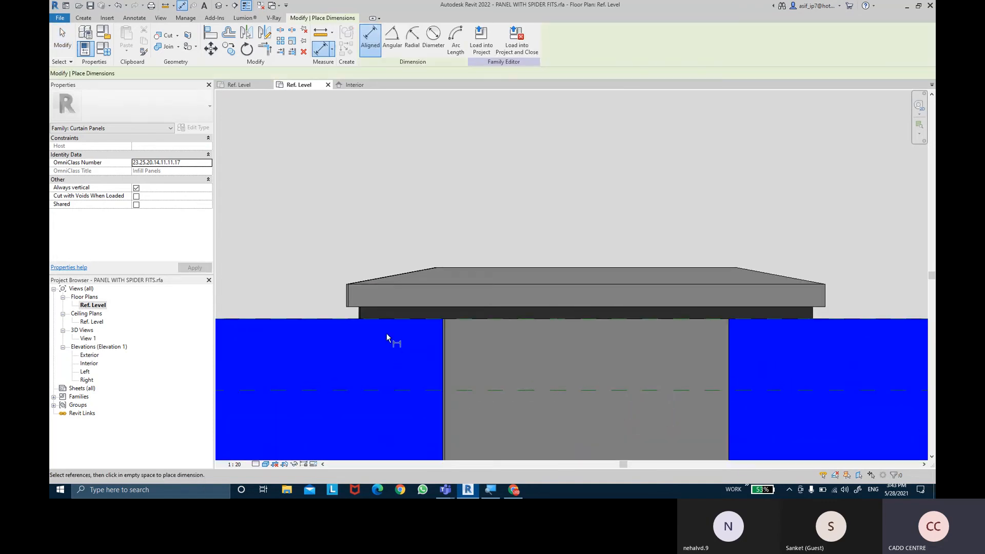
pyautogui.click(414, 217)
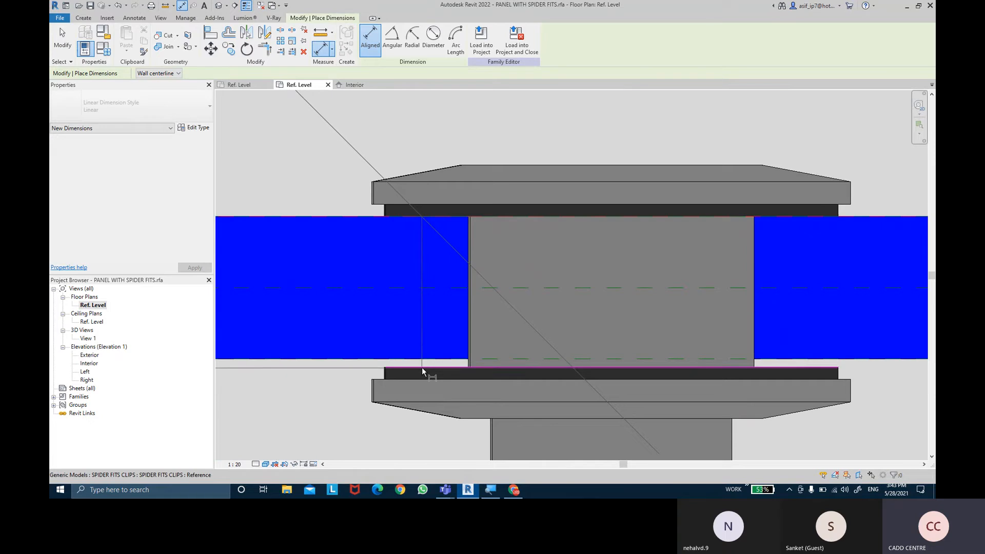
pyautogui.scroll(-3, 379, 385)
pyautogui.moveTo(366, 392); pyautogui.dragTo(739, 360, button='middle')
pyautogui.scroll(-4, 739, 359)
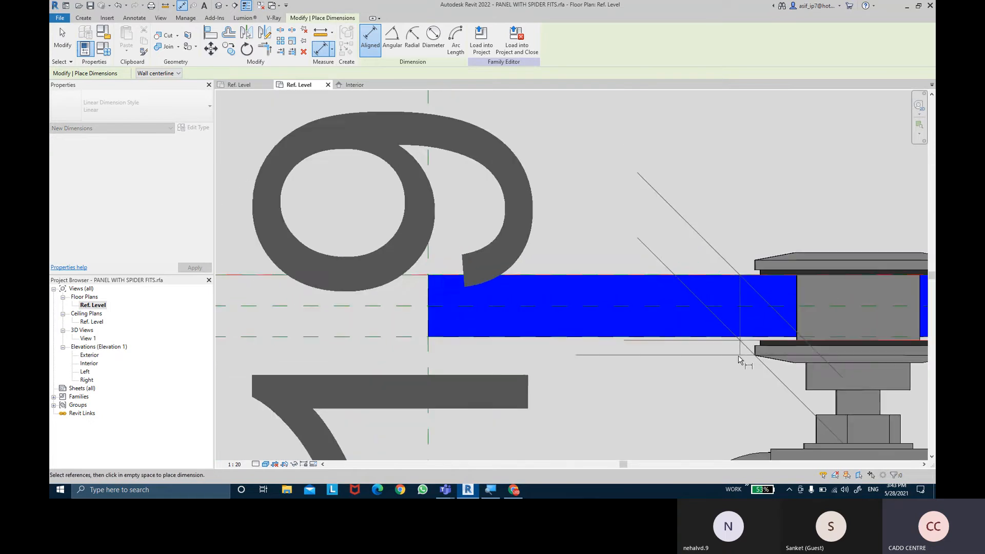
pyautogui.scroll(5, 738, 356)
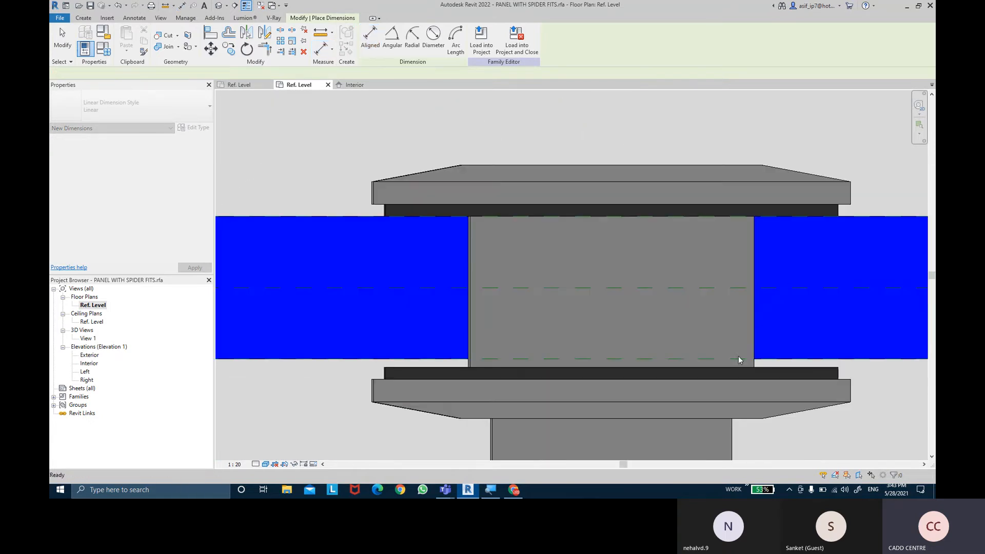
pyautogui.scroll(-1, 674, 337)
pyautogui.press('Escape')
pyautogui.press('Escape')
pyautogui.scroll(-2, 624, 314)
pyautogui.press('Escape')
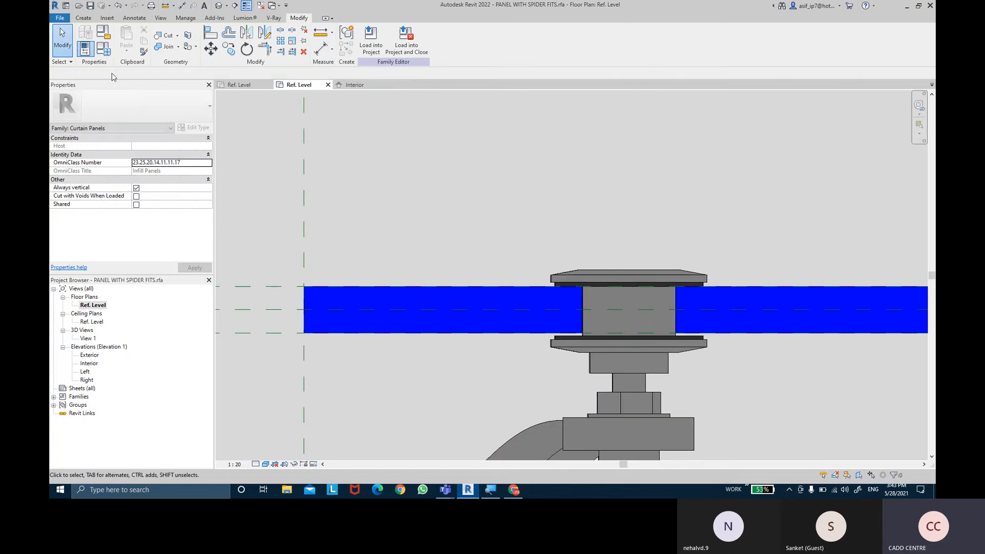
# - Set the THICKNESS family parameter to 19 and check how the clips grip the glass in plan
pyautogui.click(109, 57)
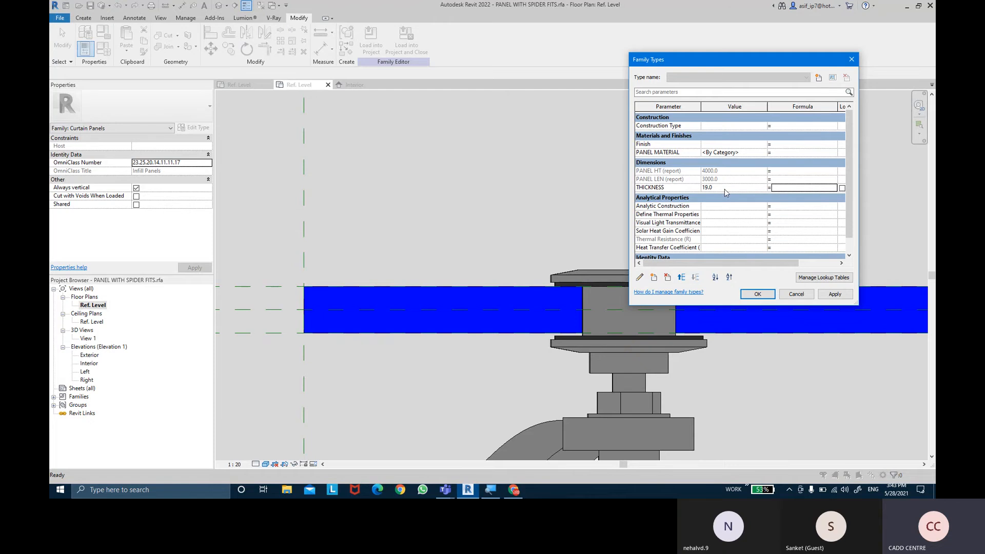
pyautogui.click(835, 294)
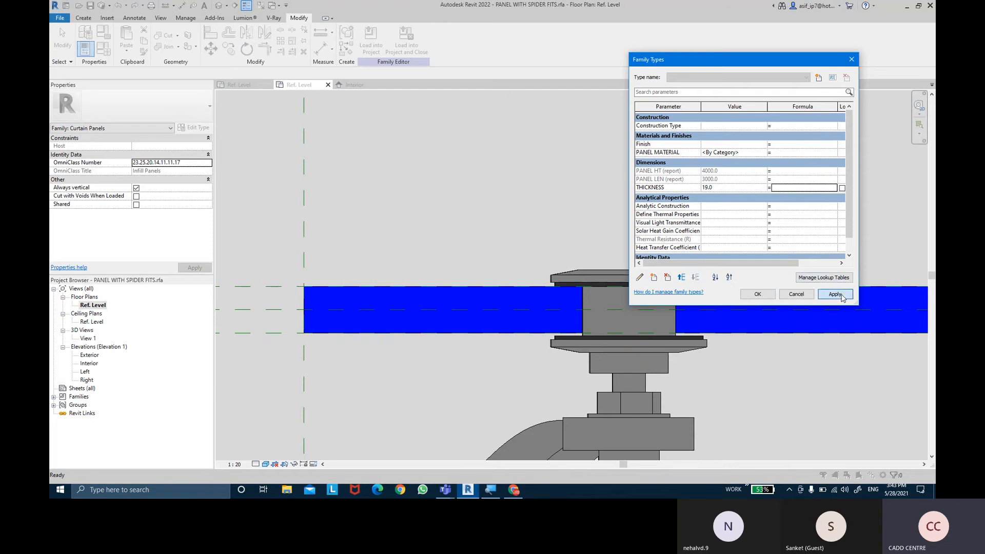
pyautogui.click(771, 297)
pyautogui.scroll(-1, 734, 359)
pyautogui.scroll(2, 714, 343)
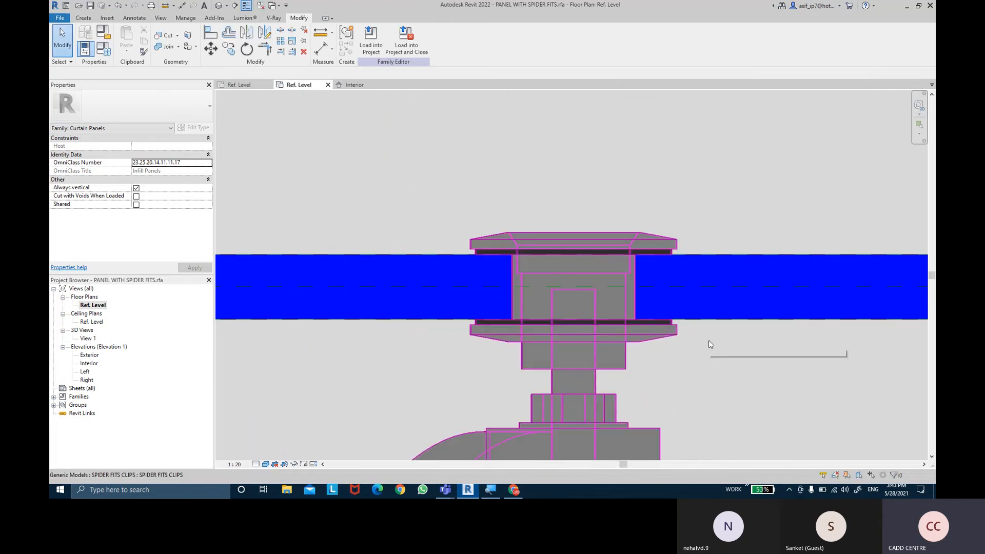
pyautogui.scroll(-4, 712, 344)
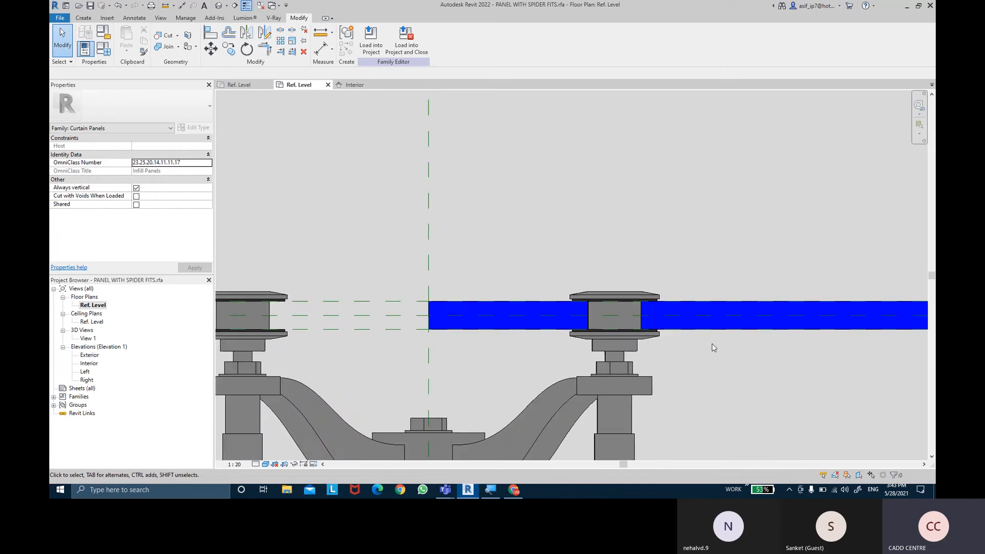
pyautogui.scroll(-3, 711, 347)
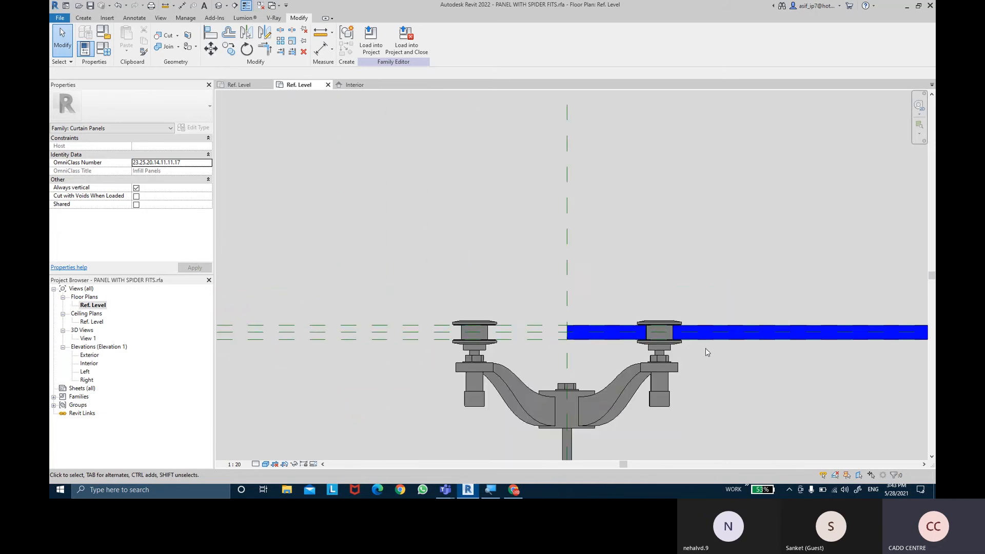
# - Open the Exterior elevation and set its visual style to Consistent Colors
pyautogui.doubleClick(89, 355)
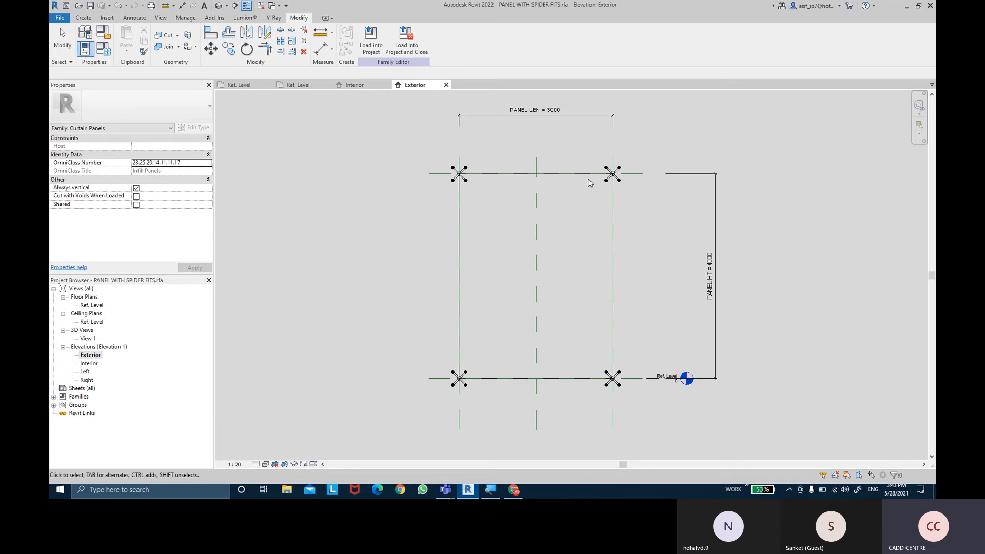
pyautogui.scroll(2, 589, 183)
pyautogui.click(266, 464)
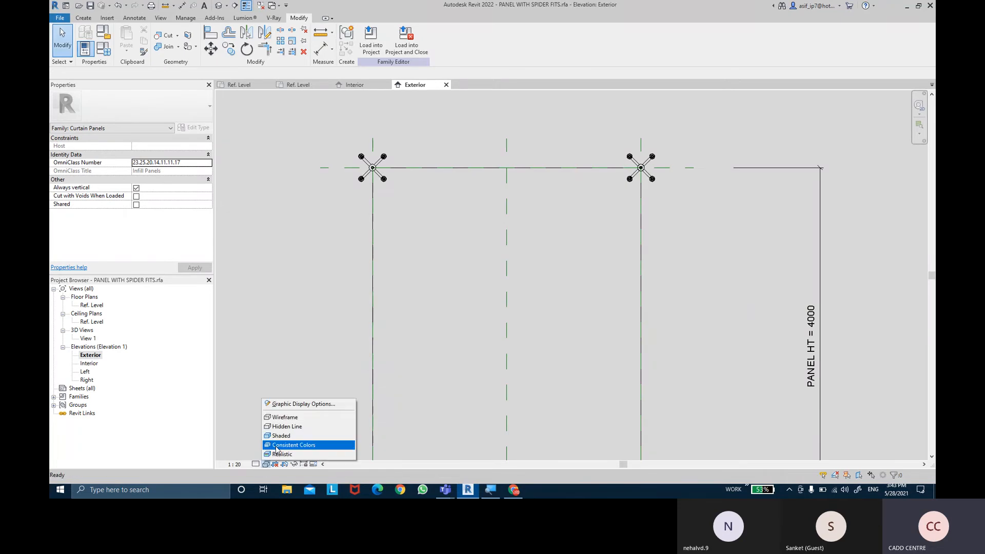
pyautogui.click(287, 445)
# - Examine in the Exterior elevation how the arms of the corner clips sit relative to the glass panel
pyautogui.scroll(2, 641, 169)
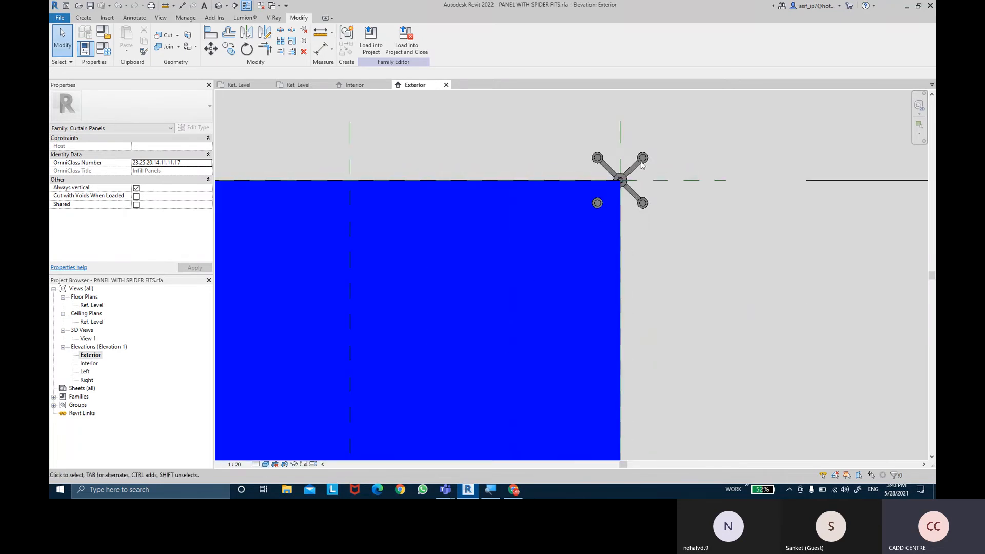
pyautogui.scroll(2, 632, 194)
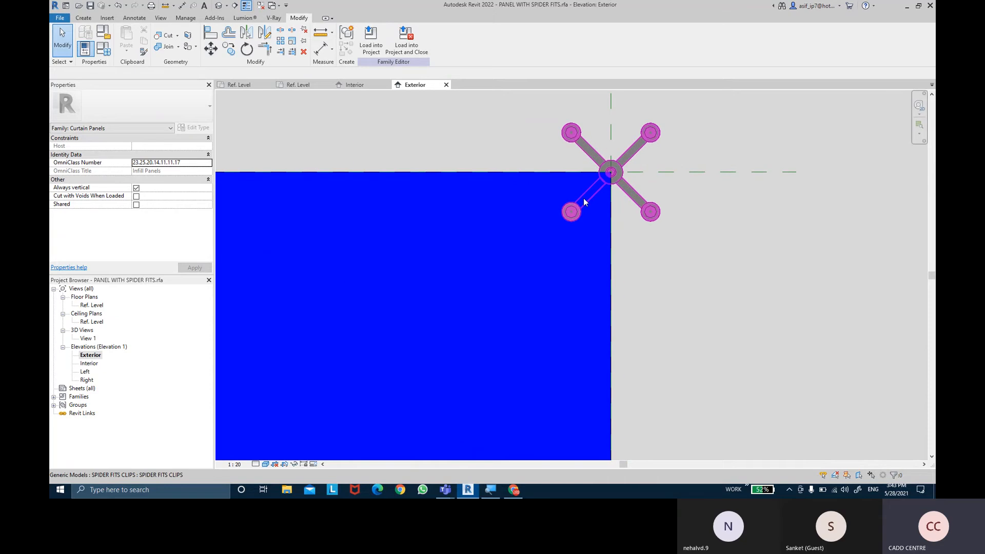
pyautogui.scroll(-3, 563, 214)
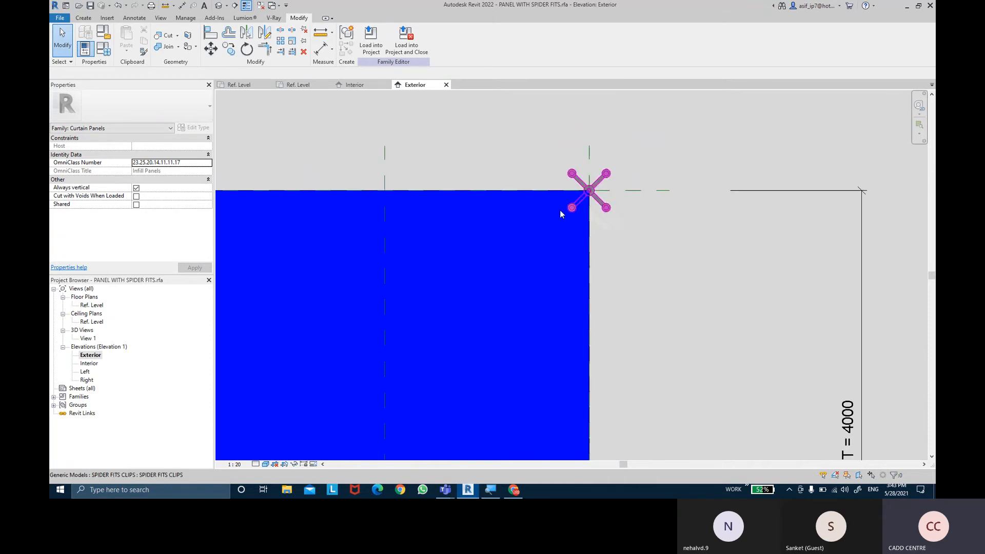
pyautogui.moveTo(441, 243); pyautogui.dragTo(762, 231, button='middle')
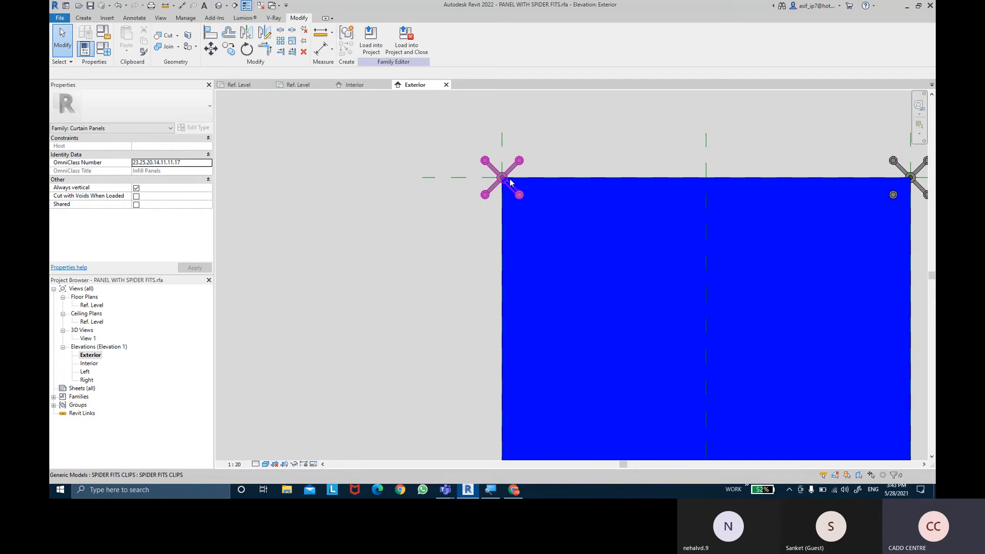
pyautogui.scroll(-2, 491, 232)
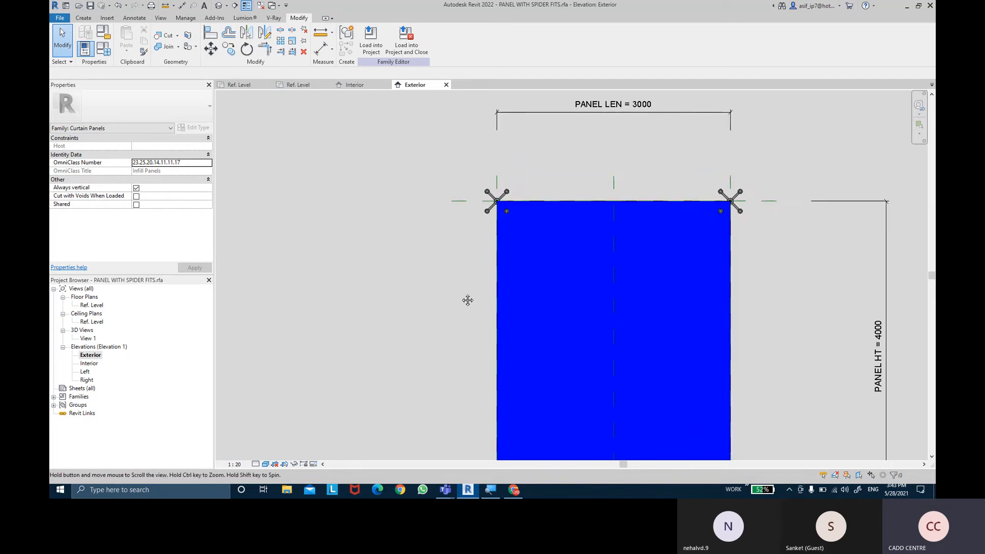
pyautogui.moveTo(466, 299); pyautogui.dragTo(424, 109, button='middle')
pyautogui.scroll(4, 411, 308)
pyautogui.moveTo(796, 335); pyautogui.dragTo(628, 334, button='middle')
pyautogui.scroll(3, 784, 302)
pyautogui.scroll(-6, 774, 276)
pyautogui.moveTo(776, 268); pyautogui.dragTo(770, 386, button='middle')
pyautogui.moveTo(768, 212); pyautogui.dragTo(773, 359, button='middle')
pyautogui.scroll(3, 755, 198)
pyautogui.scroll(2, 754, 200)
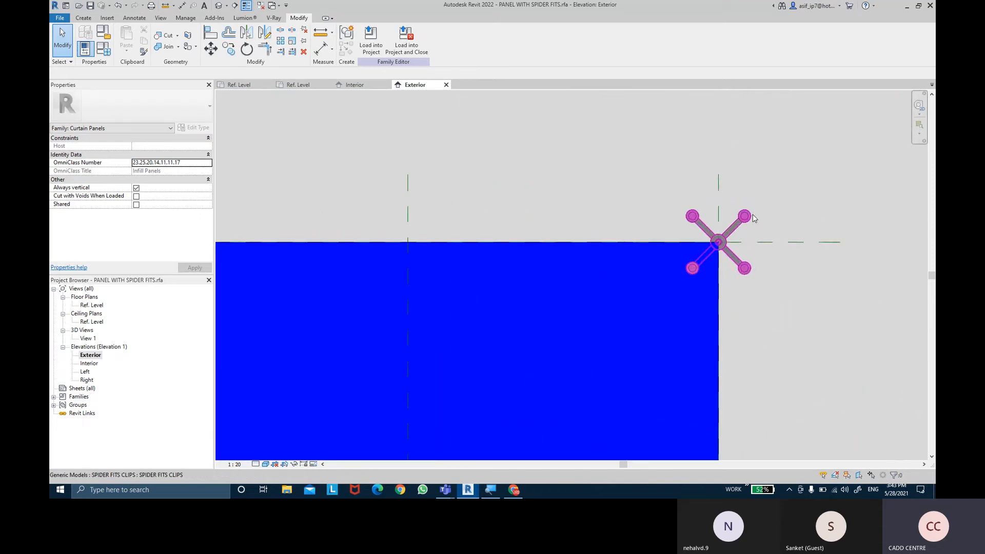
# - On the top-right corner clip, turn off the BOTTOM RIGHT, TOP LEFT and TOP RIGHT visibility parameters, leaving only BOTTOM LEFT on
pyautogui.click(754, 219)
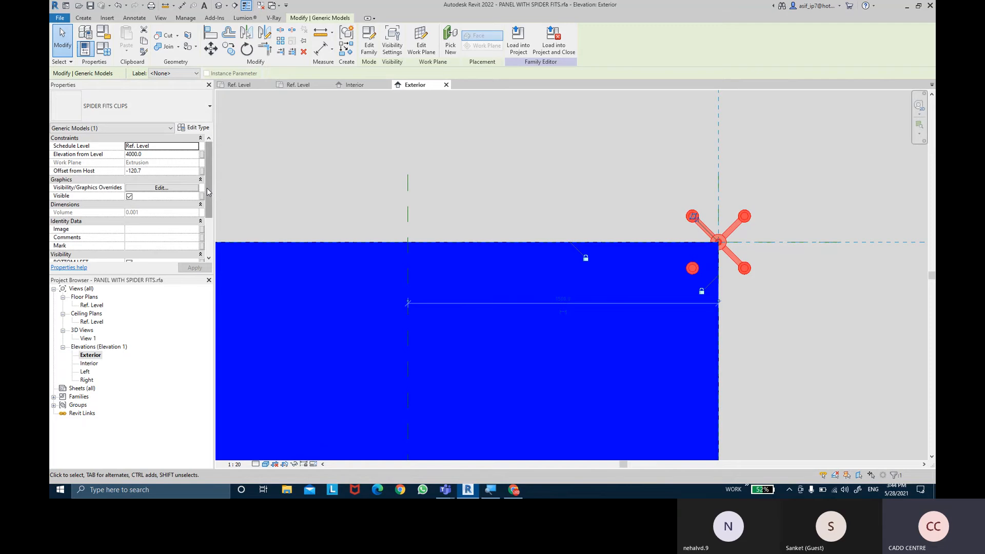
pyautogui.scroll(-3, 209, 191)
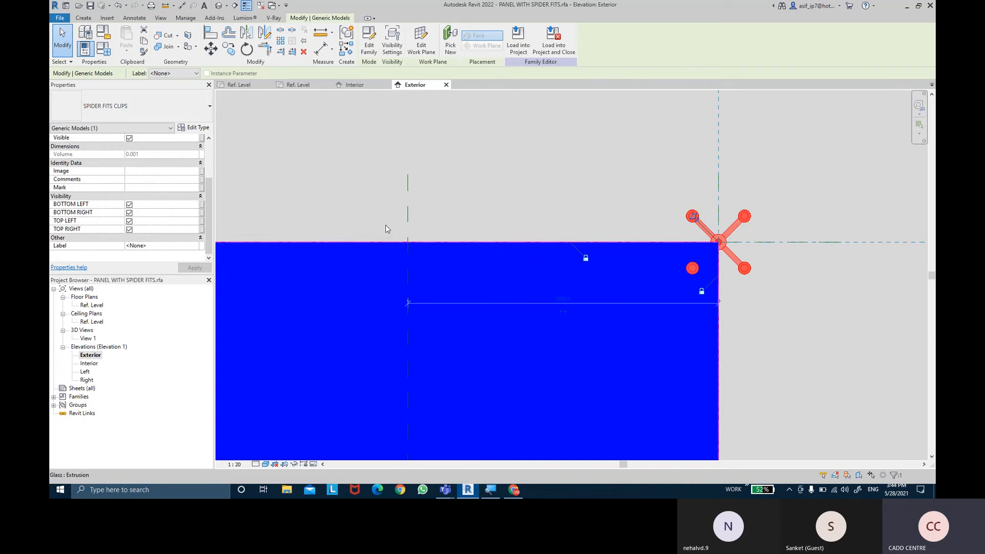
pyautogui.click(130, 213)
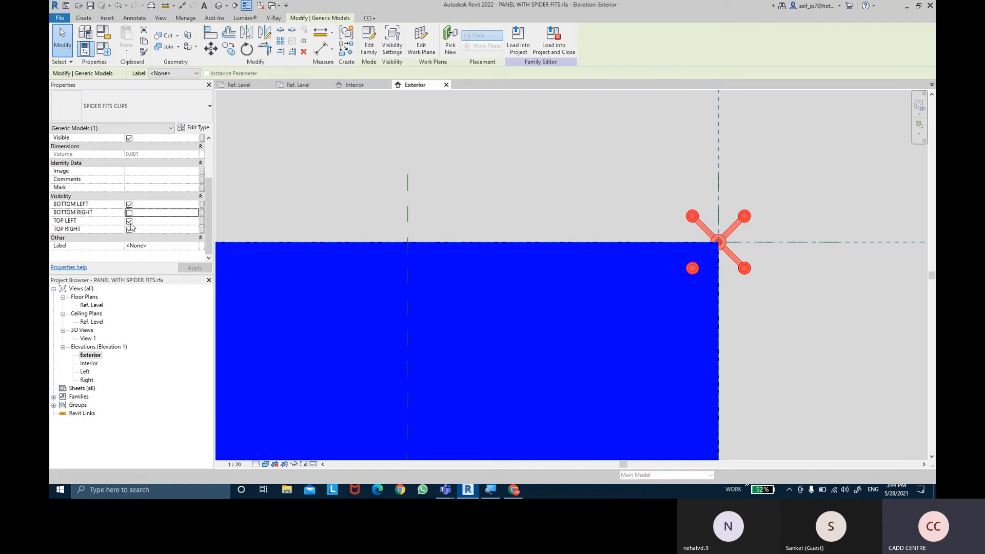
pyautogui.click(130, 221)
pyautogui.click(195, 268)
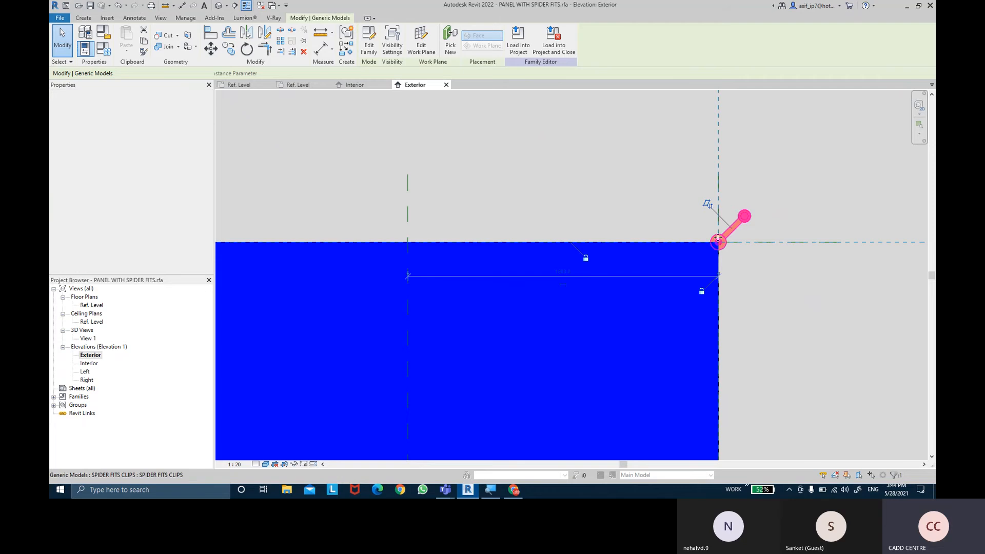
pyautogui.press('Escape')
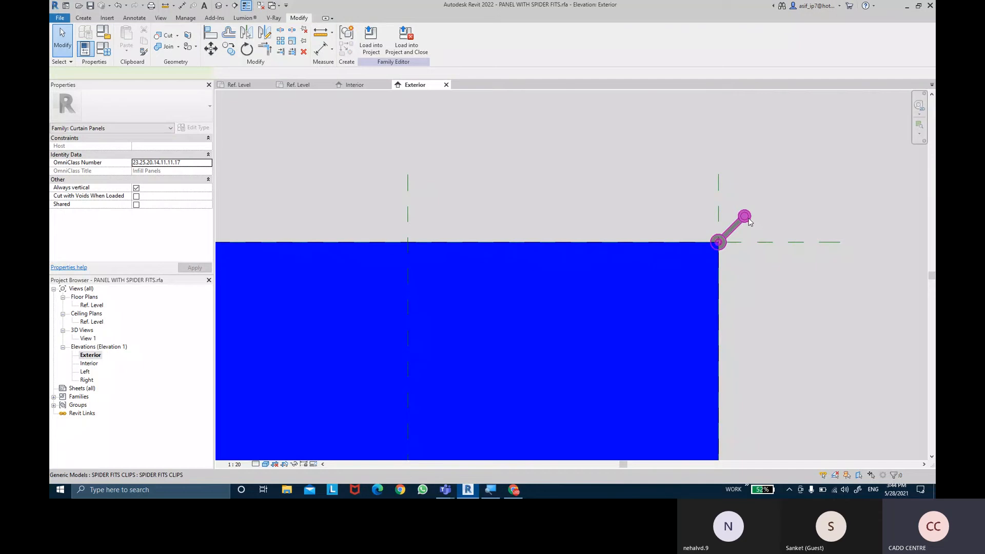
# - On the top-right corner clip, turn off BOTTOM LEFT visibility and turn on TOP LEFT instead
pyautogui.click(748, 220)
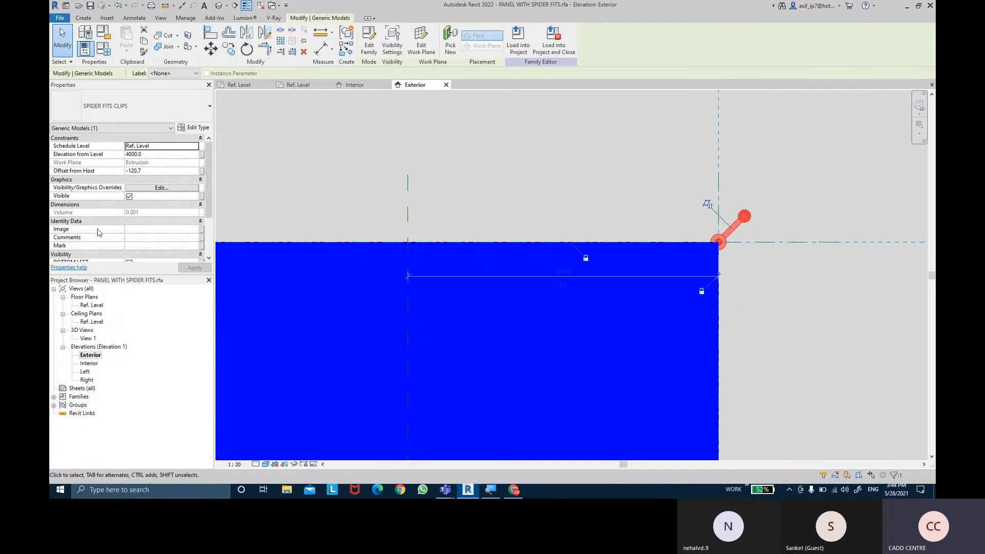
pyautogui.scroll(-3, 99, 232)
pyautogui.click(130, 205)
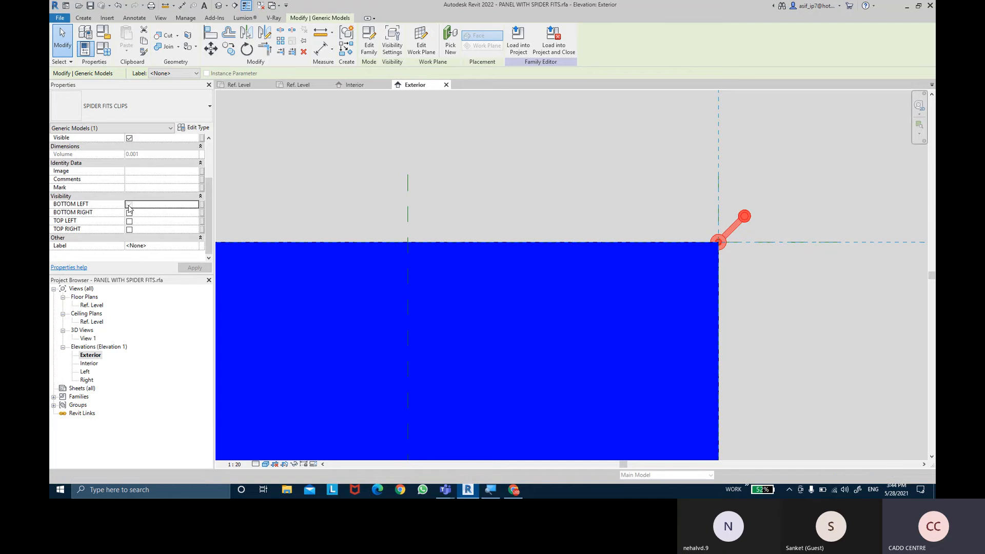
pyautogui.click(129, 221)
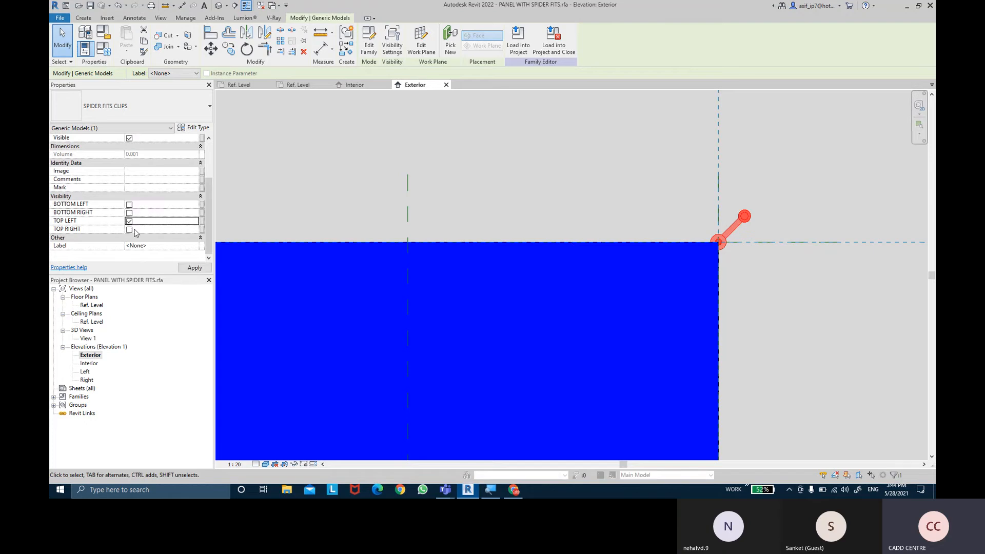
pyautogui.click(190, 269)
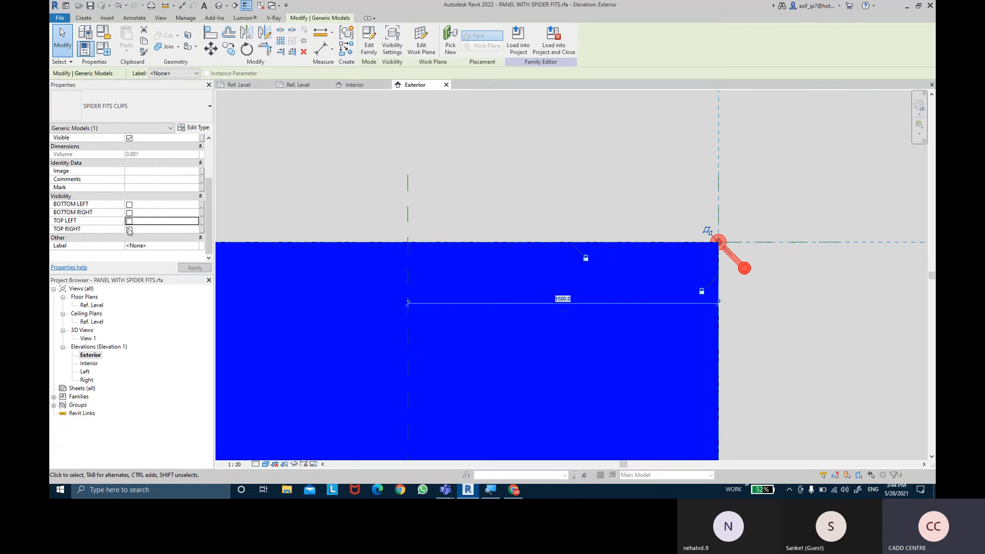
# - Switch the top-right corner clip's visibility from TOP LEFT to TOP RIGHT only, and check its remaining disc against the glass
pyautogui.click(191, 268)
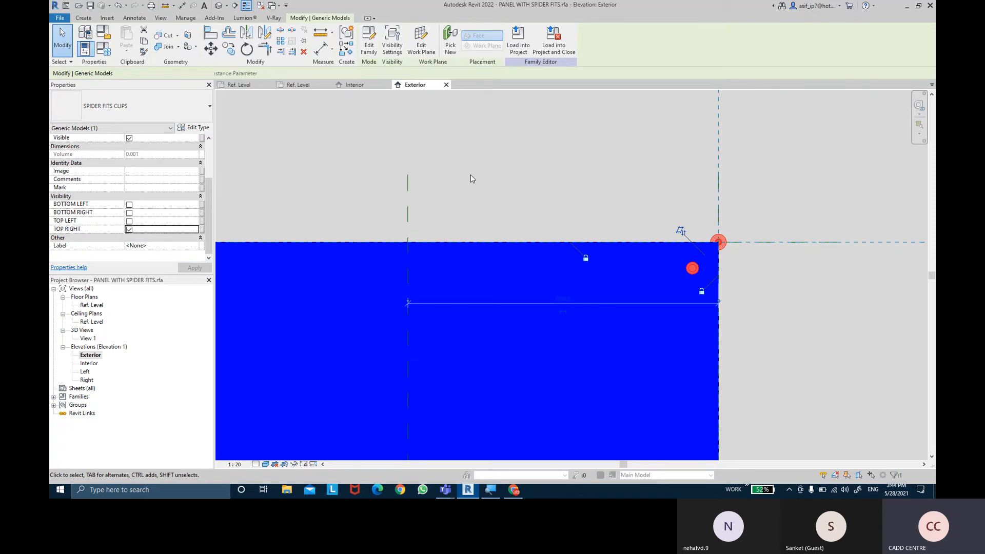
pyautogui.click(561, 186)
pyautogui.moveTo(488, 185); pyautogui.dragTo(744, 181, button='middle')
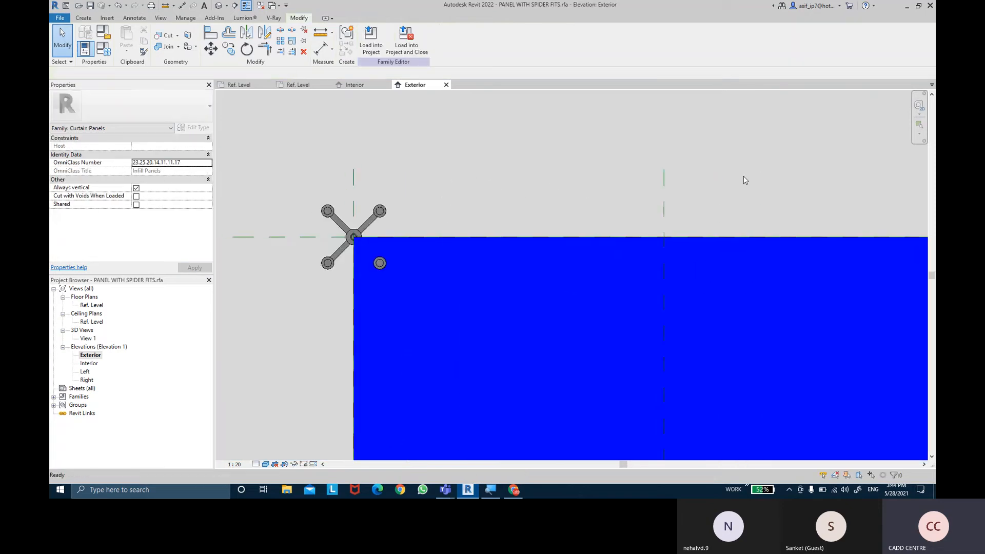
pyautogui.moveTo(750, 141); pyautogui.dragTo(474, 170, button='middle')
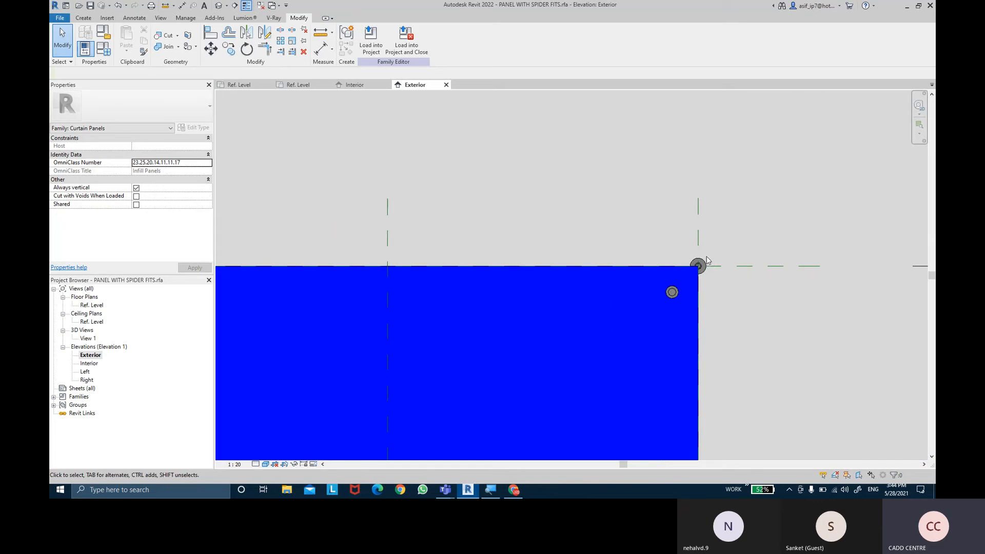
# - On the top-left corner clip, turn off TOP RIGHT, BOTTOM RIGHT and BOTTOM LEFT visibility, leaving only TOP LEFT on
pyautogui.moveTo(393, 142); pyautogui.dragTo(749, 123, button='middle')
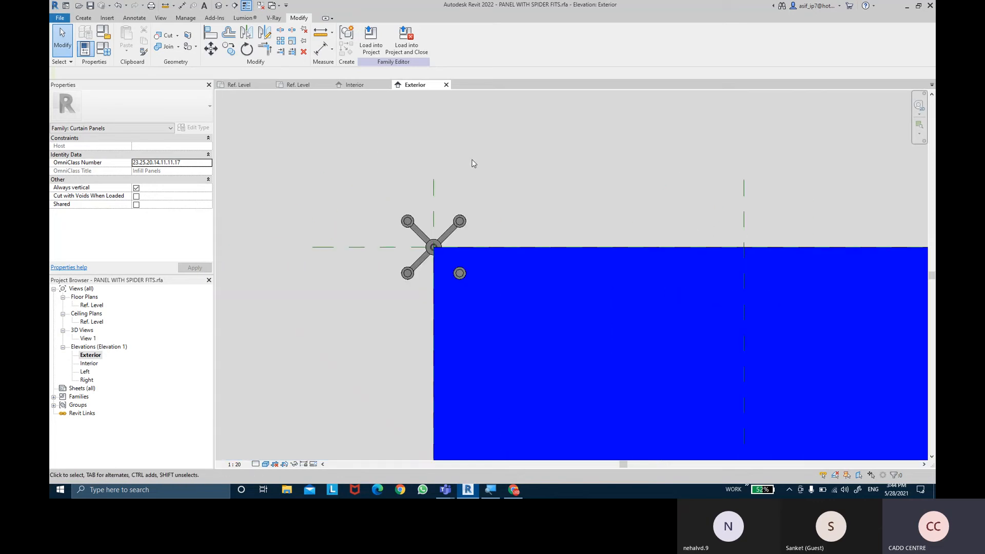
pyautogui.click(449, 223)
pyautogui.scroll(-5, 143, 227)
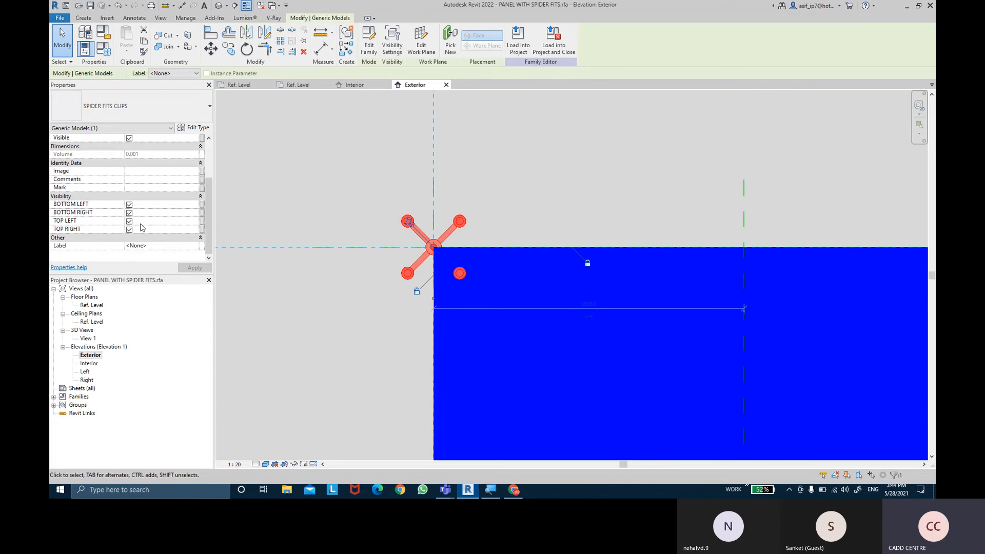
pyautogui.click(129, 229)
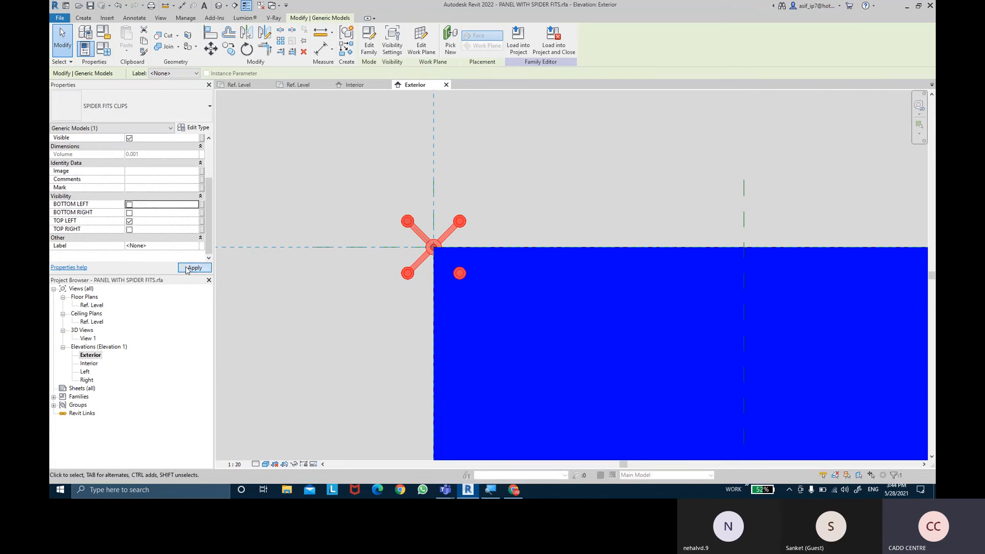
pyautogui.click(186, 270)
pyautogui.click(345, 164)
# - On the bottom-left corner clip, turn off TOP LEFT, BOTTOM RIGHT and TOP RIGHT visibility, leaving only BOTTOM LEFT on
pyautogui.scroll(-4, 345, 166)
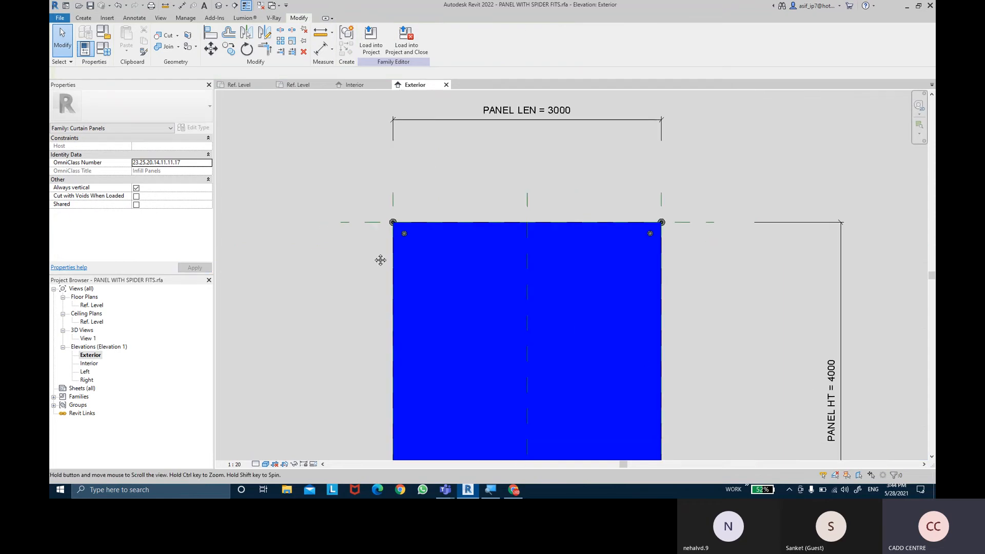
pyautogui.moveTo(381, 260); pyautogui.dragTo(376, 201, button='middle')
pyautogui.moveTo(366, 303); pyautogui.dragTo(351, 163, button='middle')
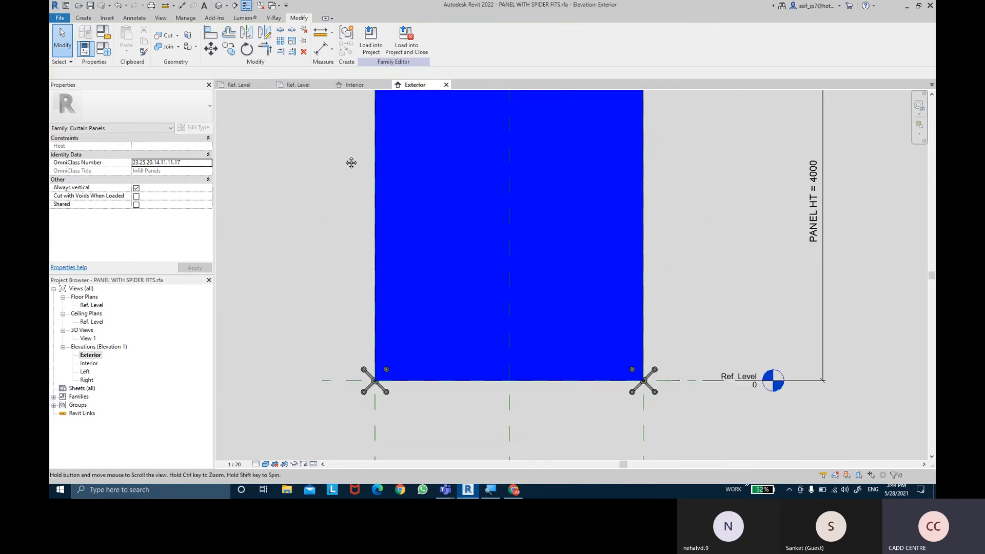
pyautogui.scroll(2, 359, 402)
pyautogui.click(366, 373)
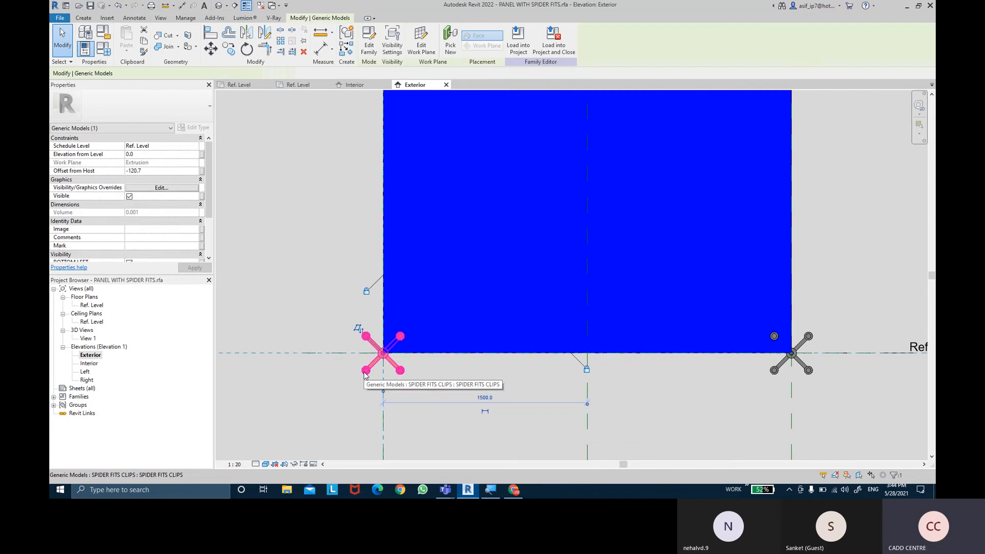
pyautogui.scroll(-3, 140, 197)
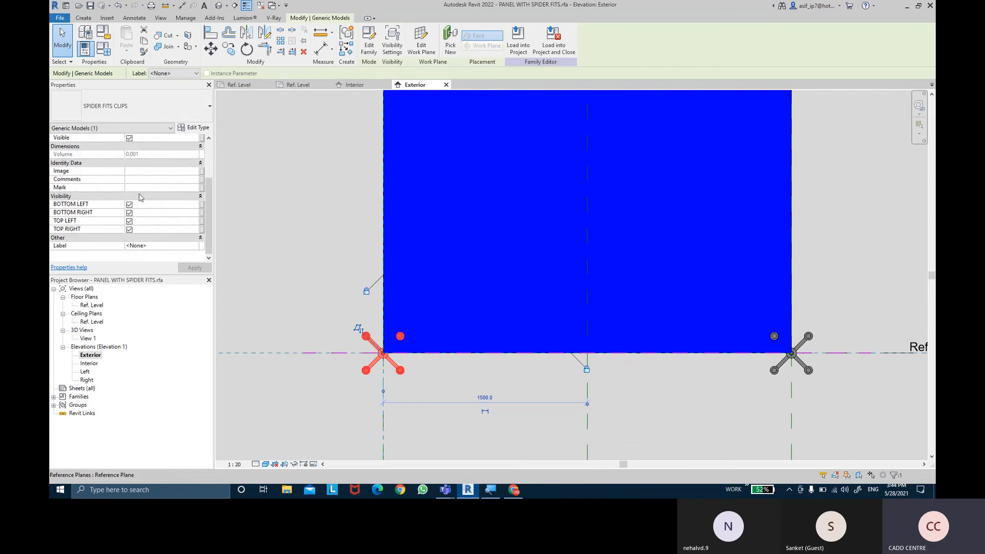
pyautogui.click(129, 221)
pyautogui.click(129, 213)
pyautogui.click(129, 229)
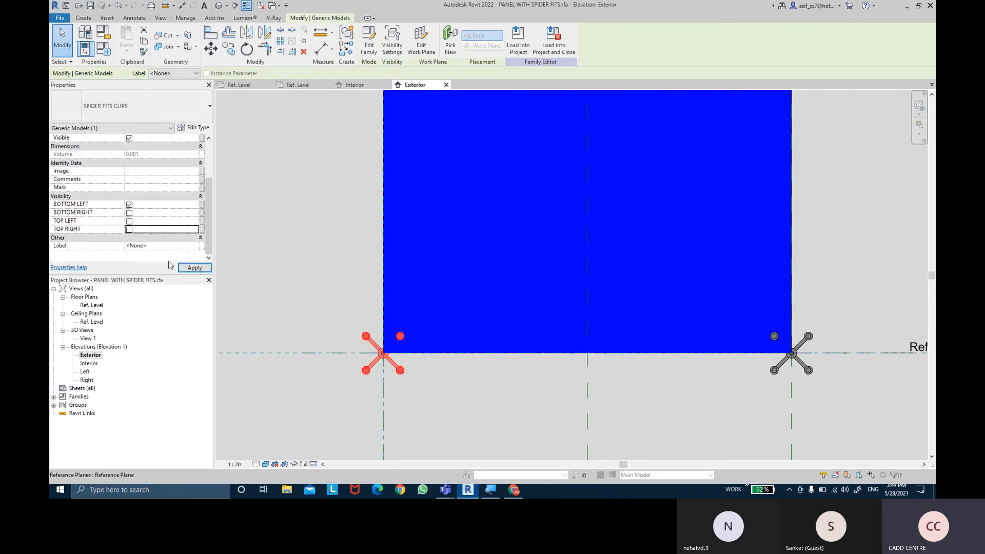
pyautogui.click(194, 268)
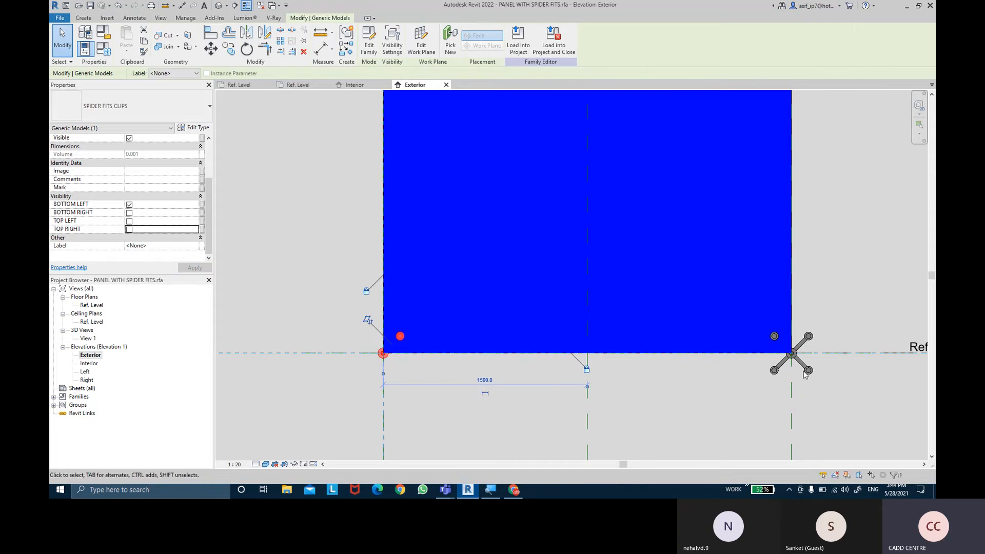
# - On the bottom-right corner clip, turn off BOTTOM LEFT, TOP LEFT and TOP RIGHT visibility, leaving only BOTTOM RIGHT on
pyautogui.click(805, 369)
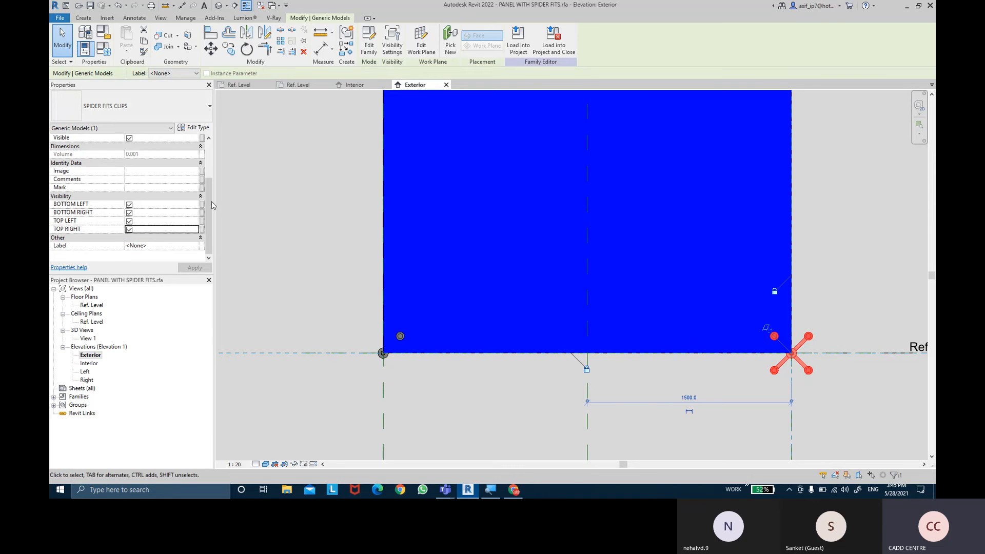
pyautogui.click(129, 205)
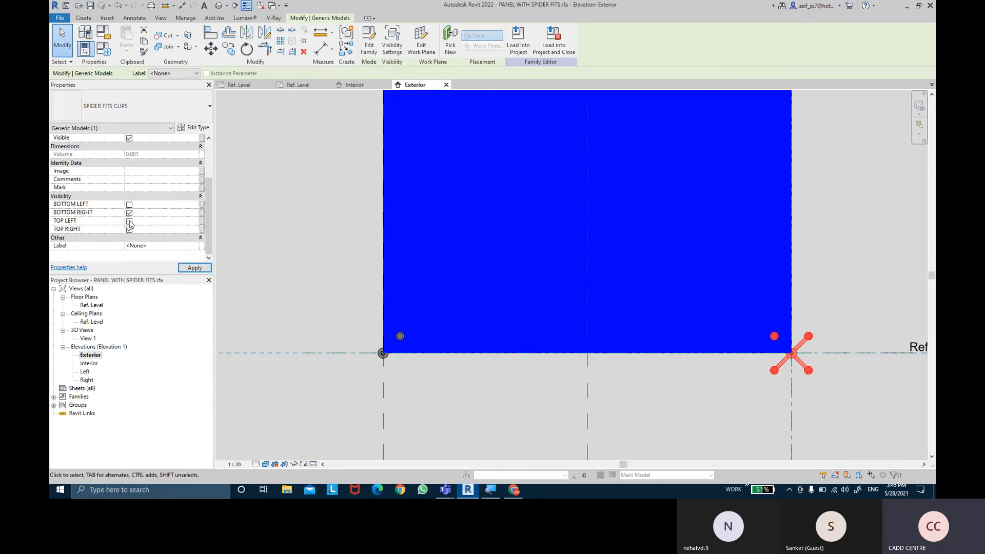
pyautogui.click(189, 271)
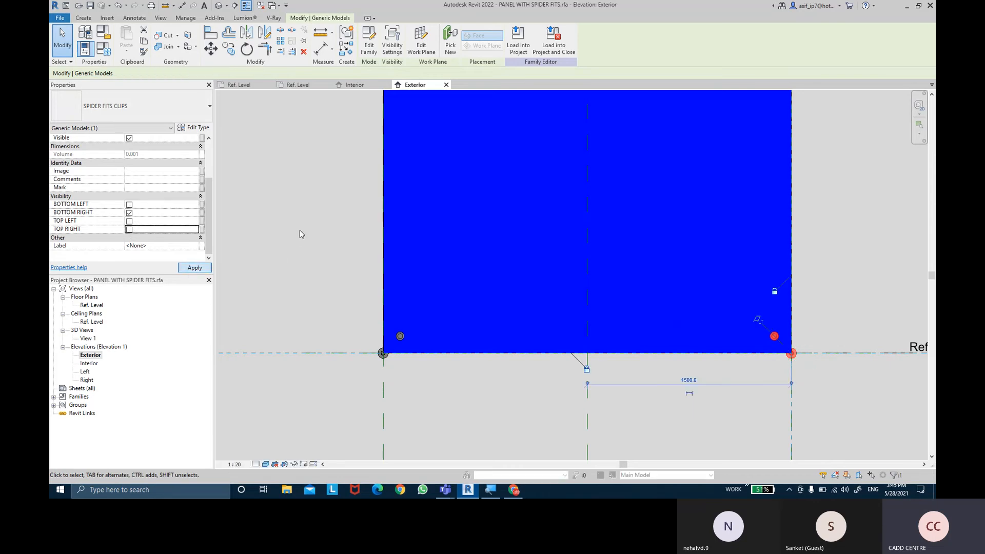
pyautogui.click(300, 229)
# - Check the clips at the panel's upper and lower corners against the glass in the exterior elevation
pyautogui.scroll(-2, 299, 230)
pyautogui.moveTo(300, 230); pyautogui.dragTo(321, 375, button='middle')
pyautogui.scroll(3, 321, 192)
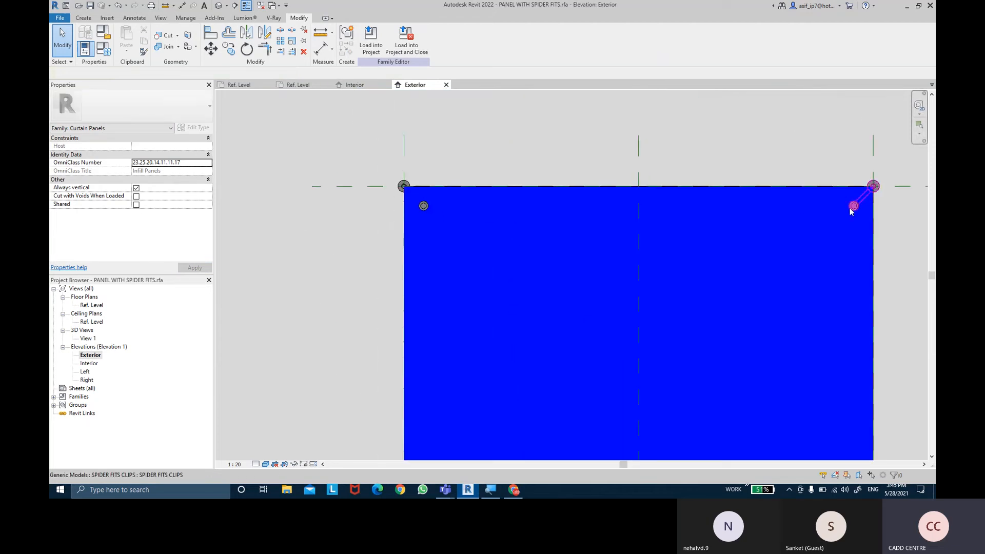
pyautogui.moveTo(763, 315); pyautogui.dragTo(618, 178, button='middle')
pyautogui.scroll(-3, 618, 178)
pyautogui.scroll(2, 593, 339)
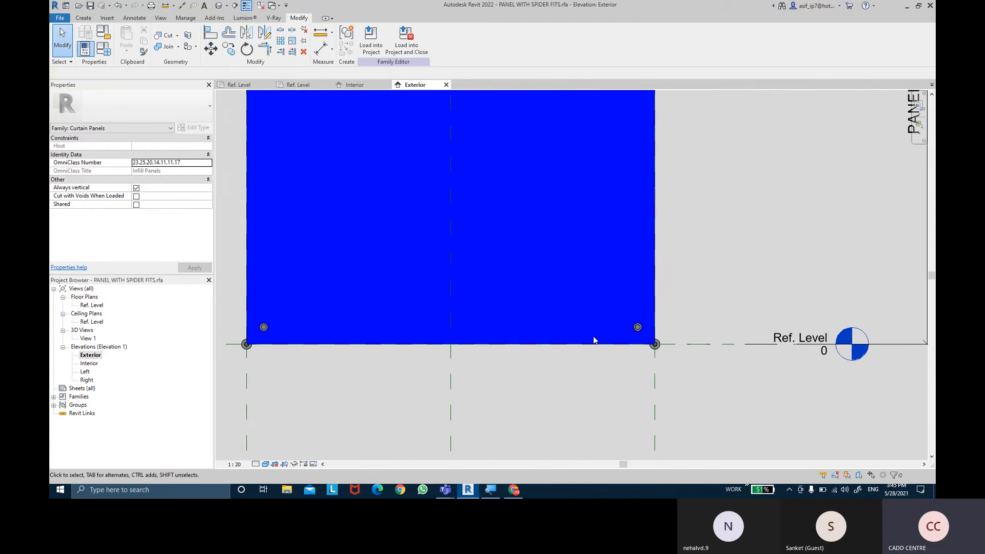
pyautogui.scroll(-2, 634, 335)
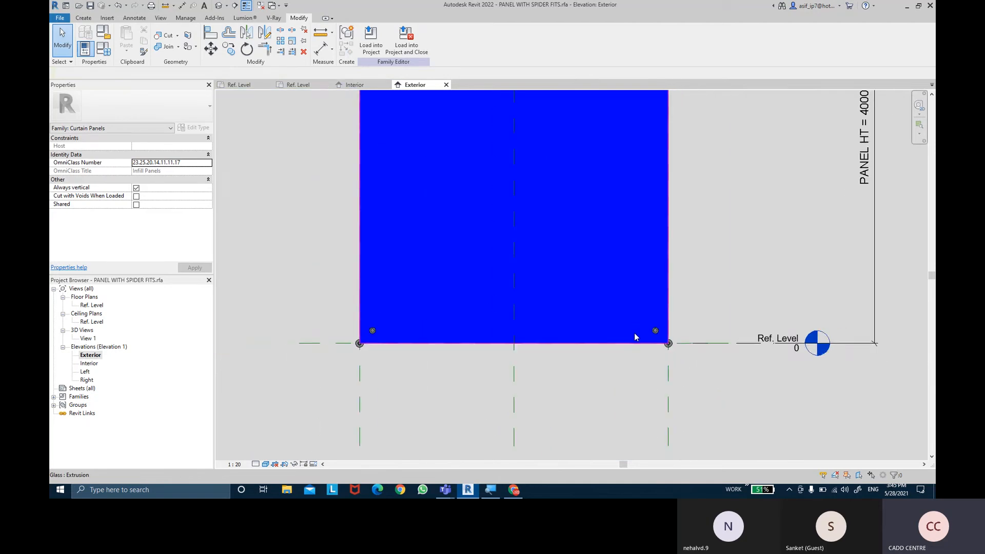
# - Show the panel in 3D with the Consistent Colors visual style and inspect the spider clips at its corners
pyautogui.click(221, 8)
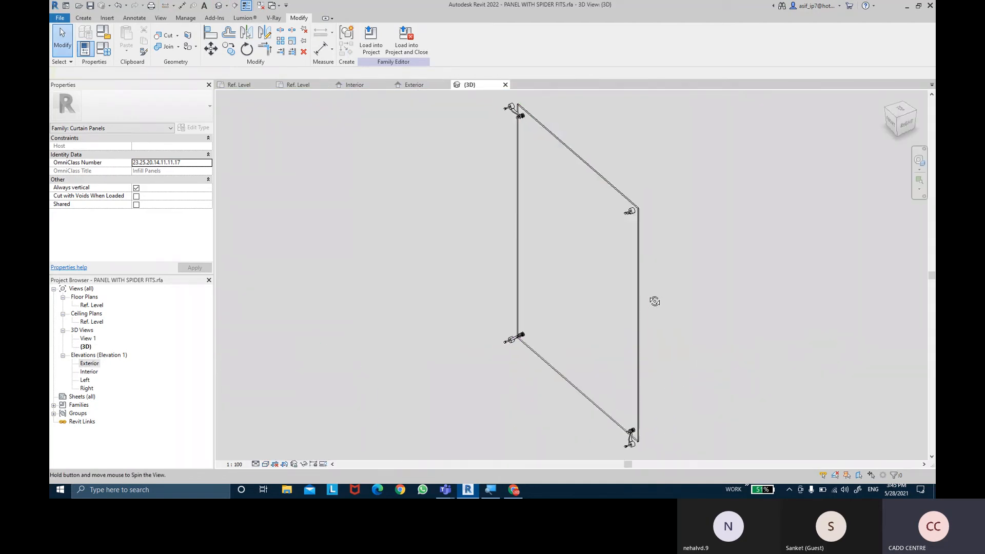
pyautogui.keyDown('shift'); pyautogui.moveTo(655, 302); pyautogui.dragTo(506, 283, button='middle'); pyautogui.keyUp('shift')
pyautogui.scroll(4, 511, 184)
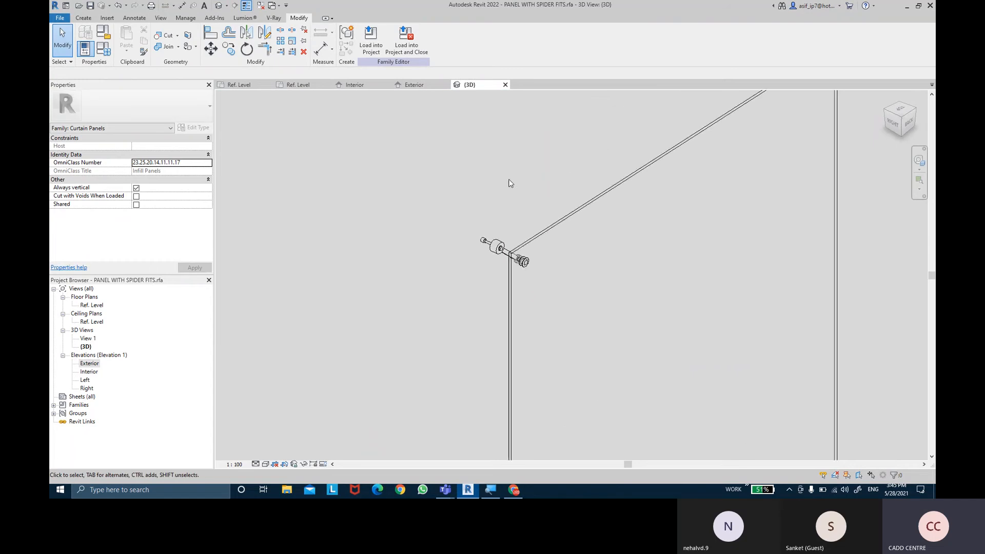
pyautogui.scroll(2, 514, 200)
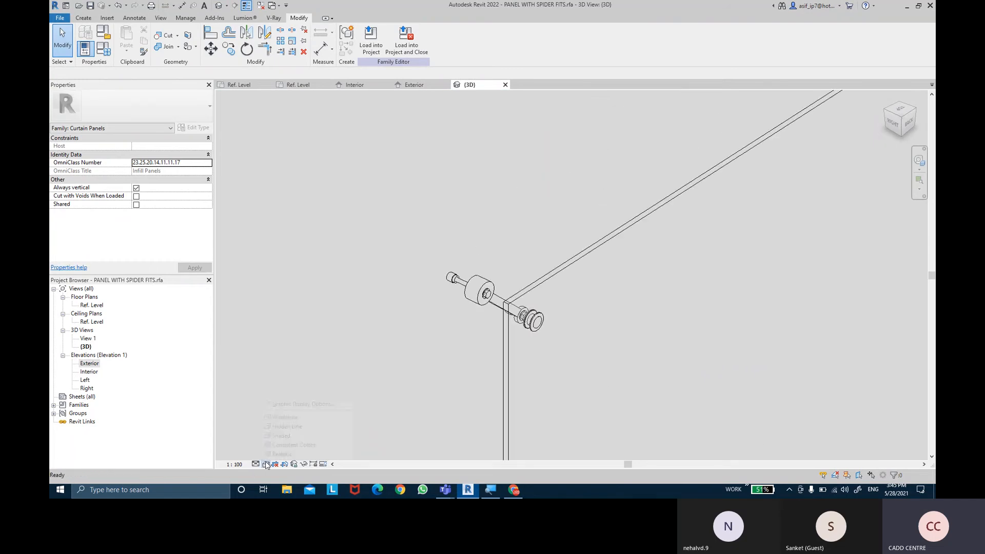
pyautogui.click(285, 445)
pyautogui.scroll(-3, 374, 303)
pyautogui.moveTo(484, 228)
pyautogui.keyDown('shift'); pyautogui.mouseDown(button='middle')
pyautogui.moveTo(460, 192)
pyautogui.moveTo(279, 174)
pyautogui.moveTo(489, 170)
pyautogui.moveTo(376, 116)
pyautogui.mouseUp(button='middle'); pyautogui.keyUp('shift')
pyautogui.scroll(3, 436, 199)
pyautogui.scroll(-5, 436, 200)
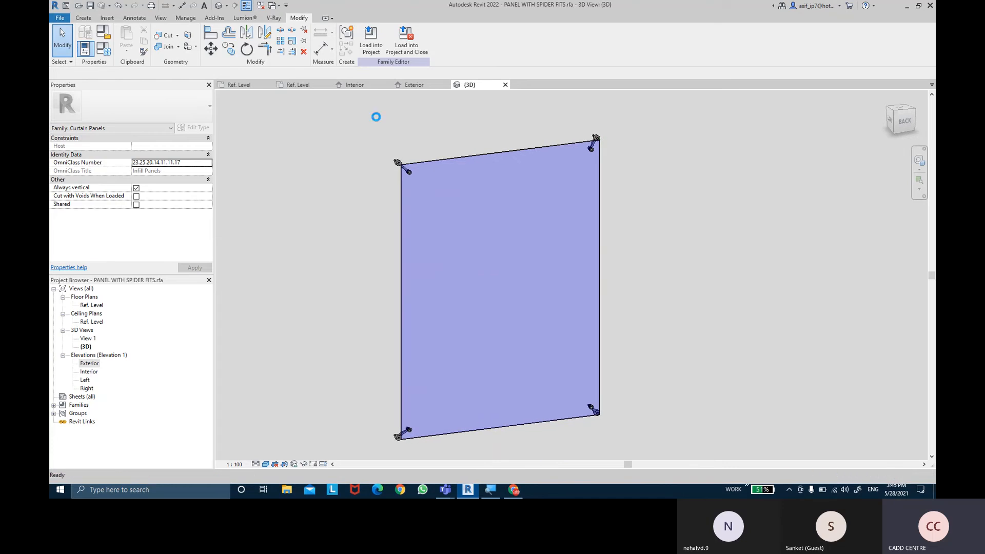
# - In the EX NO 12 project's PLINTH LEVEL plan, draw a 5,000 mm horizontal Exterior Glazing curtain wall just west of the East elevation marker
pyautogui.click(60, 18)
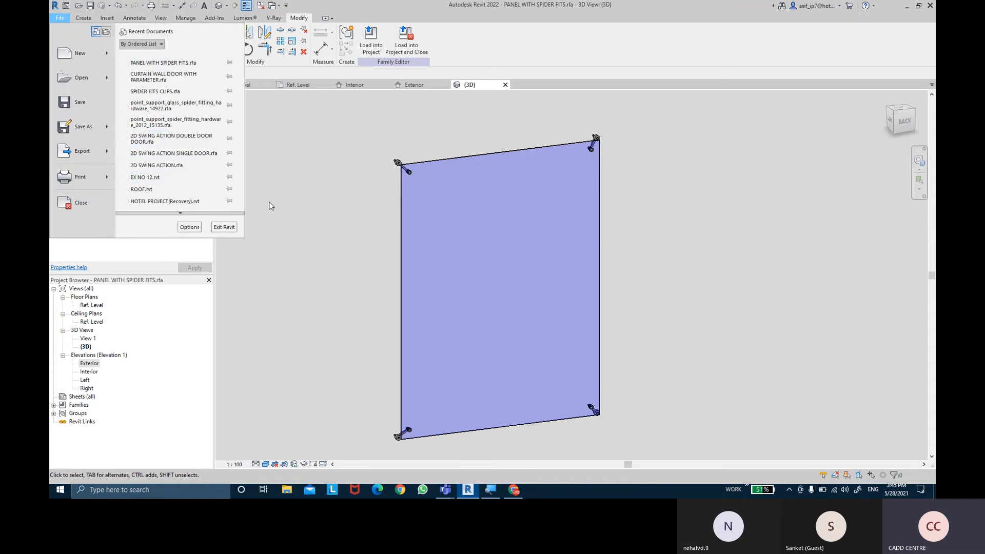
pyautogui.press('Escape')
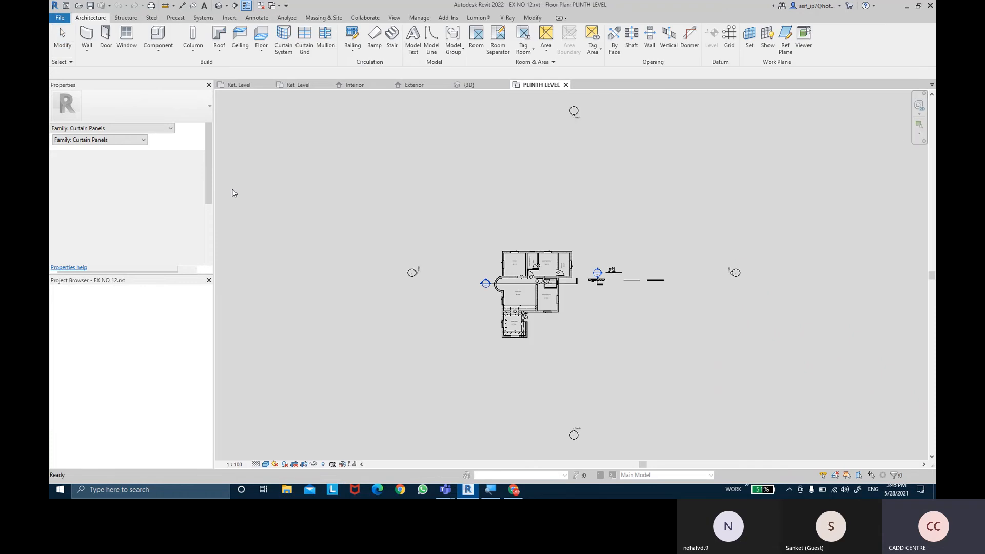
pyautogui.click(88, 52)
pyautogui.click(111, 76)
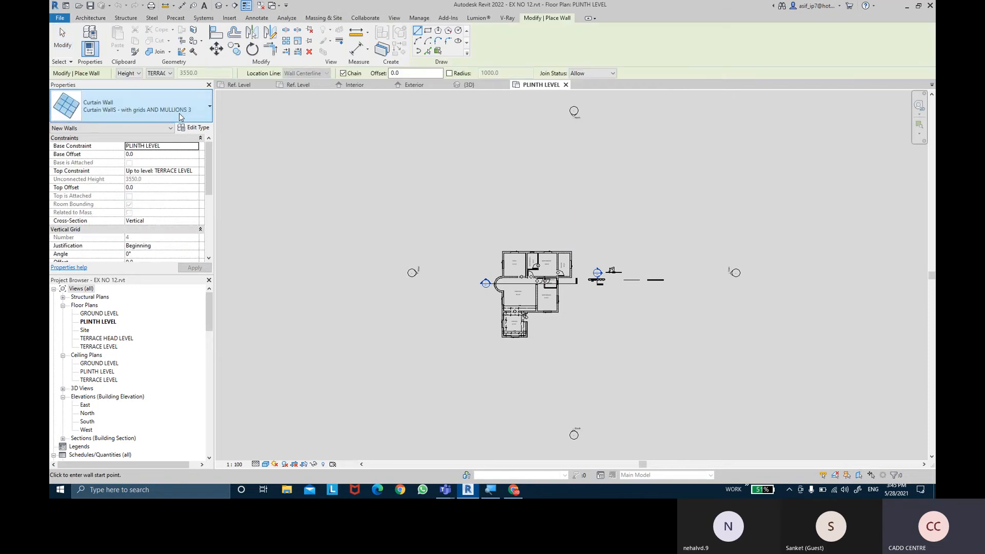
pyautogui.click(180, 116)
pyautogui.click(143, 180)
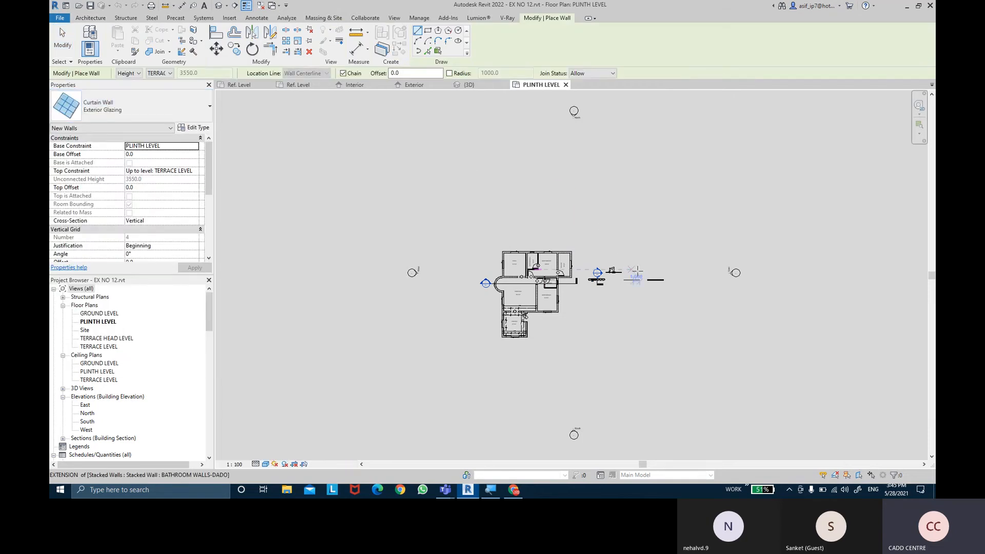
pyautogui.scroll(5, 637, 271)
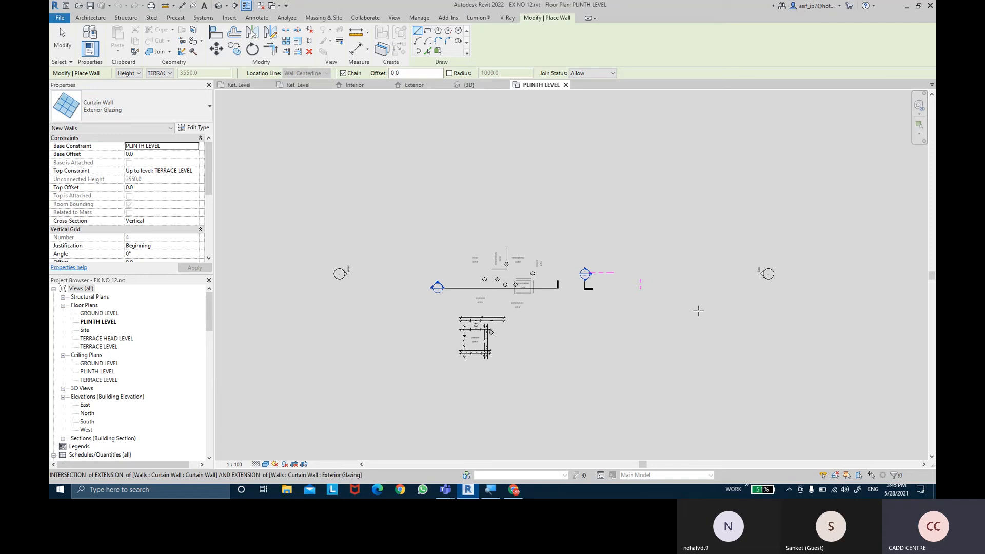
pyautogui.click(565, 250)
pyautogui.click(678, 250)
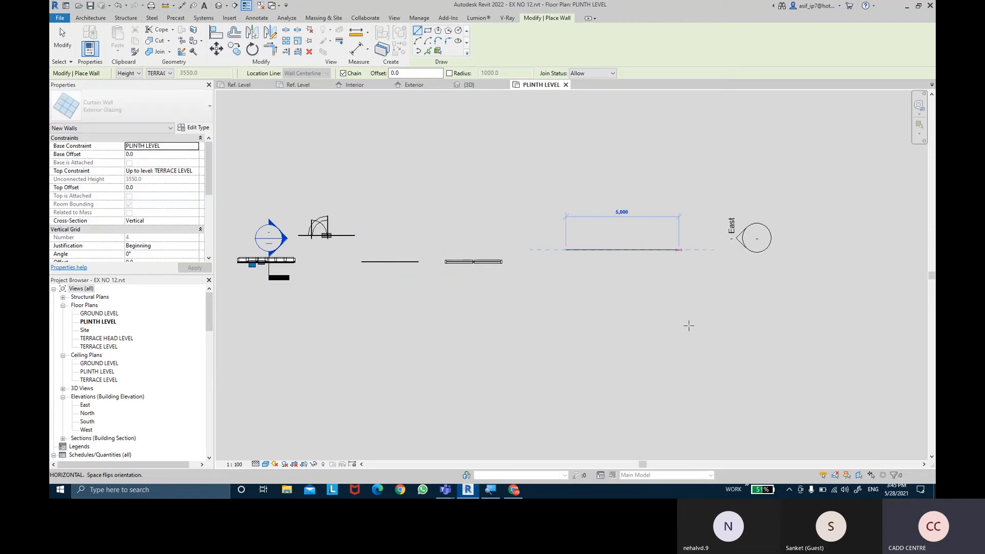
pyautogui.press('Escape')
pyautogui.press('Escape')
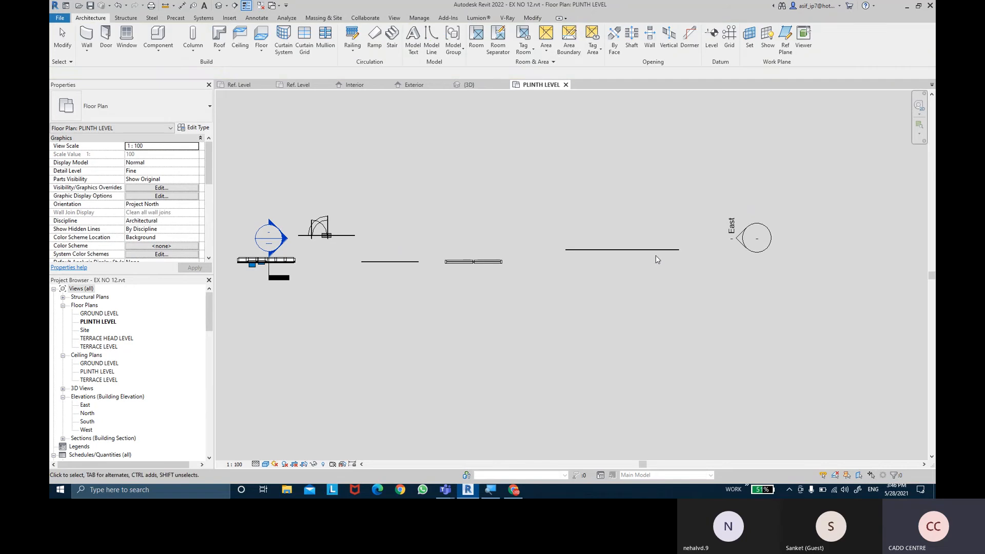
# - Isolate the new curtain wall in a 3D section box and raise the top of the box well above the wall
pyautogui.click(657, 250)
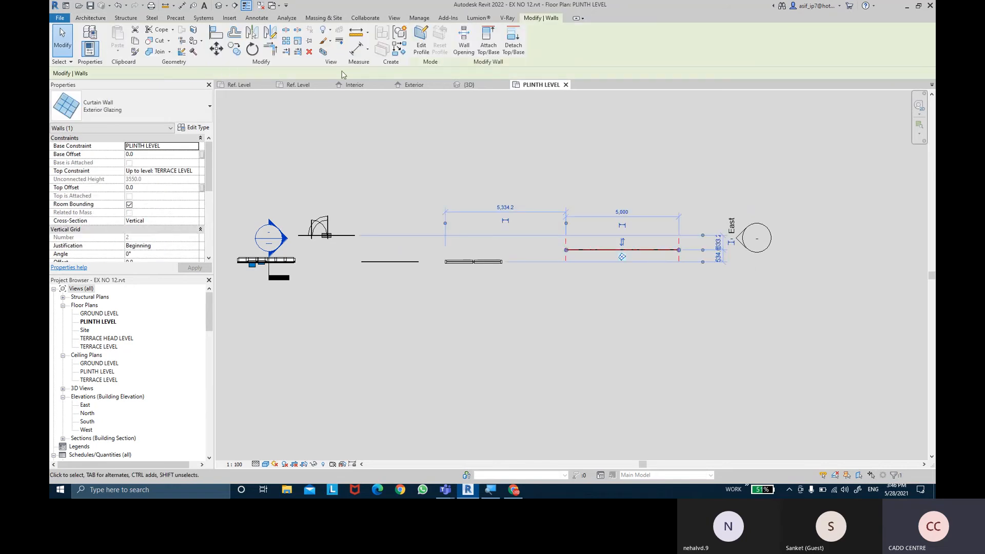
pyautogui.click(325, 53)
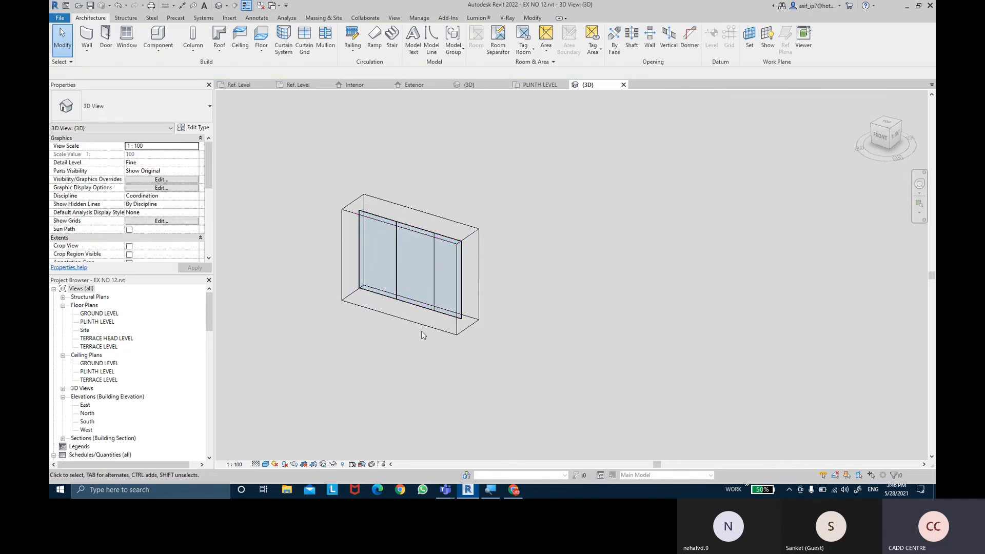
pyautogui.click(422, 333)
pyautogui.moveTo(413, 220); pyautogui.dragTo(413, 117)
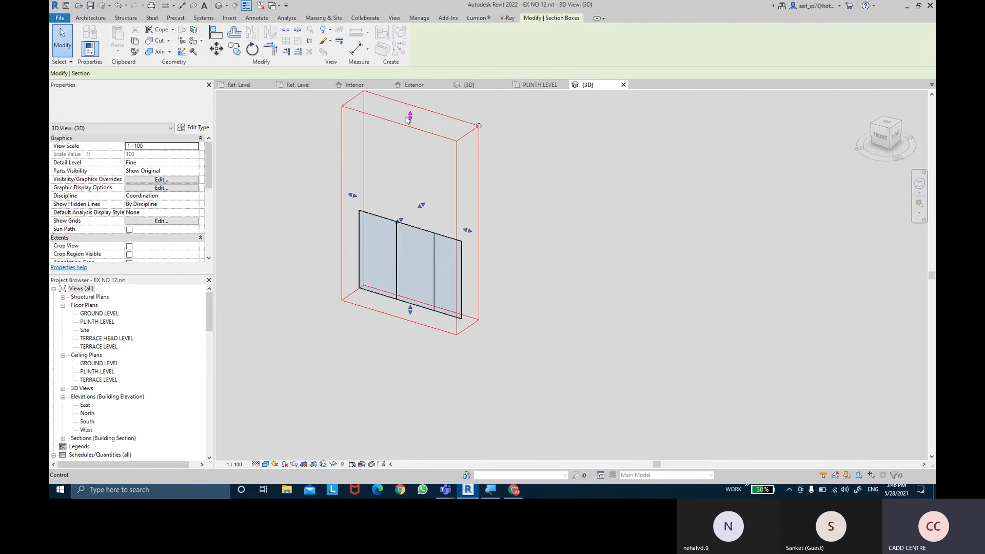
pyautogui.press('Escape')
pyautogui.moveTo(481, 179); pyautogui.dragTo(495, 199, button='middle')
# - Set the horizontal grid spacing of the Exterior Glazing curtain wall type to 2000
pyautogui.click(434, 251)
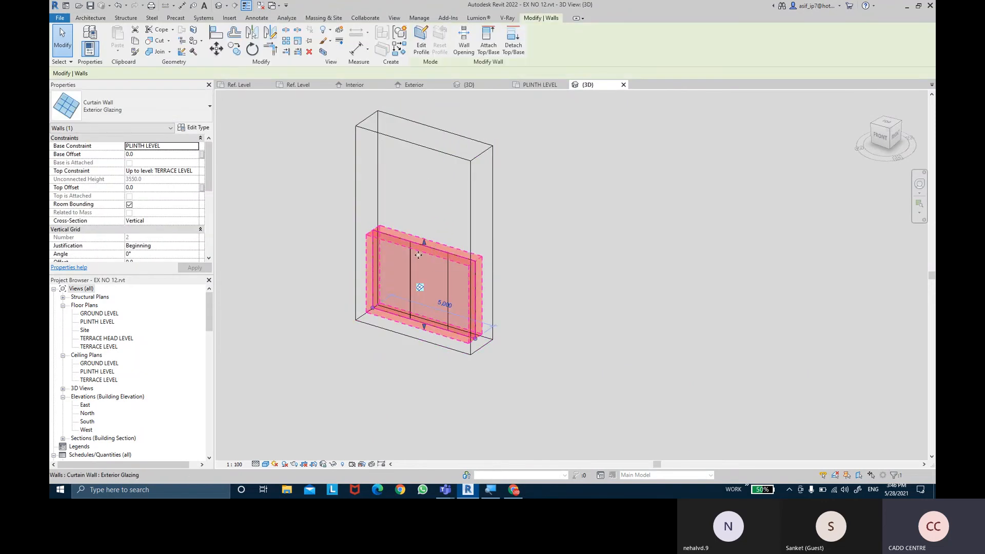
pyautogui.click(200, 130)
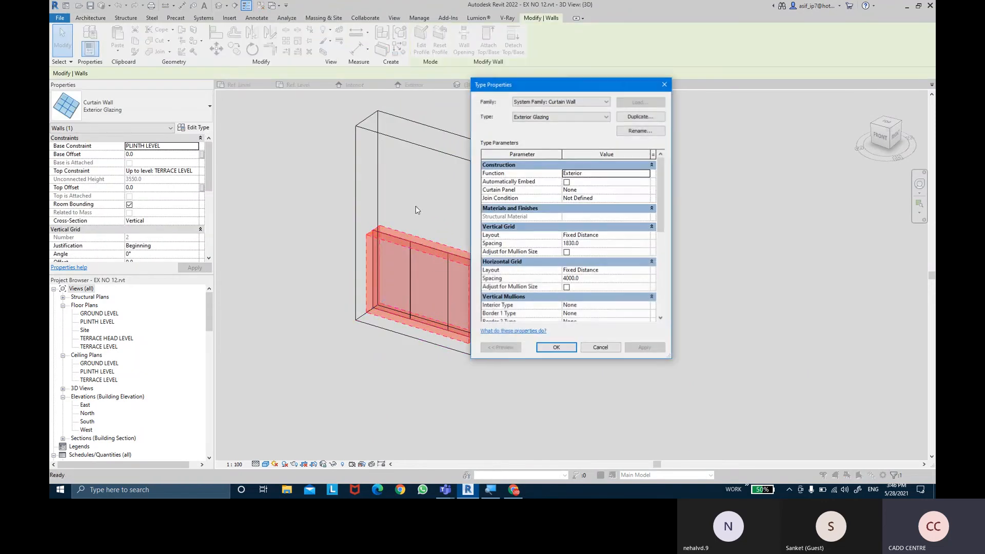
pyautogui.click(613, 278)
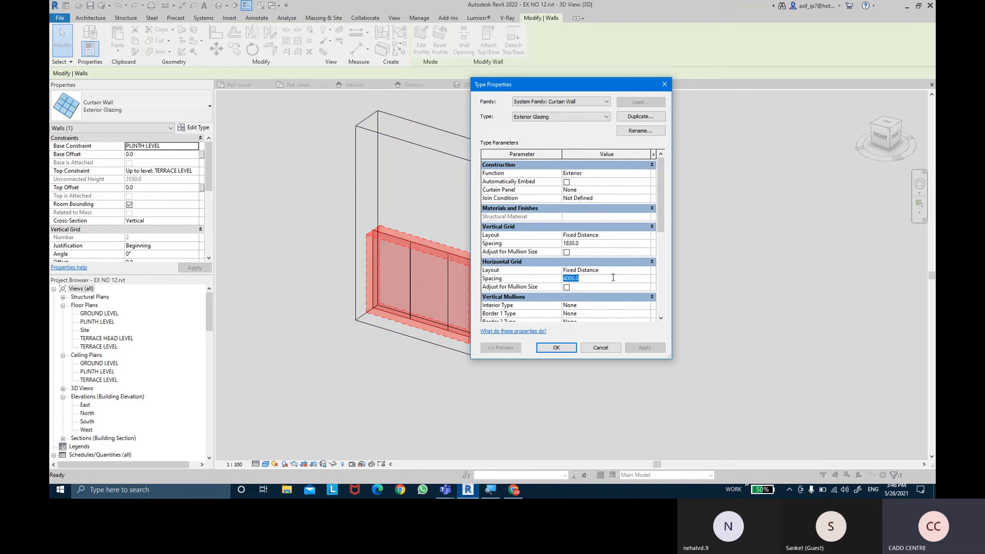
pyautogui.write('2000')
pyautogui.press('Return')
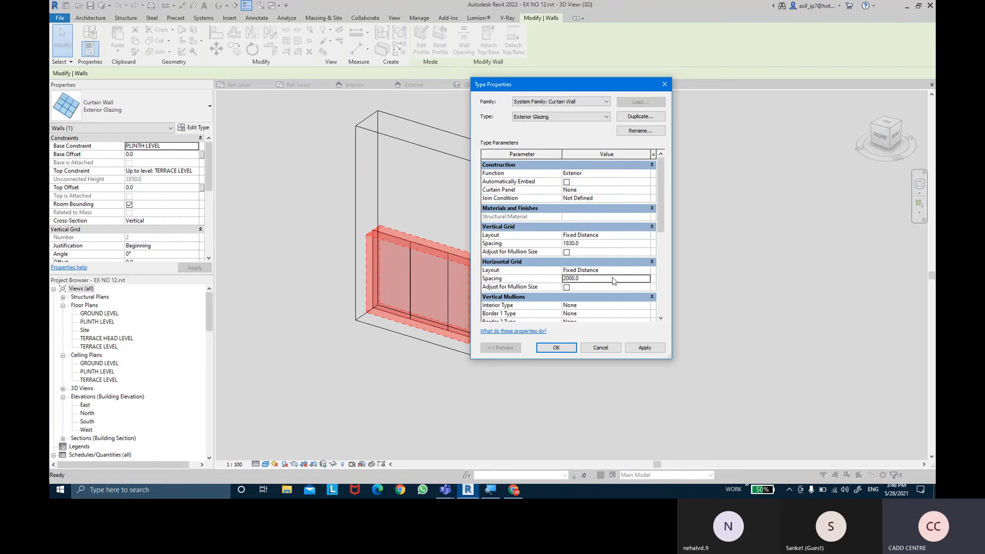
pyautogui.click(657, 348)
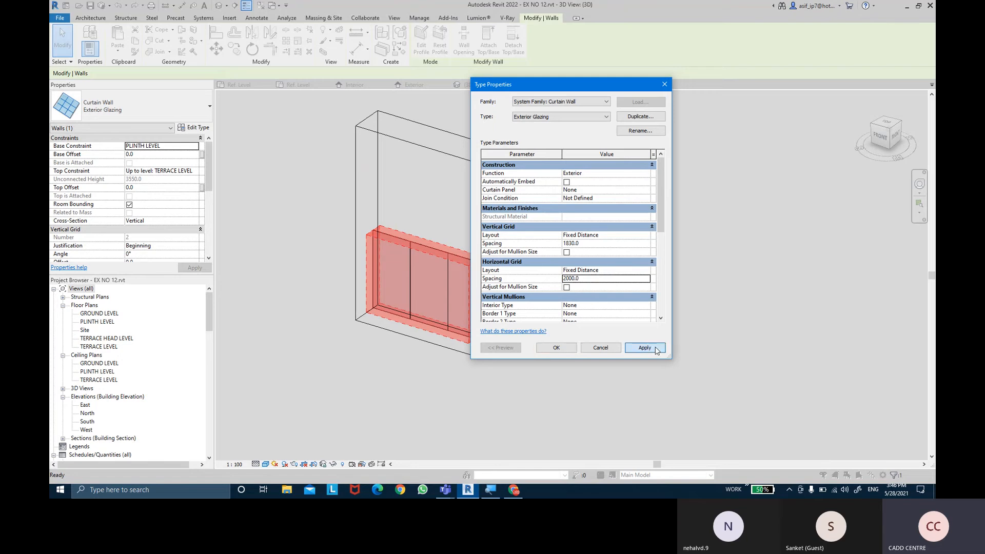
pyautogui.click(564, 347)
pyautogui.click(558, 337)
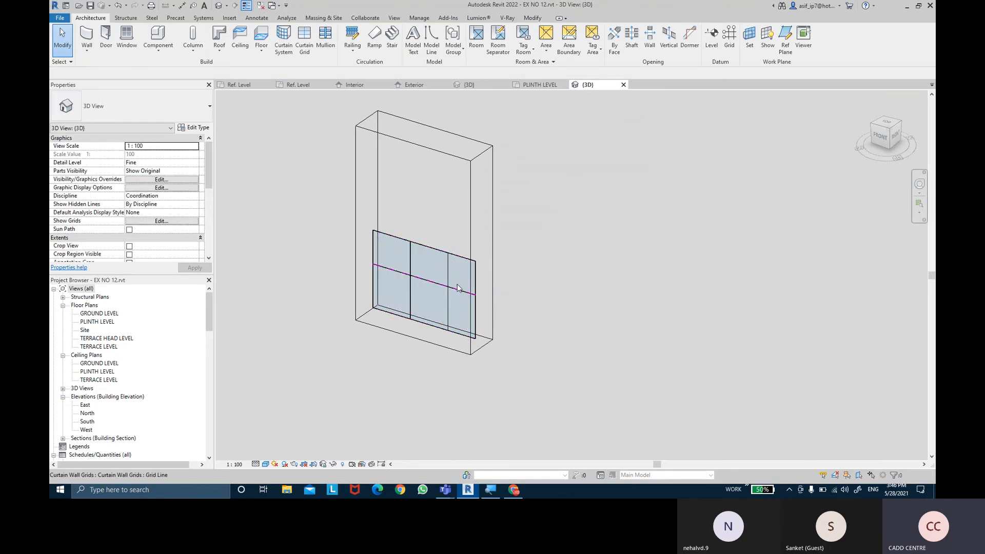
# - Widen the section box along the wall's length and stretch the curtain wall's free end to more than twice its length
pyautogui.click(475, 288)
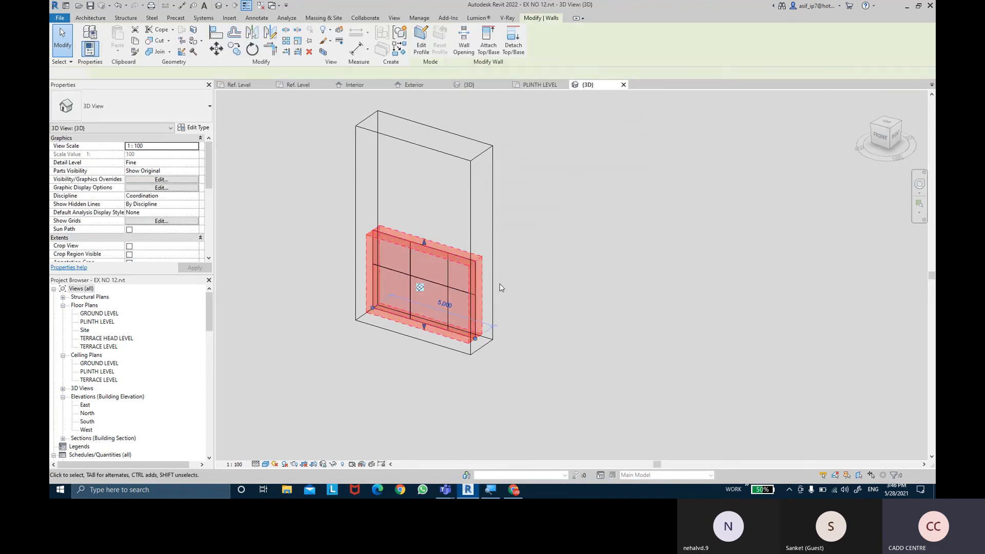
pyautogui.click(494, 279)
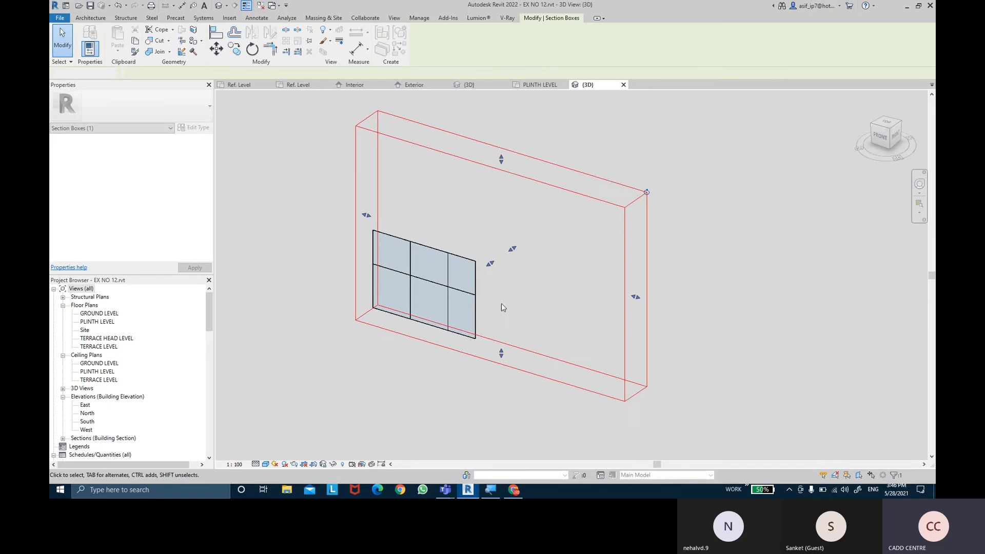
pyautogui.click(501, 305)
pyautogui.click(483, 332)
pyautogui.moveTo(477, 339); pyautogui.dragTo(608, 378)
pyautogui.press('Escape')
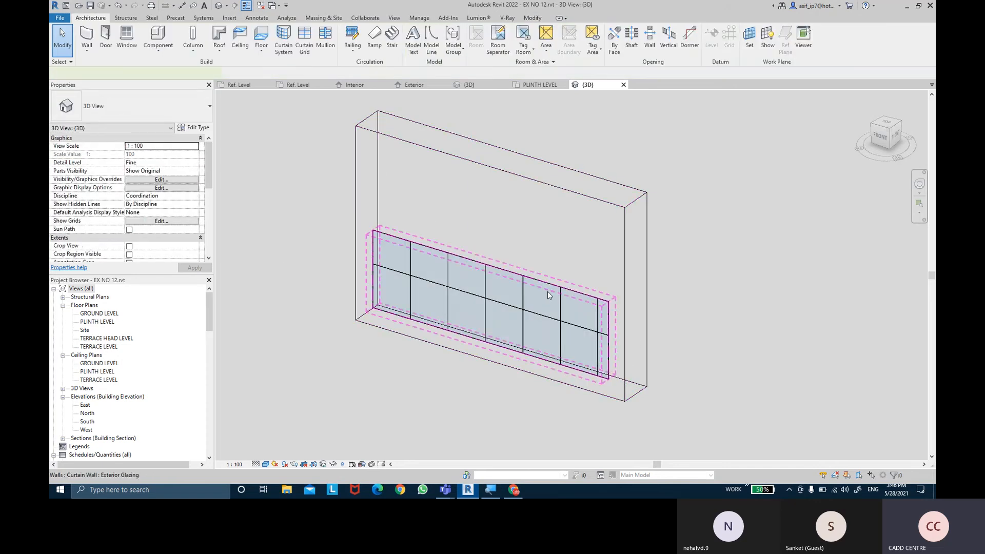
# - Stretch the top of the Exterior Glazing curtain wall upward to a height of about 7,680 mm
pyautogui.click(547, 292)
pyautogui.moveTo(493, 255); pyautogui.dragTo(493, 147)
pyautogui.press('Escape')
pyautogui.scroll(3, 508, 262)
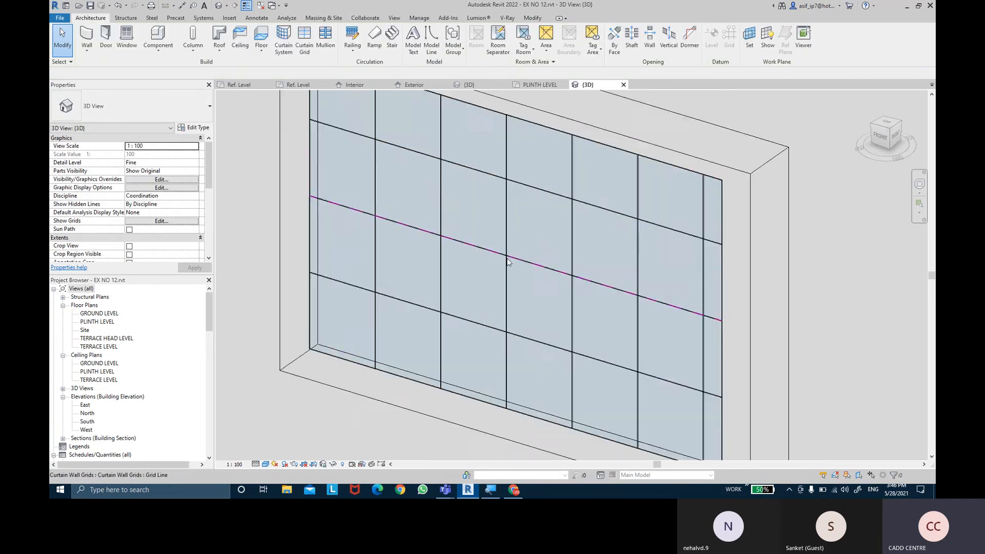
pyautogui.scroll(1, 508, 261)
pyautogui.scroll(-3, 585, 270)
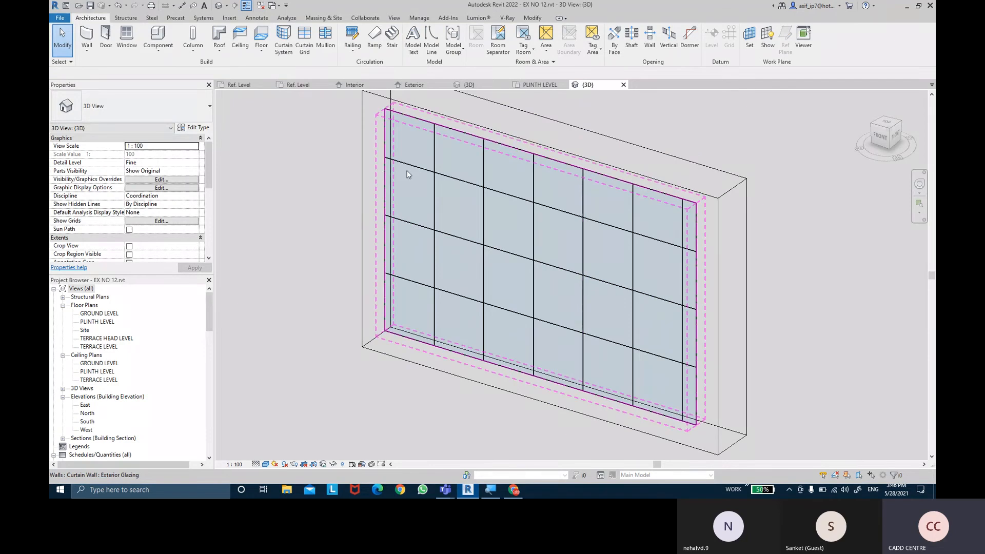
# - Close the inactive views and load the PANEL WITH SPIDER FITS family into the EX NO 12.rvt project only
pyautogui.click(262, 6)
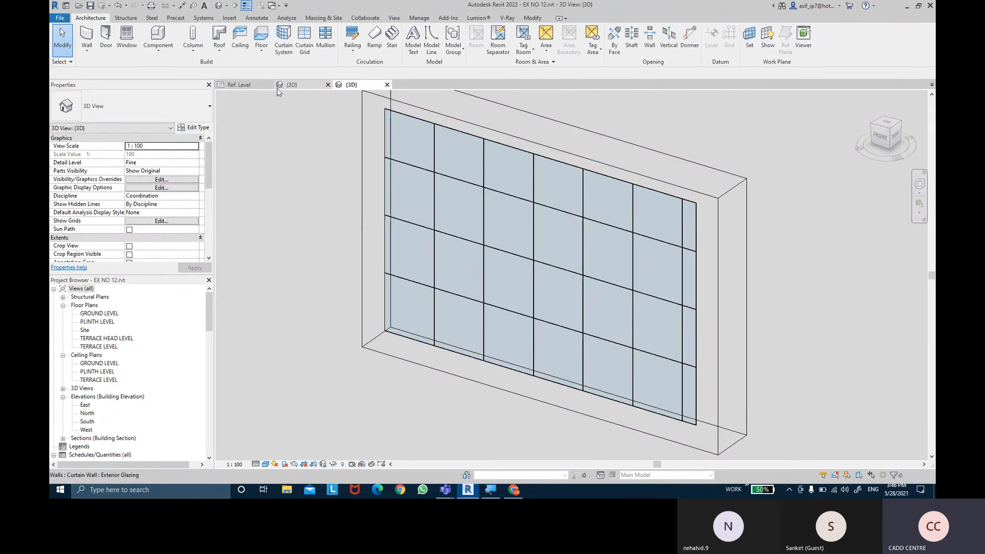
pyautogui.click(286, 85)
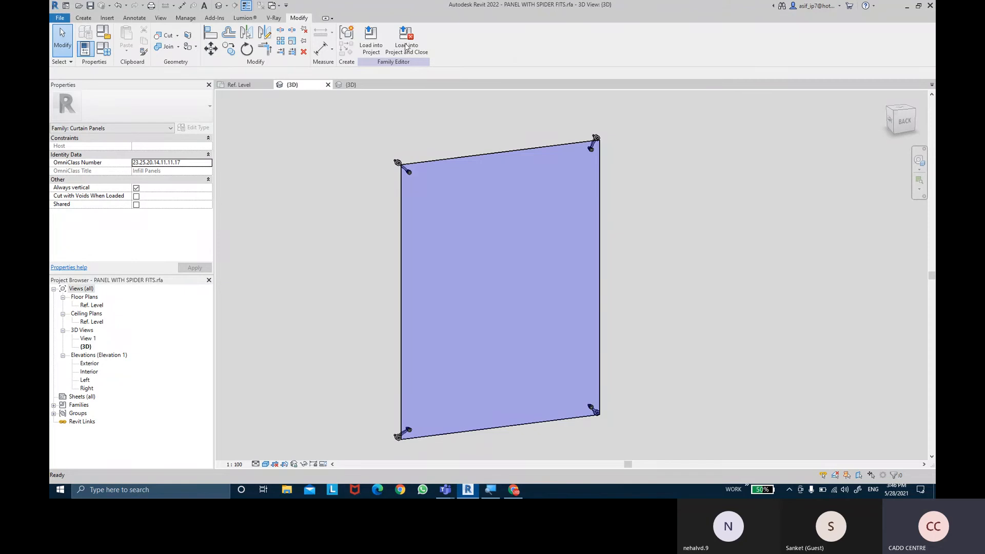
pyautogui.click(383, 48)
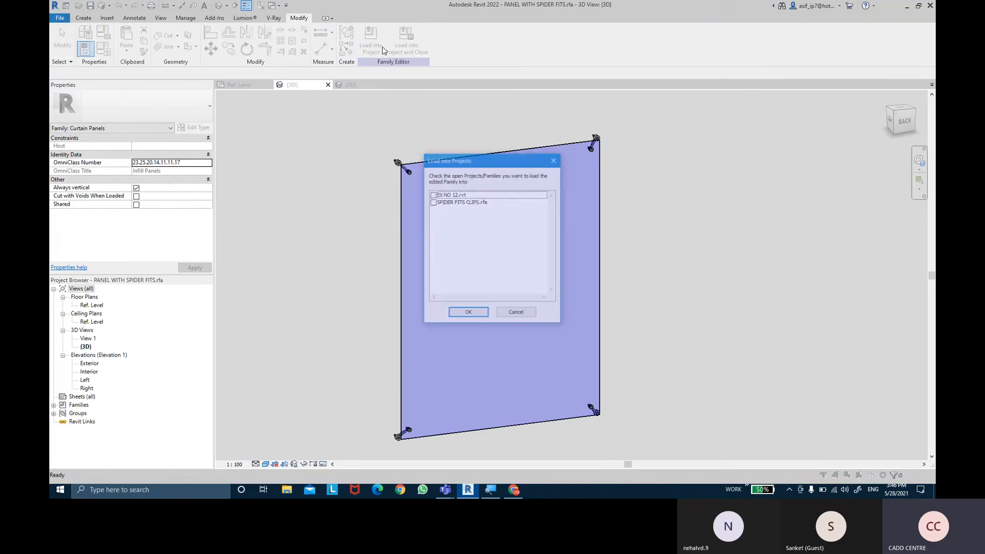
pyautogui.click(435, 195)
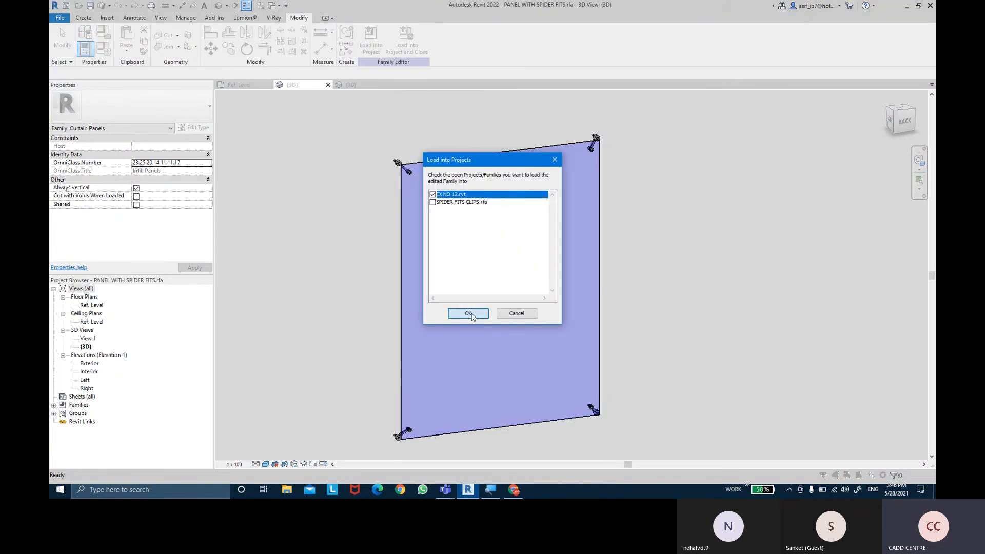
pyautogui.click(469, 313)
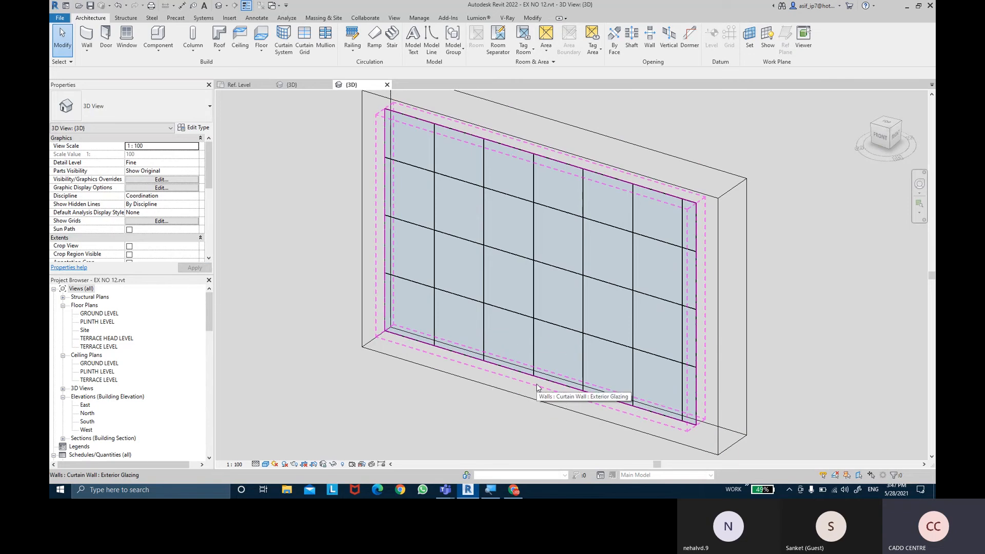
# - Open the type properties of the Exterior Glazing curtain wall
pyautogui.click(537, 387)
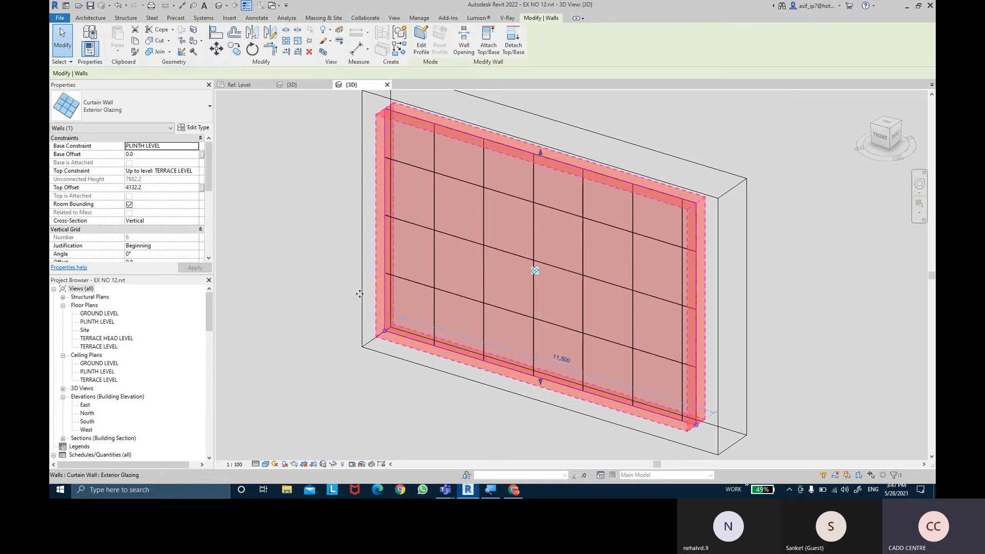
pyautogui.click(195, 128)
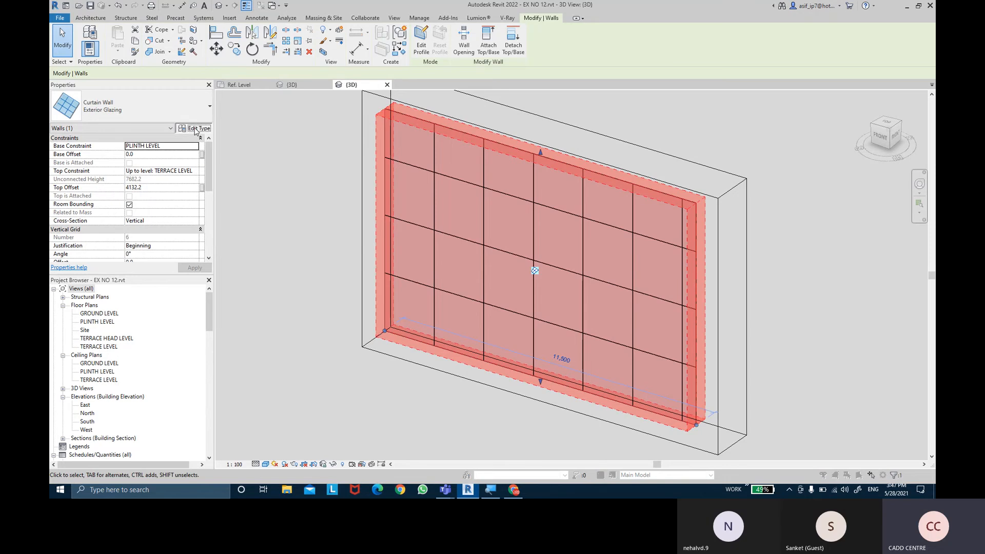
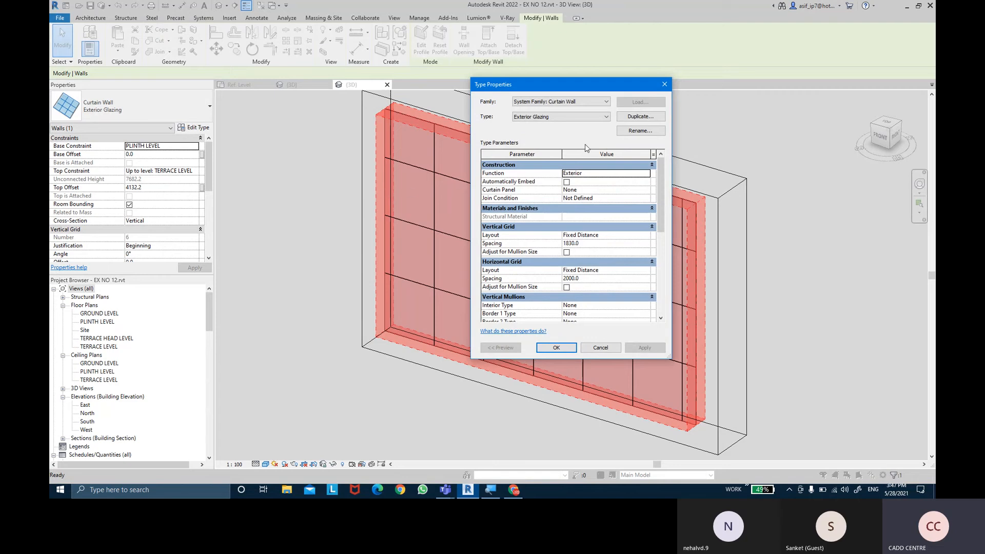
# - Duplicate the curtain wall's type as Exterior Glazing WITH SPIDER FITS
pyautogui.click(640, 116)
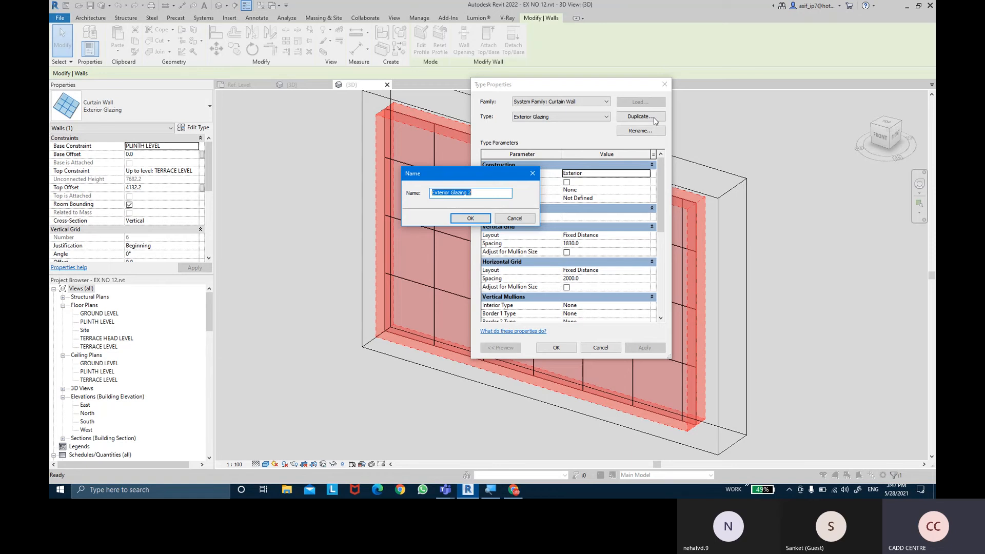
pyautogui.press('Right')
pyautogui.write('ITRT')
pyautogui.press('Return')
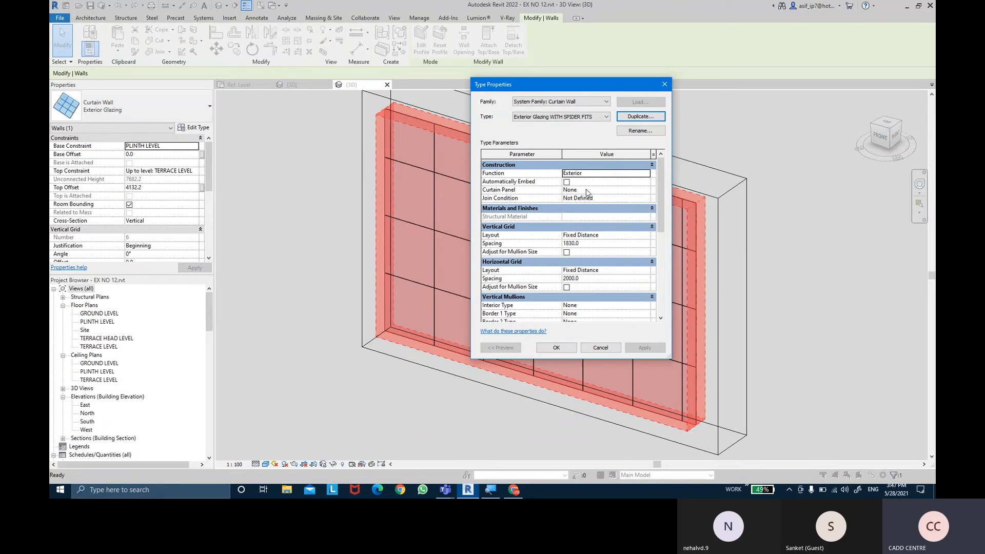
# - Set the new wall type's curtain panel to PANEL WITH SPIDER FITS and widen the type properties dialog
pyautogui.click(648, 192)
pyautogui.click(646, 191)
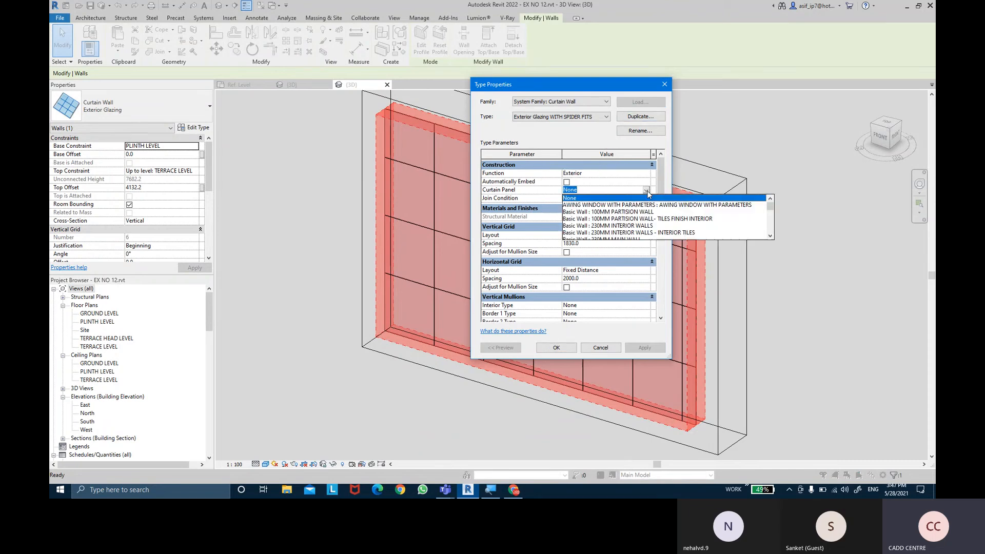
pyautogui.scroll(-6, 641, 220)
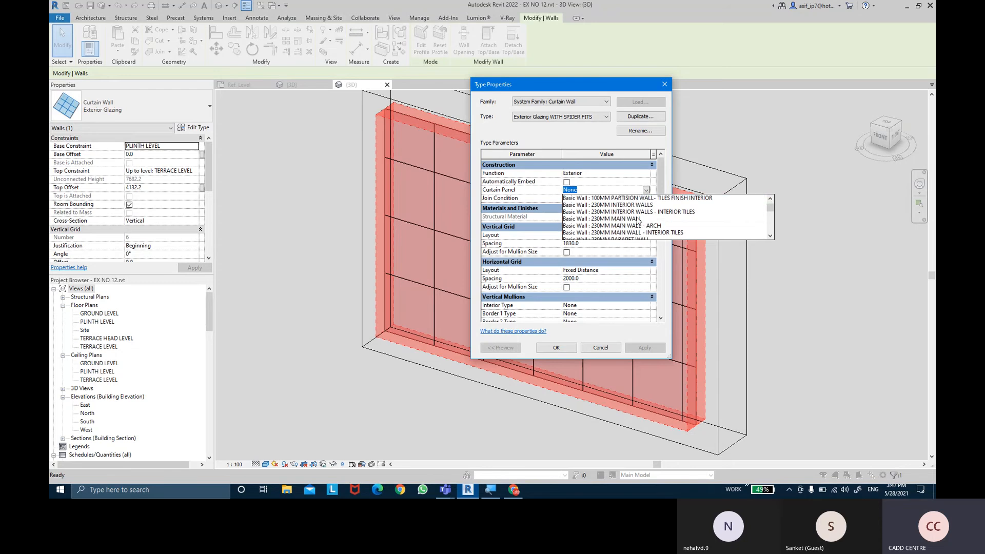
pyautogui.scroll(-6, 639, 221)
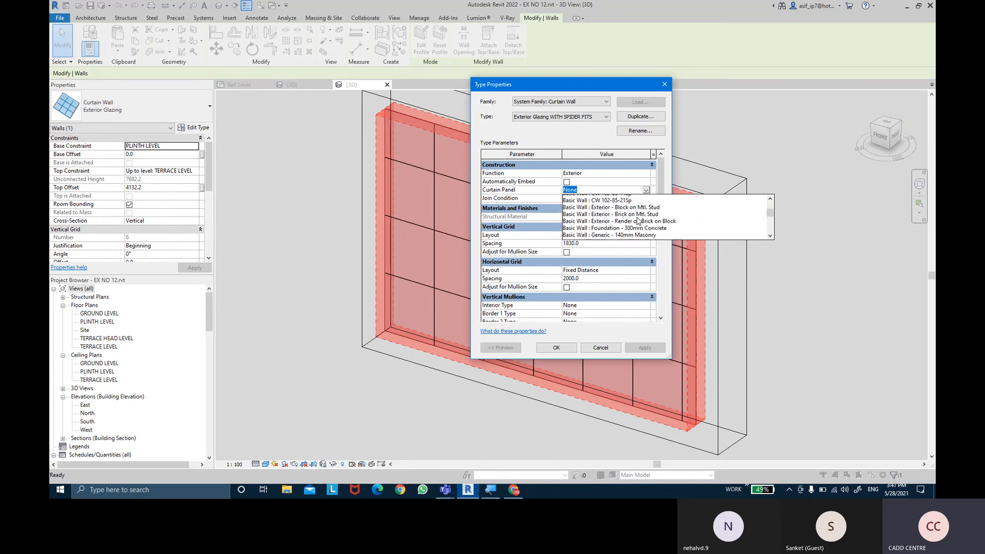
pyautogui.scroll(-6, 639, 222)
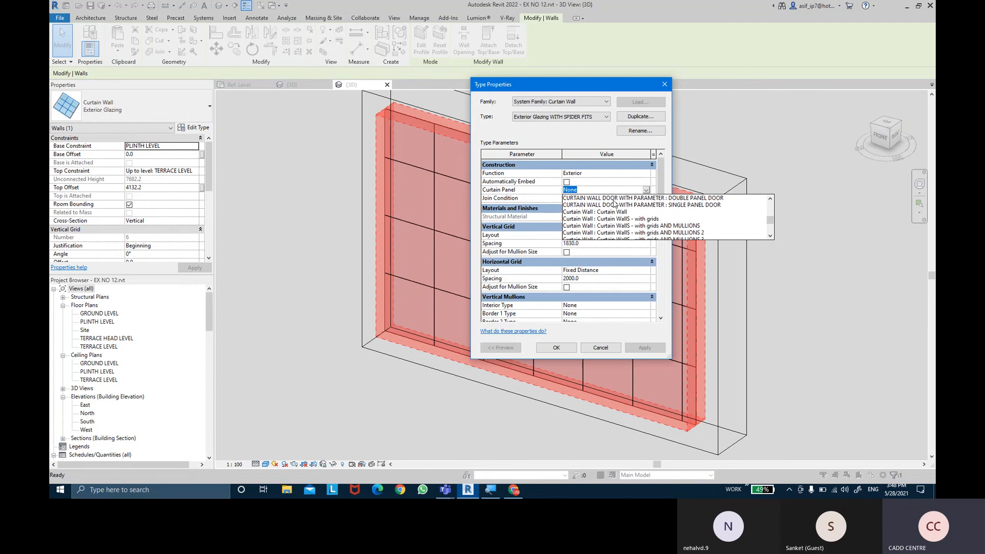
pyautogui.scroll(-6, 615, 203)
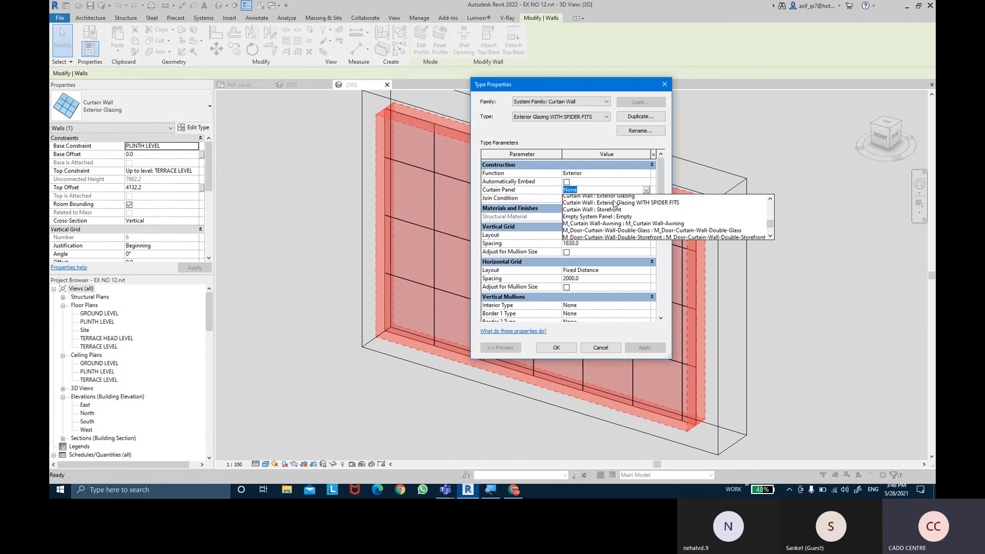
pyautogui.scroll(-1, 614, 203)
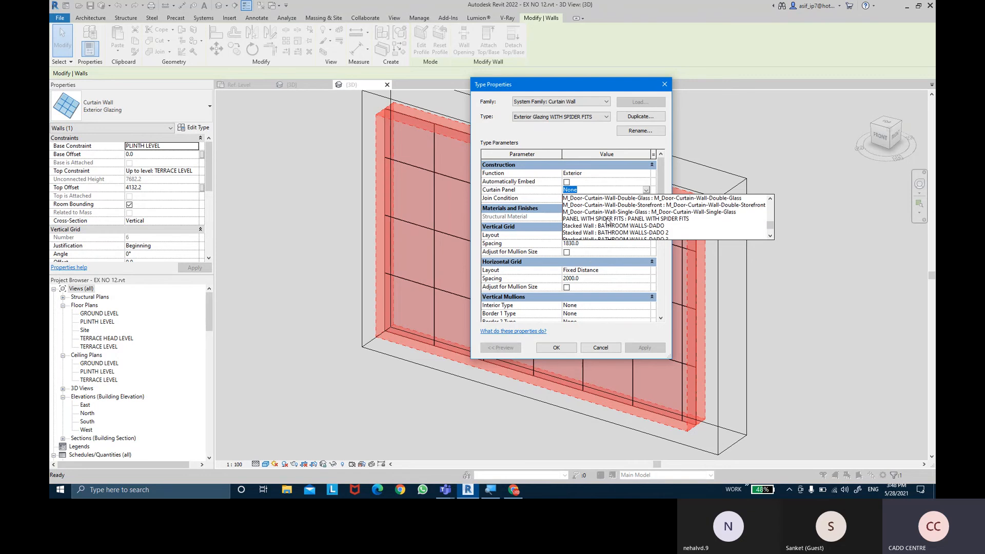
pyautogui.click(608, 220)
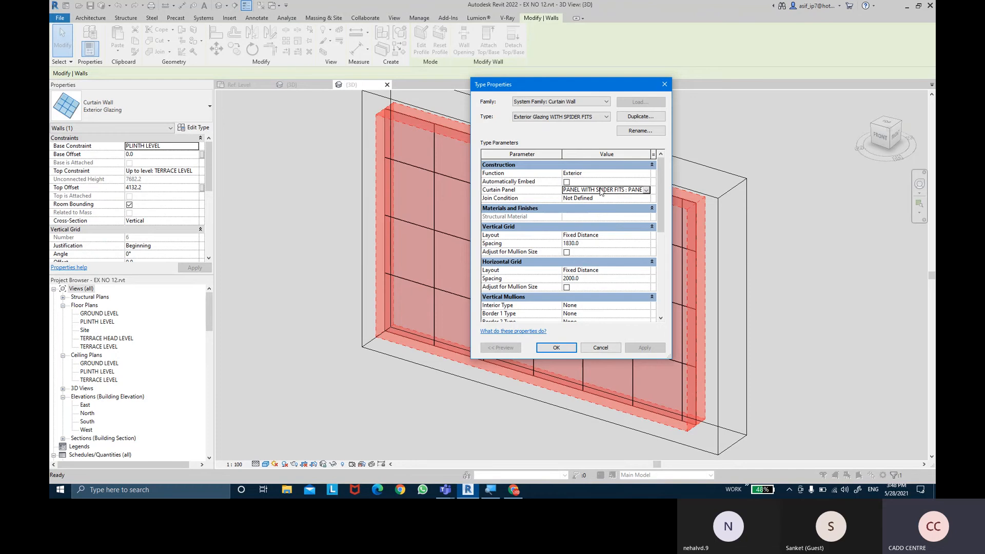
pyautogui.moveTo(672, 178); pyautogui.dragTo(773, 180)
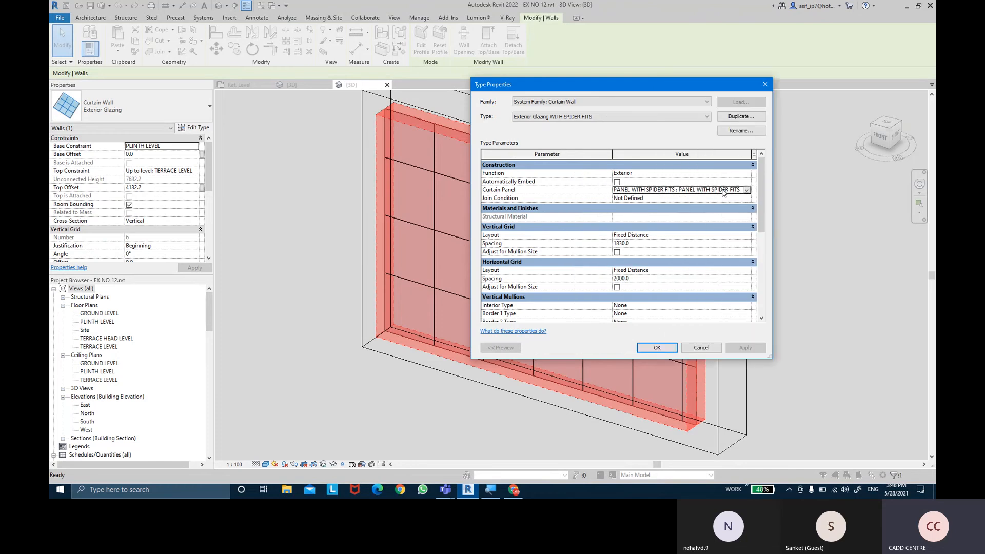
# - Enable Automatically Embed, set the join condition to Border and Vertical Grid Continuous, and apply the type to the wall
pyautogui.click(618, 184)
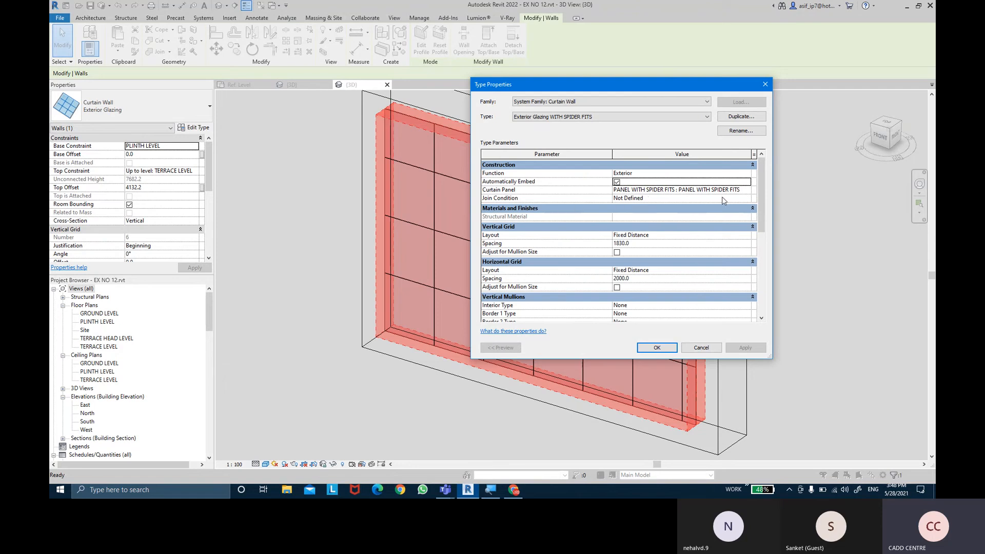
pyautogui.click(747, 199)
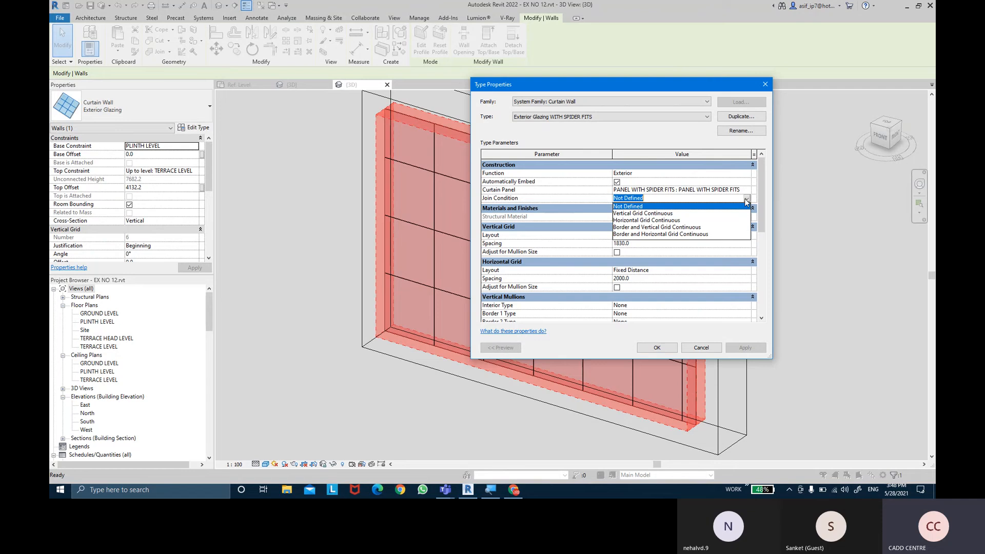
pyautogui.click(684, 228)
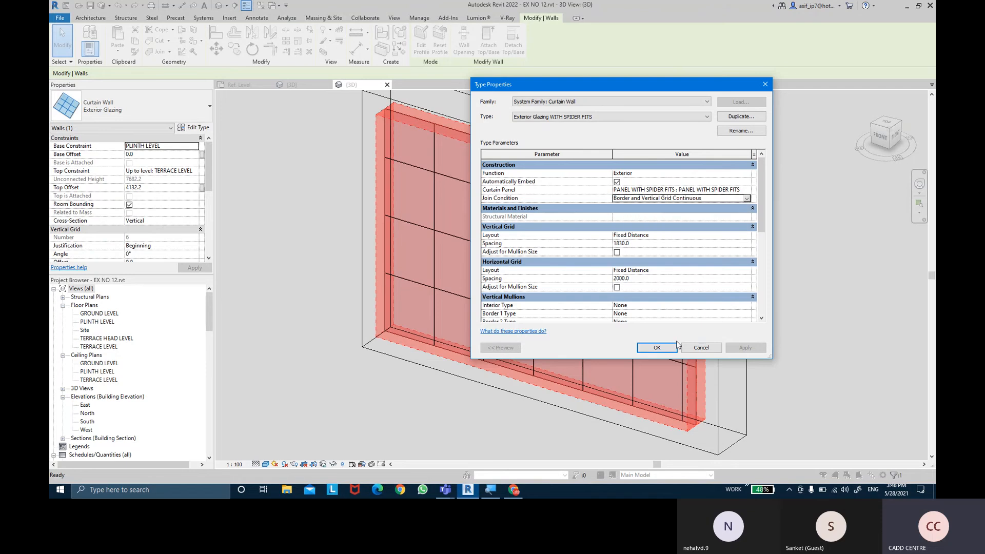
pyautogui.click(659, 348)
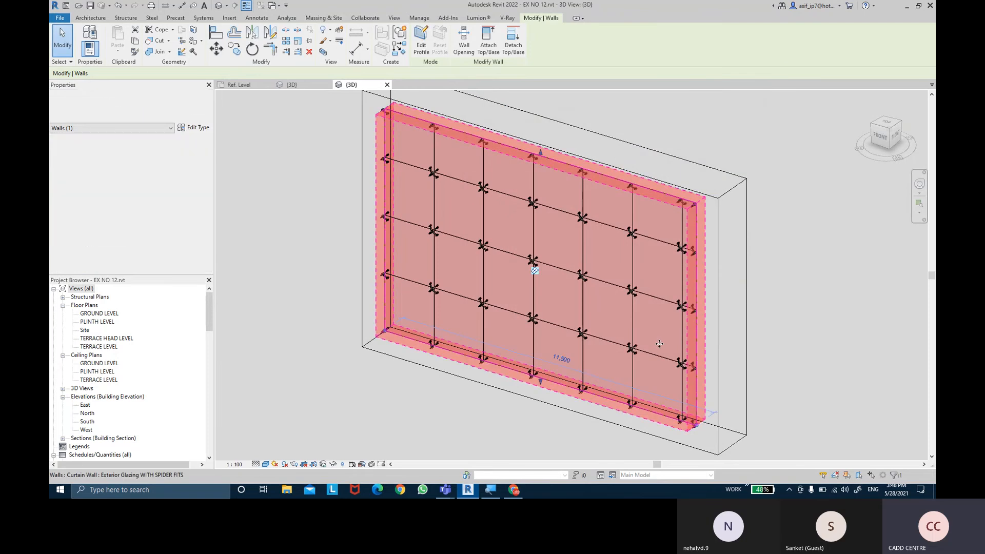
pyautogui.click(779, 297)
# - Examine the spider fittings at the panel joints and wall edges from the front and back of the curtain wall
pyautogui.scroll(8, 665, 312)
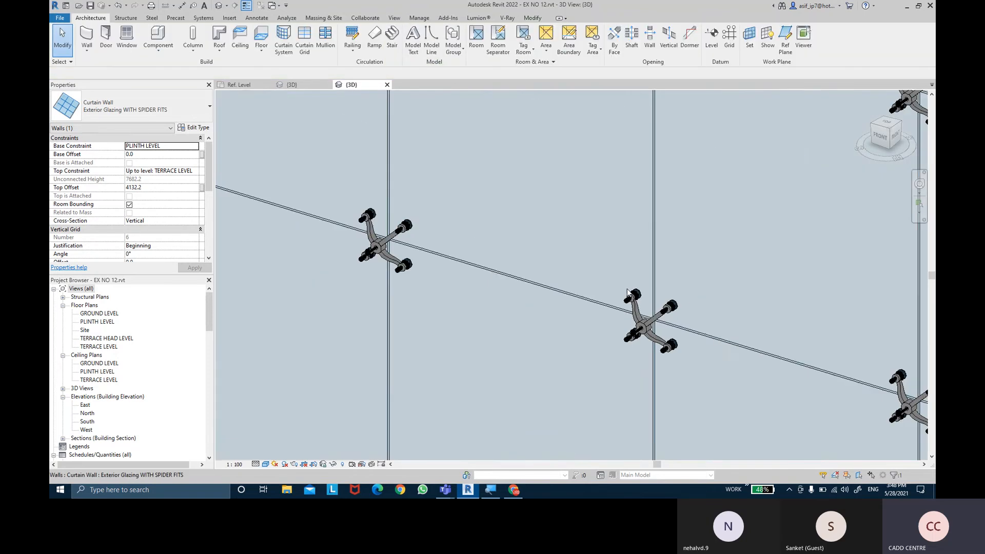
pyautogui.scroll(-10, 665, 313)
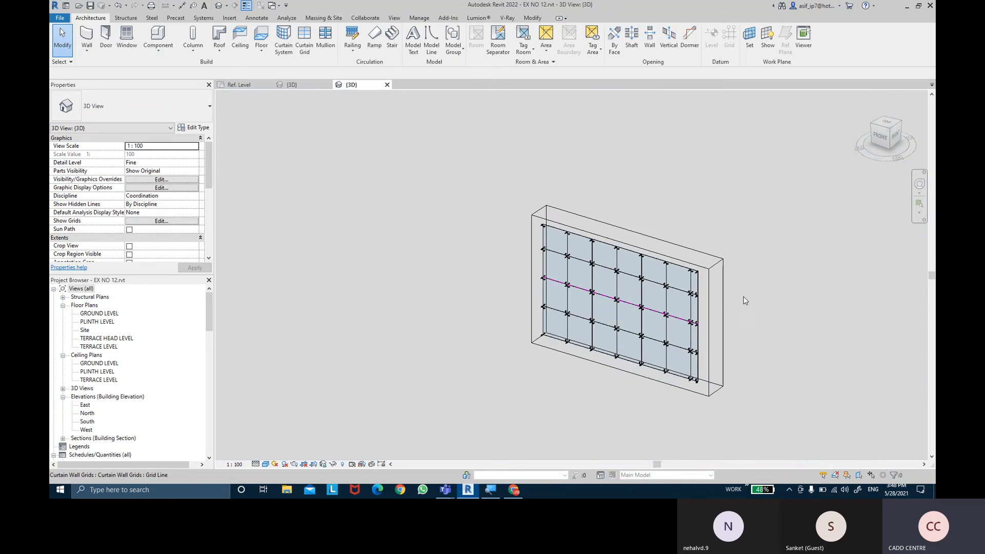
pyautogui.keyDown('shift'); pyautogui.moveTo(667, 312); pyautogui.dragTo(543, 348, button='middle'); pyautogui.keyUp('shift')
pyautogui.scroll(8, 543, 348)
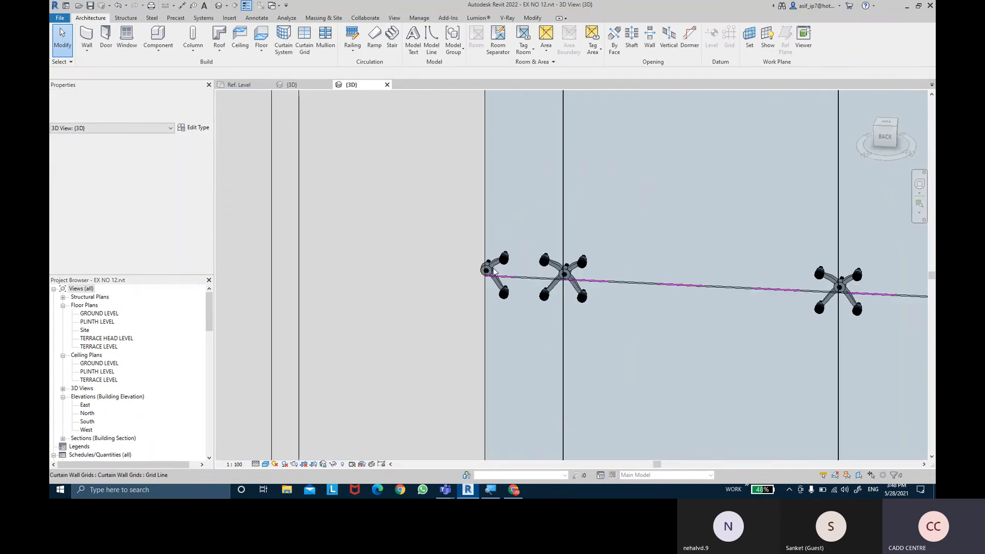
pyautogui.keyDown('shift'); pyautogui.moveTo(491, 300); pyautogui.dragTo(510, 323, button='middle'); pyautogui.keyUp('shift')
pyautogui.moveTo(512, 379); pyautogui.dragTo(515, 328, button='middle')
pyautogui.scroll(3, 515, 328)
pyautogui.scroll(-5, 520, 327)
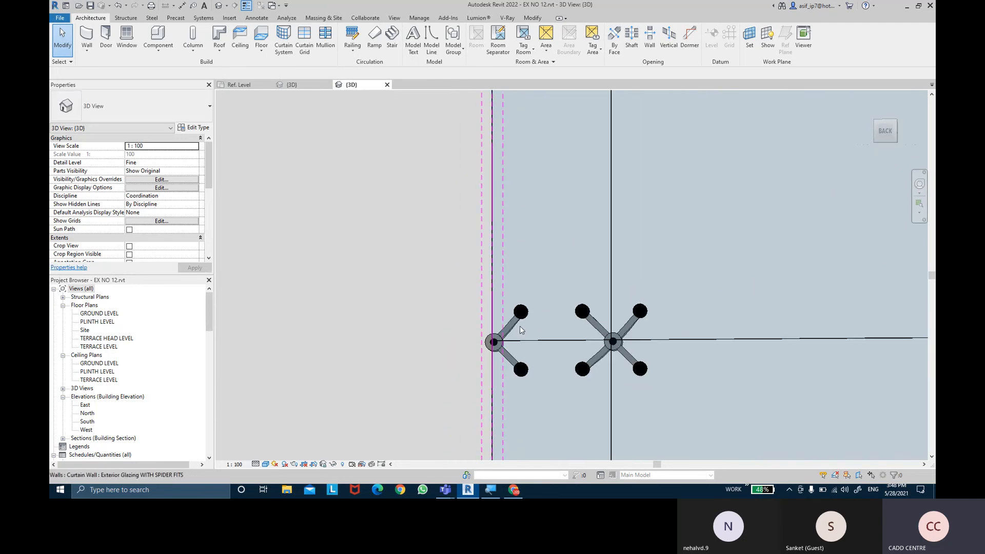
pyautogui.scroll(-5, 485, 329)
pyautogui.keyDown('shift'); pyautogui.moveTo(532, 301); pyautogui.dragTo(590, 378, button='middle'); pyautogui.keyUp('shift')
pyautogui.scroll(-2, 591, 378)
pyautogui.scroll(-1, 590, 377)
pyautogui.moveTo(599, 317); pyautogui.dragTo(541, 288, button='middle')
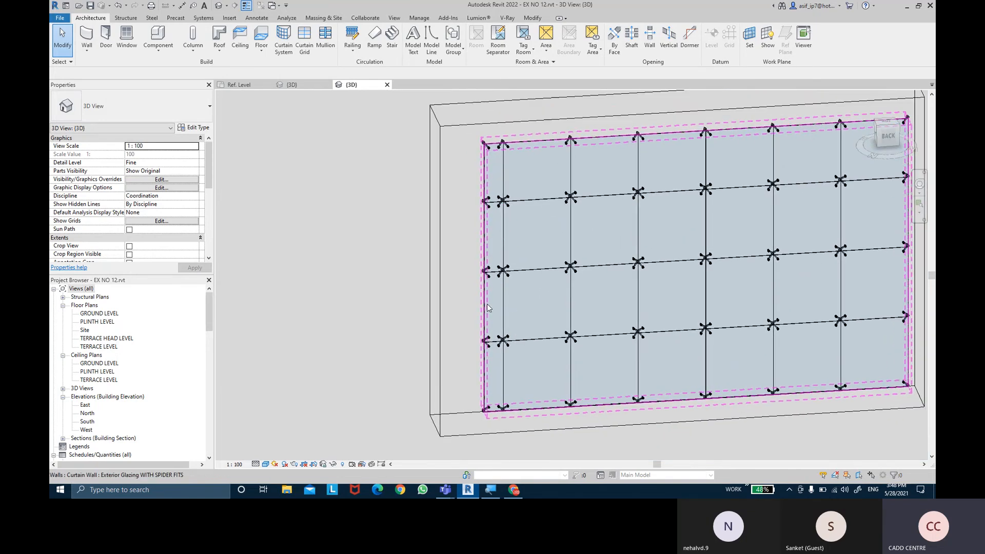
# - Stretch the curtain wall's end beside the narrow bay outward to lengthen the wall
pyautogui.click(493, 374)
pyautogui.moveTo(483, 413); pyautogui.dragTo(376, 420)
pyautogui.click(314, 278)
# - Enlarge the section box past the wall's extended end and raise its top above the curtain wall
pyautogui.scroll(-1, 315, 277)
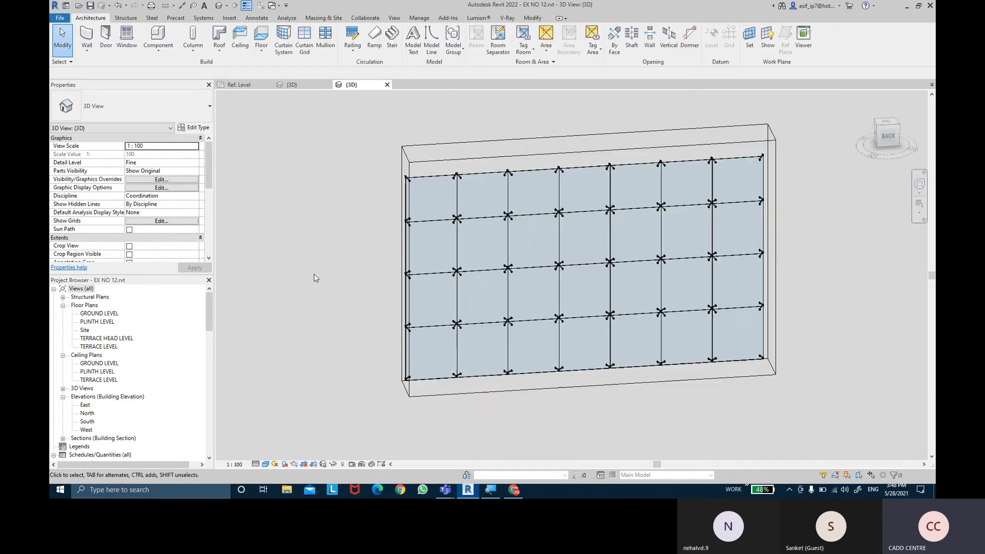
pyautogui.scroll(-1, 314, 278)
pyautogui.click(390, 271)
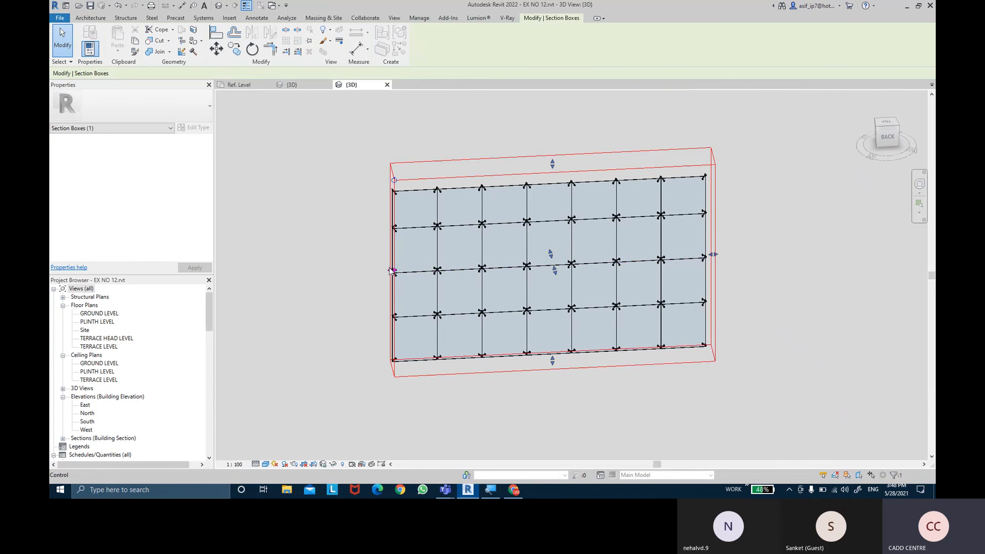
pyautogui.moveTo(392, 270); pyautogui.dragTo(309, 272)
pyautogui.keyDown('shift'); pyautogui.moveTo(501, 283); pyautogui.dragTo(563, 249, button='middle'); pyautogui.keyUp('shift')
pyautogui.moveTo(513, 155); pyautogui.dragTo(514, 103)
pyautogui.moveTo(747, 182); pyautogui.dragTo(753, 200, button='middle')
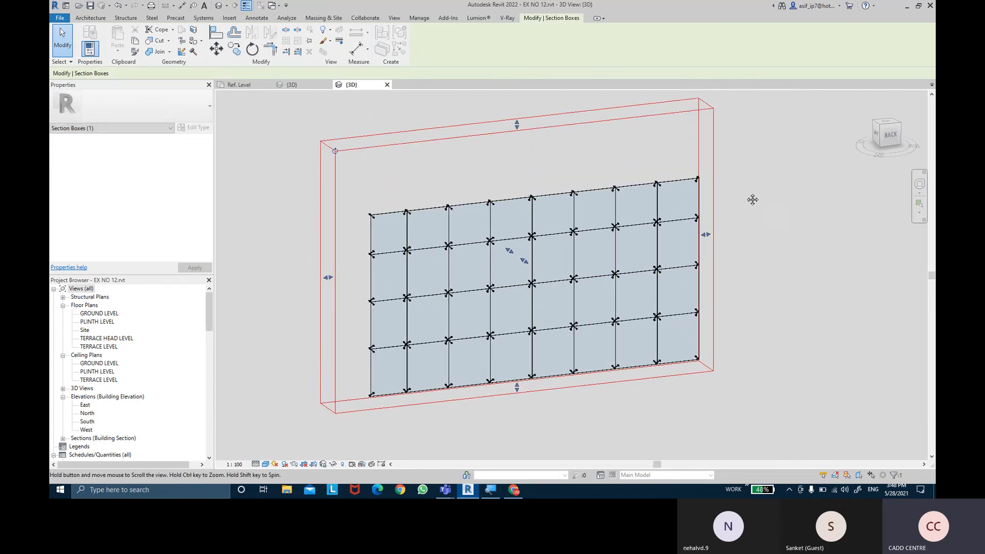
pyautogui.click(752, 201)
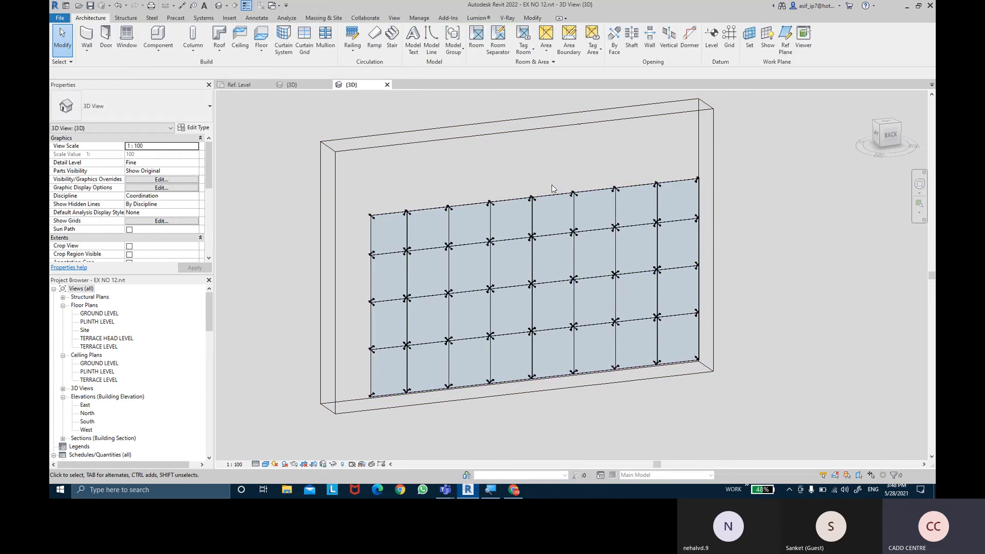
# - Raise the curtain wall's top edge to near the top of the section box
pyautogui.click(534, 193)
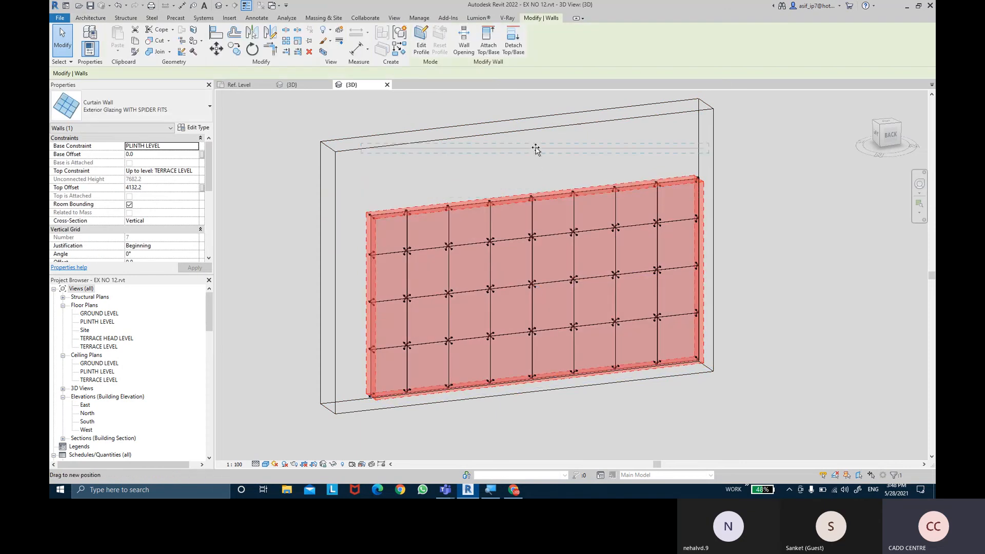
pyautogui.click(817, 195)
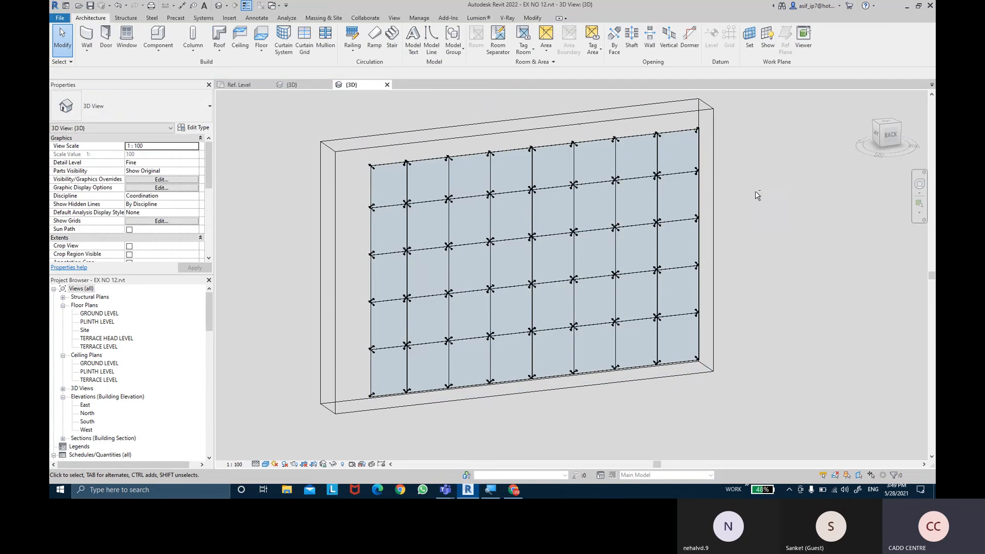
# - Add full-length curtain grid lines: a horizontal one midway through the second row and a vertical one midway through the third bay
pyautogui.keyDown('shift'); pyautogui.moveTo(818, 195); pyautogui.dragTo(728, 210, button='middle'); pyautogui.keyUp('shift')
pyautogui.scroll(2, 645, 223)
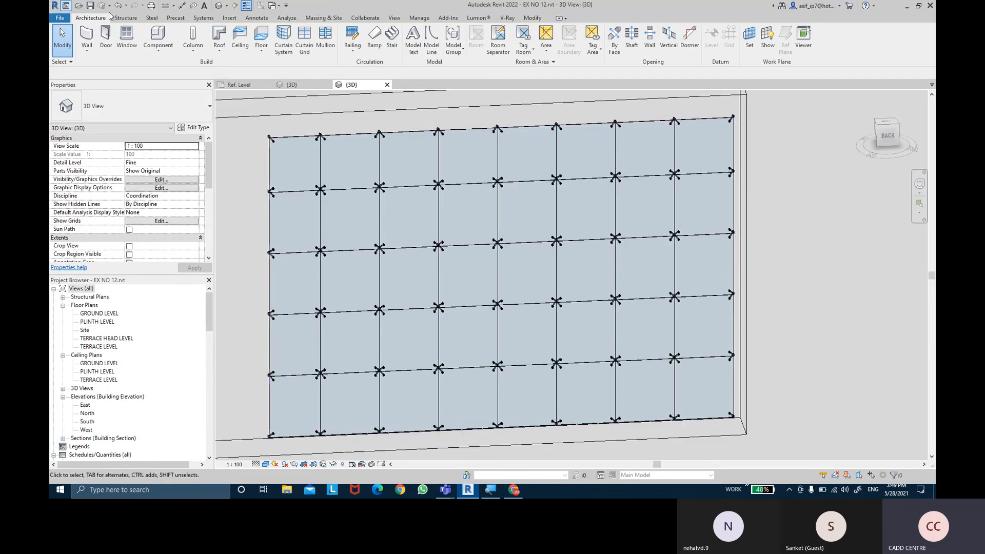
pyautogui.click(304, 36)
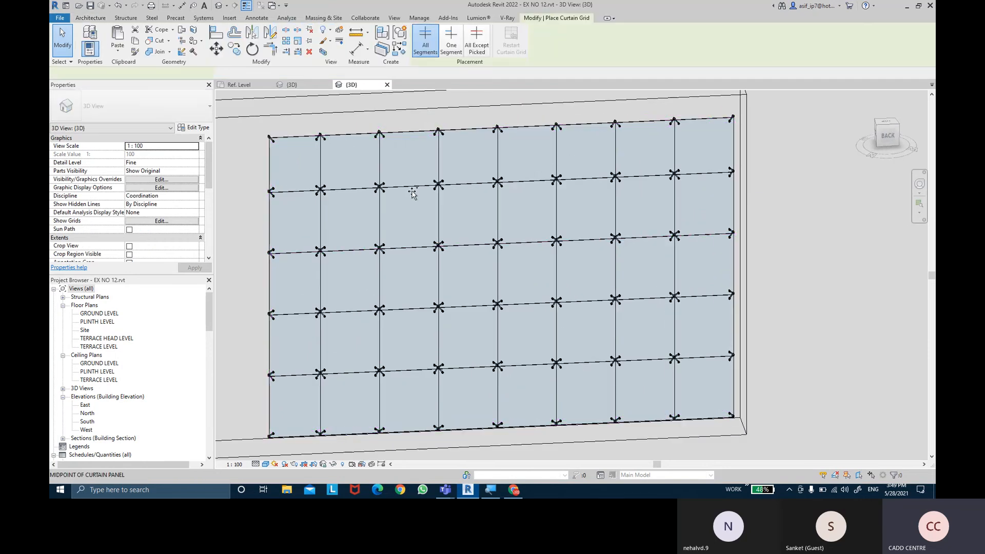
pyautogui.click(383, 216)
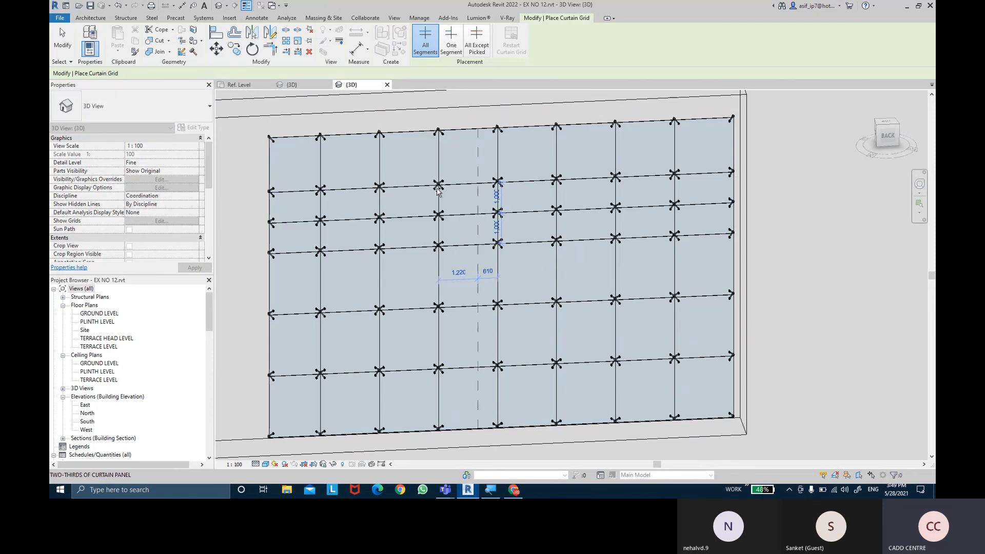
pyautogui.click(410, 186)
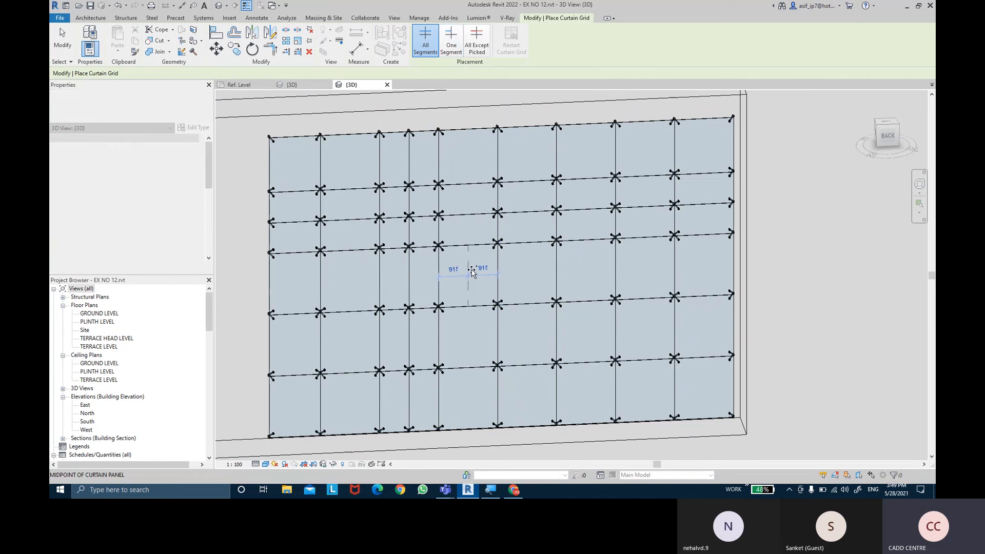
# - Add two single-segment grid lines in neighbouring panels: a vertical one at 915 mm and a horizontal one at 1,000 mm, both at midpoints
pyautogui.click(451, 45)
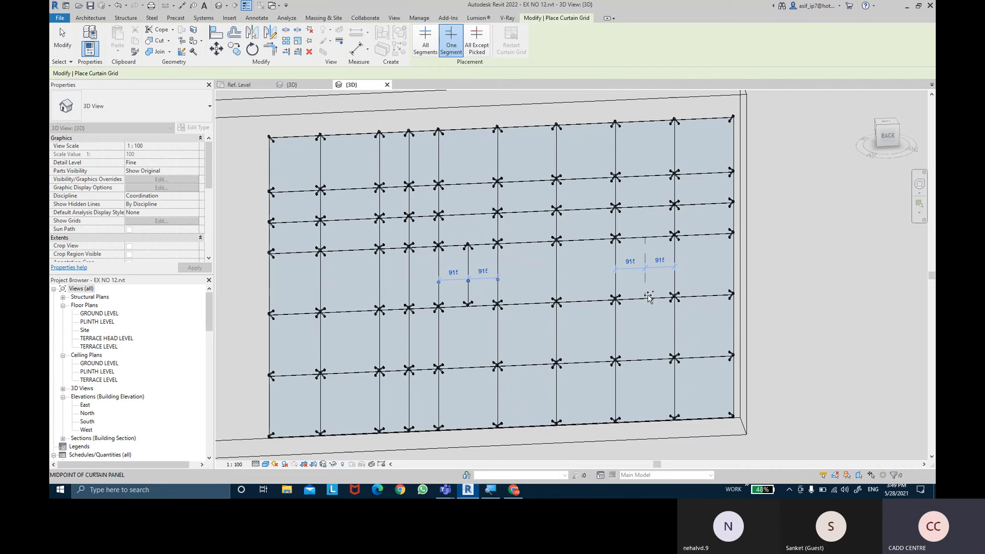
pyautogui.scroll(5, 475, 270)
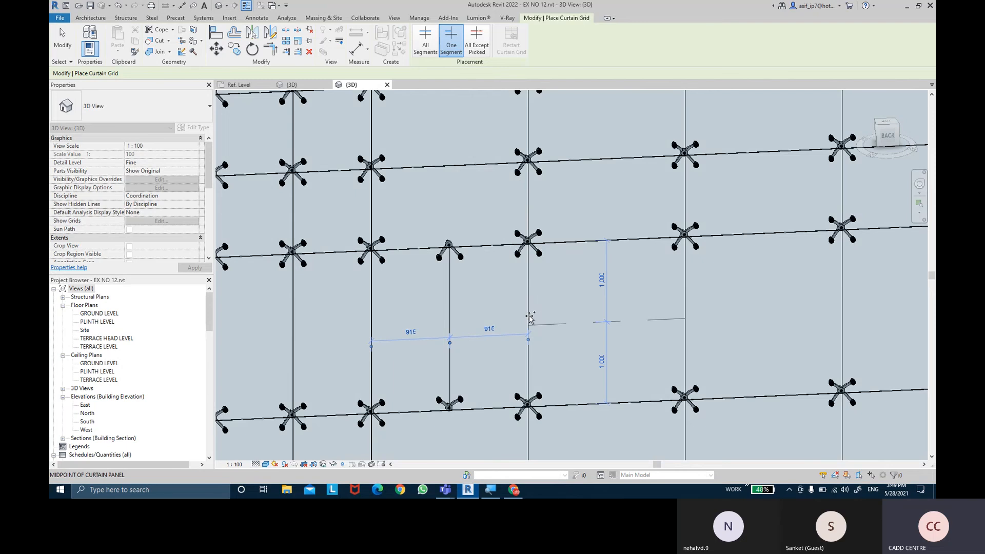
pyautogui.click(691, 311)
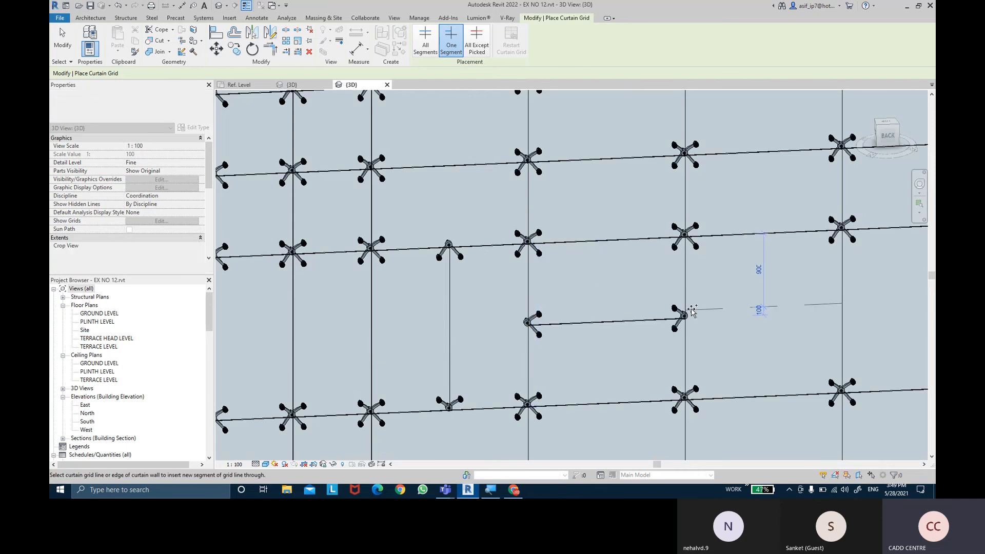
pyautogui.press('Escape')
# - Inspect the spider fittings along the added grid lines and segments from several angles
pyautogui.scroll(-8, 671, 315)
pyautogui.keyDown('shift'); pyautogui.moveTo(501, 319); pyautogui.dragTo(549, 391, button='middle'); pyautogui.keyUp('shift')
pyautogui.scroll(4, 726, 346)
pyautogui.scroll(-3, 726, 346)
pyautogui.keyDown('shift'); pyautogui.moveTo(743, 316); pyautogui.dragTo(729, 270, button='middle'); pyautogui.keyUp('shift')
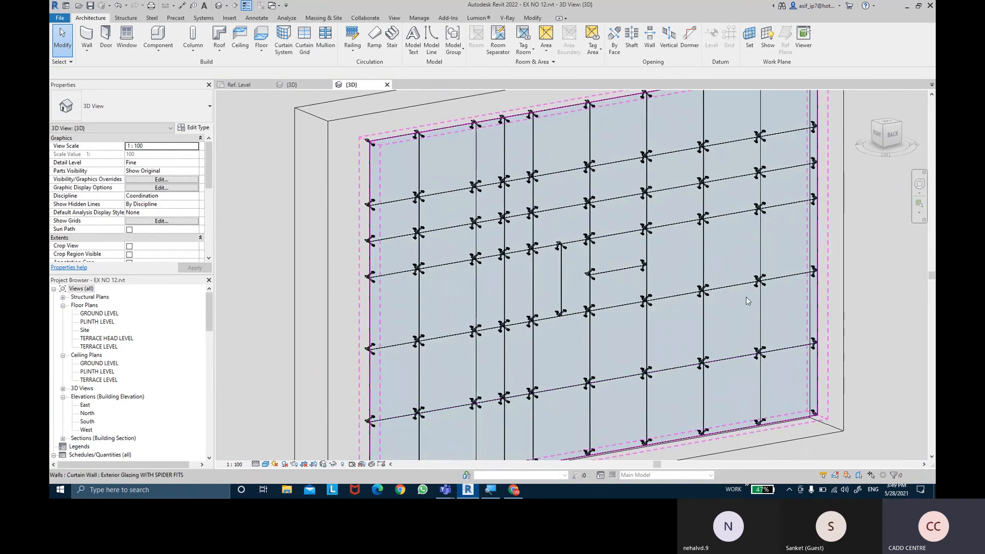
pyautogui.scroll(3, 727, 268)
pyautogui.scroll(-1, 727, 269)
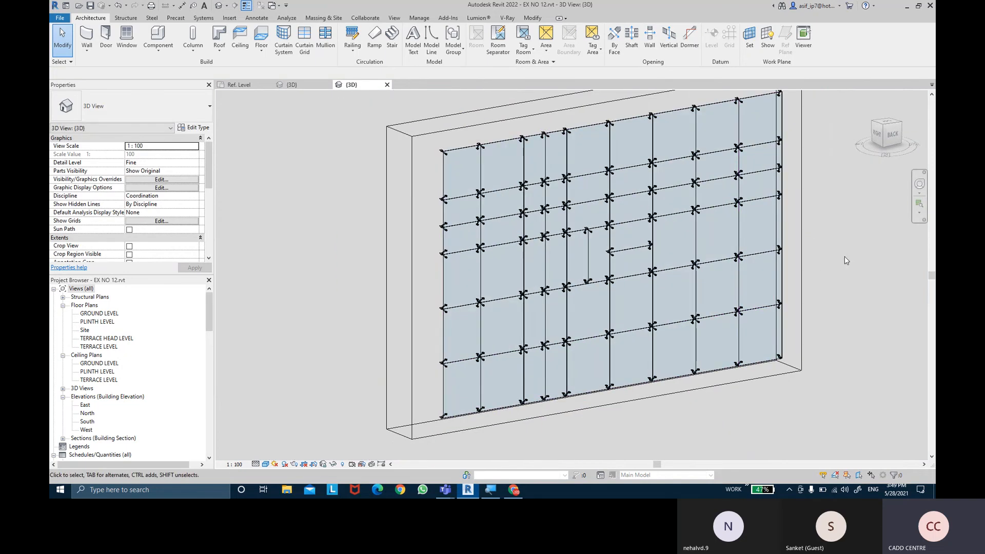
pyautogui.moveTo(845, 256); pyautogui.dragTo(828, 264, button='middle')
pyautogui.keyDown('shift'); pyautogui.moveTo(829, 253); pyautogui.dragTo(820, 253, button='middle'); pyautogui.keyUp('shift')
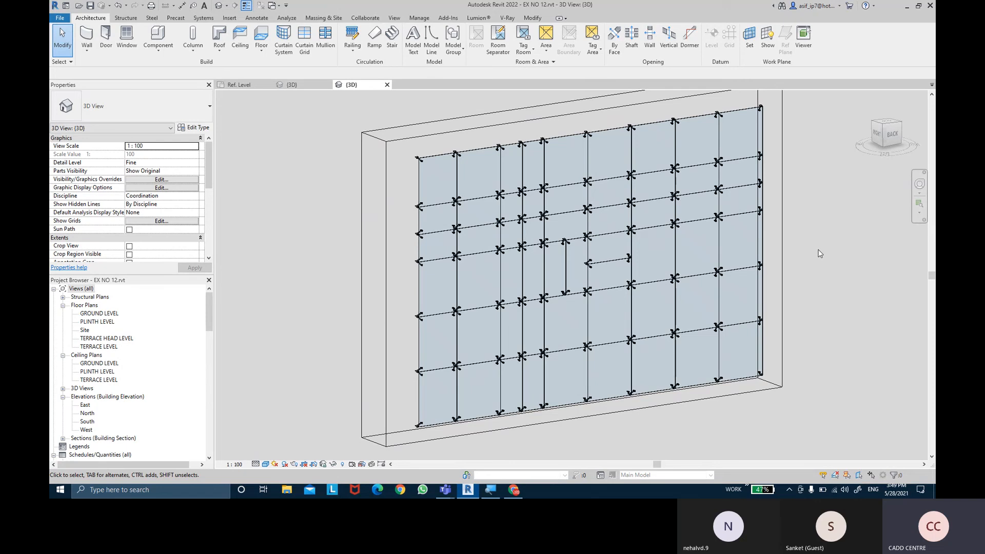
# - Select the spider-fitting curtain wall and examine its full extent, grid layout and the fittings along its upper edge
pyautogui.click(751, 347)
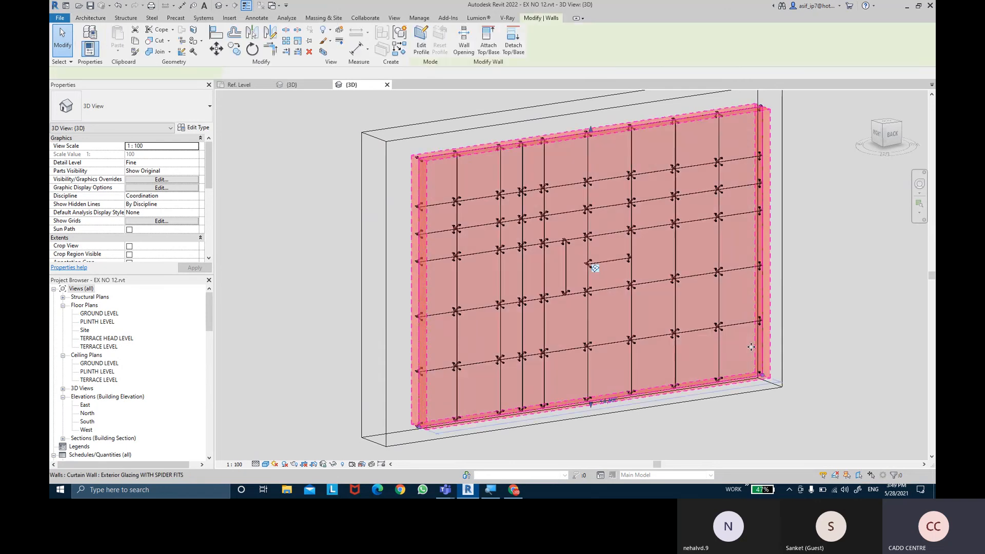
pyautogui.scroll(2, 461, 153)
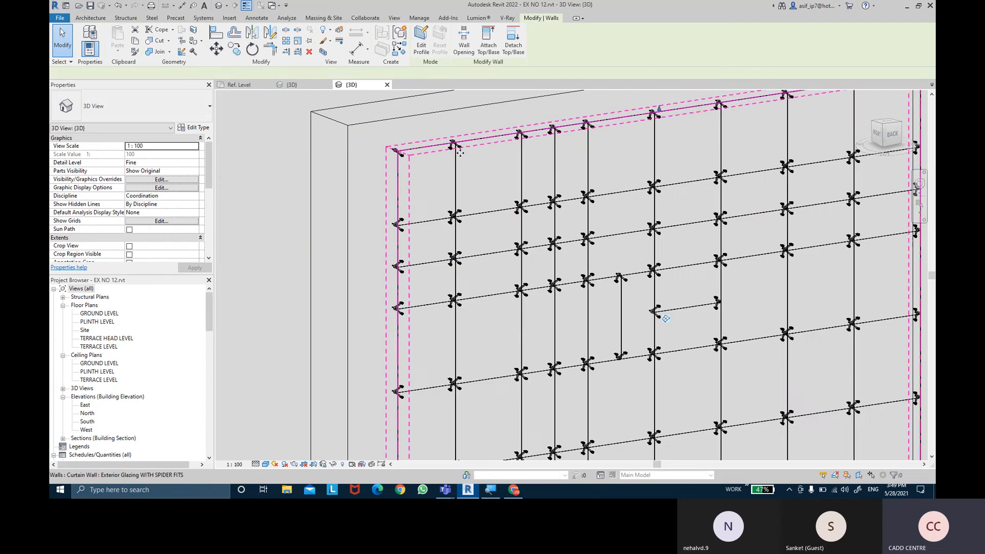
pyautogui.click(460, 153)
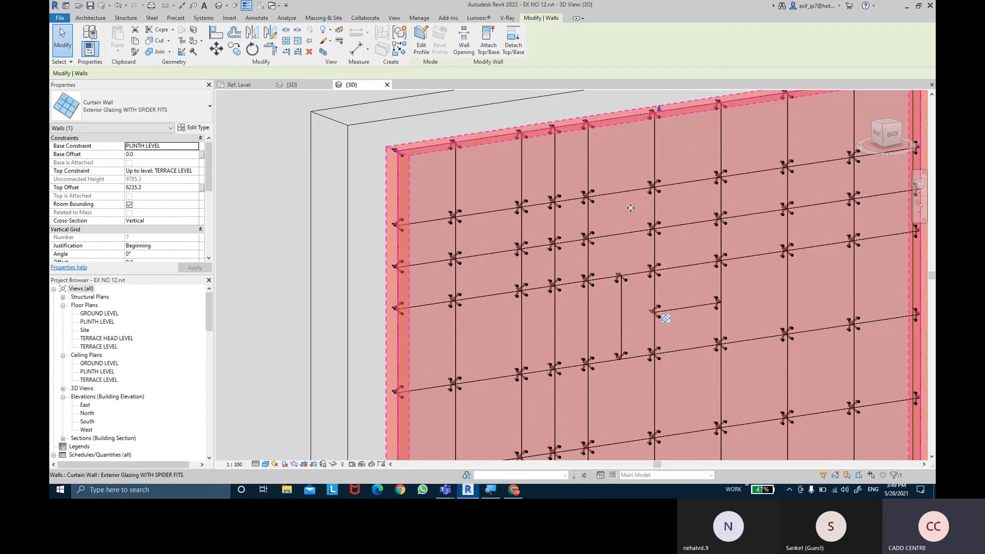
pyautogui.scroll(-3, 630, 210)
pyautogui.moveTo(630, 210); pyautogui.dragTo(660, 234, button='middle')
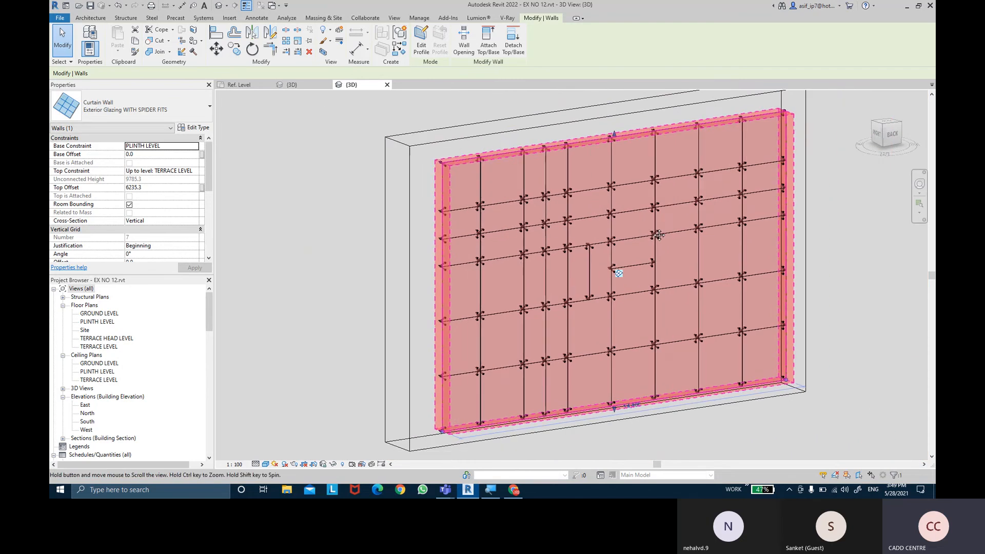
pyautogui.click(849, 232)
pyautogui.moveTo(849, 232); pyautogui.dragTo(826, 225, button='middle')
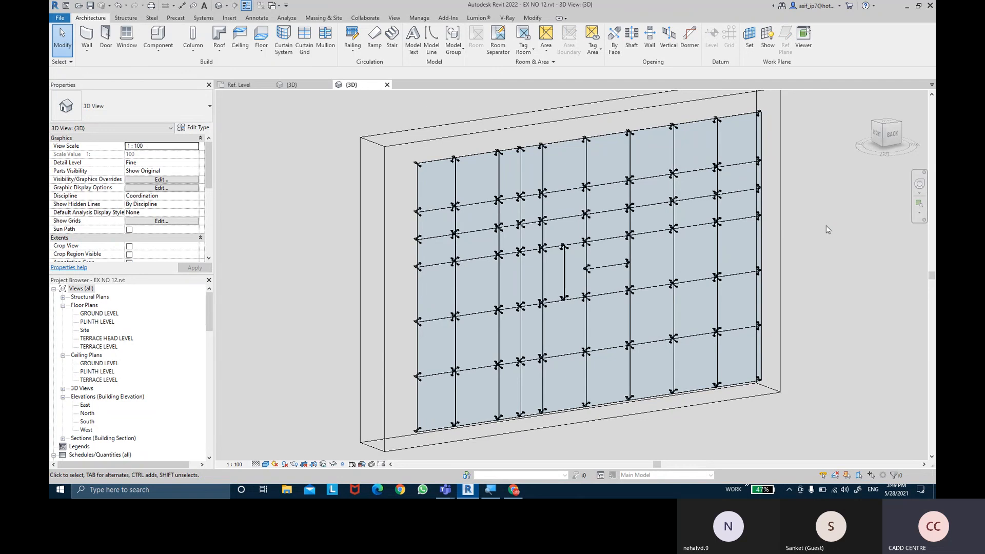
pyautogui.scroll(-1, 823, 246)
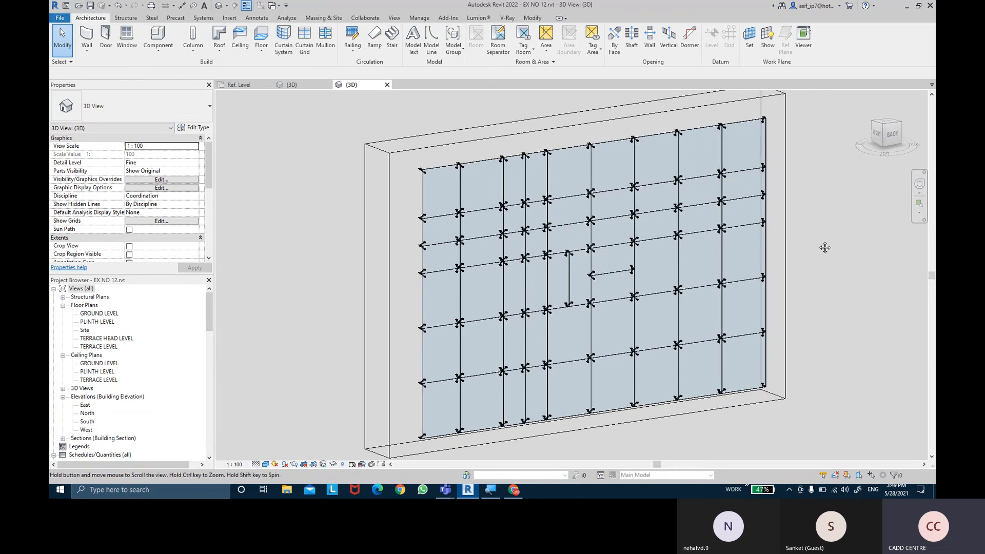
pyautogui.moveTo(821, 247); pyautogui.dragTo(818, 240, button='middle')
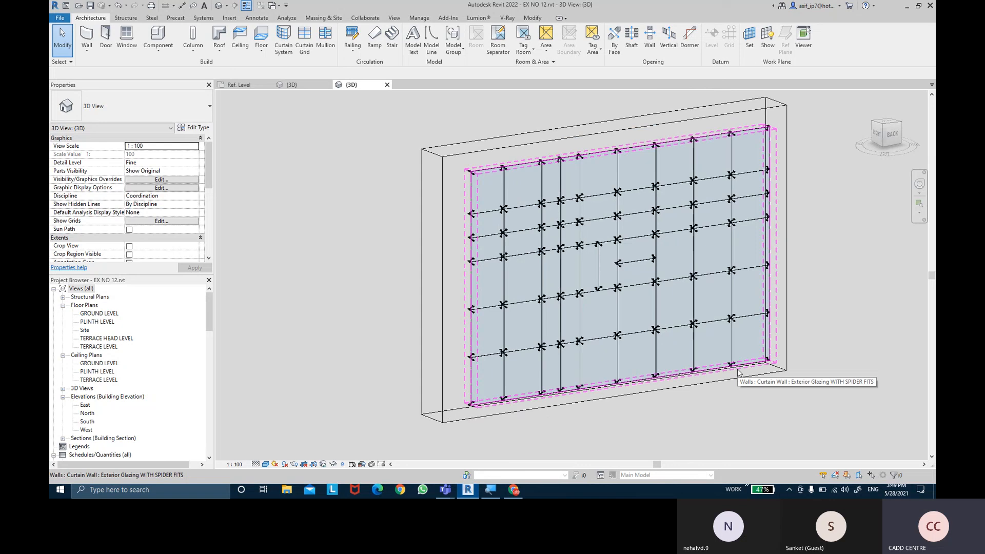
pyautogui.moveTo(855, 291); pyautogui.dragTo(846, 303, button='middle')
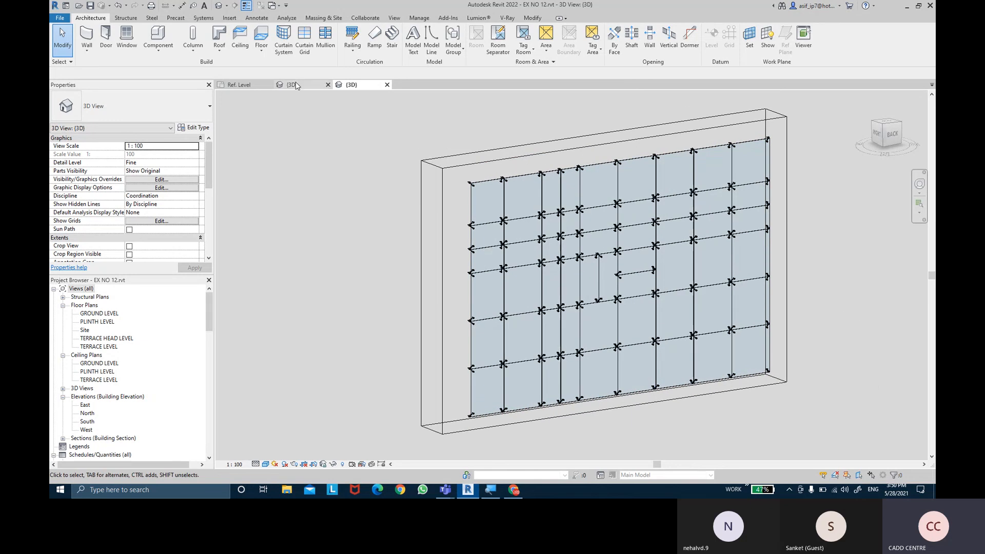
# - Turn off the 3D view's section box and bring the neighbouring curtain walls into view beside the spider-fitting wall
pyautogui.scroll(-5, 138, 188)
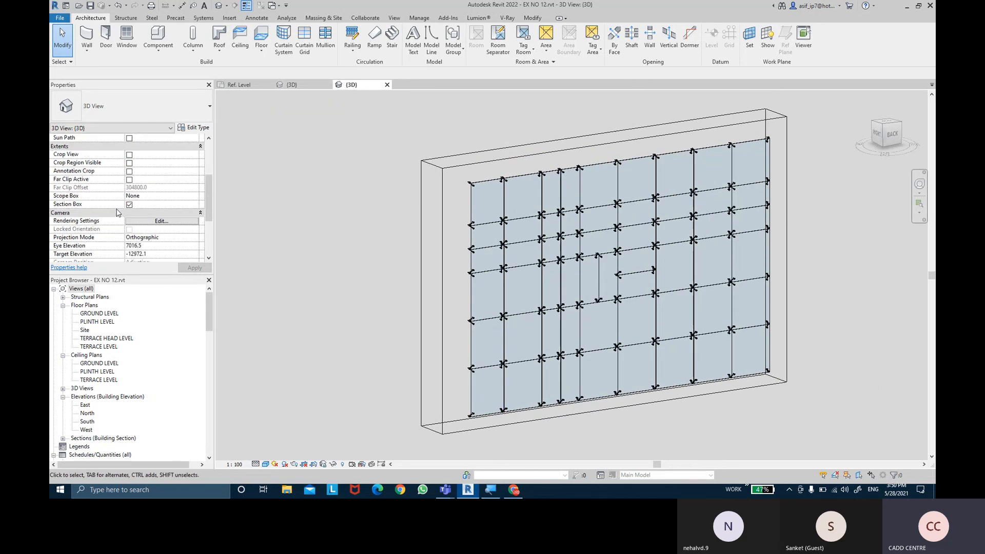
pyautogui.click(130, 188)
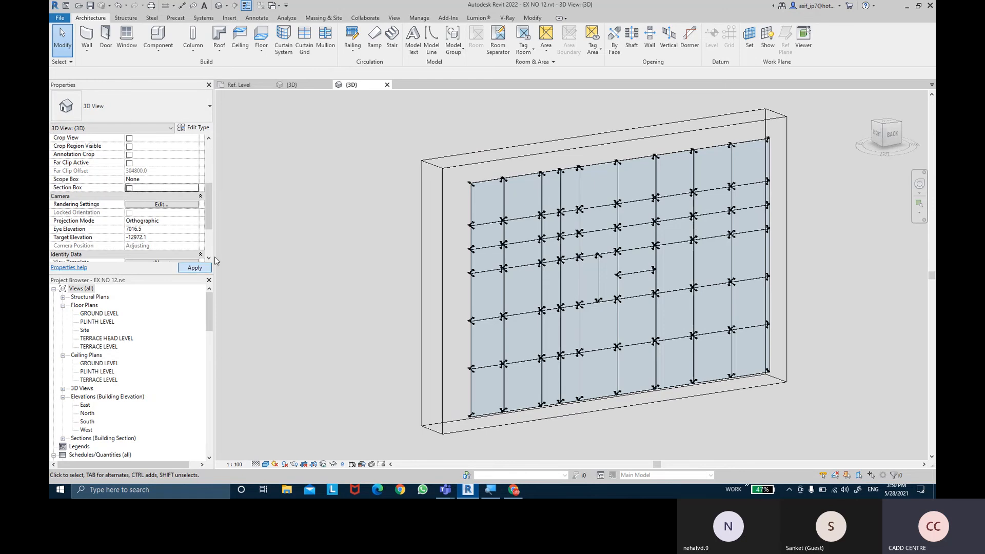
pyautogui.scroll(-3, 367, 236)
pyautogui.moveTo(431, 249); pyautogui.dragTo(636, 309, button='middle')
pyautogui.scroll(3, 651, 310)
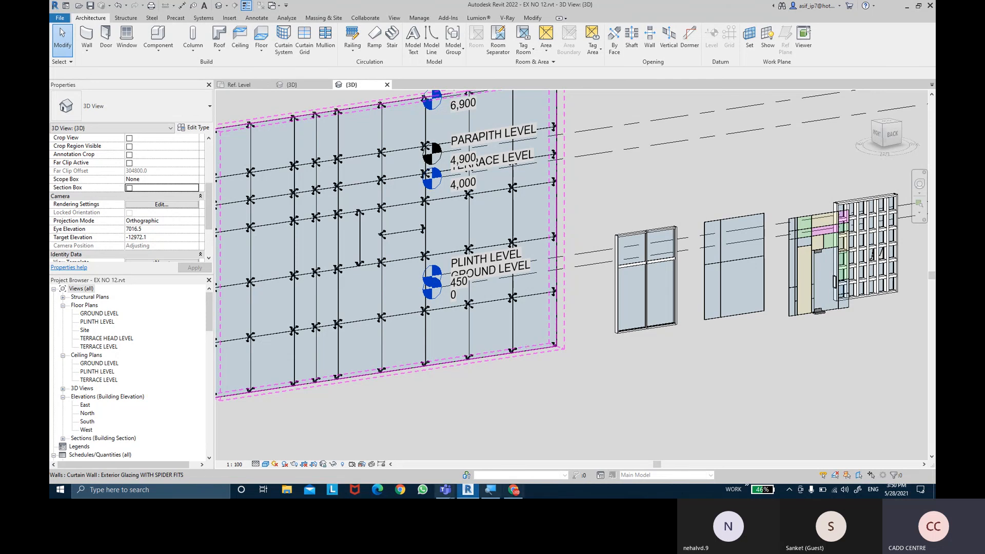
# - Switch to Chrome and search Google Images for "ACP SHEETS" in a new tab
pyautogui.click(510, 494)
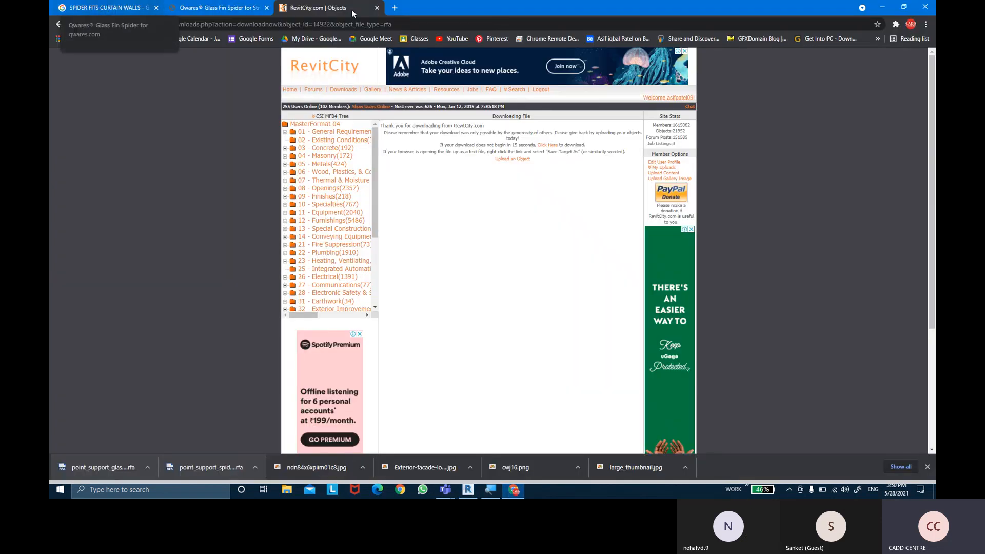
pyautogui.click(395, 8)
pyautogui.write('A')
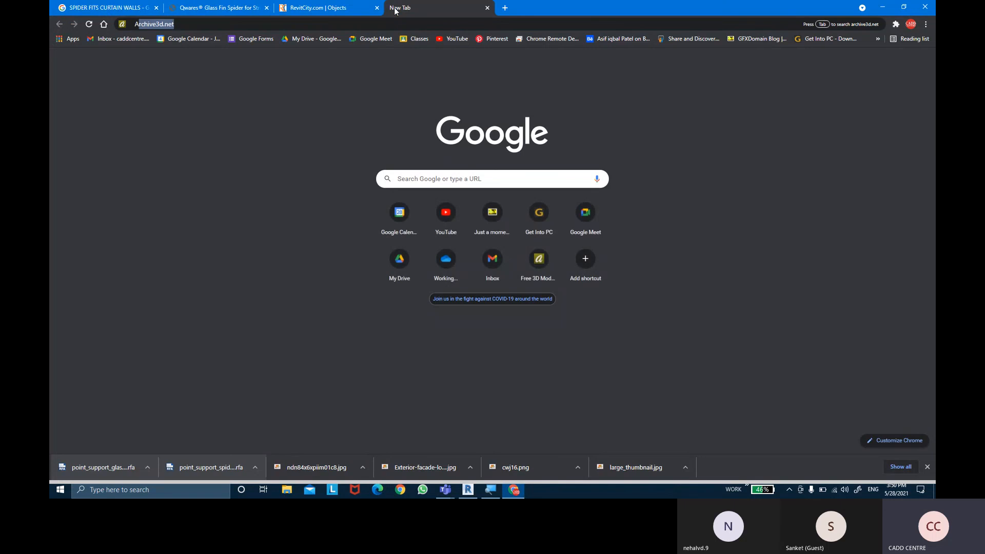
pyautogui.write('CP SHEETS')
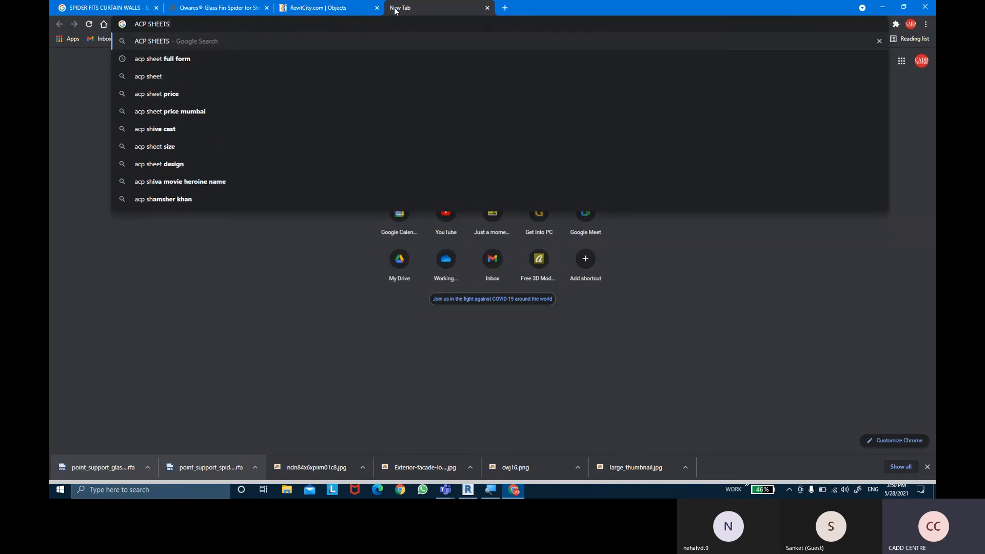
pyautogui.press('Return')
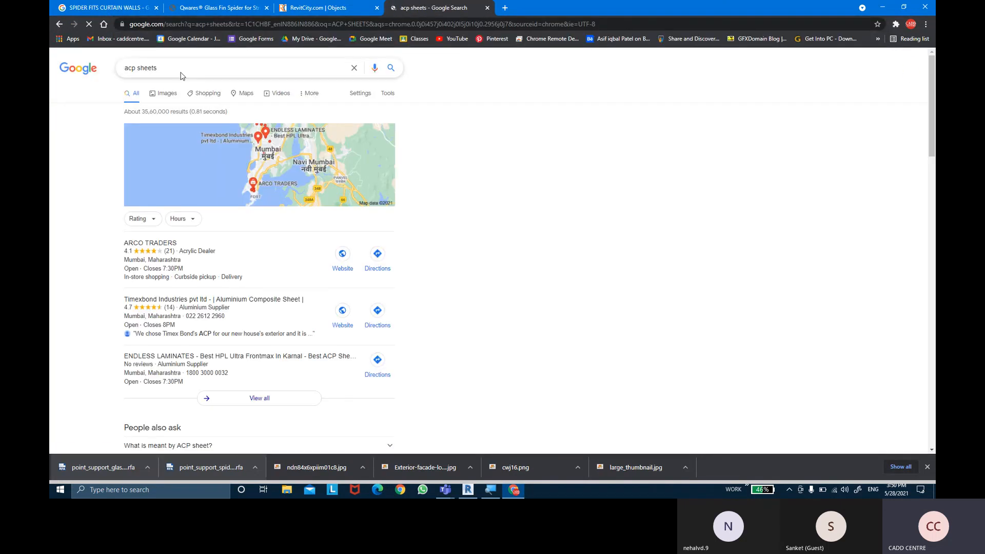
pyautogui.click(170, 97)
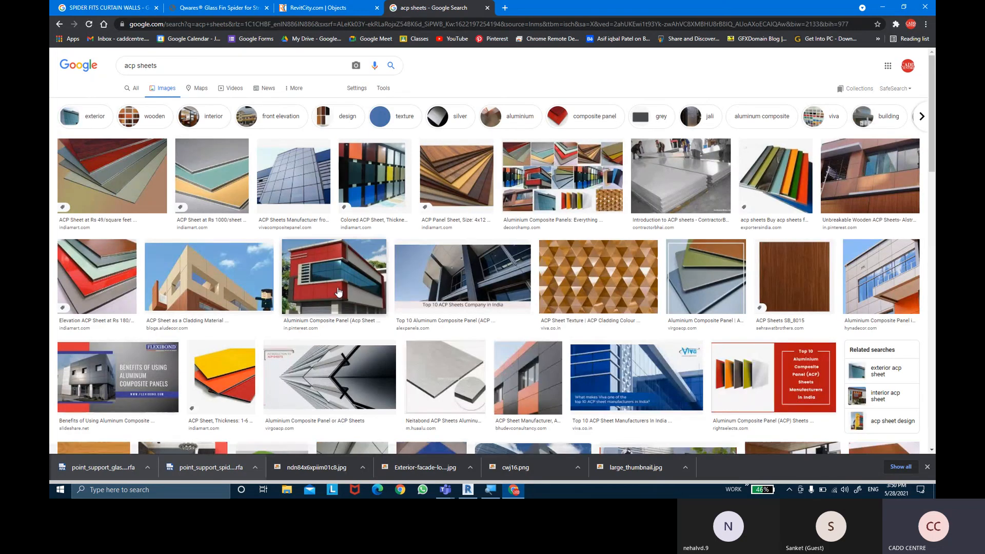
# - Examine the image results and related pictures of aluminium composite panel cladding on building facades, including the red facade and ACP glazing
pyautogui.click(338, 292)
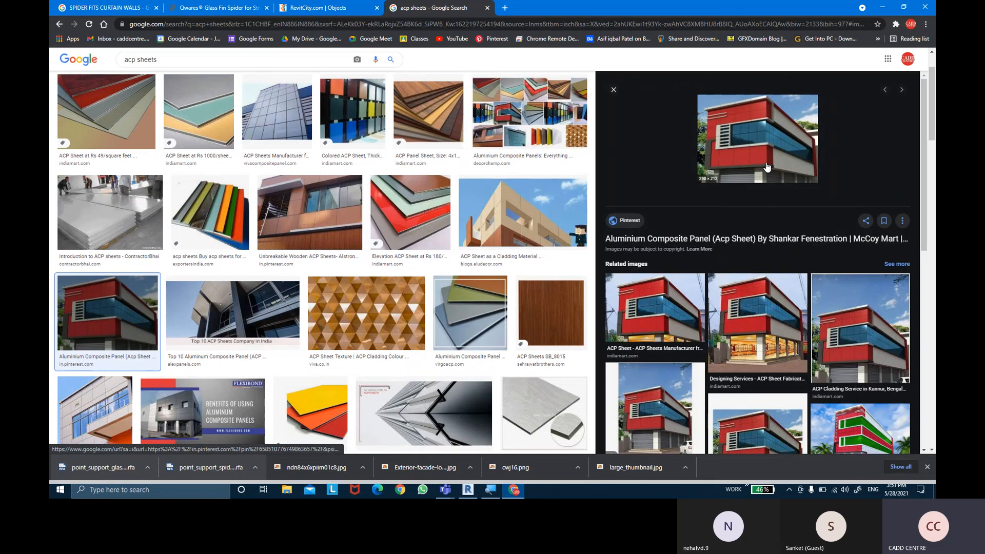
pyautogui.scroll(-2, 674, 386)
pyautogui.scroll(-3, 673, 386)
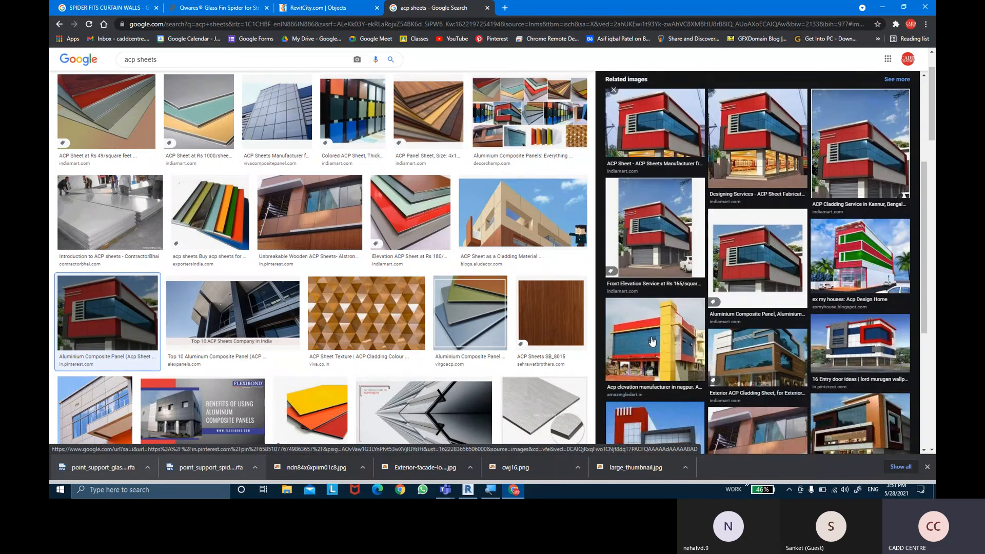
pyautogui.click(652, 341)
pyautogui.click(96, 410)
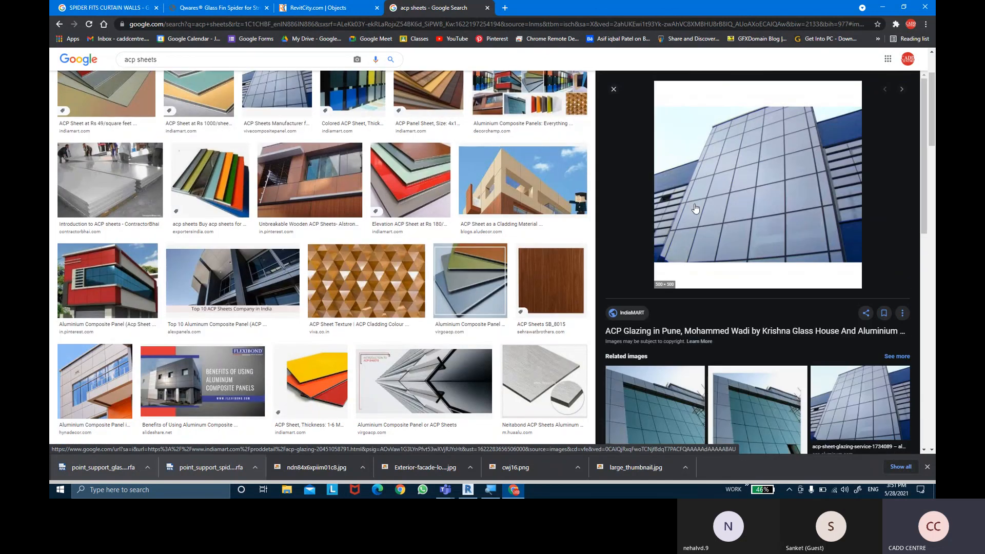
pyautogui.scroll(-5, 738, 197)
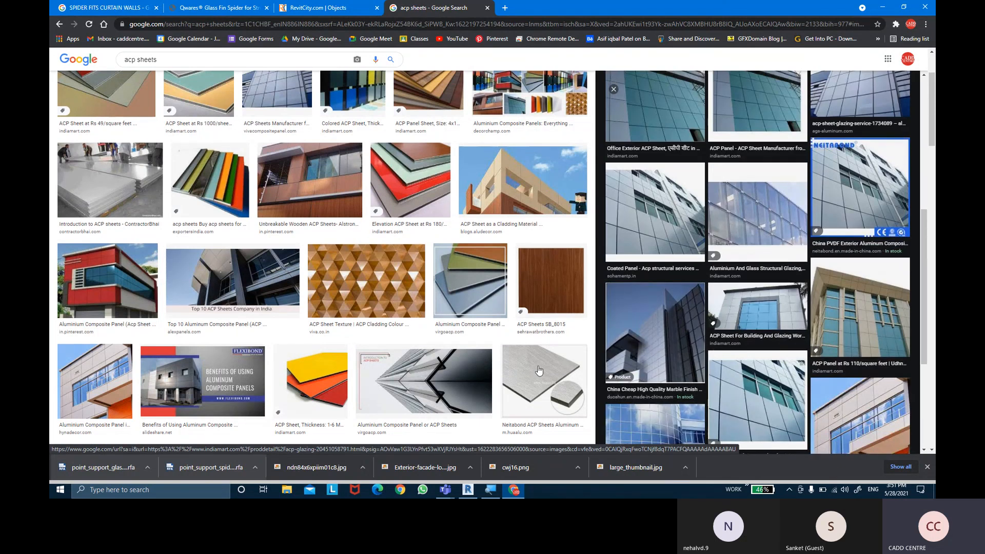
pyautogui.scroll(-5, 439, 371)
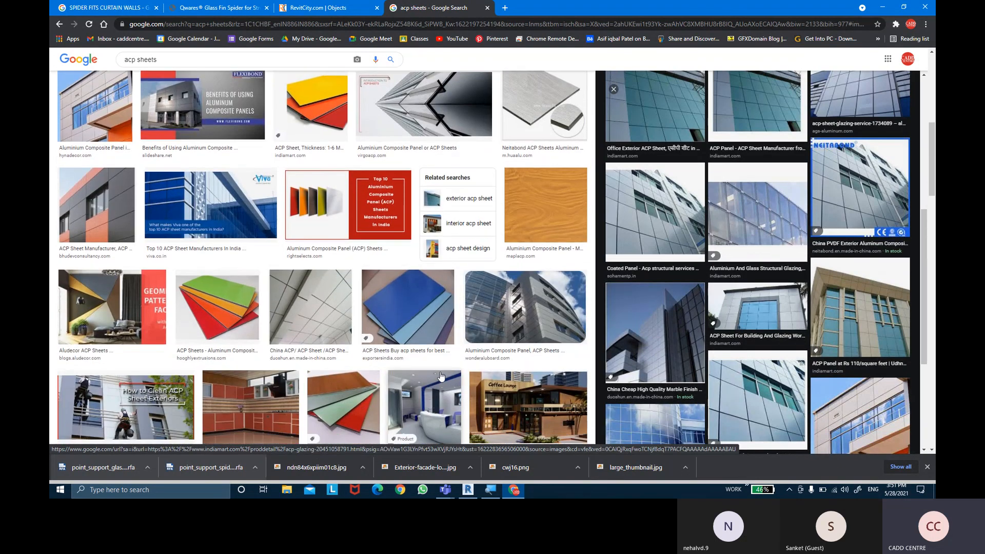
pyautogui.scroll(-3, 713, 249)
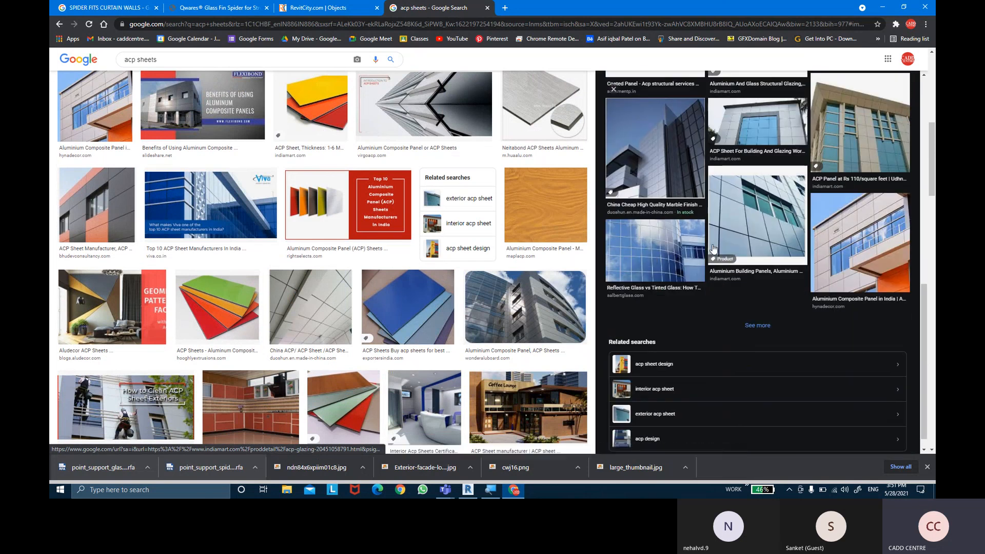
pyautogui.scroll(-4, 497, 287)
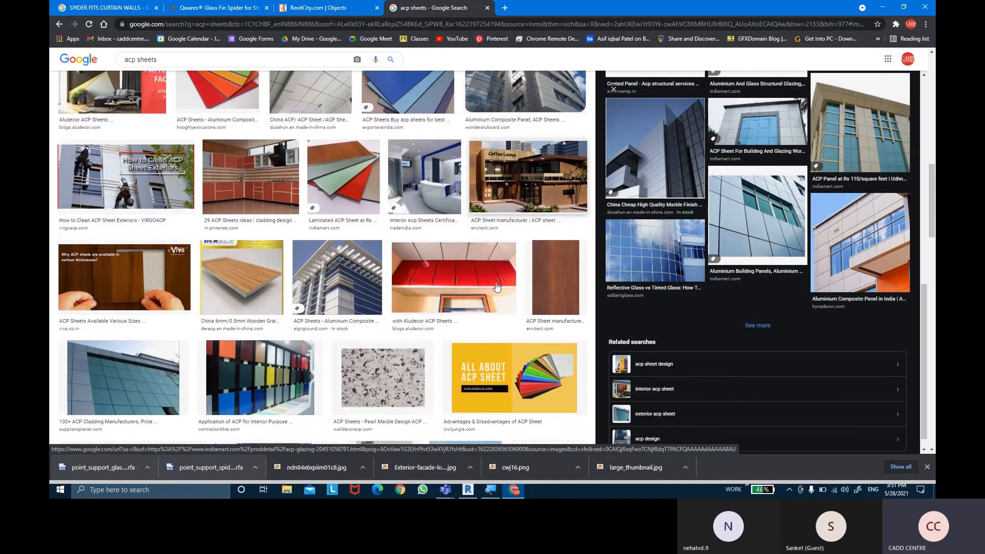
pyautogui.scroll(-1, 496, 286)
pyautogui.scroll(-2, 496, 287)
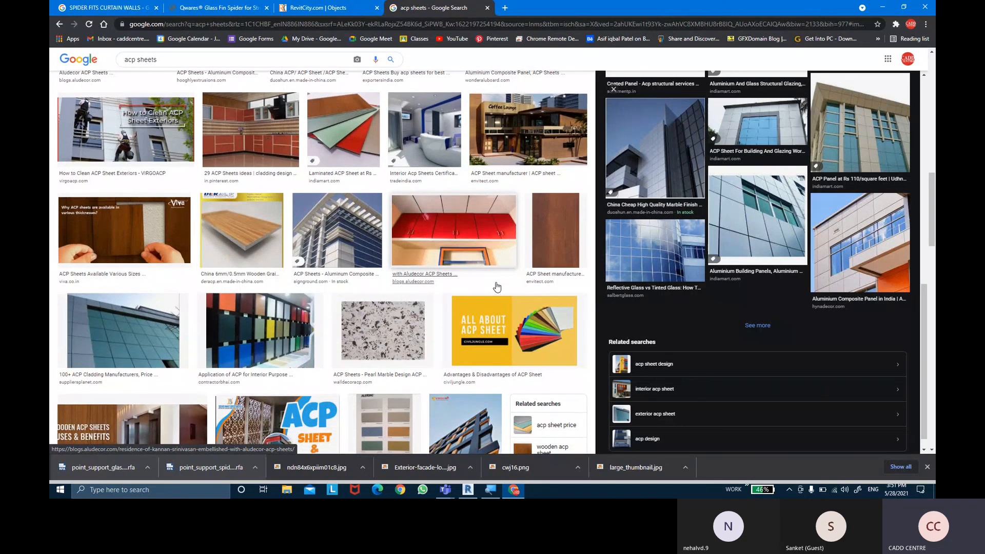
# - Preview the ACP Sheet & Jali image and follow its related images to the laser-cut, GRC and GFRC jali facades
pyautogui.click(277, 339)
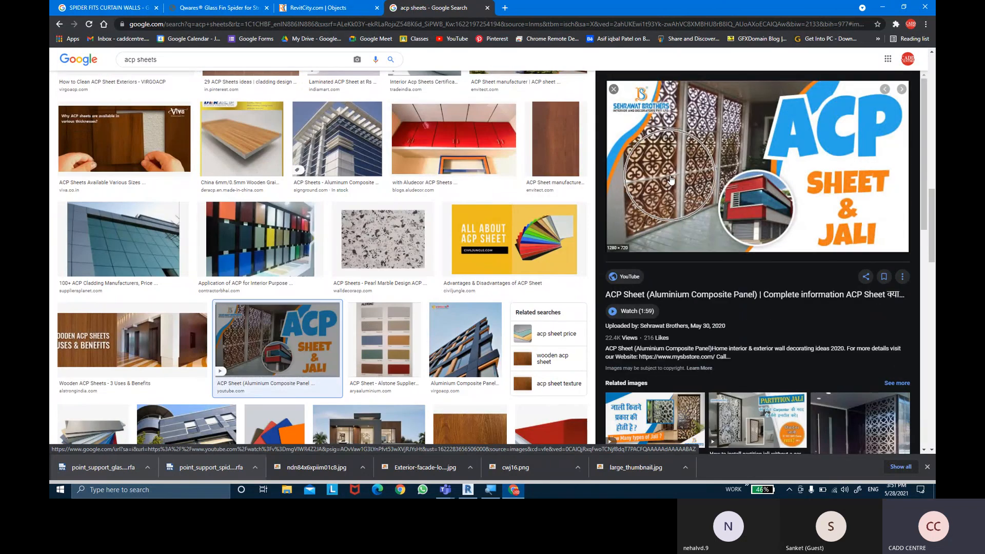
pyautogui.scroll(-2, 672, 180)
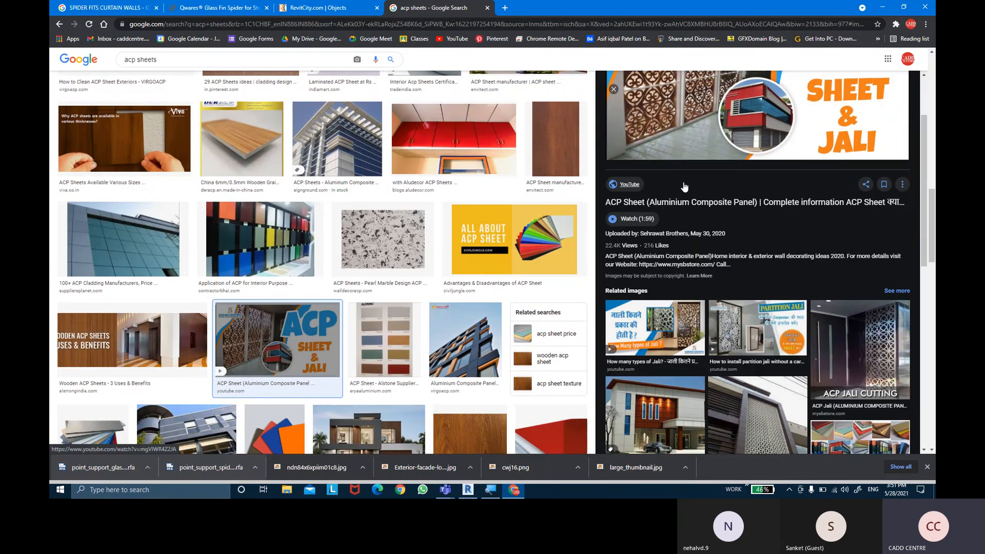
pyautogui.click(765, 316)
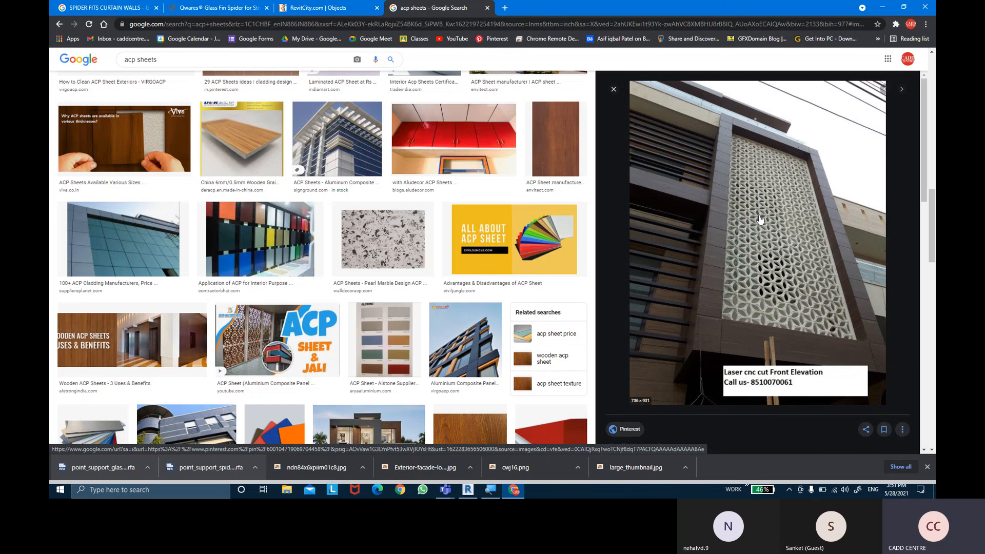
pyautogui.scroll(-5, 760, 220)
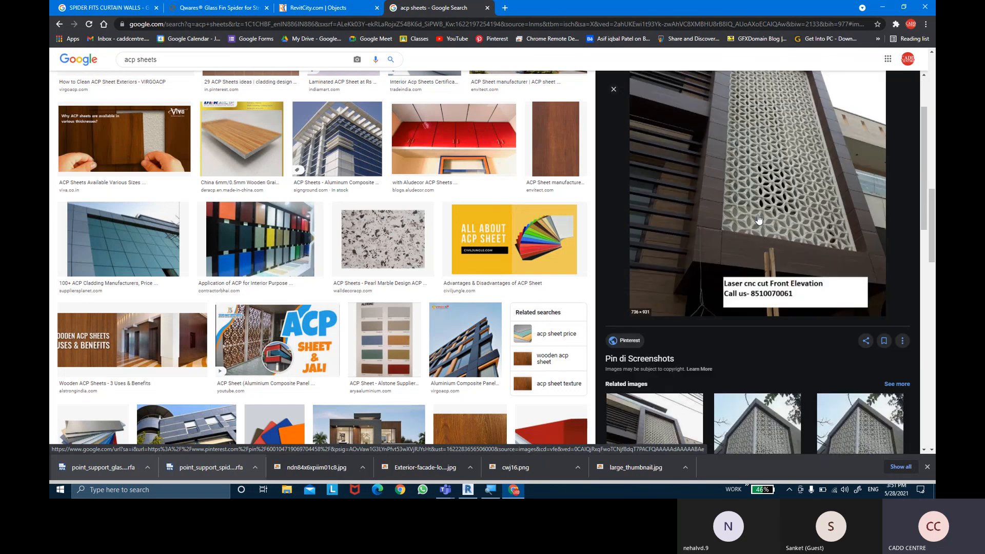
pyautogui.click(780, 366)
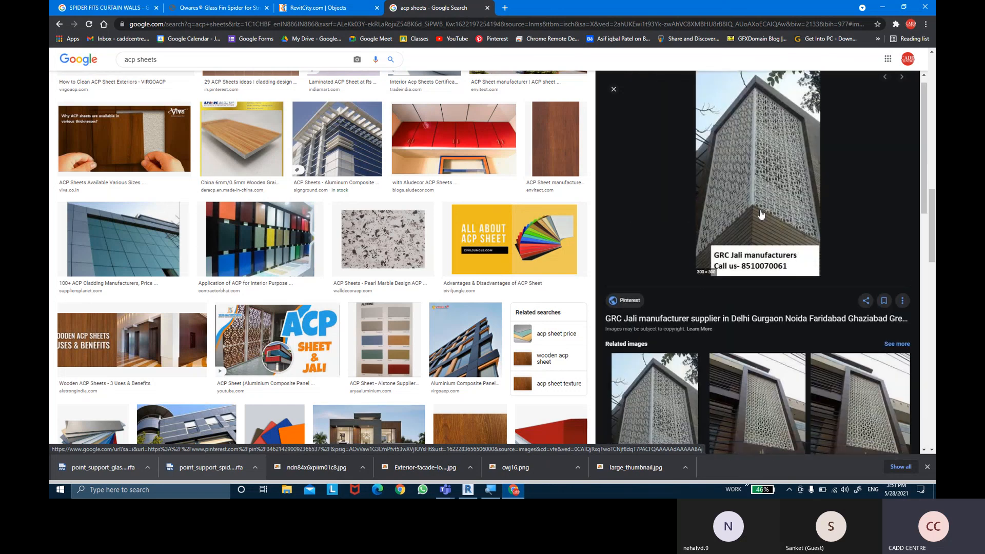
pyautogui.scroll(-5, 791, 148)
pyautogui.click(809, 167)
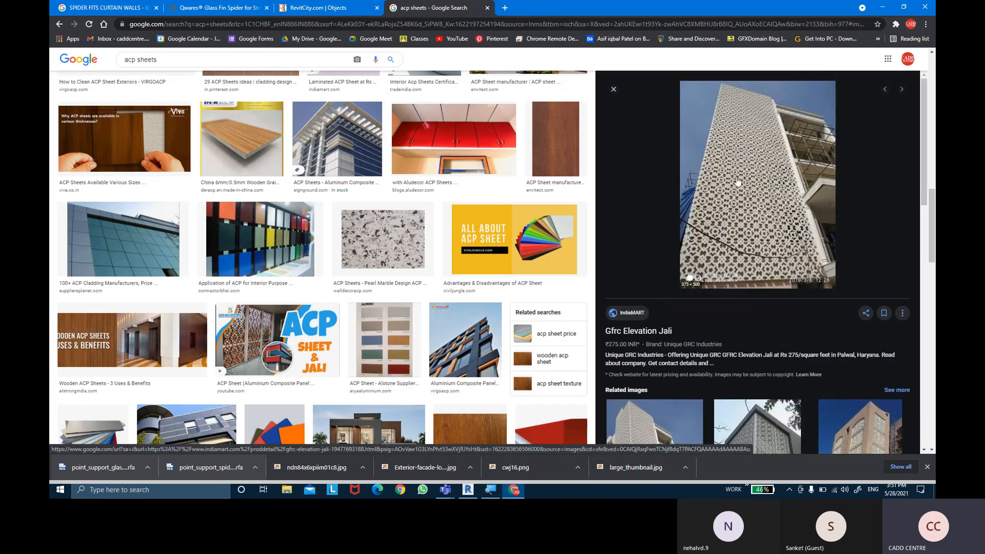
# - Look through the related images of the GFRC elevation jali for more perforated facade examples
pyautogui.scroll(-3, 744, 184)
pyautogui.scroll(-3, 745, 187)
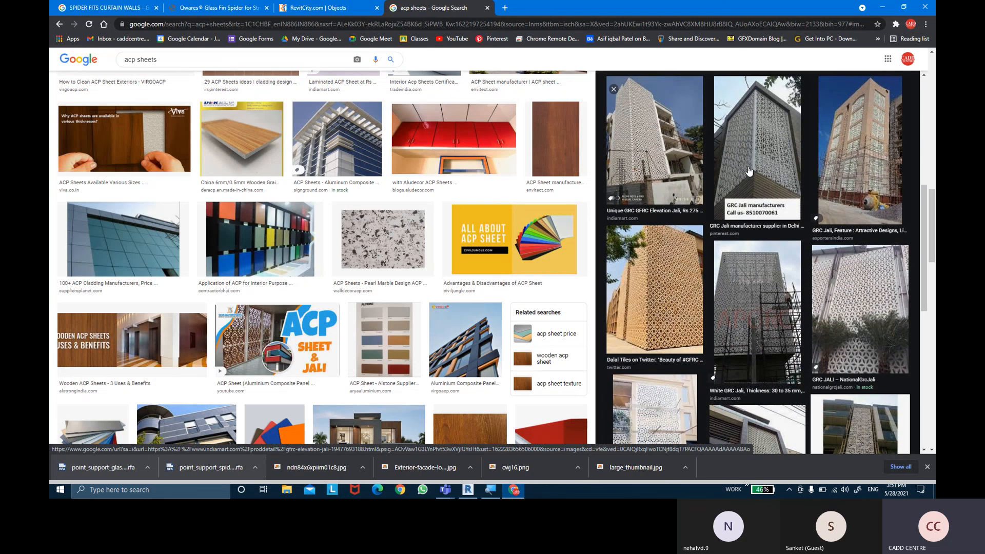
pyautogui.scroll(-3, 747, 195)
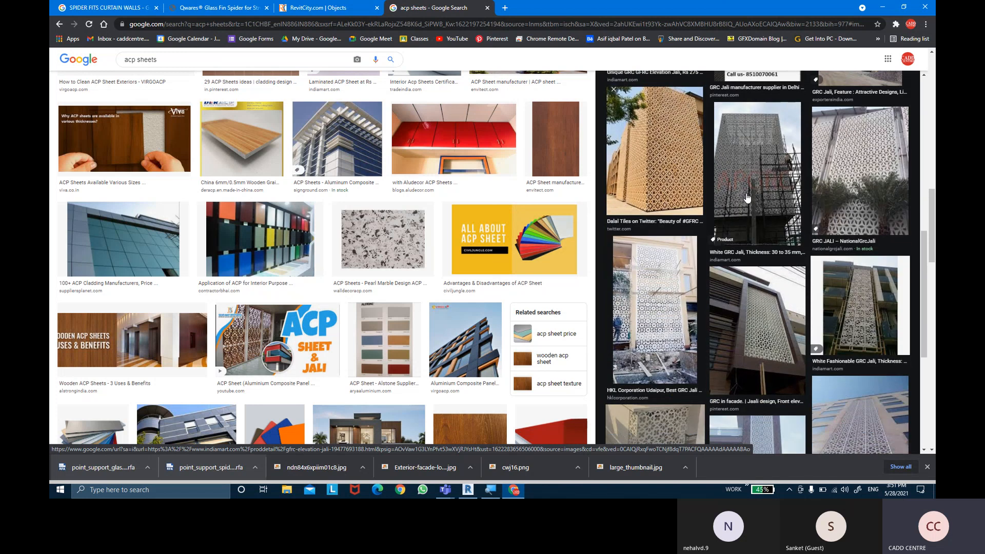
pyautogui.scroll(-3, 747, 197)
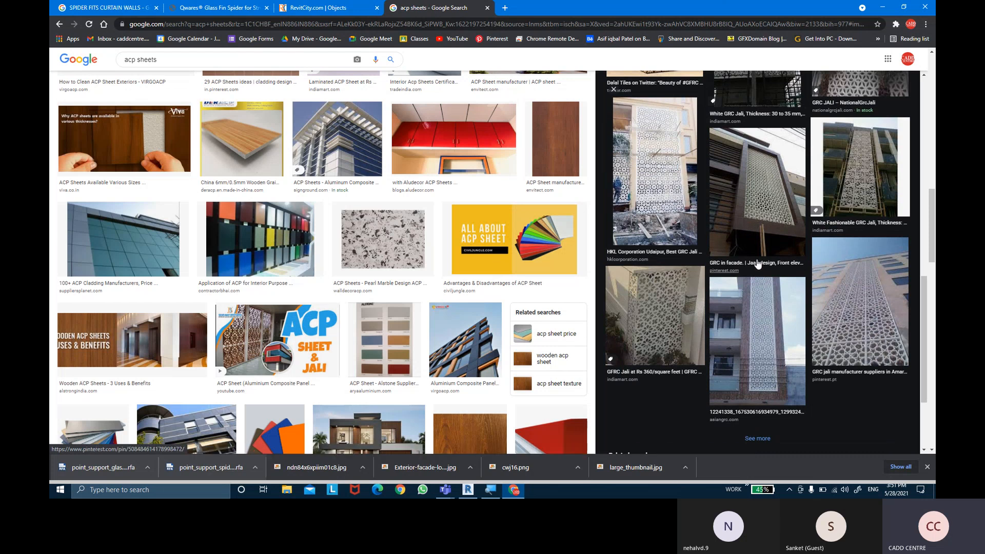
pyautogui.scroll(-3, 758, 263)
pyautogui.scroll(5, 758, 262)
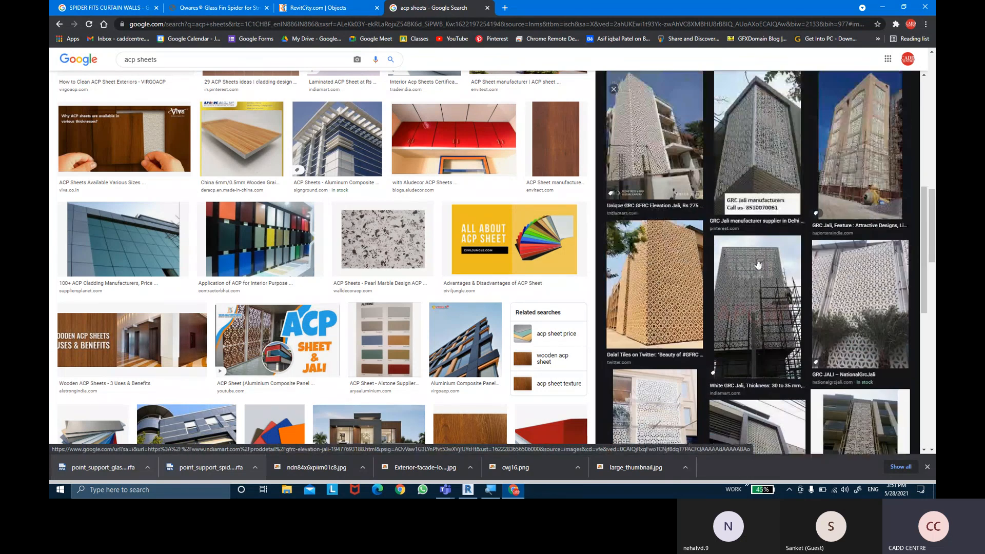
# - Preview the wooden ACP sheet facade from the first image results and its related "DKS - Acp sheet work in Bhilwara" picture
pyautogui.scroll(8, 258, 253)
pyautogui.scroll(1, 258, 254)
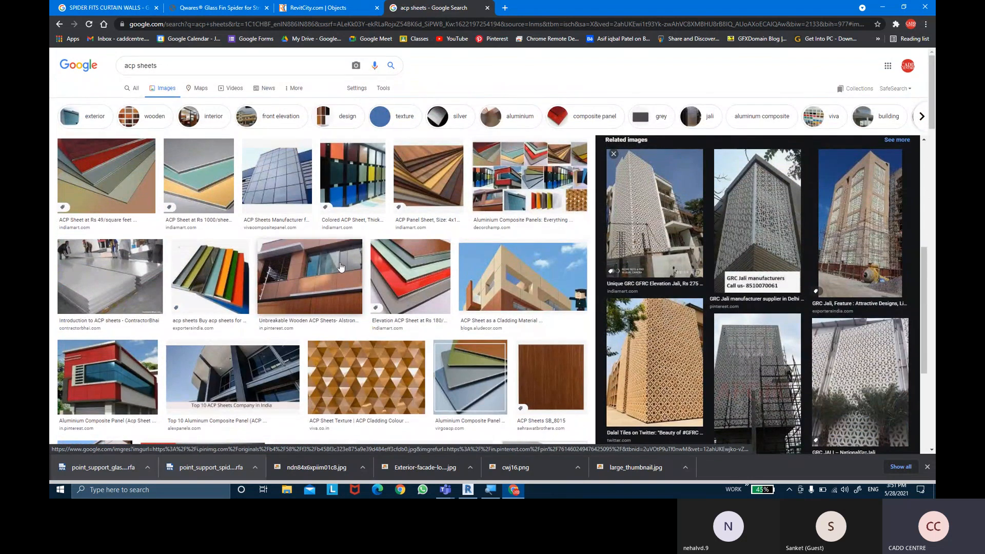
pyautogui.click(309, 277)
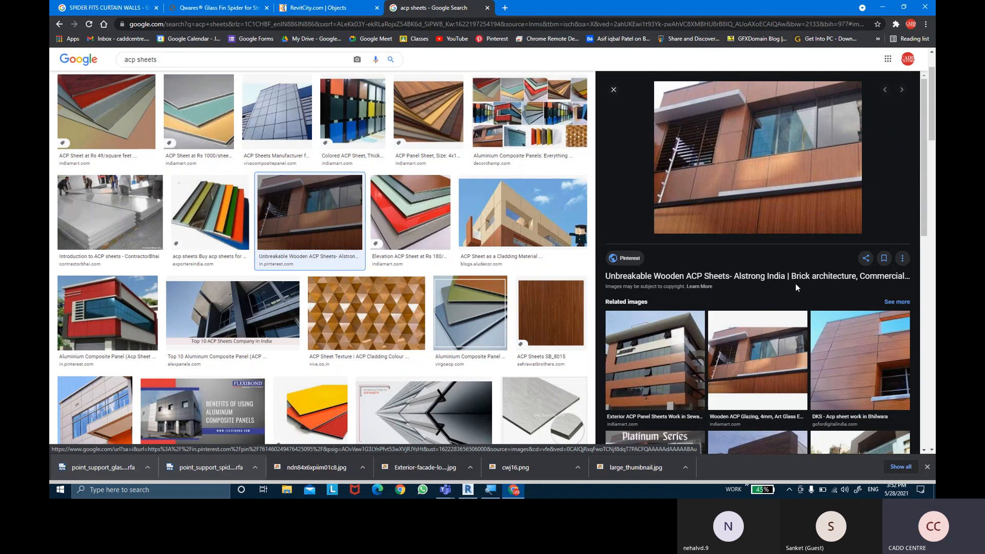
pyautogui.click(848, 345)
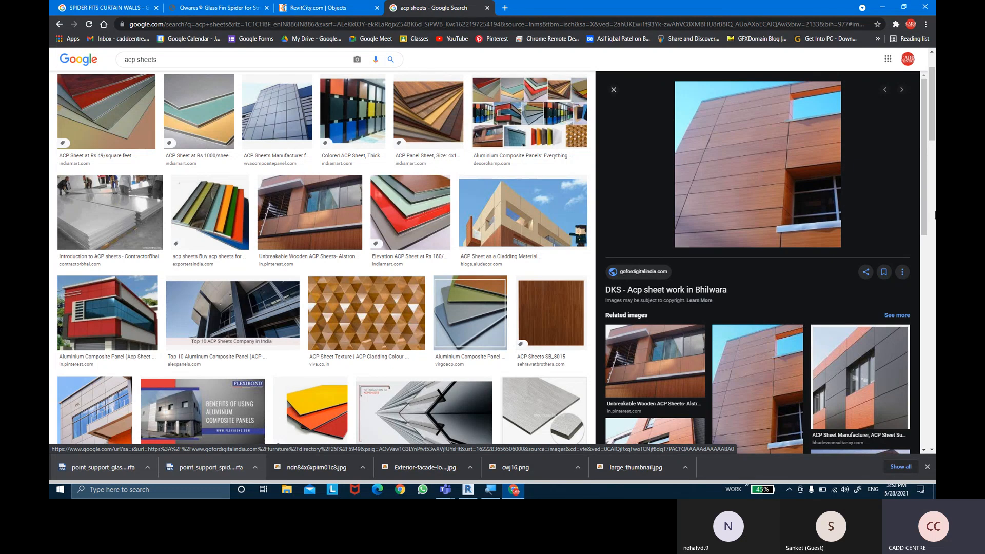
# - Switch to the Microsoft Teams meeting window and stop sharing the screen
pyautogui.moveTo(445, 489)
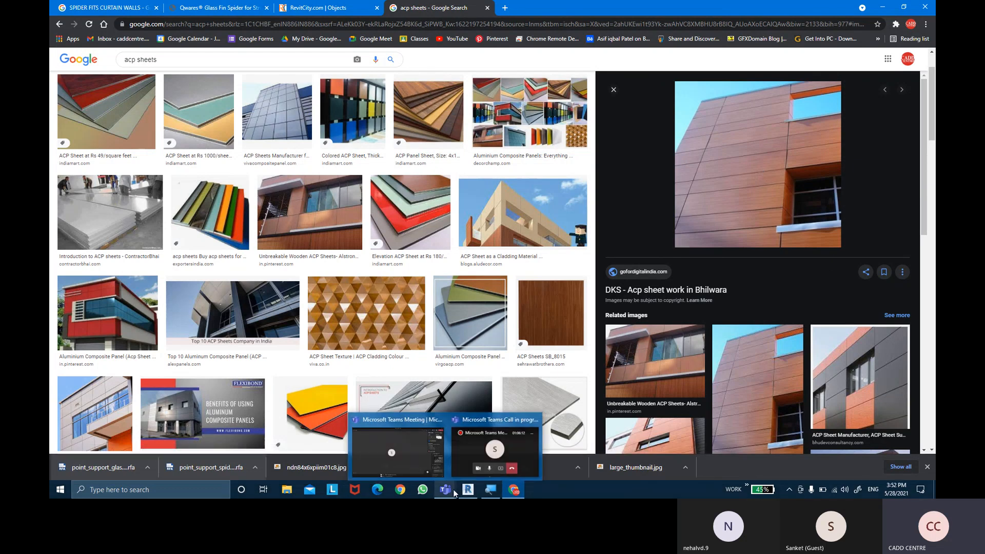
pyautogui.click(405, 454)
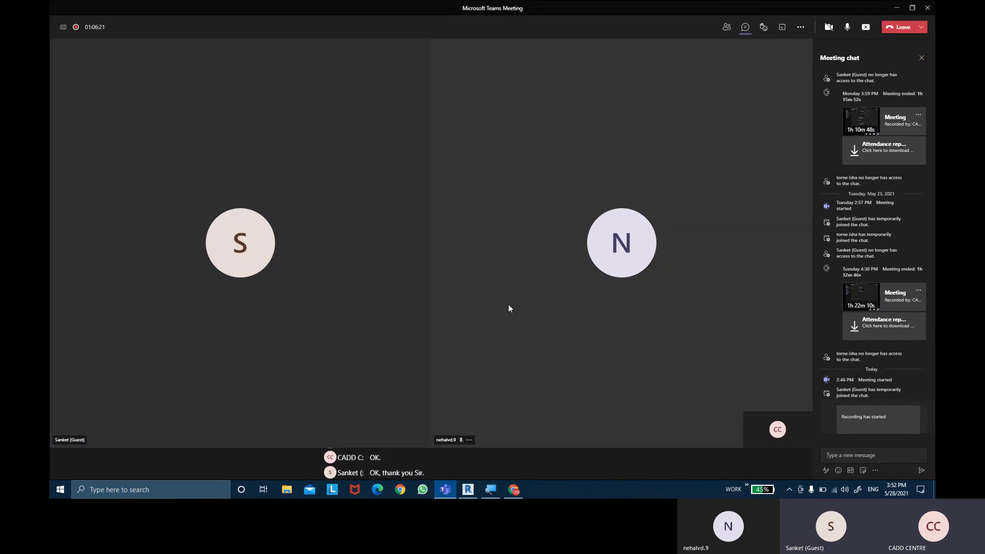
pyautogui.click(866, 28)
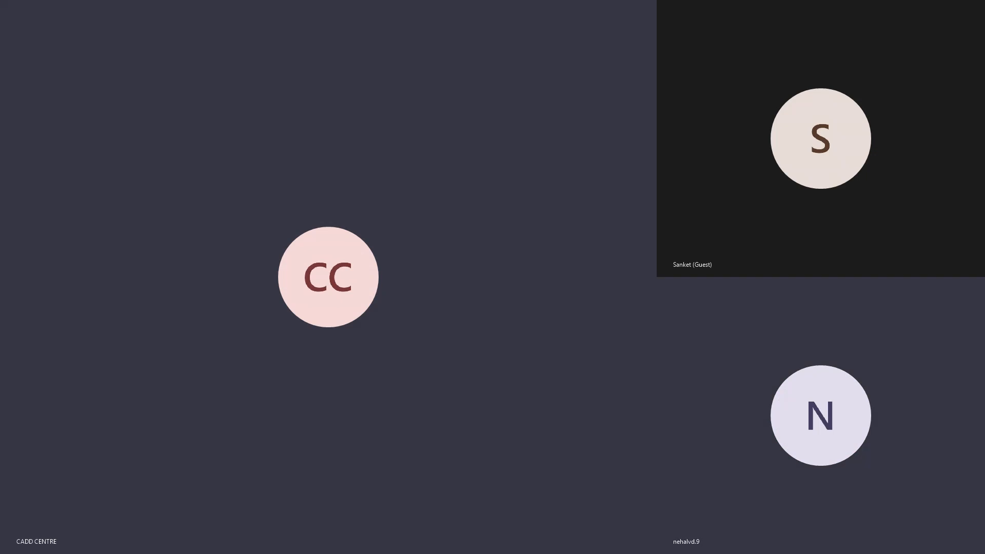